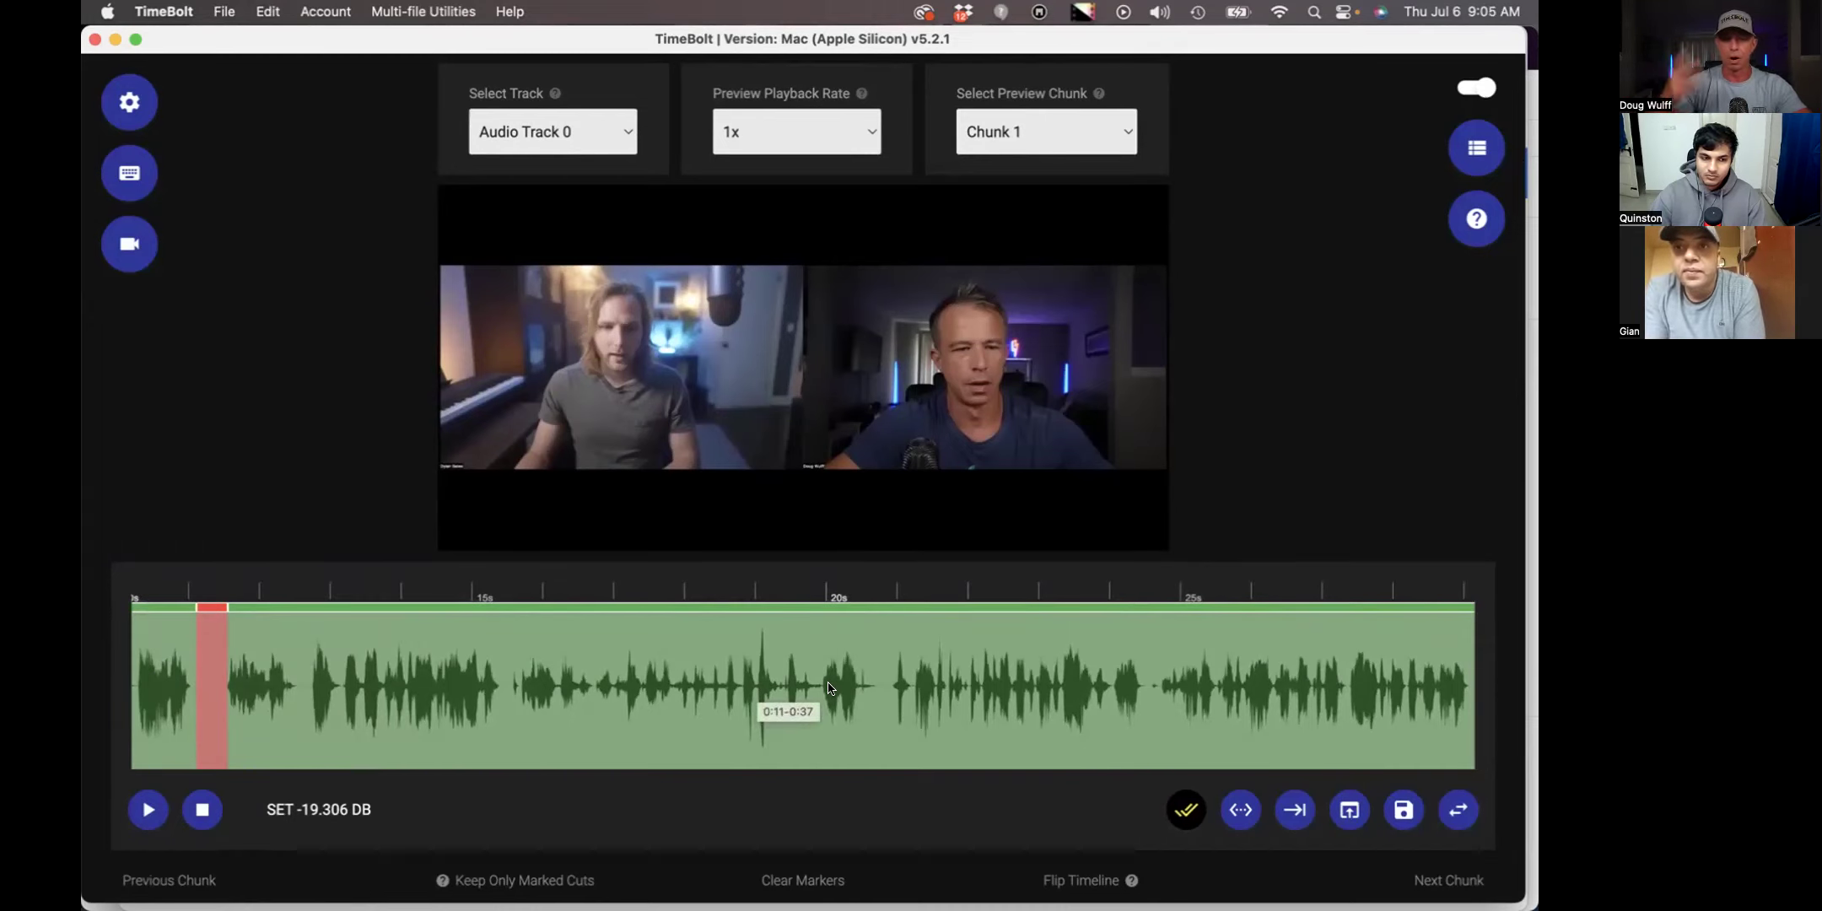
- Examine the interview's waveform for detected silences and review the silence detection and rendering options below it
{"action": "scroll", "coordinate": [827, 685], "scroll_direction": "right", "scroll_amount": 15}
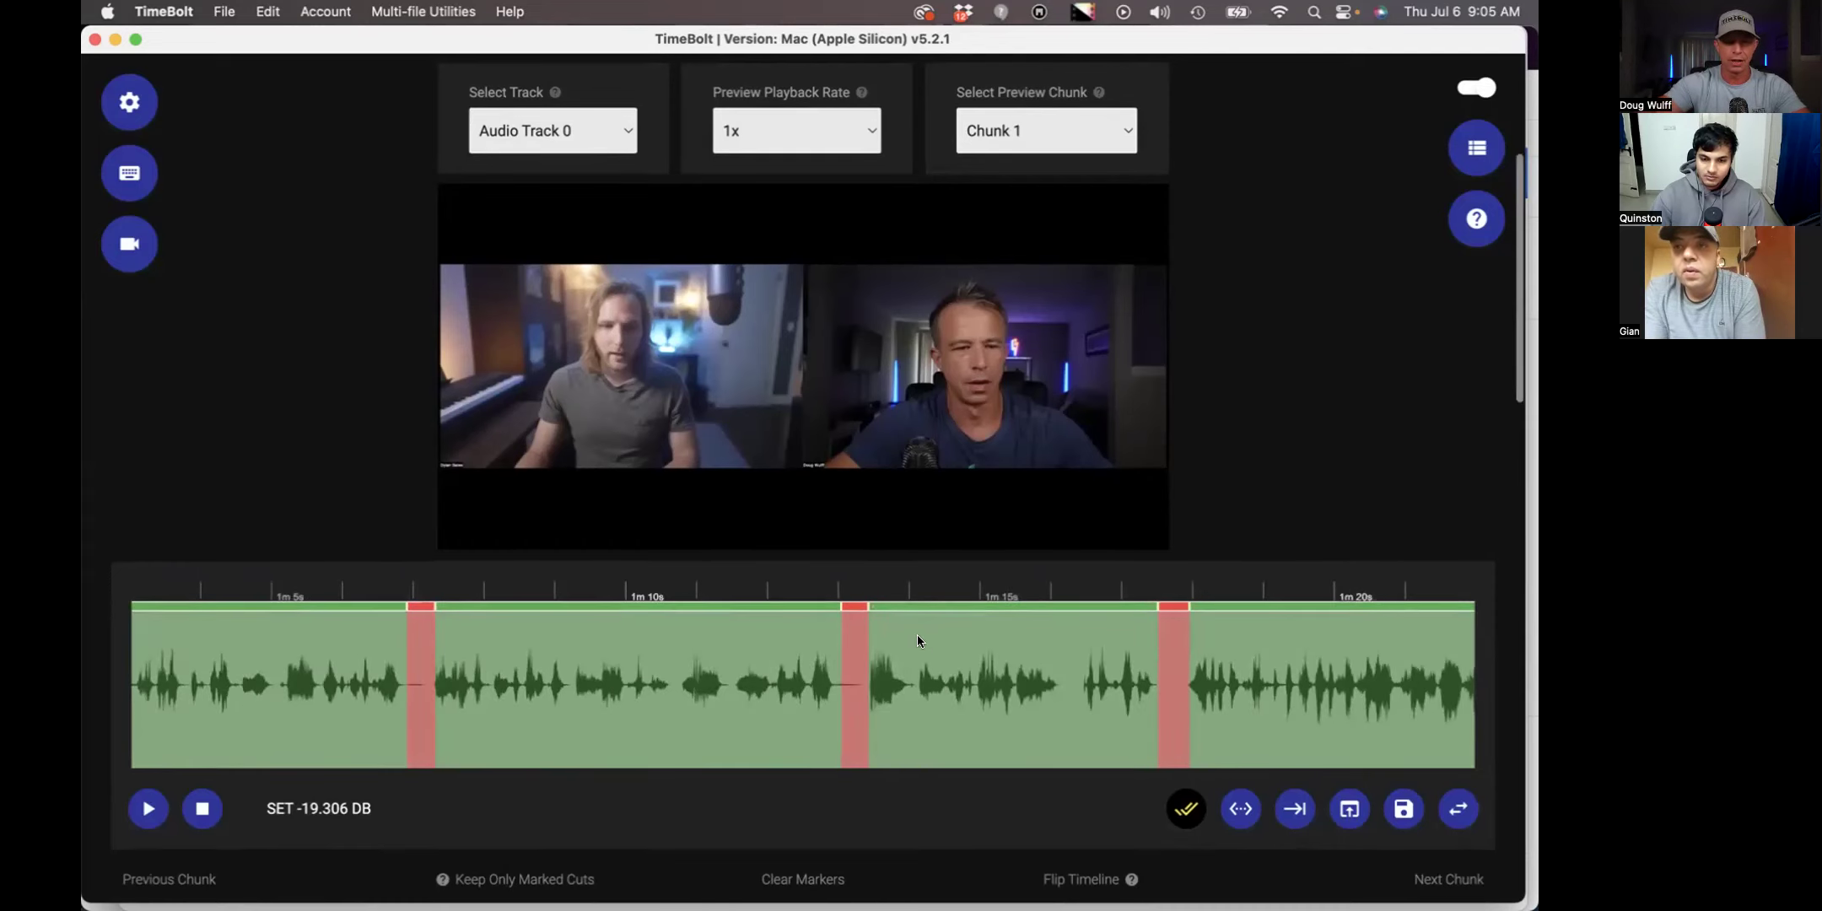
{"action": "scroll", "coordinate": [818, 684], "scroll_direction": "right", "scroll_amount": 10}
{"action": "scroll", "coordinate": [817, 685], "scroll_direction": "left", "scroll_amount": 15}
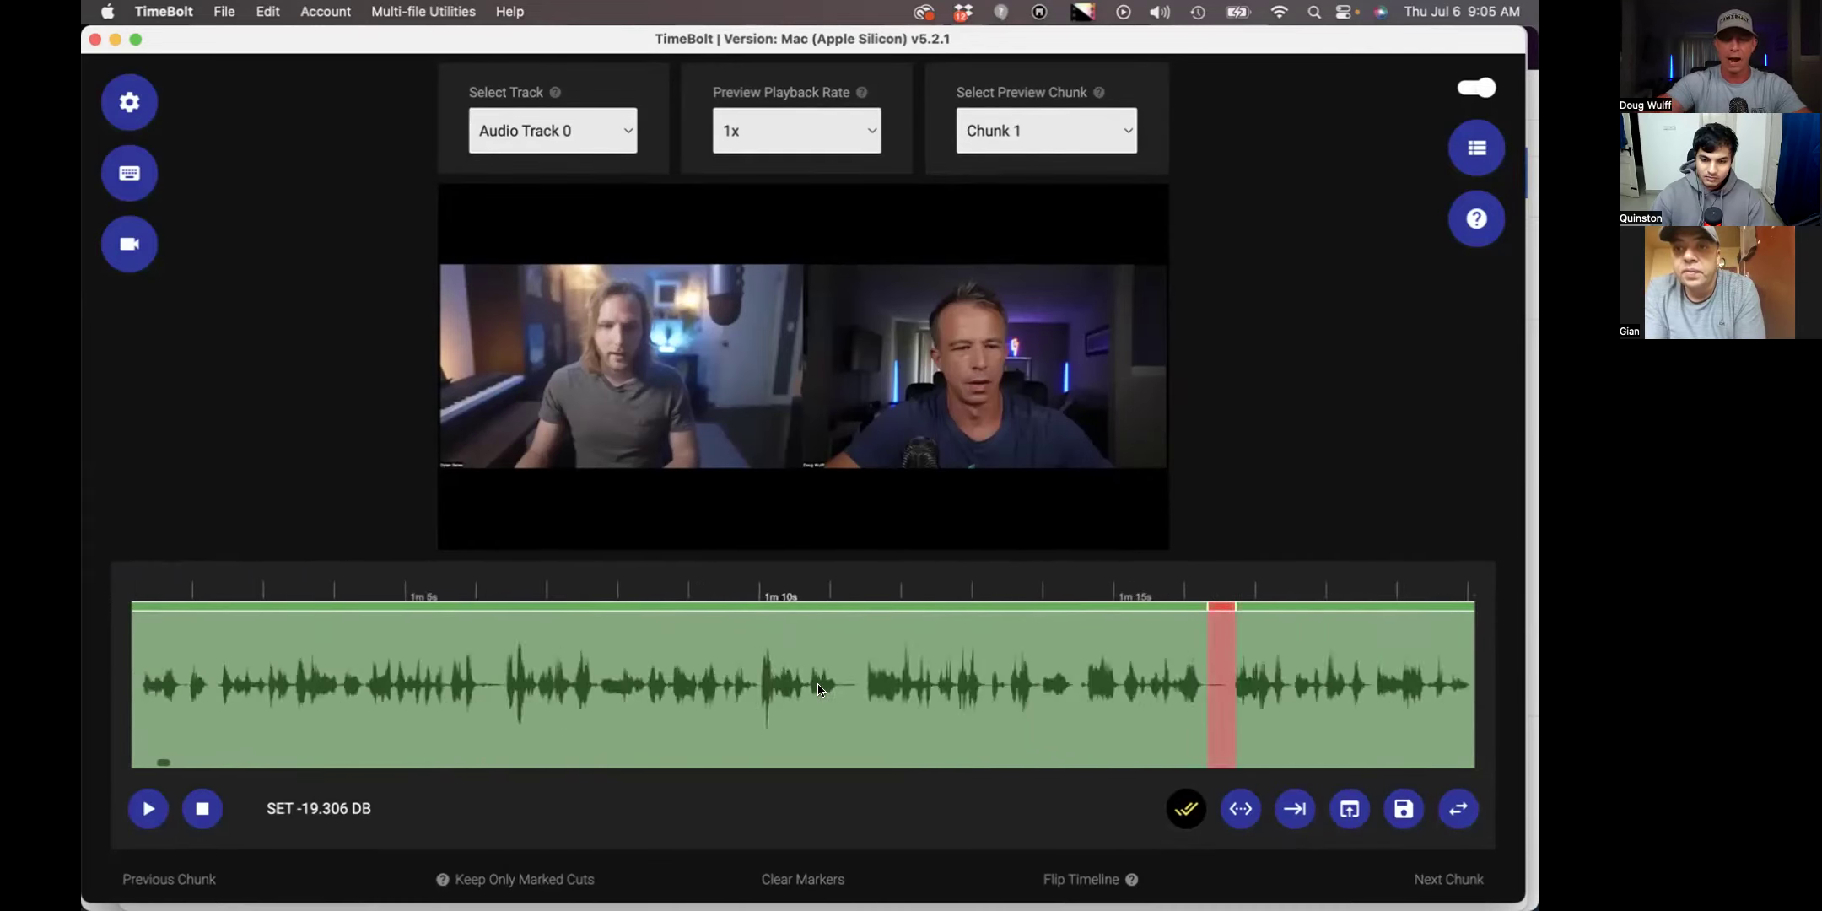
{"action": "scroll", "coordinate": [817, 685], "scroll_direction": "down", "scroll_amount": 2}
{"action": "scroll", "coordinate": [817, 689], "scroll_direction": "down", "scroll_amount": 10}
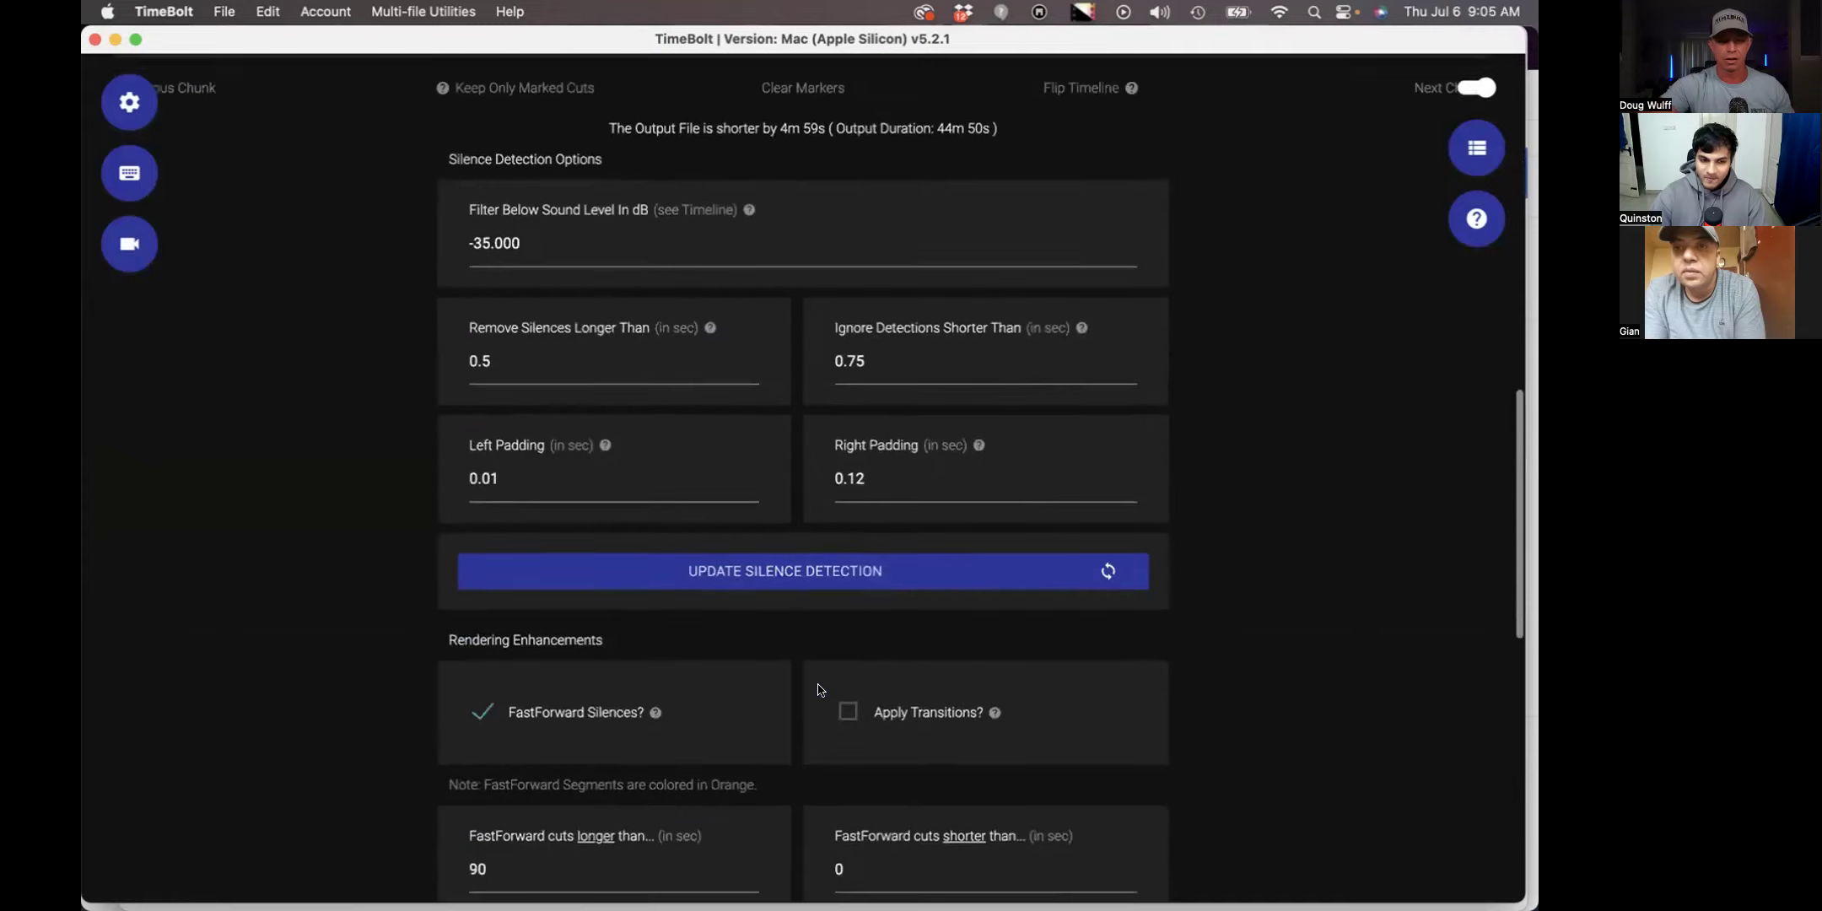
{"action": "scroll", "coordinate": [817, 689], "scroll_direction": "up", "scroll_amount": 9}
{"action": "scroll", "coordinate": [818, 689], "scroll_direction": "up", "scroll_amount": 3}
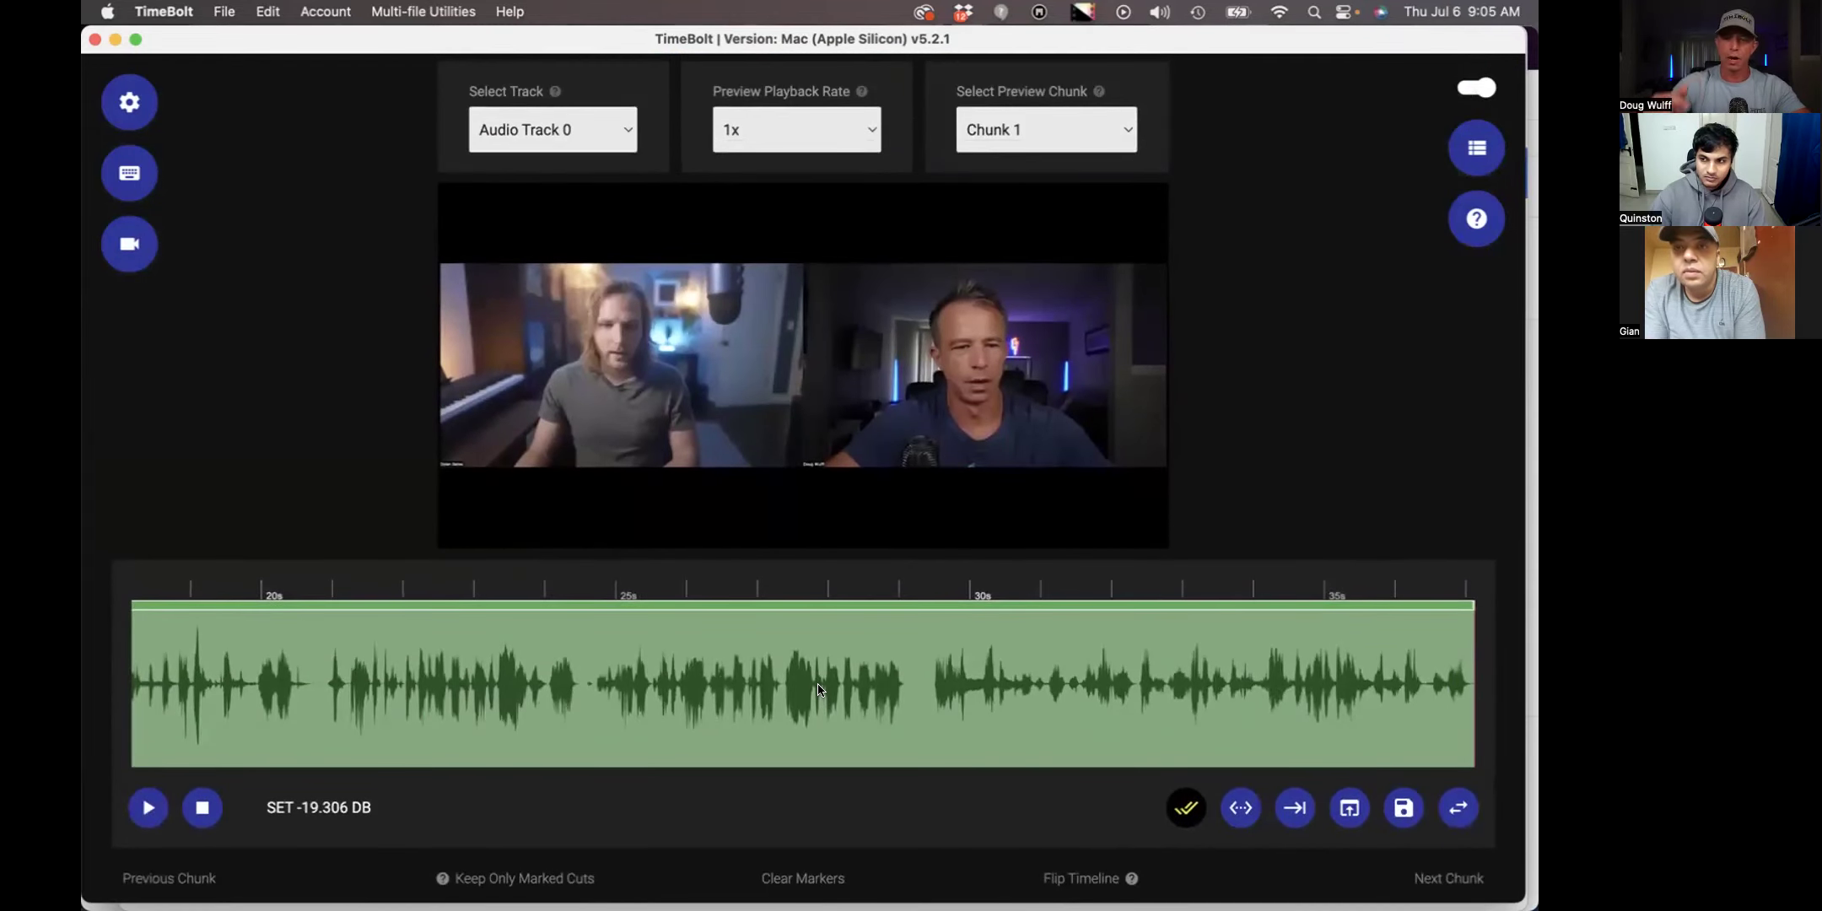
{"action": "scroll", "coordinate": [649, 689], "scroll_direction": "right", "scroll_amount": 3}
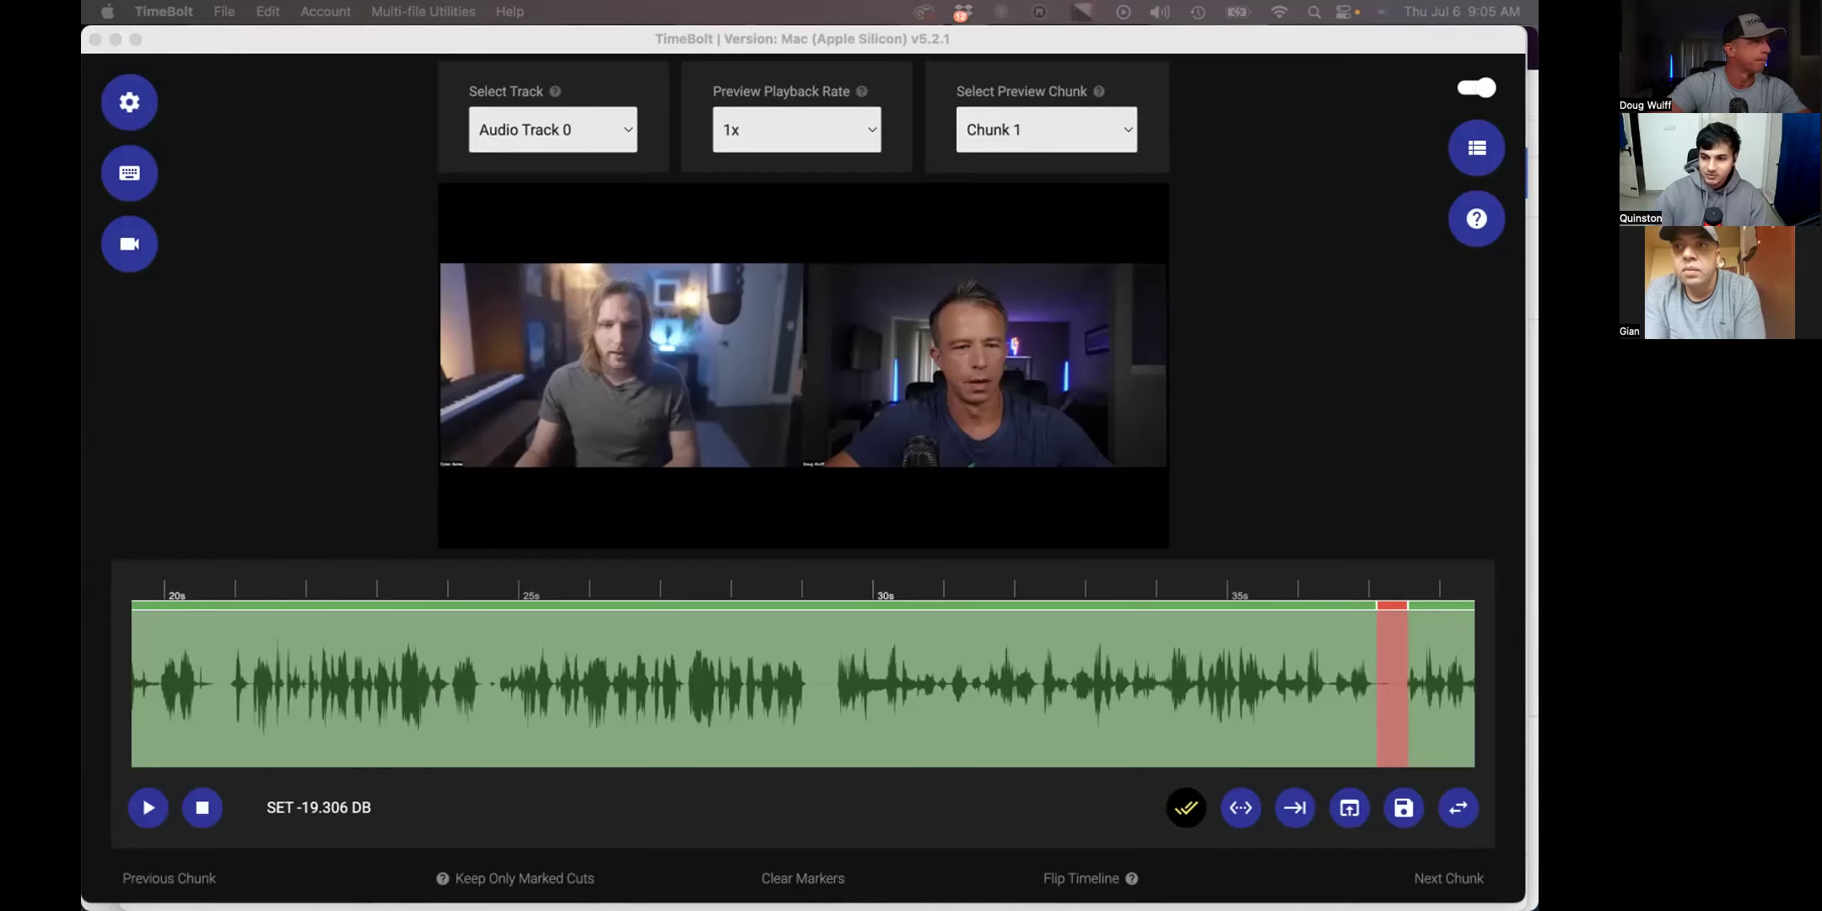
- Load the quiet clip of the man in the grey hoodie and review its waveform and silence detection options
{"action": "left_click_drag", "start_coordinate": [321, 346], "coordinate": [314, 403]}
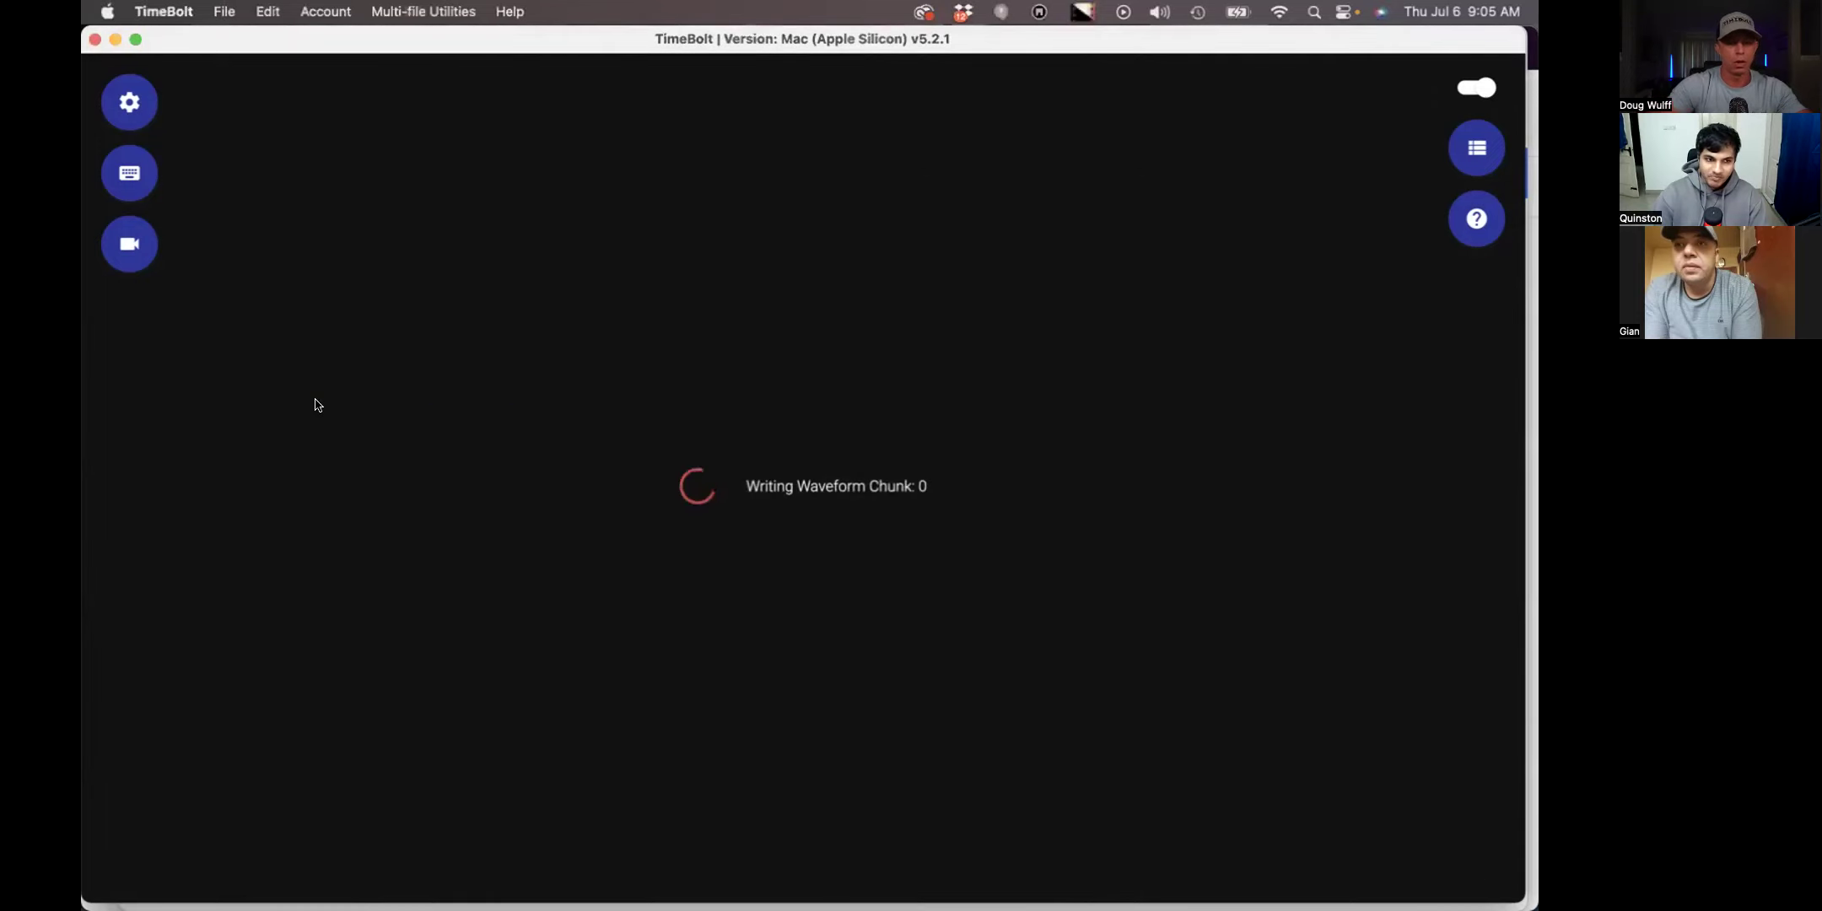
{"action": "scroll", "coordinate": [704, 443], "scroll_direction": "right", "scroll_amount": 5}
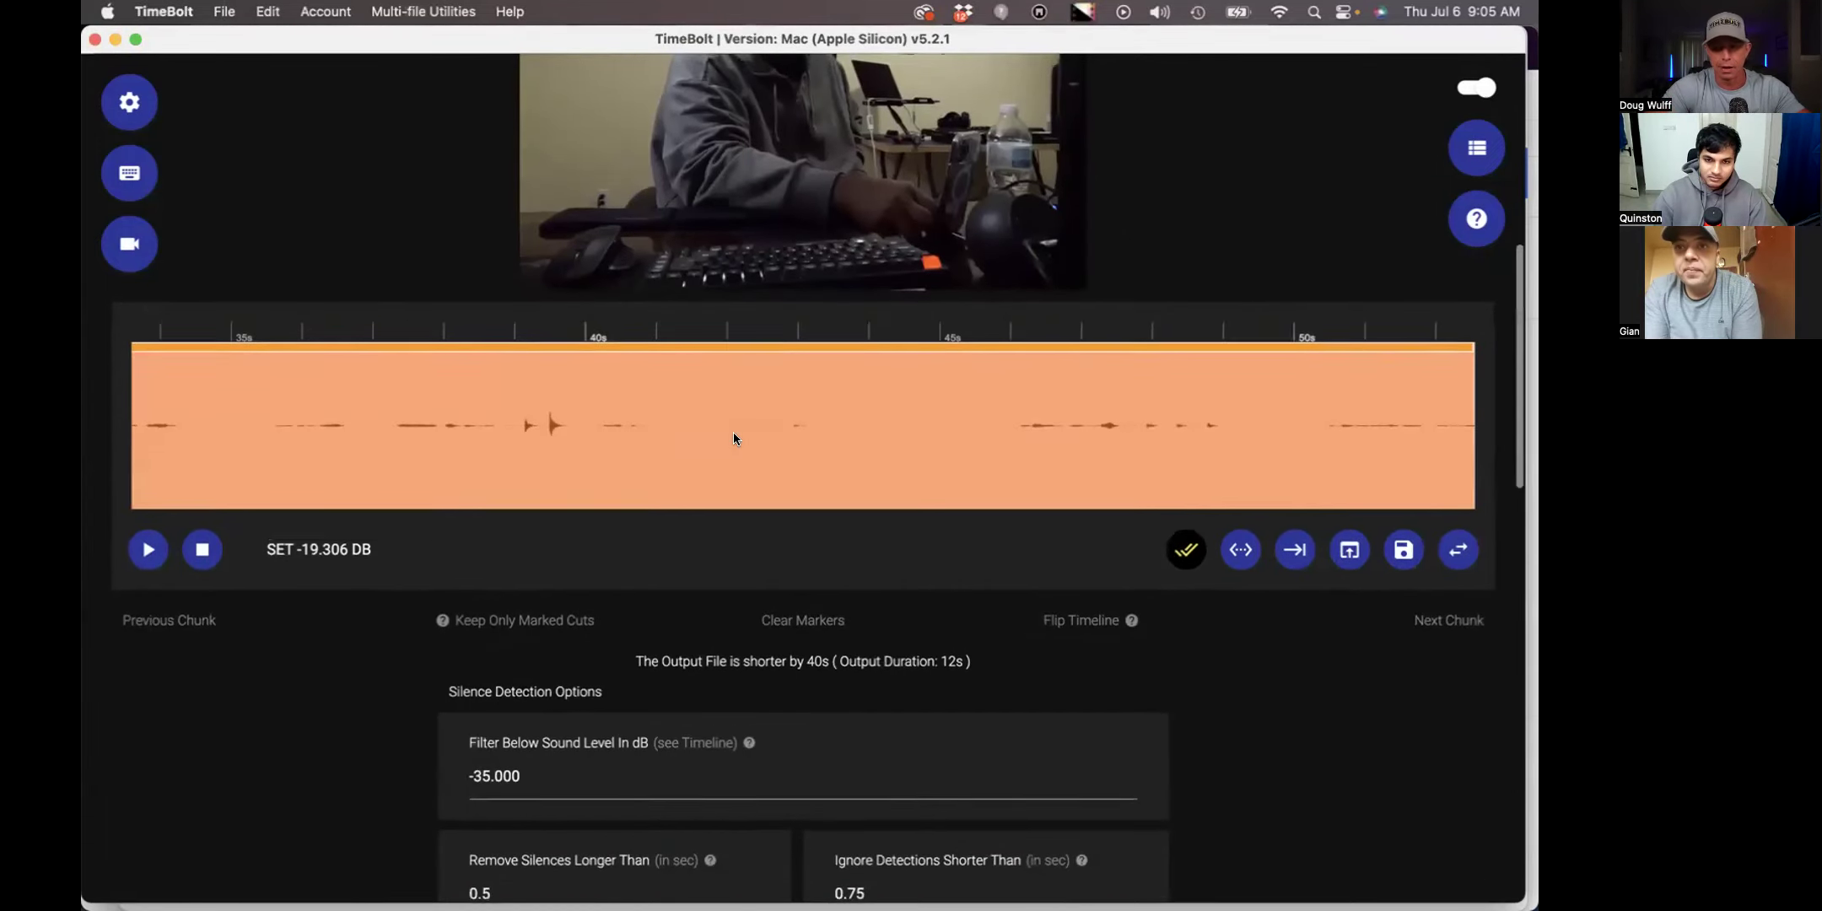
{"action": "scroll", "coordinate": [800, 641], "scroll_direction": "down", "scroll_amount": 5}
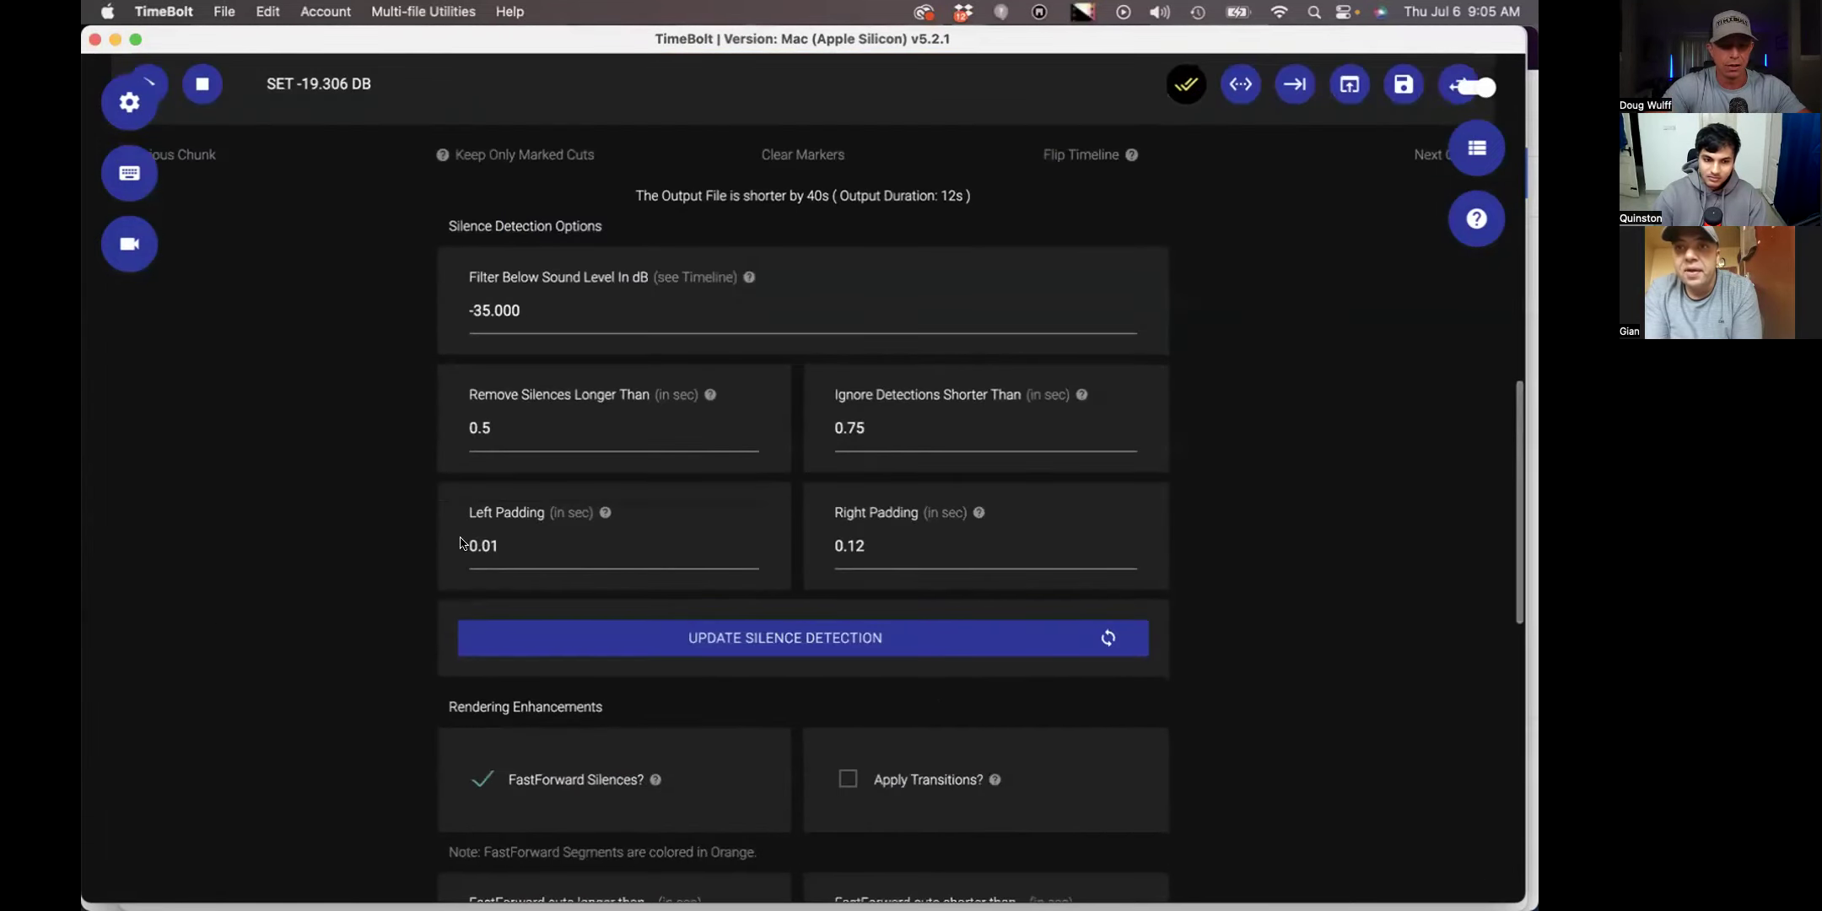
{"action": "scroll", "coordinate": [574, 561], "scroll_direction": "up", "scroll_amount": 5}
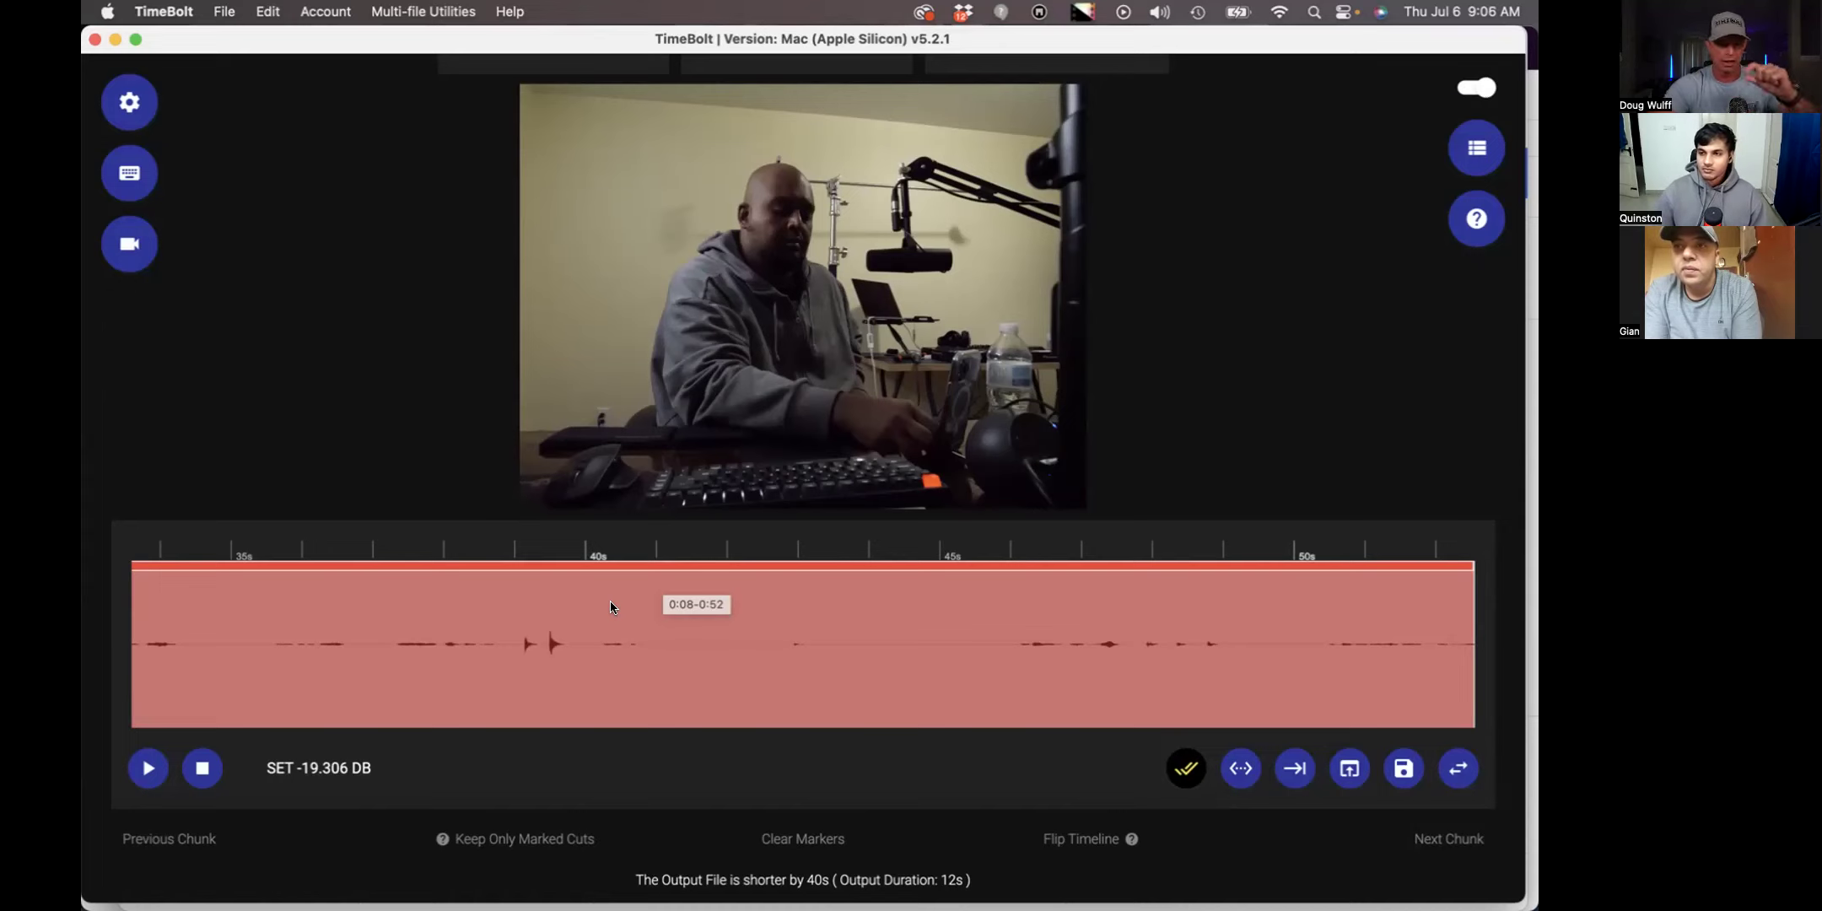
- Preview the quiet clip around 38 s and near its start, and switch the removed 0:08-0:52 segment to kept
{"action": "left_click", "coordinate": [489, 609]}
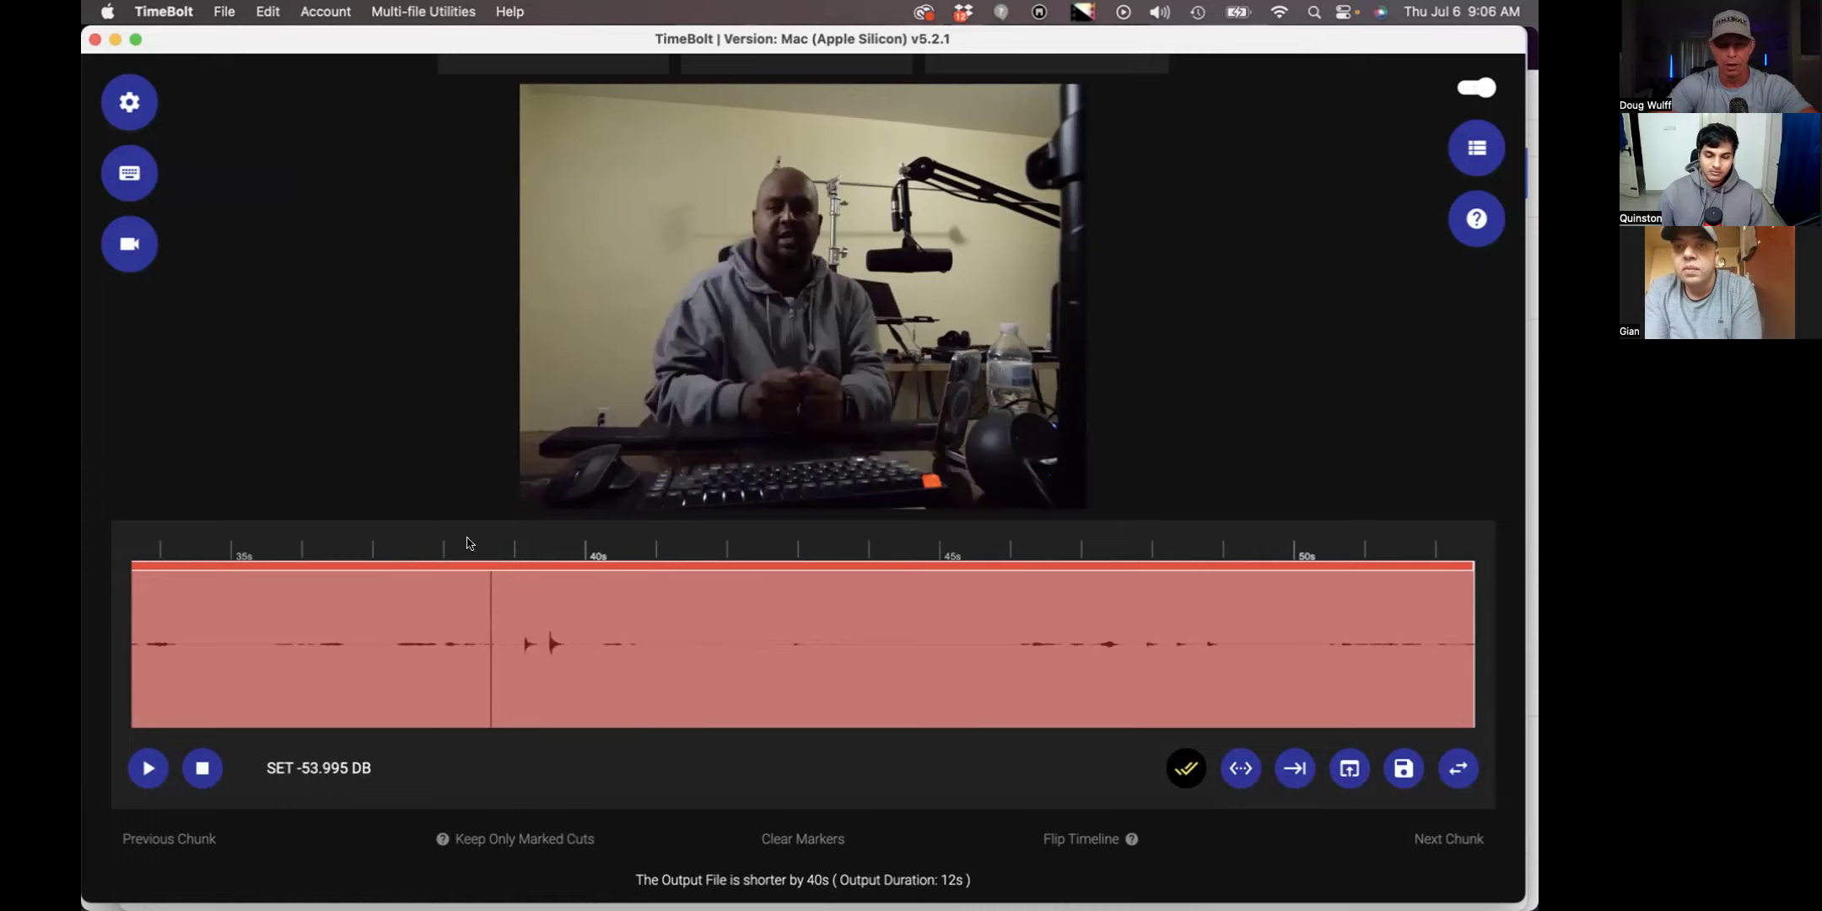
{"action": "key", "text": "space"}
{"action": "key", "text": "space"}
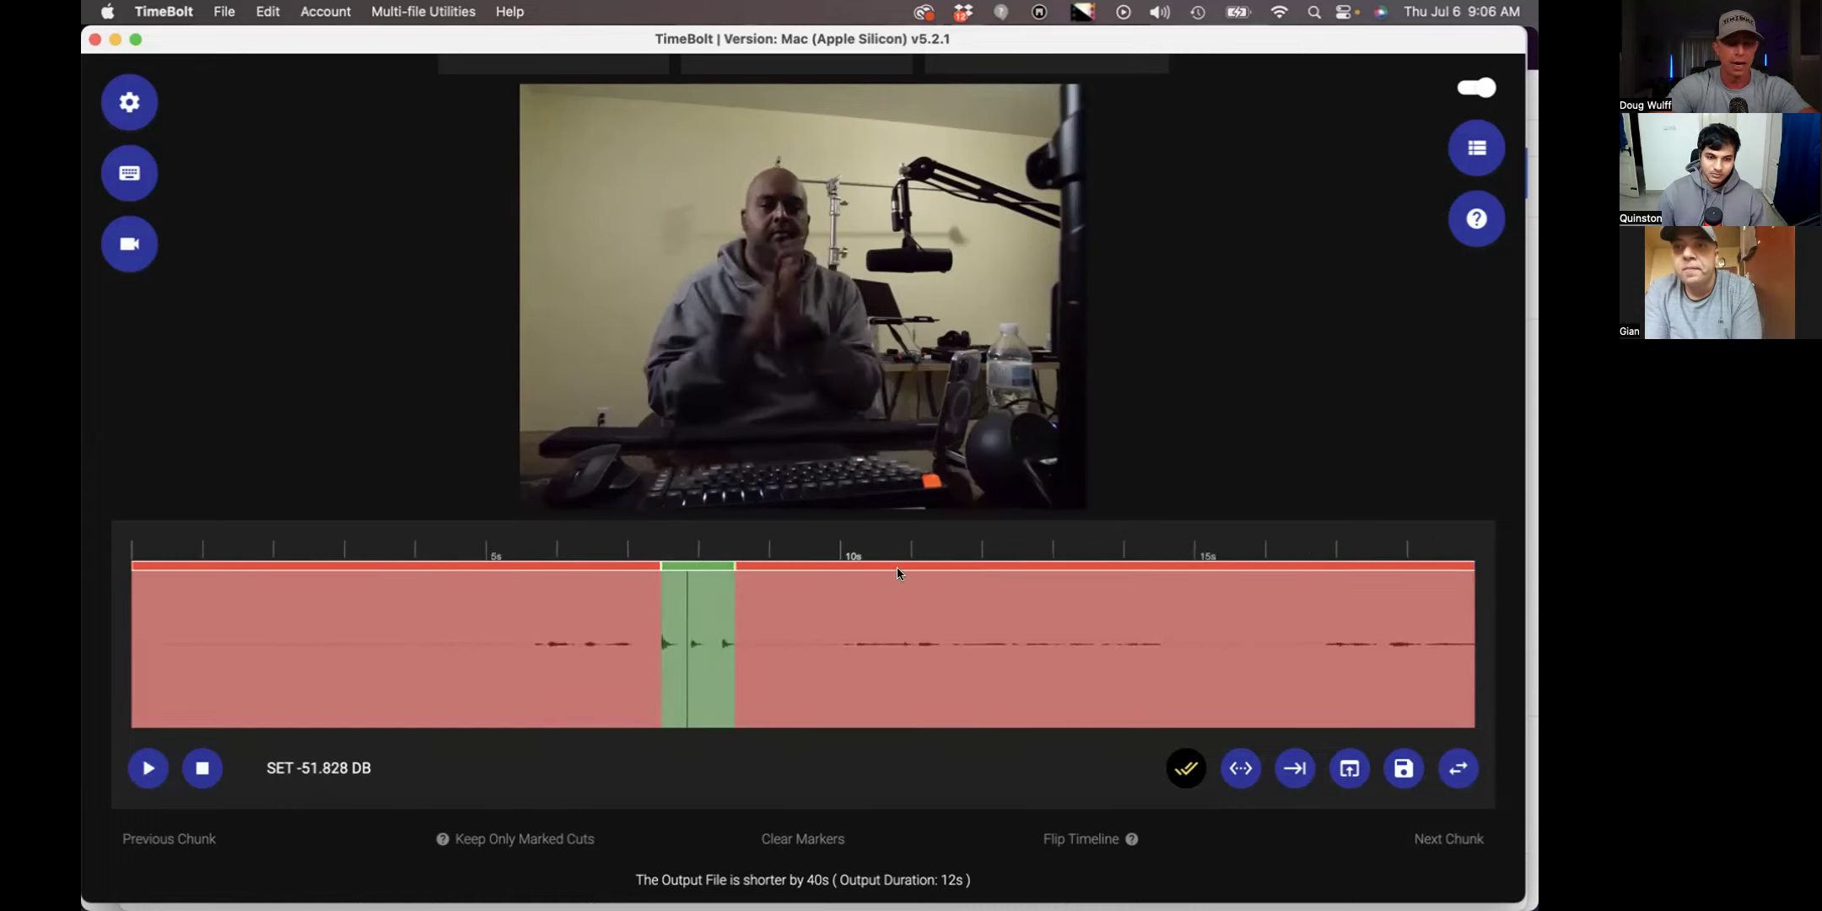
{"action": "left_click", "coordinate": [897, 570]}
{"action": "left_click", "coordinate": [878, 626]}
- Enable Audio Normalization, Noise Reduction and Volume Increase as audio pre-processing for silence detection, and restart the app
{"action": "left_click", "coordinate": [128, 94]}
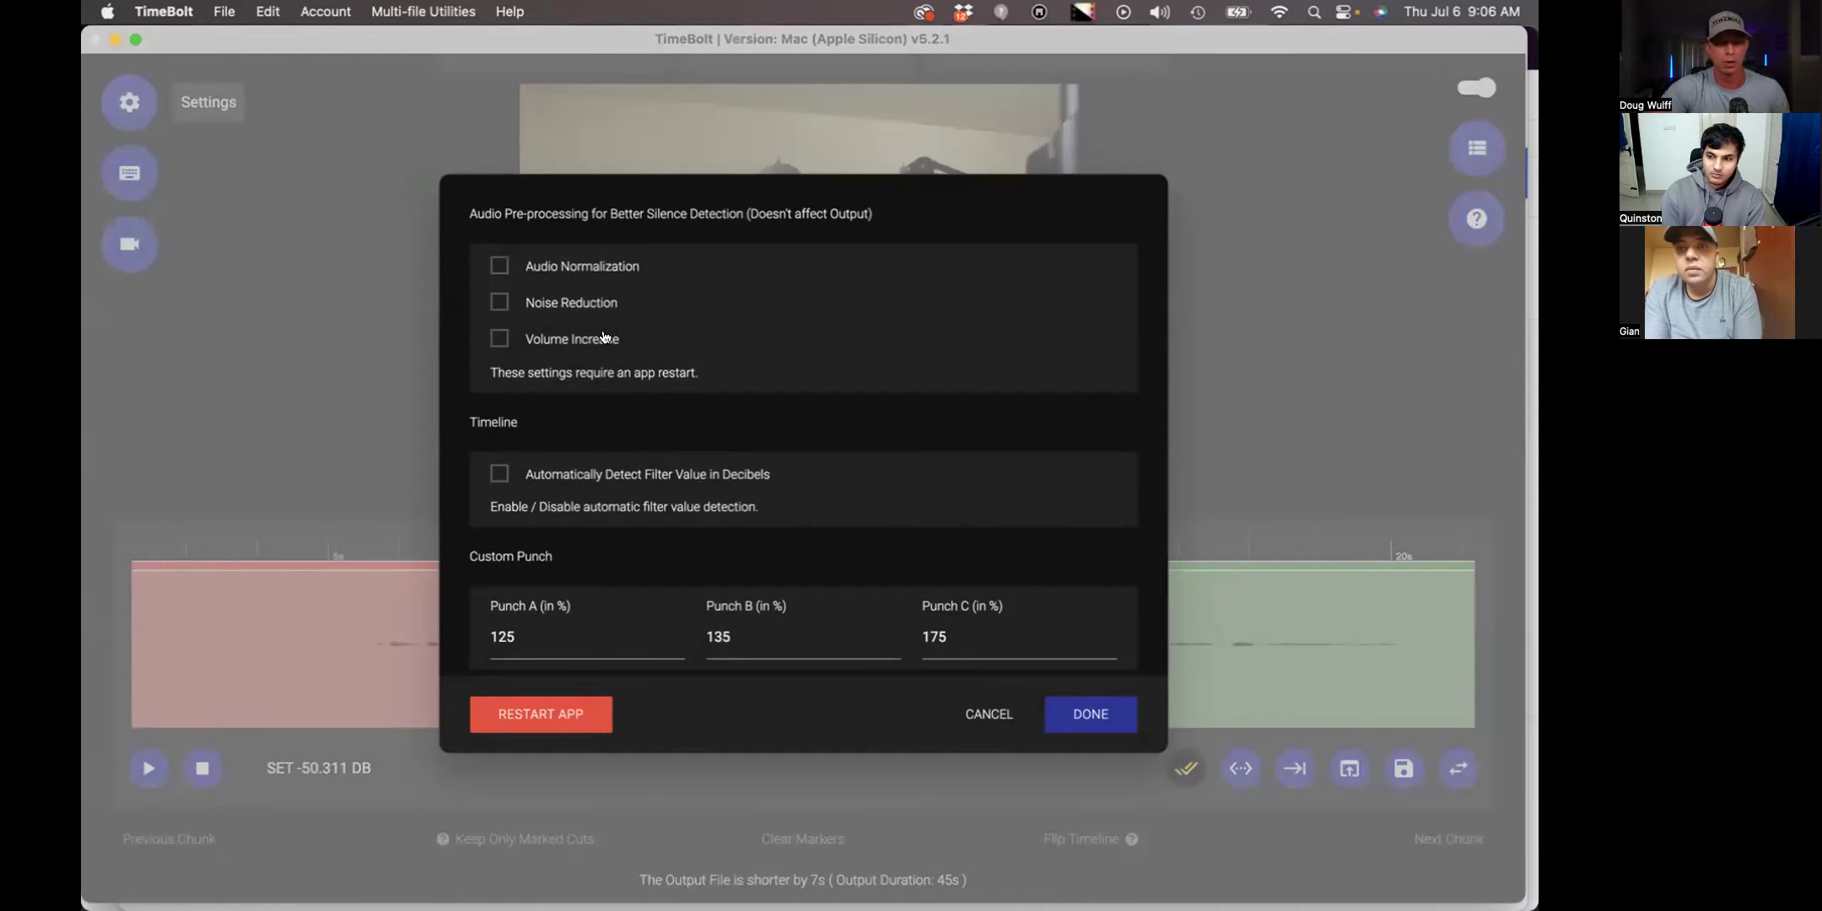
{"action": "left_click", "coordinate": [499, 338]}
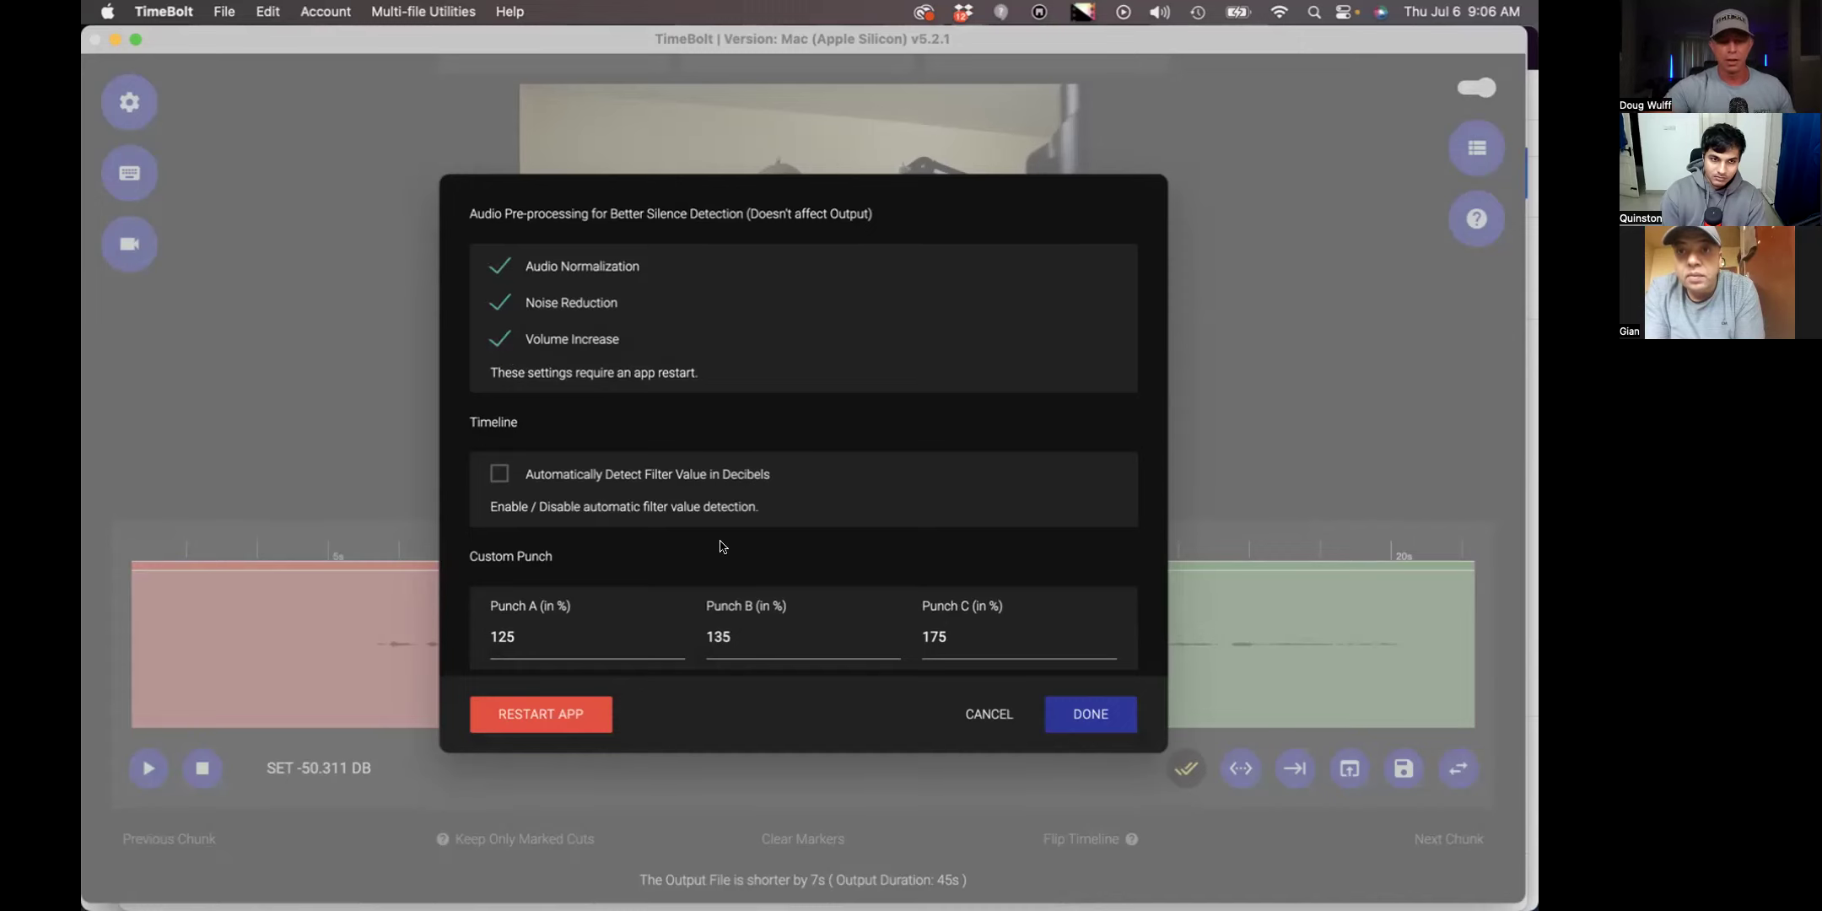
{"action": "left_click", "coordinate": [521, 718]}
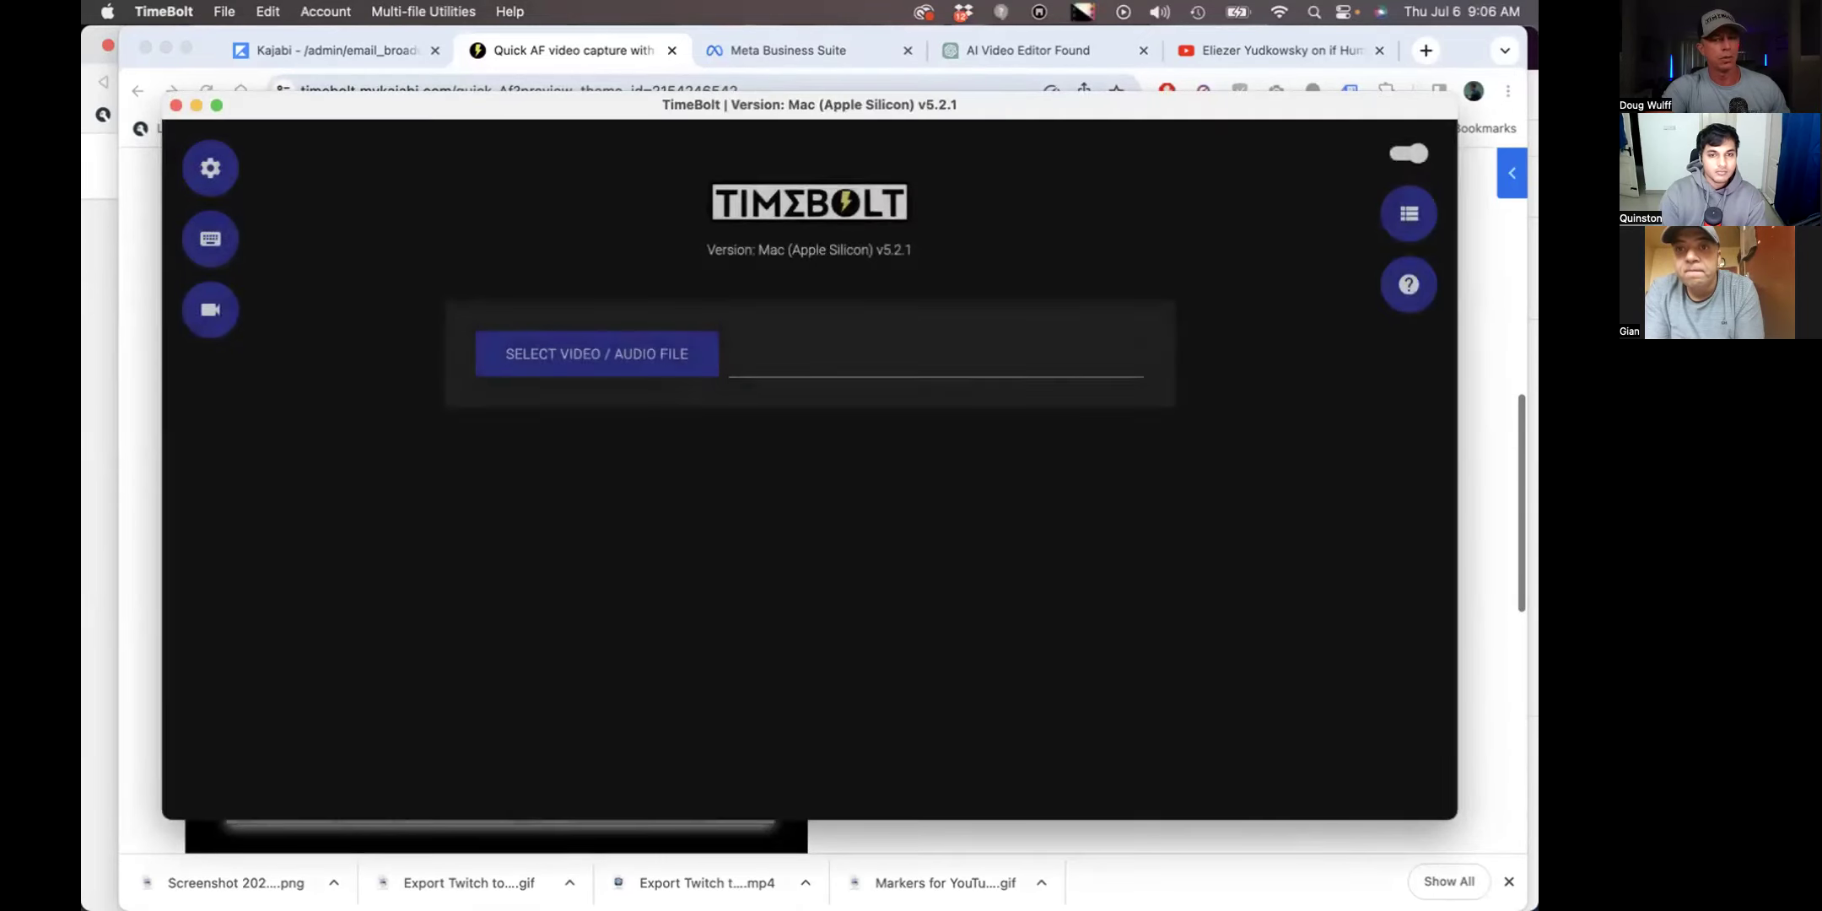
- Reload the quiet clip, enlarge the window, and review the new cuts, sampling the sound level around 7 s and 12.5 s
{"action": "left_click", "coordinate": [472, 561]}
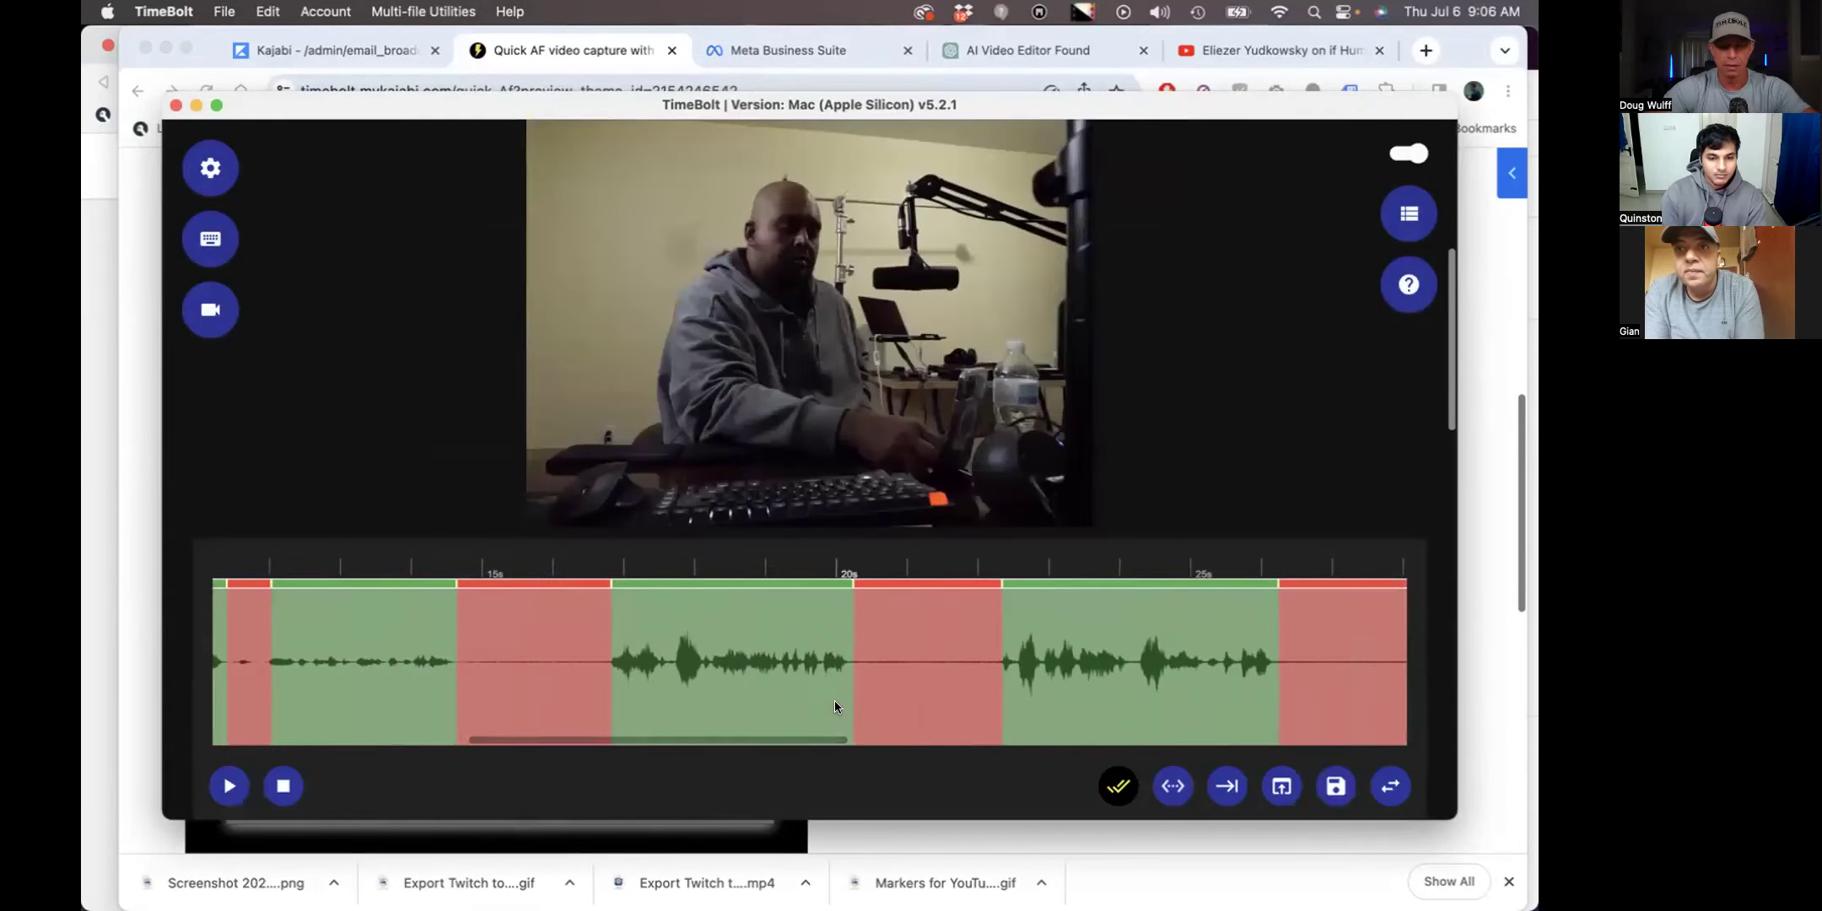
{"action": "scroll", "coordinate": [1097, 673], "scroll_direction": "right", "scroll_amount": 5}
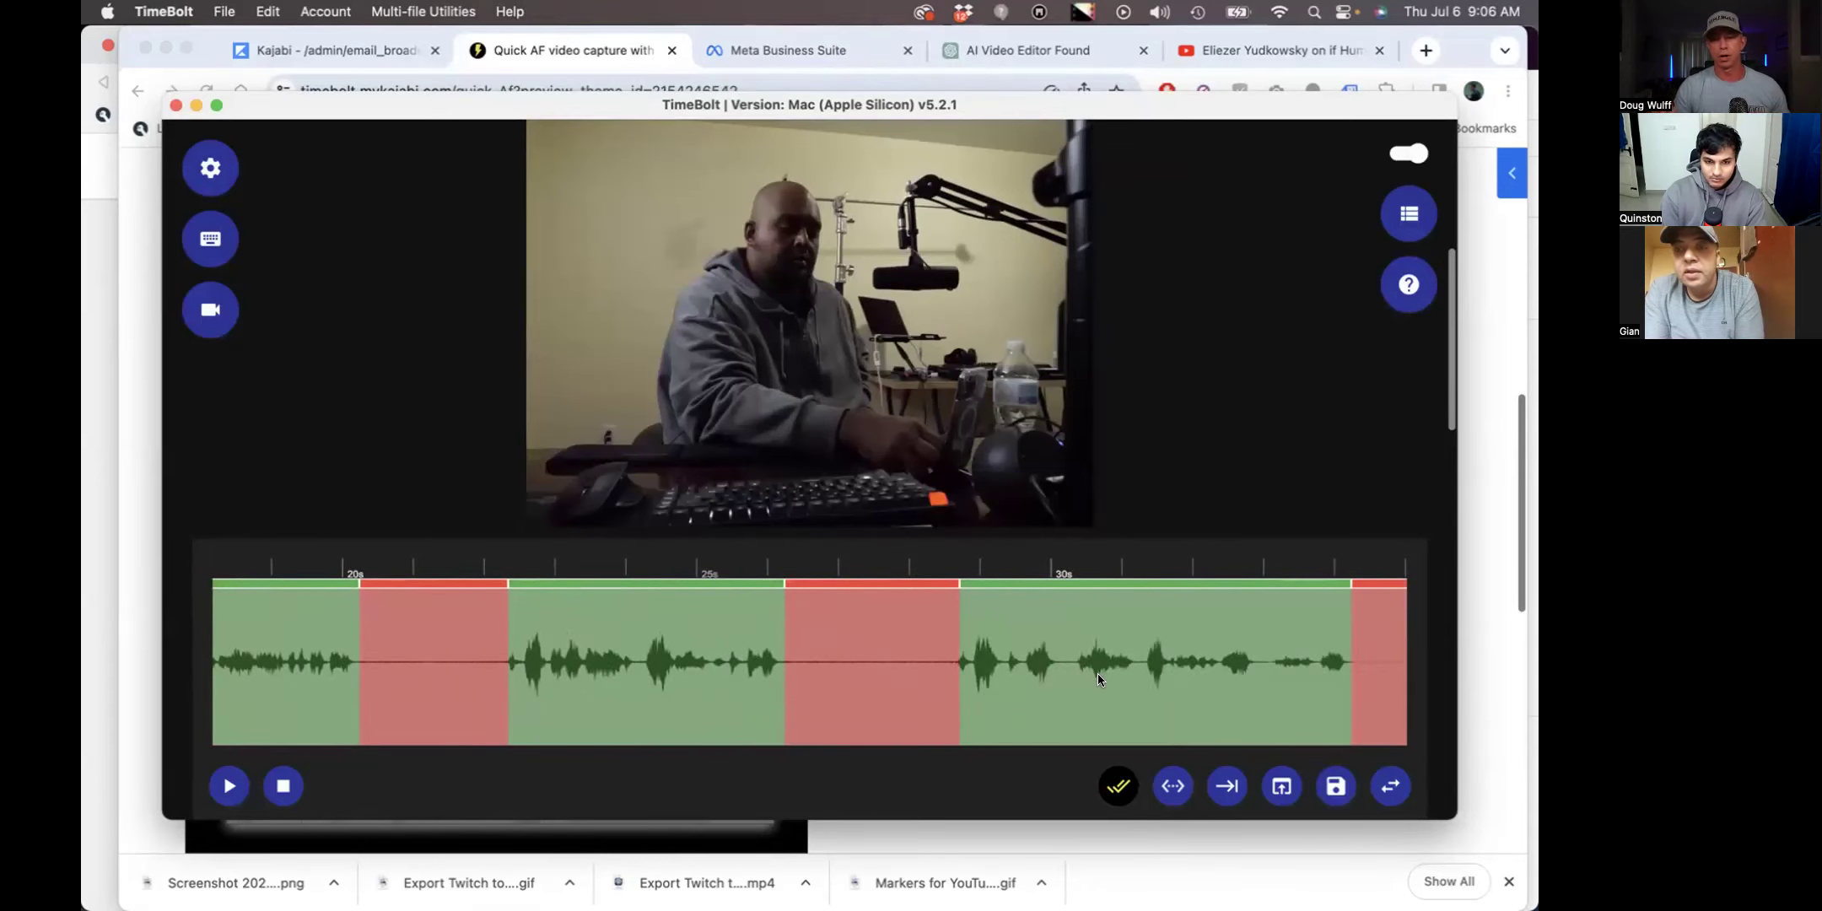
{"action": "left_click", "coordinate": [216, 105]}
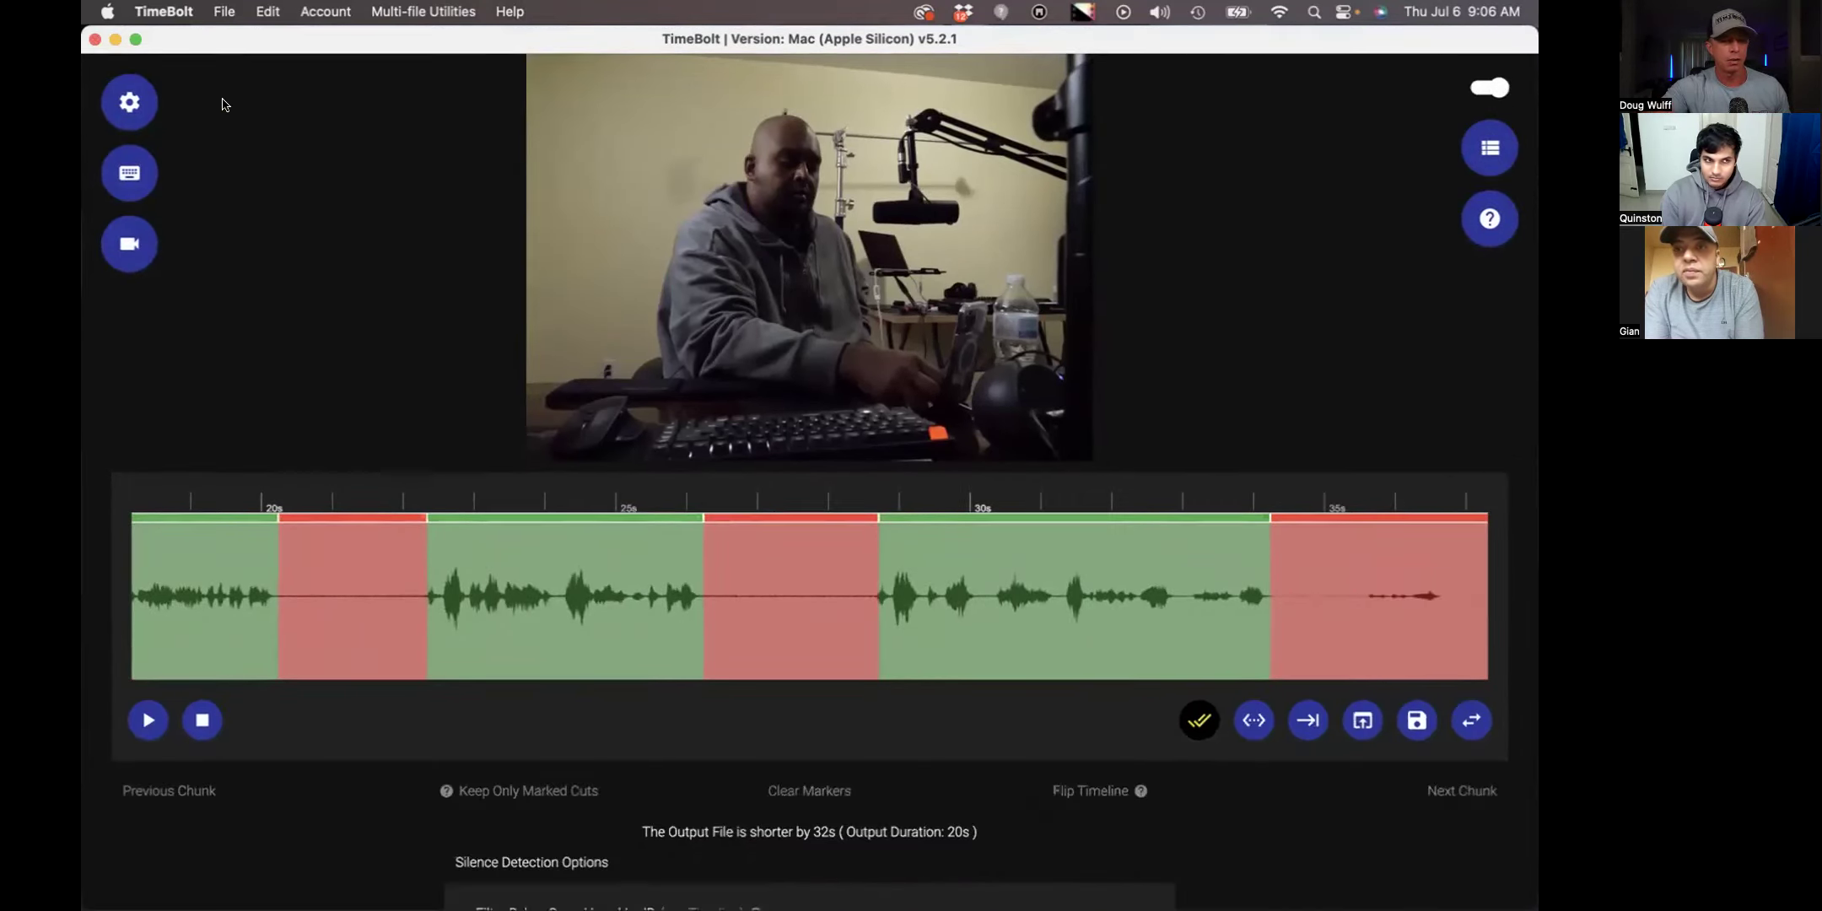
{"action": "scroll", "coordinate": [571, 616], "scroll_direction": "left", "scroll_amount": 10}
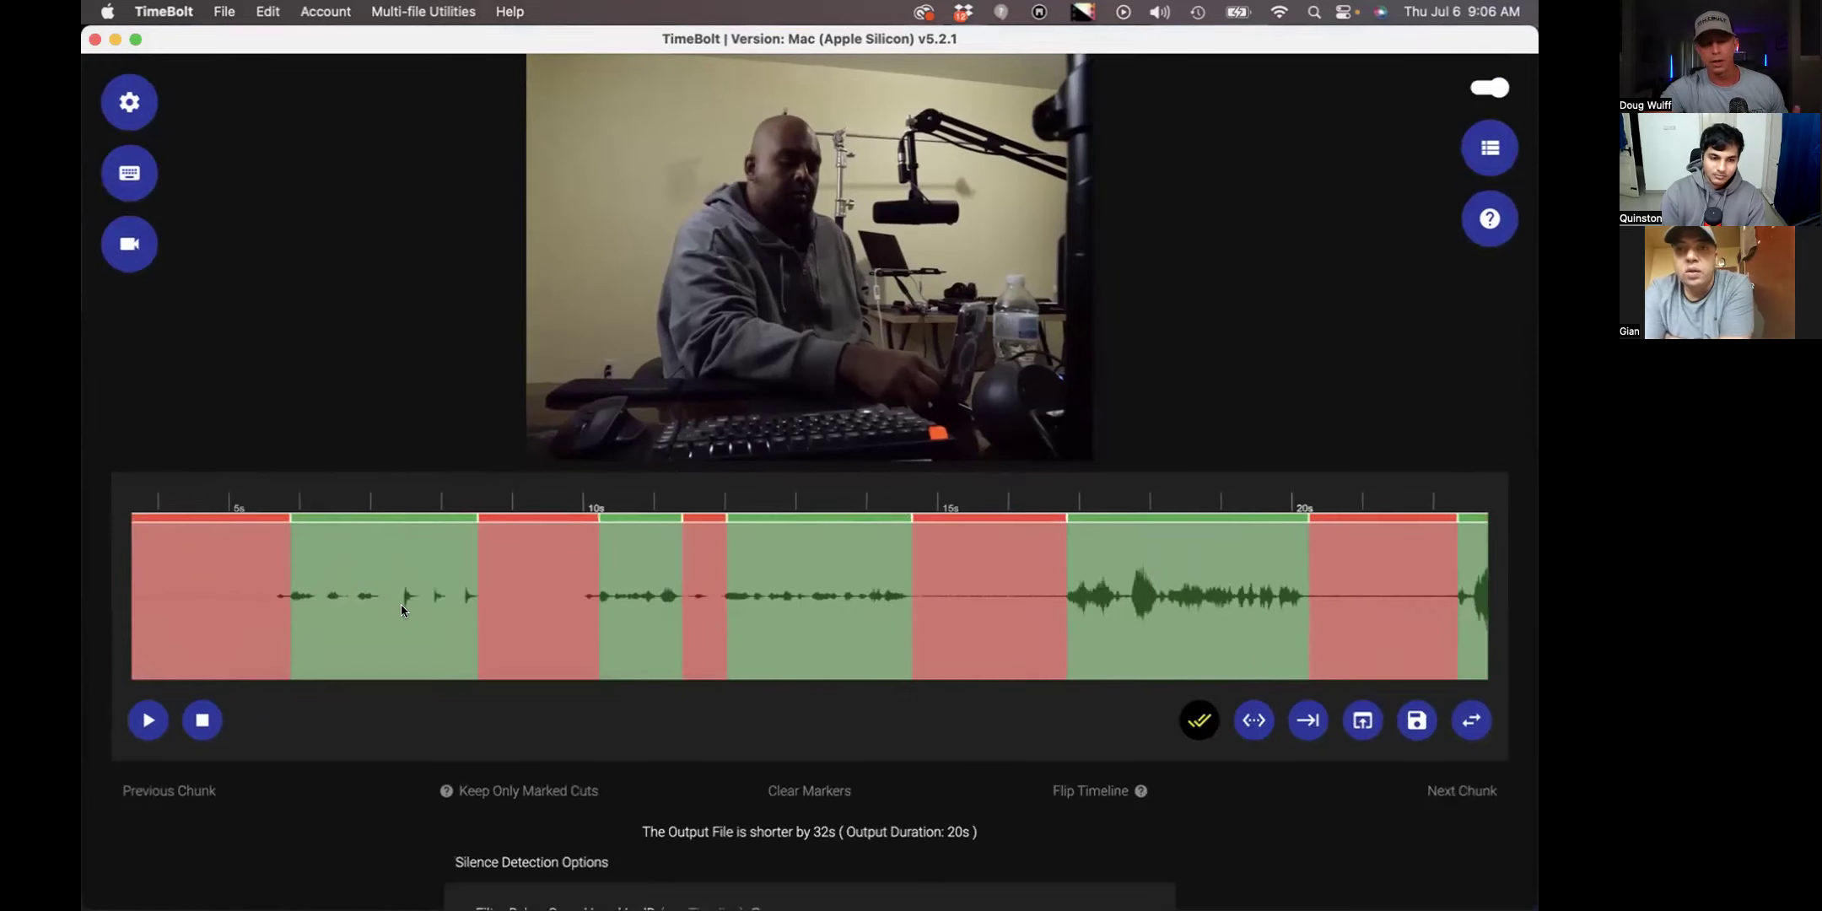
{"action": "left_click", "coordinate": [402, 604]}
{"action": "left_click", "coordinate": [773, 598]}
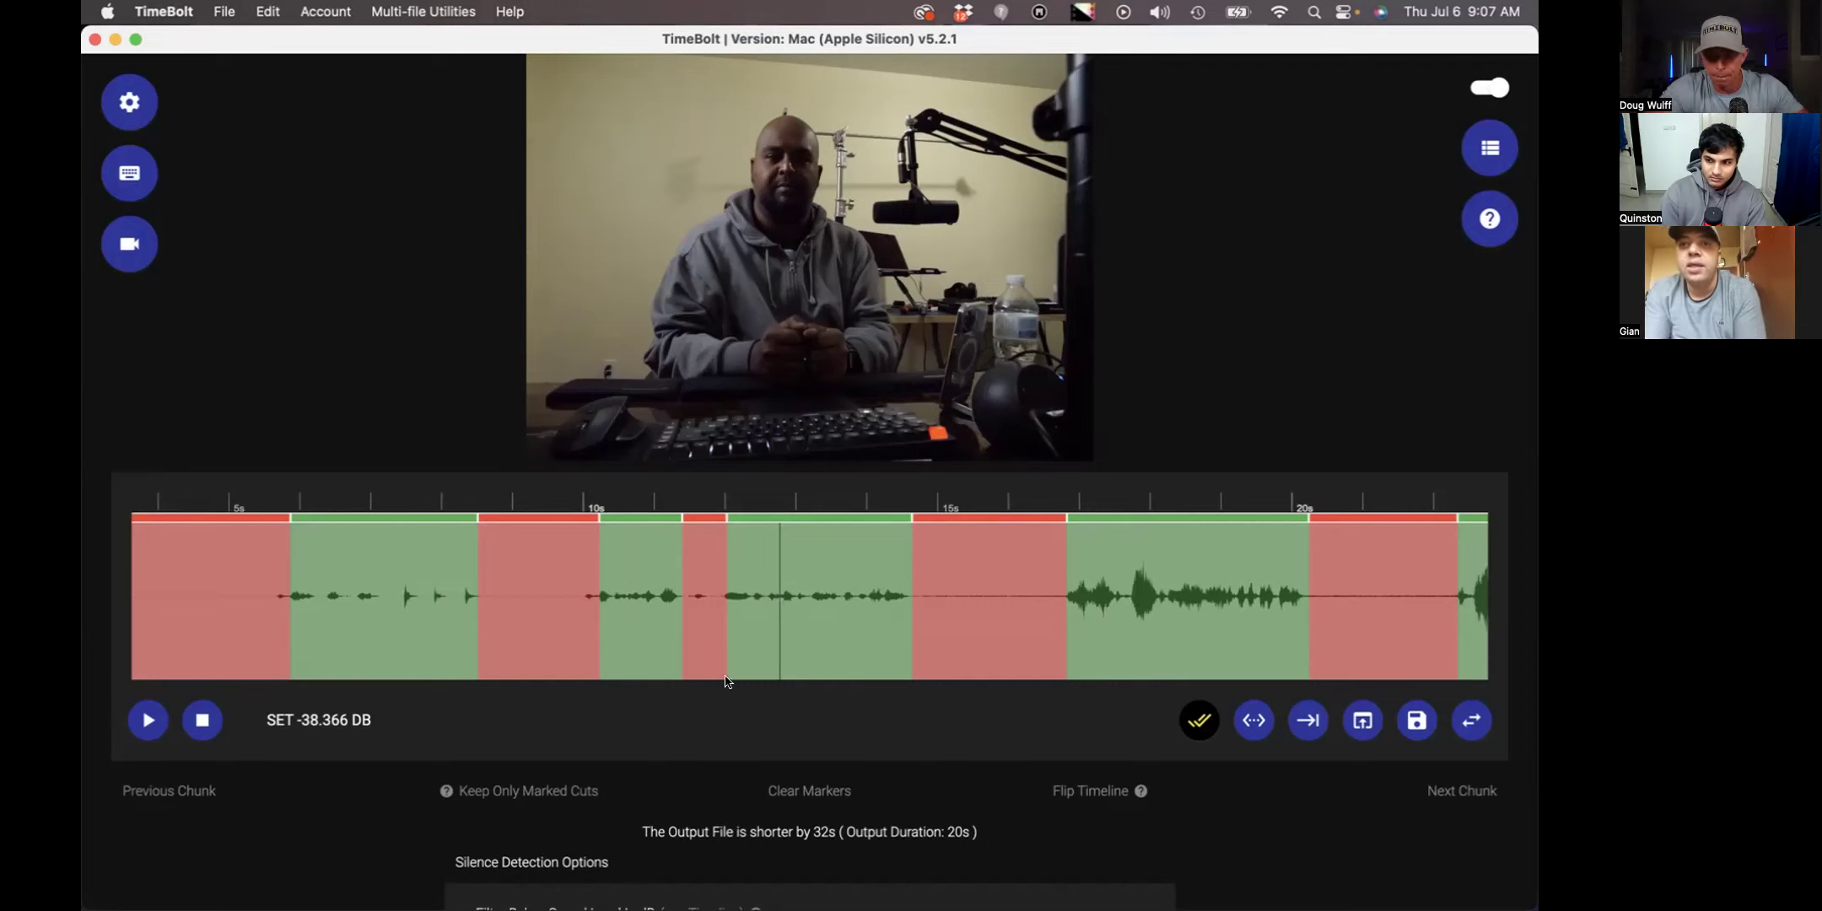
- Turn off Volume Increase, Audio Normalization and Noise Reduction in the audio pre-processing settings, and restart the app
{"action": "scroll", "coordinate": [666, 628], "scroll_direction": "up", "scroll_amount": 1}
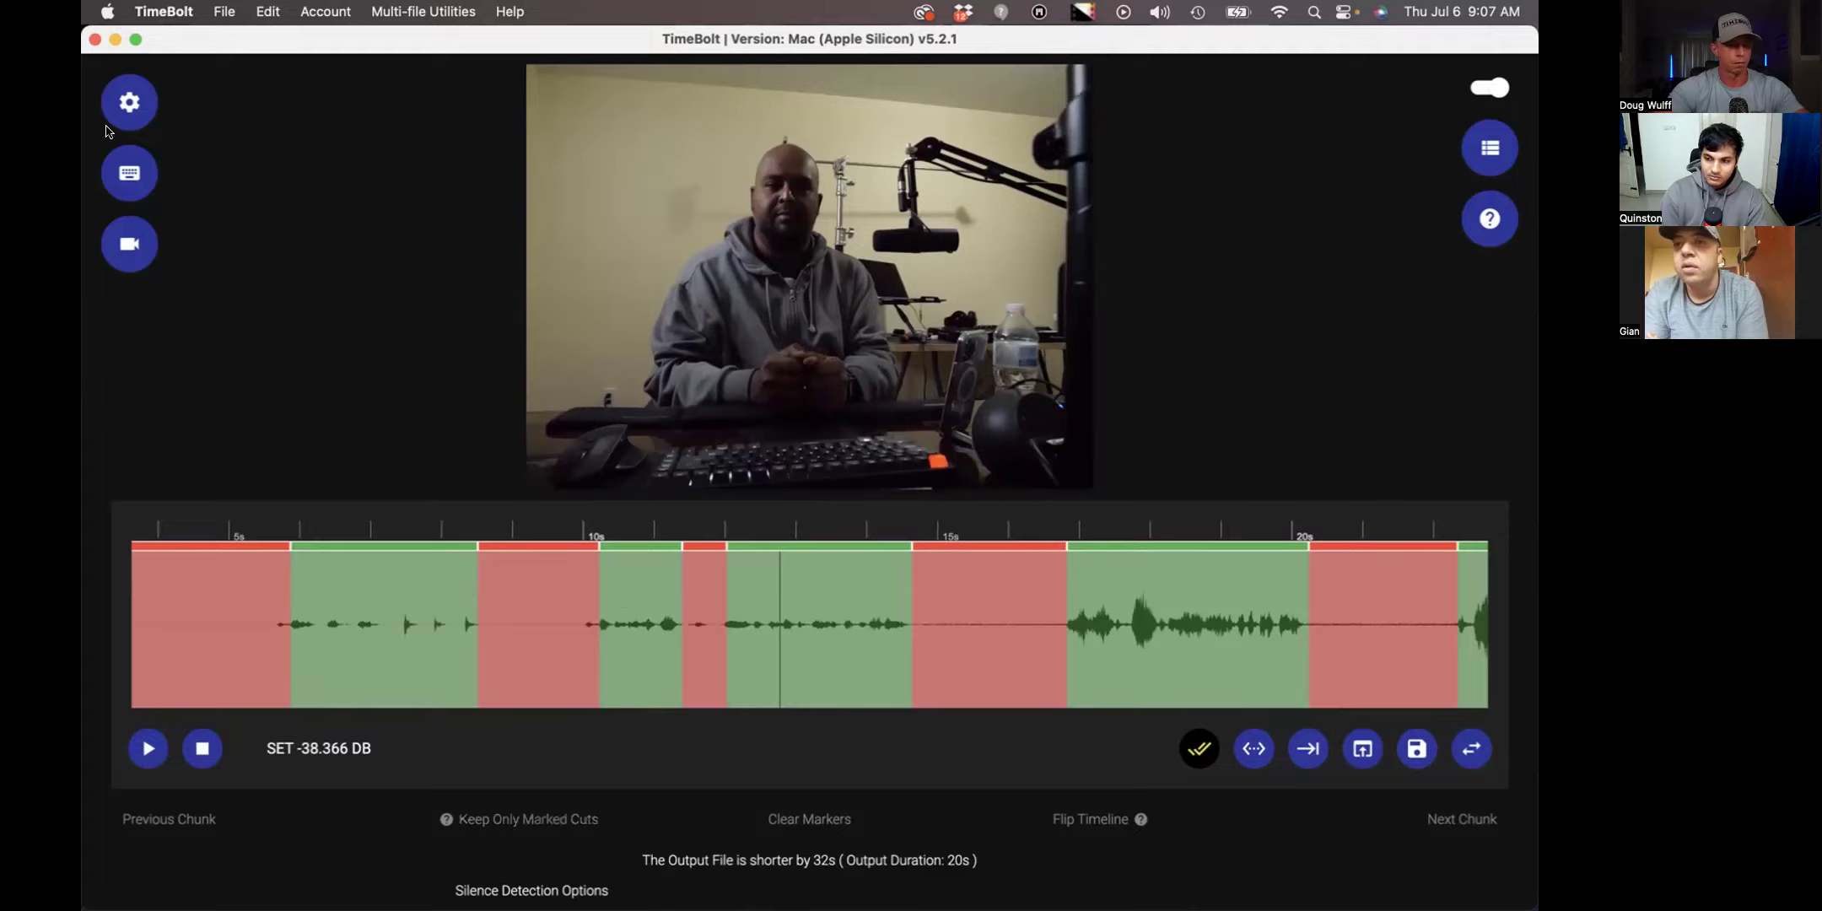
{"action": "left_click", "coordinate": [128, 102]}
{"action": "left_click", "coordinate": [500, 341]}
{"action": "left_click", "coordinate": [503, 270]}
{"action": "left_click", "coordinate": [504, 306]}
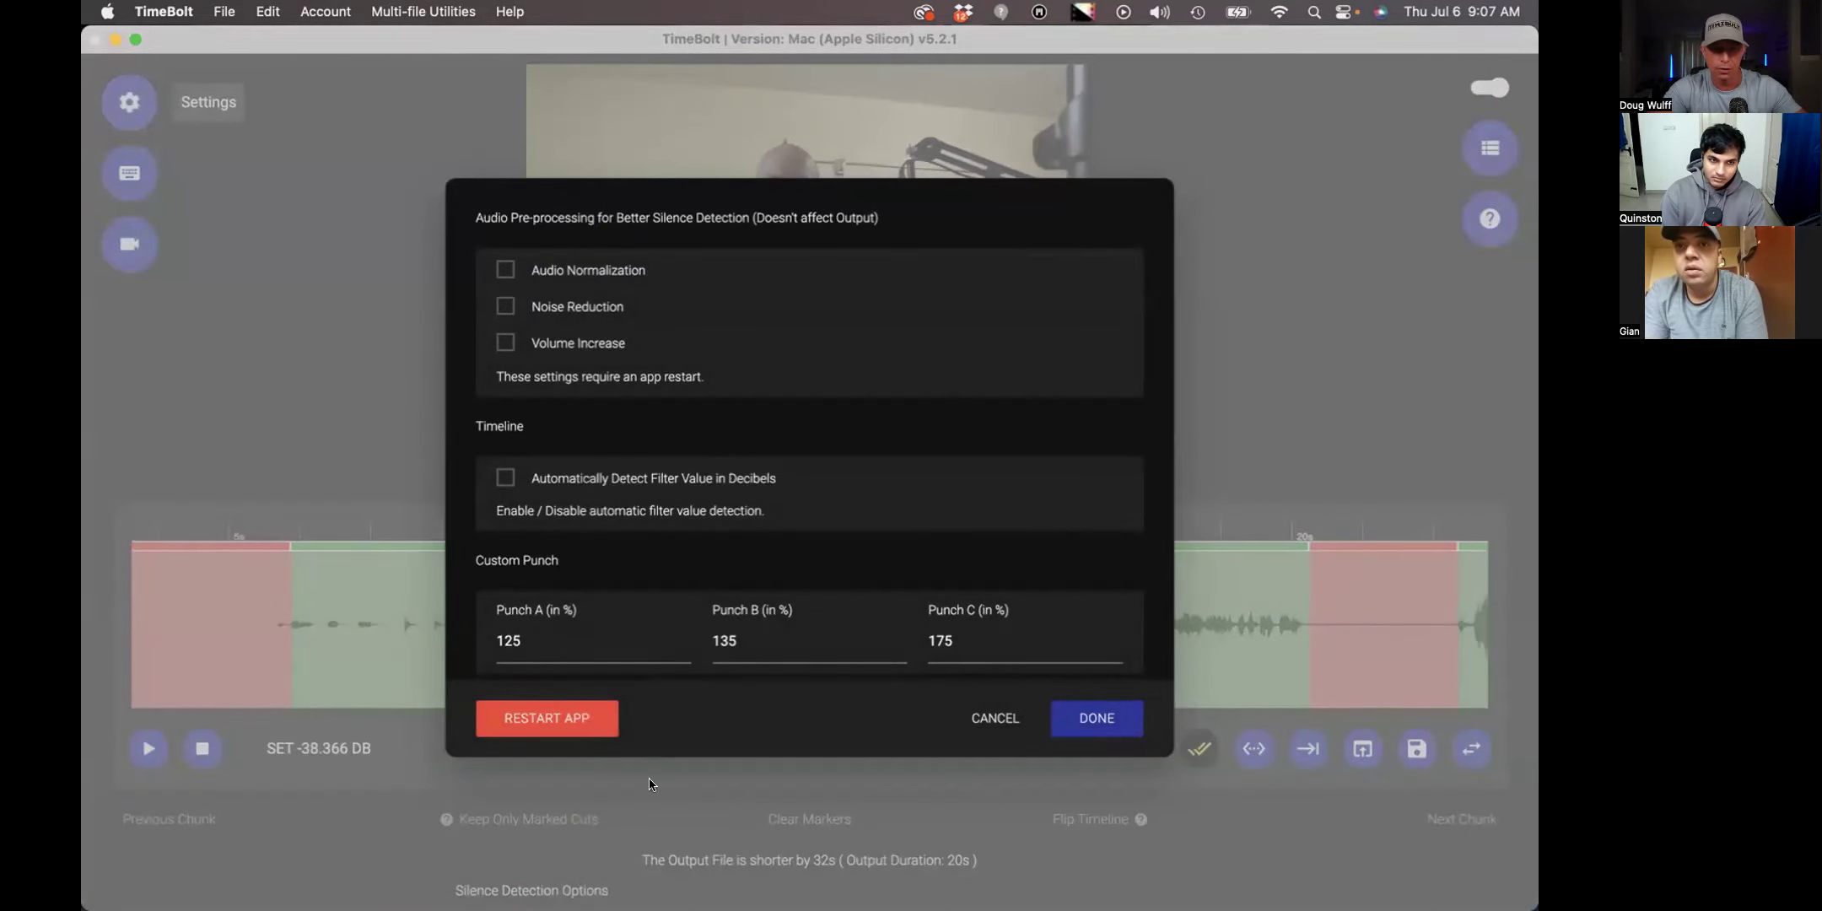
{"action": "left_click", "coordinate": [550, 721]}
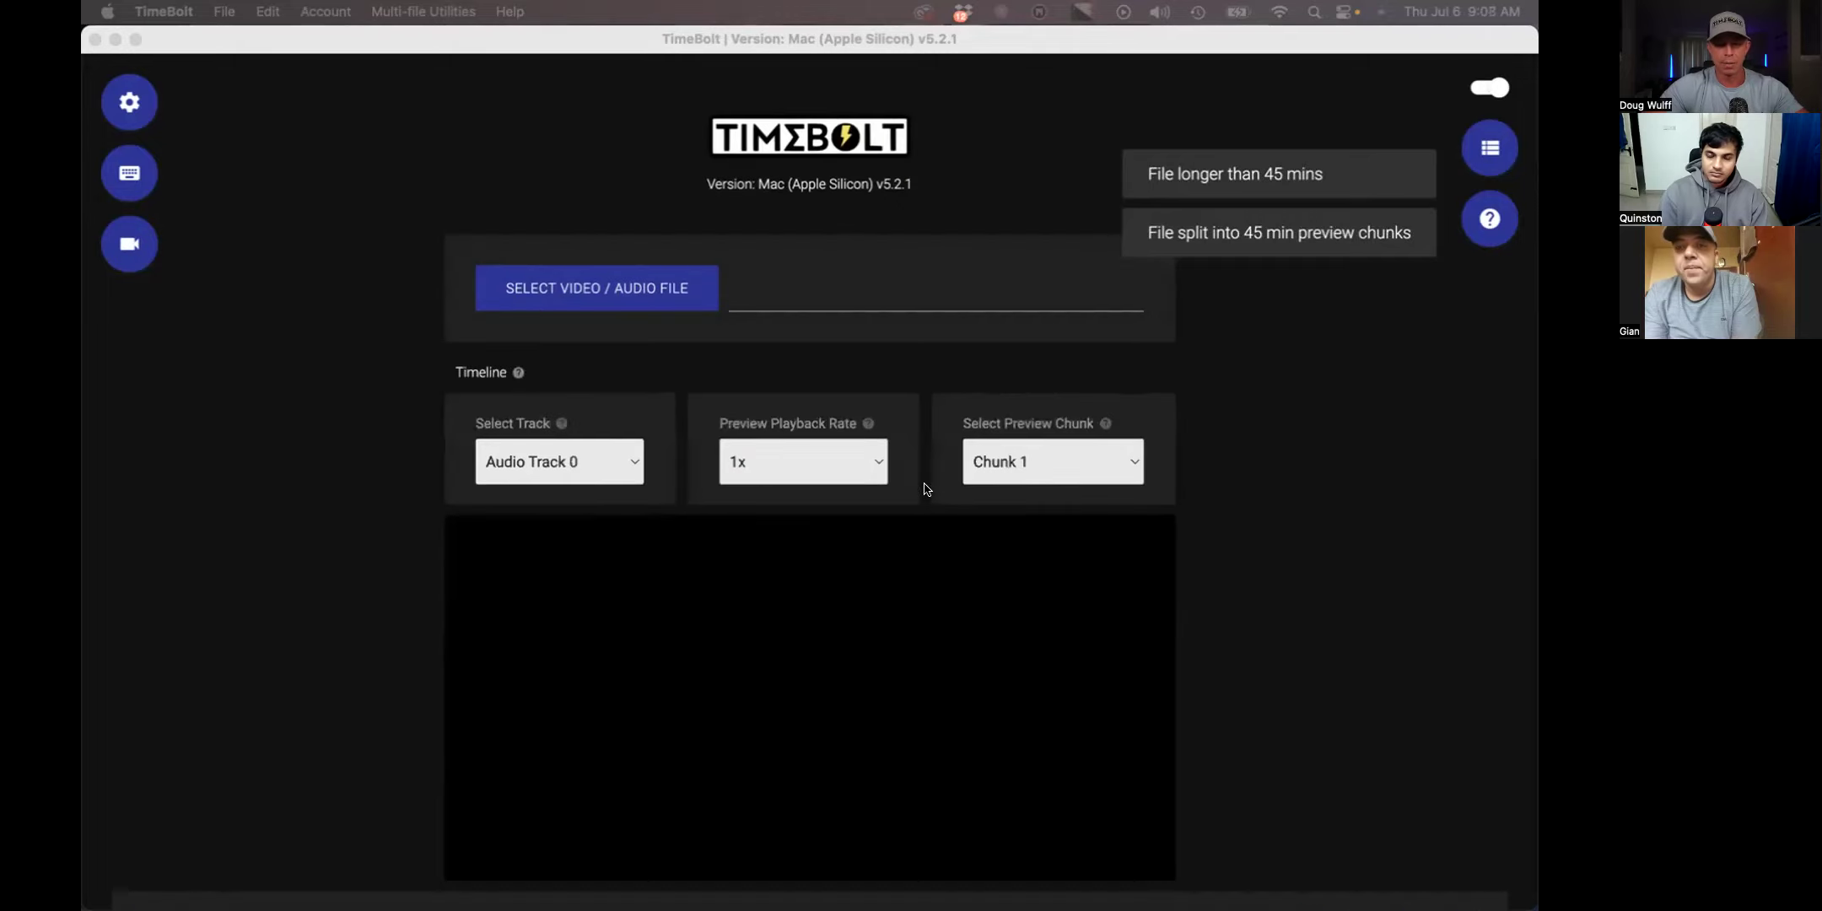
- Review the interview's silence detection options, including sound level filter, silence length and padding, against its timeline
{"action": "scroll", "coordinate": [544, 509], "scroll_direction": "down", "scroll_amount": 3}
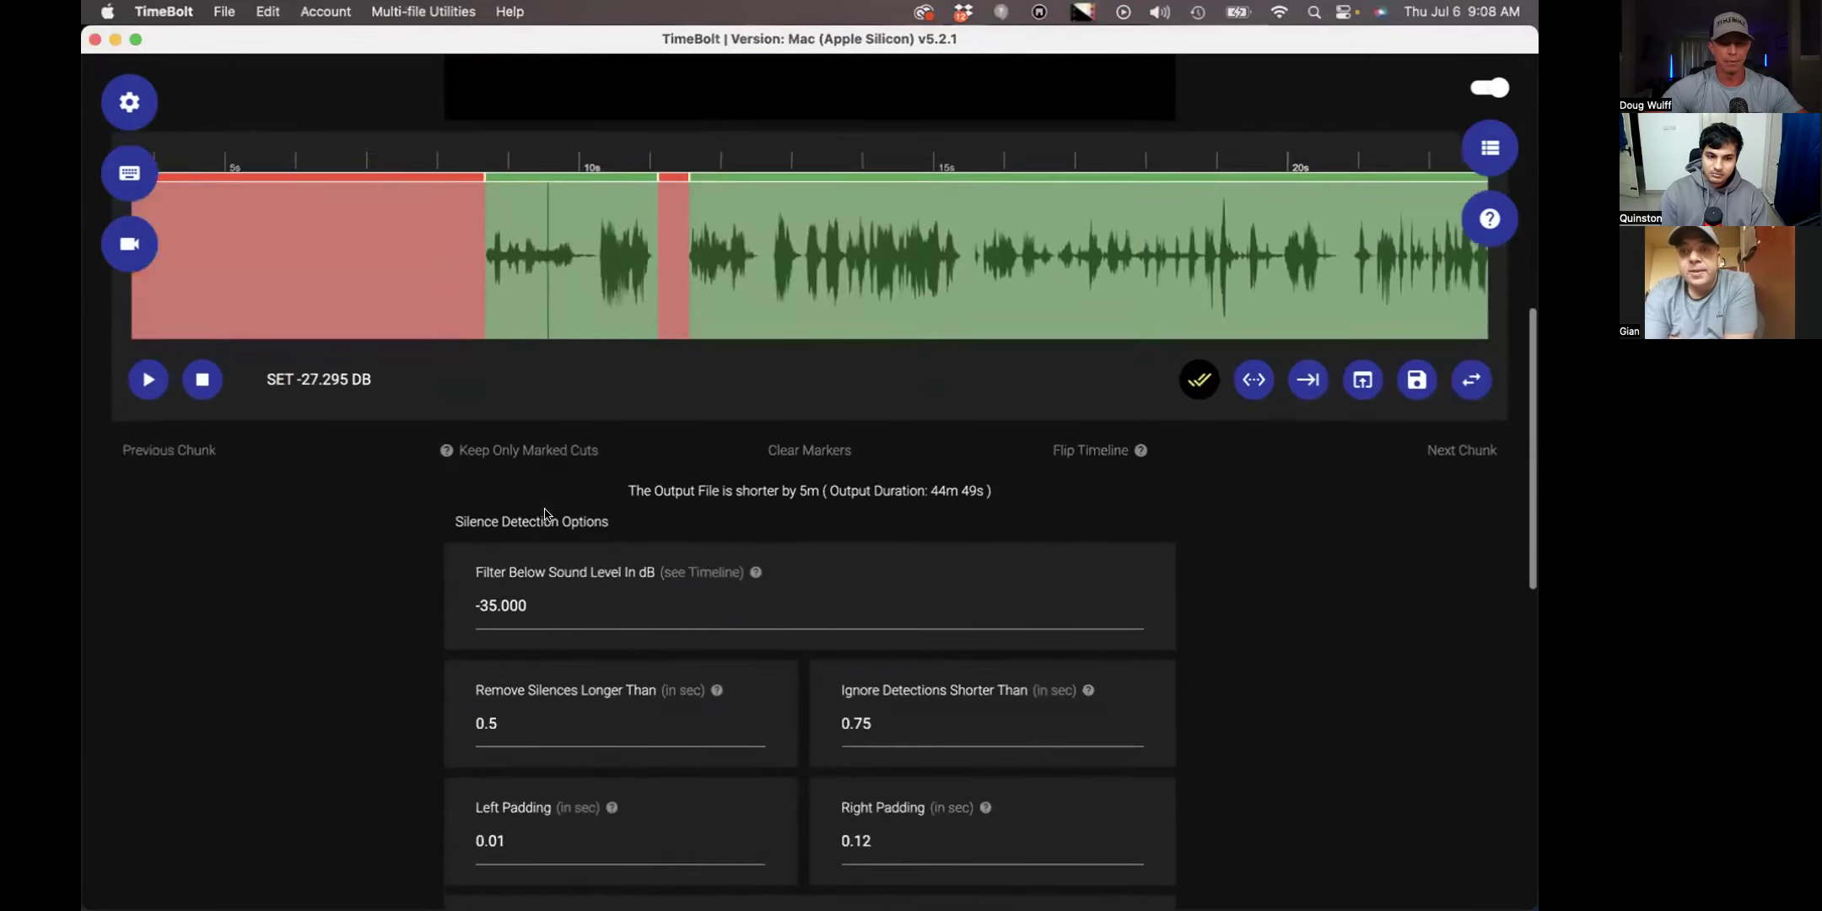
{"action": "scroll", "coordinate": [544, 513], "scroll_direction": "down", "scroll_amount": 1}
{"action": "scroll", "coordinate": [948, 703], "scroll_direction": "down", "scroll_amount": 1}
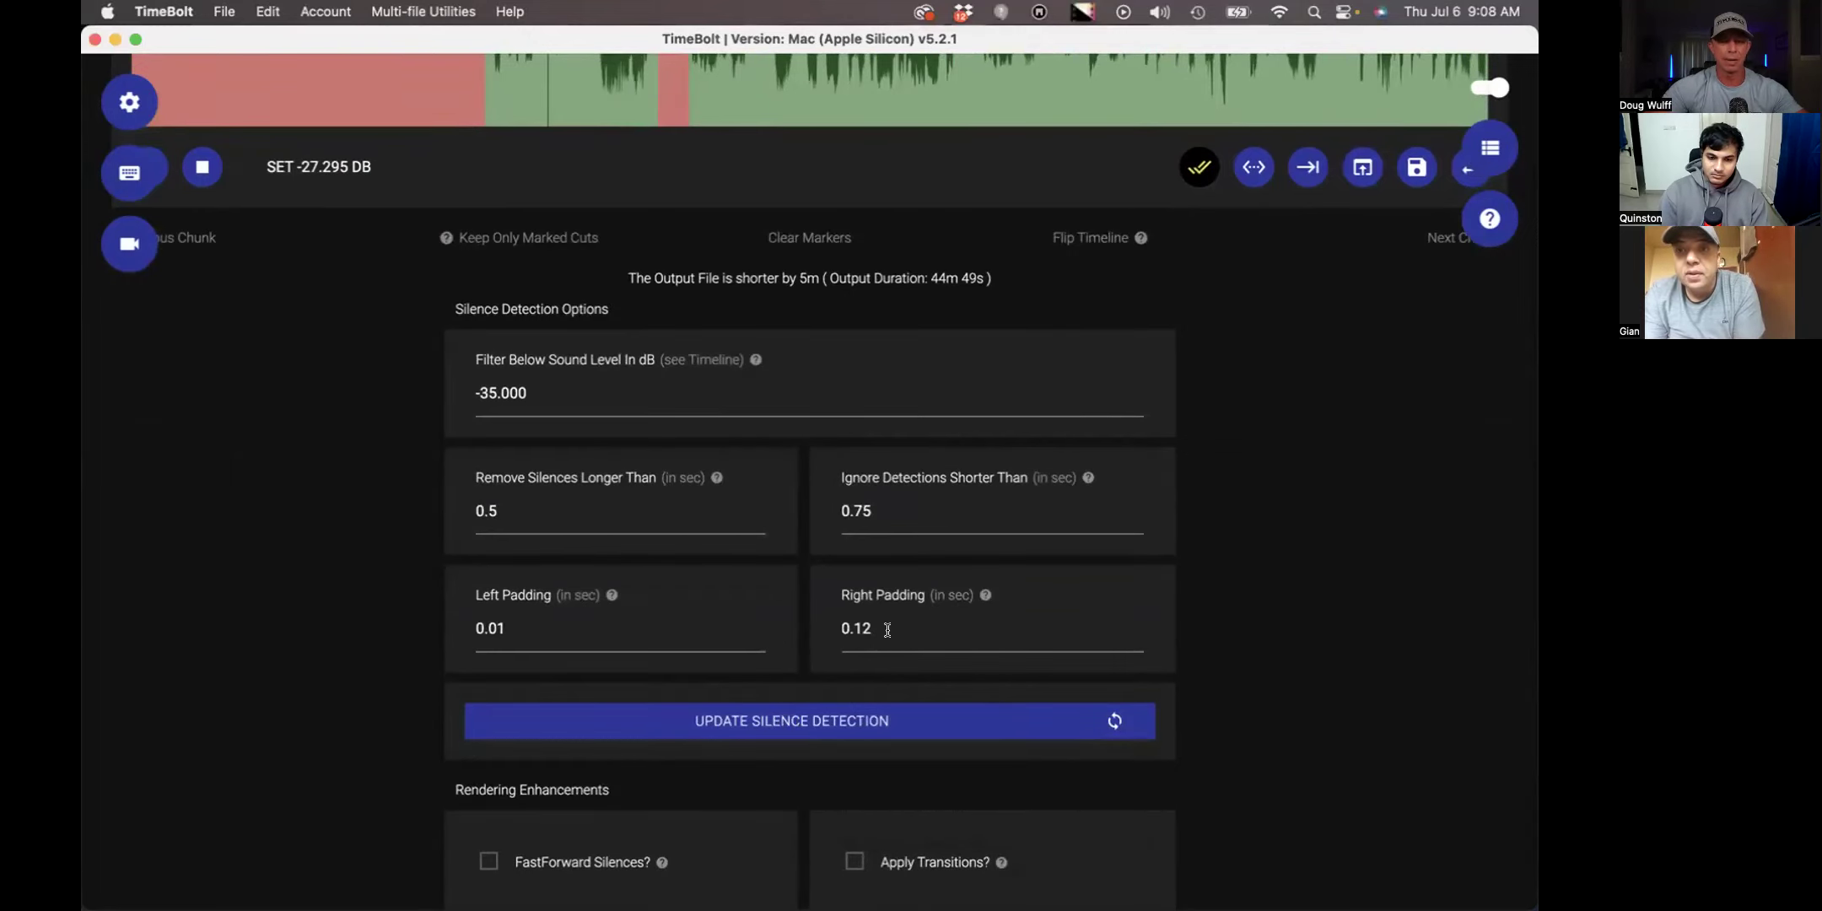
{"action": "scroll", "coordinate": [1275, 624], "scroll_direction": "down", "scroll_amount": 1}
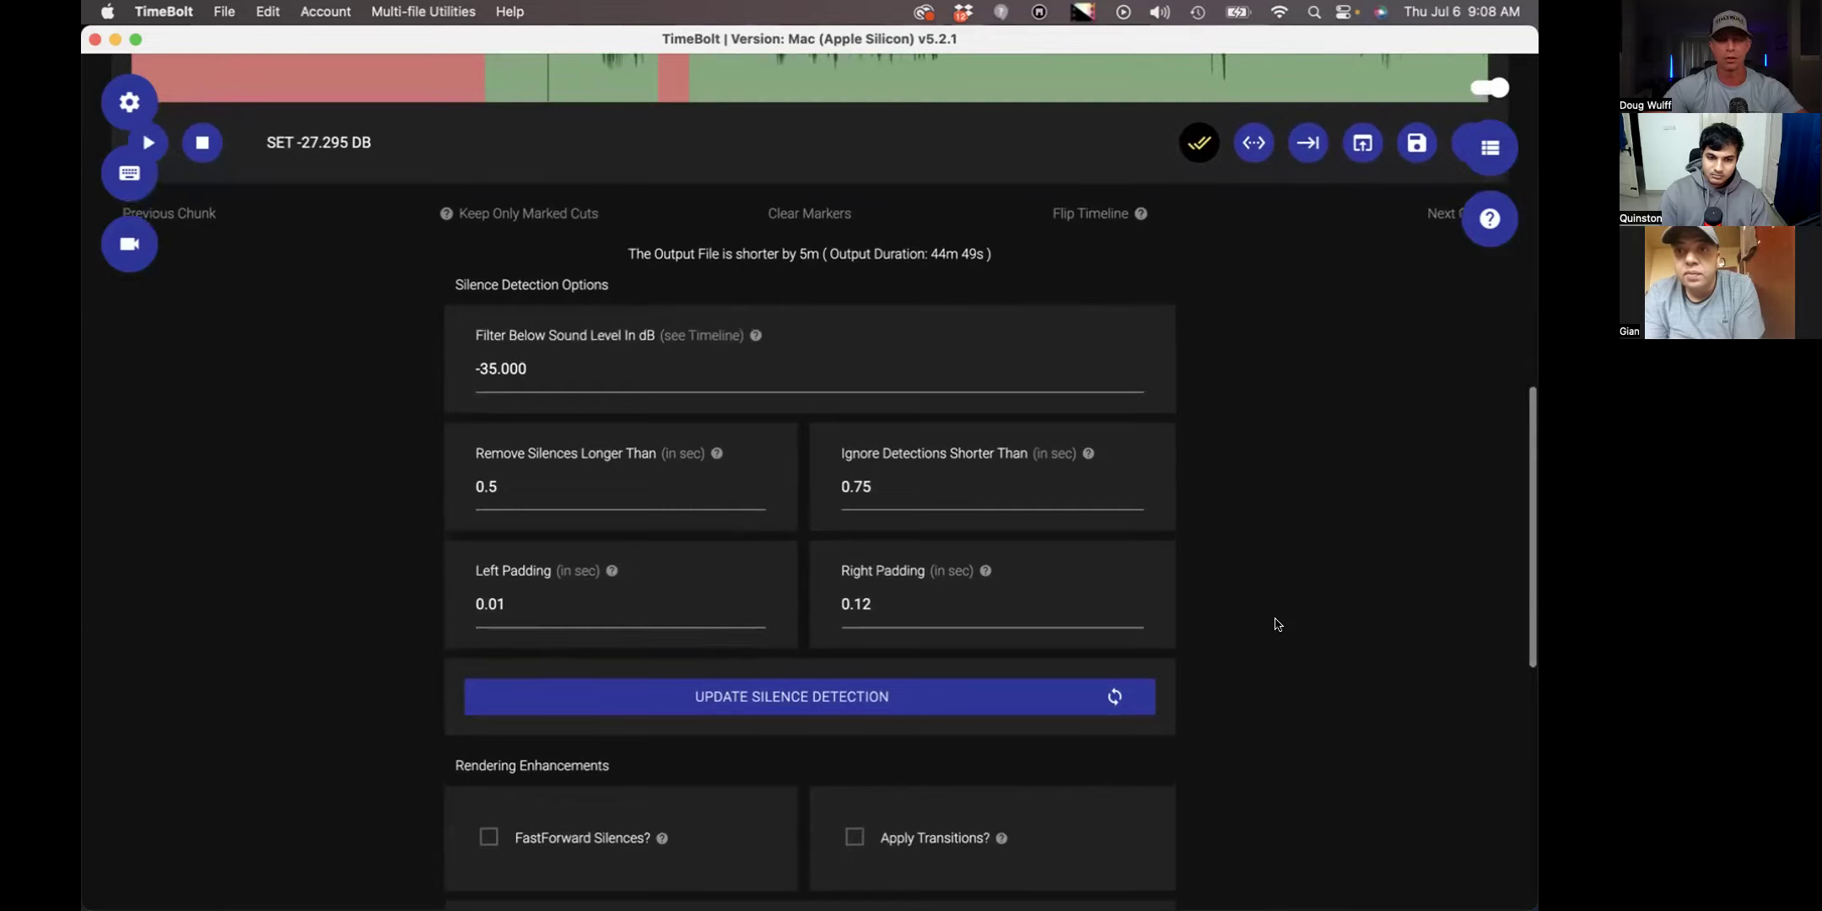
{"action": "scroll", "coordinate": [1275, 624], "scroll_direction": "up", "scroll_amount": 10}
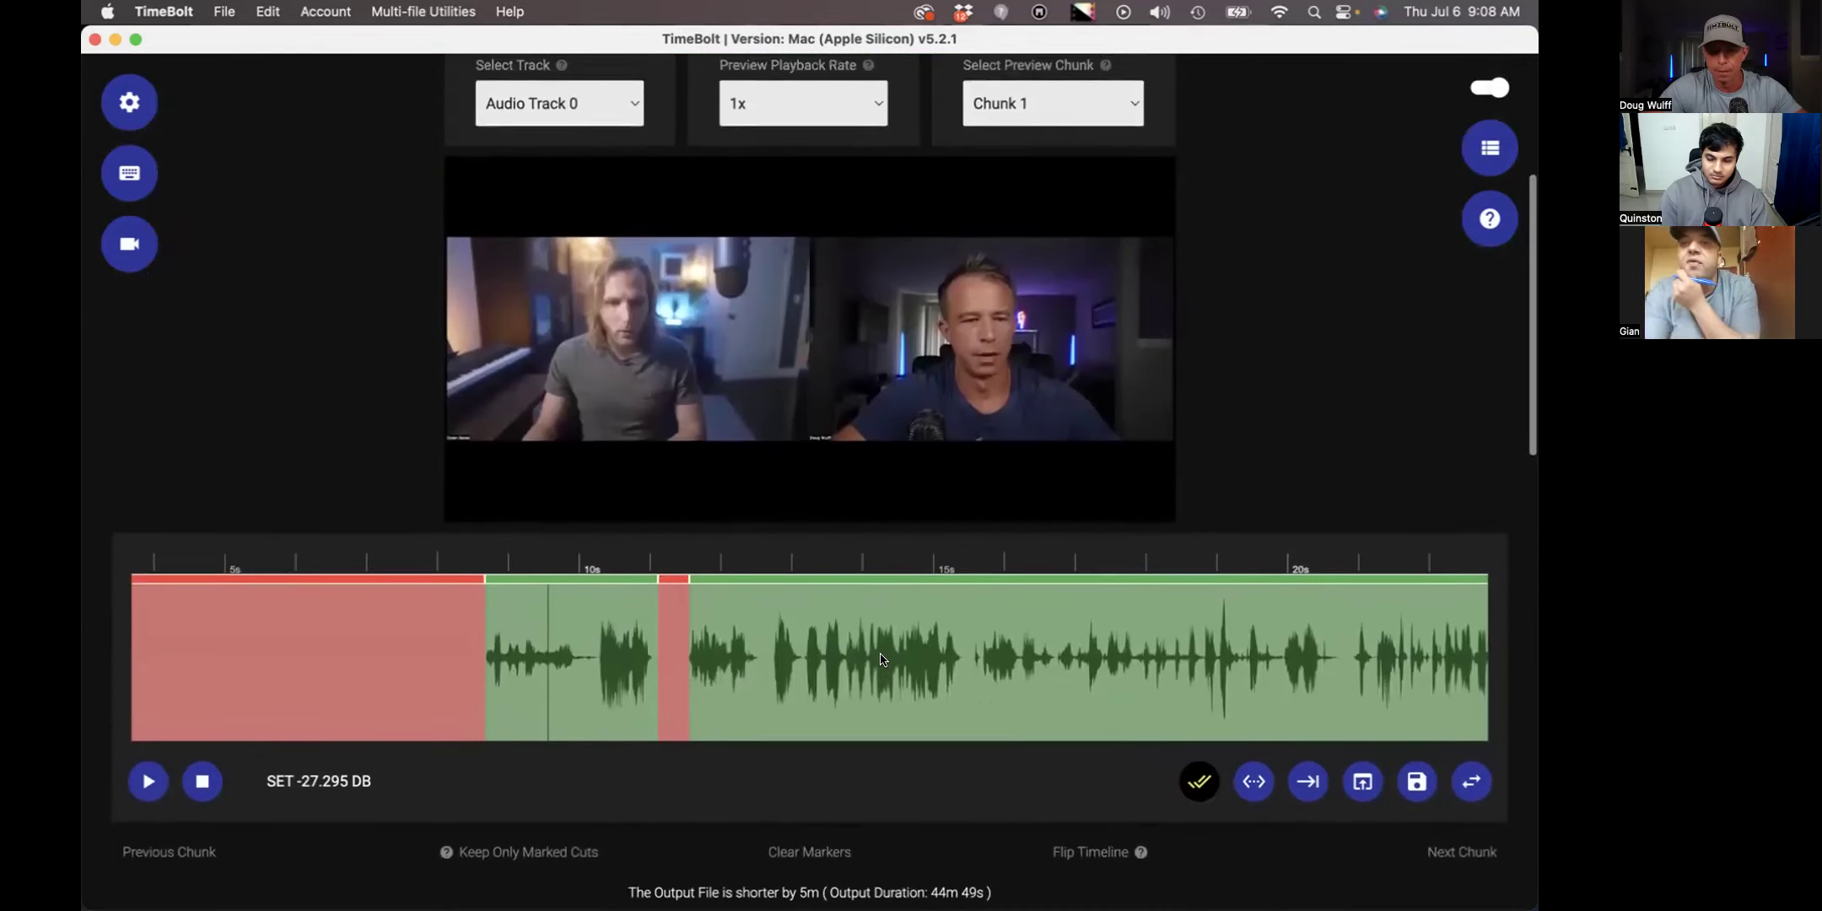
{"action": "scroll", "coordinate": [880, 658], "scroll_direction": "down", "scroll_amount": 10}
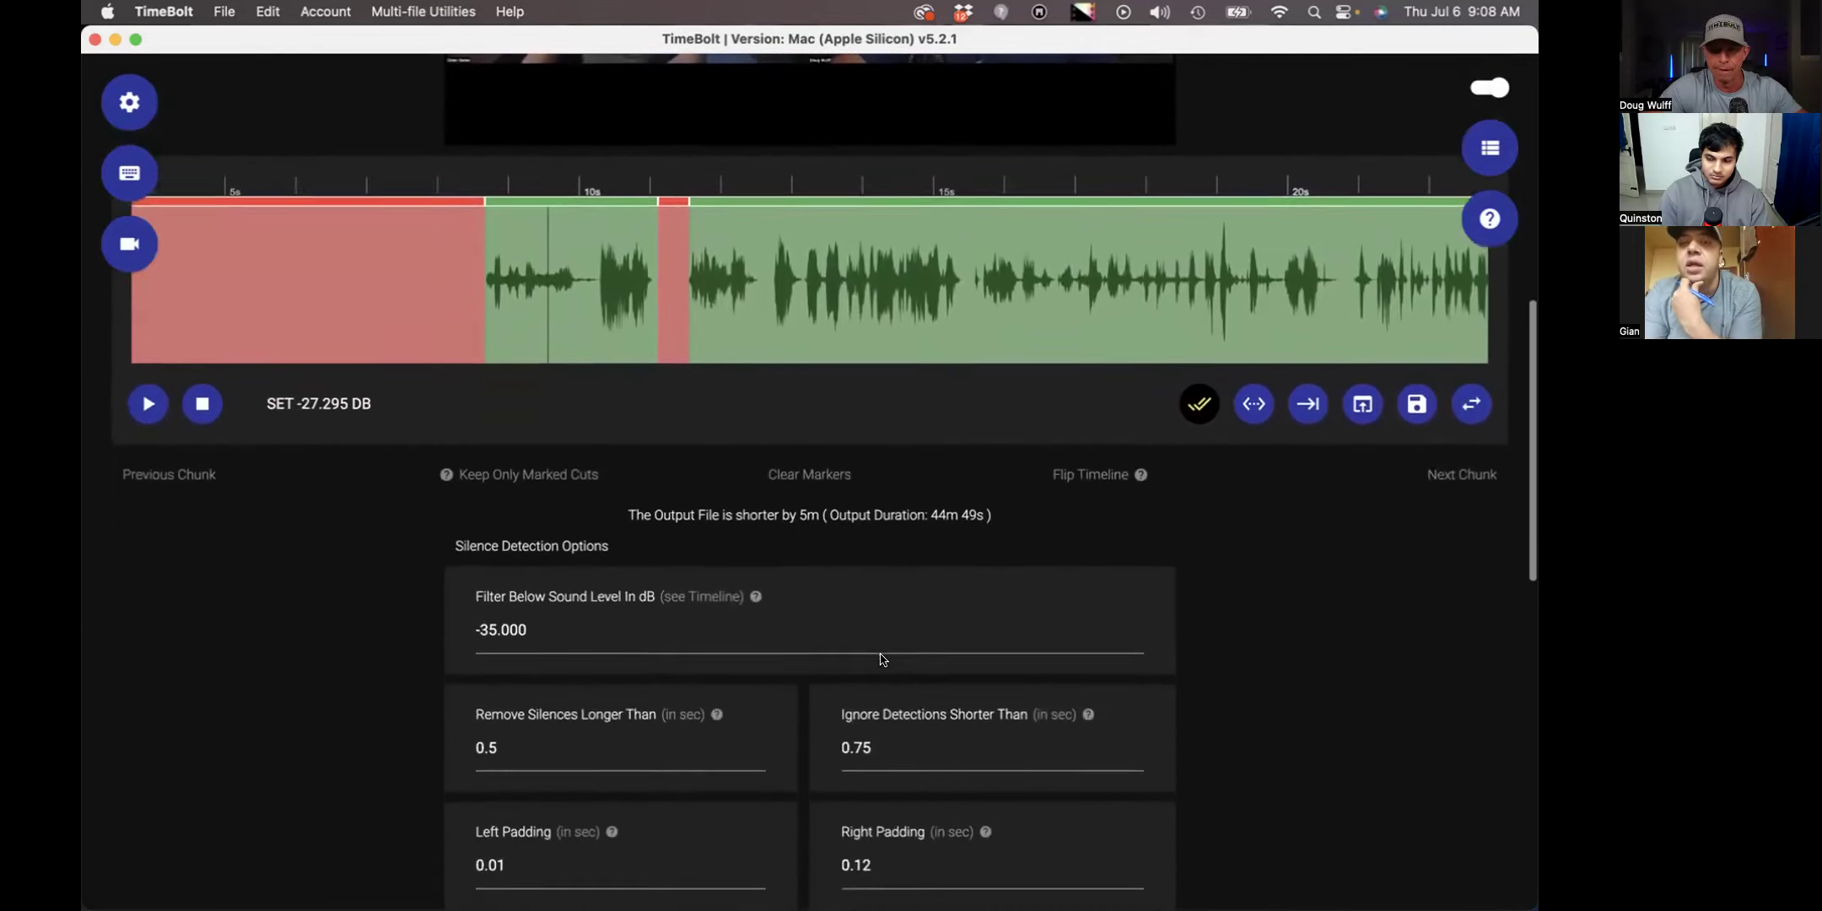
{"action": "scroll", "coordinate": [880, 658], "scroll_direction": "down", "scroll_amount": 1}
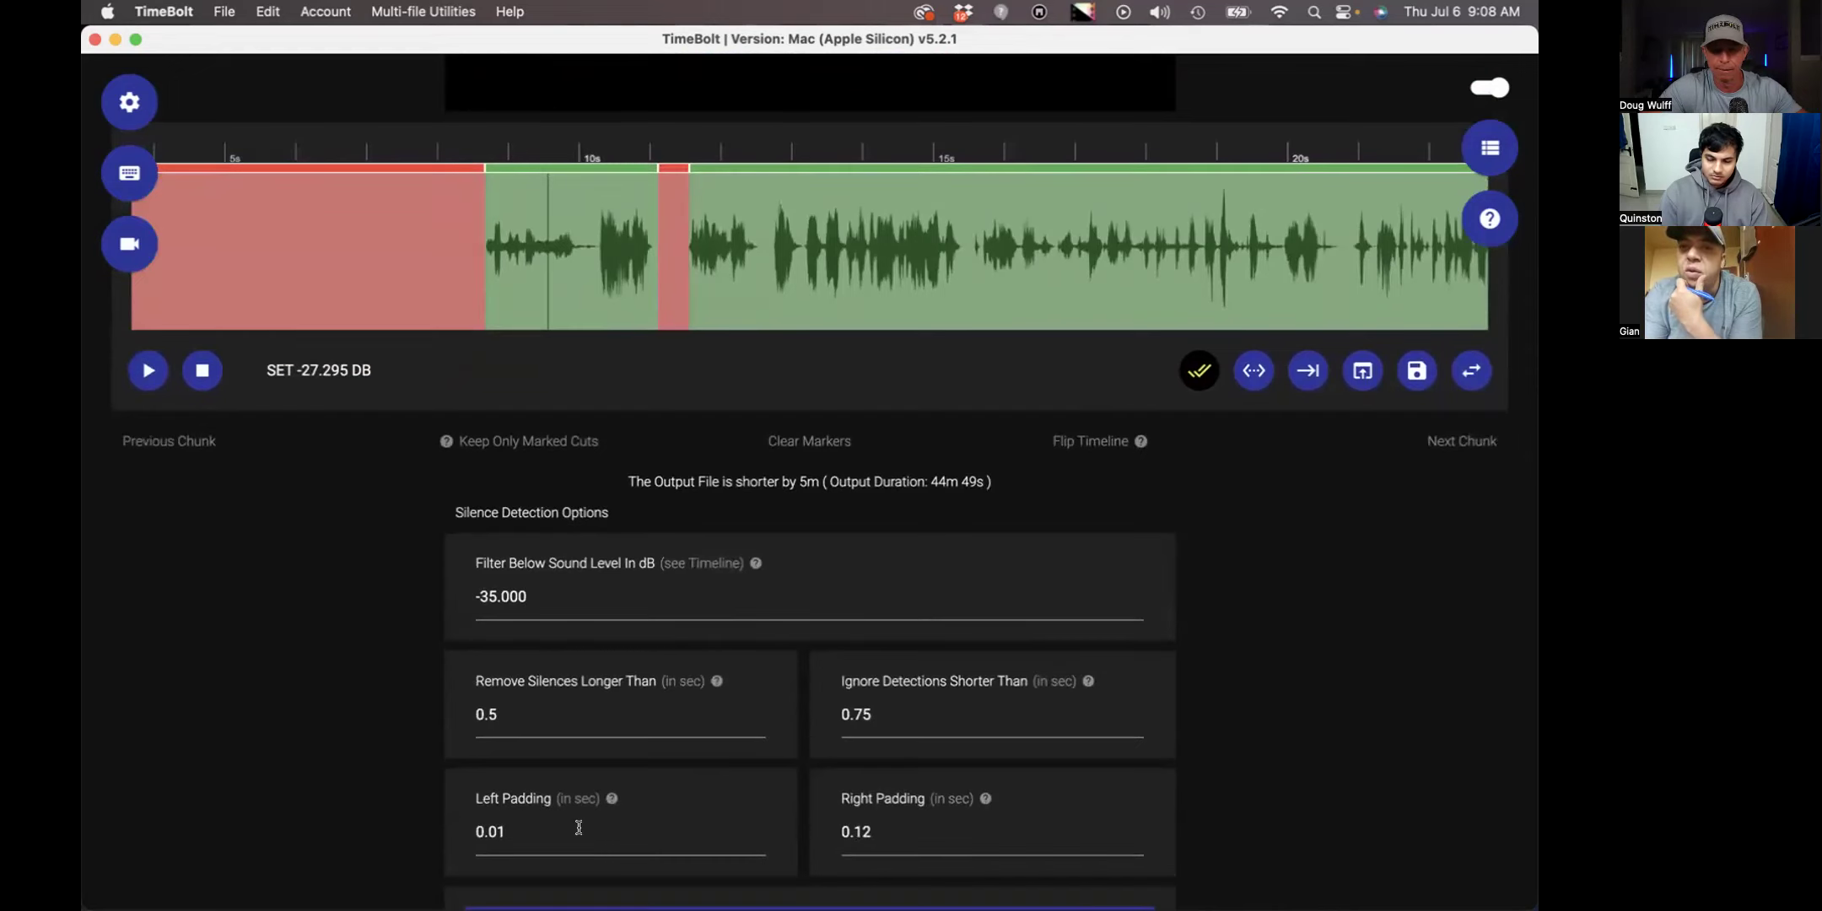
- Inspect the Left Padding and Right Padding values for the interview's silence detection
{"action": "left_click", "coordinate": [579, 828]}
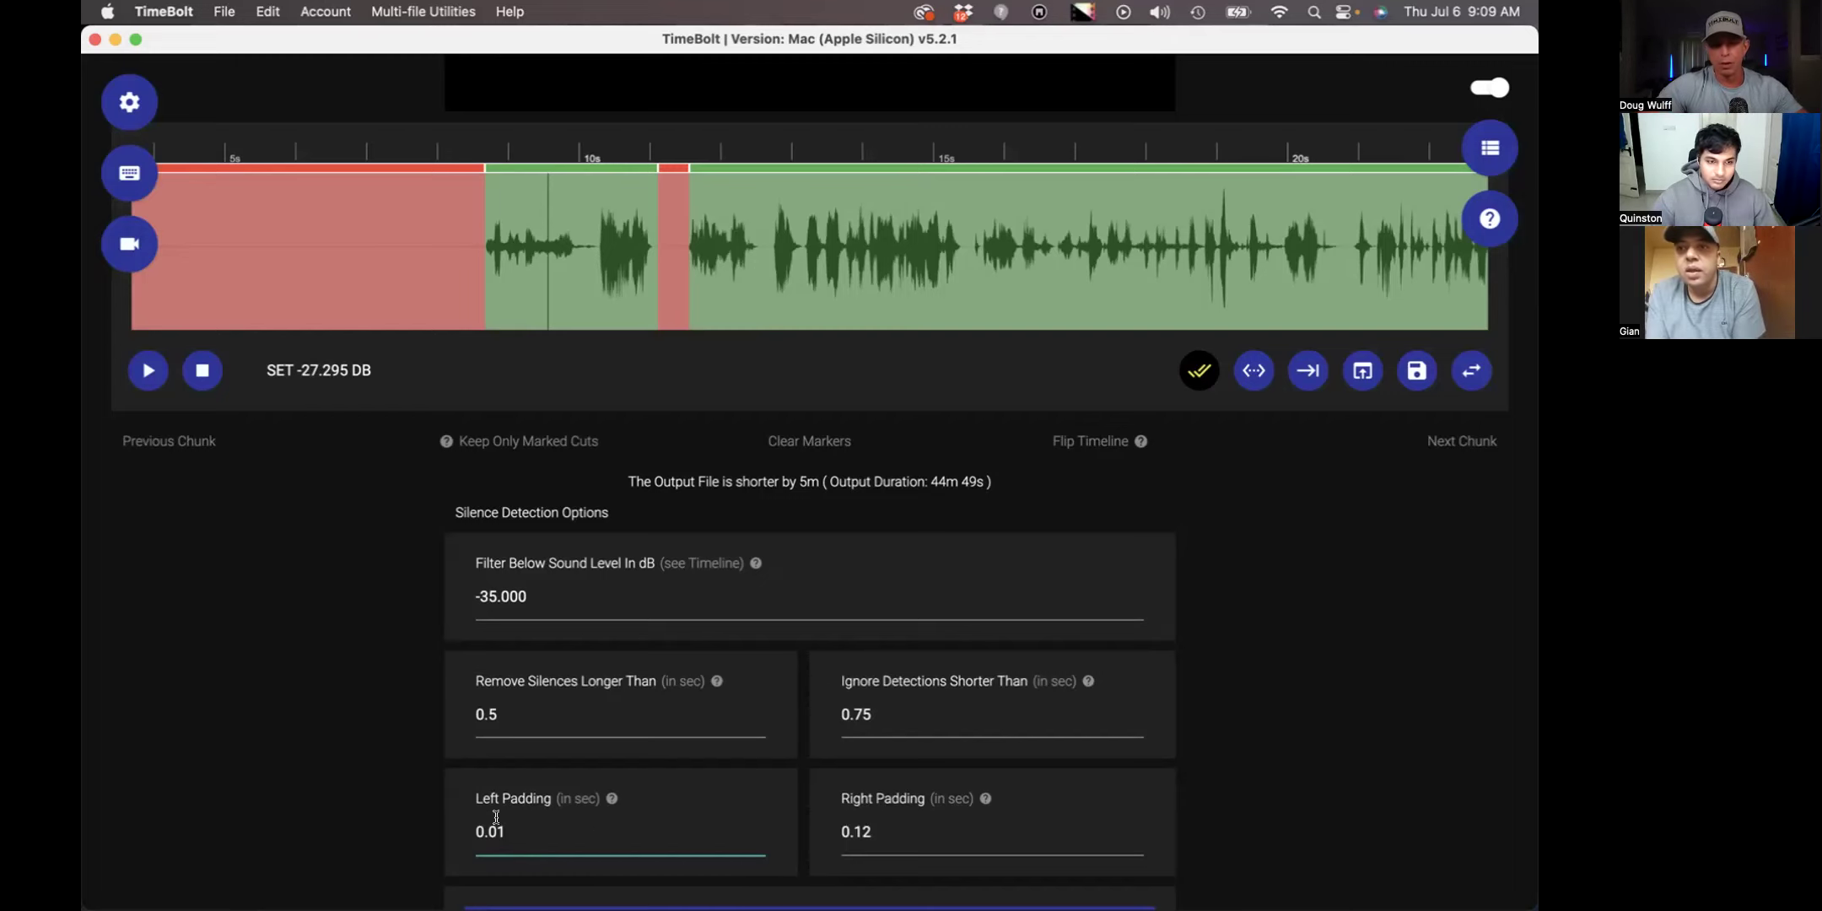
{"action": "left_click", "coordinate": [857, 833]}
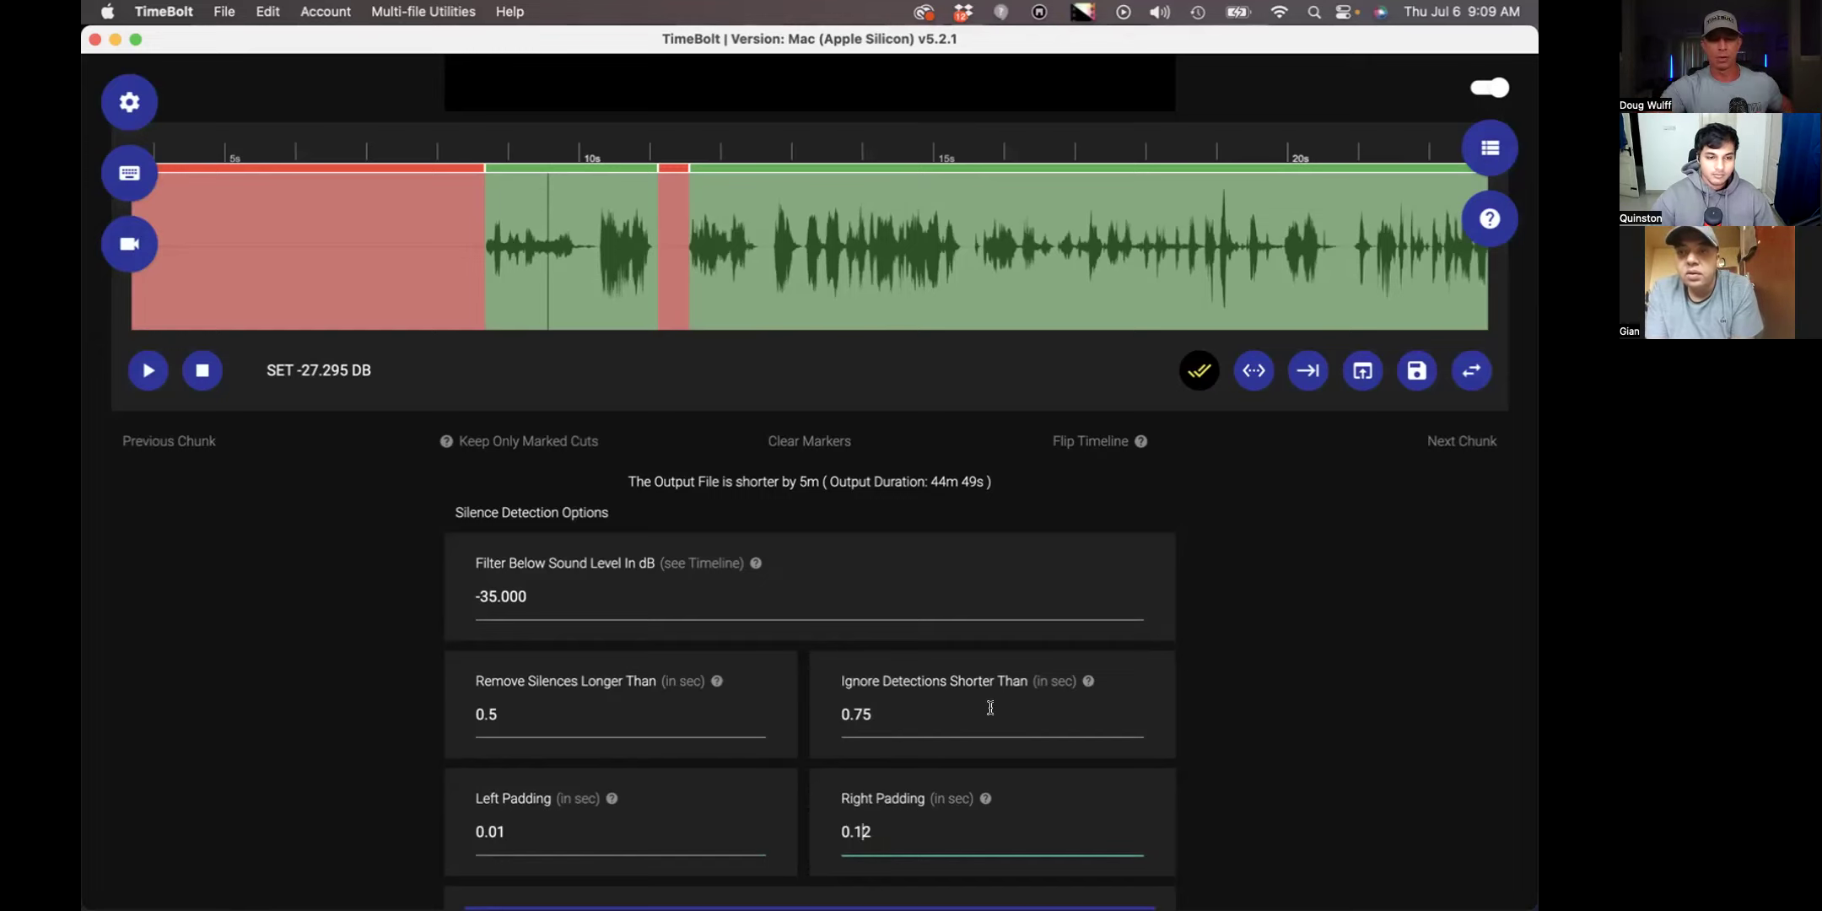
{"action": "scroll", "coordinate": [989, 708], "scroll_direction": "down", "scroll_amount": 2}
{"action": "scroll", "coordinate": [917, 603], "scroll_direction": "up", "scroll_amount": 2}
{"action": "scroll", "coordinate": [915, 598], "scroll_direction": "down", "scroll_amount": 1}
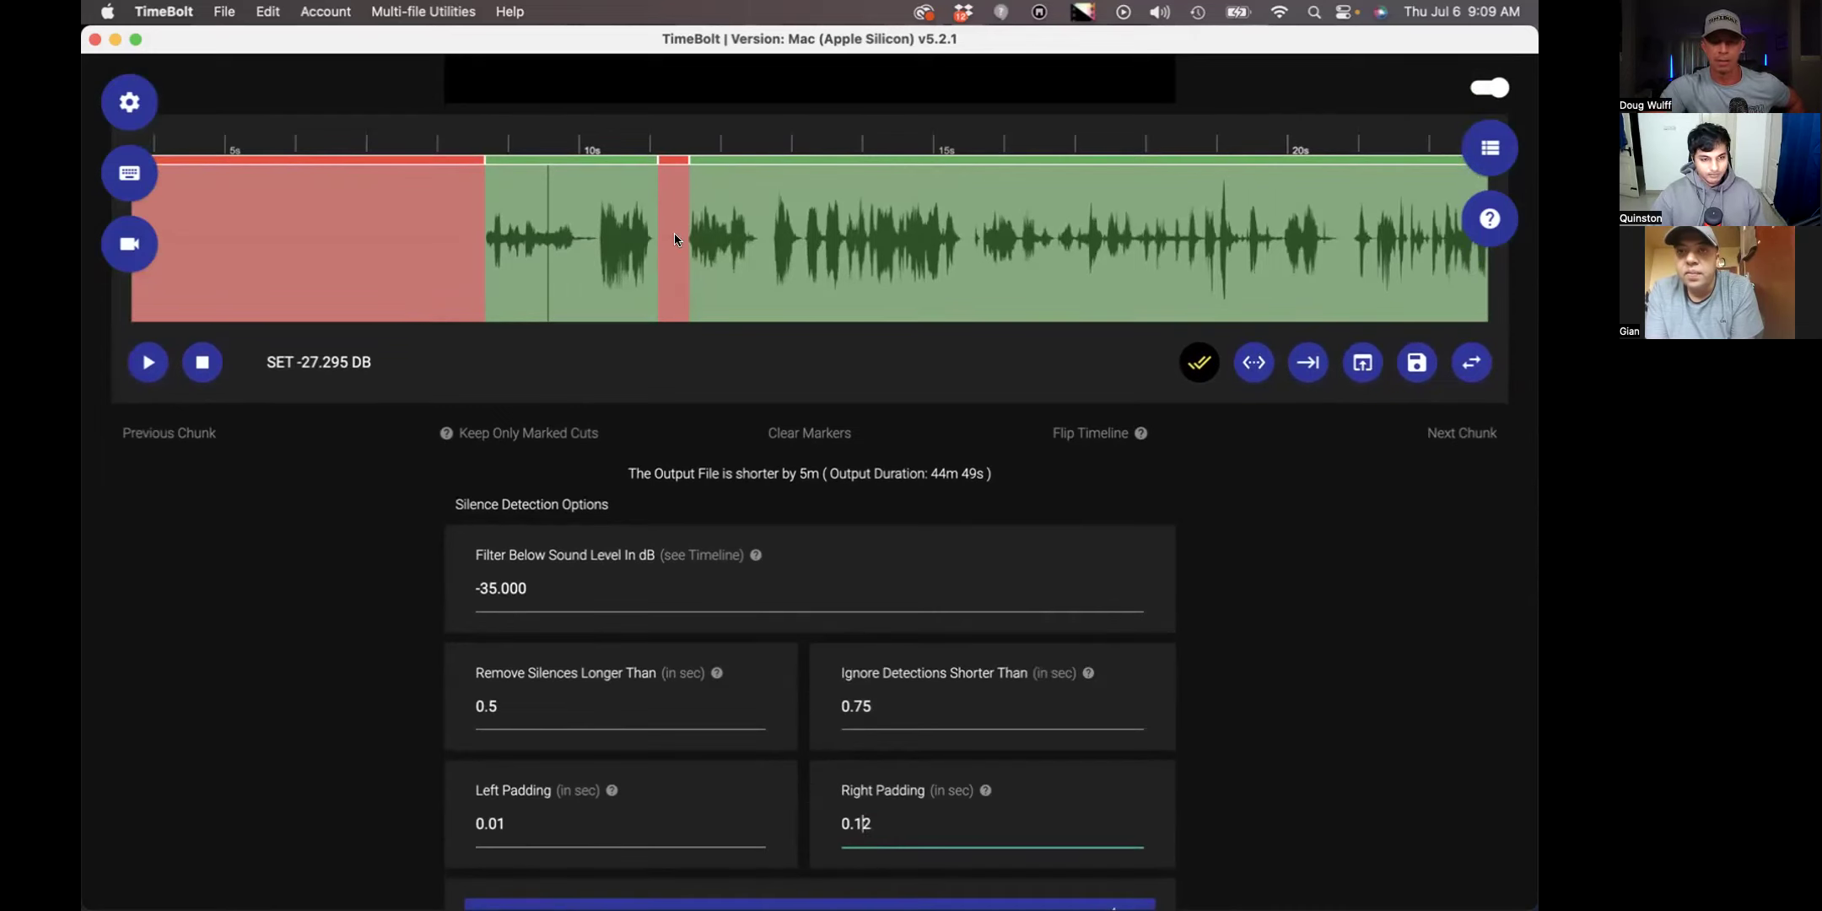
- Examine the long kept segment in the interview's timeline and sample the sound level just before the 20 s mark
{"action": "scroll", "coordinate": [1197, 616], "scroll_direction": "up", "scroll_amount": 10}
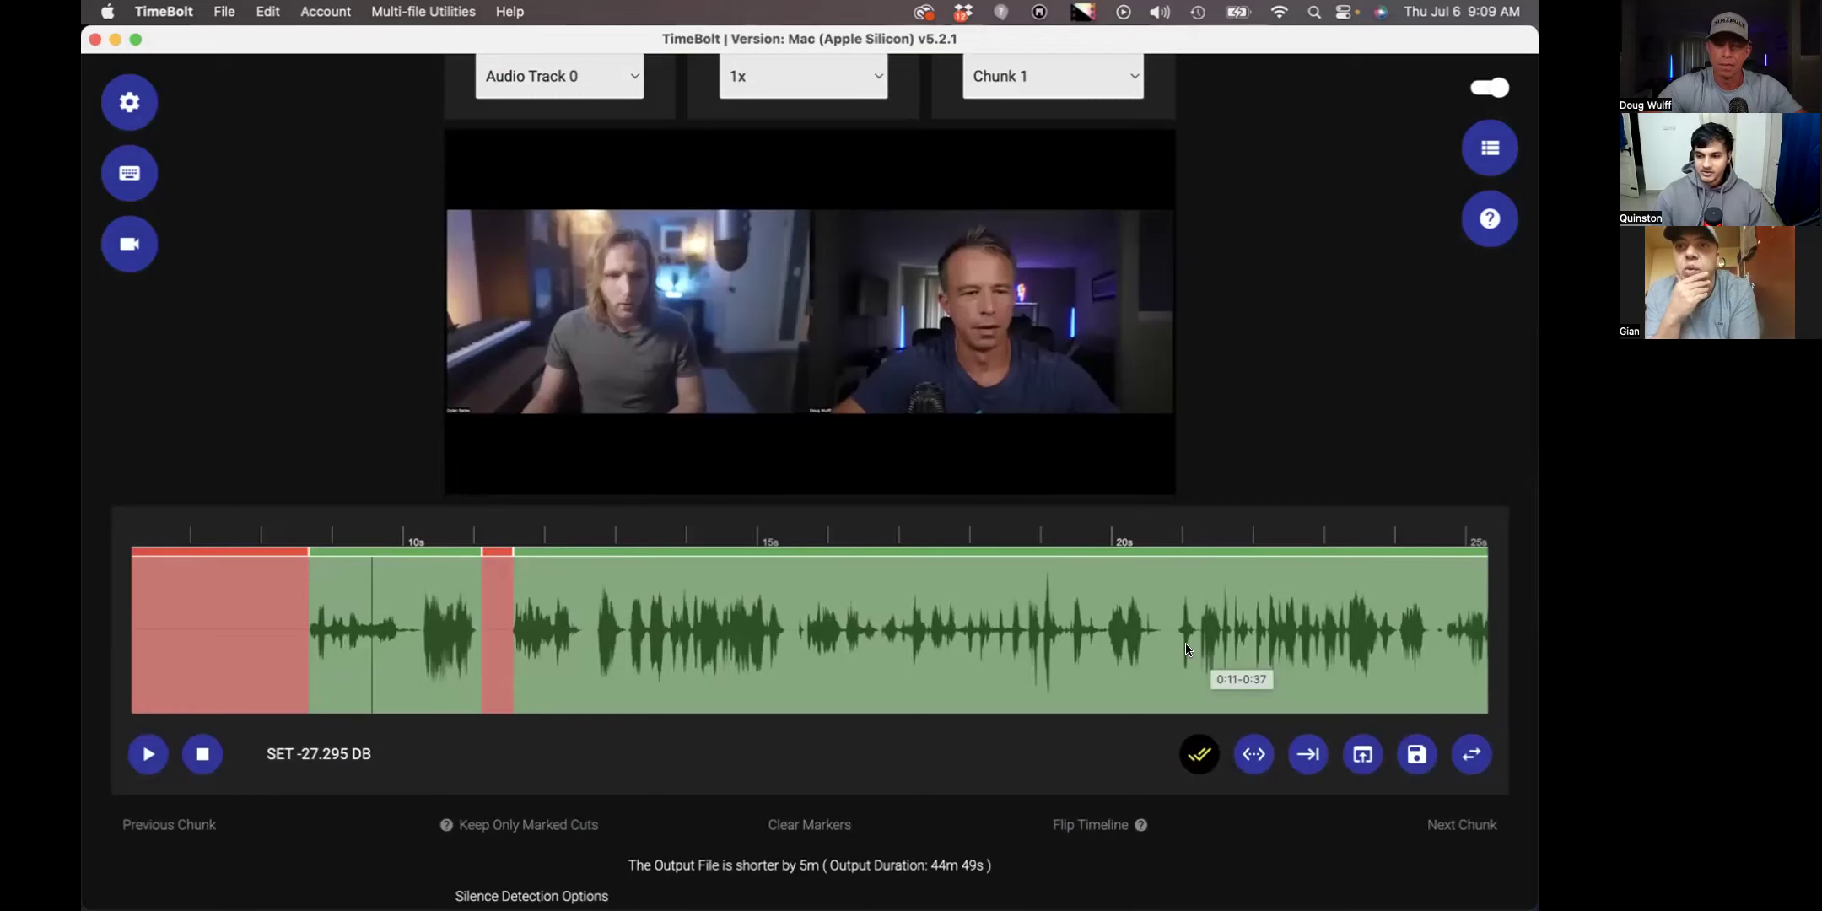
{"action": "scroll", "coordinate": [1172, 627], "scroll_direction": "up", "scroll_amount": 2}
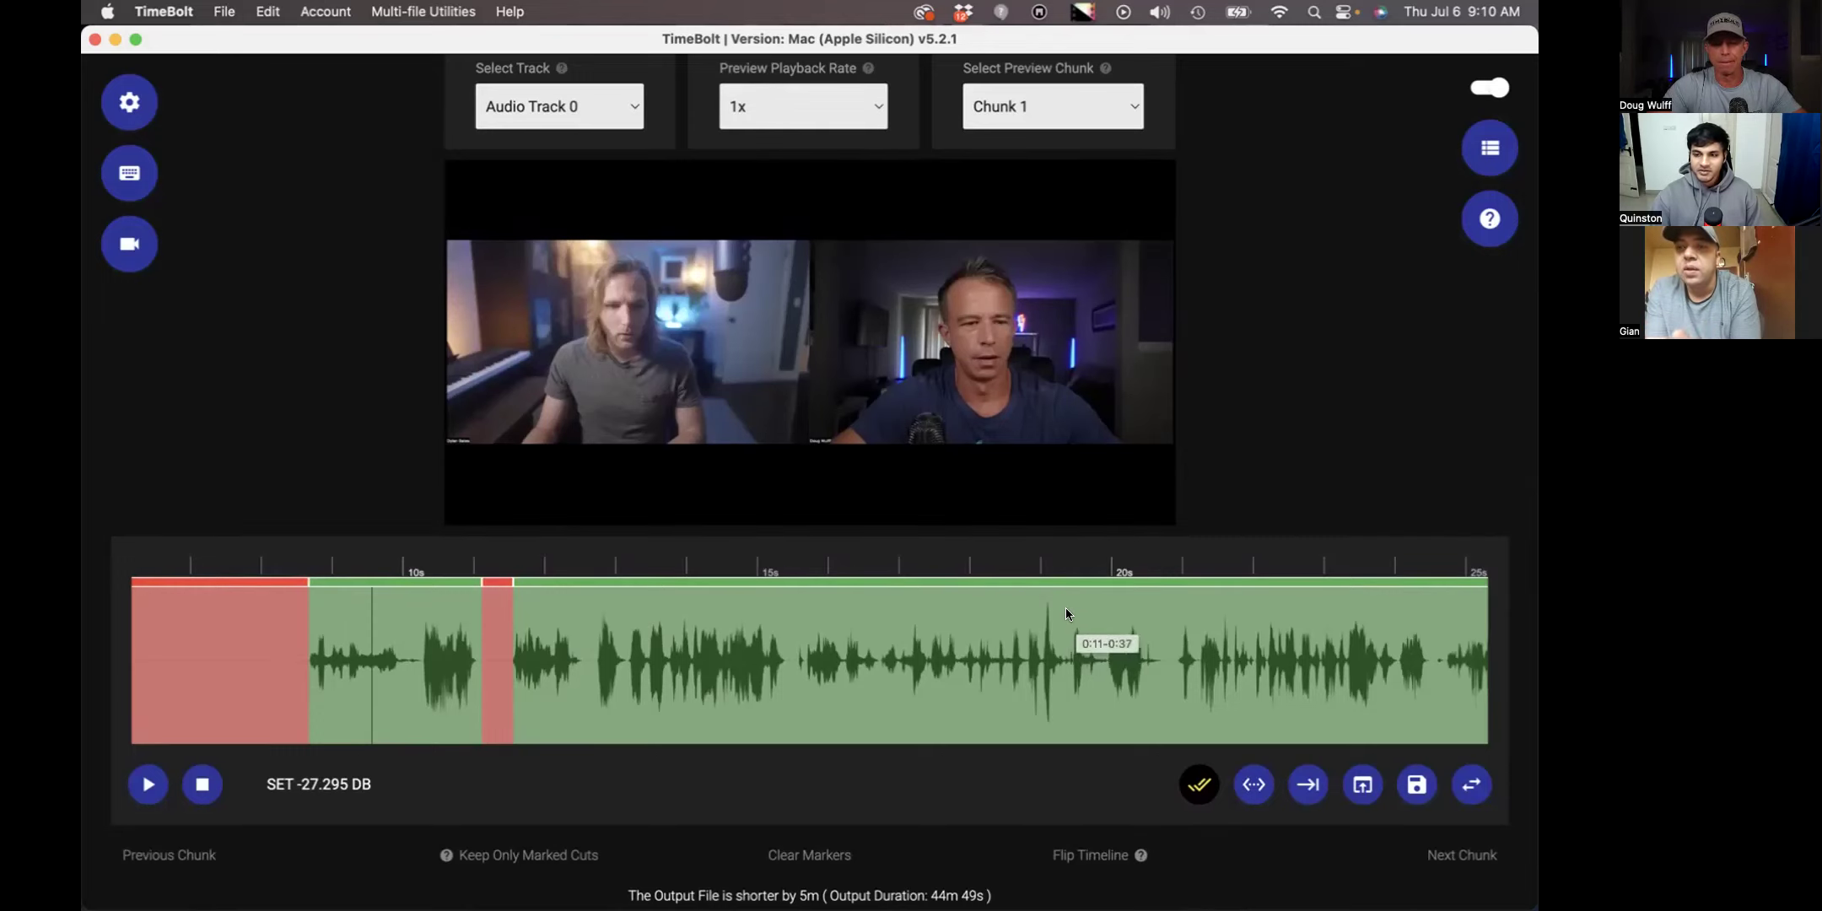
{"action": "scroll", "coordinate": [1034, 617], "scroll_direction": "right", "scroll_amount": 3}
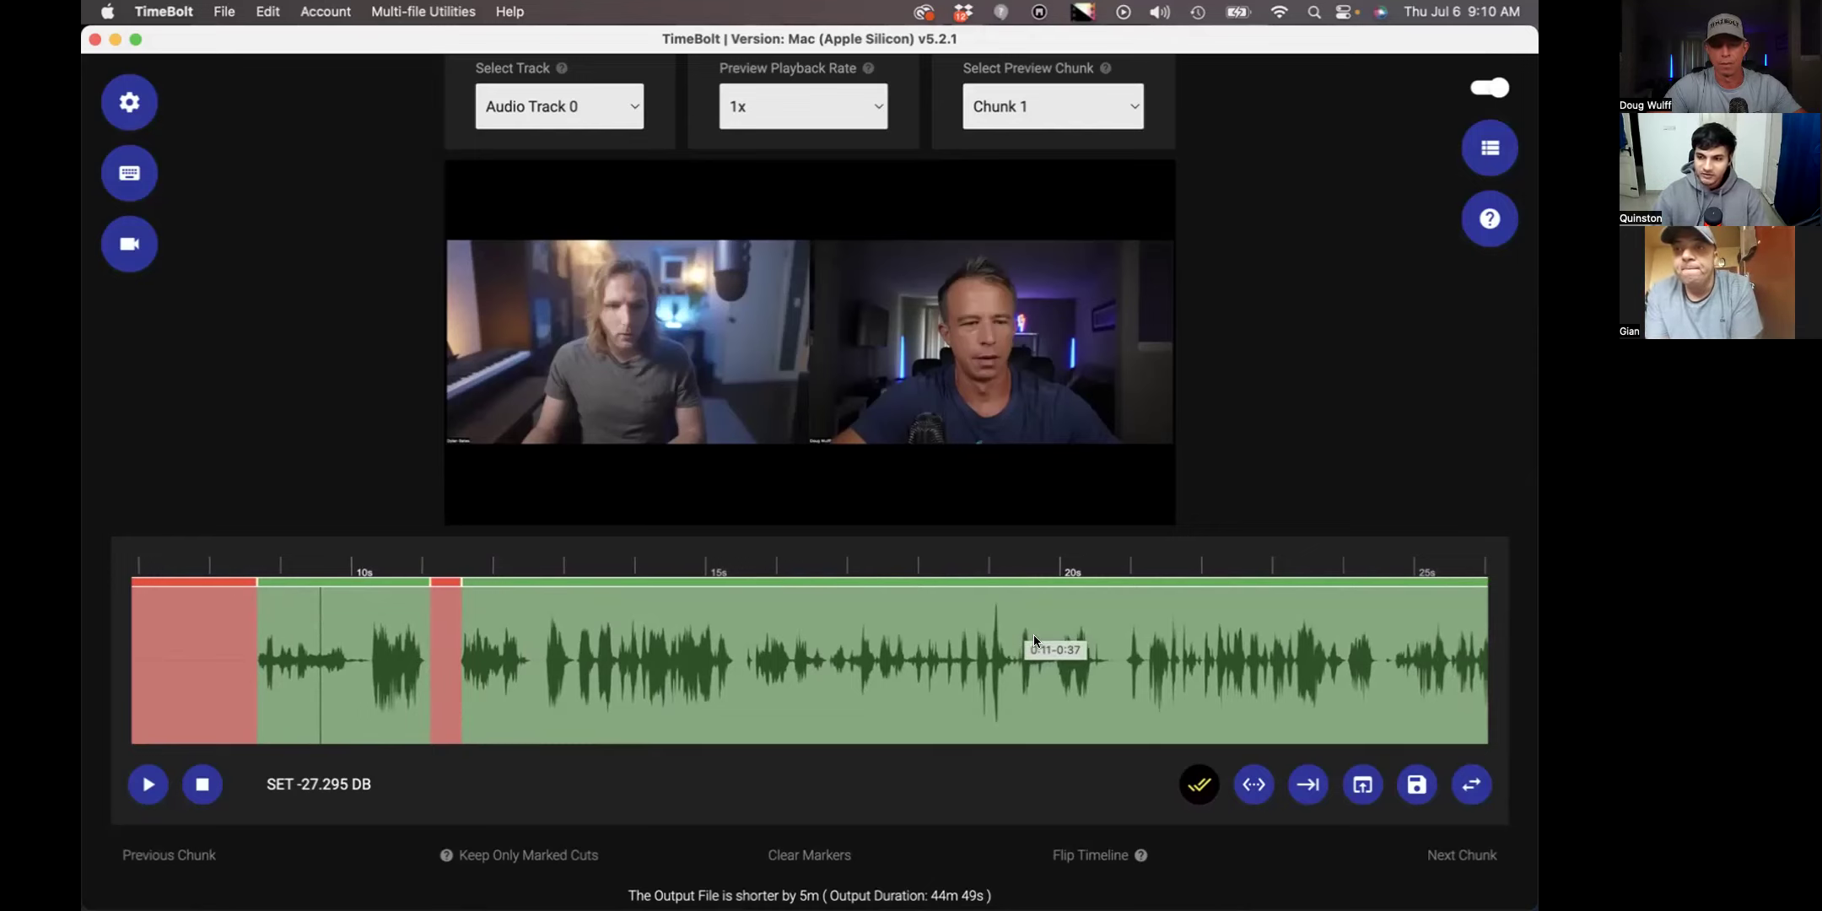
{"action": "left_click", "coordinate": [1055, 657]}
{"action": "left_click", "coordinate": [1014, 645]}
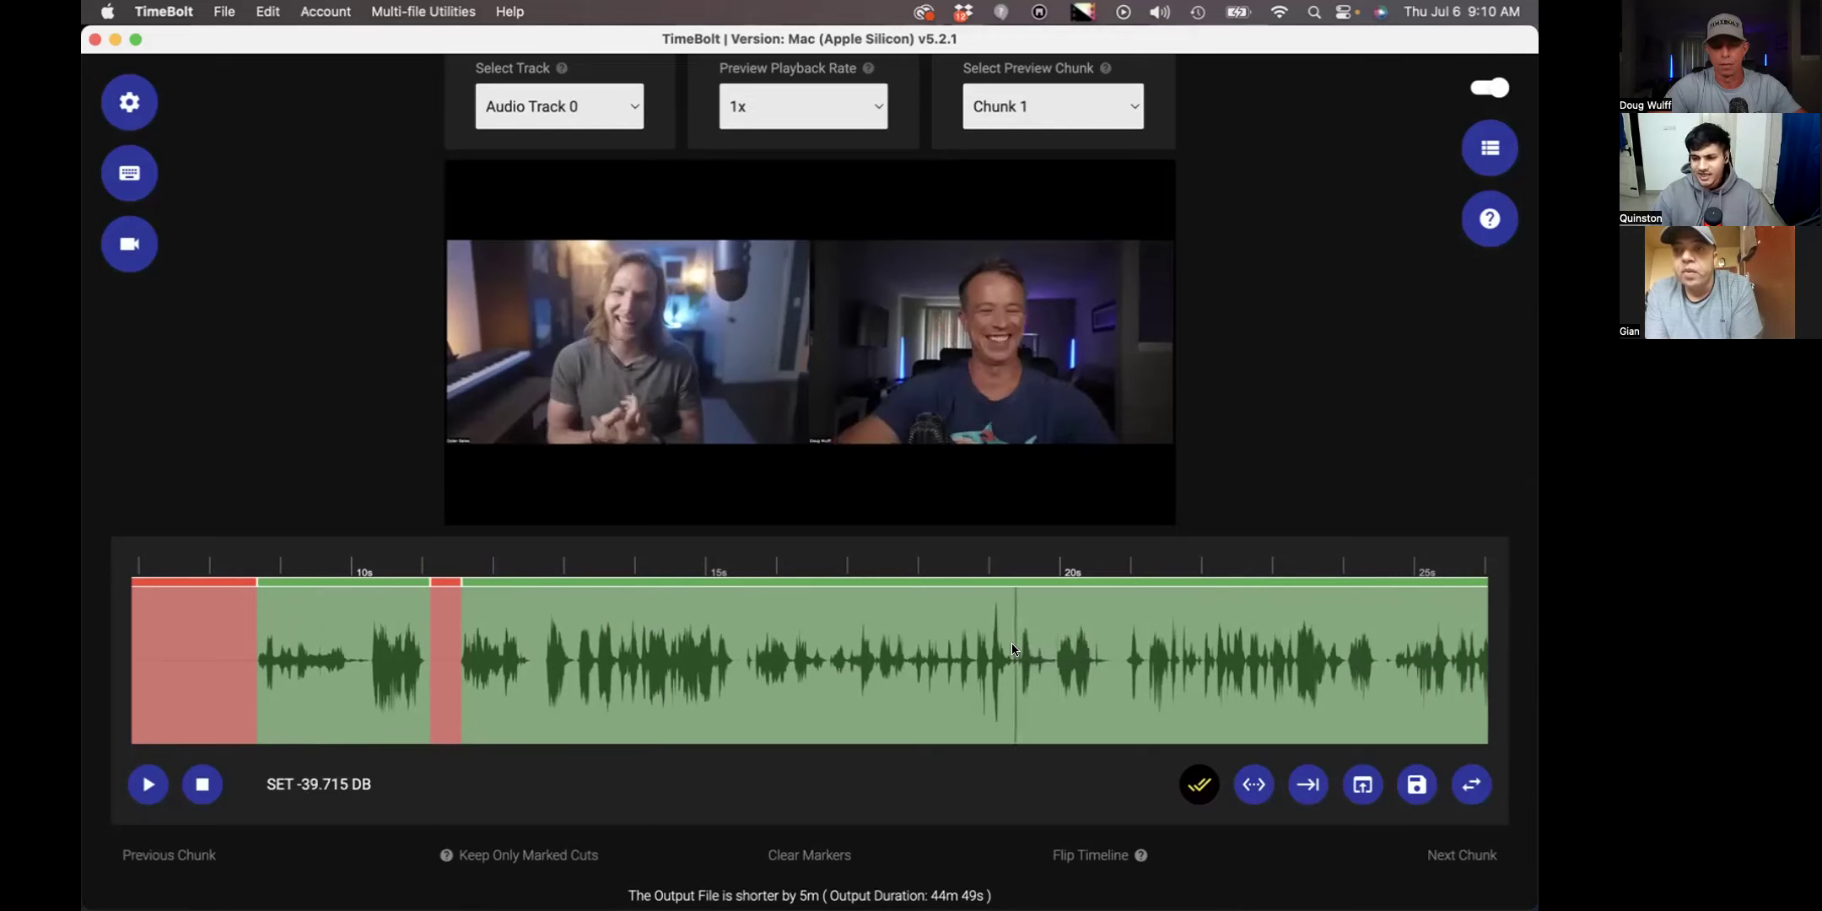
- Sample the sound level at two points between 15 s and 20 s in the interview's timeline and compare with the silence detection options
{"action": "left_click", "coordinate": [962, 645]}
{"action": "left_click", "coordinate": [915, 638]}
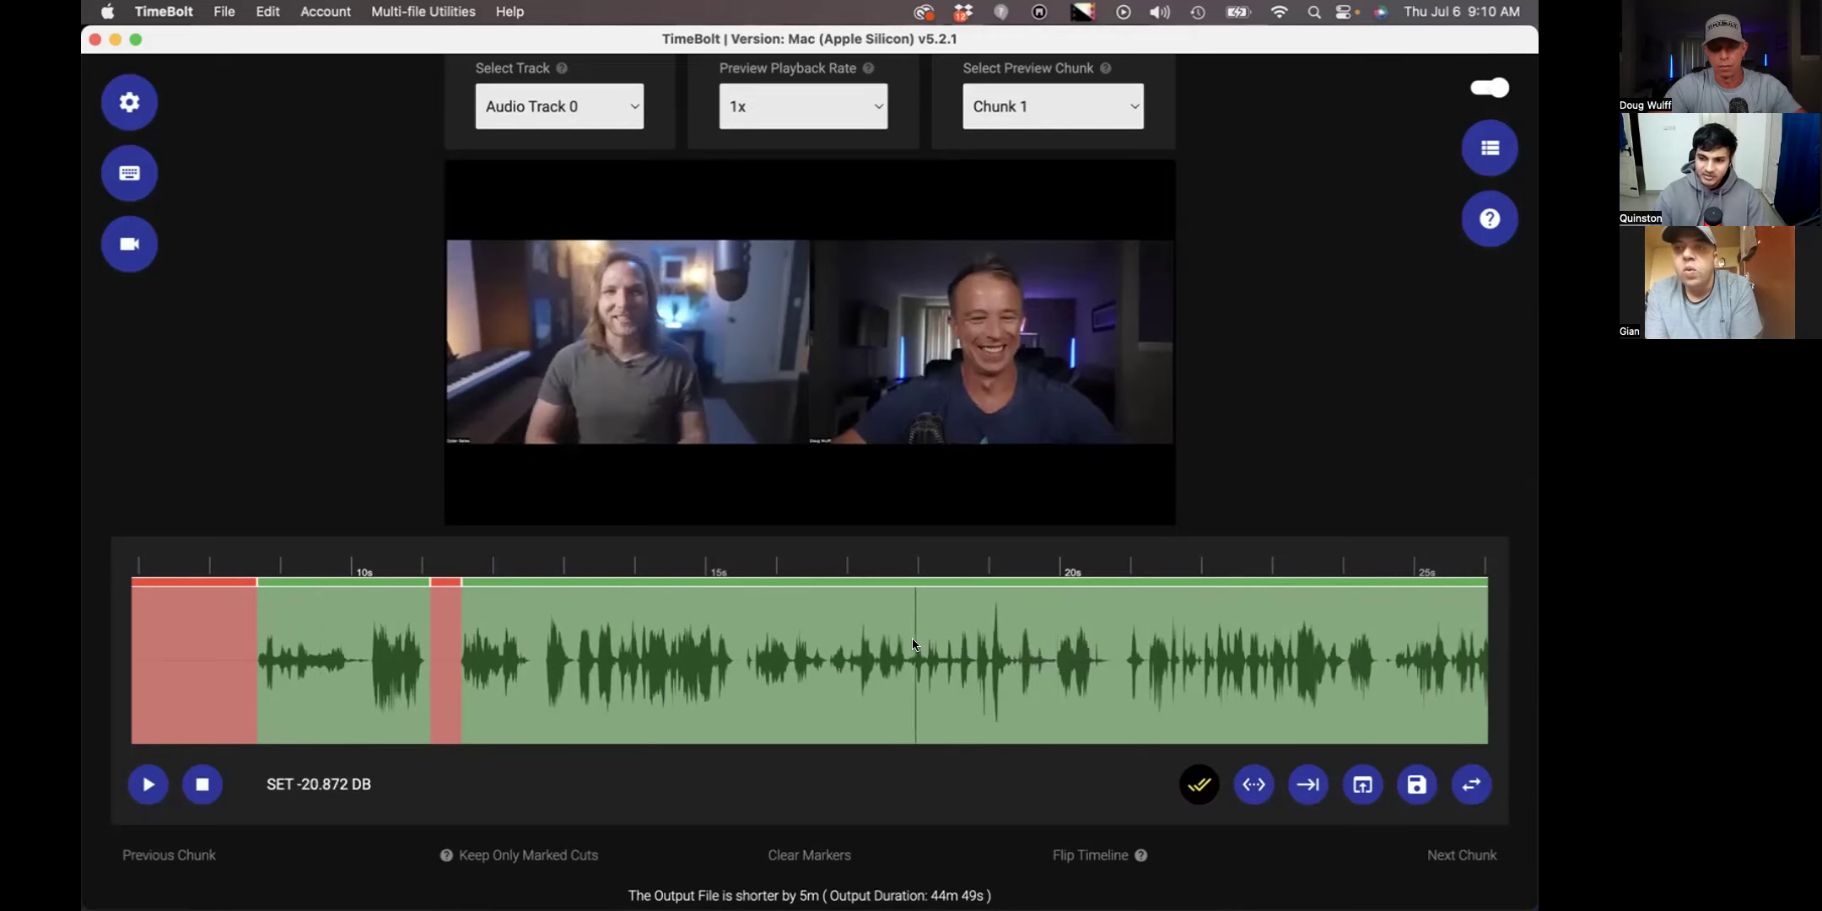
{"action": "scroll", "coordinate": [899, 639], "scroll_direction": "down", "scroll_amount": 1}
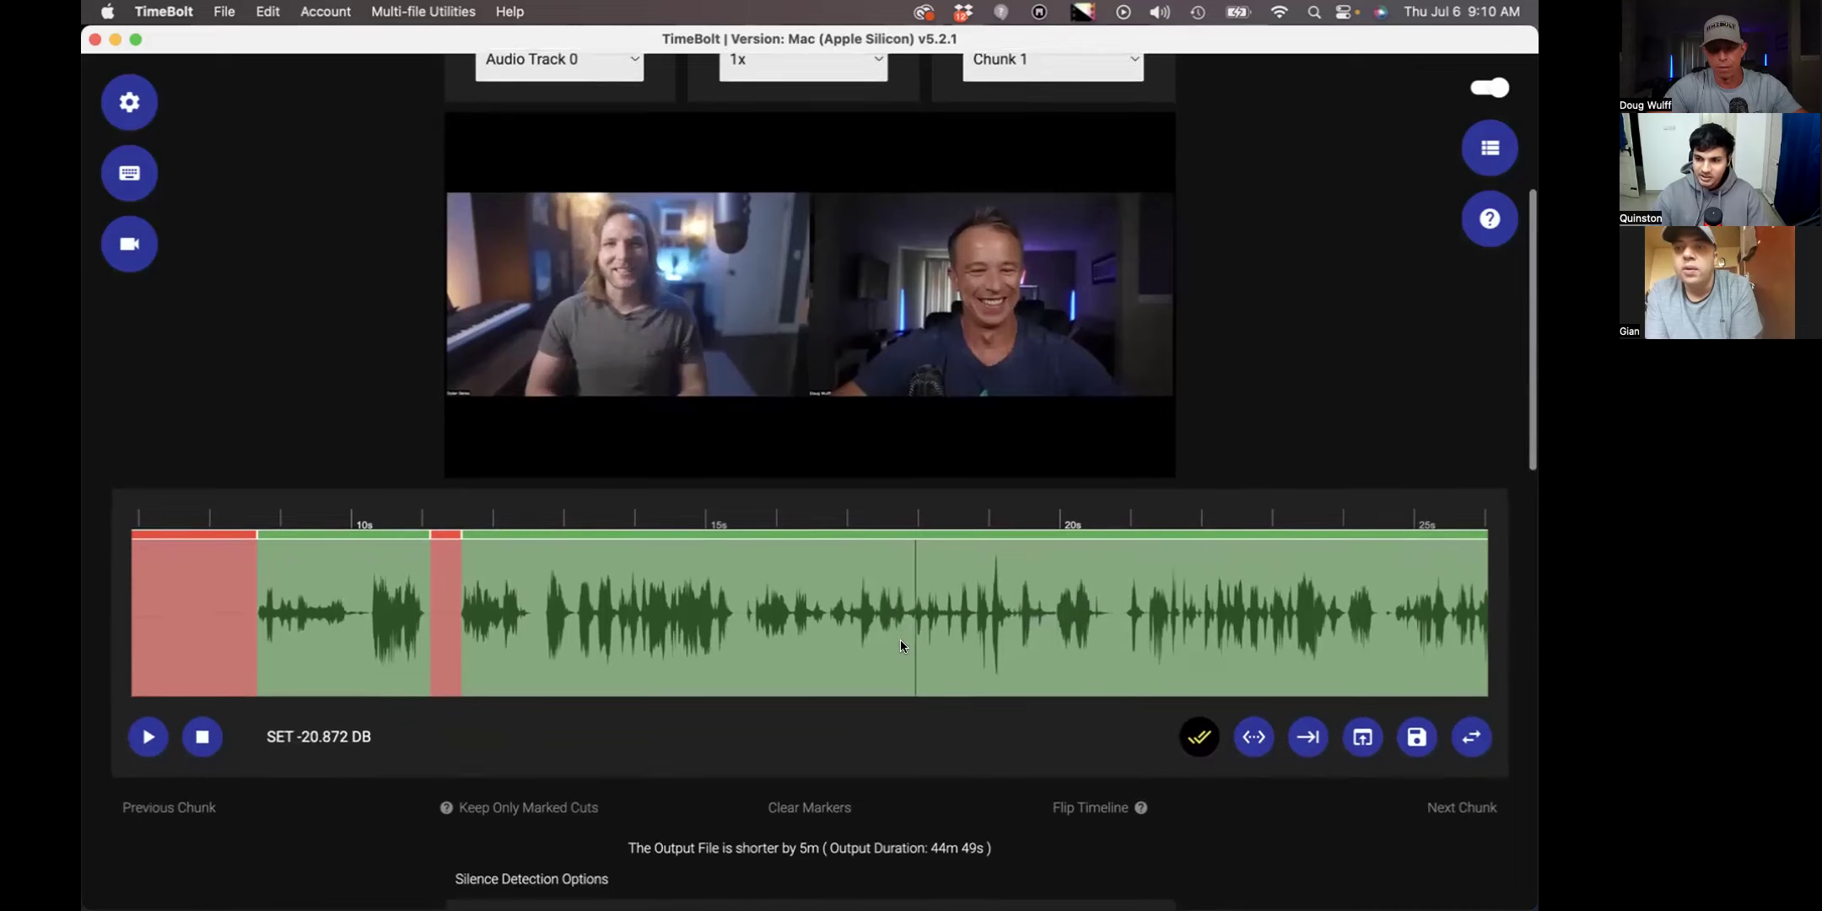
{"action": "scroll", "coordinate": [901, 645], "scroll_direction": "up", "scroll_amount": 1}
{"action": "scroll", "coordinate": [900, 645], "scroll_direction": "right", "scroll_amount": 3}
{"action": "scroll", "coordinate": [901, 645], "scroll_direction": "down", "scroll_amount": 5}
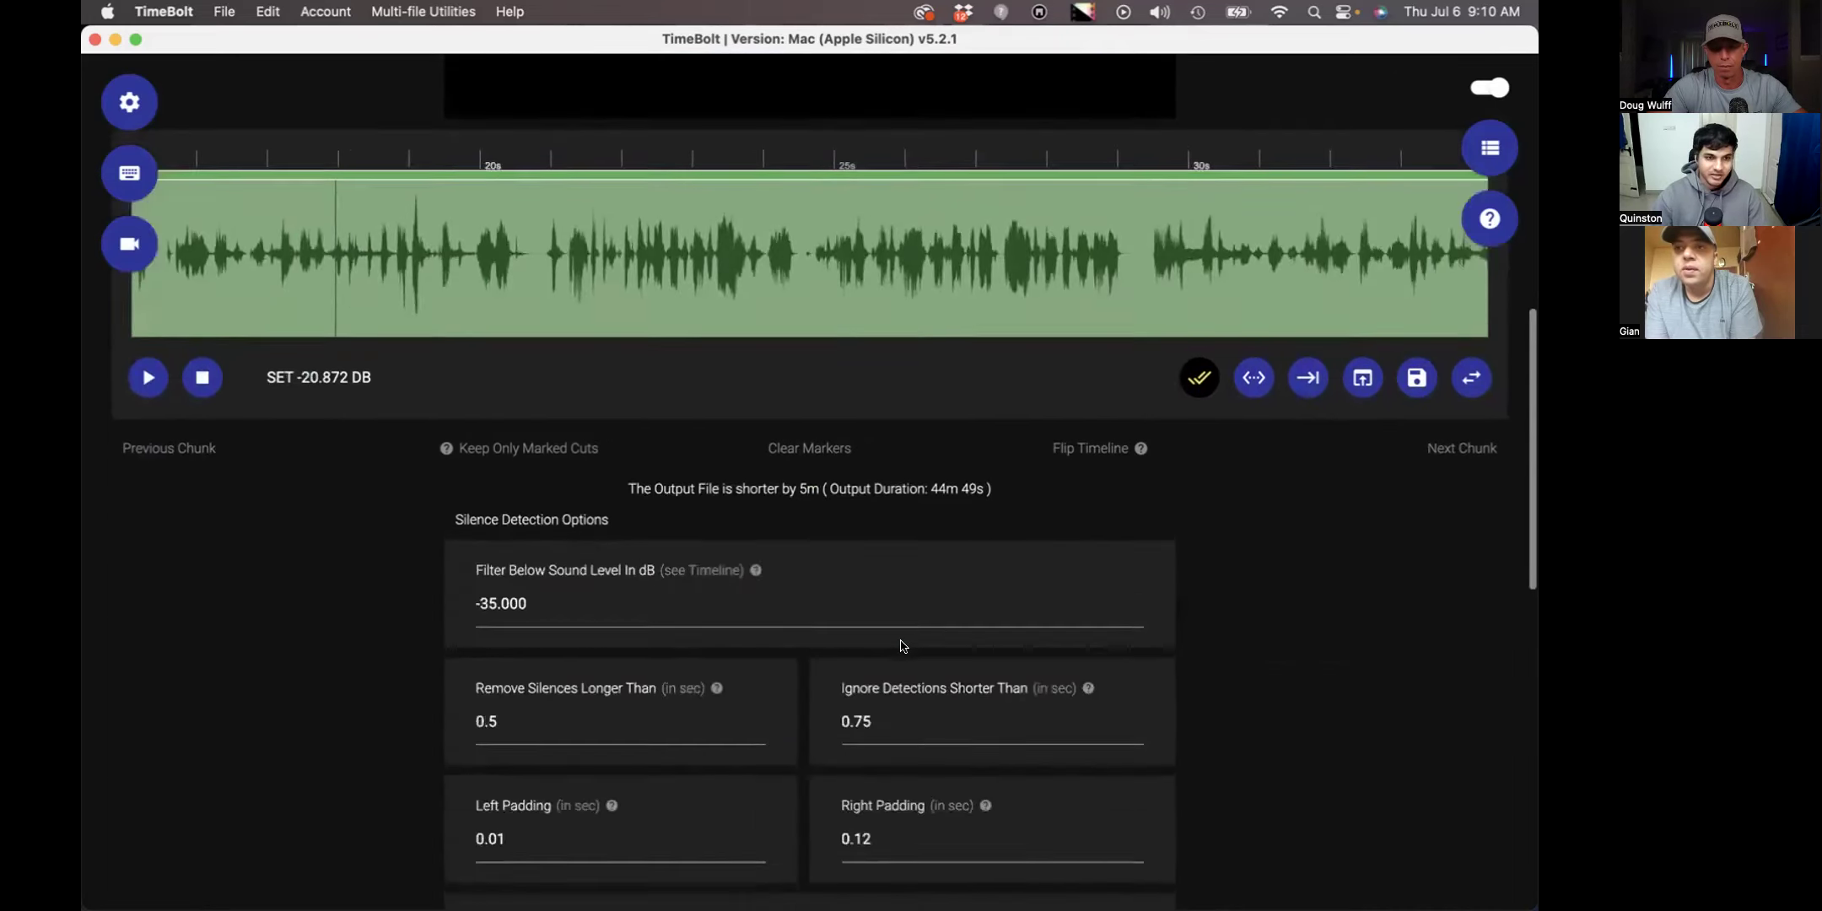
- Open the settings and review the audio pre-processing options for better silence detection, then close them
{"action": "left_click", "coordinate": [129, 101]}
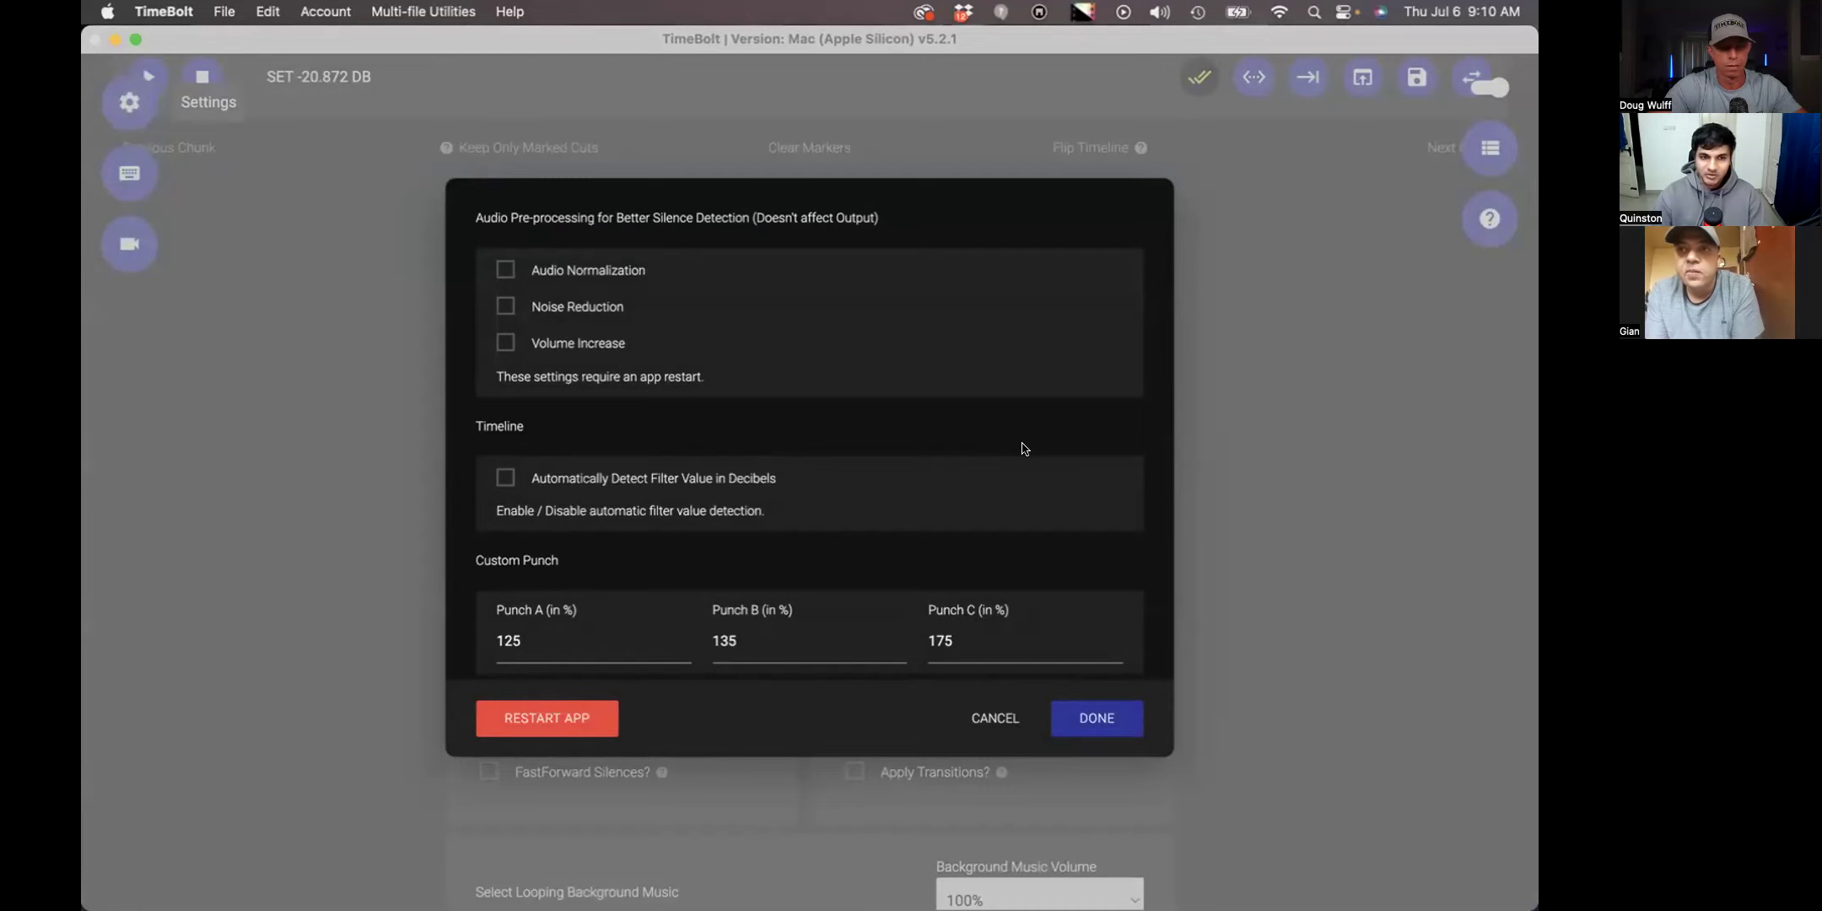
{"action": "scroll", "coordinate": [1024, 440], "scroll_direction": "down", "scroll_amount": 1}
{"action": "scroll", "coordinate": [1023, 437], "scroll_direction": "up", "scroll_amount": 1}
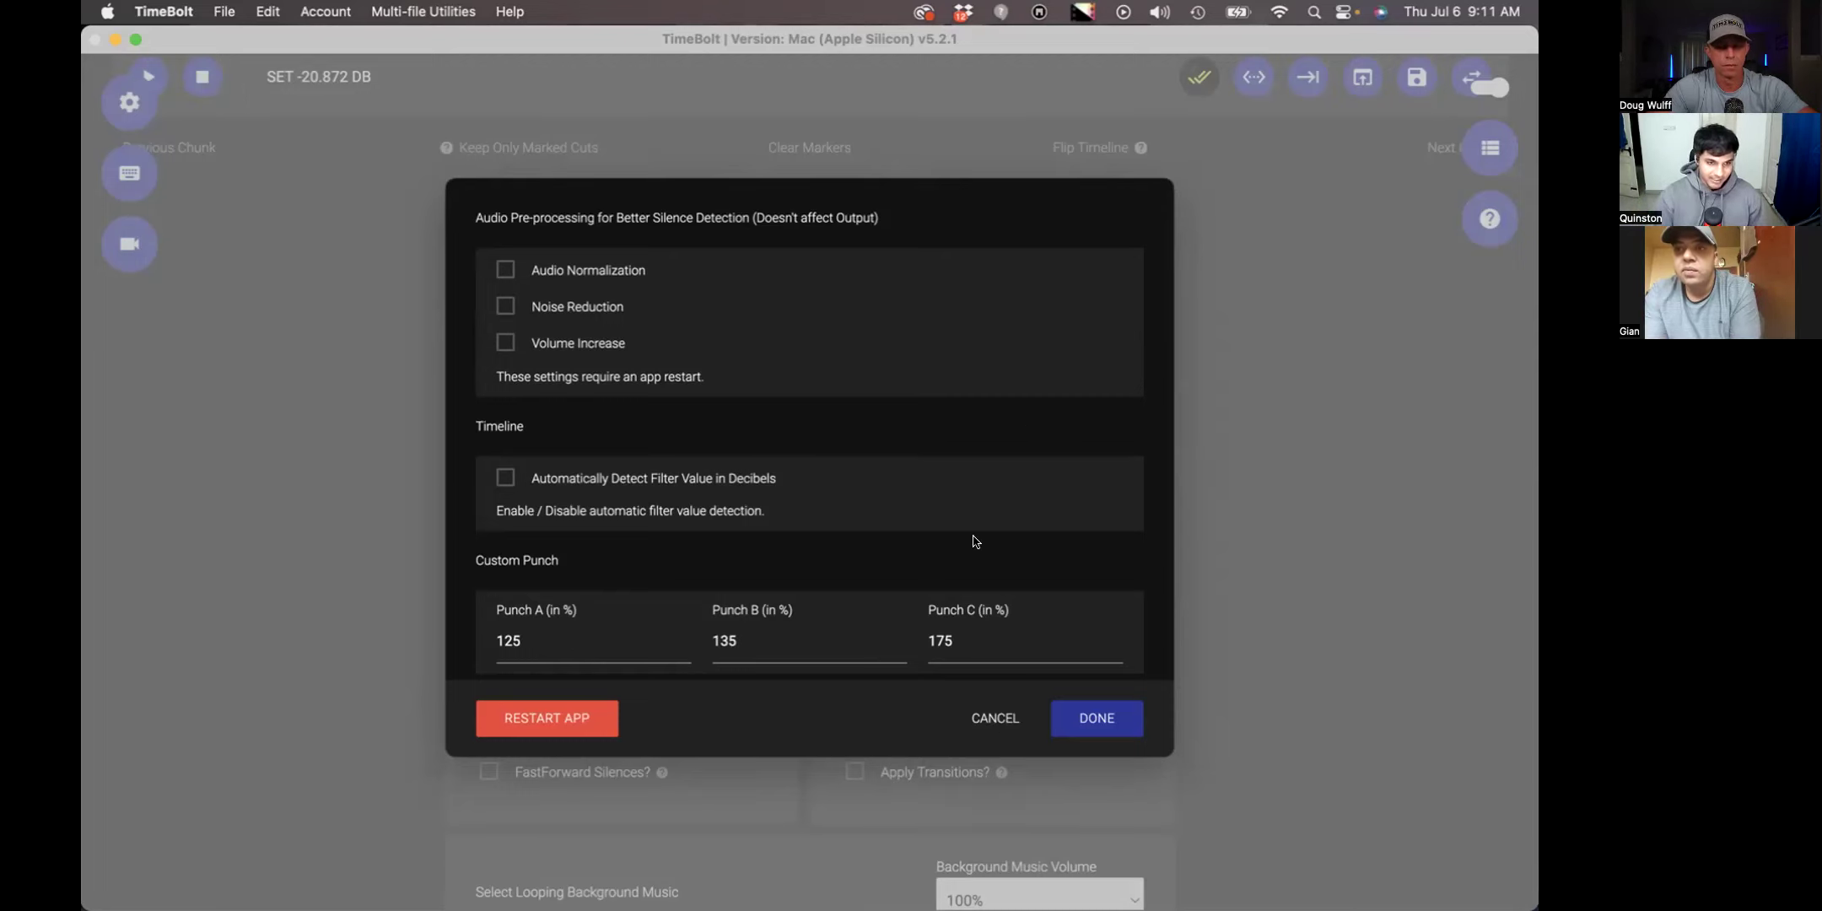
{"action": "scroll", "coordinate": [974, 541], "scroll_direction": "down", "scroll_amount": 1}
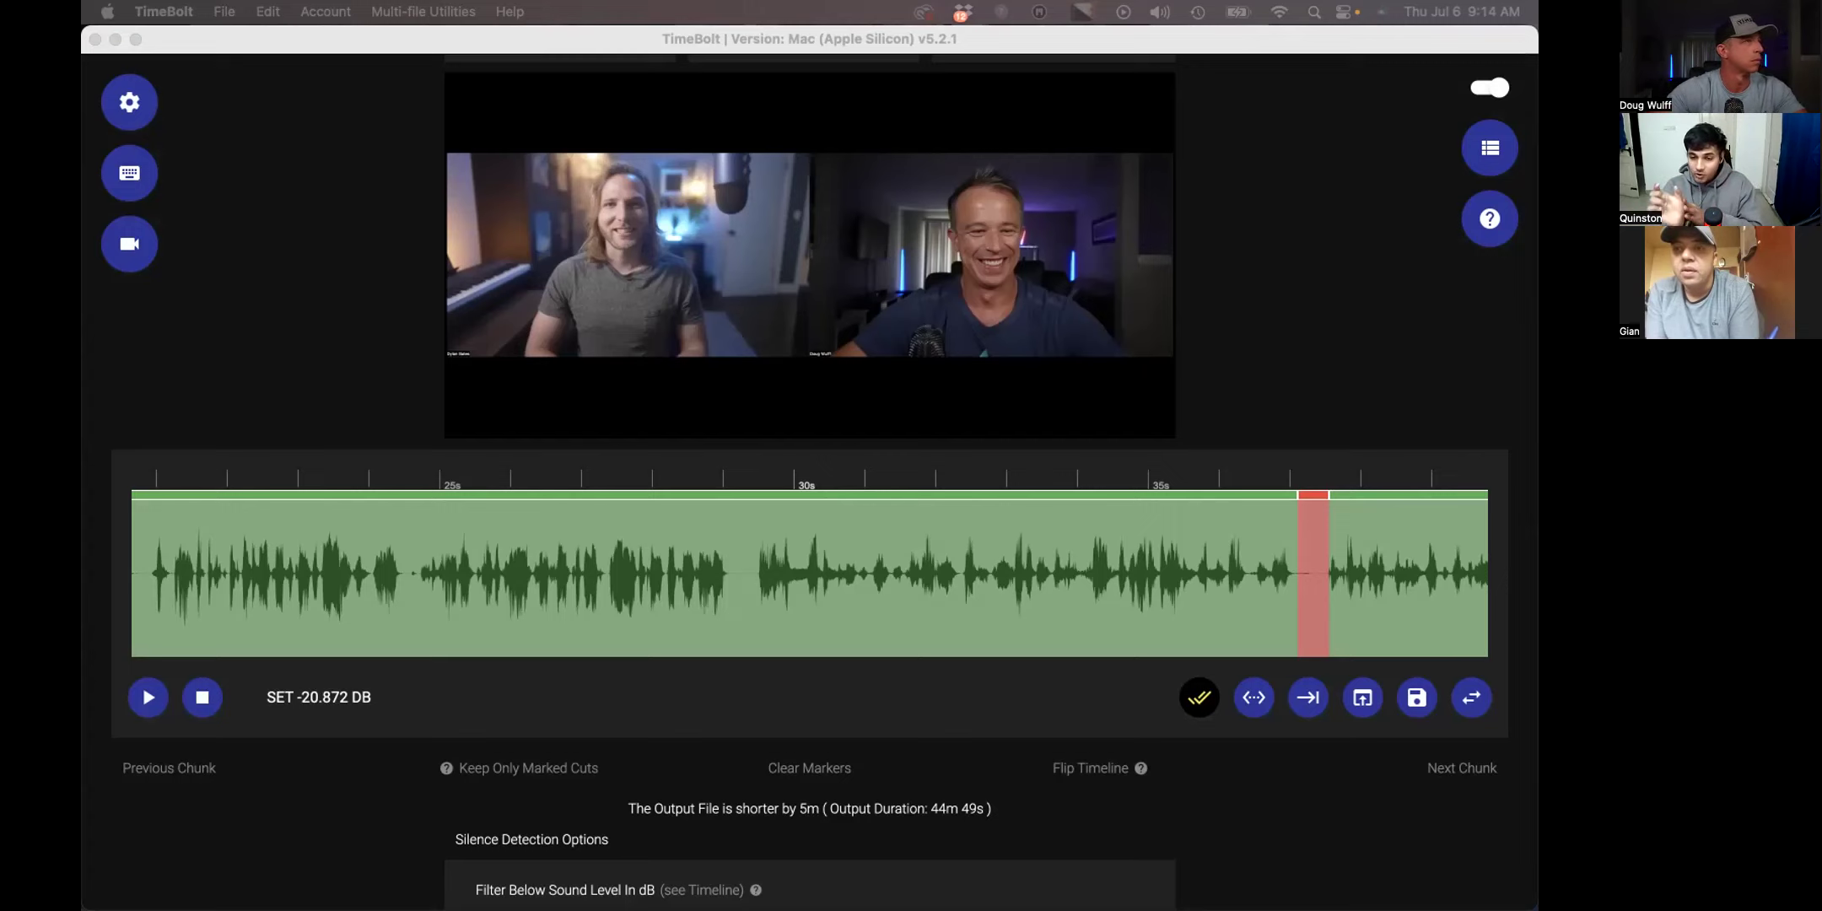
- Load another recording and examine its detected silences in the timeline from about 5 min to 6 min 30 s
{"action": "left_click", "coordinate": [582, 384]}
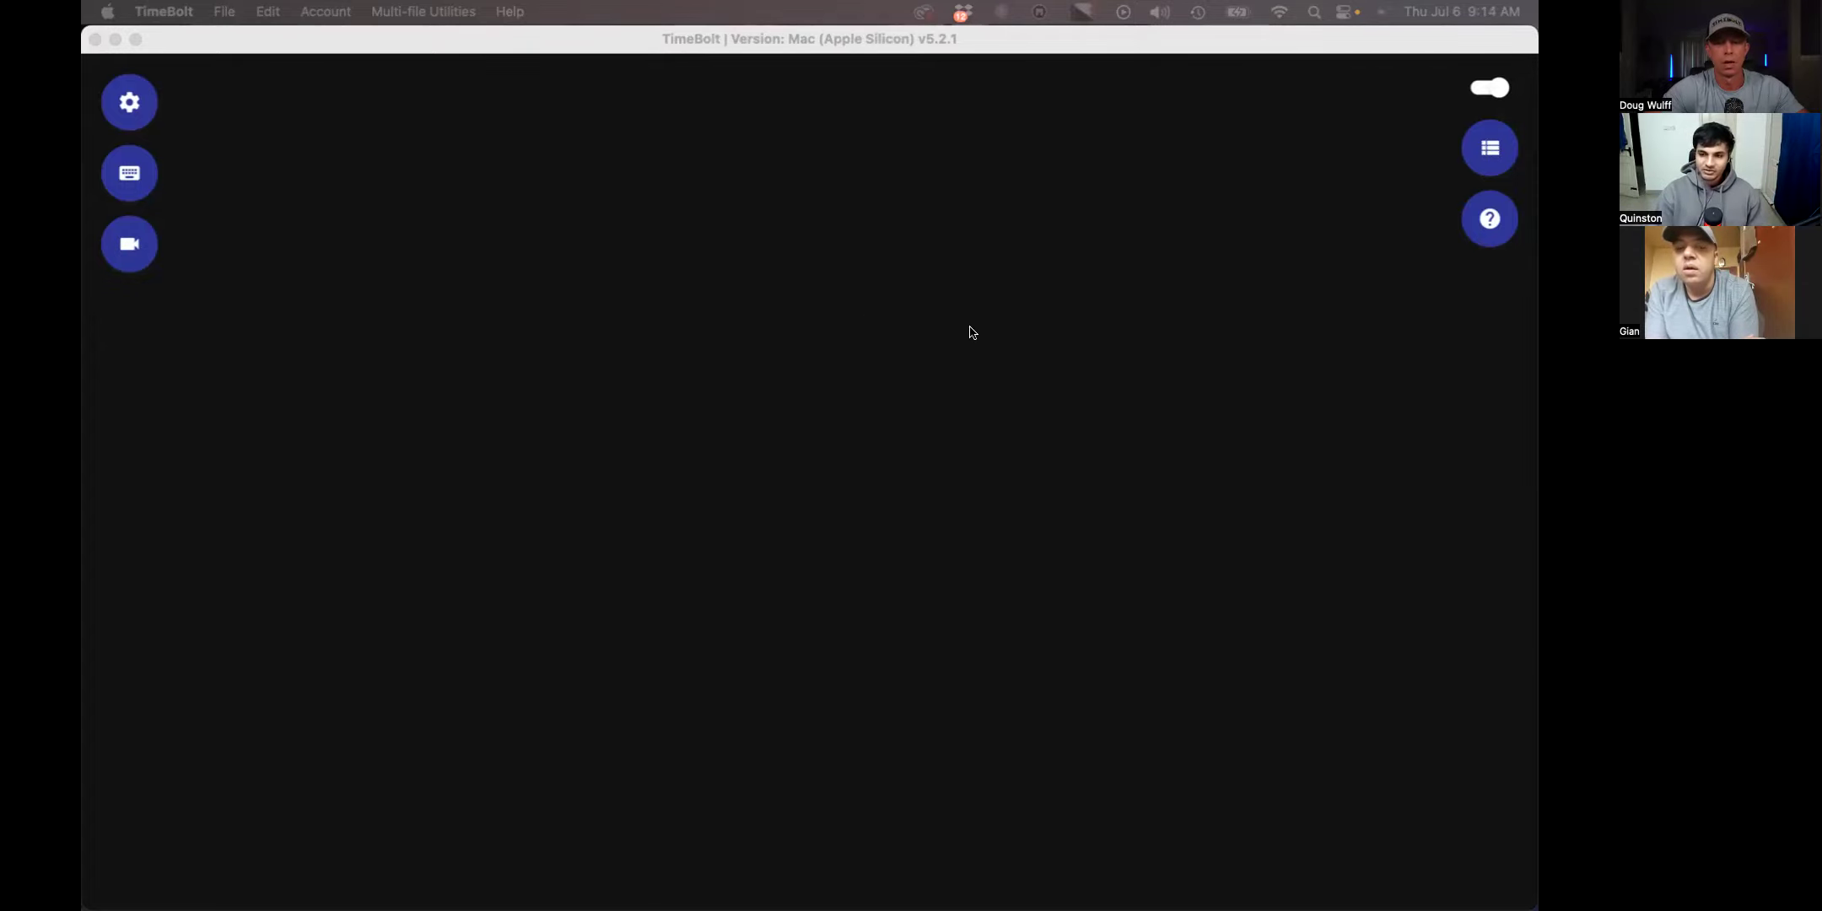
{"action": "scroll", "coordinate": [968, 325], "scroll_direction": "up", "scroll_amount": 10}
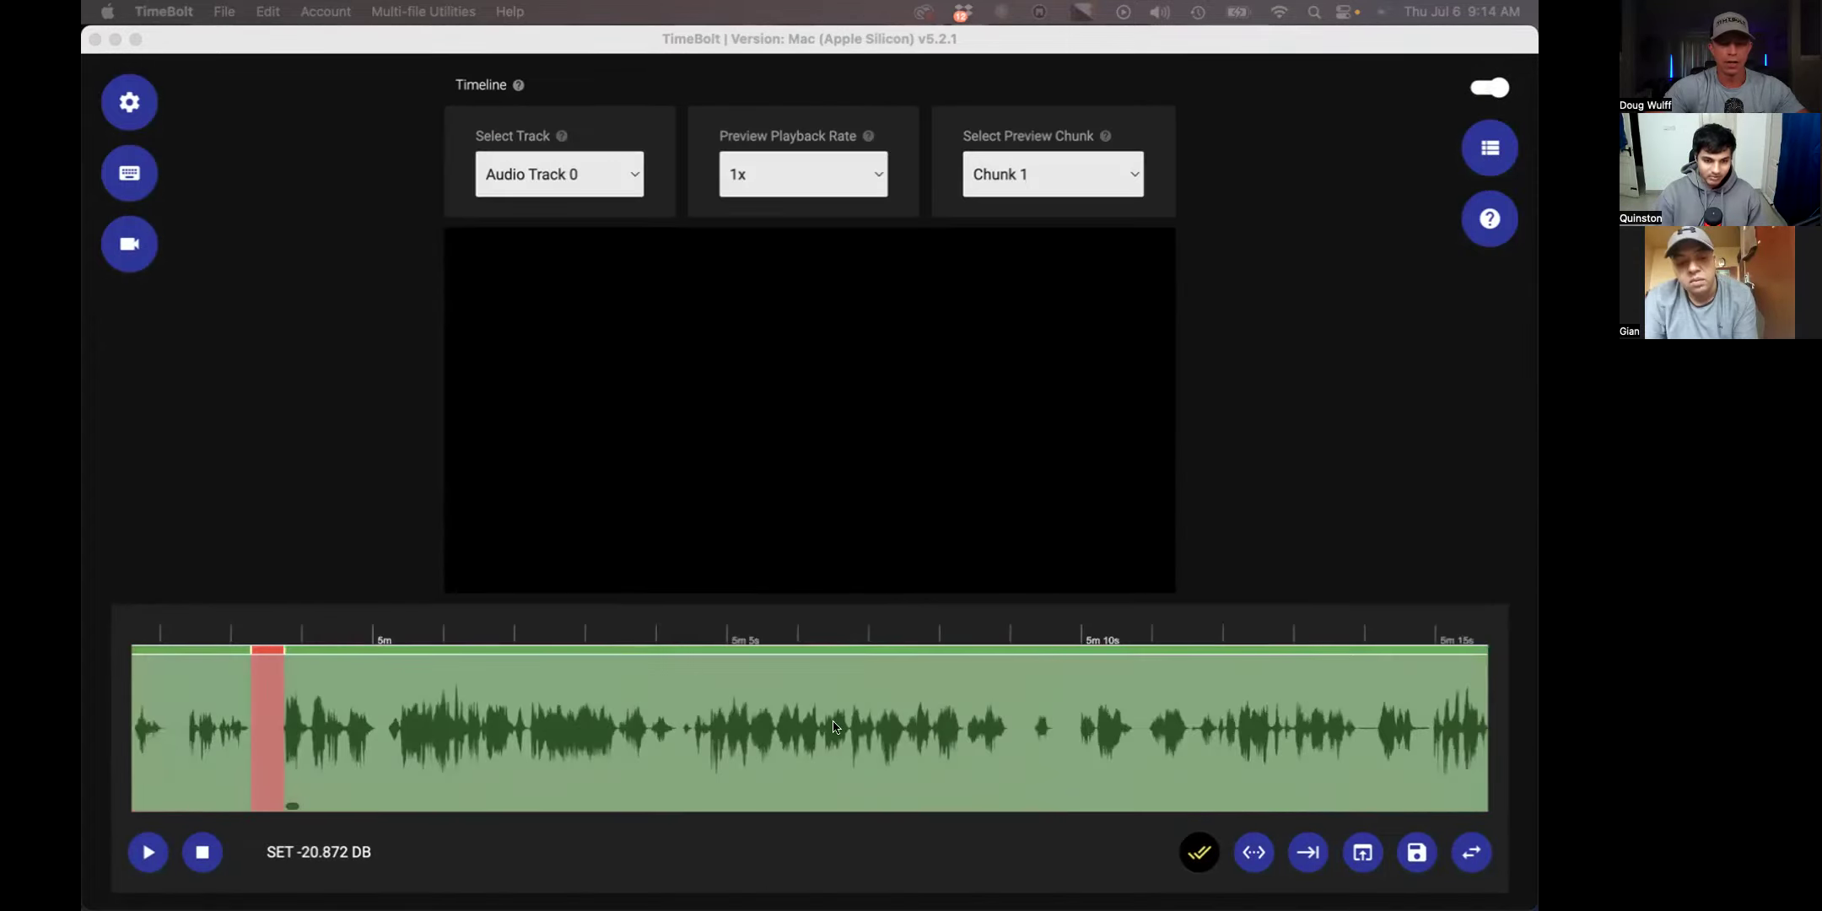
{"action": "left_click", "coordinate": [833, 727]}
{"action": "scroll", "coordinate": [834, 727], "scroll_direction": "right", "scroll_amount": 10}
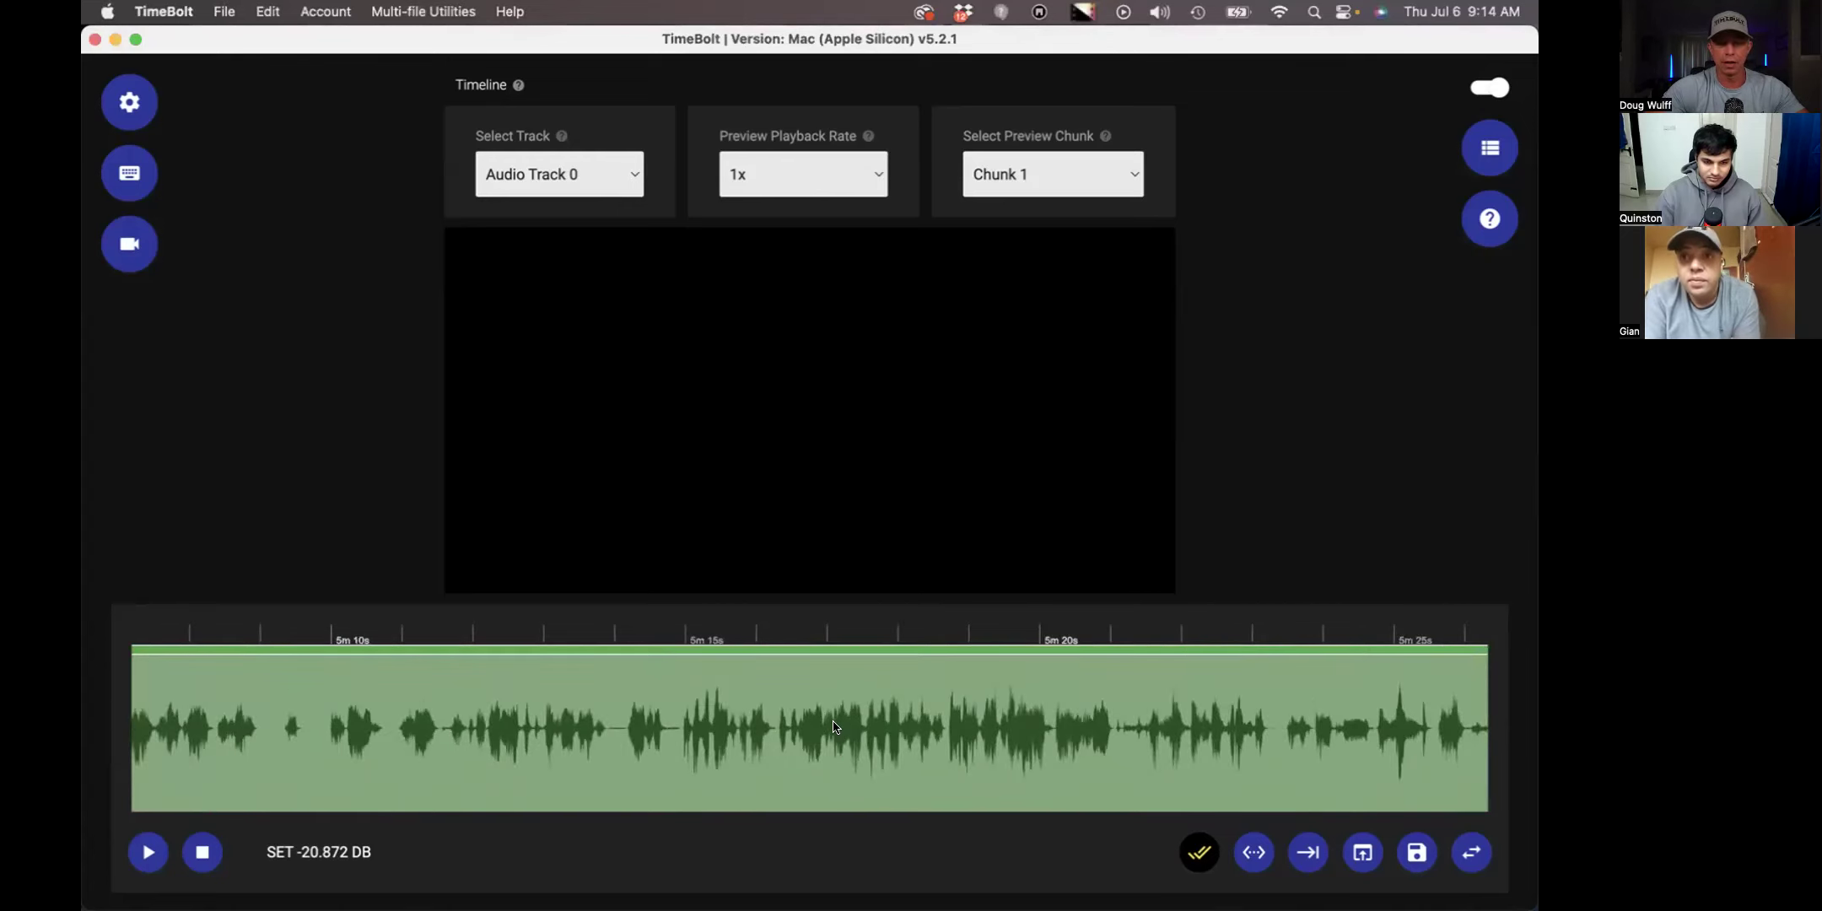
{"action": "scroll", "coordinate": [833, 727], "scroll_direction": "right", "scroll_amount": 15}
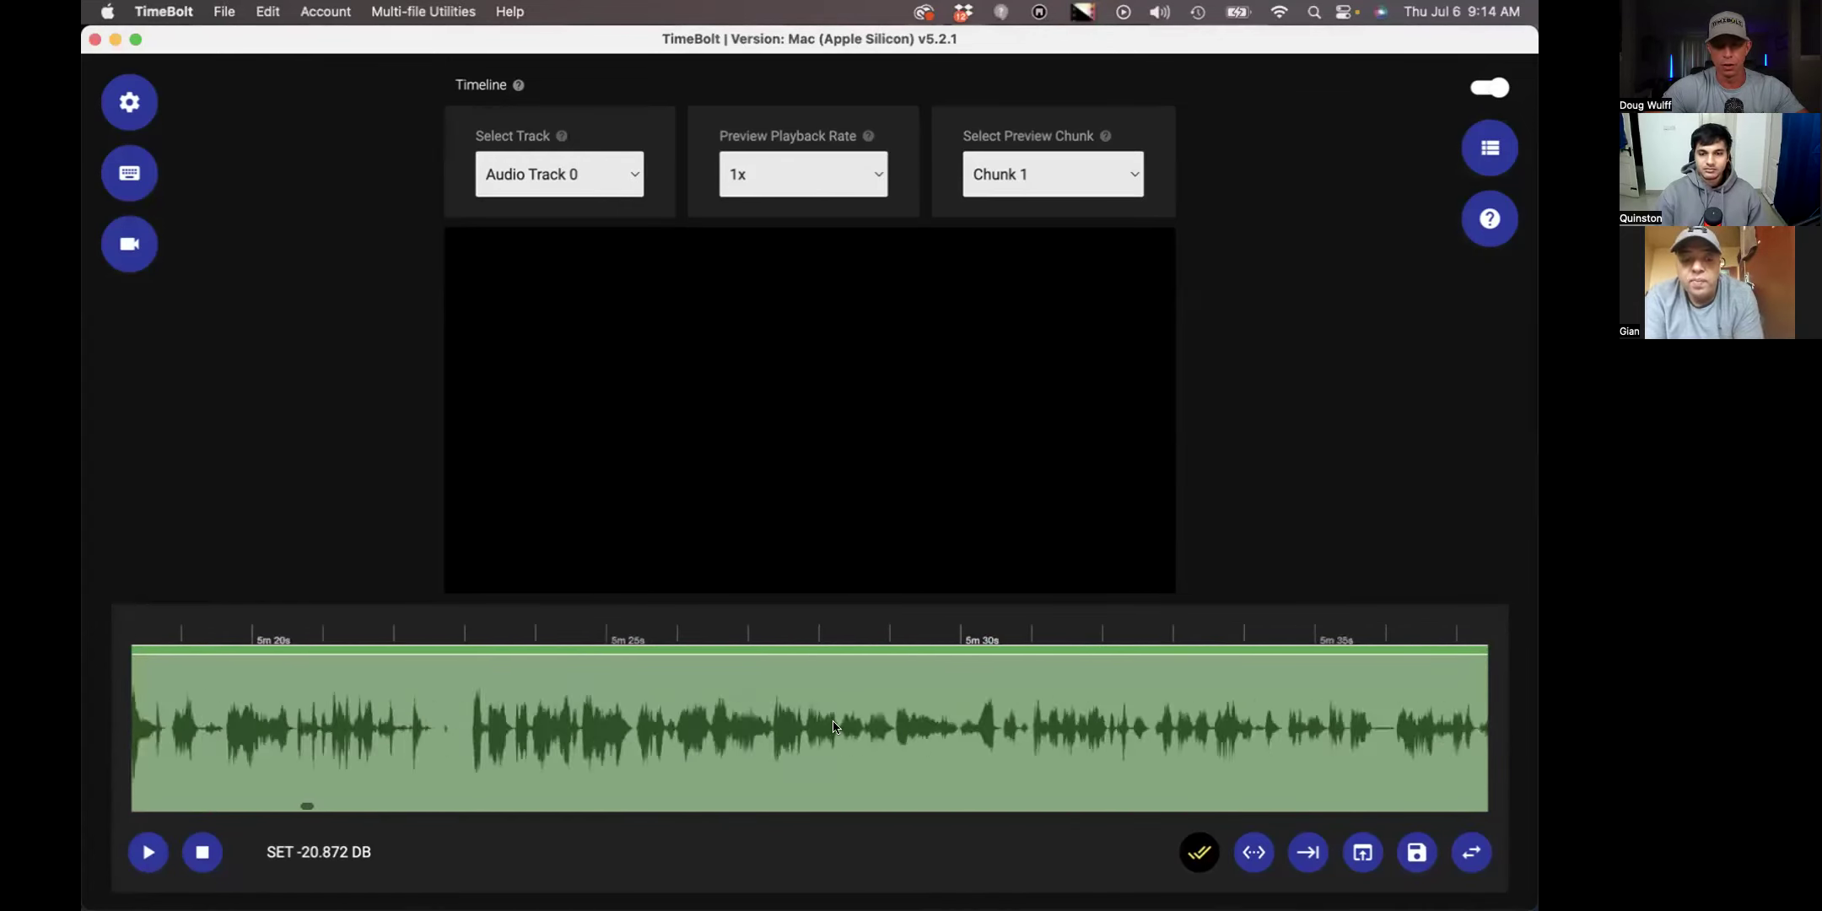
{"action": "scroll", "coordinate": [833, 727], "scroll_direction": "right", "scroll_amount": 5}
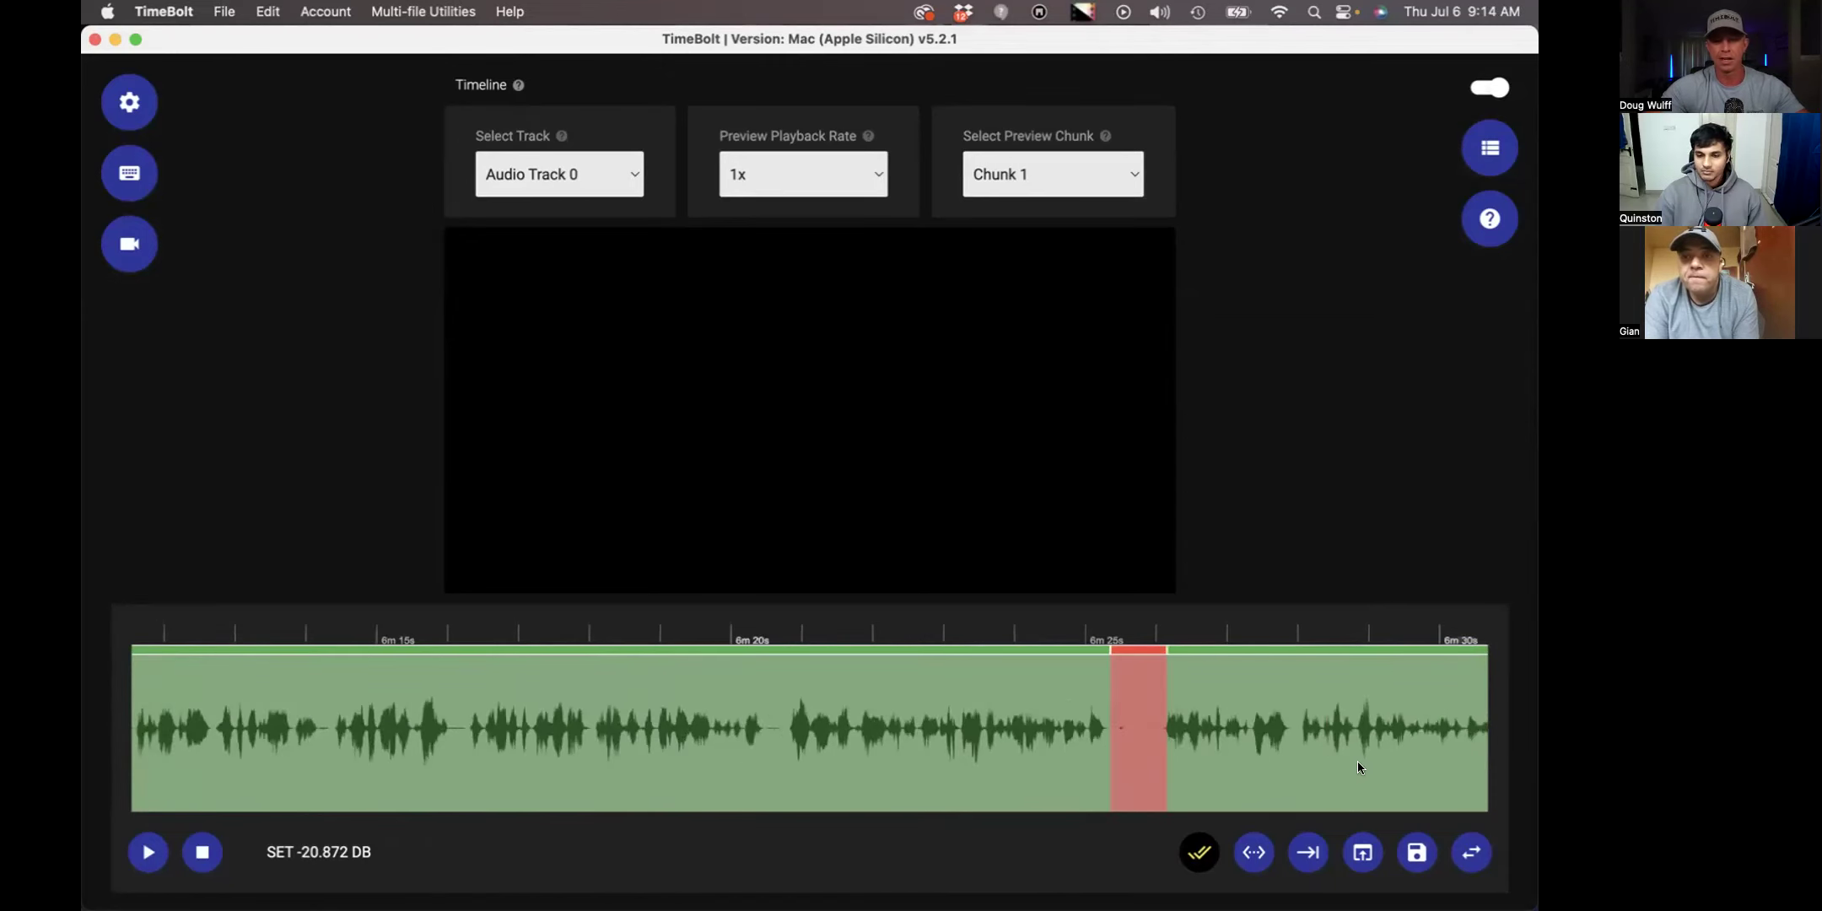
- Review this recording's silence detection options and compare them with the cuts between 6 min 45 s and 7 min
{"action": "scroll", "coordinate": [1079, 713], "scroll_direction": "down", "scroll_amount": 7}
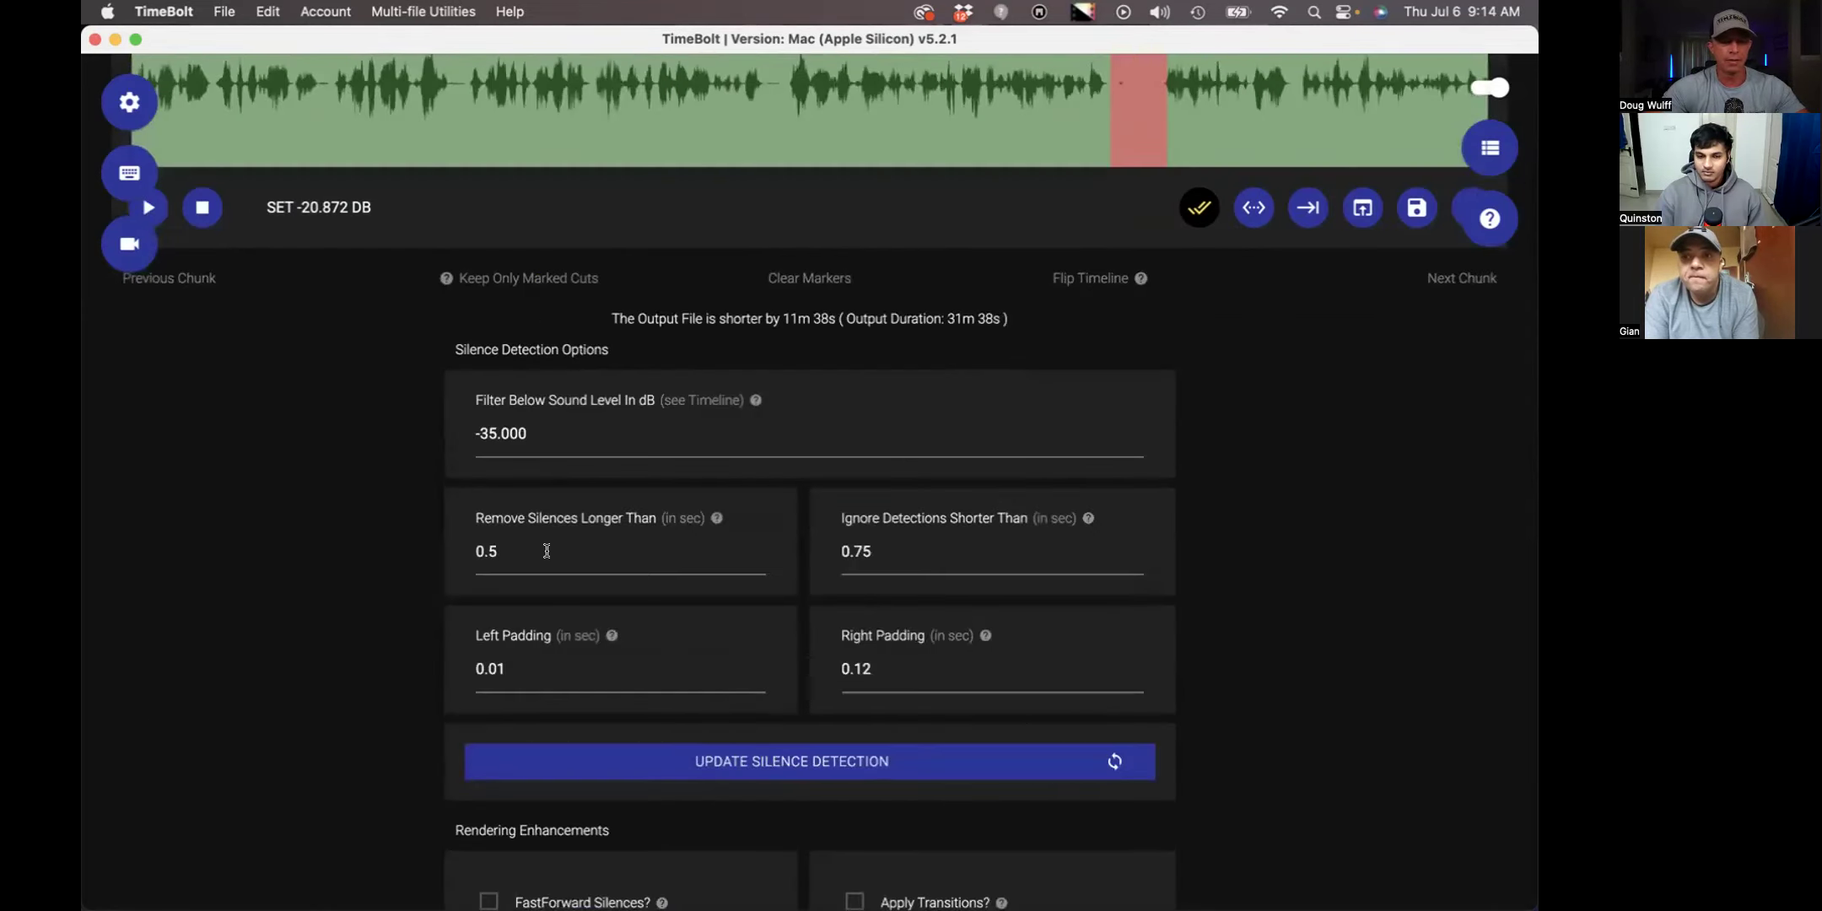
{"action": "scroll", "coordinate": [546, 551], "scroll_direction": "up", "scroll_amount": 2}
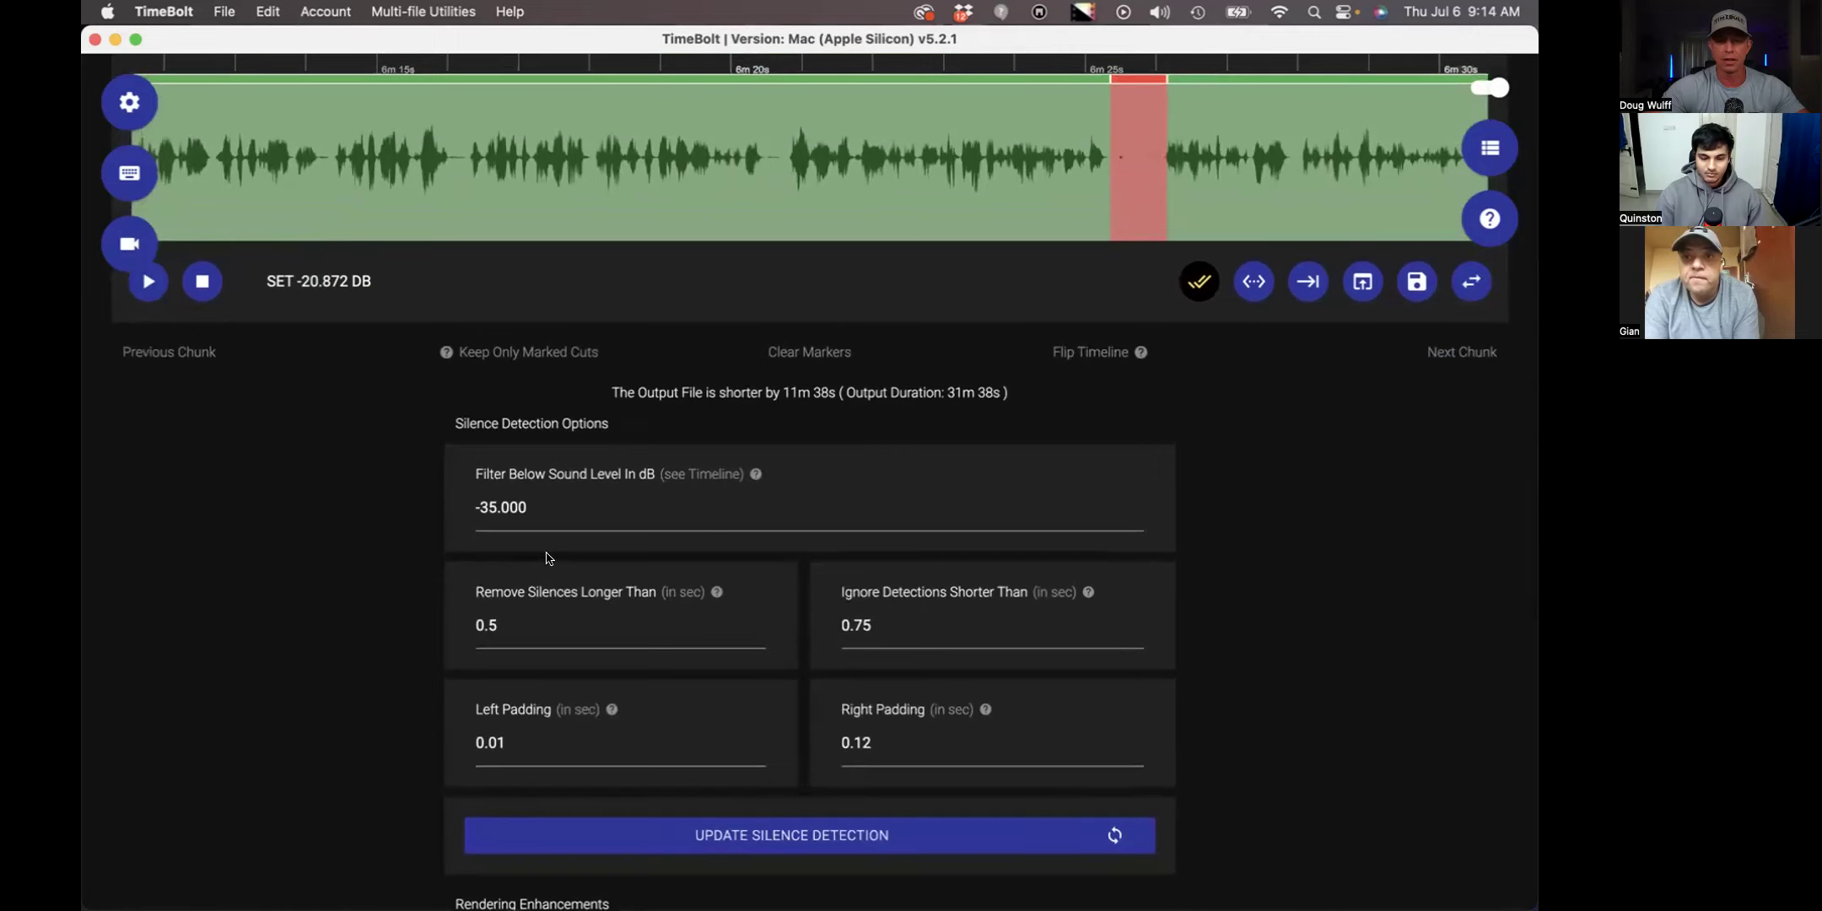
{"action": "scroll", "coordinate": [552, 552], "scroll_direction": "up", "scroll_amount": 4}
{"action": "scroll", "coordinate": [917, 457], "scroll_direction": "up", "scroll_amount": 5}
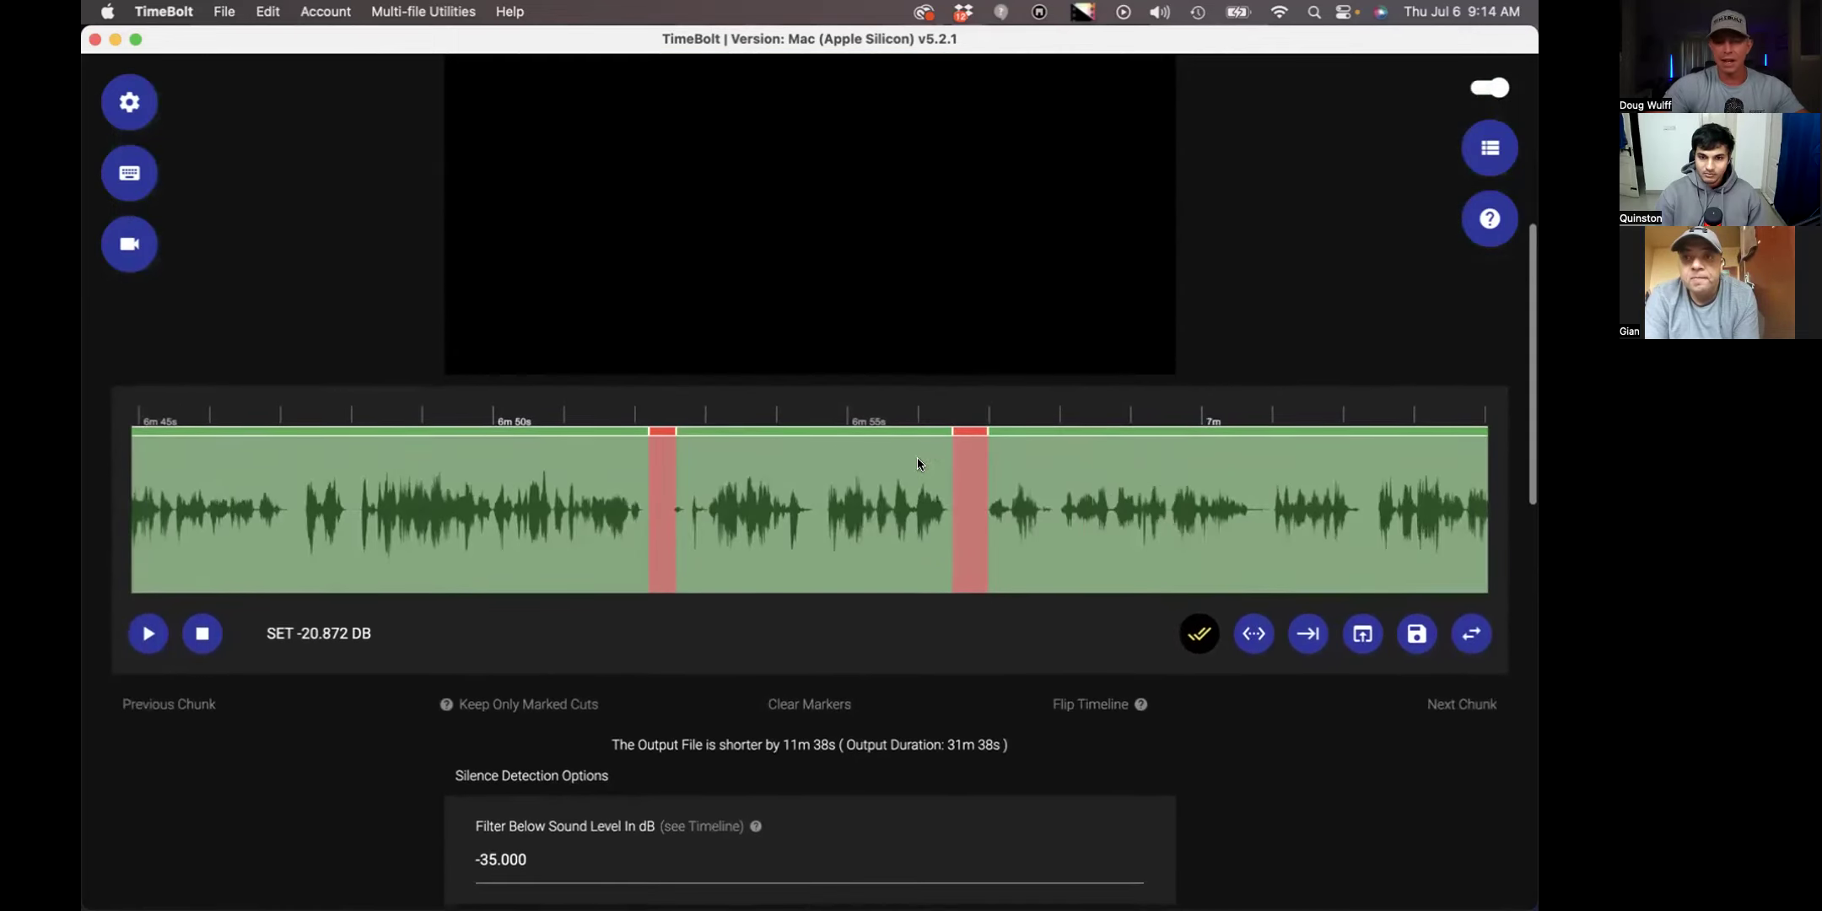
{"action": "scroll", "coordinate": [916, 463], "scroll_direction": "up", "scroll_amount": 1}
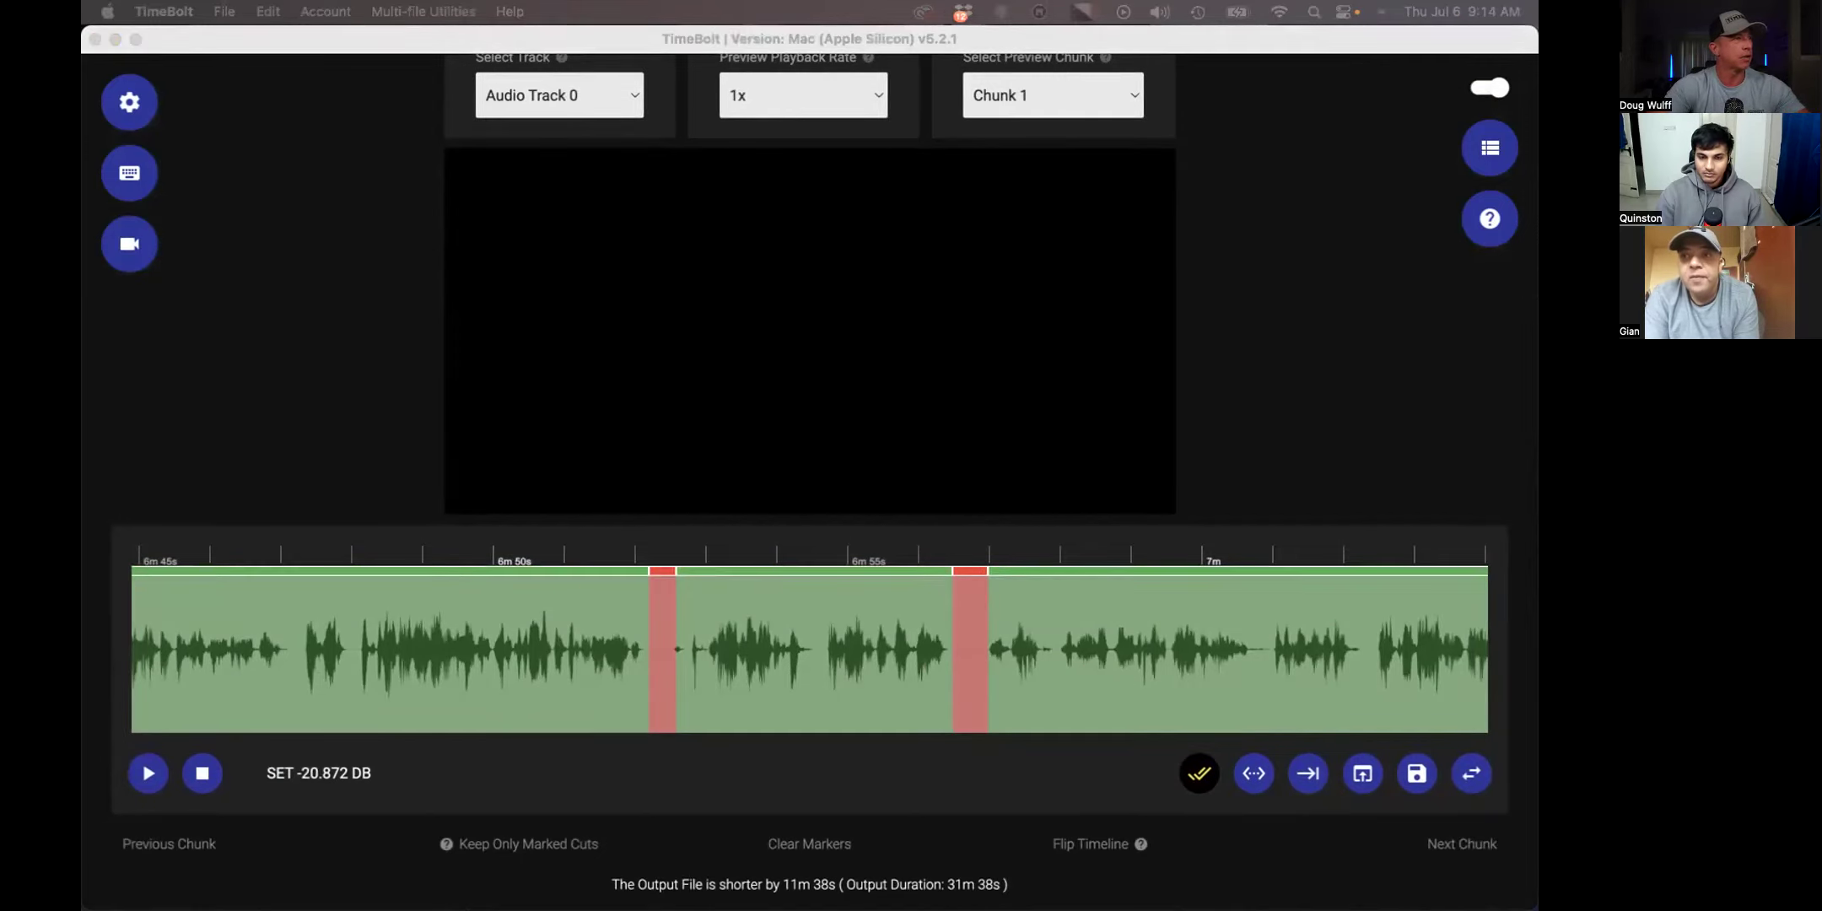
- Load the two-person call recording with the notetaker tile and examine its timeline around 2 min 10 s to 2 min 20 s
{"action": "left_click", "coordinate": [607, 474]}
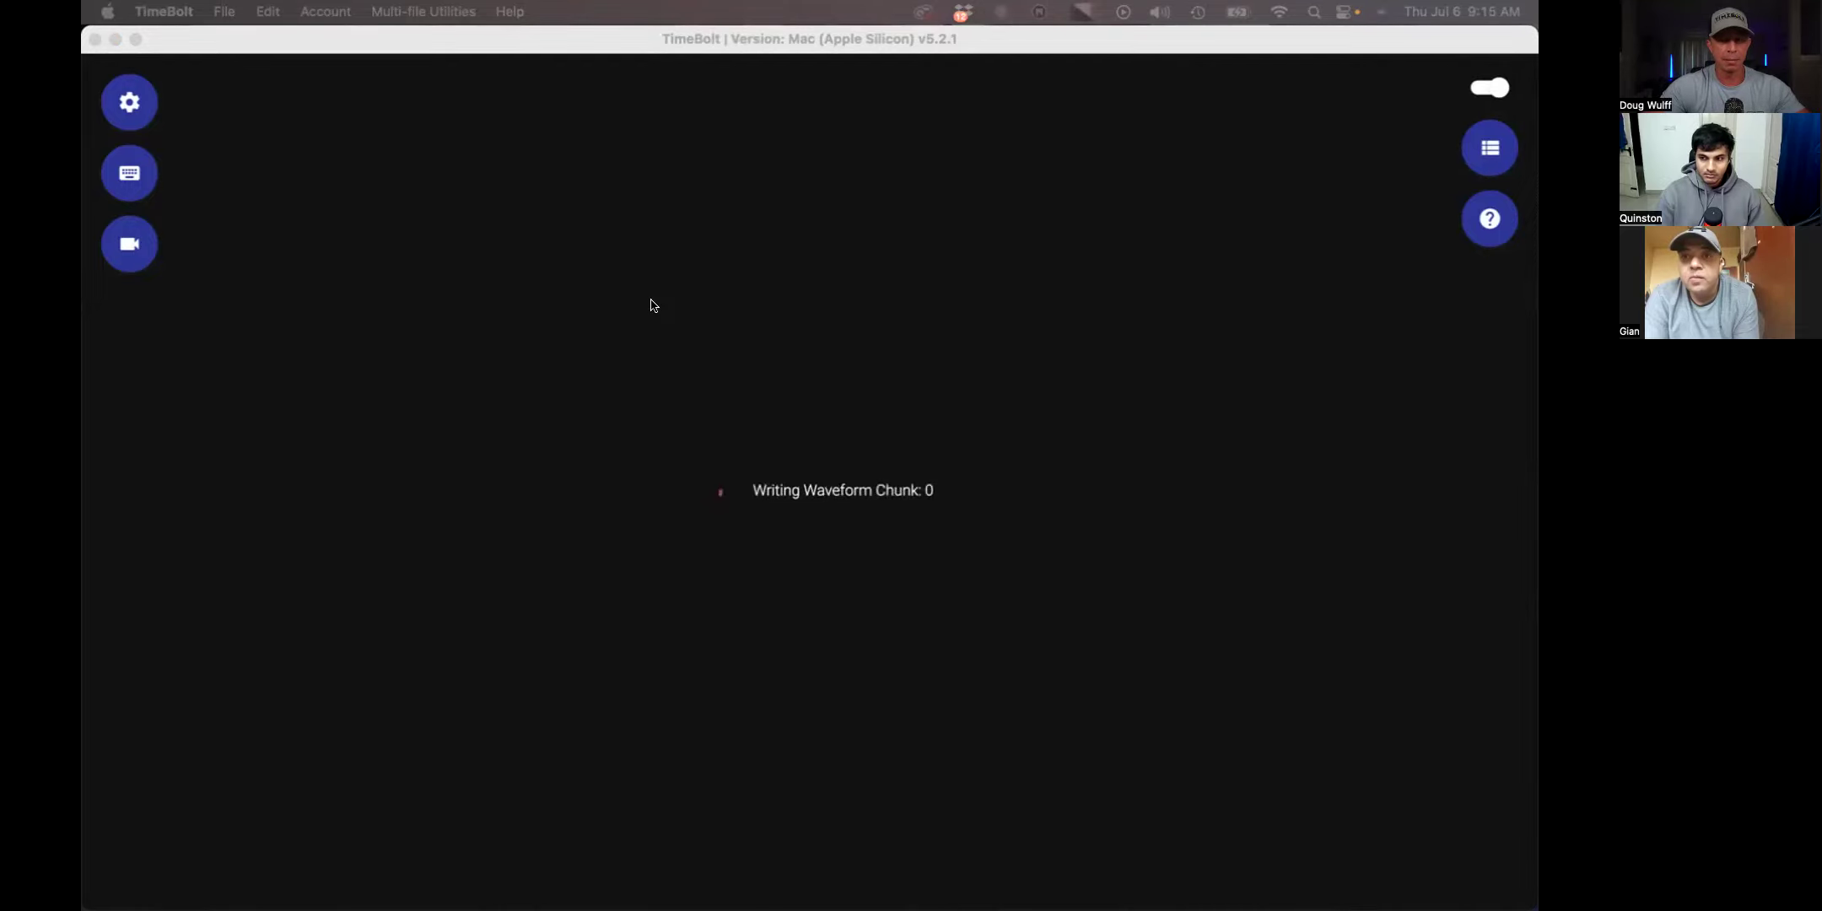
{"action": "scroll", "coordinate": [650, 298], "scroll_direction": "right", "scroll_amount": 10}
{"action": "scroll", "coordinate": [719, 376], "scroll_direction": "right", "scroll_amount": 5}
{"action": "scroll", "coordinate": [716, 375], "scroll_direction": "left", "scroll_amount": 2}
{"action": "scroll", "coordinate": [717, 375], "scroll_direction": "up", "scroll_amount": 5}
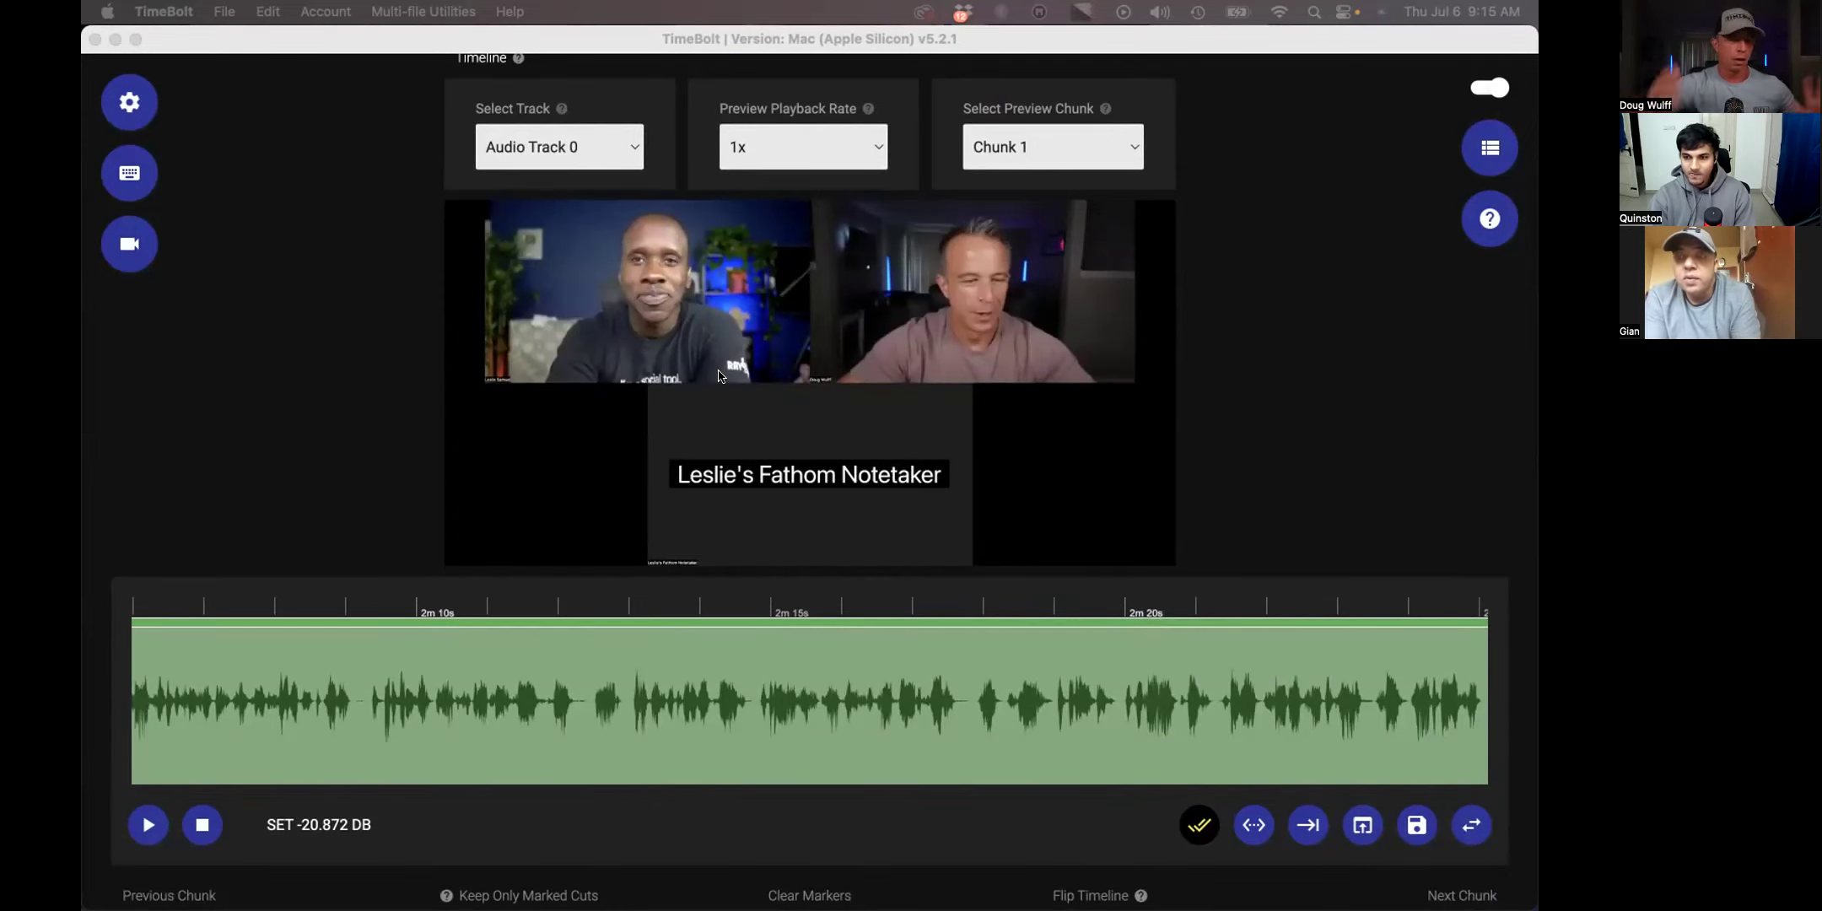
{"action": "scroll", "coordinate": [718, 375], "scroll_direction": "down", "scroll_amount": 3}
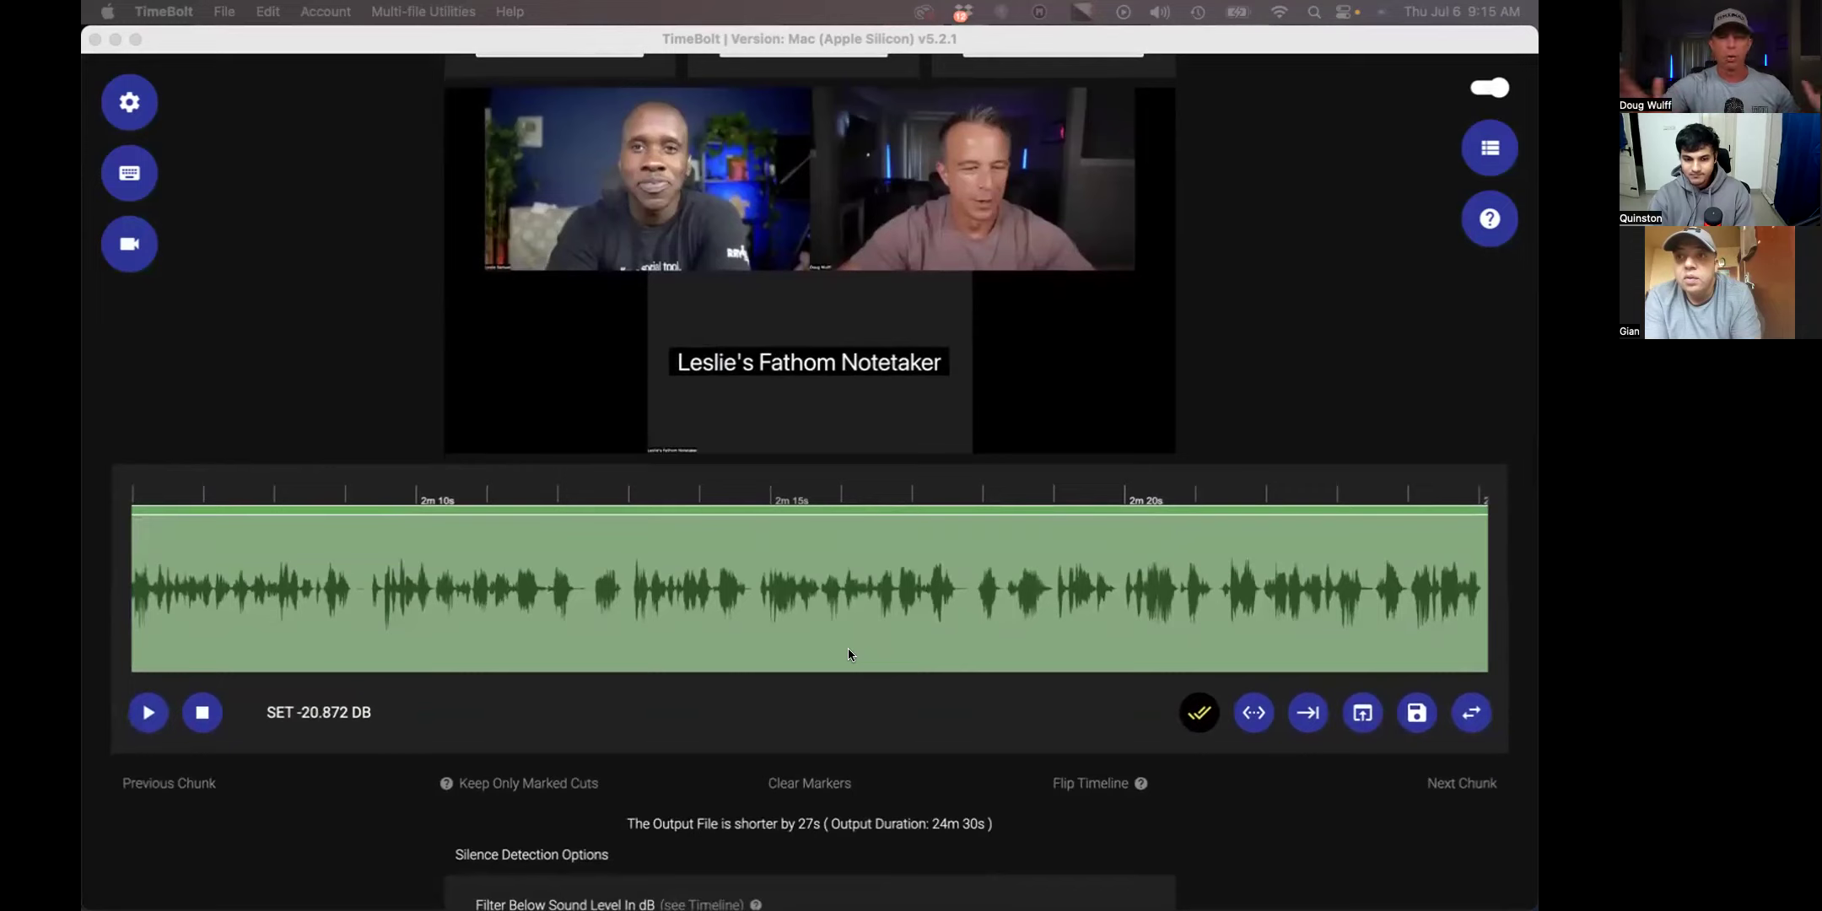
{"action": "scroll", "coordinate": [848, 651], "scroll_direction": "up", "scroll_amount": 2}
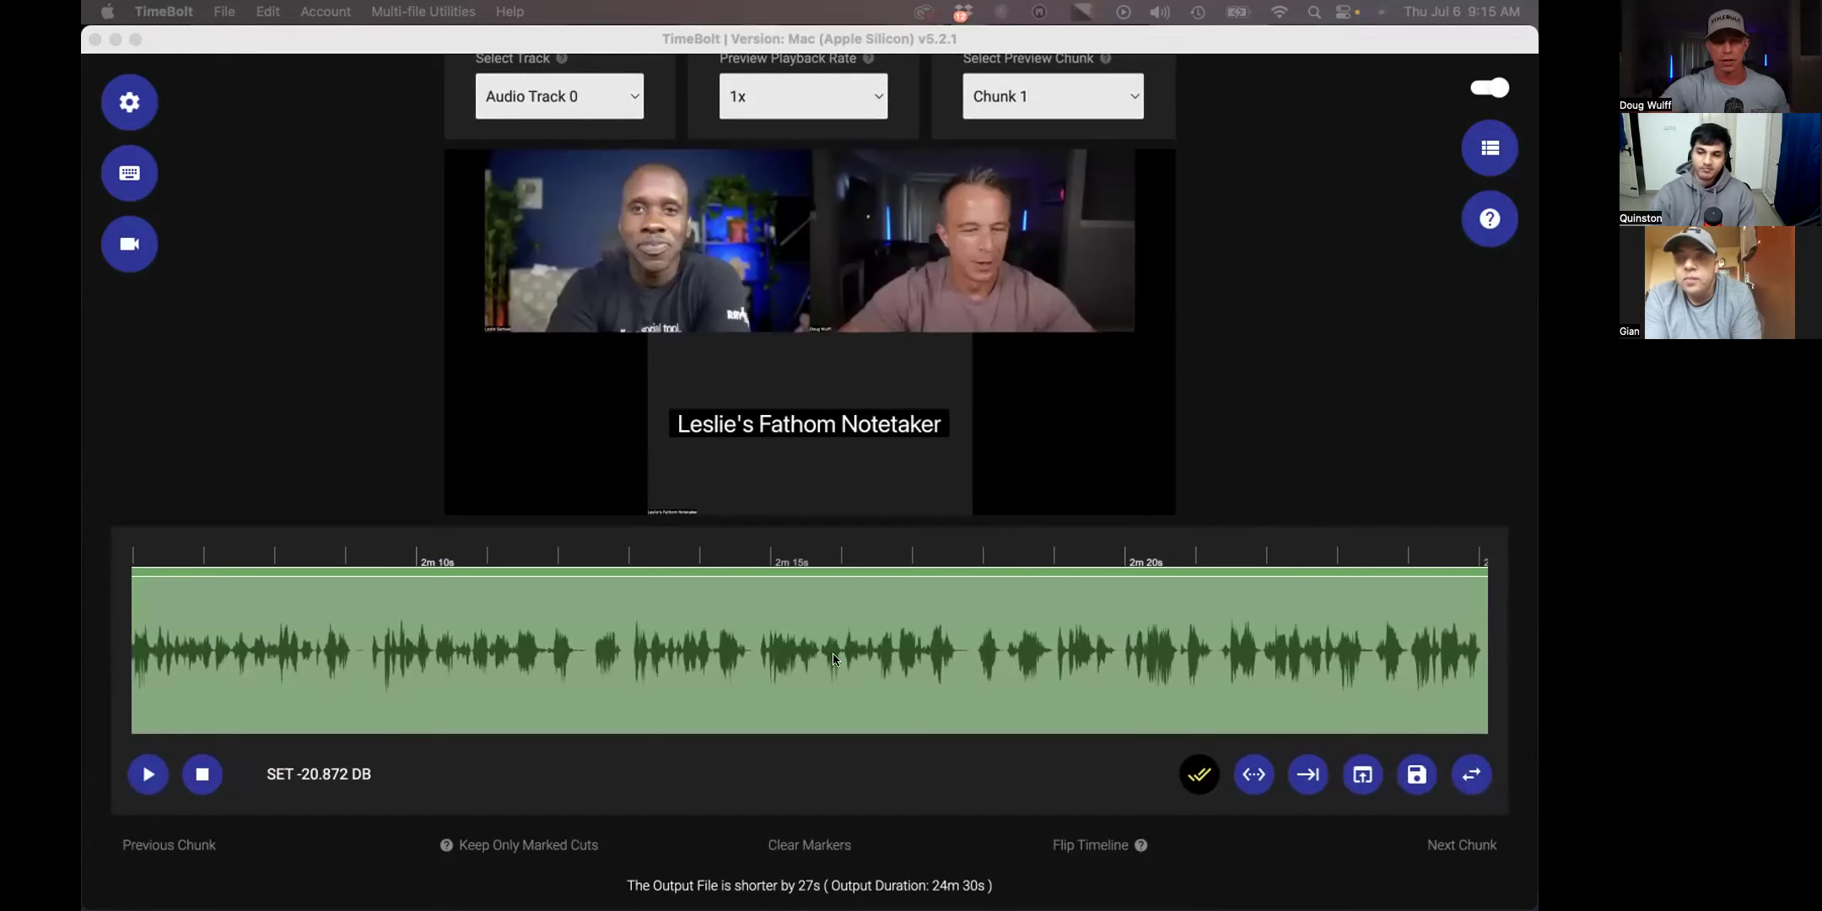
- Set Remove Silences Longer Than to 0.2 seconds and update the silence detection
{"action": "scroll", "coordinate": [772, 696], "scroll_direction": "down", "scroll_amount": 3}
{"action": "scroll", "coordinate": [701, 696], "scroll_direction": "down", "scroll_amount": 7}
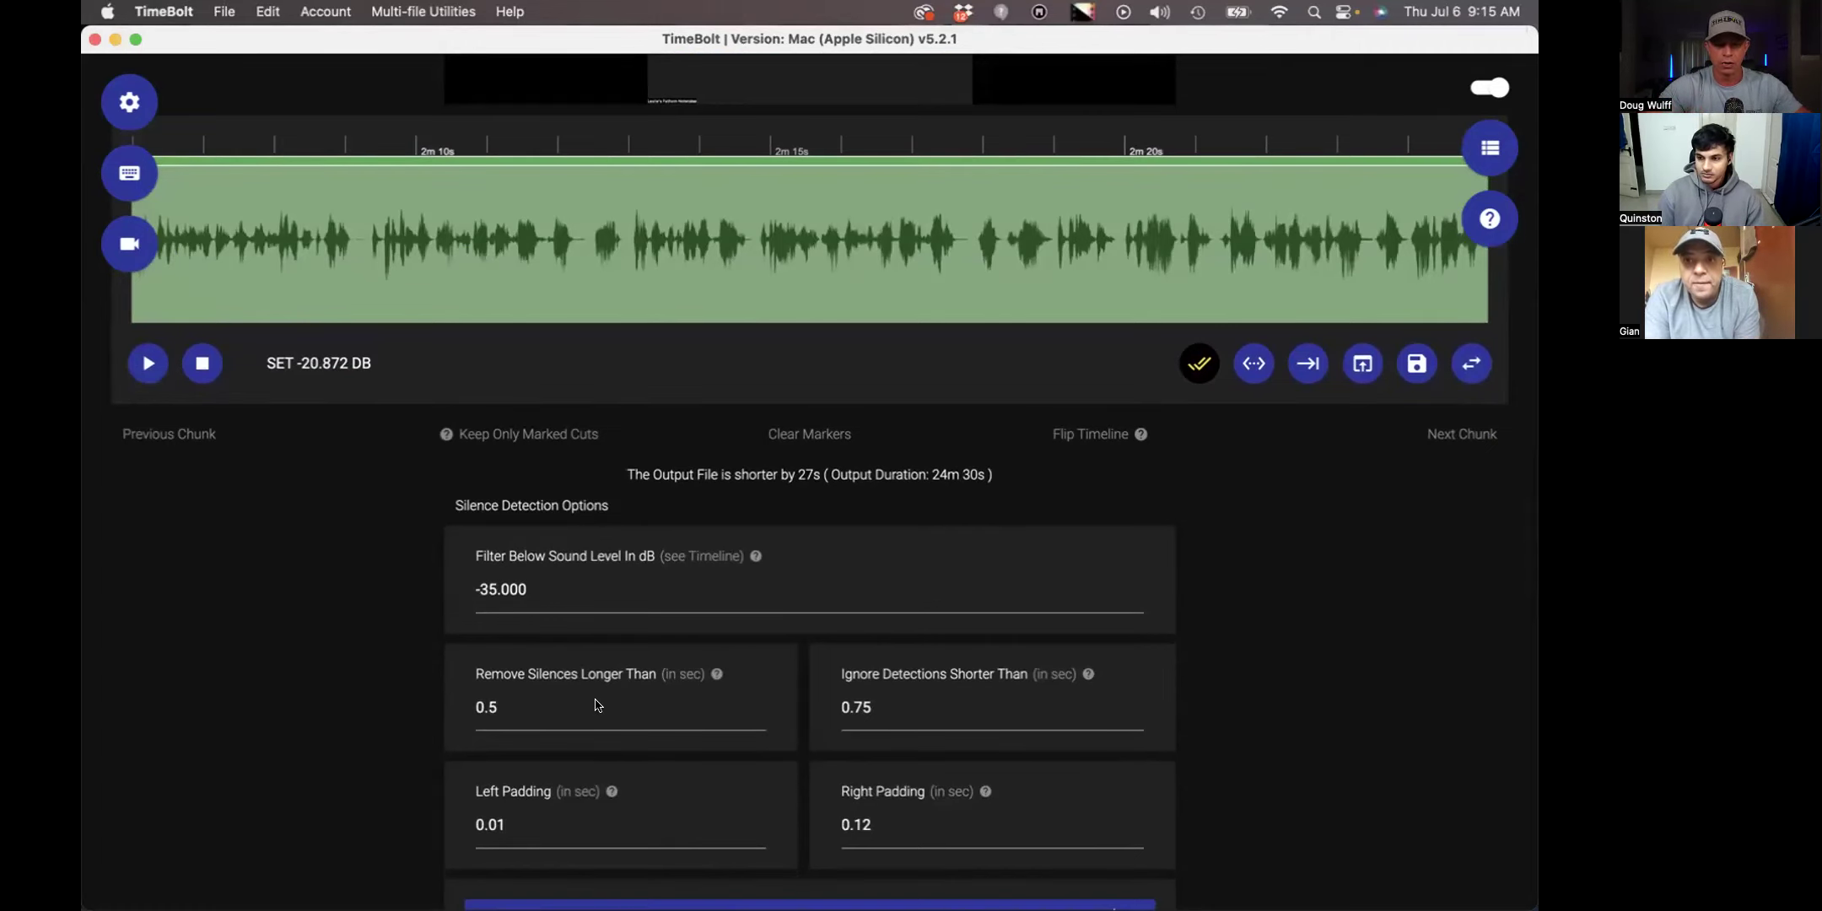
{"action": "left_click", "coordinate": [594, 698]}
{"action": "left_click", "coordinate": [593, 697]}
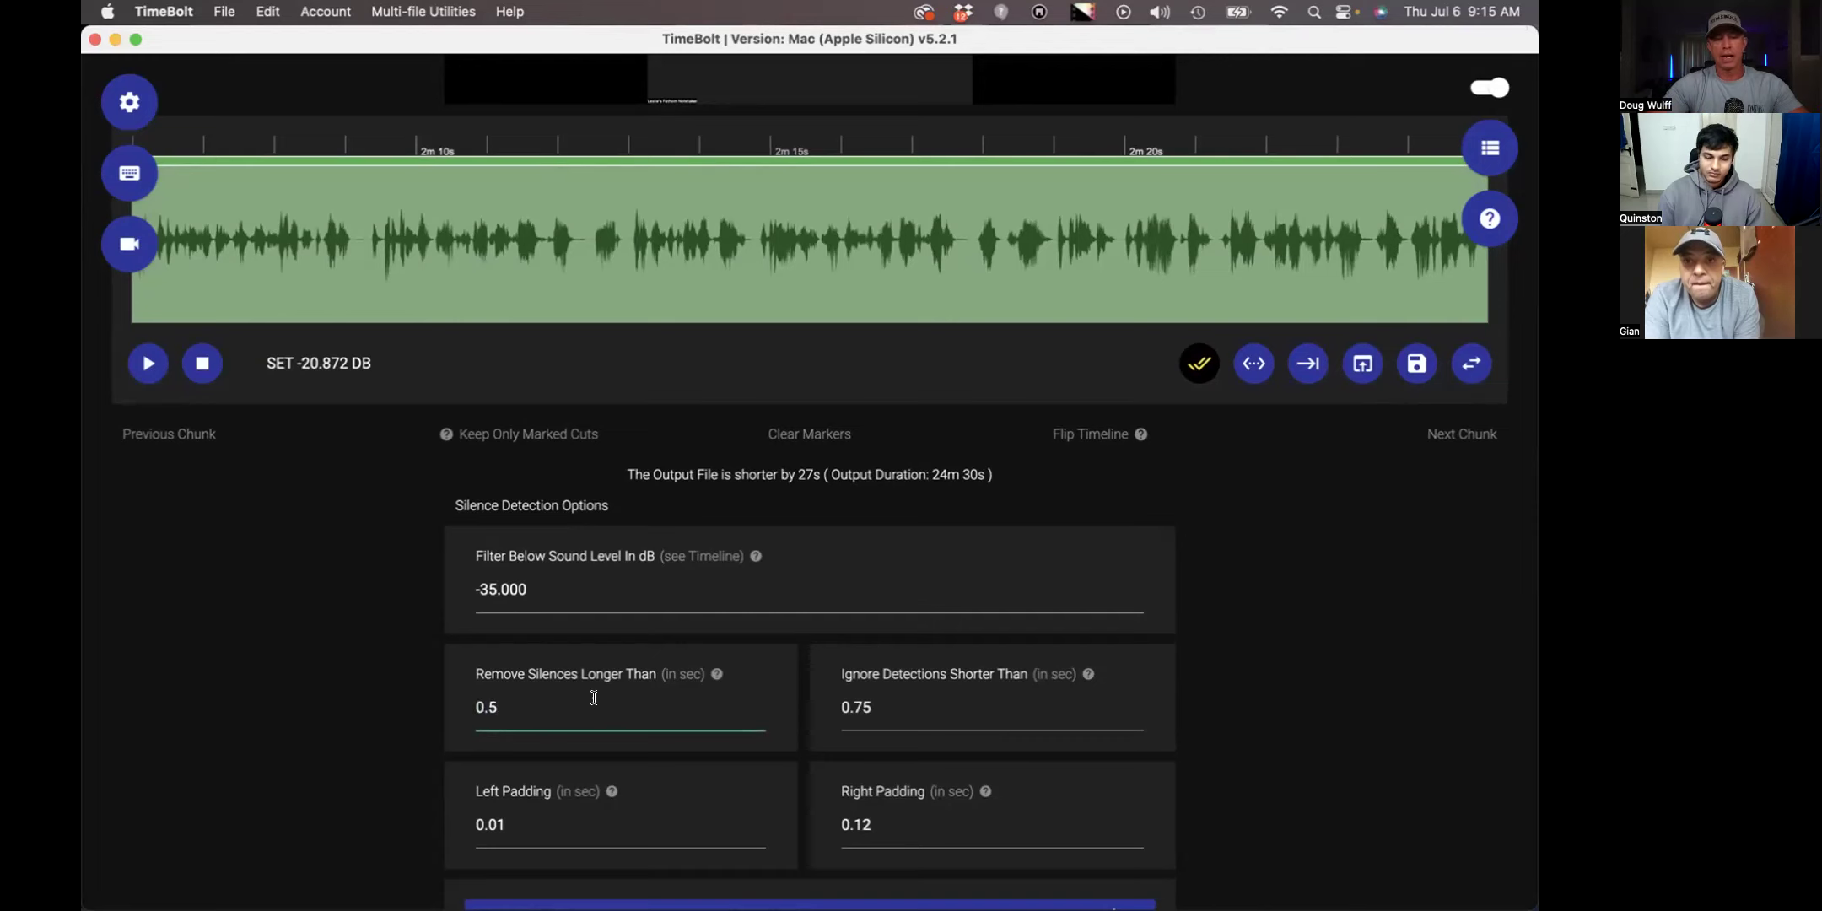
{"action": "scroll", "coordinate": [593, 697], "scroll_direction": "up", "scroll_amount": 2}
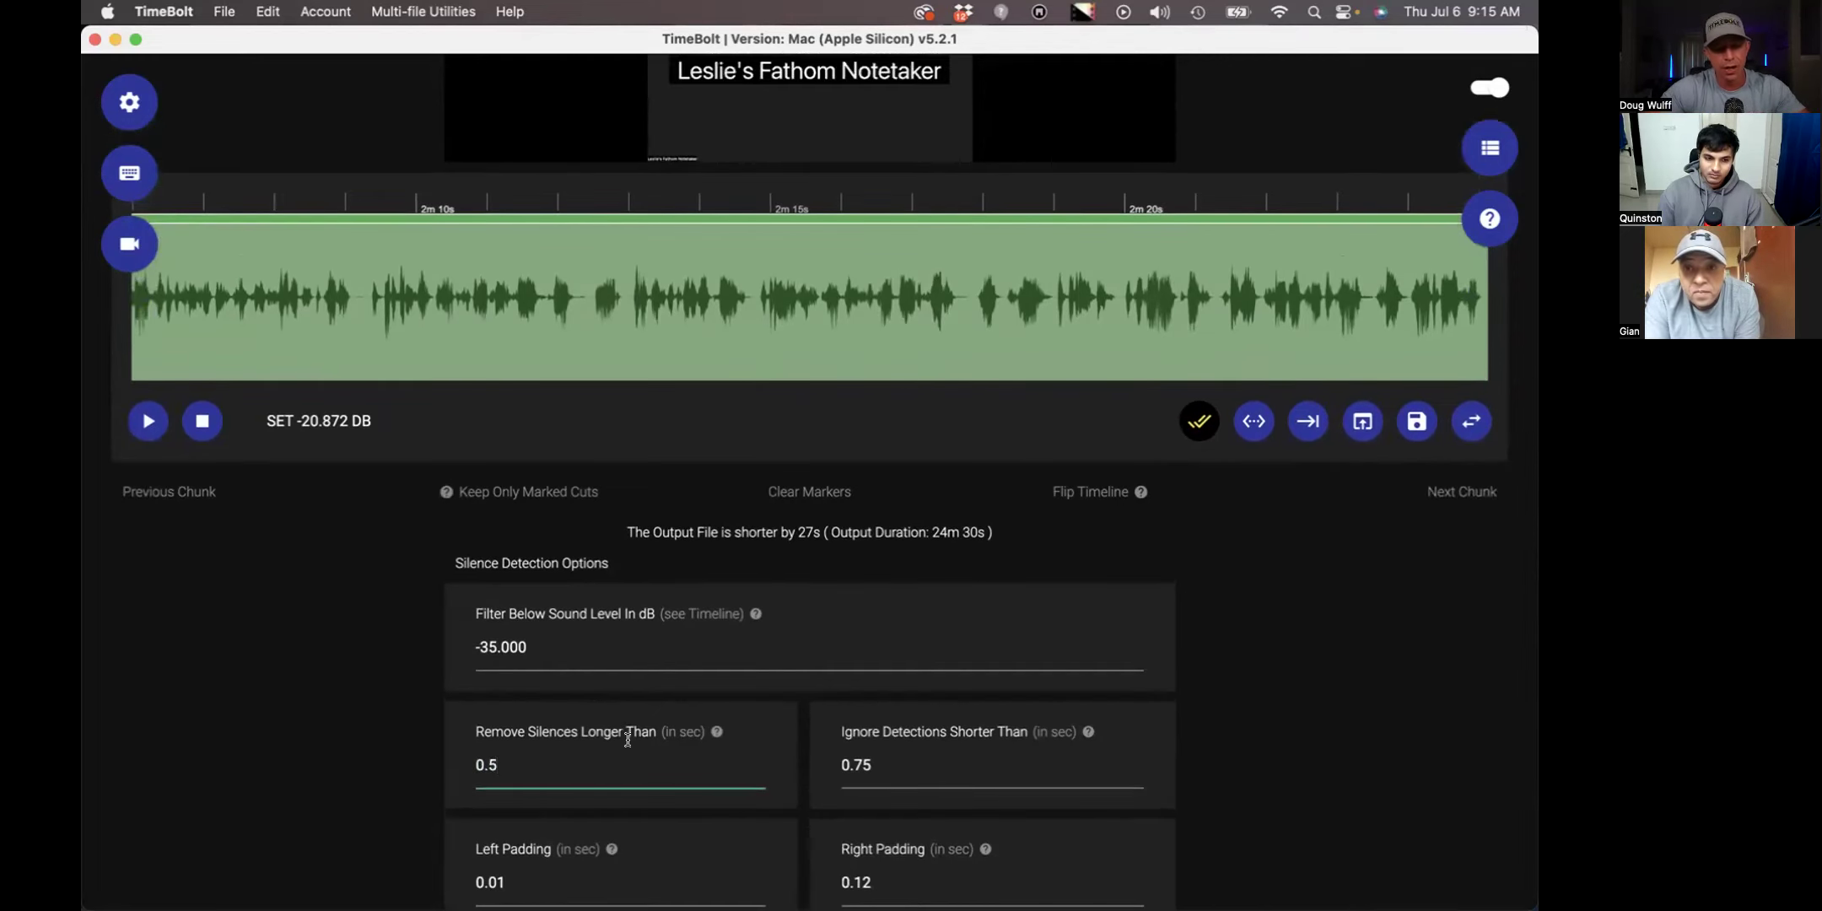
{"action": "key", "text": "BackSpace"}
{"action": "key", "text": "BackSpace"}
{"action": "type", "text": ".2"}
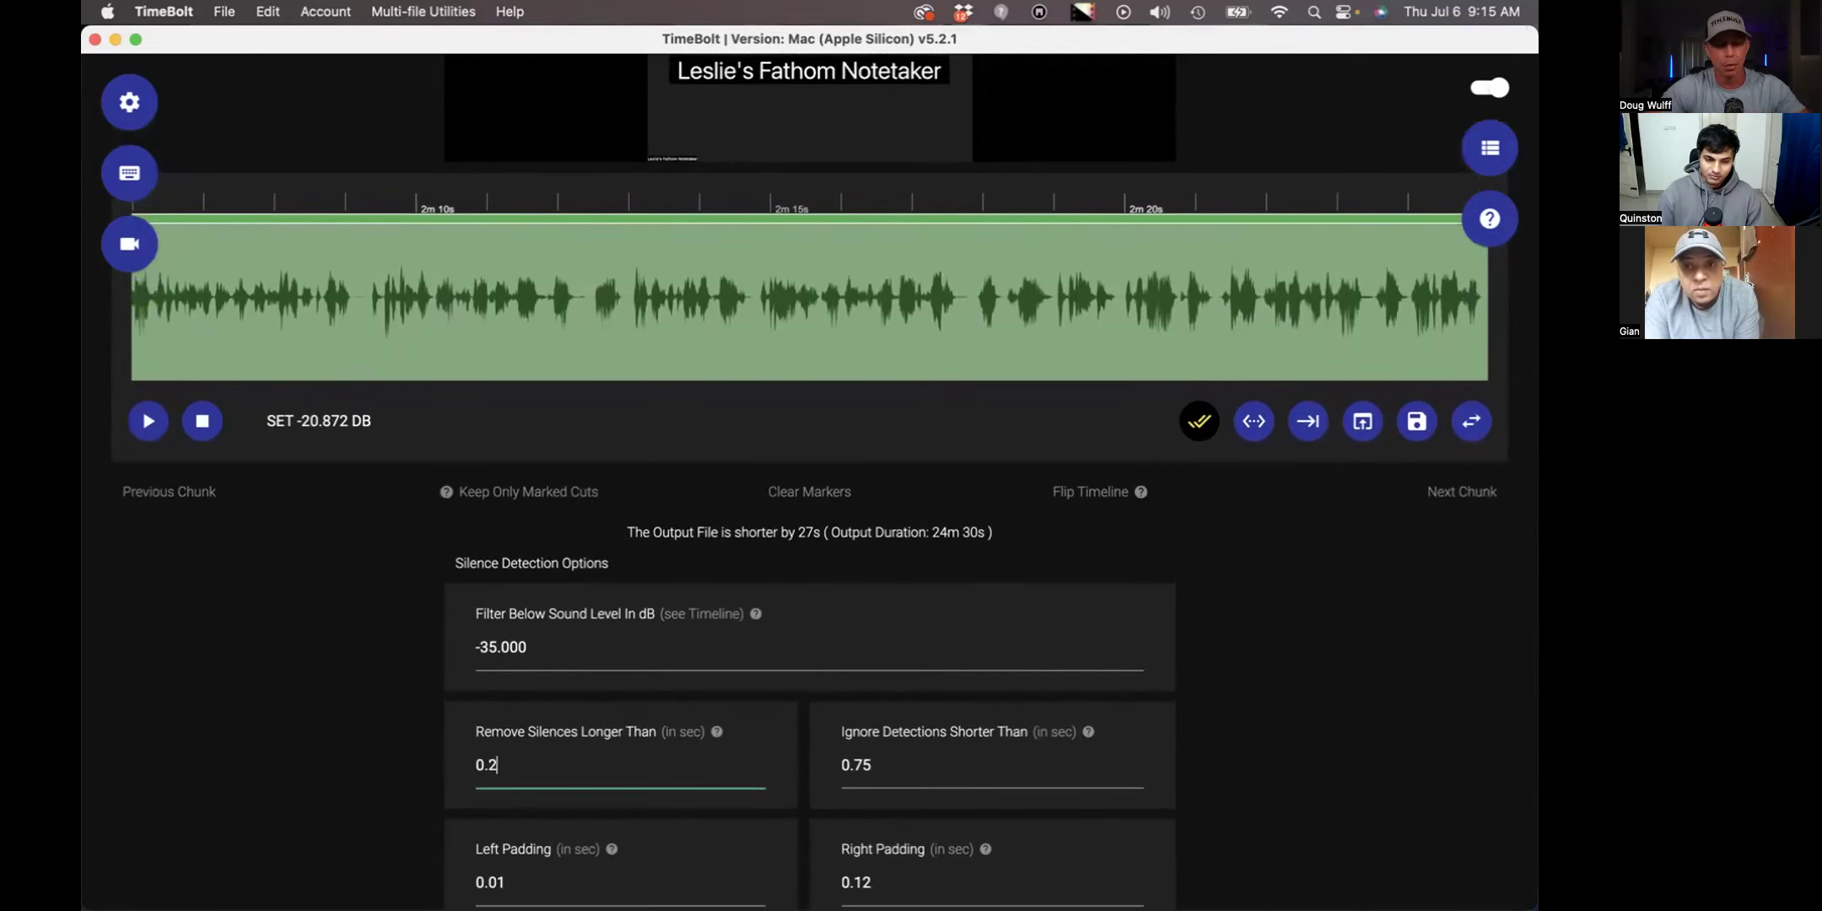
{"action": "scroll", "coordinate": [753, 738], "scroll_direction": "down", "scroll_amount": 4}
{"action": "scroll", "coordinate": [753, 738], "scroll_direction": "down", "scroll_amount": 3}
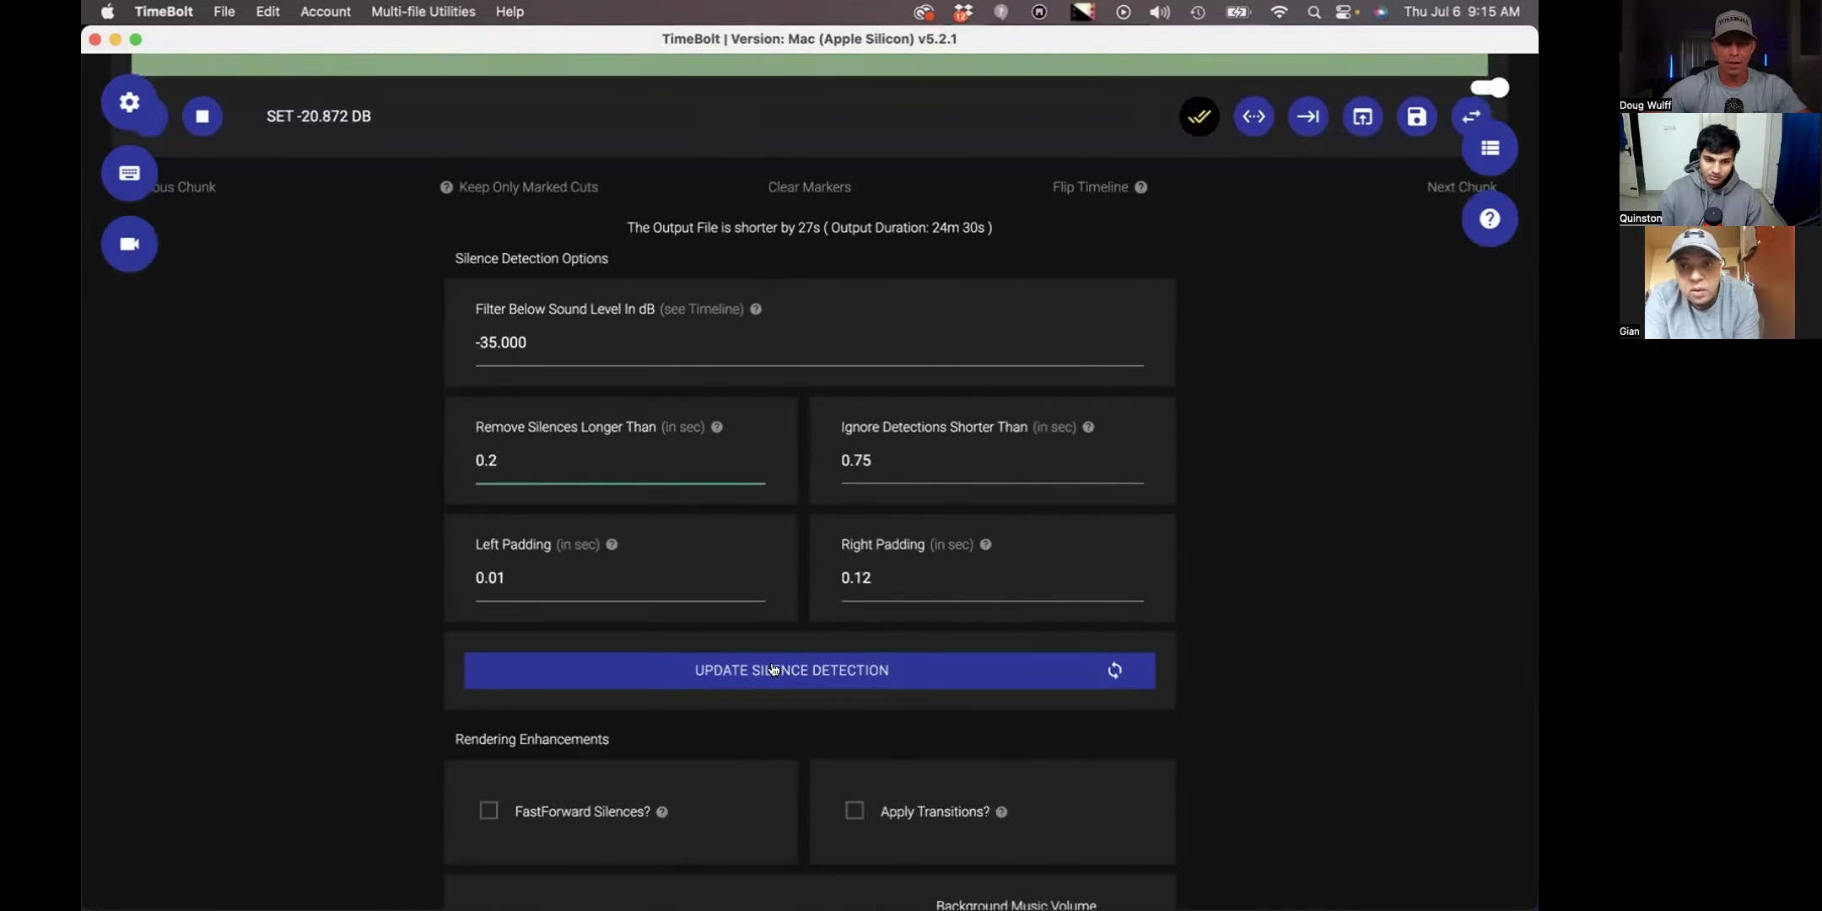
{"action": "left_click", "coordinate": [773, 669]}
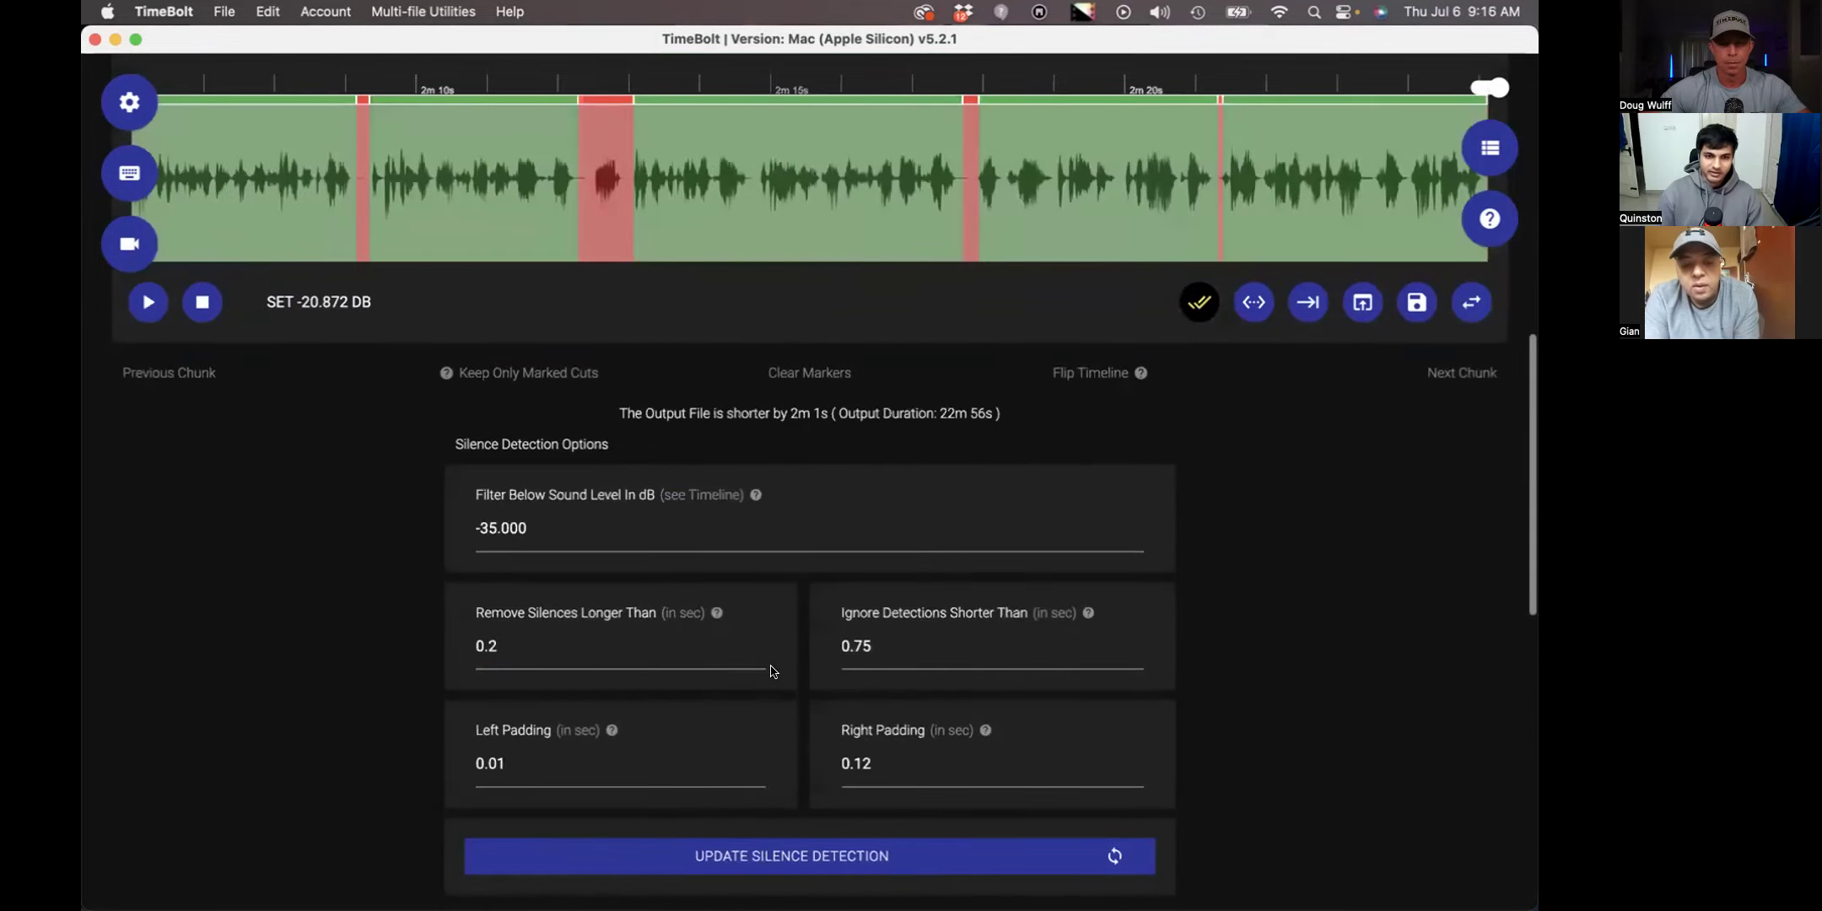
- Examine the updated cuts in the first 25 s of the timeline and sample the sound level before the 5 s mark
{"action": "scroll", "coordinate": [687, 244], "scroll_direction": "left", "scroll_amount": 15}
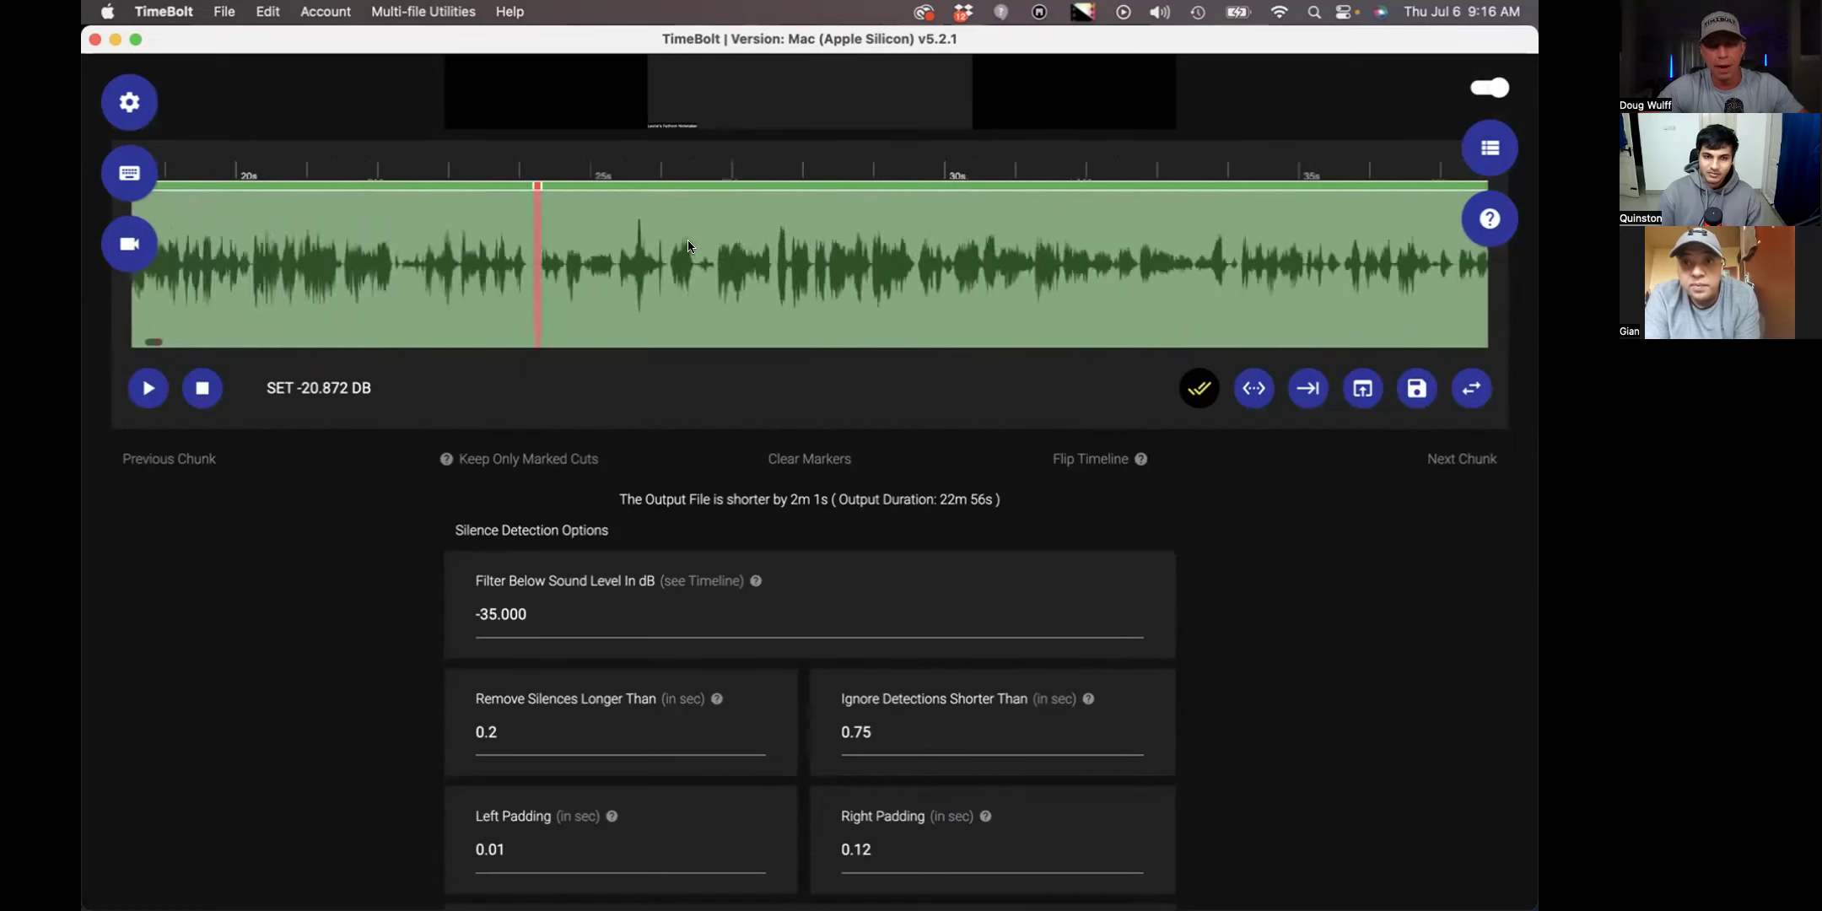
{"action": "left_click", "coordinate": [322, 271]}
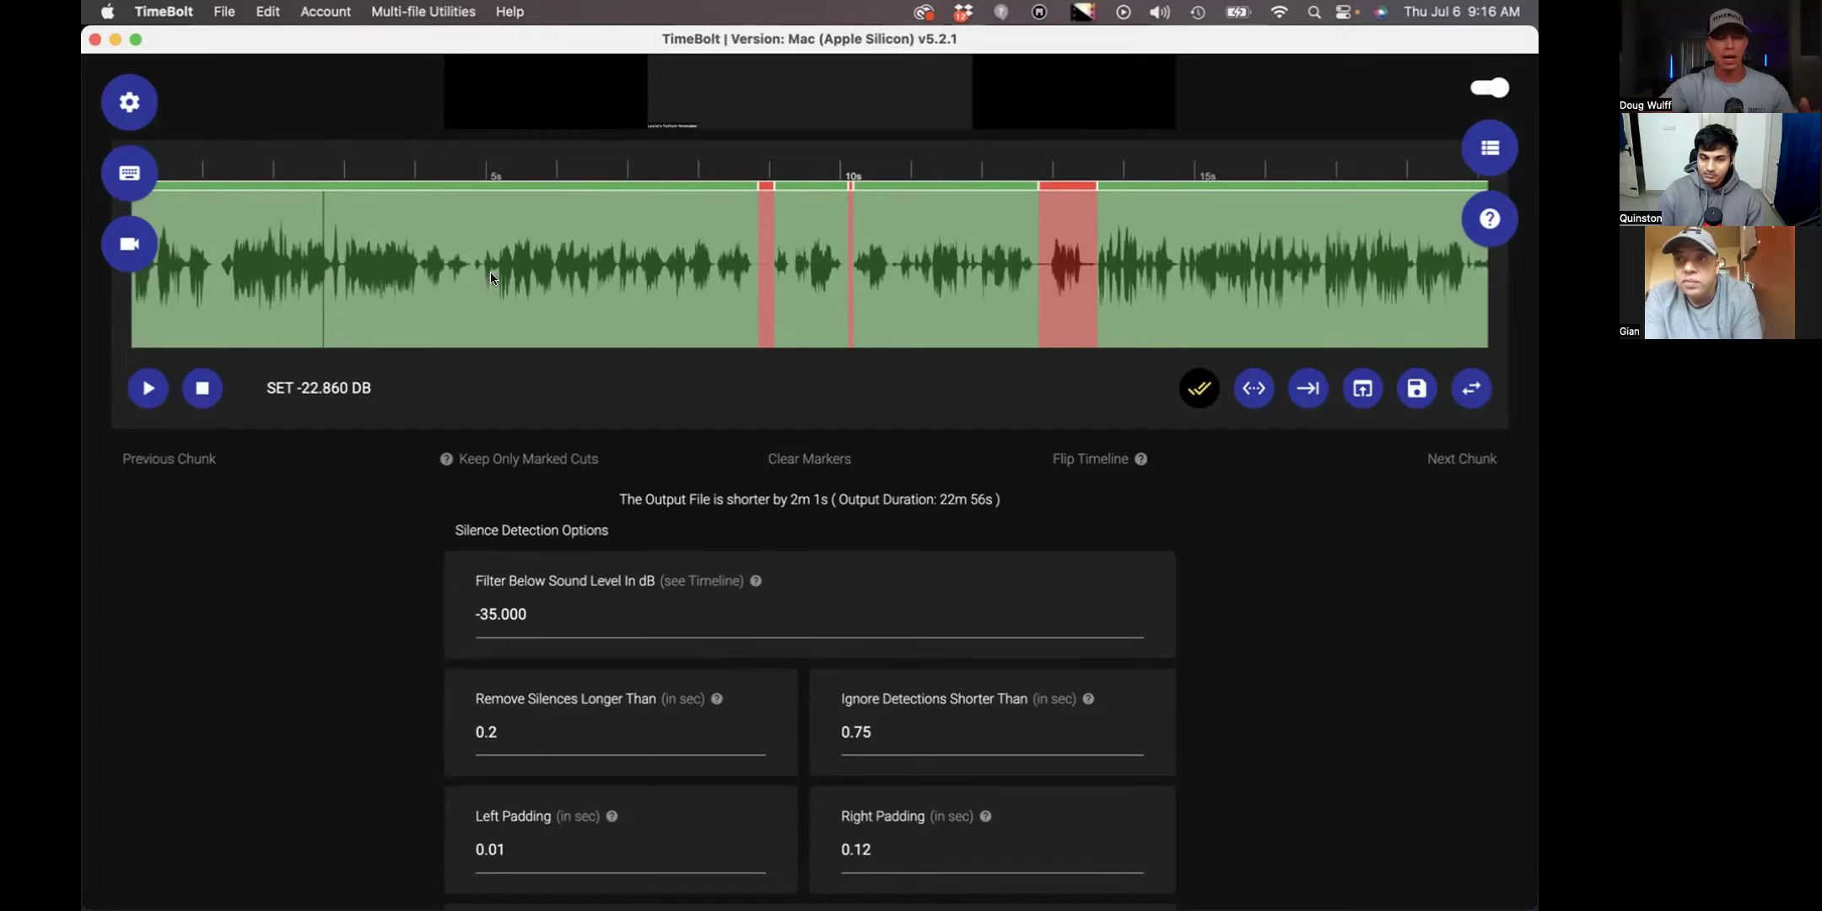
{"action": "scroll", "coordinate": [523, 273], "scroll_direction": "right", "scroll_amount": 5}
{"action": "scroll", "coordinate": [738, 287], "scroll_direction": "up", "scroll_amount": 5}
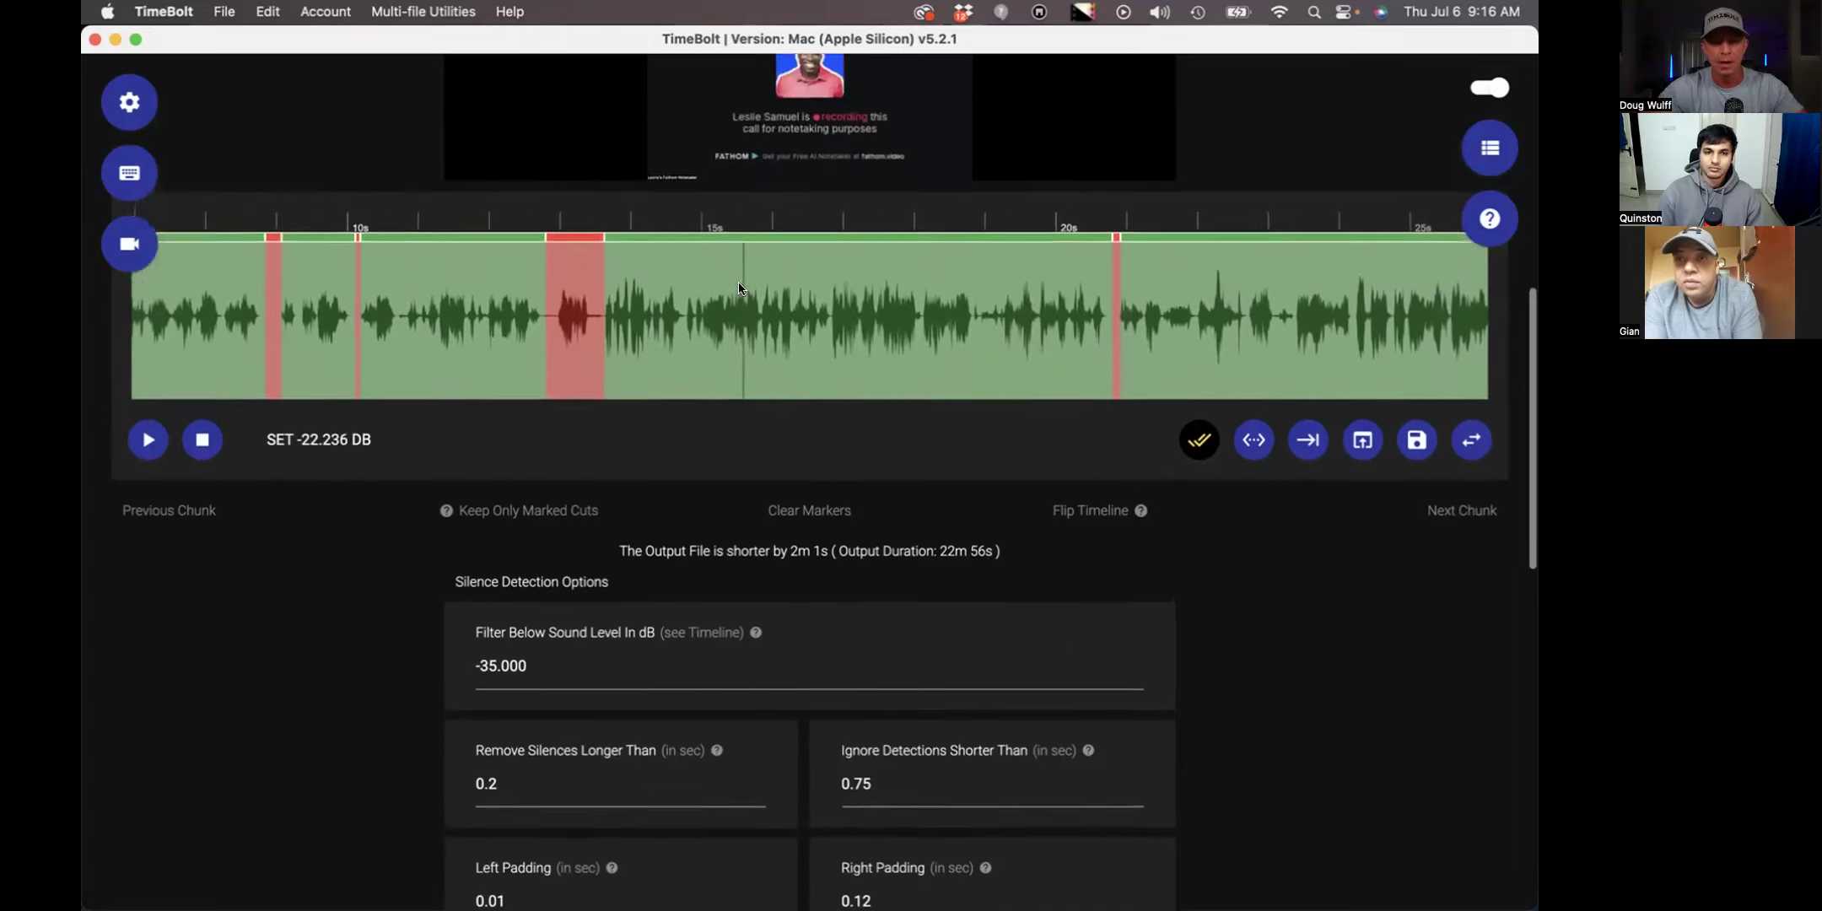
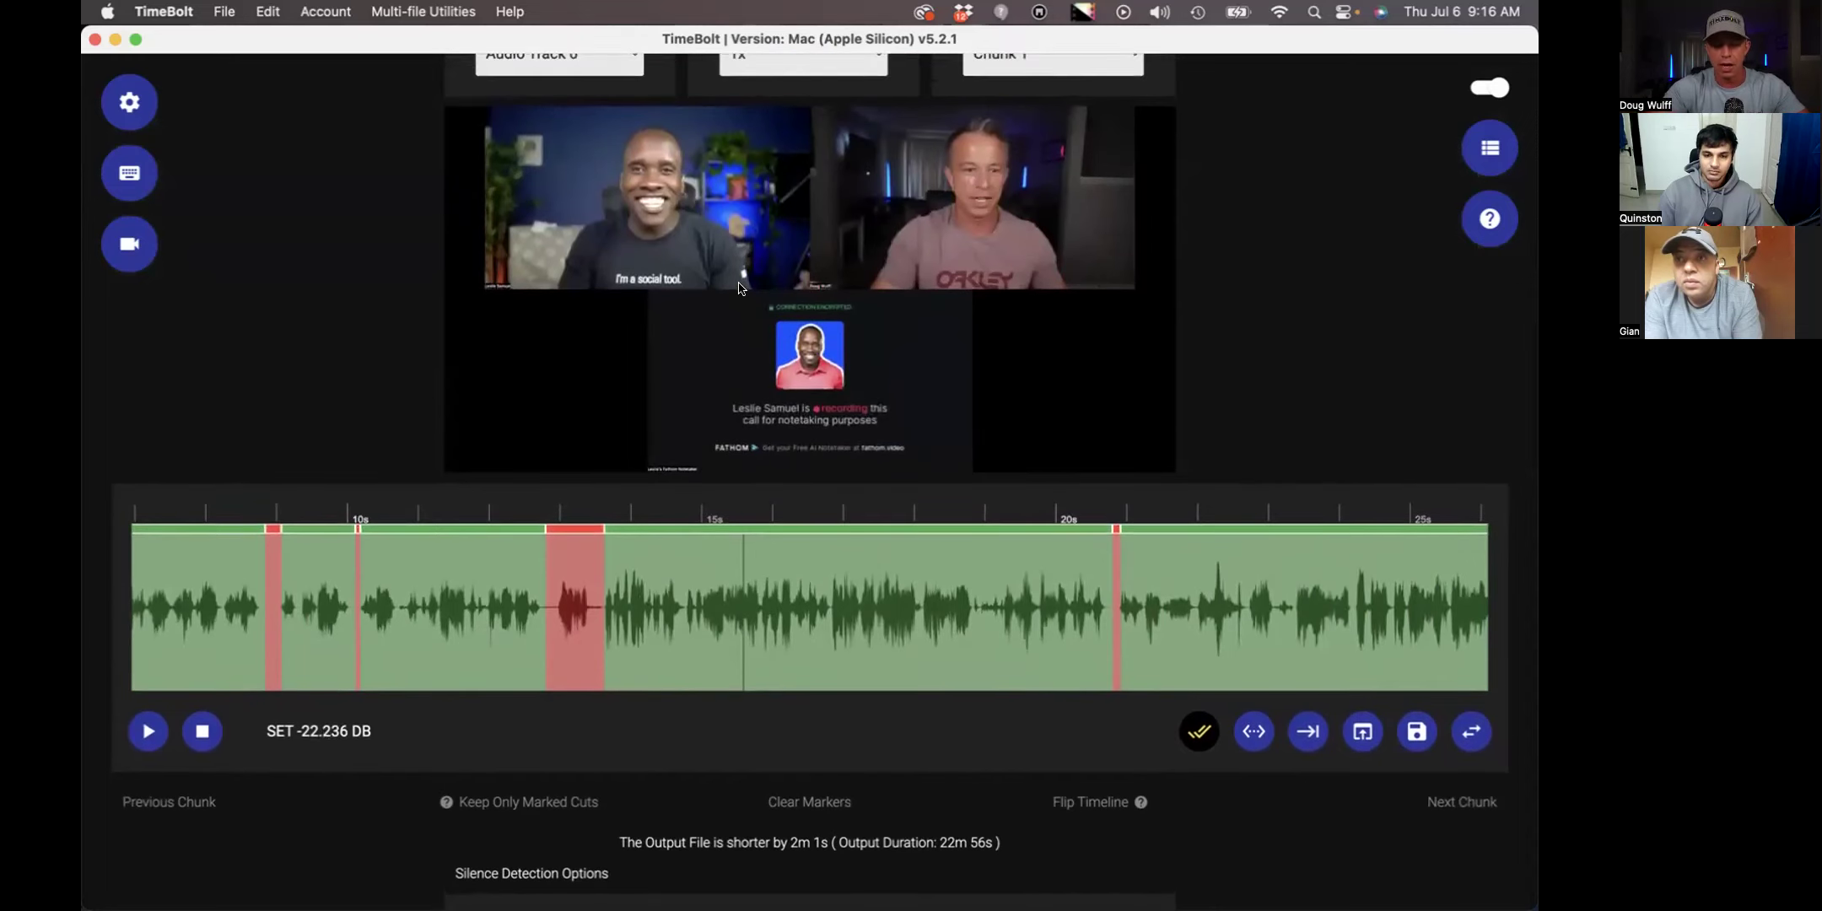
- Set the preview playback rate to 1.5x
{"action": "scroll", "coordinate": [738, 289], "scroll_direction": "up", "scroll_amount": 5}
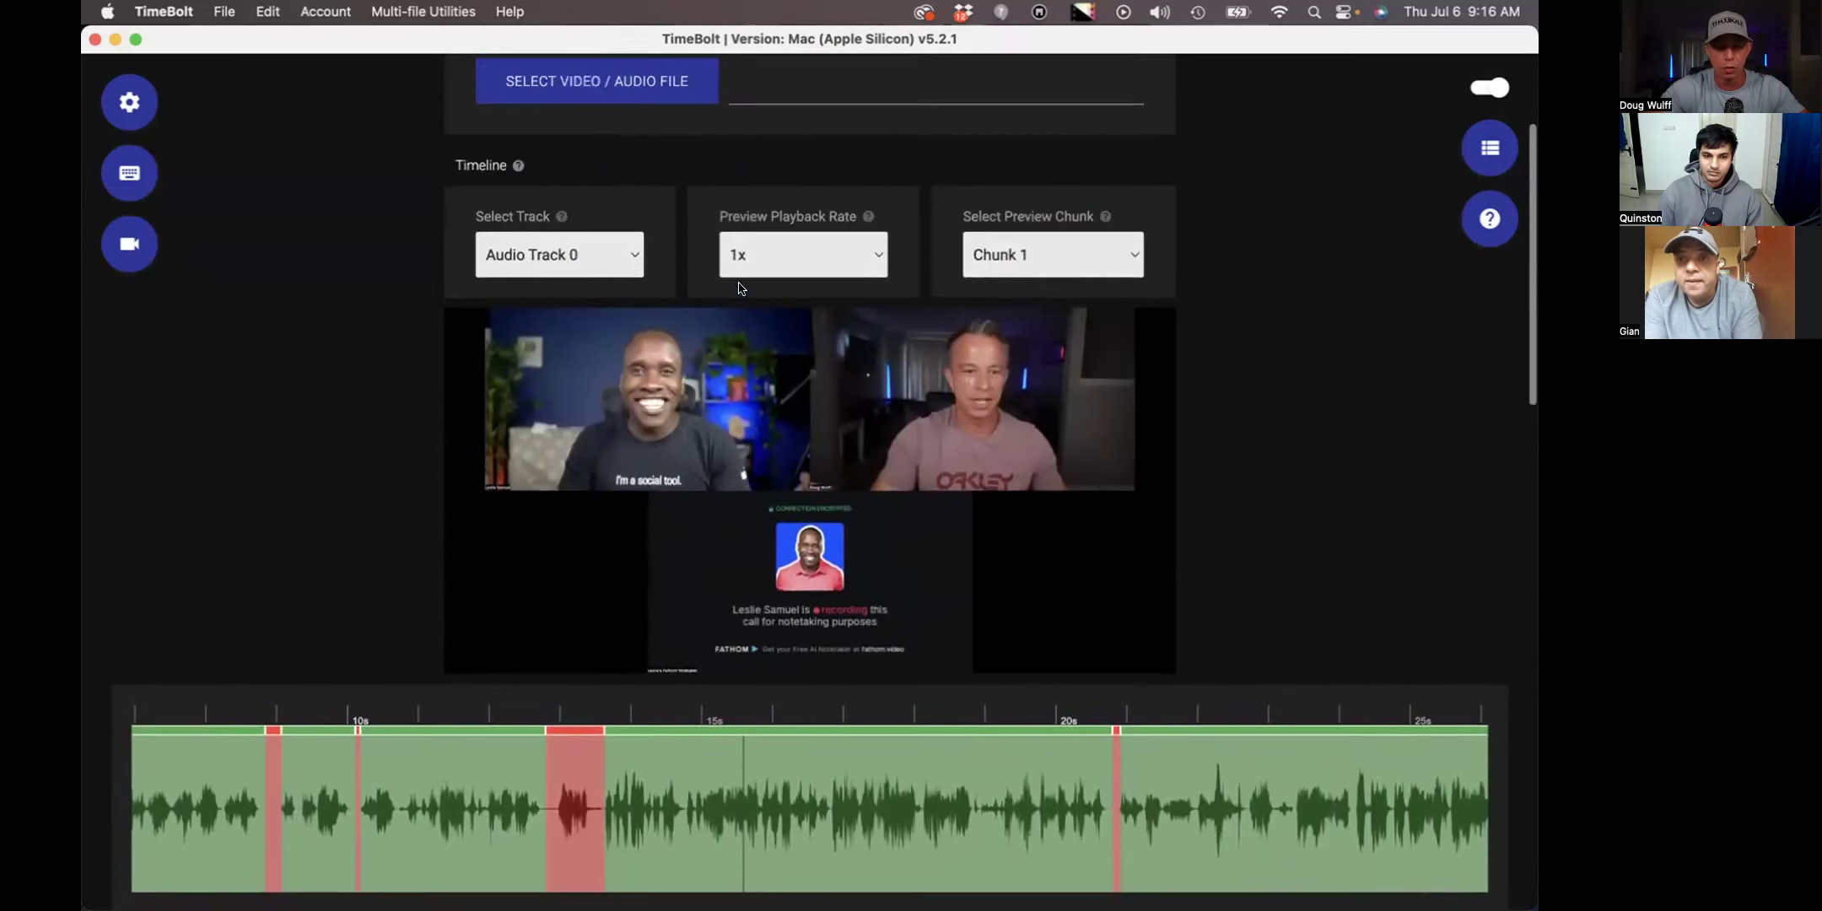
{"action": "left_click", "coordinate": [831, 262]}
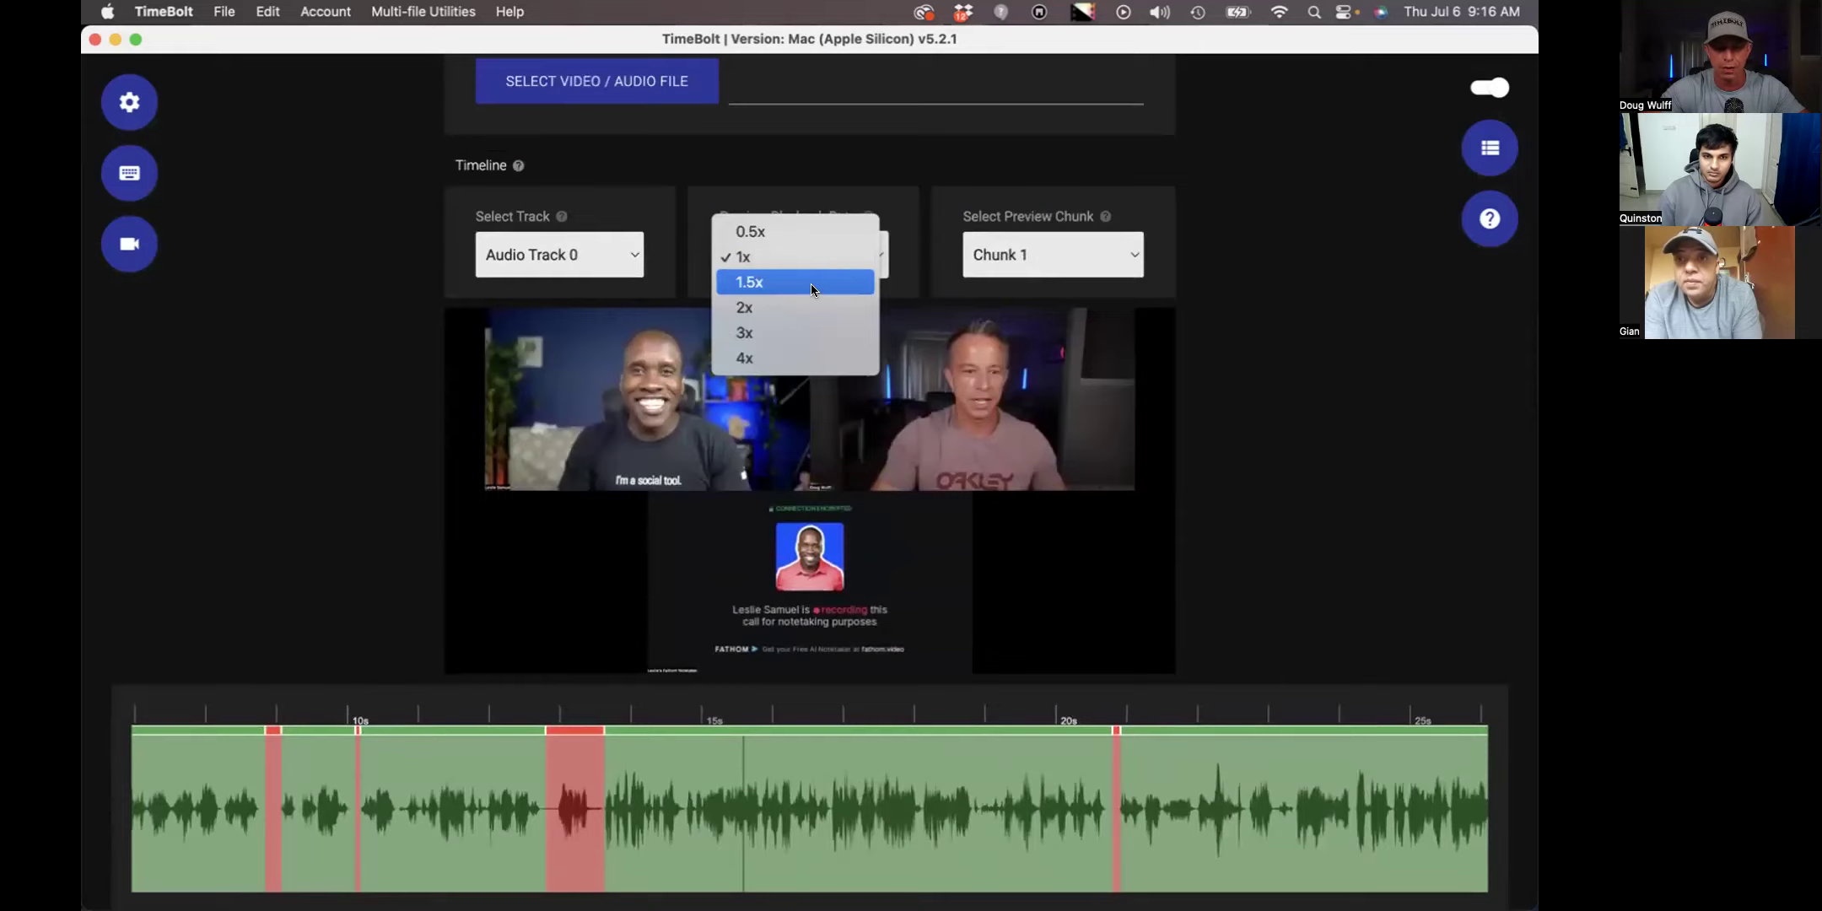
{"action": "left_click", "coordinate": [809, 283]}
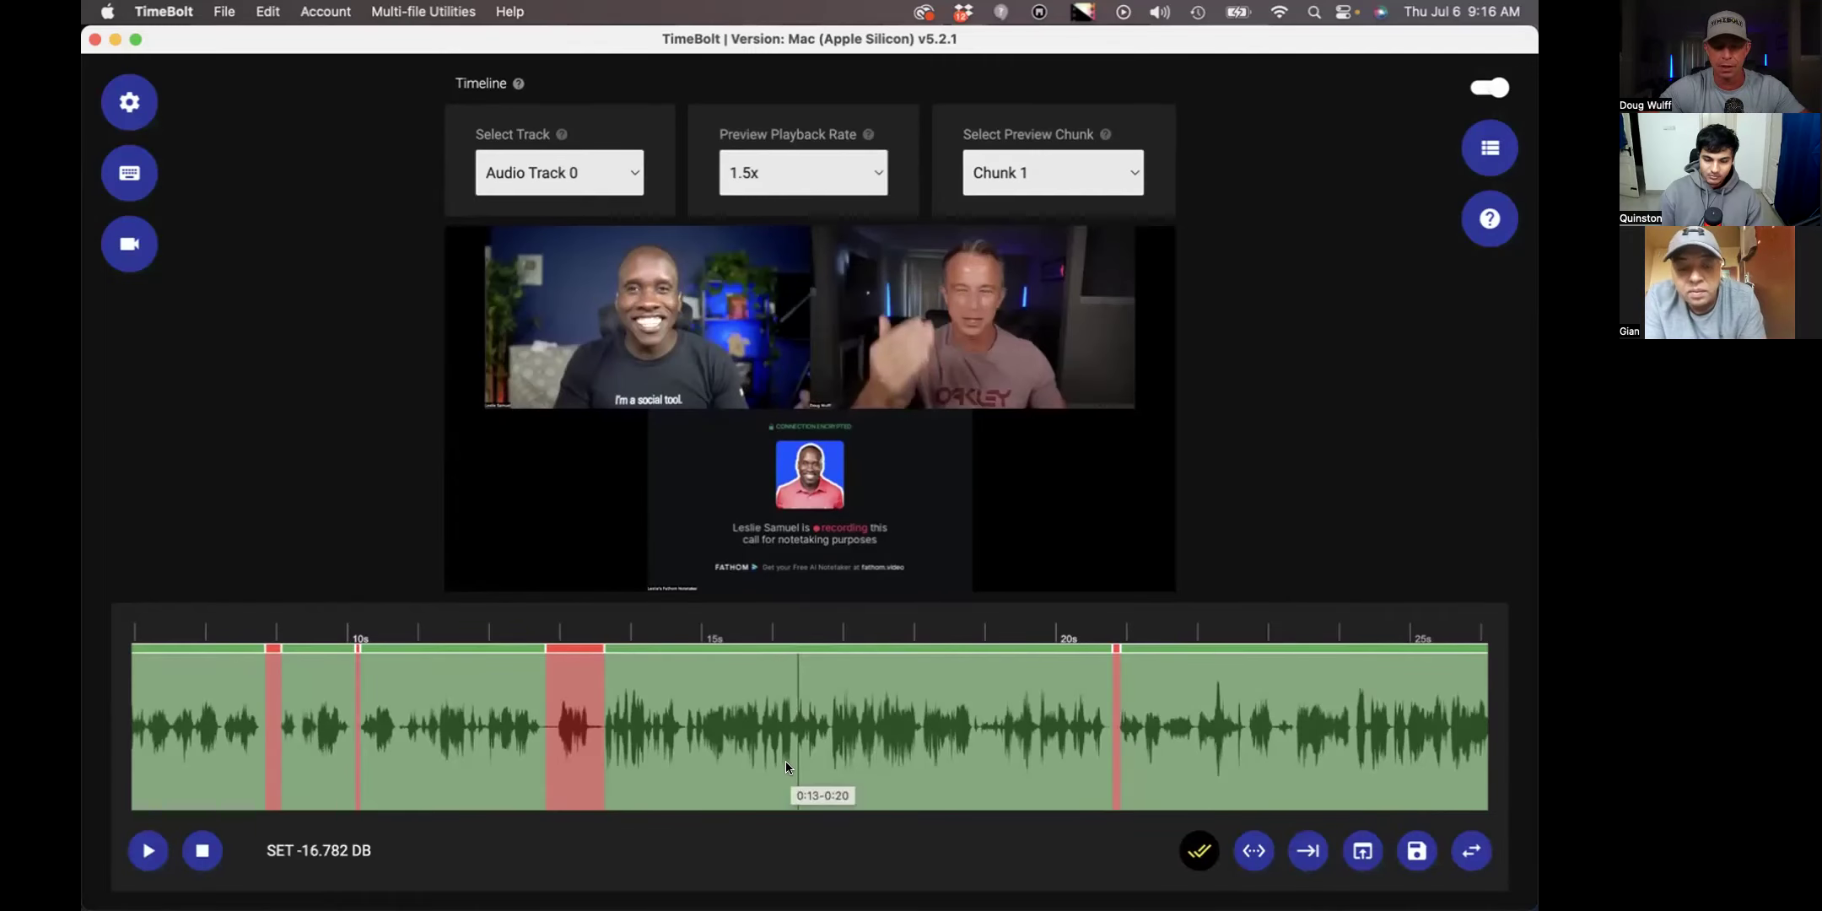
- Play the preview from the kept segment after 15 s, pause it just past 35 s, and resume playback
{"action": "key", "text": "space"}
{"action": "key", "text": "space"}
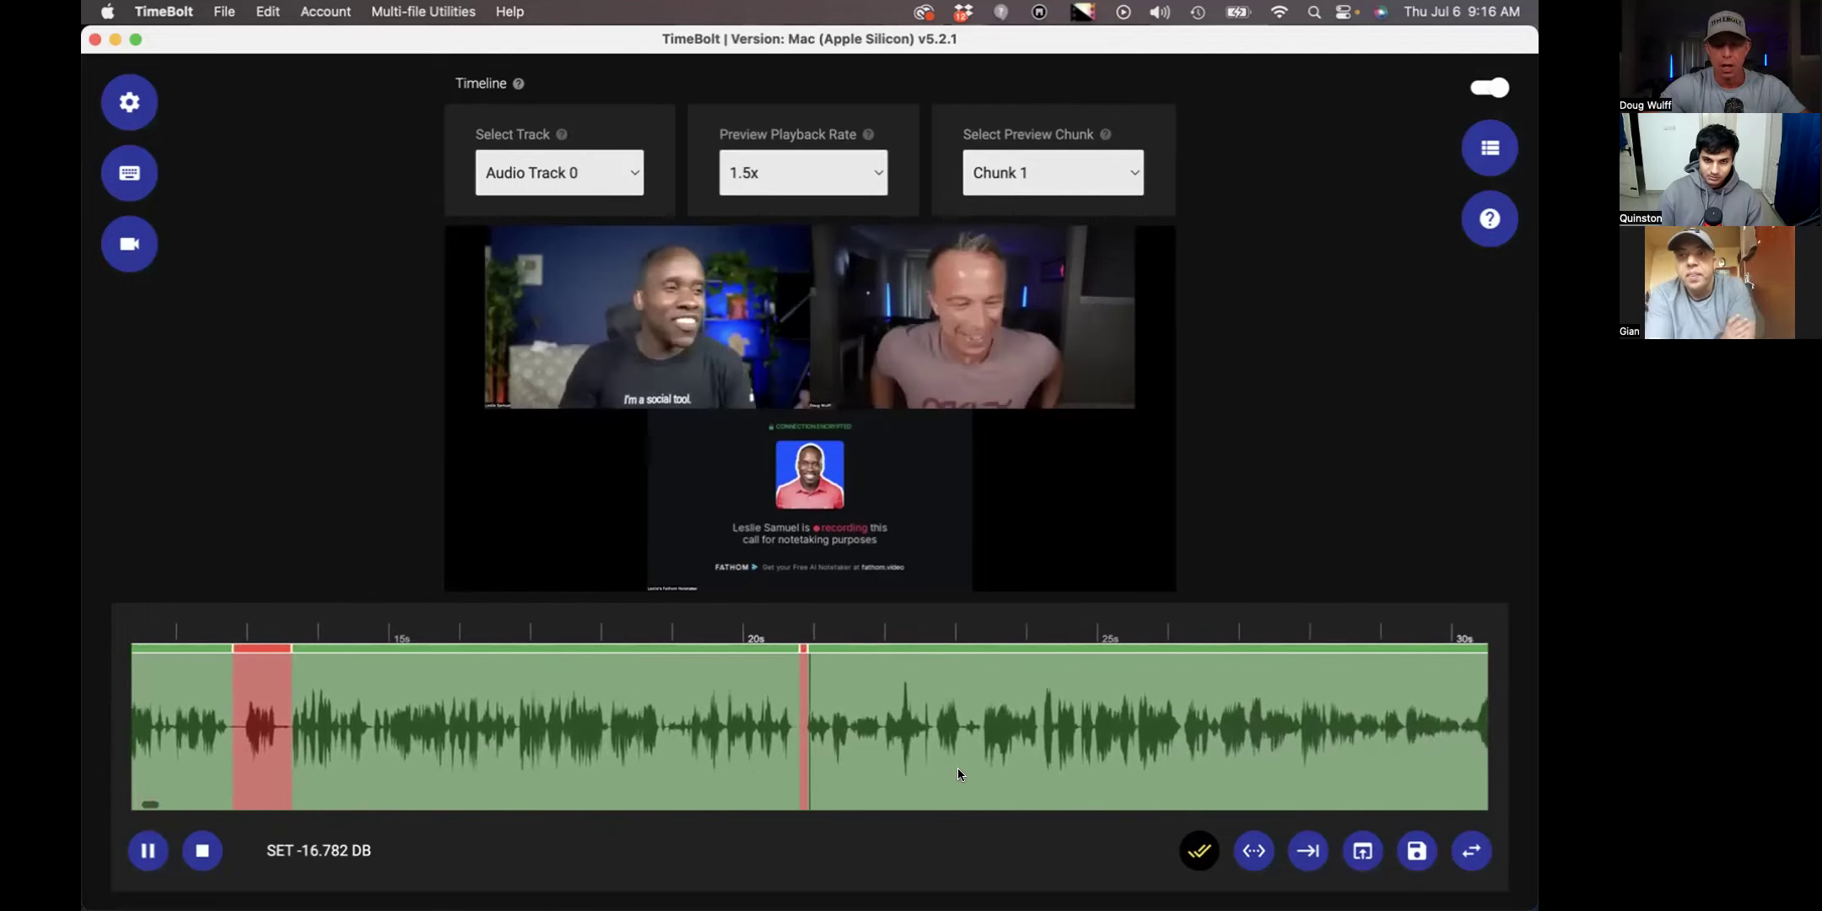
{"action": "key", "text": "space"}
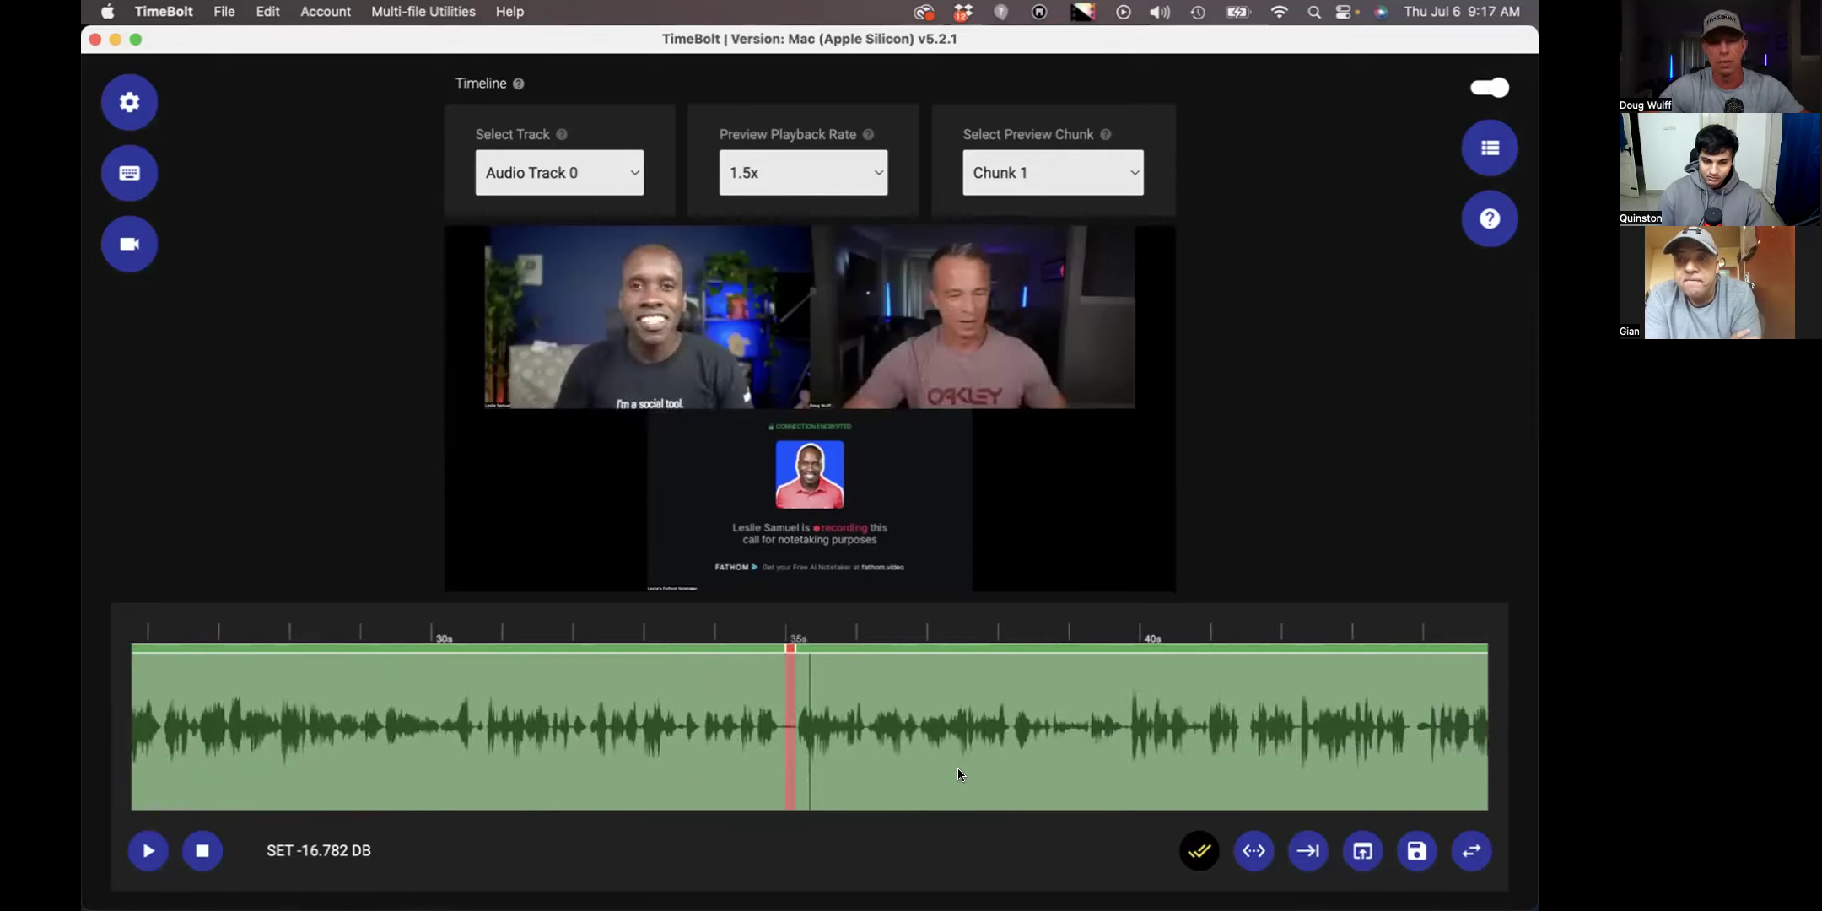
{"action": "key", "text": "space"}
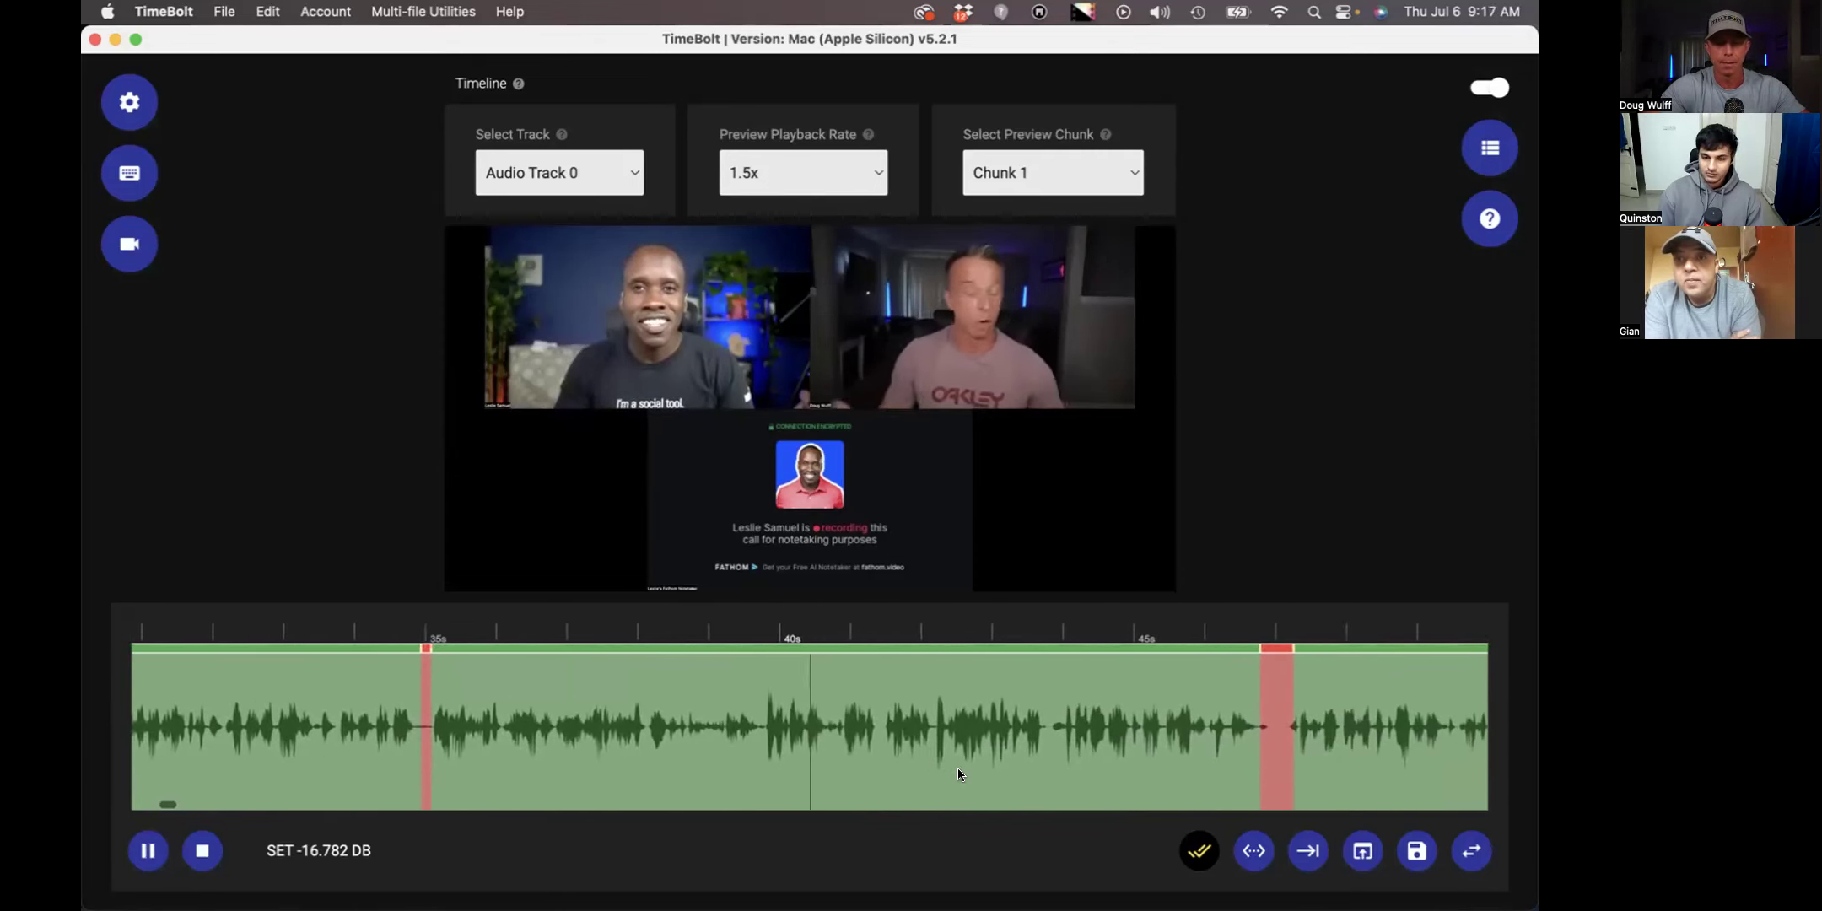
- Pause the preview and mark the 35–47 s segment, resume playback, and mark the 53–55 s segment after pausing again
{"action": "key", "text": "space"}
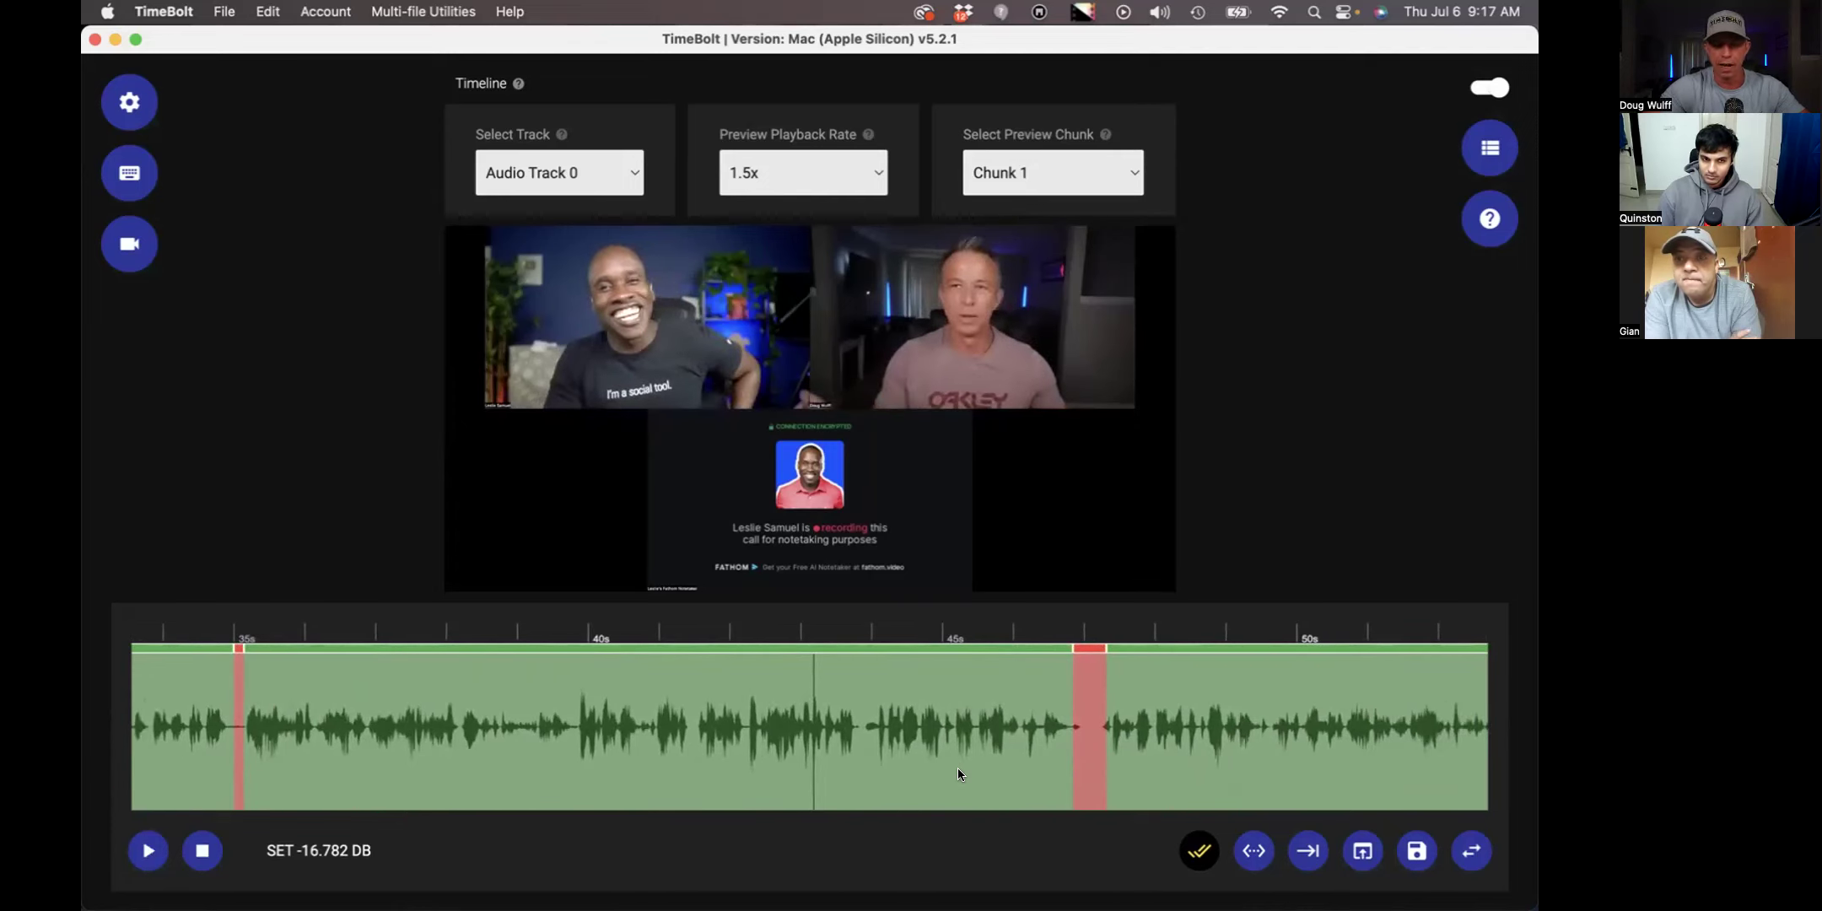
{"action": "key", "text": "Down"}
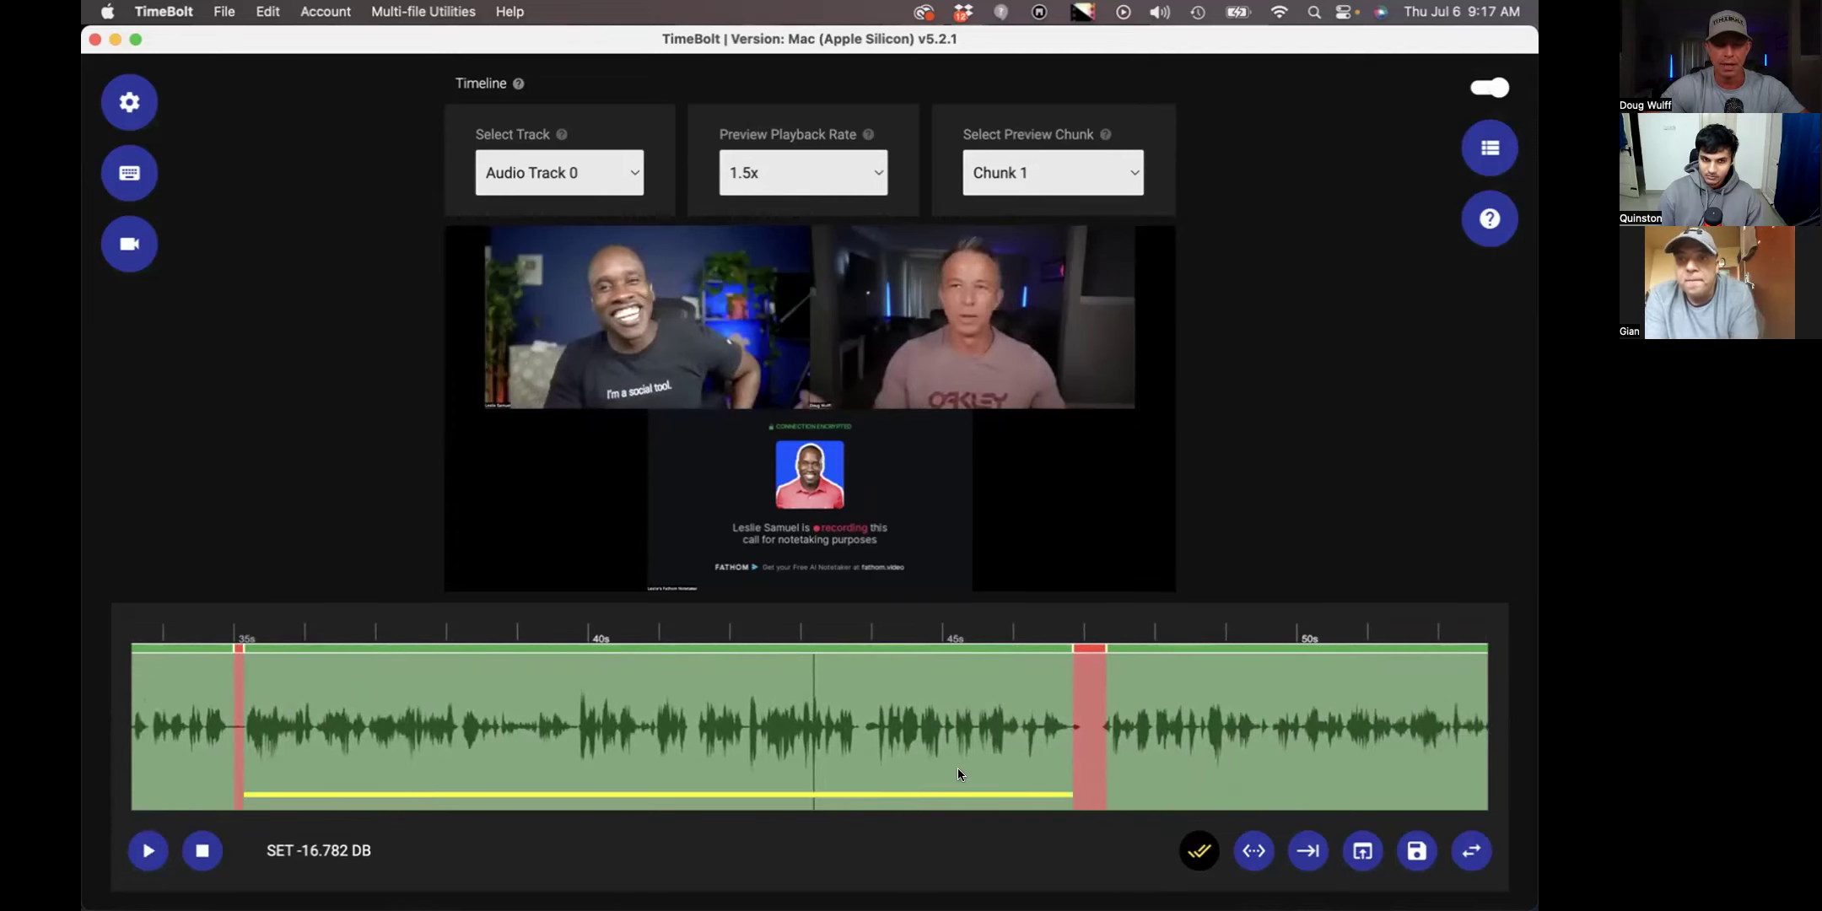
{"action": "scroll", "coordinate": [1043, 741], "scroll_direction": "down", "scroll_amount": 1}
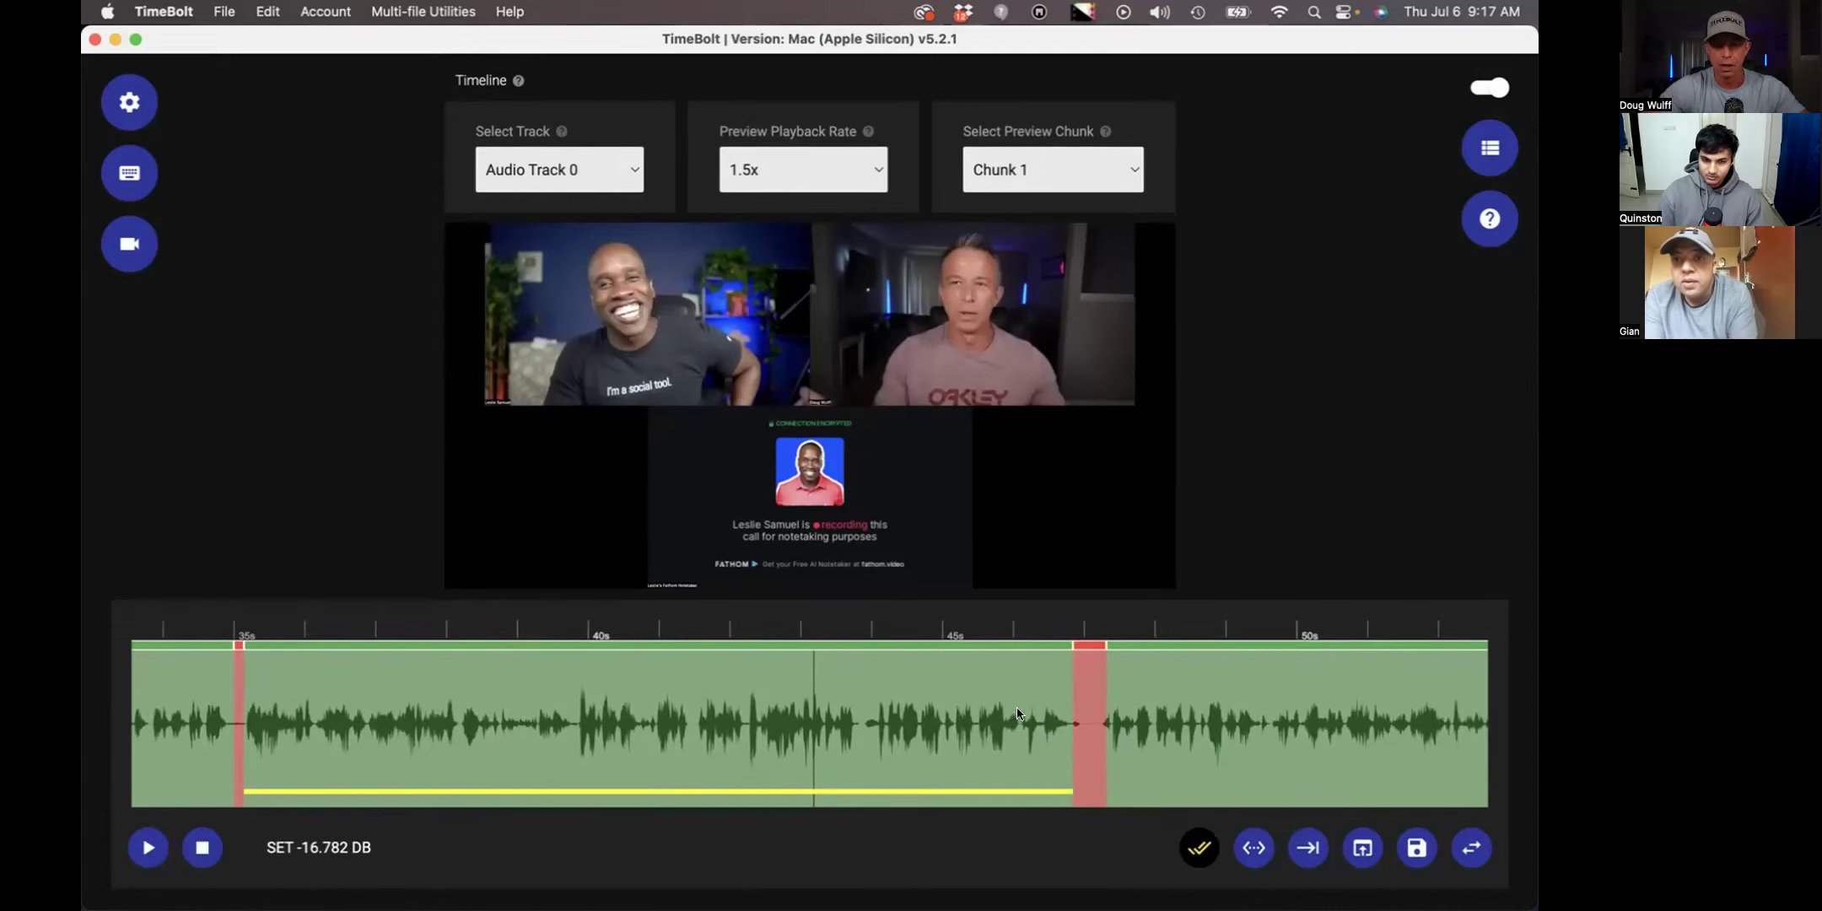
{"action": "key", "text": "space"}
{"action": "left_click", "coordinate": [788, 692]}
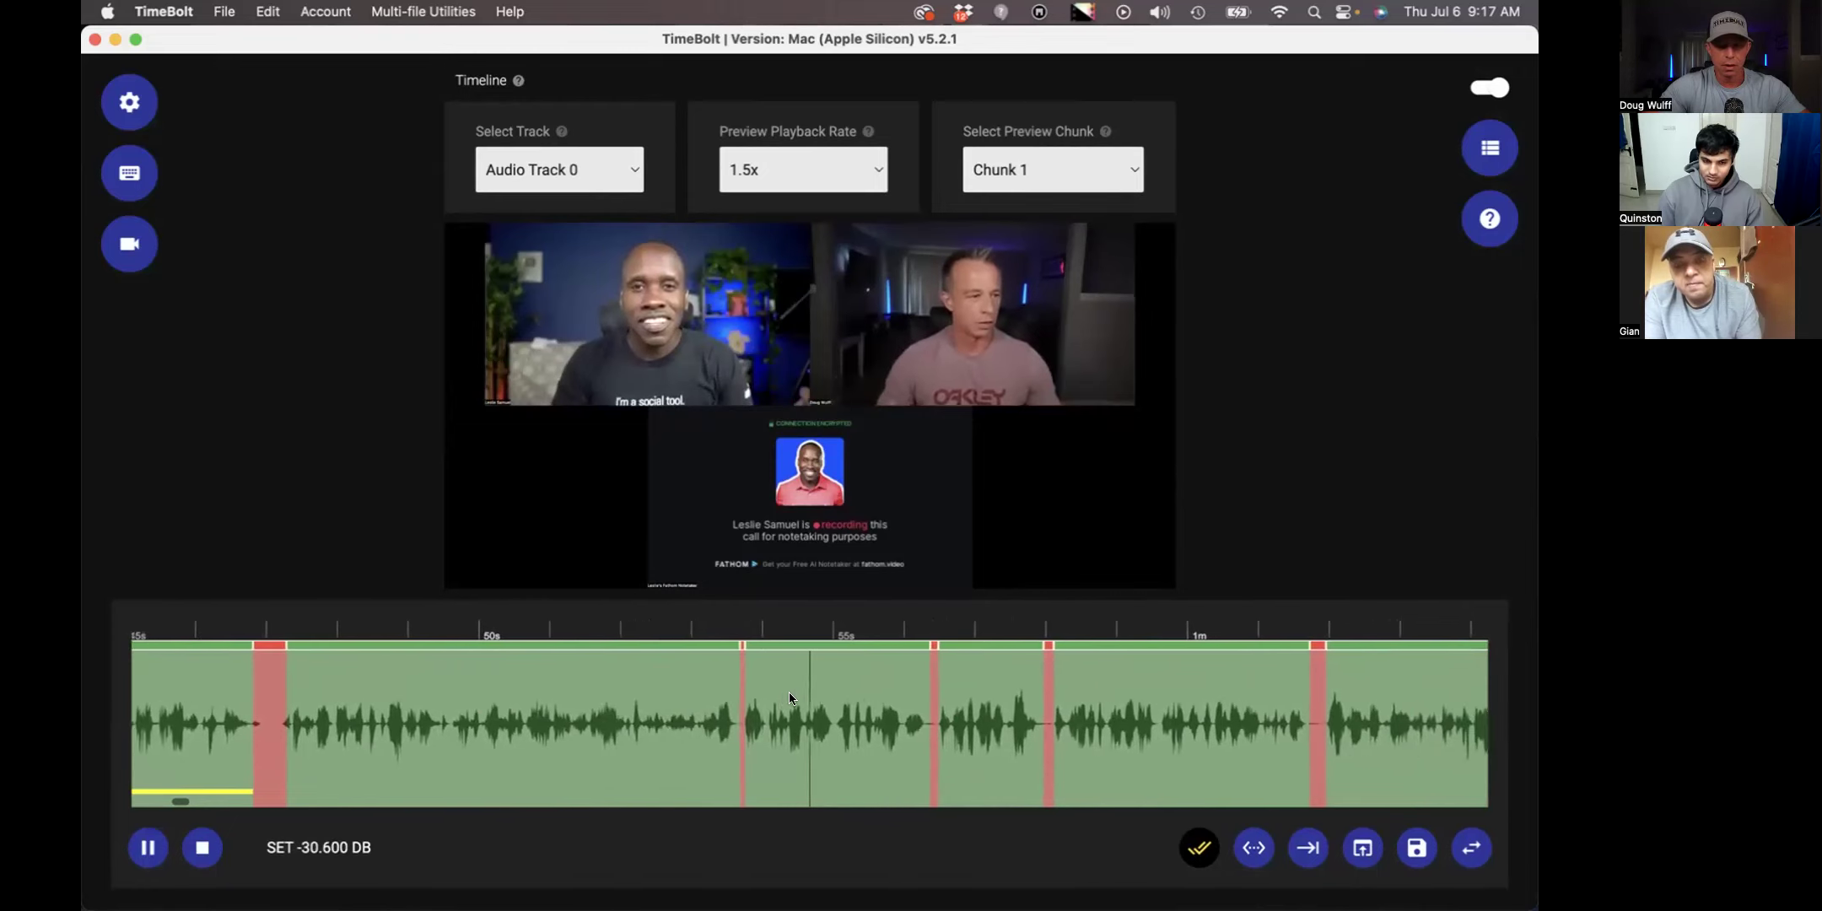
{"action": "key", "text": "space"}
{"action": "scroll", "coordinate": [759, 717], "scroll_direction": "right", "scroll_amount": 5}
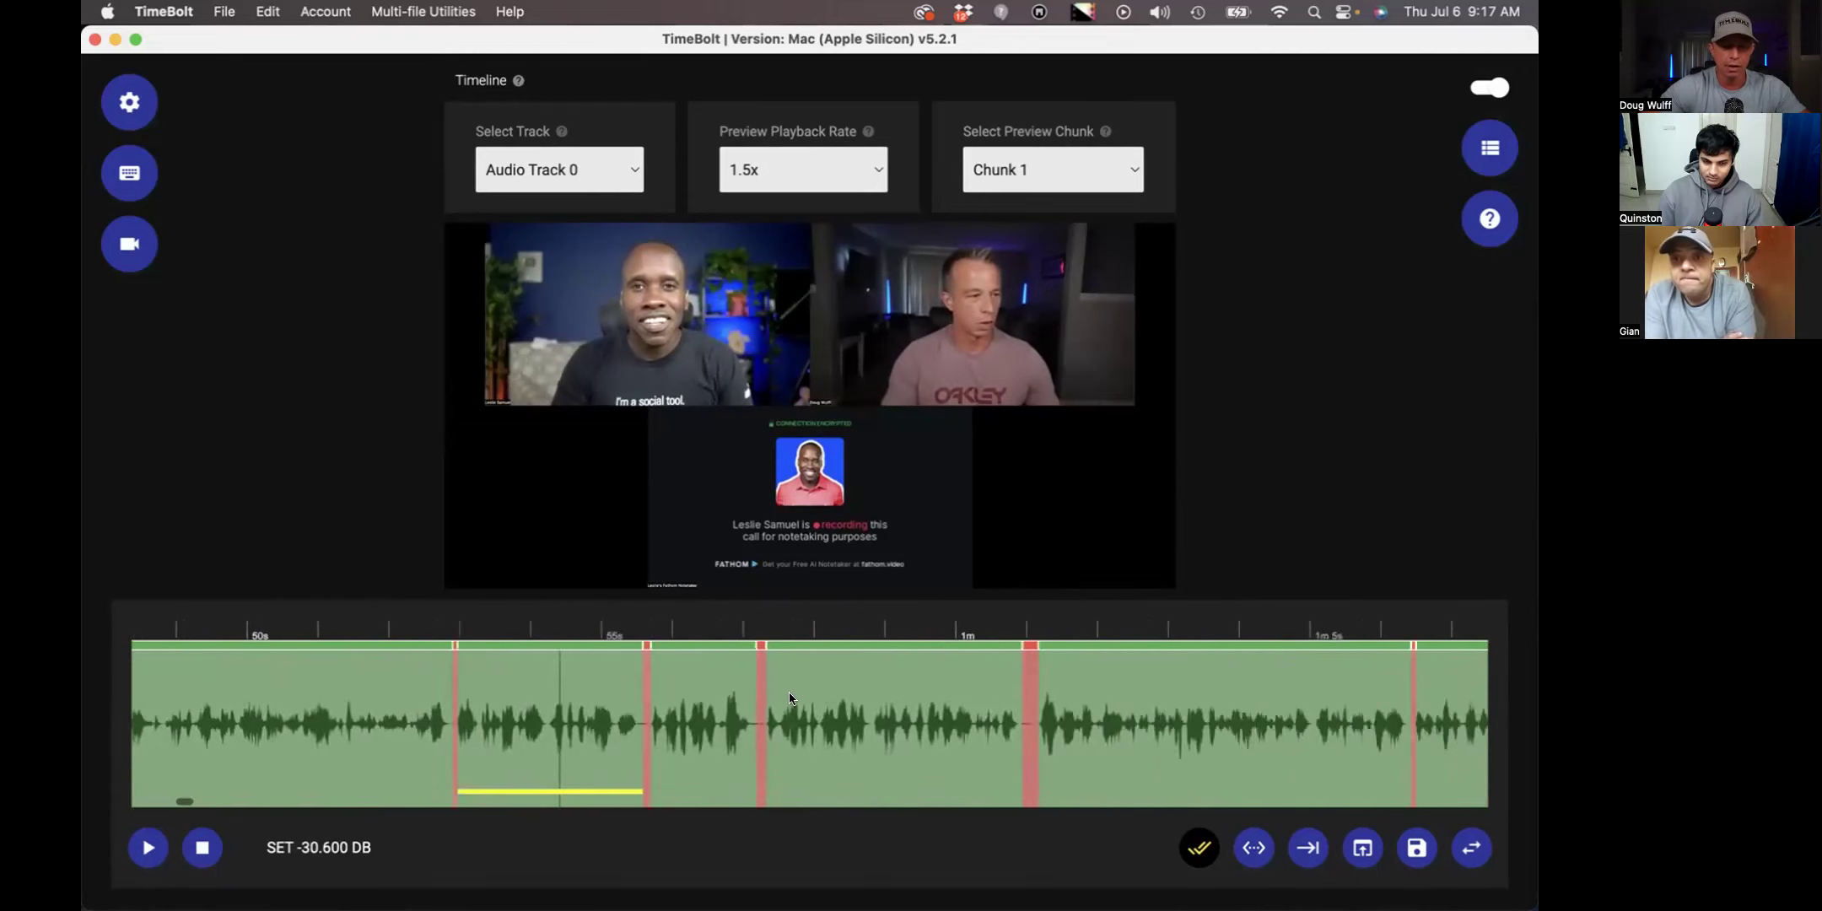
- Continue through the timeline and mark the kept segments at about 1:02–1:07 and 1:16–1:20
{"action": "left_click", "coordinate": [685, 724]}
{"action": "key", "text": "space"}
{"action": "key", "text": "space"}
{"action": "scroll", "coordinate": [685, 727], "scroll_direction": "right", "scroll_amount": 2}
{"action": "left_click", "coordinate": [756, 752]}
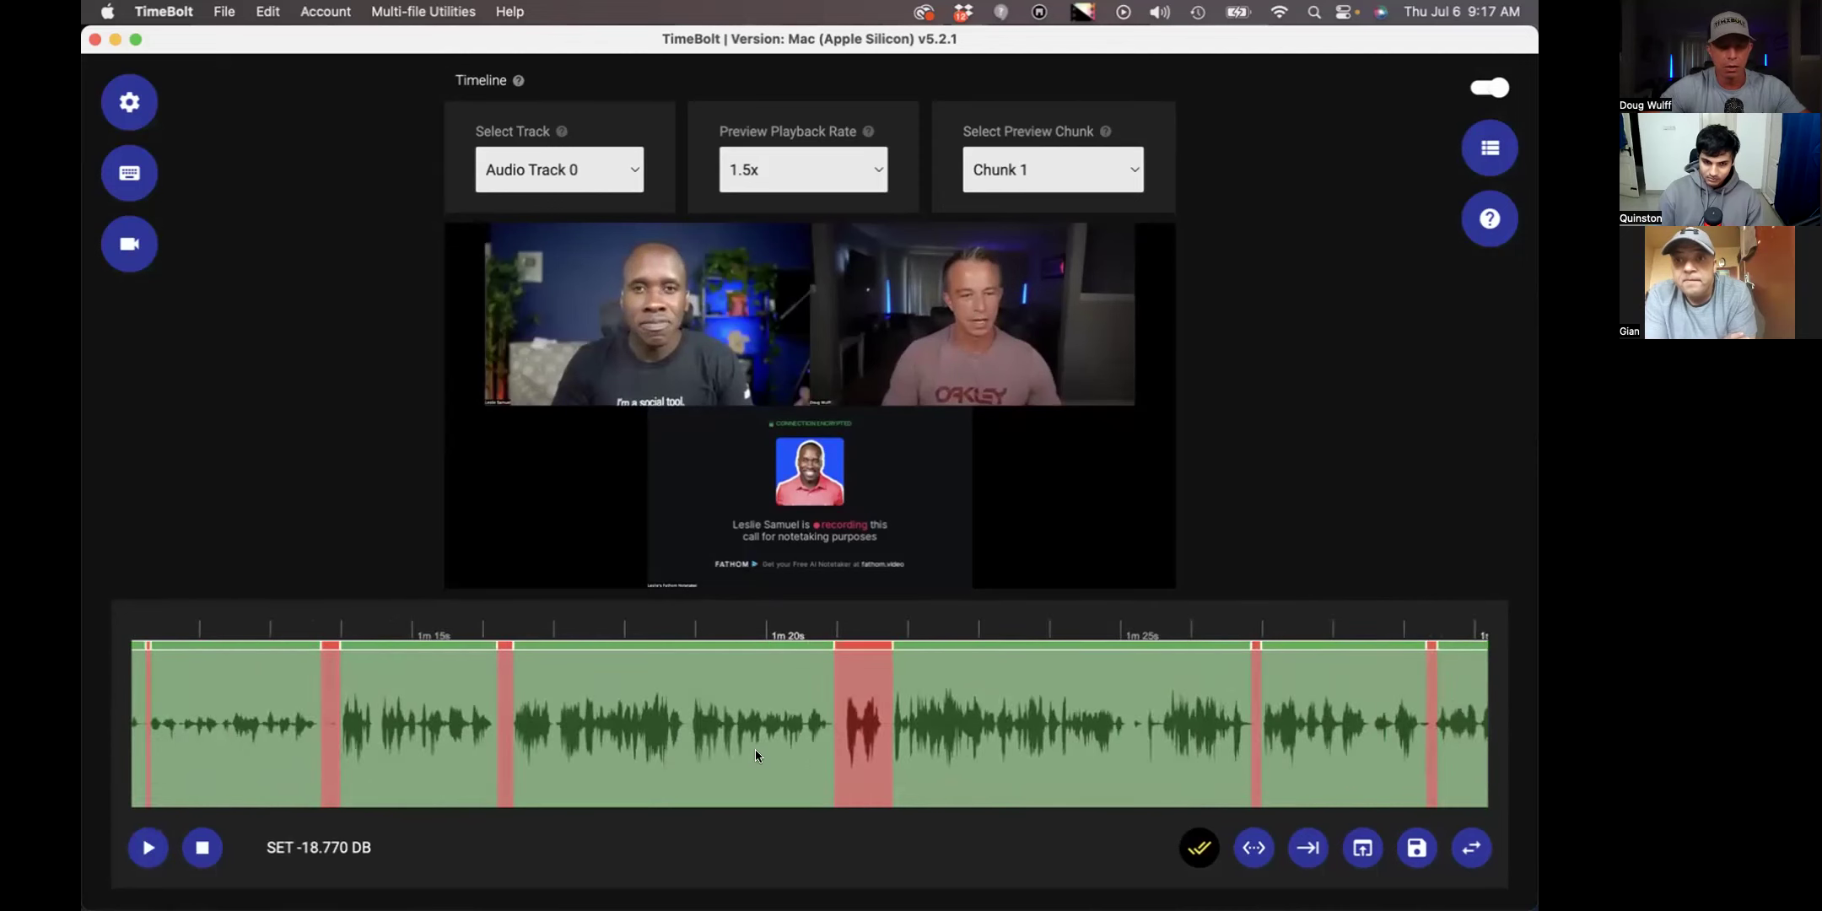
{"action": "scroll", "coordinate": [754, 749], "scroll_direction": "right", "scroll_amount": 5}
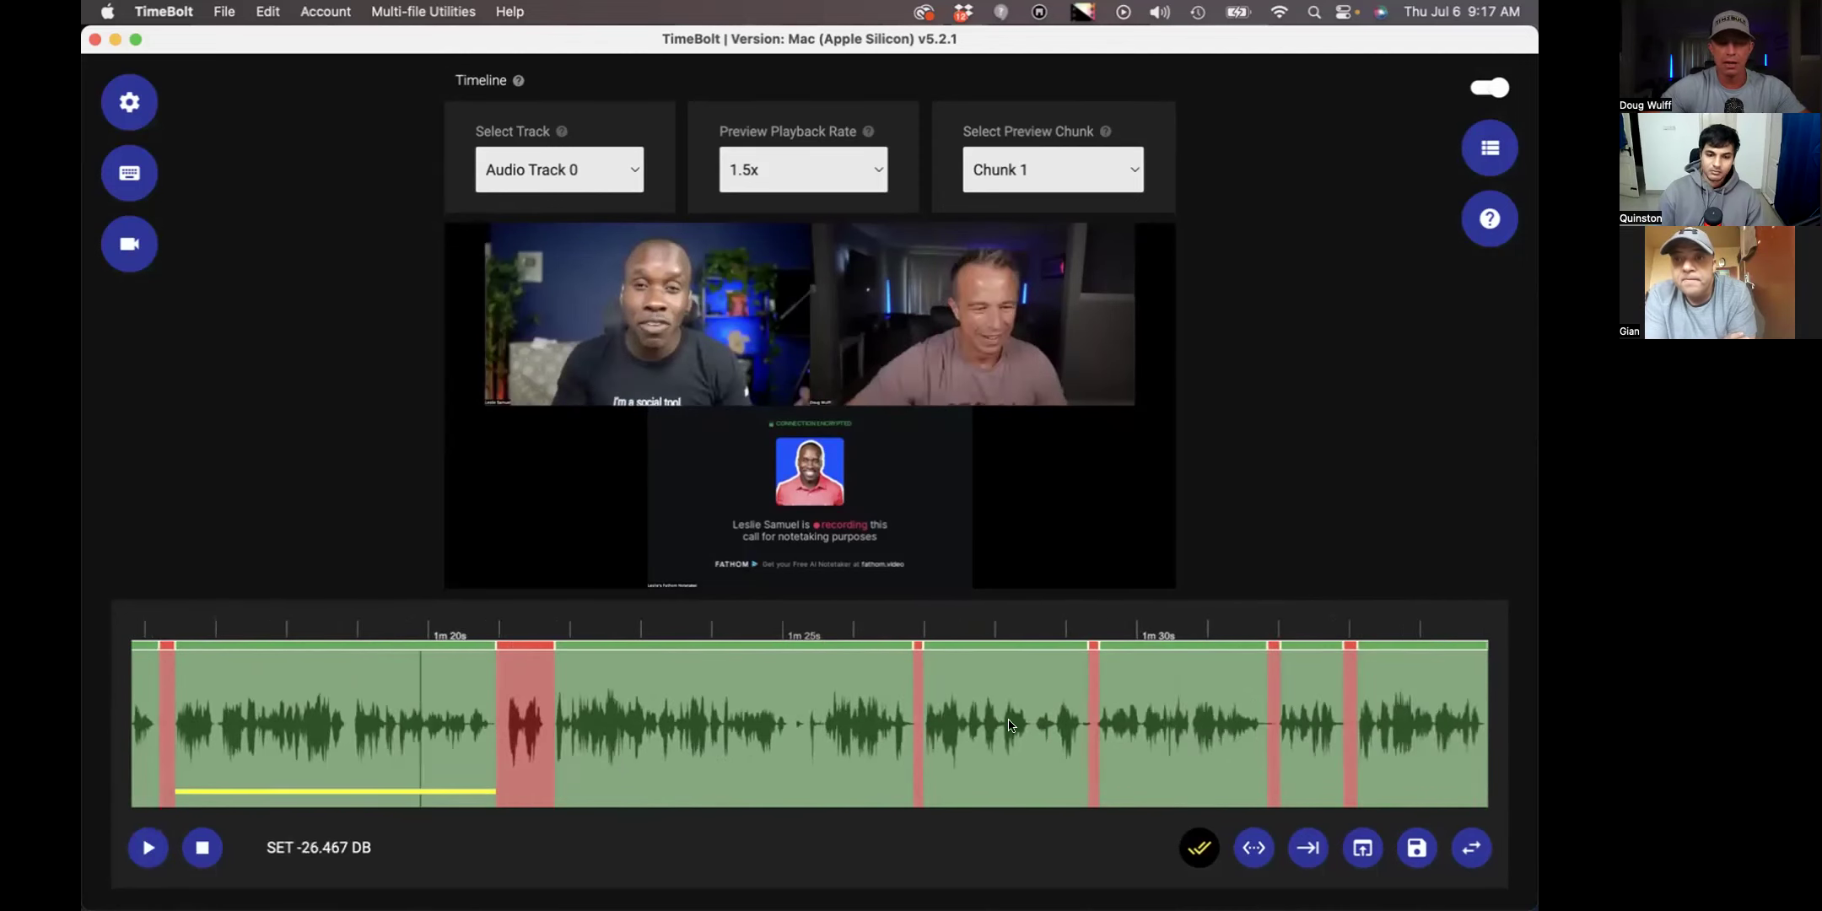
- Mark the kept segment at 1:38–1:44
{"action": "left_click", "coordinate": [1008, 719]}
{"action": "scroll", "coordinate": [1008, 718], "scroll_direction": "right", "scroll_amount": 5}
{"action": "left_click", "coordinate": [1013, 715]}
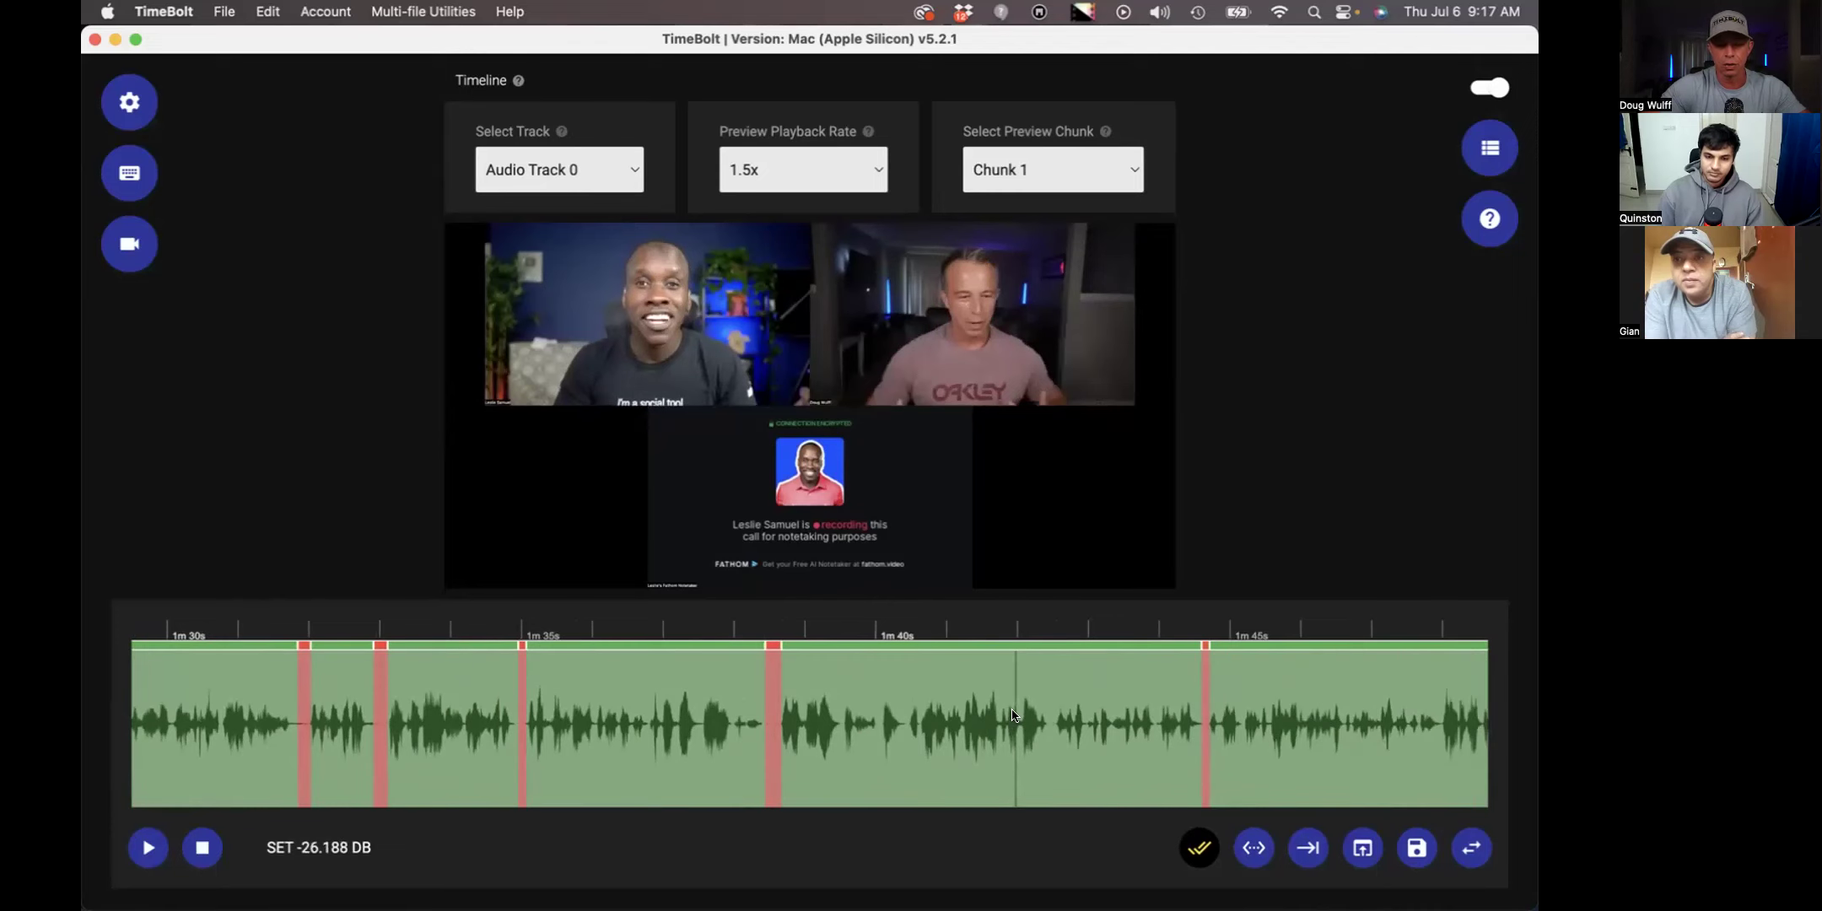
{"action": "scroll", "coordinate": [898, 731], "scroll_direction": "right", "scroll_amount": 4}
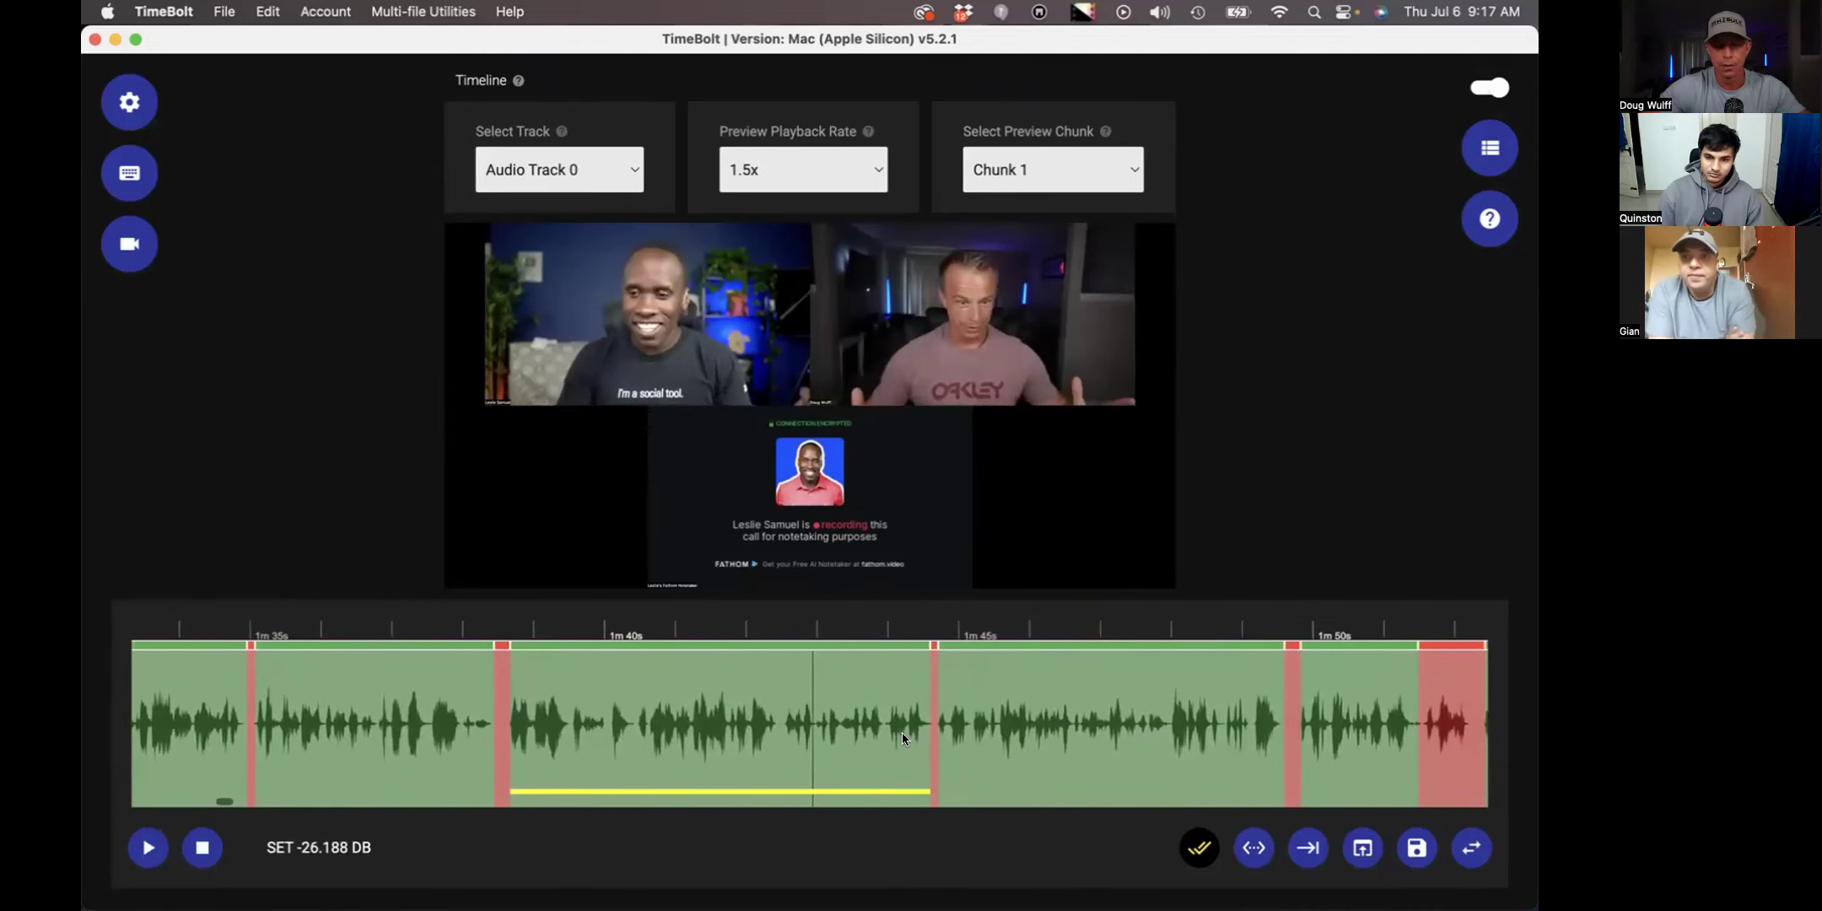
- Reduce the timeline to the marked segments with Keep Only Marked Cuts and accept the timeline modification
{"action": "scroll", "coordinate": [901, 731], "scroll_direction": "down", "scroll_amount": 3}
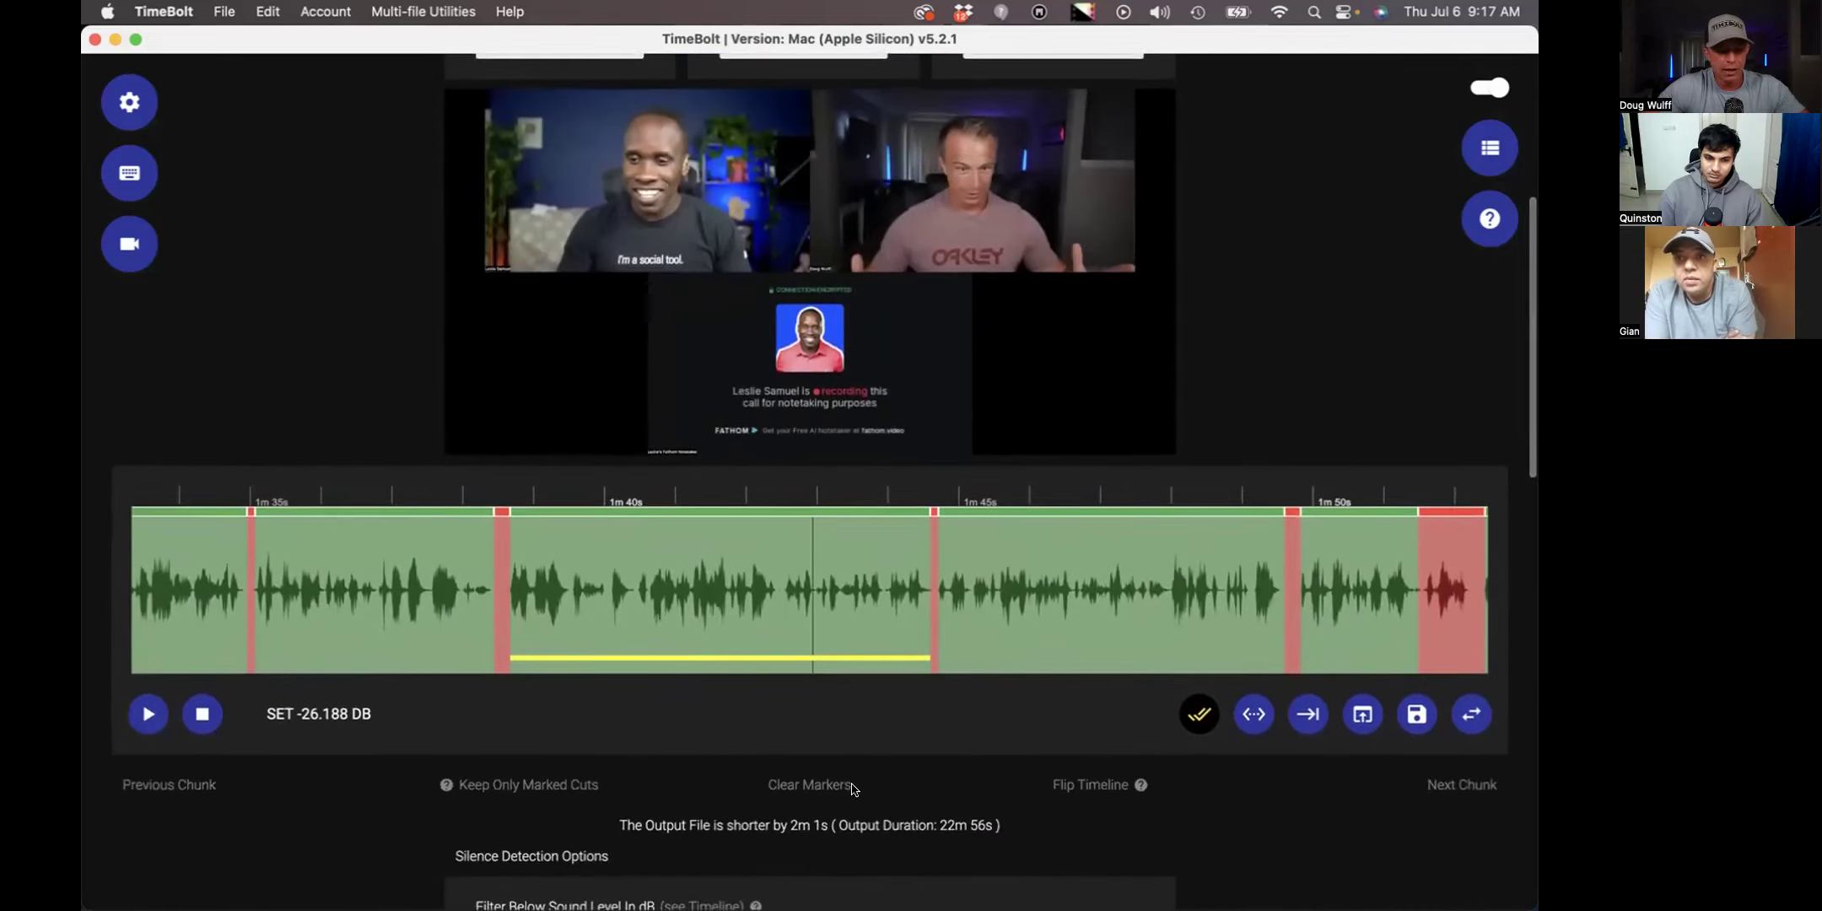
{"action": "left_click", "coordinate": [529, 780]}
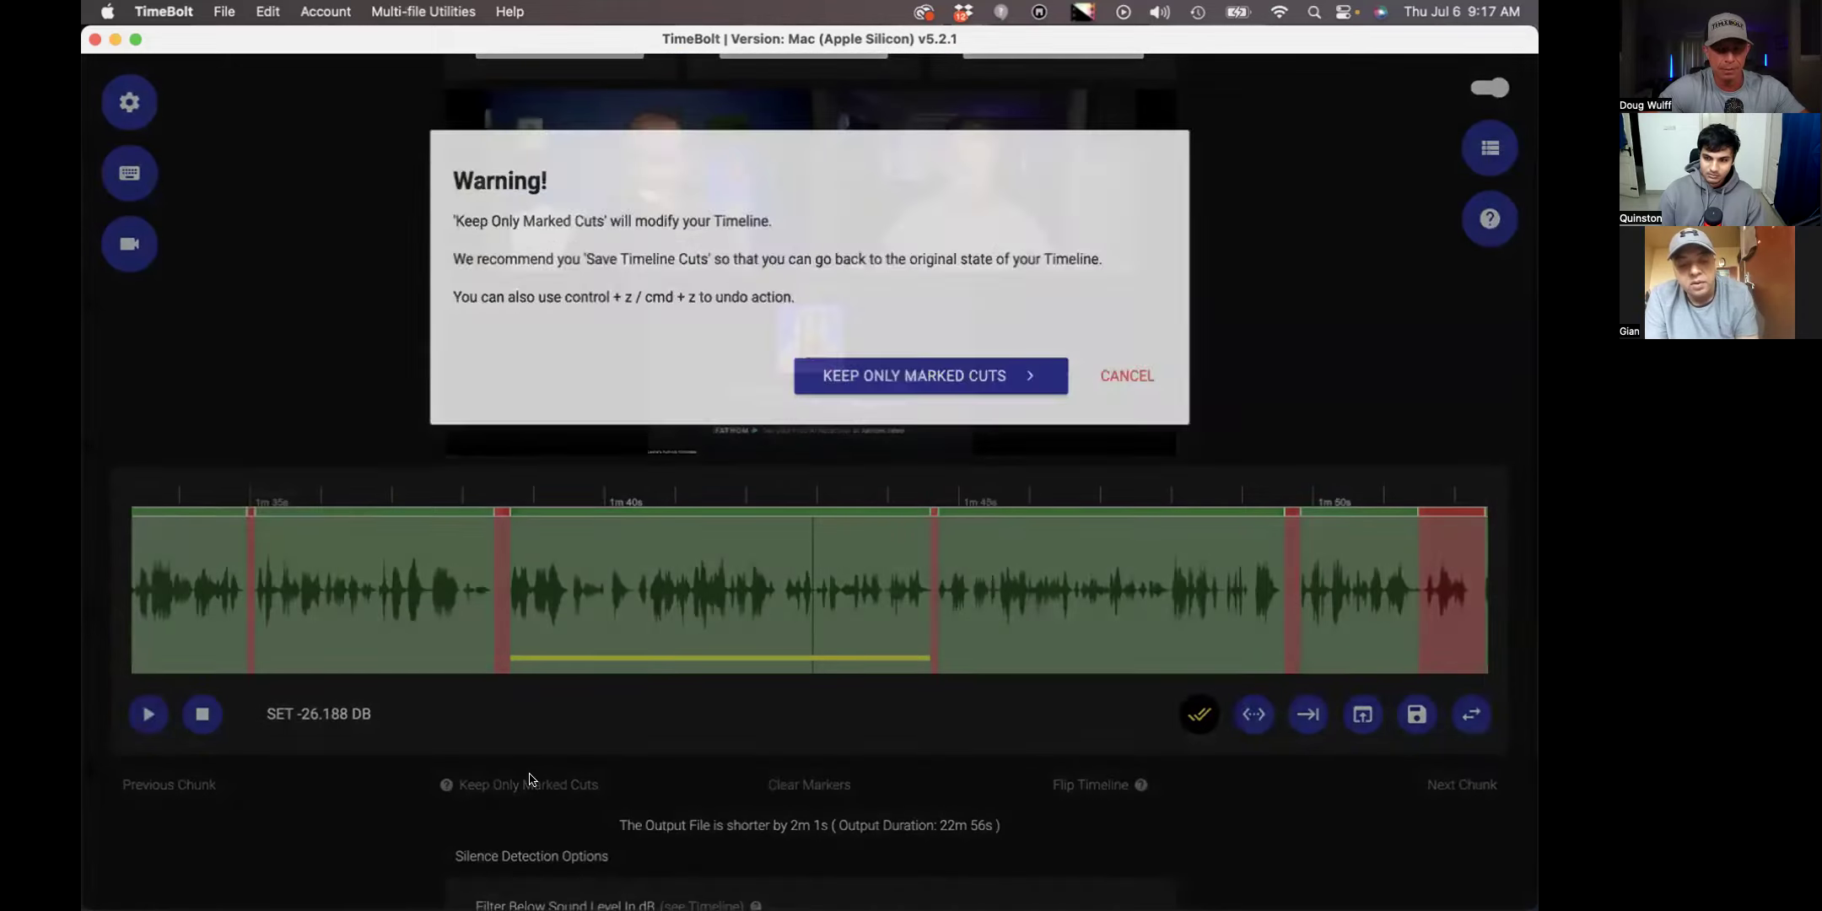
{"action": "left_click", "coordinate": [985, 384]}
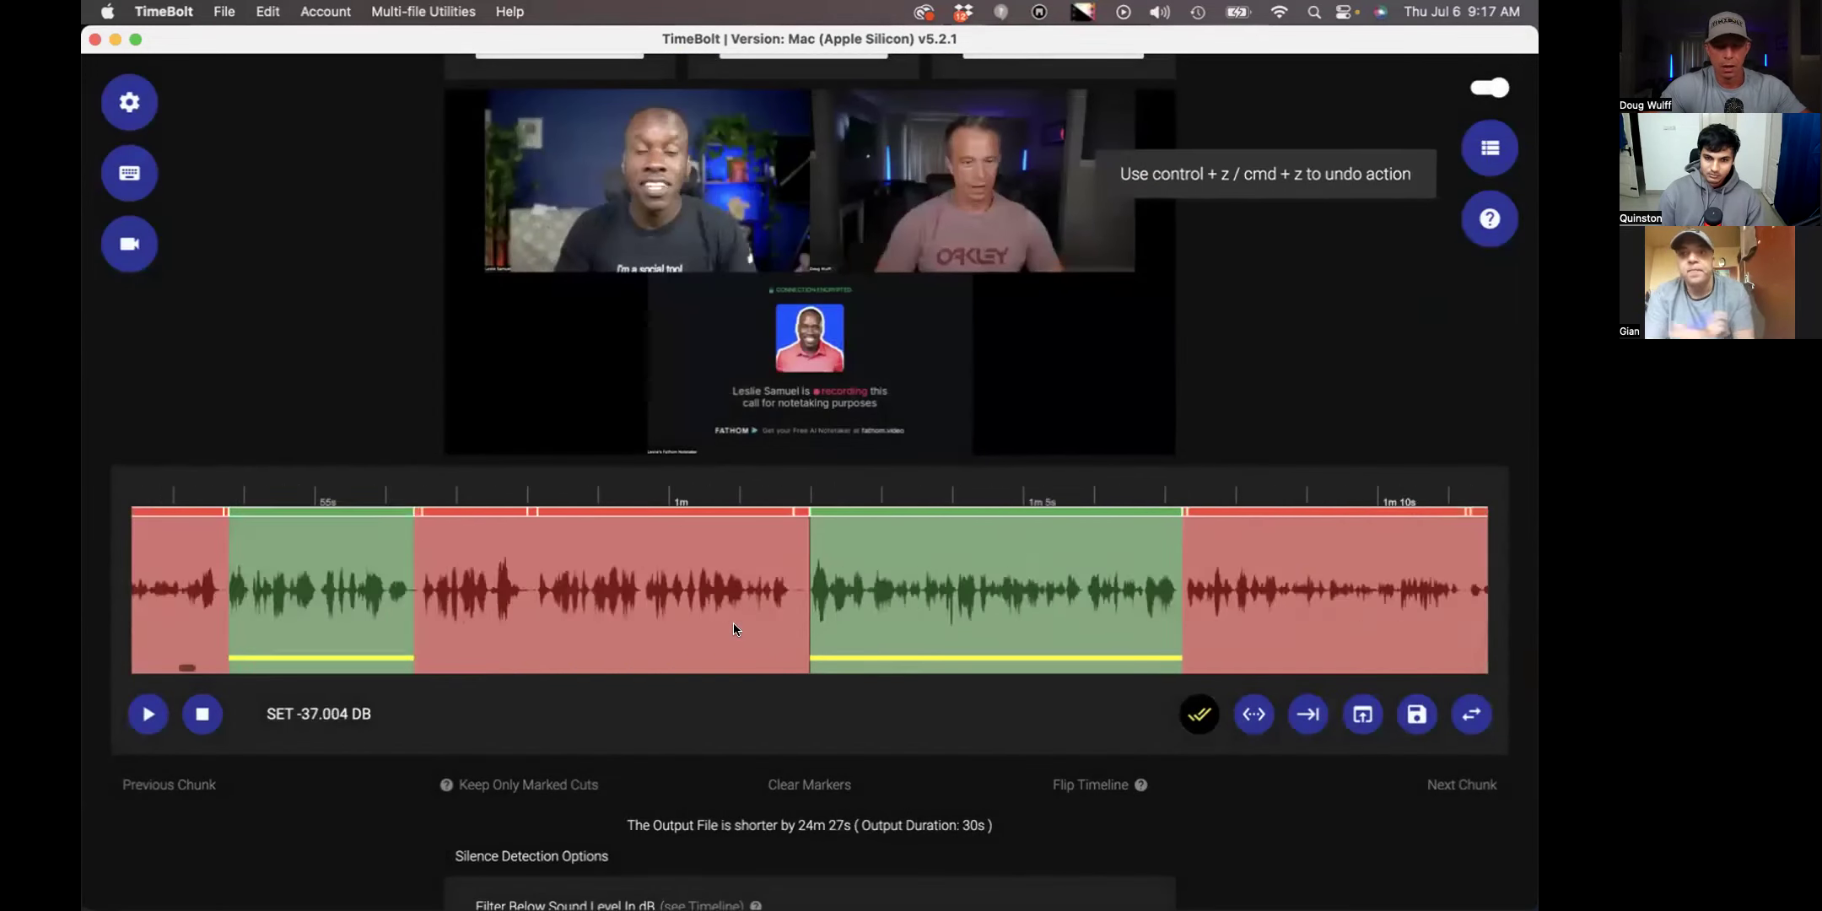
- Preview the kept marked segments from about 43 s and pause within the 1:16–1:20 segment
{"action": "scroll", "coordinate": [974, 730], "scroll_direction": "down", "scroll_amount": 2}
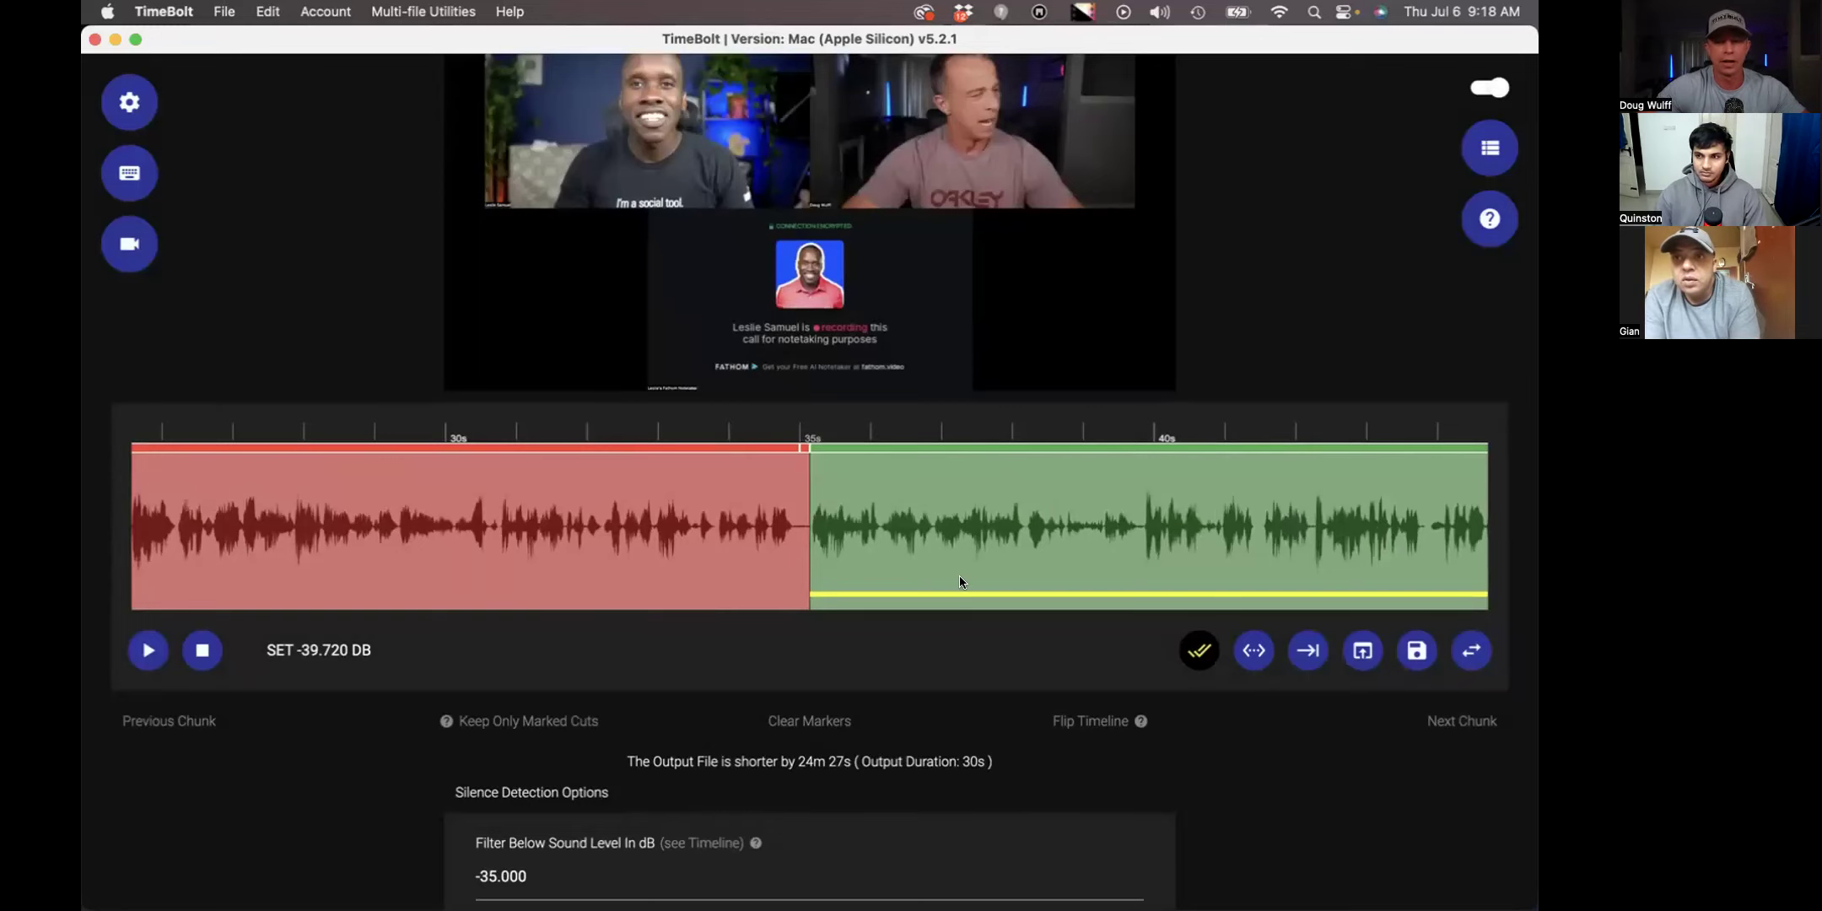
{"action": "scroll", "coordinate": [959, 582], "scroll_direction": "right", "scroll_amount": 10}
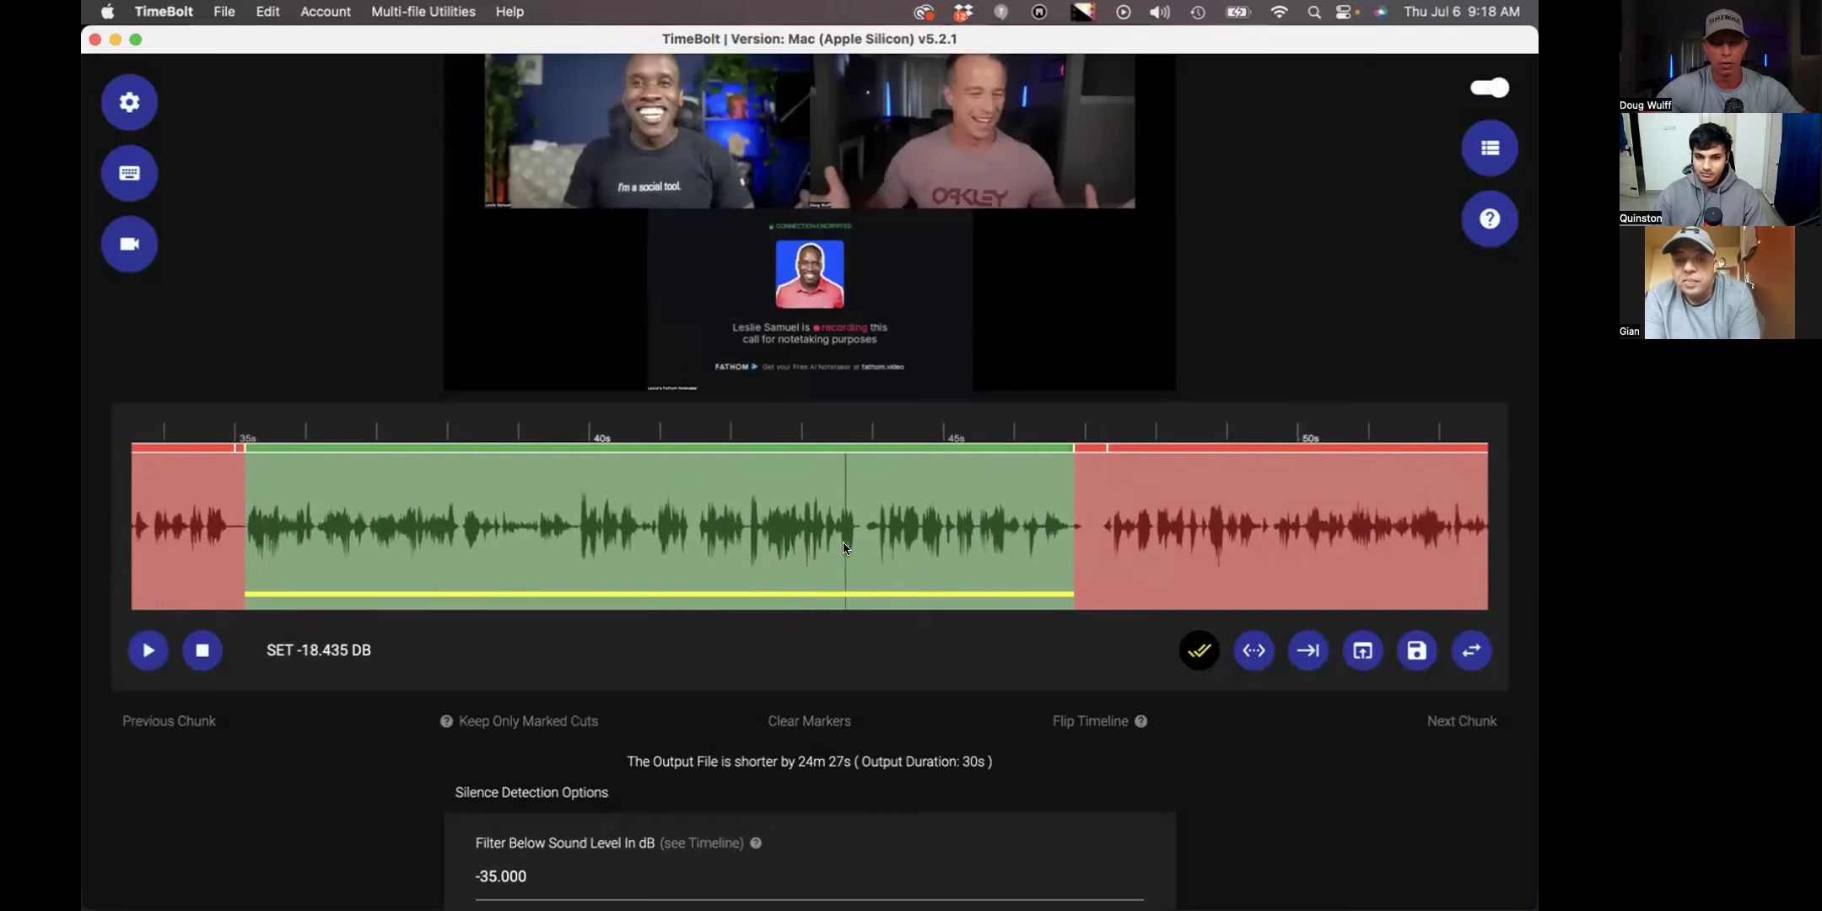
{"action": "key", "text": "space"}
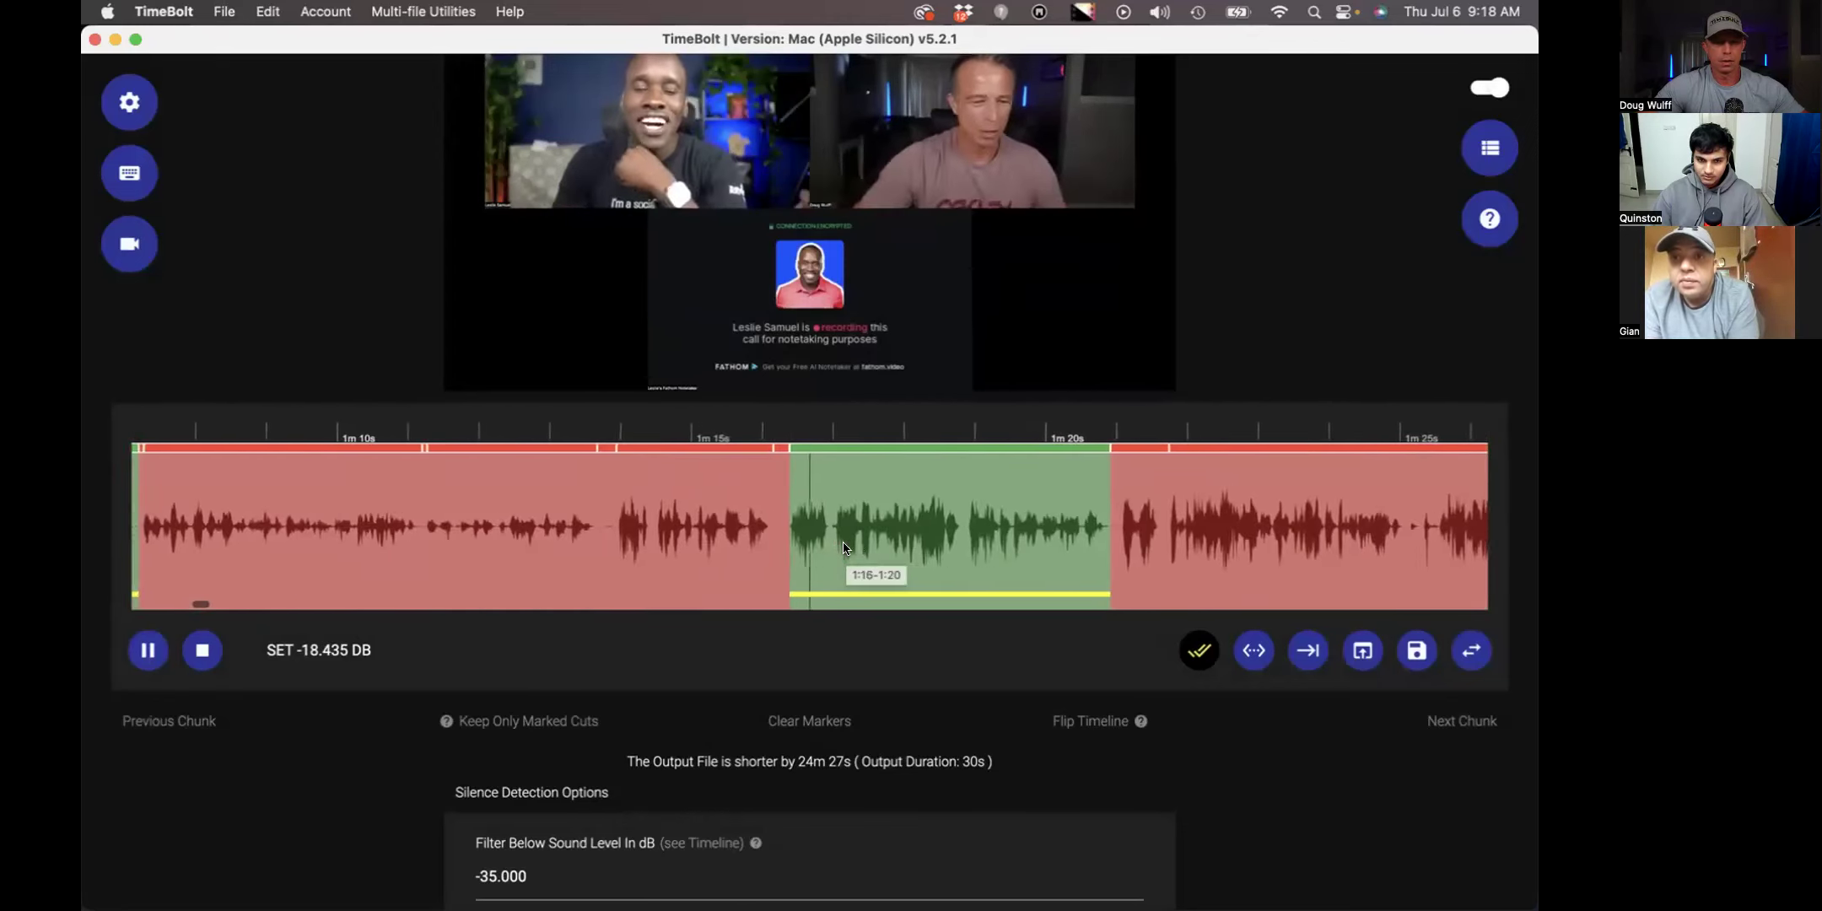
{"action": "key", "text": "space"}
- Check the additional export options, save the timeline cuts to a file, and dismiss the task queue
{"action": "scroll", "coordinate": [1206, 730], "scroll_direction": "down", "scroll_amount": 8}
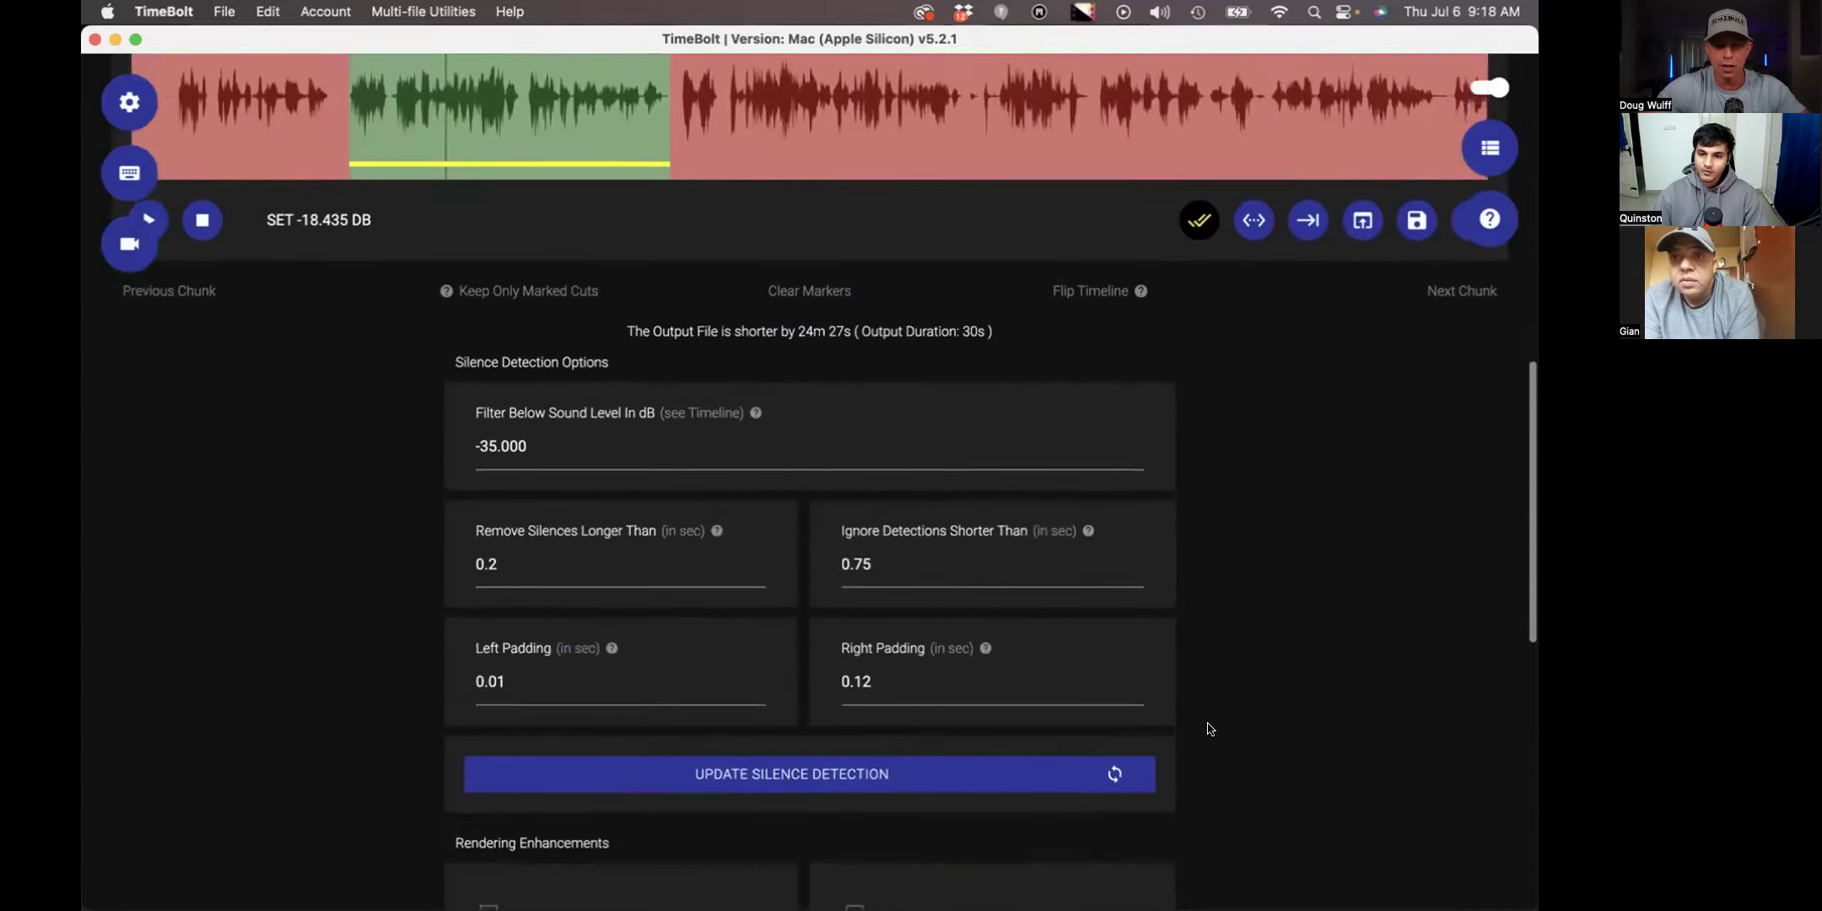
{"action": "scroll", "coordinate": [1206, 729], "scroll_direction": "down", "scroll_amount": 7}
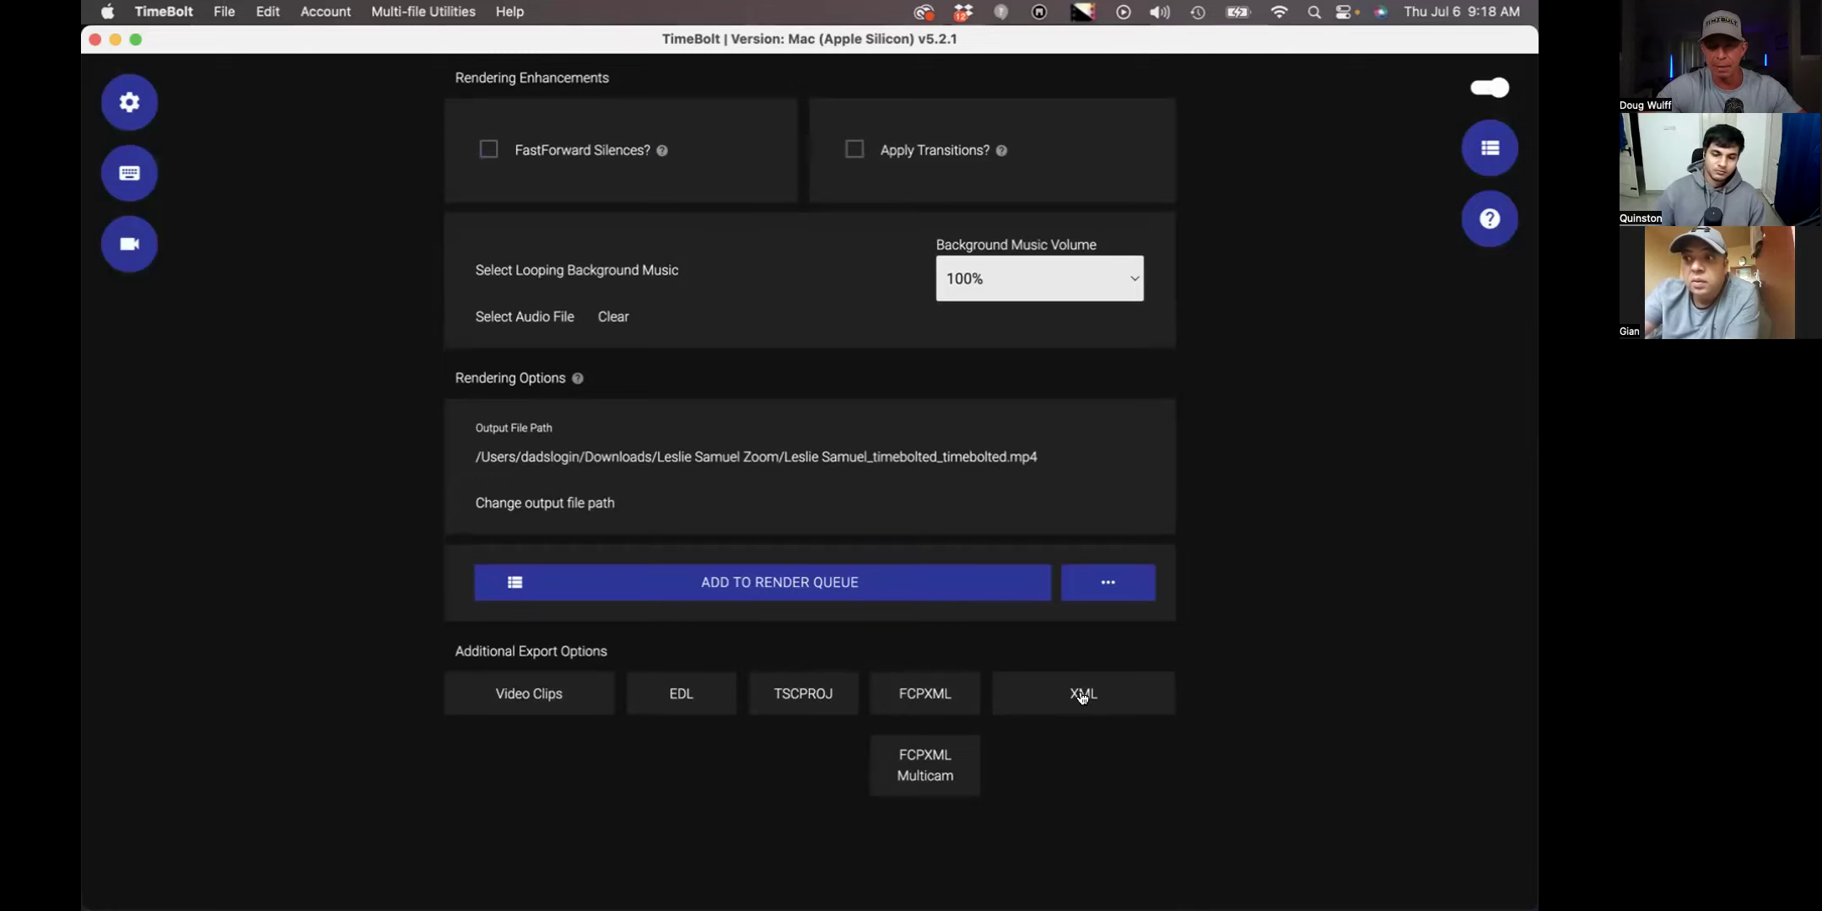
{"action": "scroll", "coordinate": [1304, 710], "scroll_direction": "up", "scroll_amount": 15}
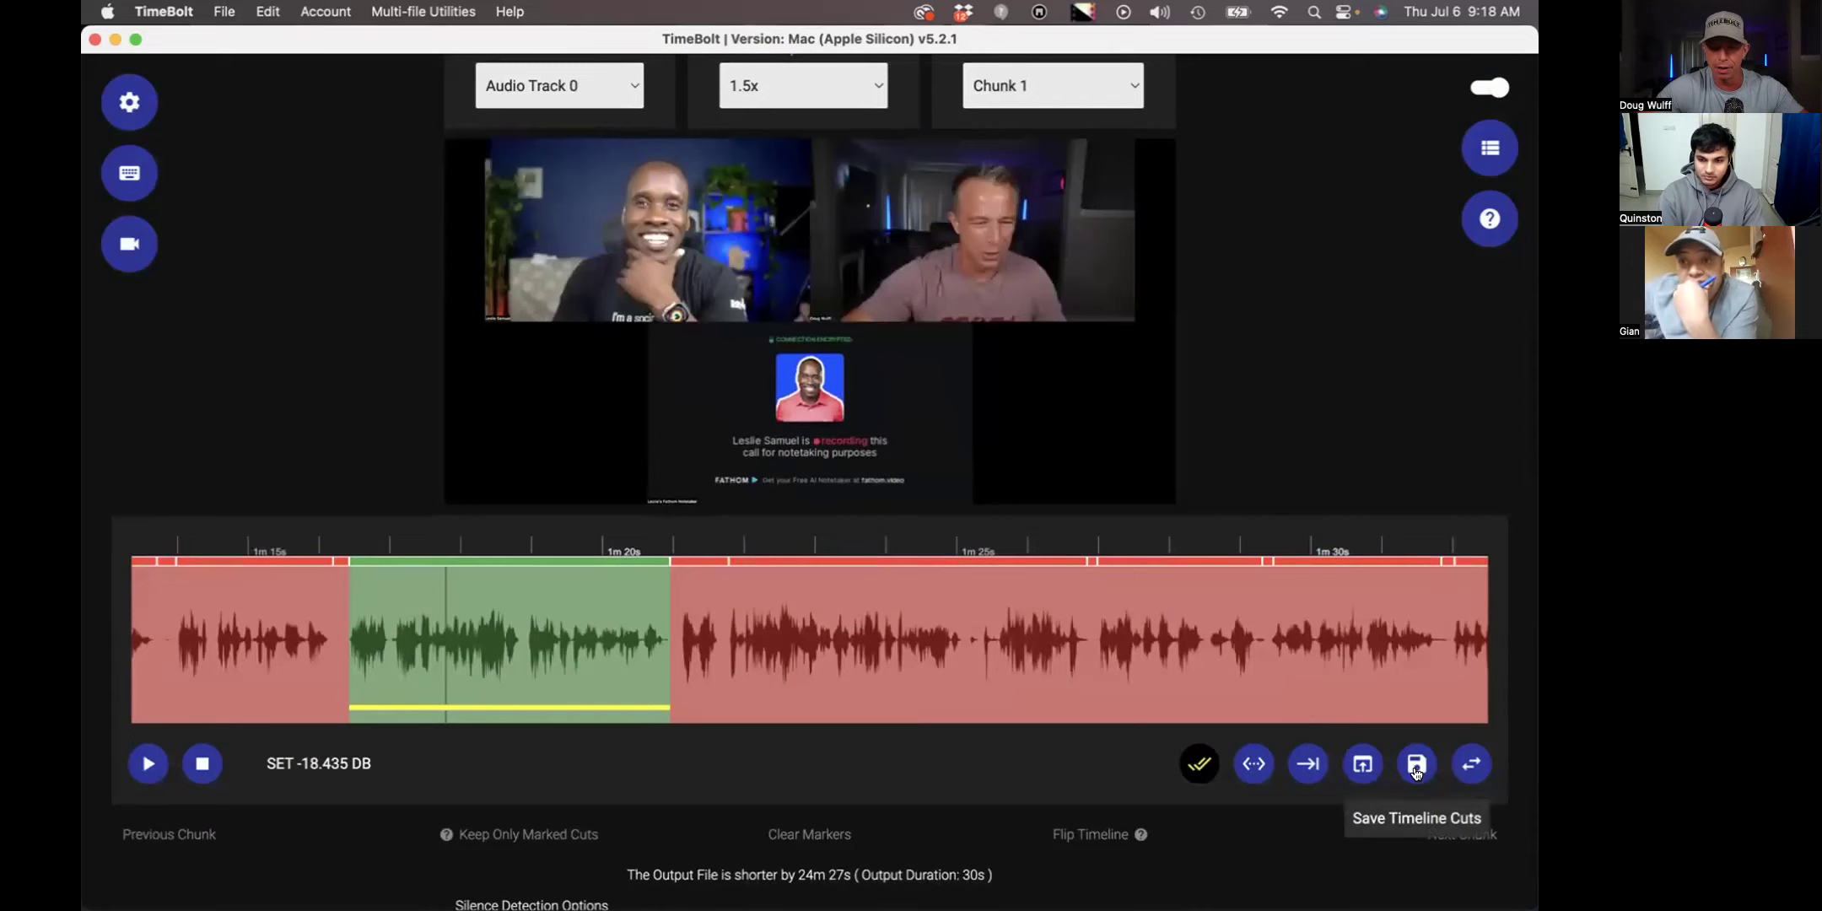
{"action": "left_click", "coordinate": [1416, 765]}
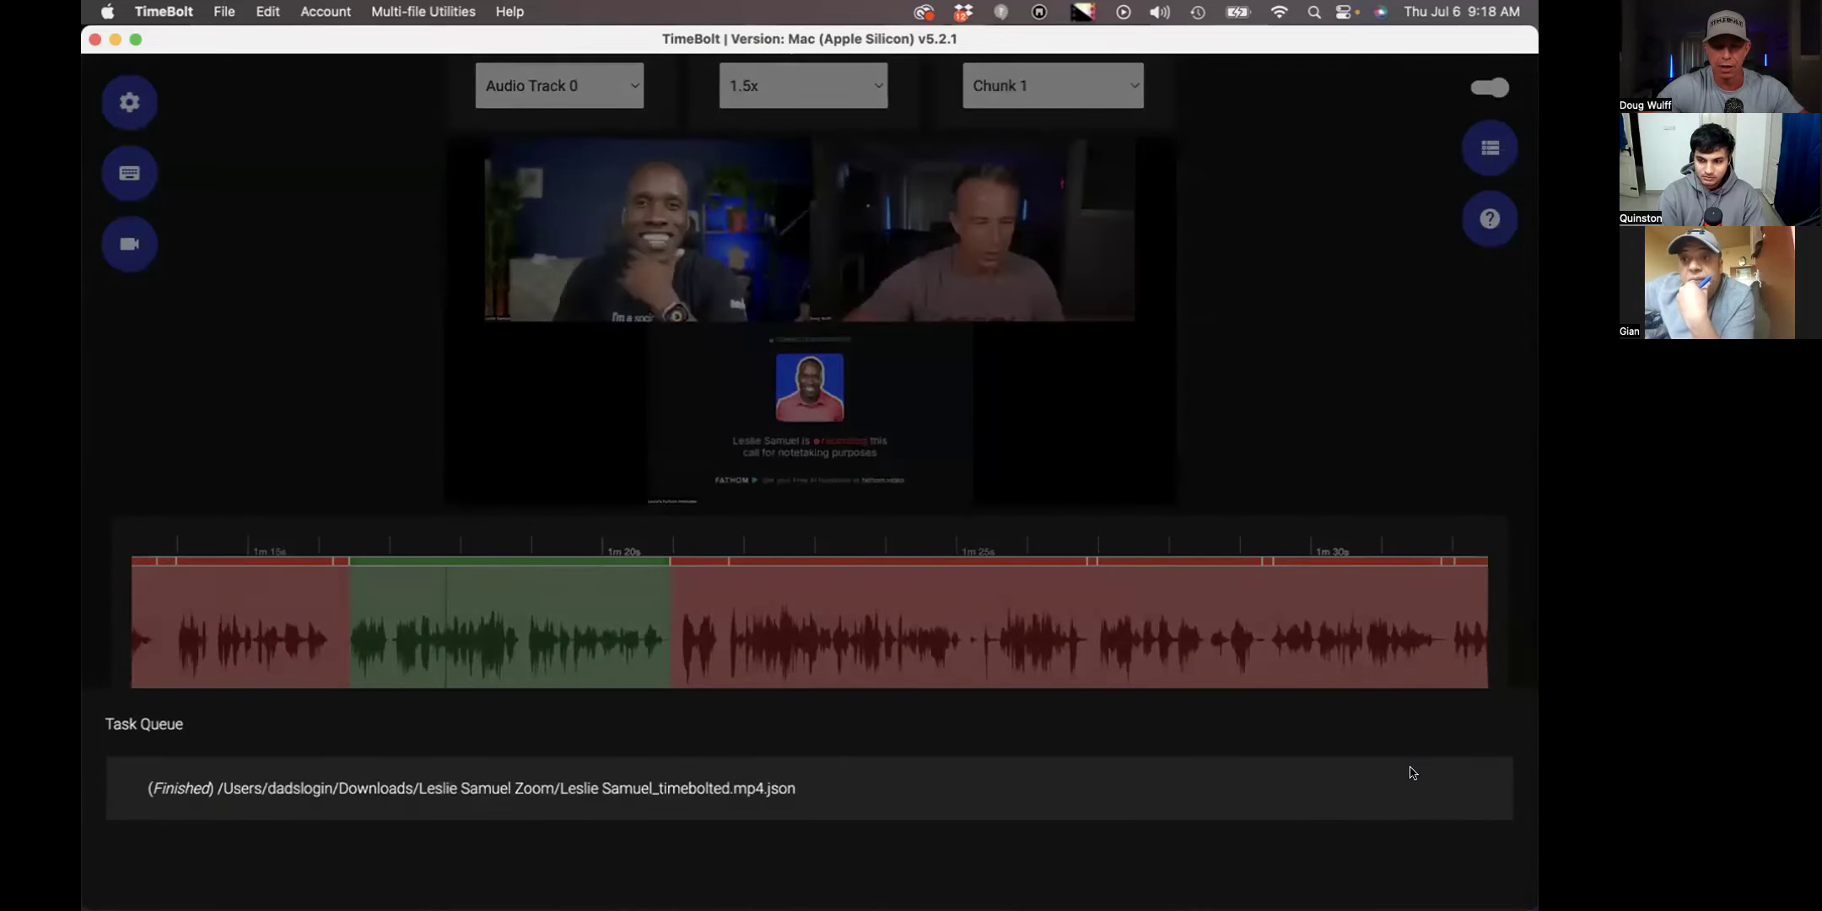
{"action": "left_click", "coordinate": [368, 466]}
- Export the marked-only timeline as XML
{"action": "scroll", "coordinate": [749, 751], "scroll_direction": "down", "scroll_amount": 1}
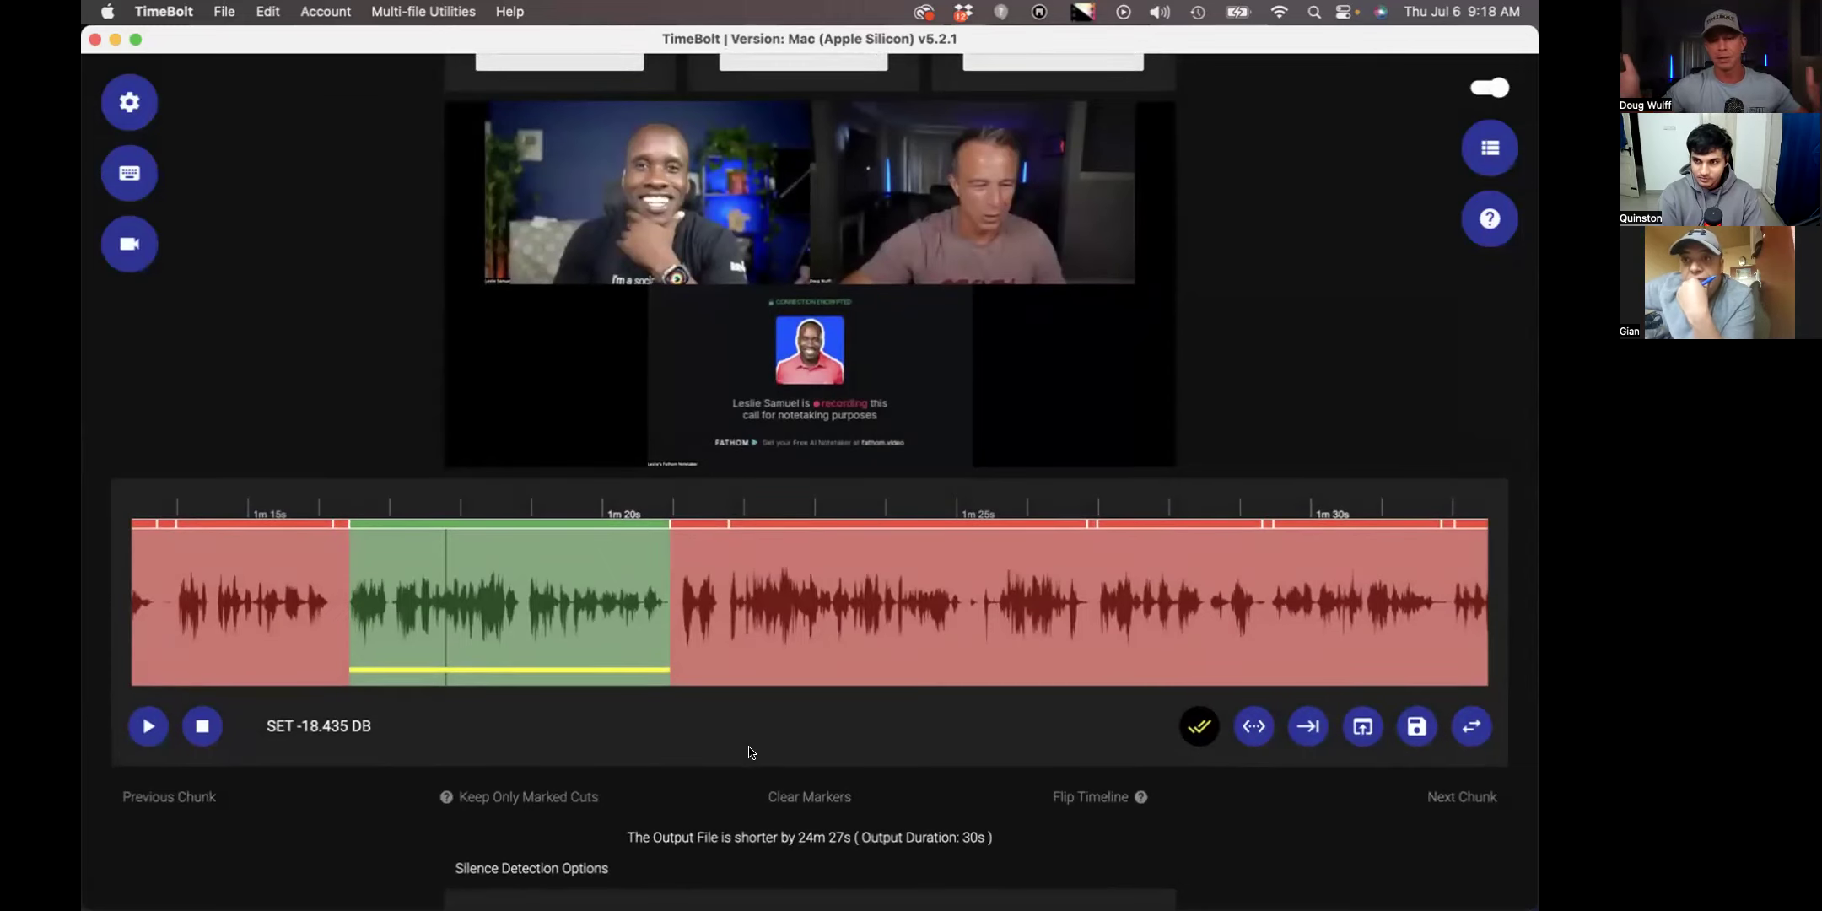
{"action": "scroll", "coordinate": [749, 751], "scroll_direction": "down", "scroll_amount": 15}
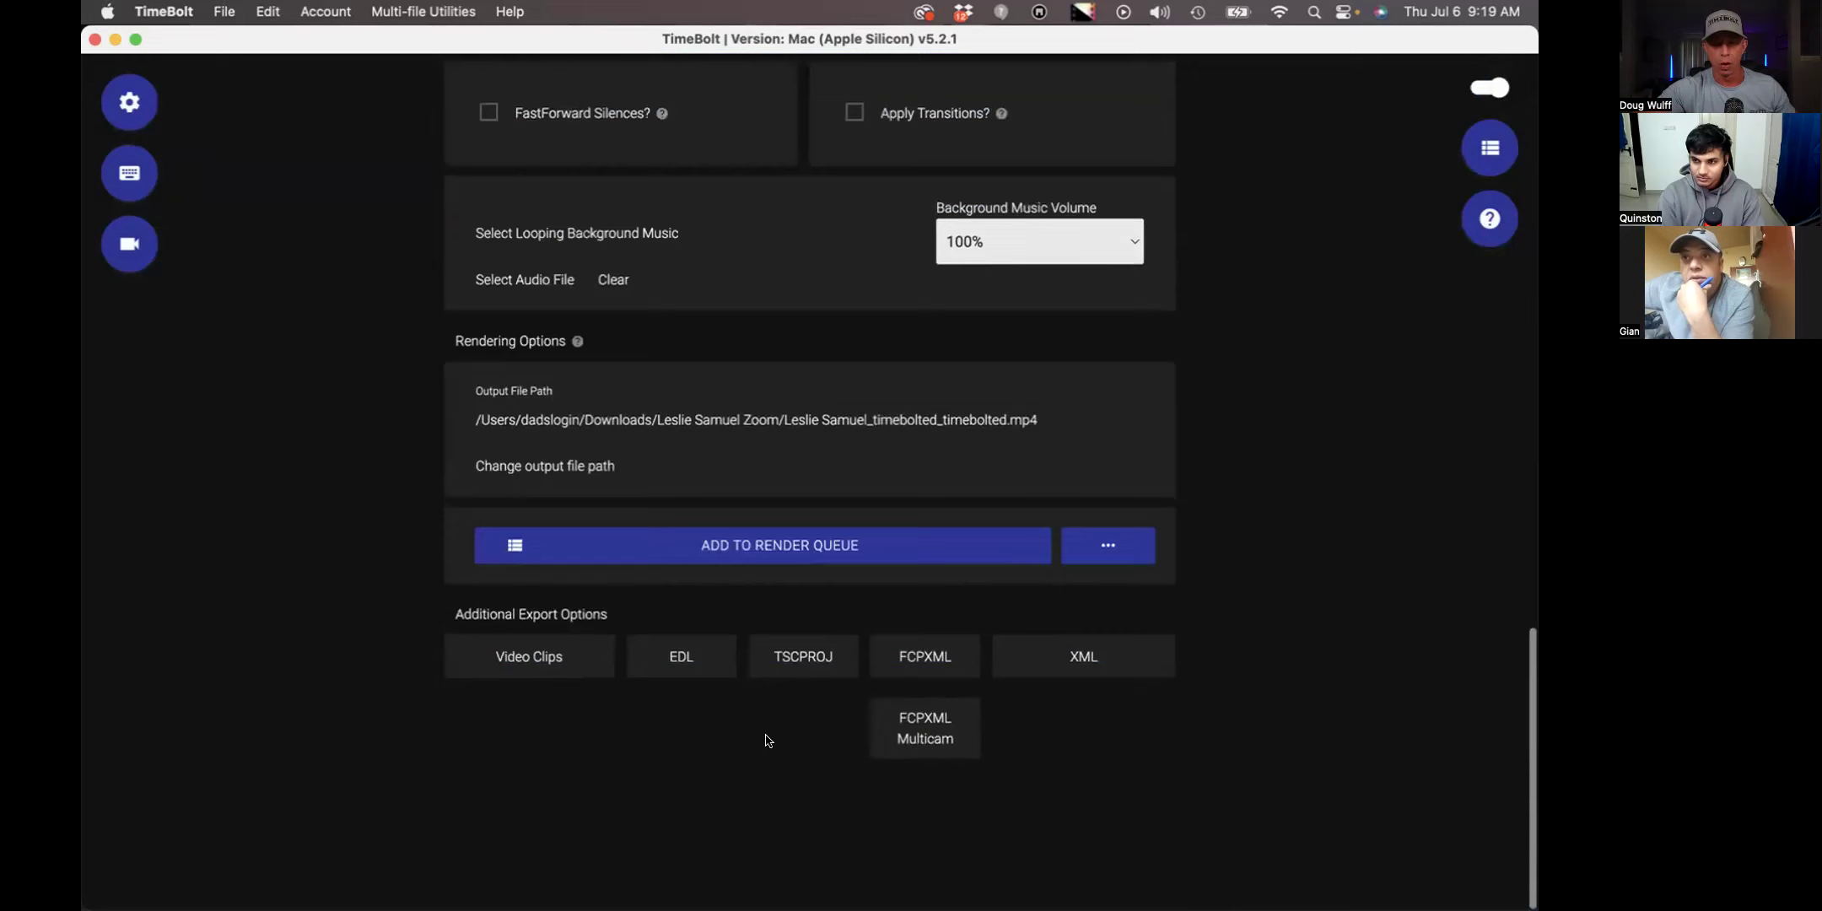
{"action": "left_click", "coordinate": [1063, 658]}
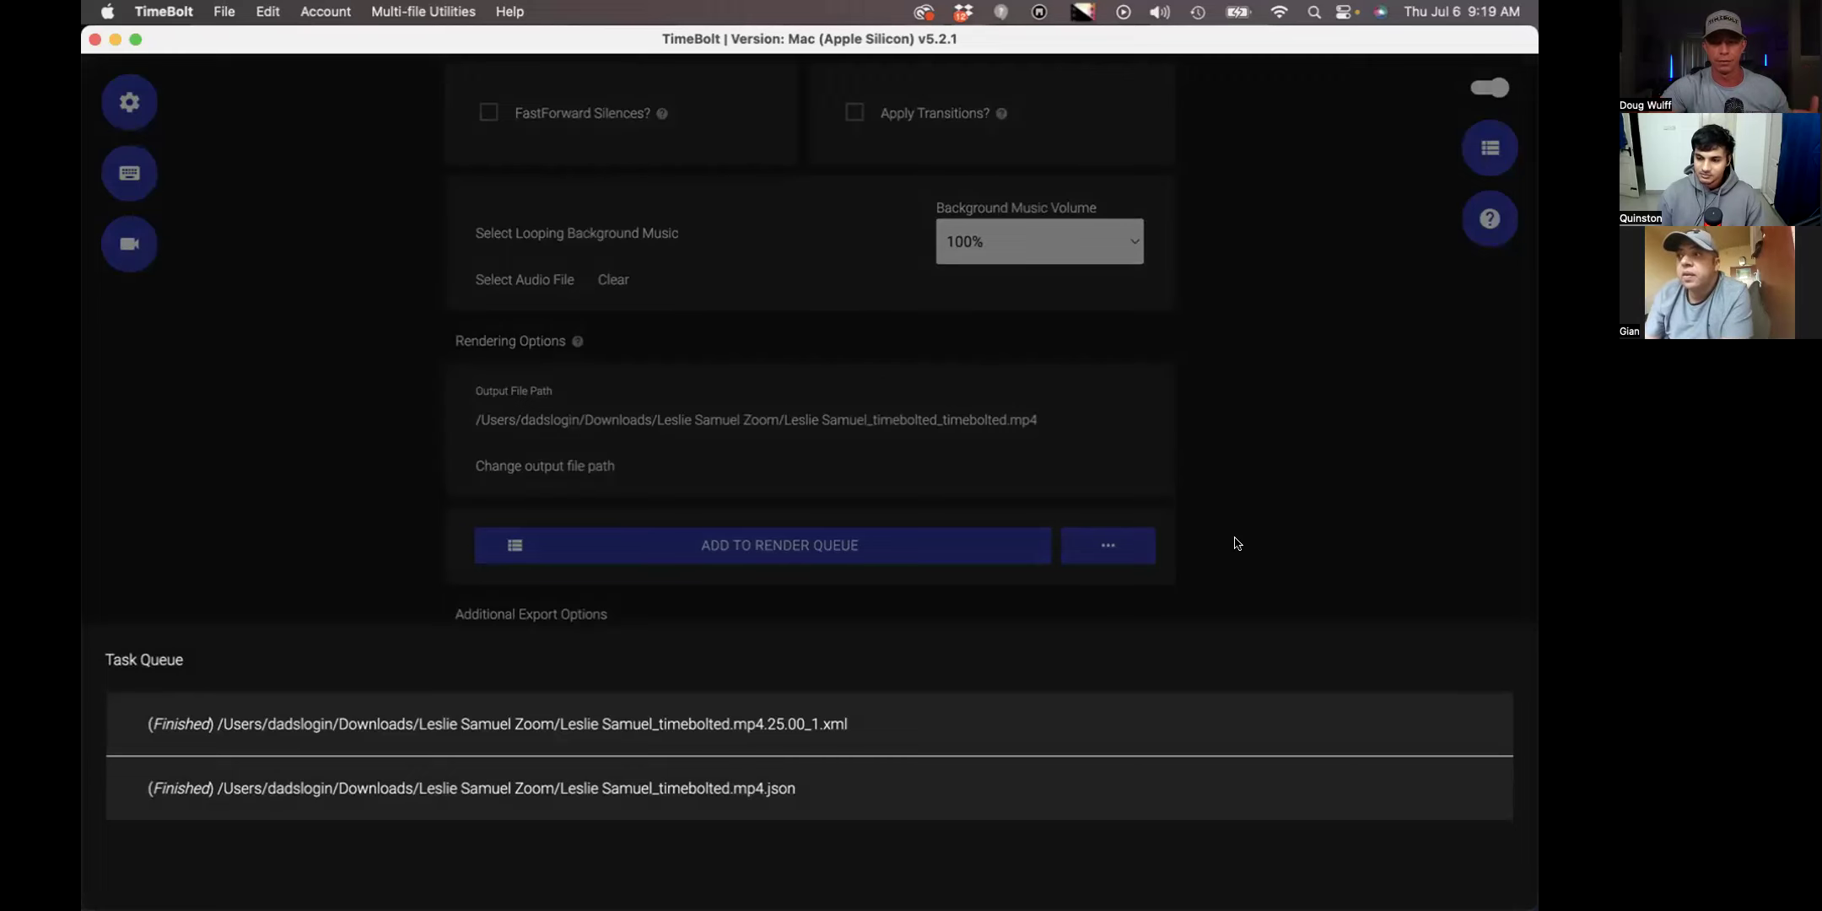
- Undo Keep Only Marked Cuts to restore the full timeline, and clear all markers
{"action": "scroll", "coordinate": [1217, 544], "scroll_direction": "up", "scroll_amount": 5}
{"action": "scroll", "coordinate": [1217, 544], "scroll_direction": "up", "scroll_amount": 8}
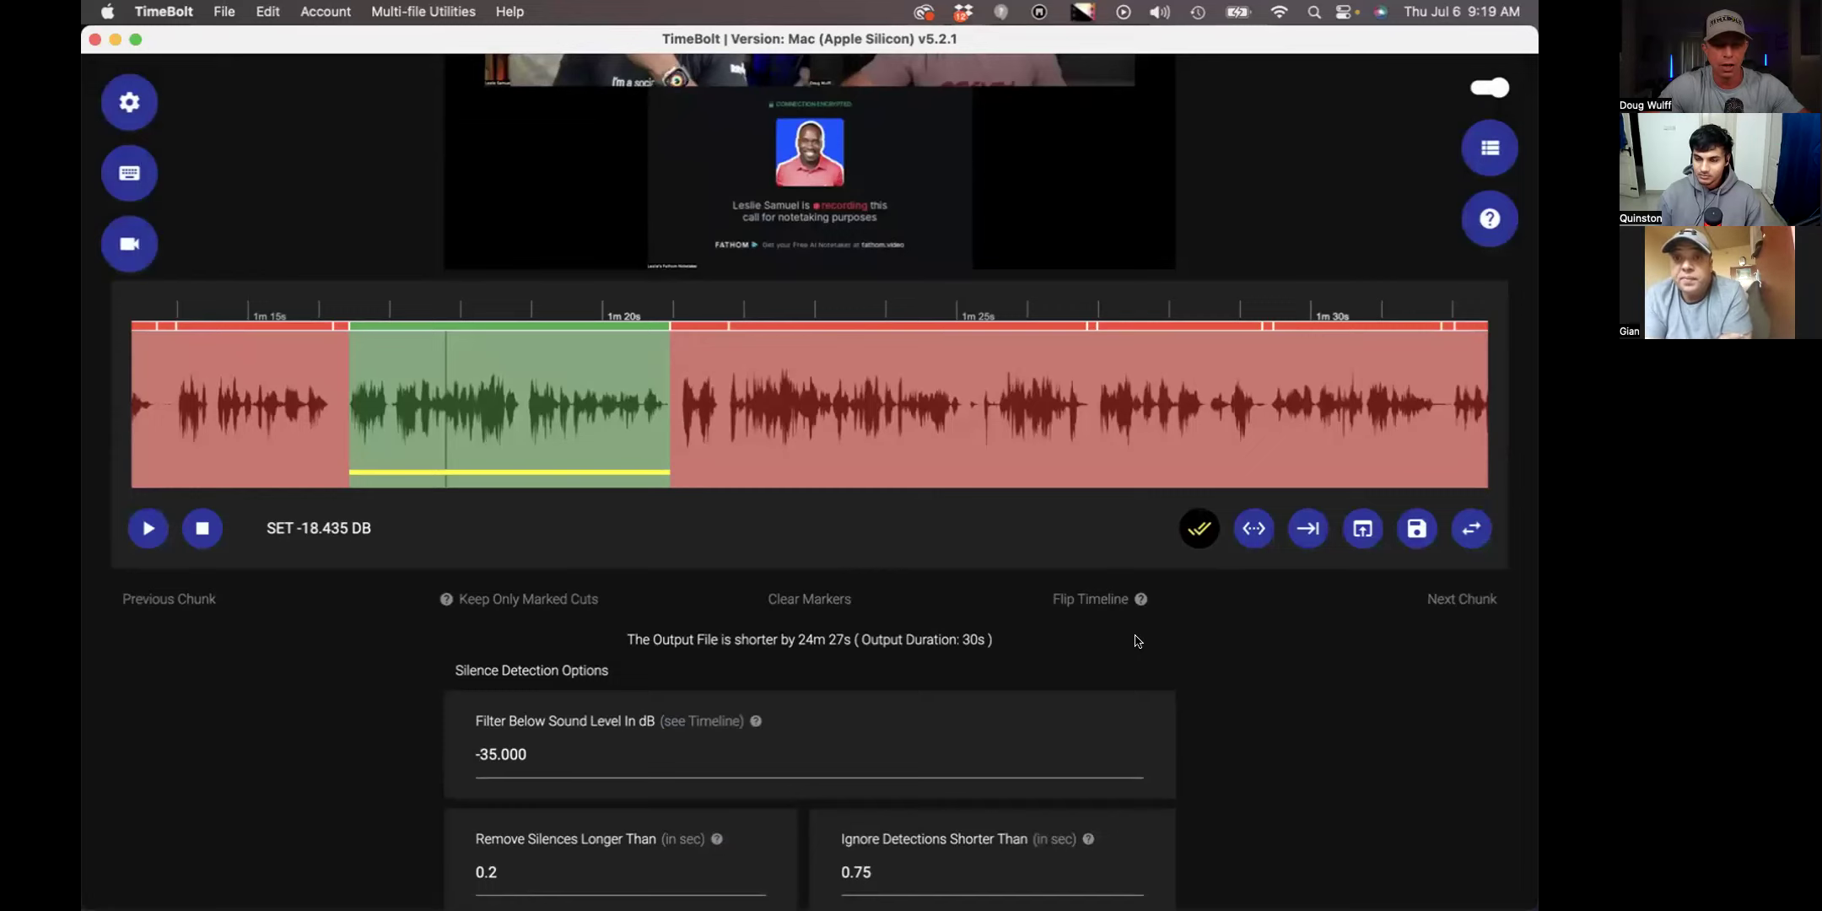
{"action": "key", "text": "super+z"}
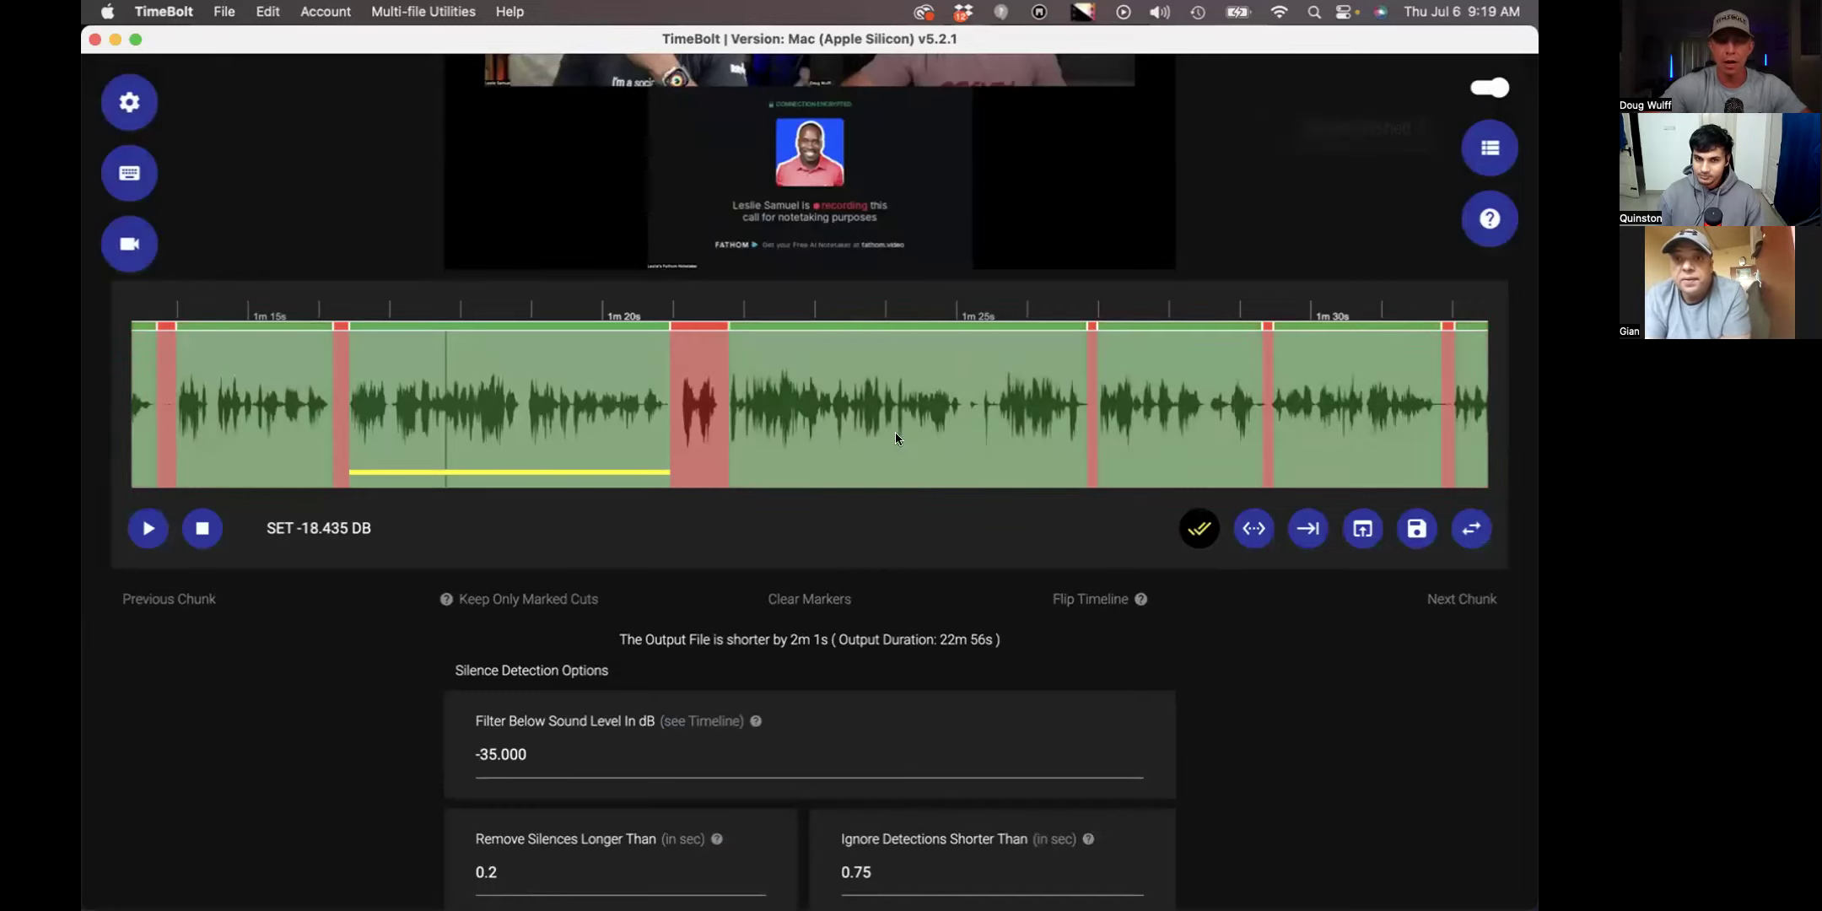
{"action": "scroll", "coordinate": [764, 404], "scroll_direction": "left", "scroll_amount": 5}
{"action": "scroll", "coordinate": [763, 405], "scroll_direction": "left", "scroll_amount": 5}
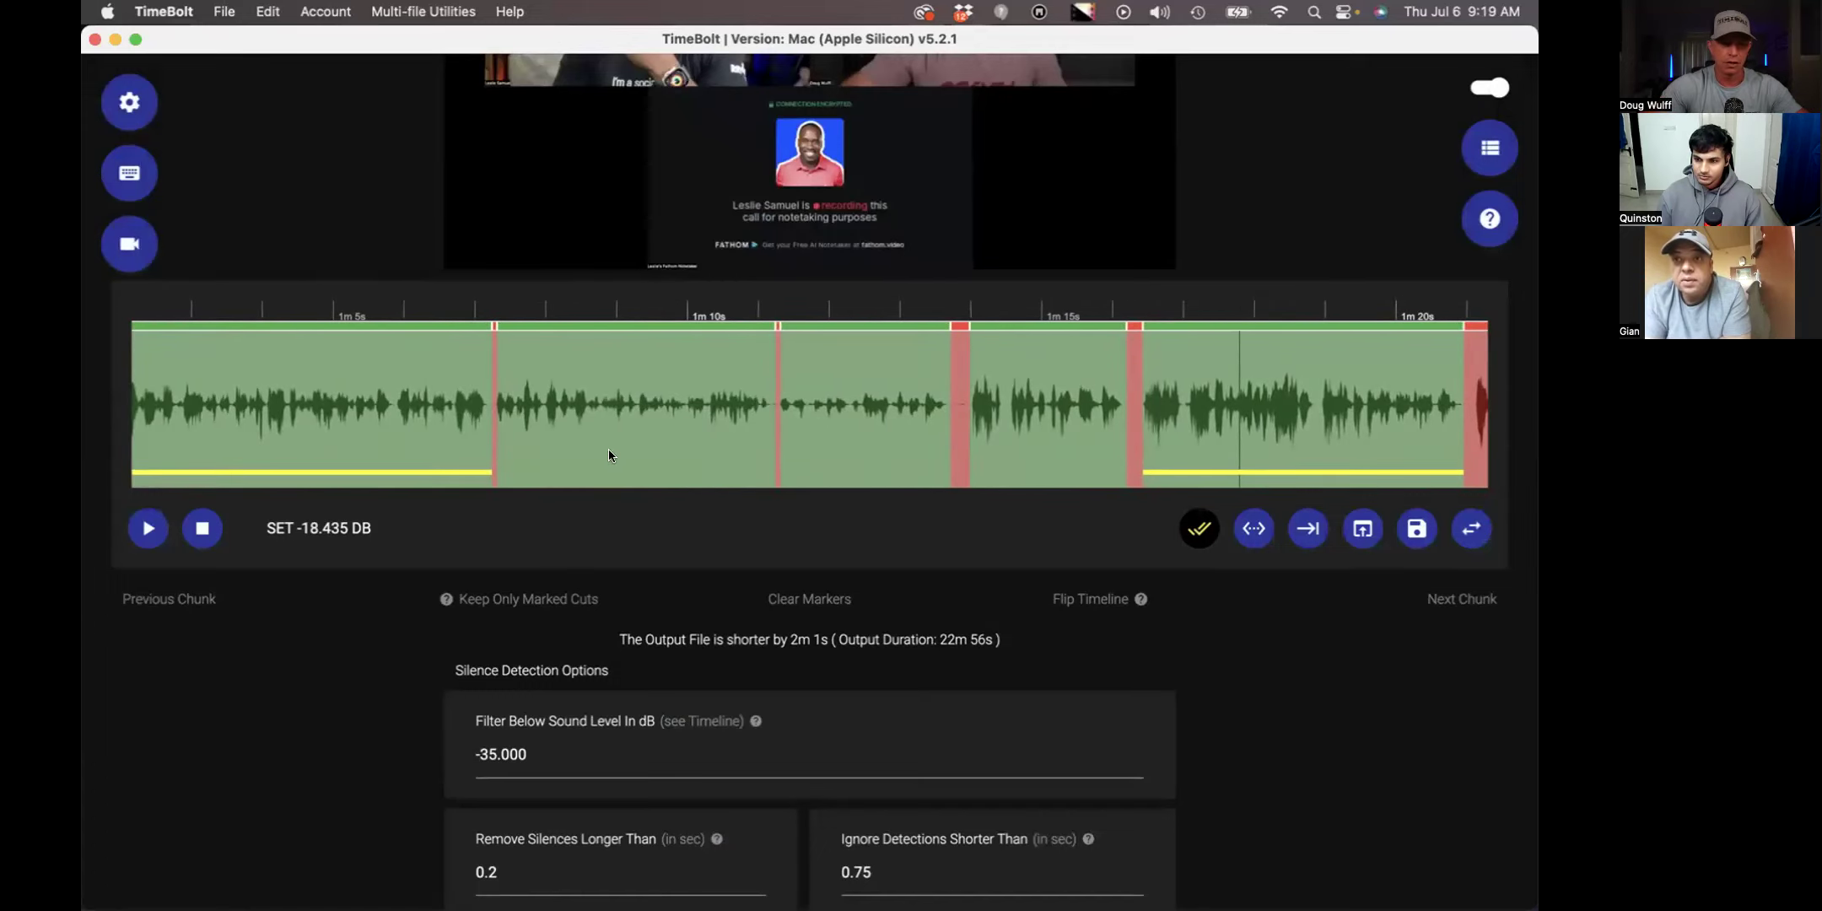
{"action": "left_click", "coordinate": [811, 601]}
{"action": "left_click", "coordinate": [970, 322]}
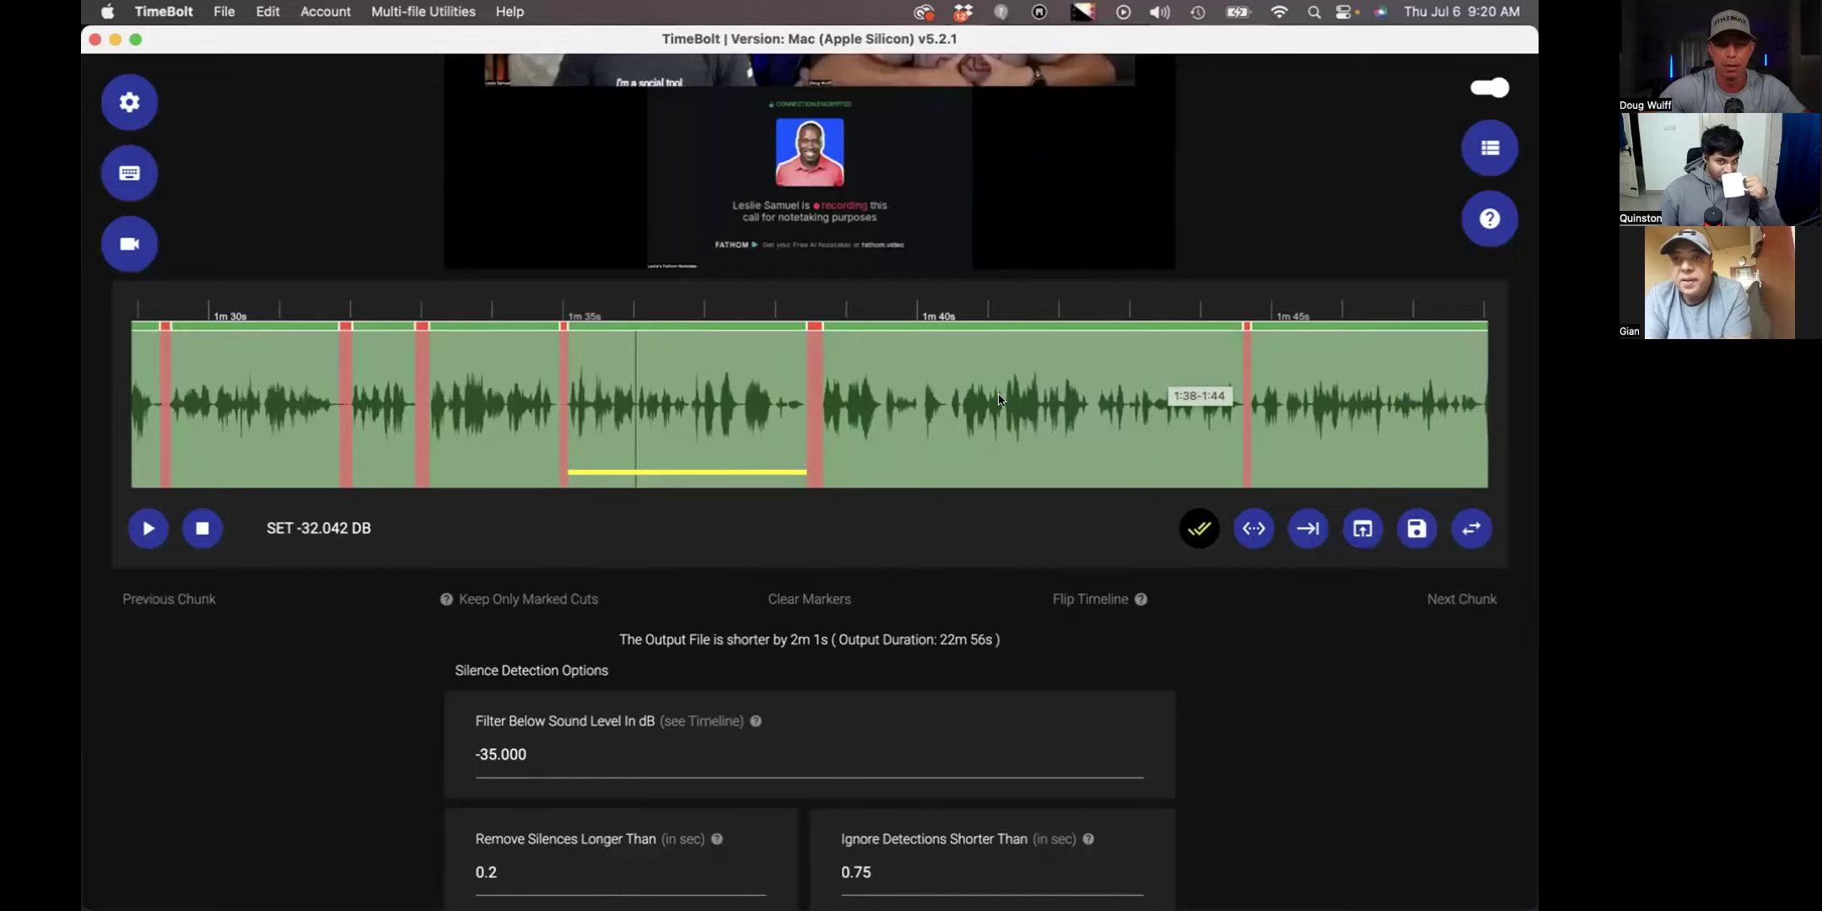
- Split the 1:38–1:44 segment just after 1m 40s and about 2 s further on, and try excluding the piece between the splits
{"action": "left_click", "coordinate": [854, 408]}
{"action": "key", "text": "space"}
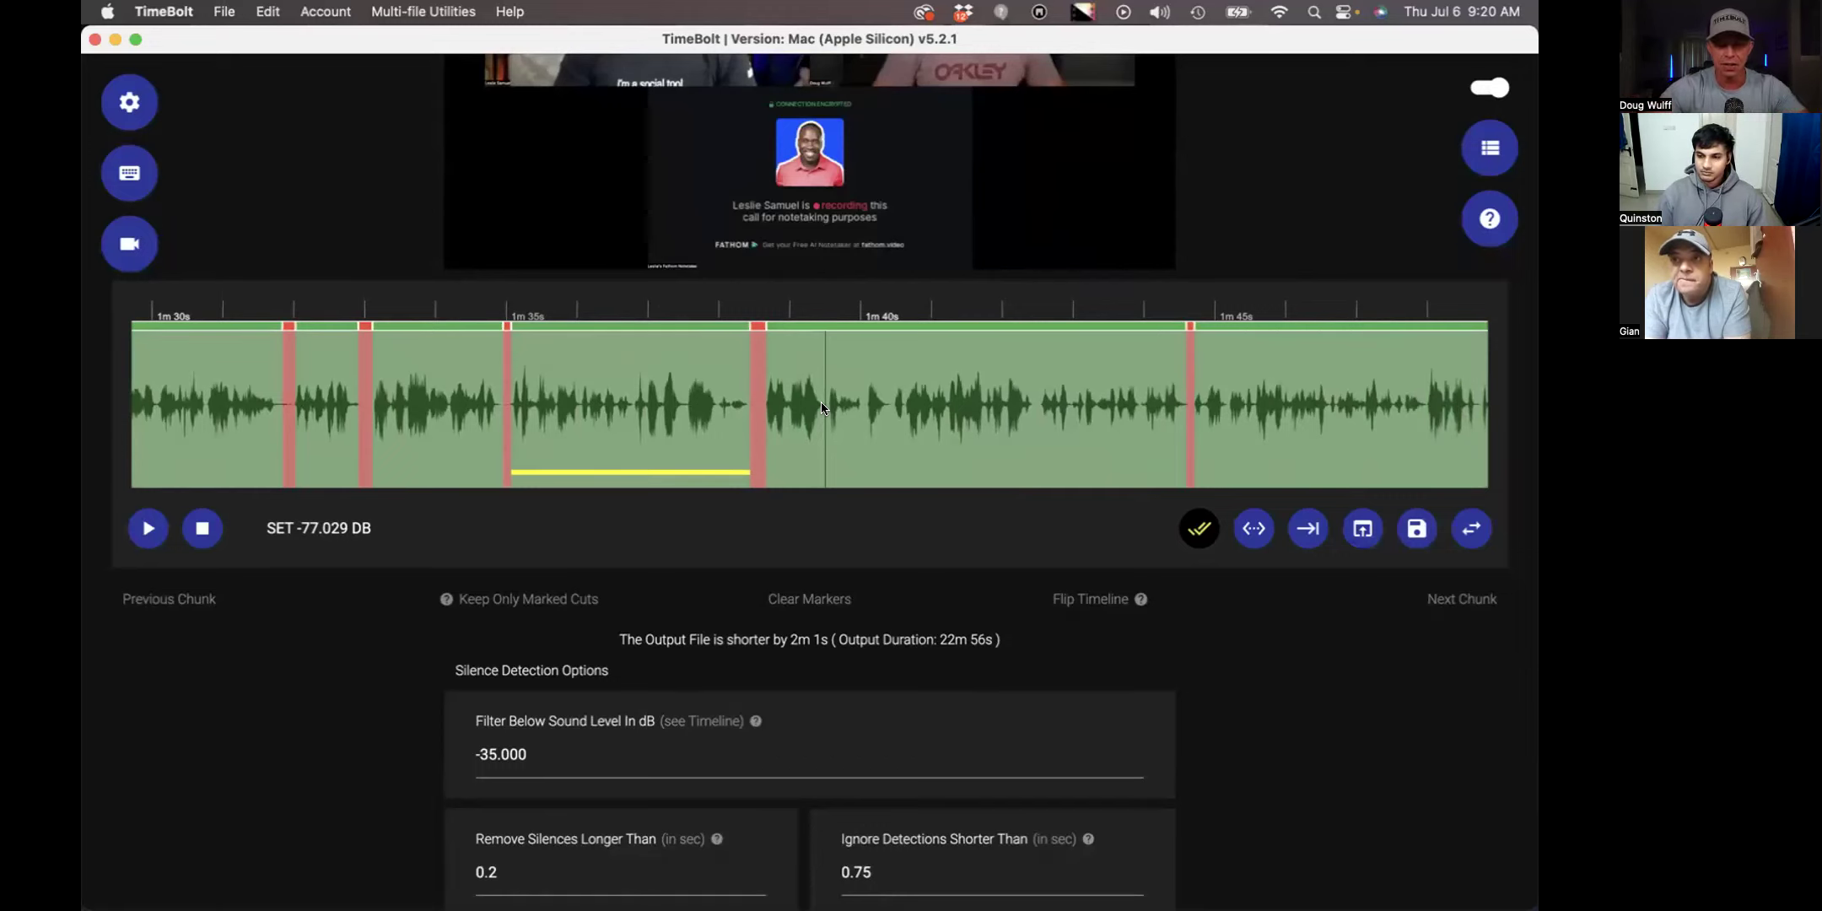
{"action": "scroll", "coordinate": [854, 412], "scroll_direction": "right", "scroll_amount": 3}
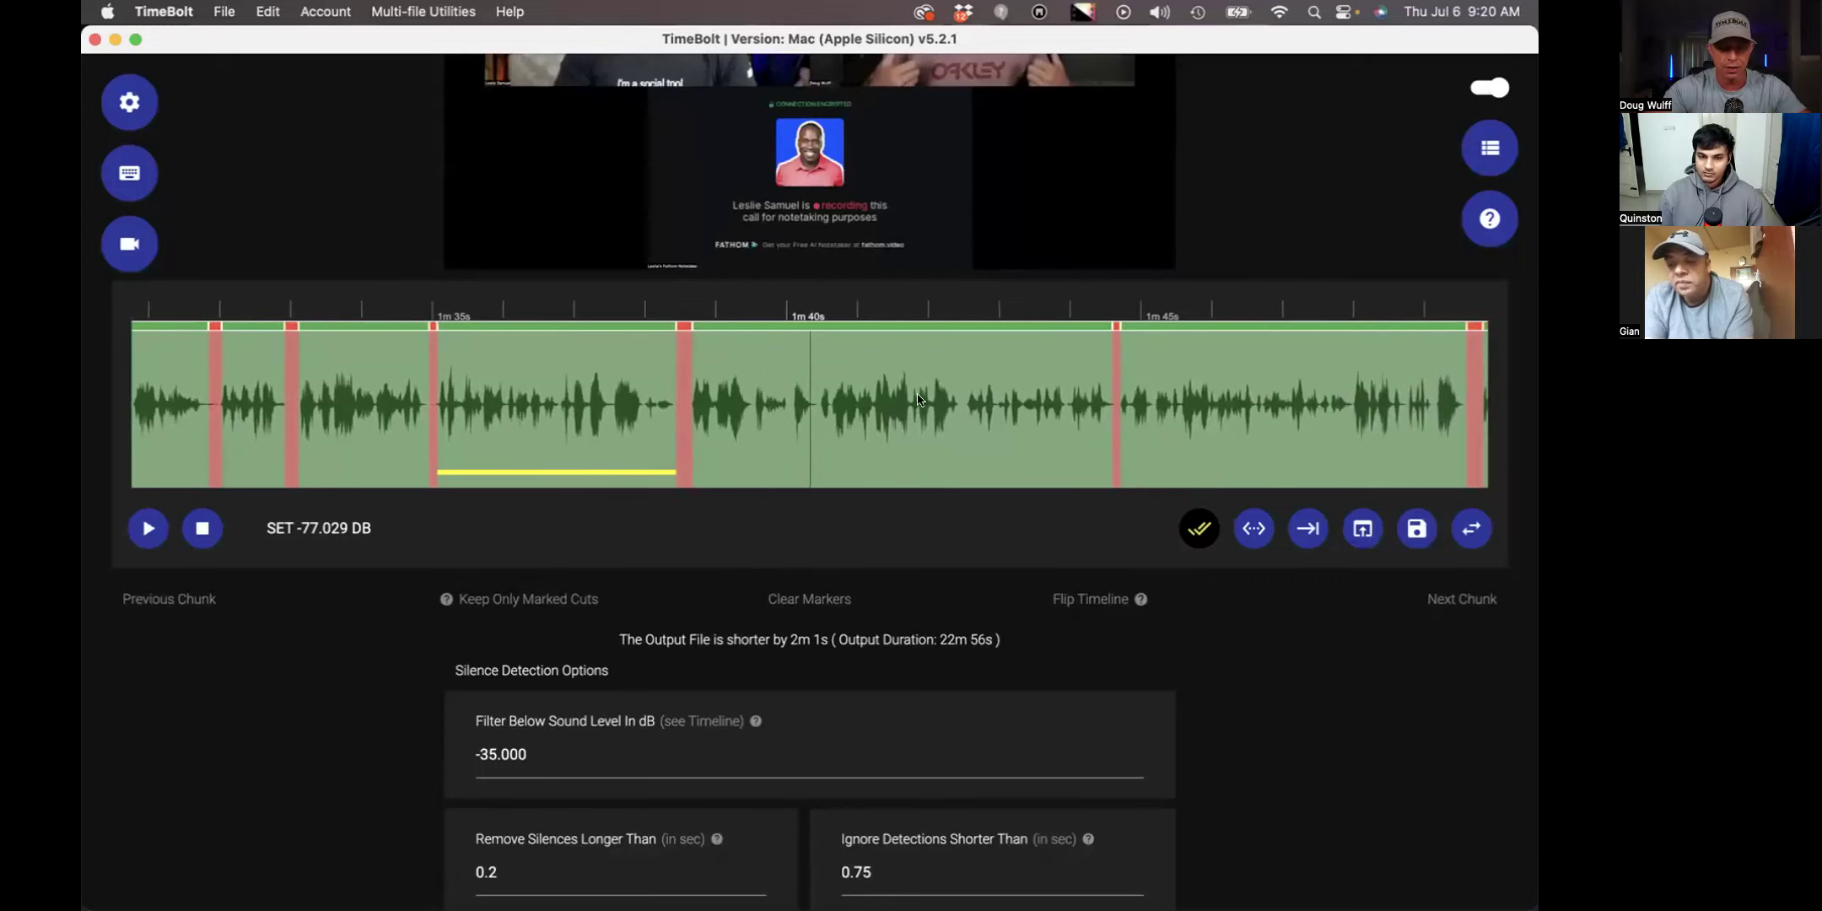
{"action": "left_click", "coordinate": [816, 407]}
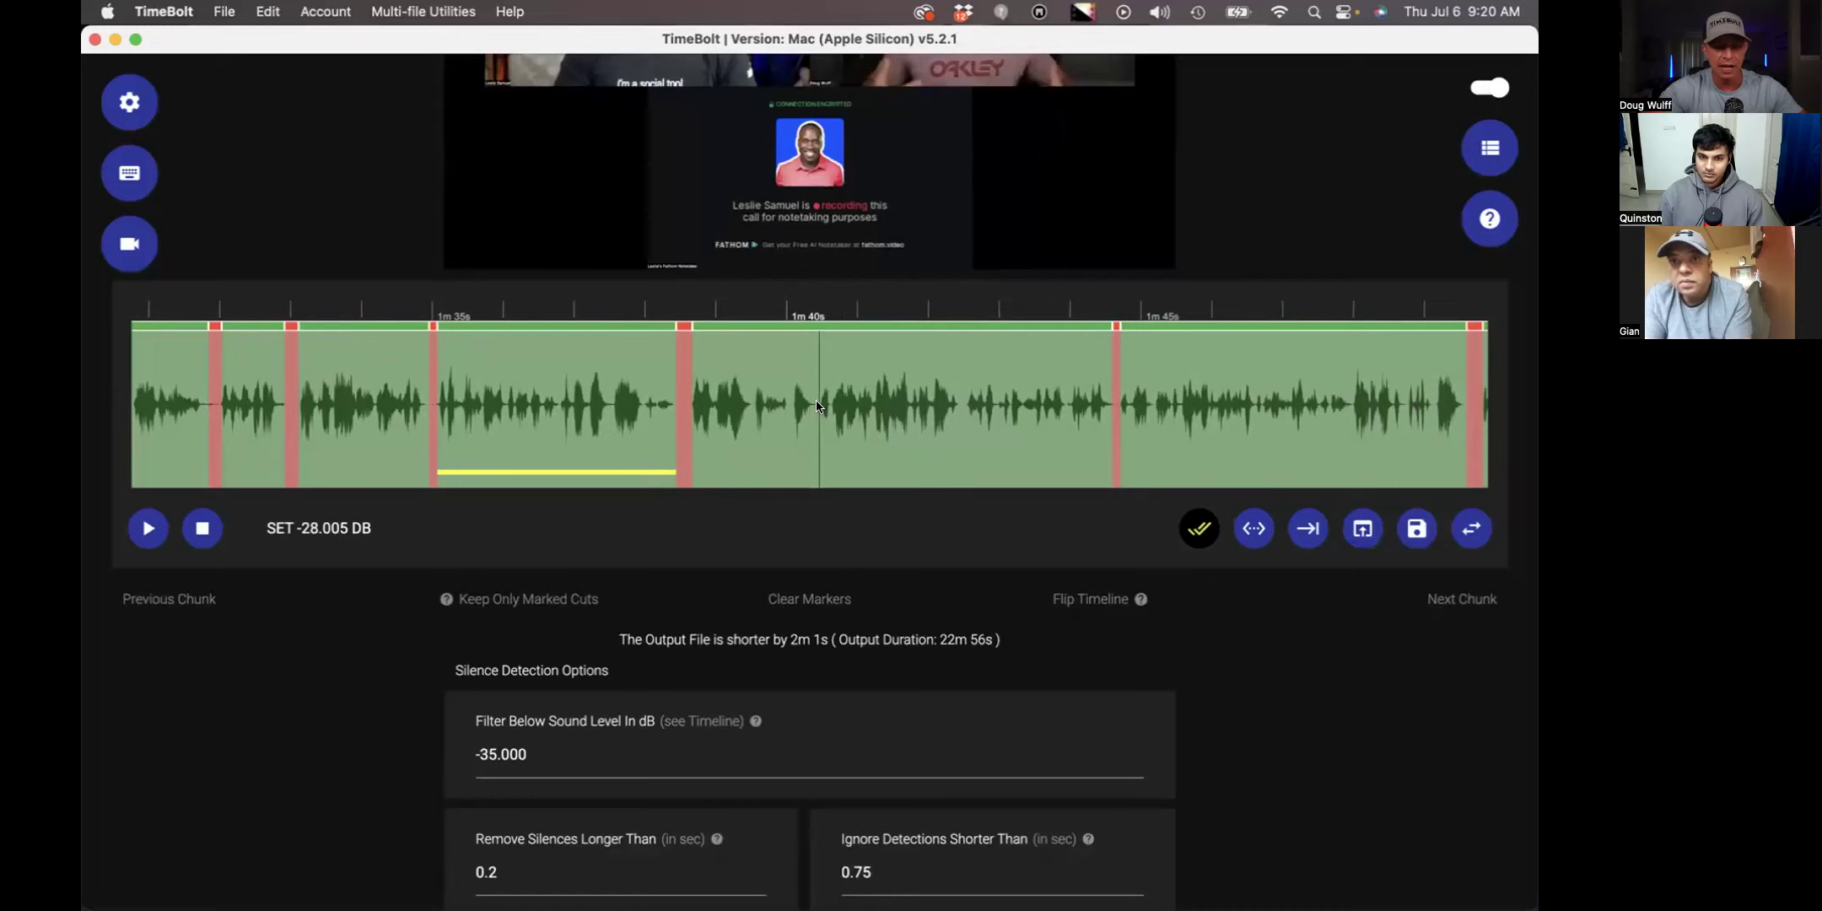
{"action": "left_click", "coordinate": [961, 402]}
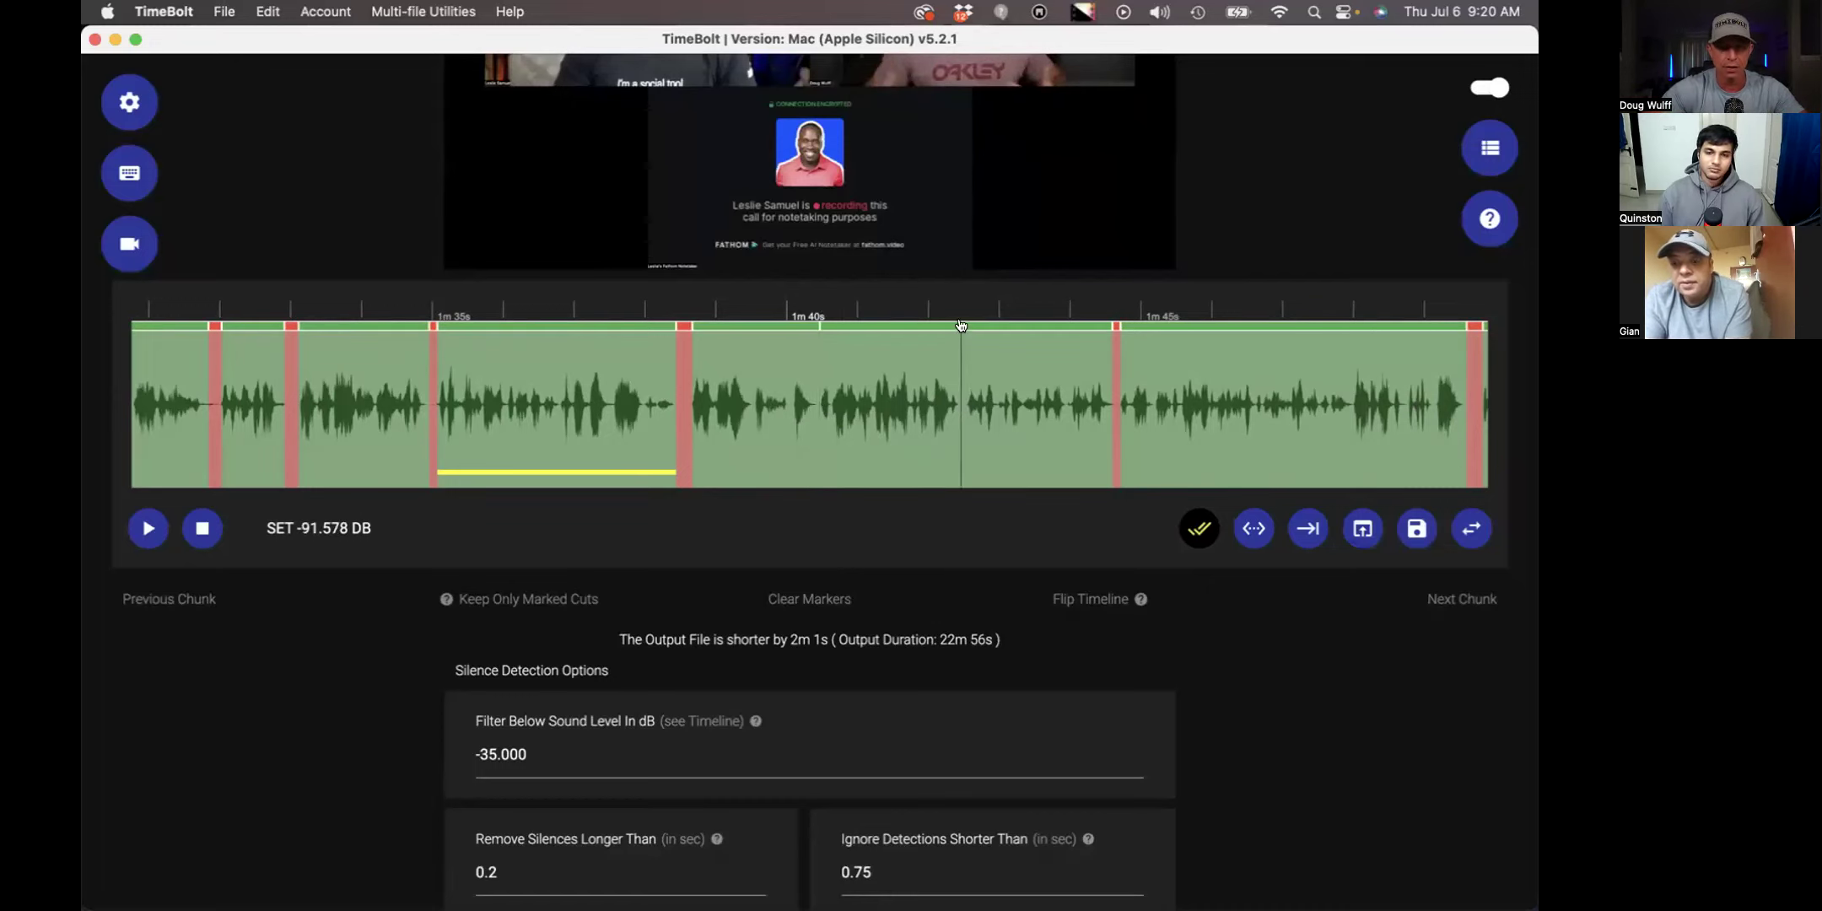
{"action": "left_click", "coordinate": [913, 348]}
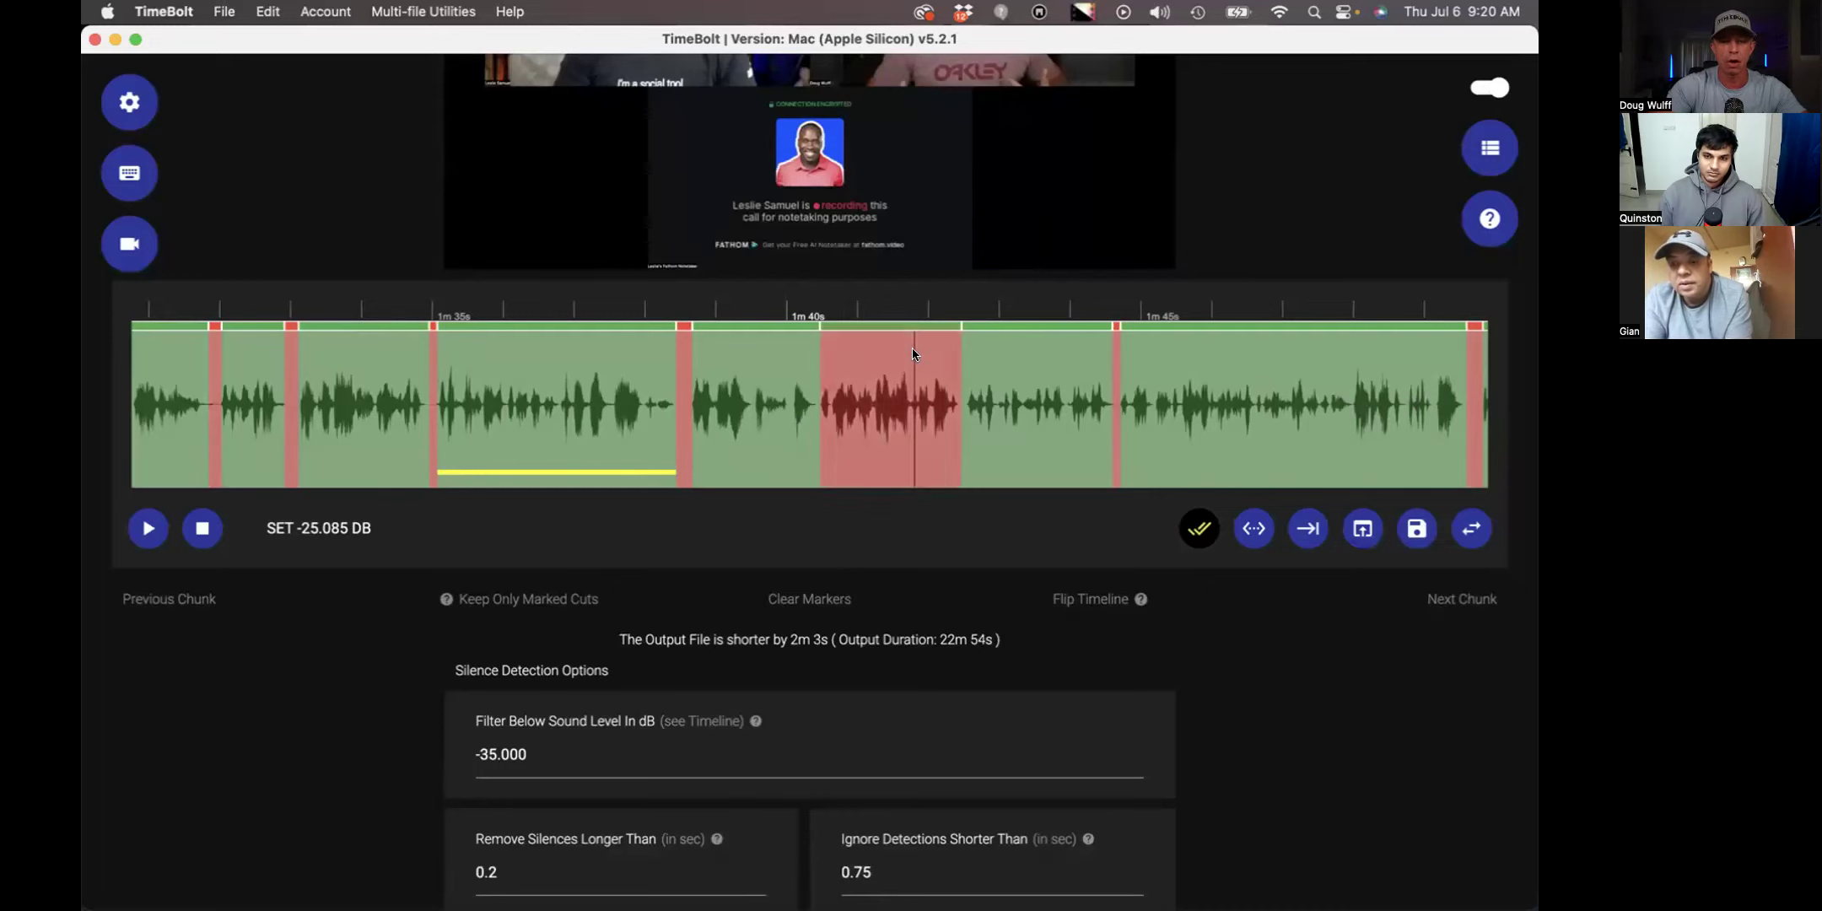
{"action": "scroll", "coordinate": [725, 384], "scroll_direction": "right", "scroll_amount": 3}
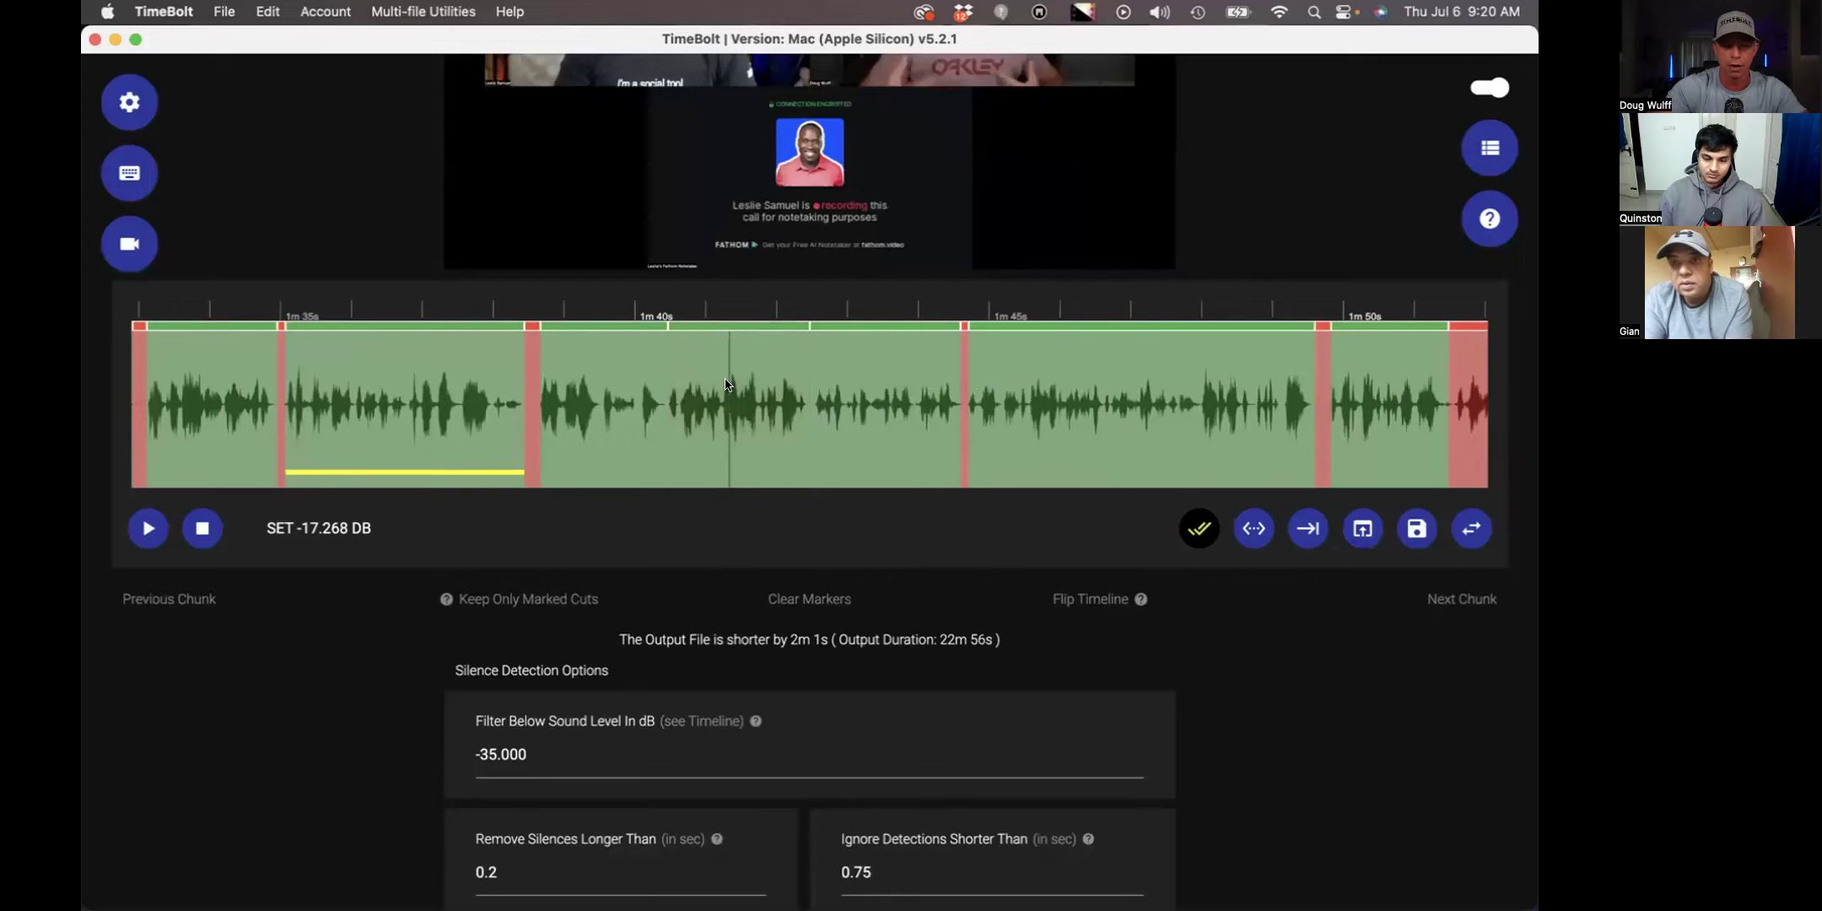
- Mark the kept segment at about 2:04–2:09 and the one ending at about 2:47
{"action": "scroll", "coordinate": [805, 413], "scroll_direction": "right", "scroll_amount": 5}
{"action": "scroll", "coordinate": [818, 417], "scroll_direction": "right", "scroll_amount": 15}
{"action": "left_click", "coordinate": [945, 405]}
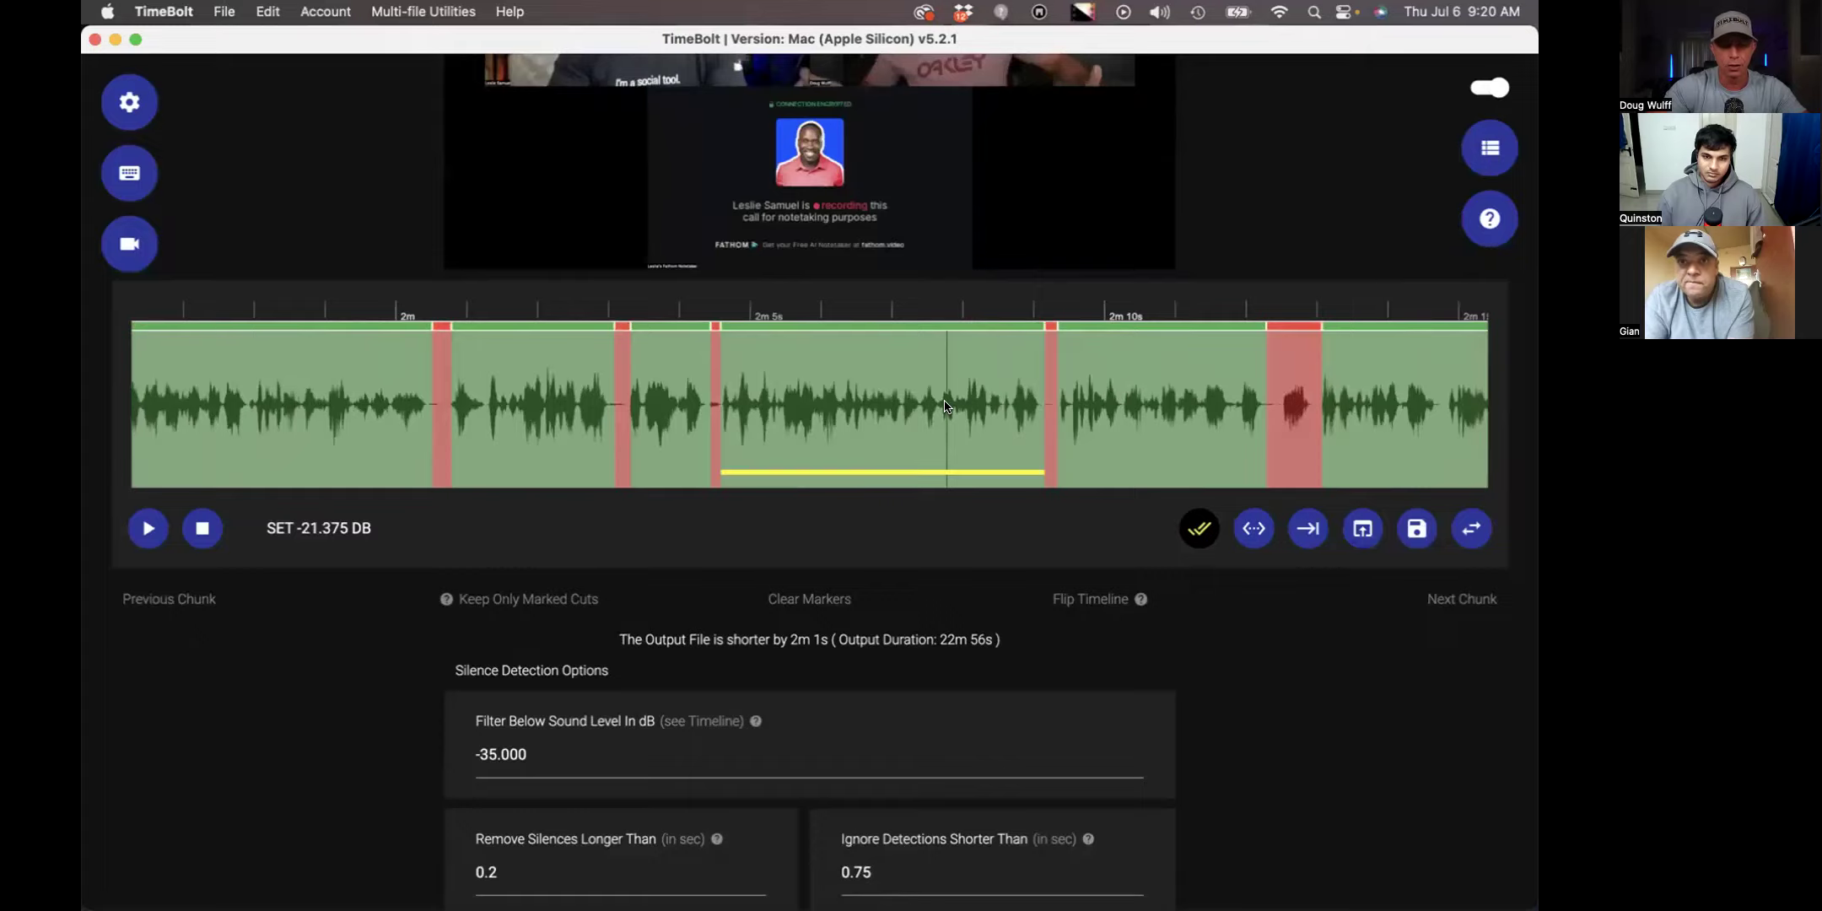
{"action": "scroll", "coordinate": [945, 405], "scroll_direction": "down", "scroll_amount": 3}
{"action": "scroll", "coordinate": [1299, 603], "scroll_direction": "down", "scroll_amount": 2}
{"action": "scroll", "coordinate": [1096, 600], "scroll_direction": "up", "scroll_amount": 7}
{"action": "scroll", "coordinate": [887, 600], "scroll_direction": "right", "scroll_amount": 10}
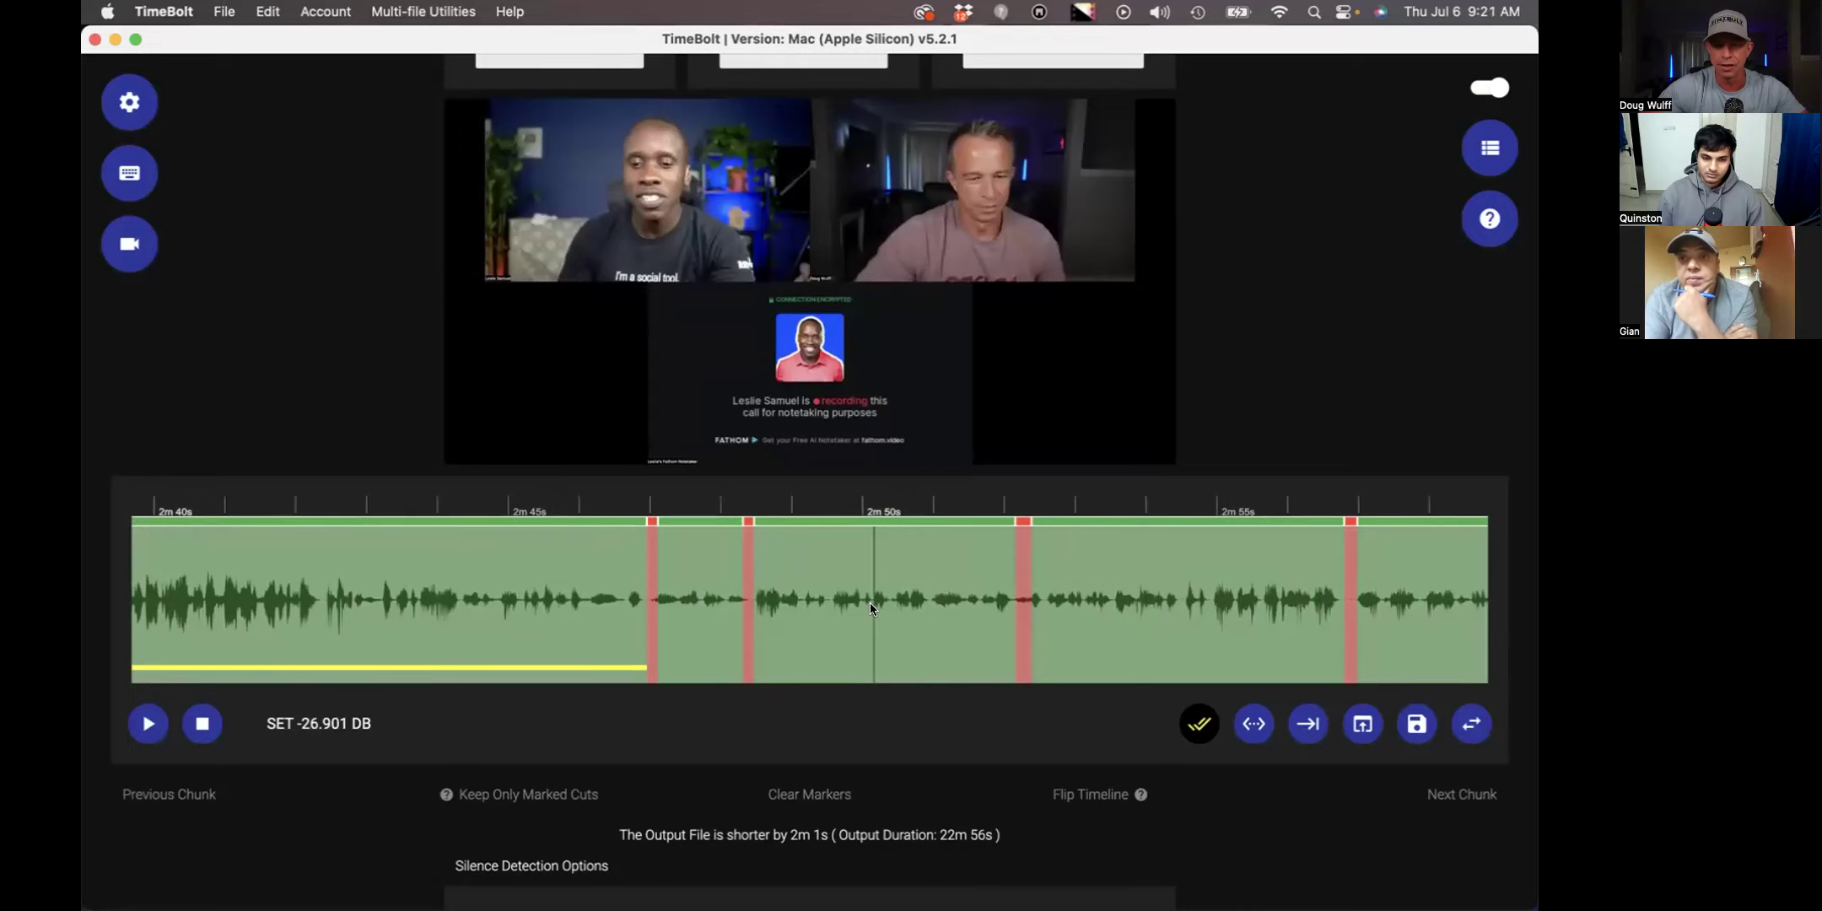
{"action": "scroll", "coordinate": [896, 582], "scroll_direction": "up", "scroll_amount": 2}
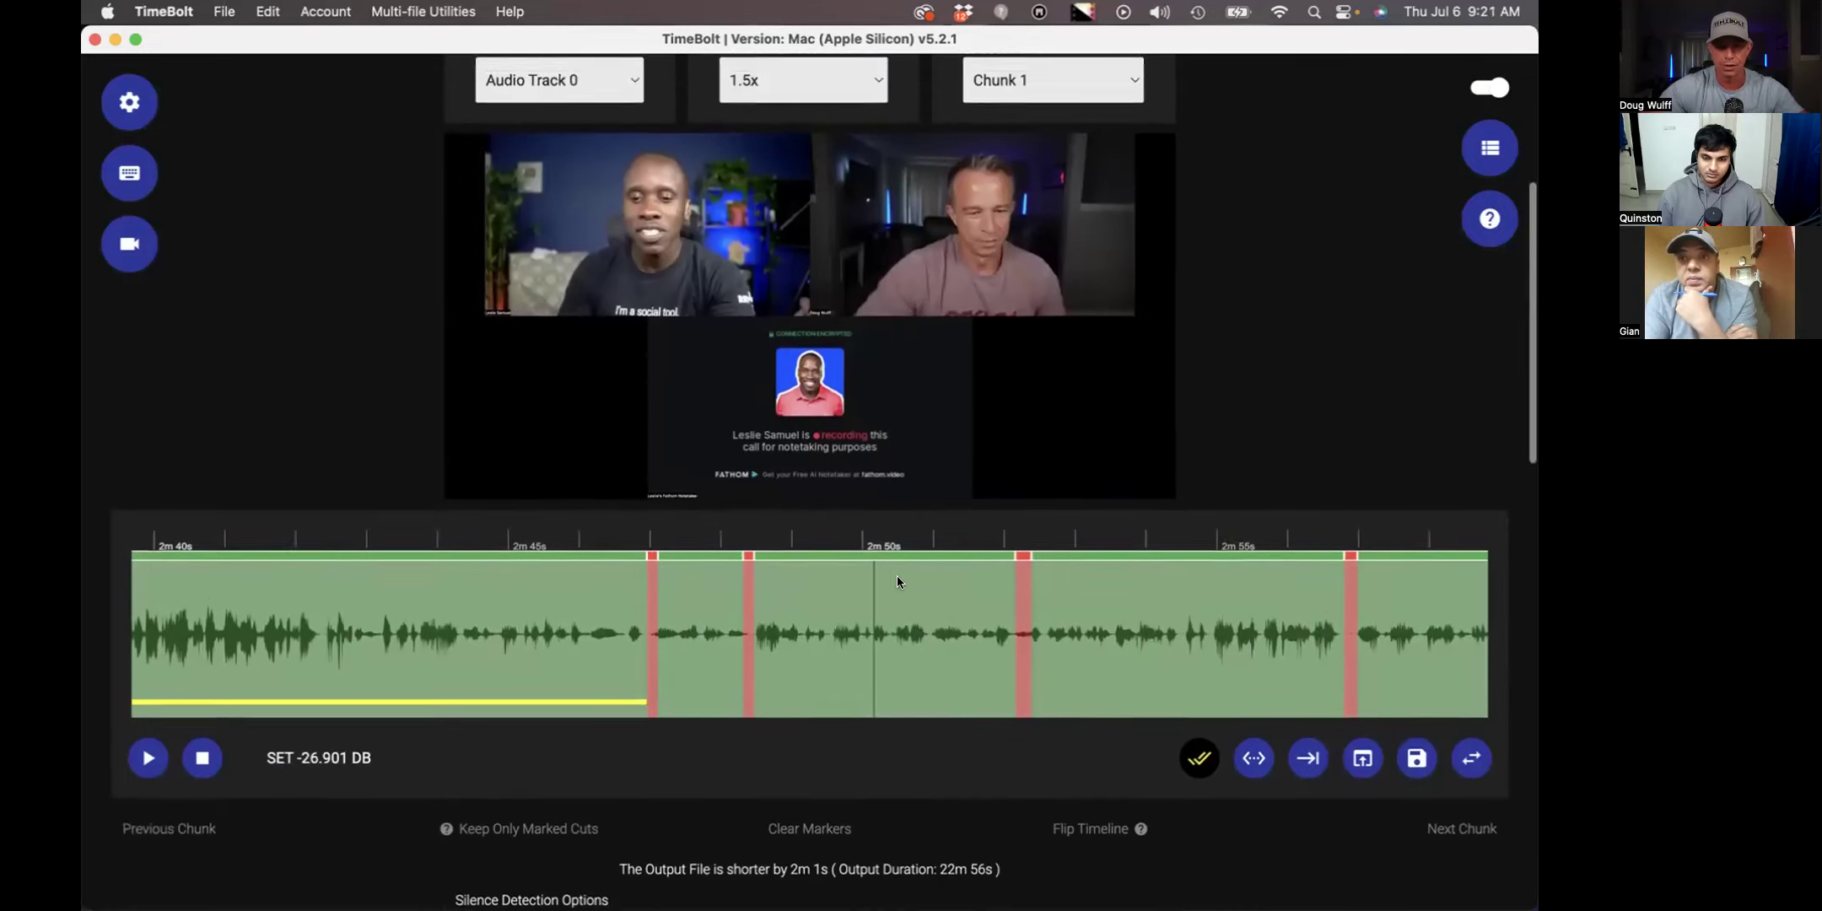
- Mark the kept segments at about 2:48–2:52 and 2:56–3:00 on the timeline
{"action": "left_click", "coordinate": [861, 621]}
{"action": "scroll", "coordinate": [861, 622], "scroll_direction": "right", "scroll_amount": 3}
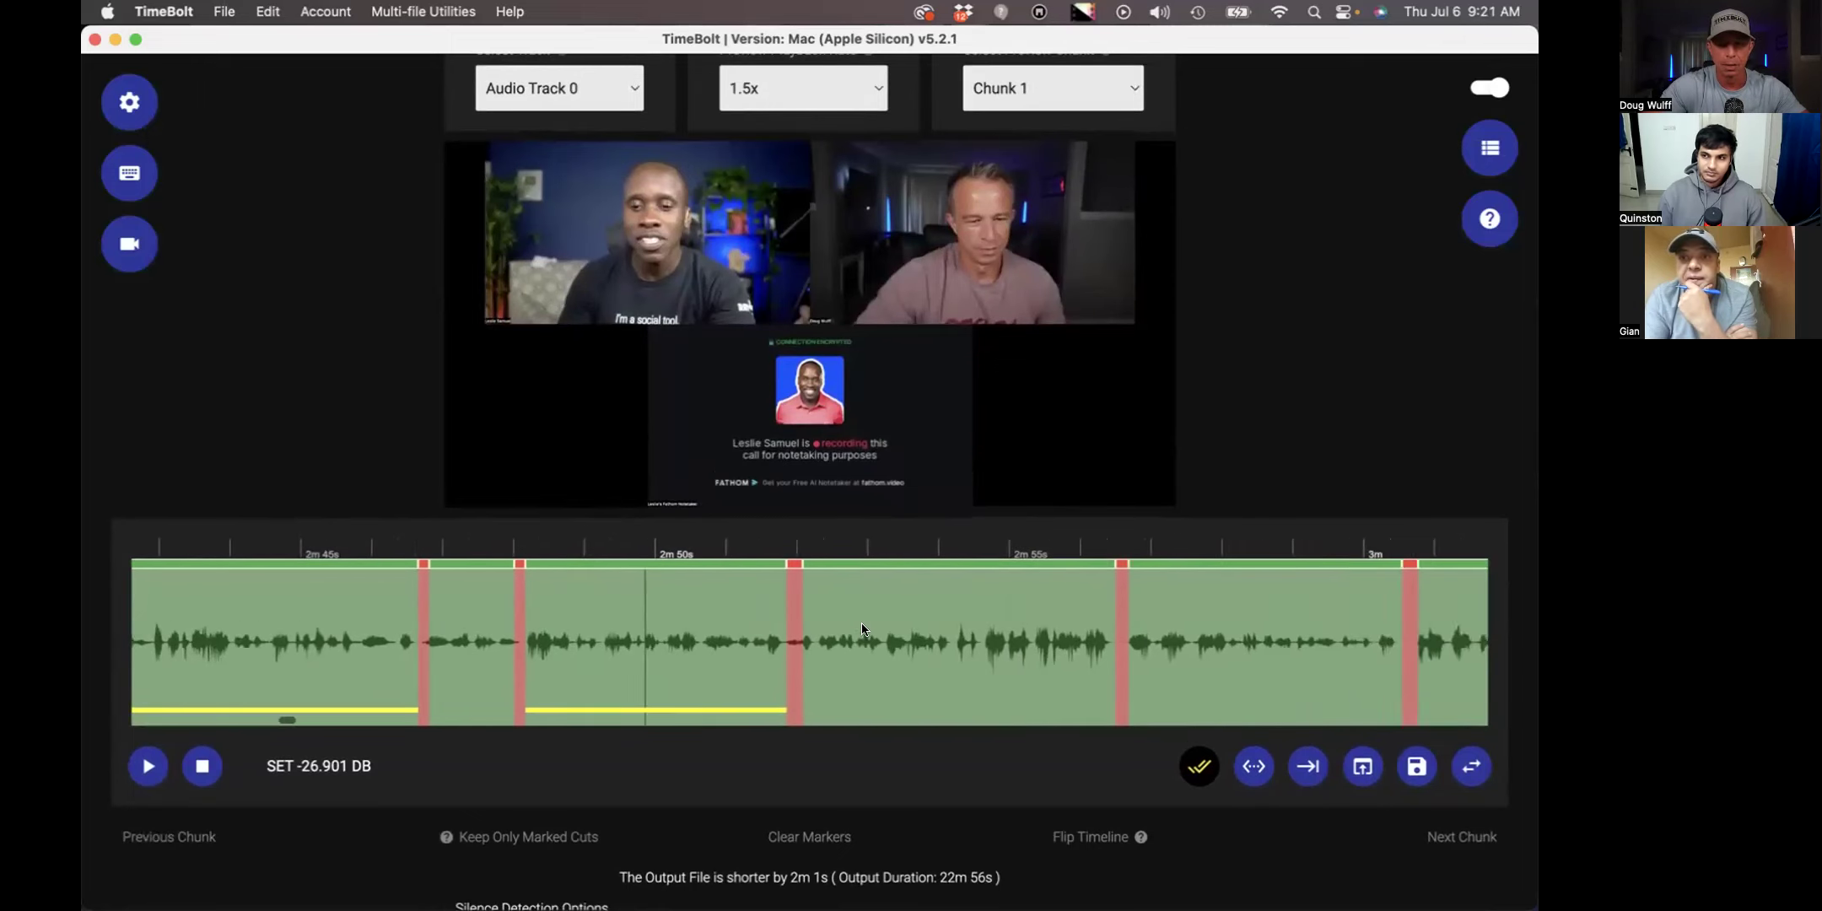
{"action": "left_click", "coordinate": [1147, 619]}
{"action": "left_click", "coordinate": [1145, 617]}
{"action": "scroll", "coordinate": [1144, 618], "scroll_direction": "right", "scroll_amount": 5}
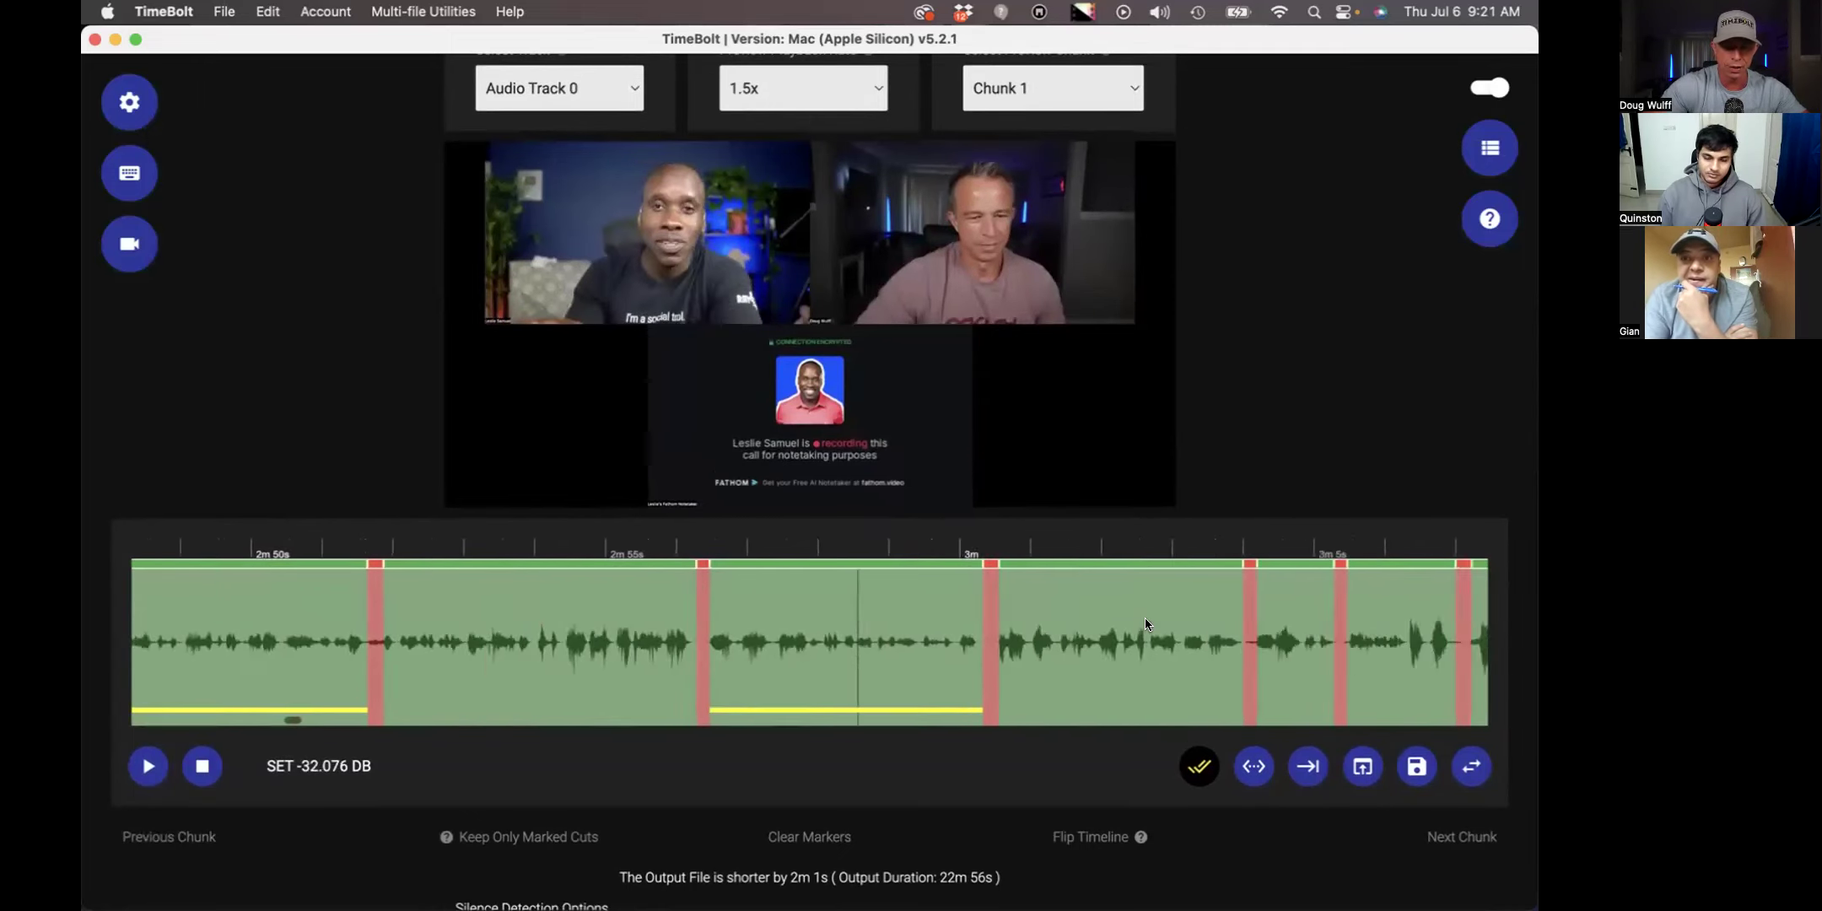
- Mark the kept segments at about 3:08–3:11 and 3:25–3:32, and reduce the timeline to only the marked cuts
{"action": "left_click", "coordinate": [1240, 607]}
{"action": "left_click", "coordinate": [1240, 605]}
{"action": "scroll", "coordinate": [1239, 605], "scroll_direction": "down", "scroll_amount": 3}
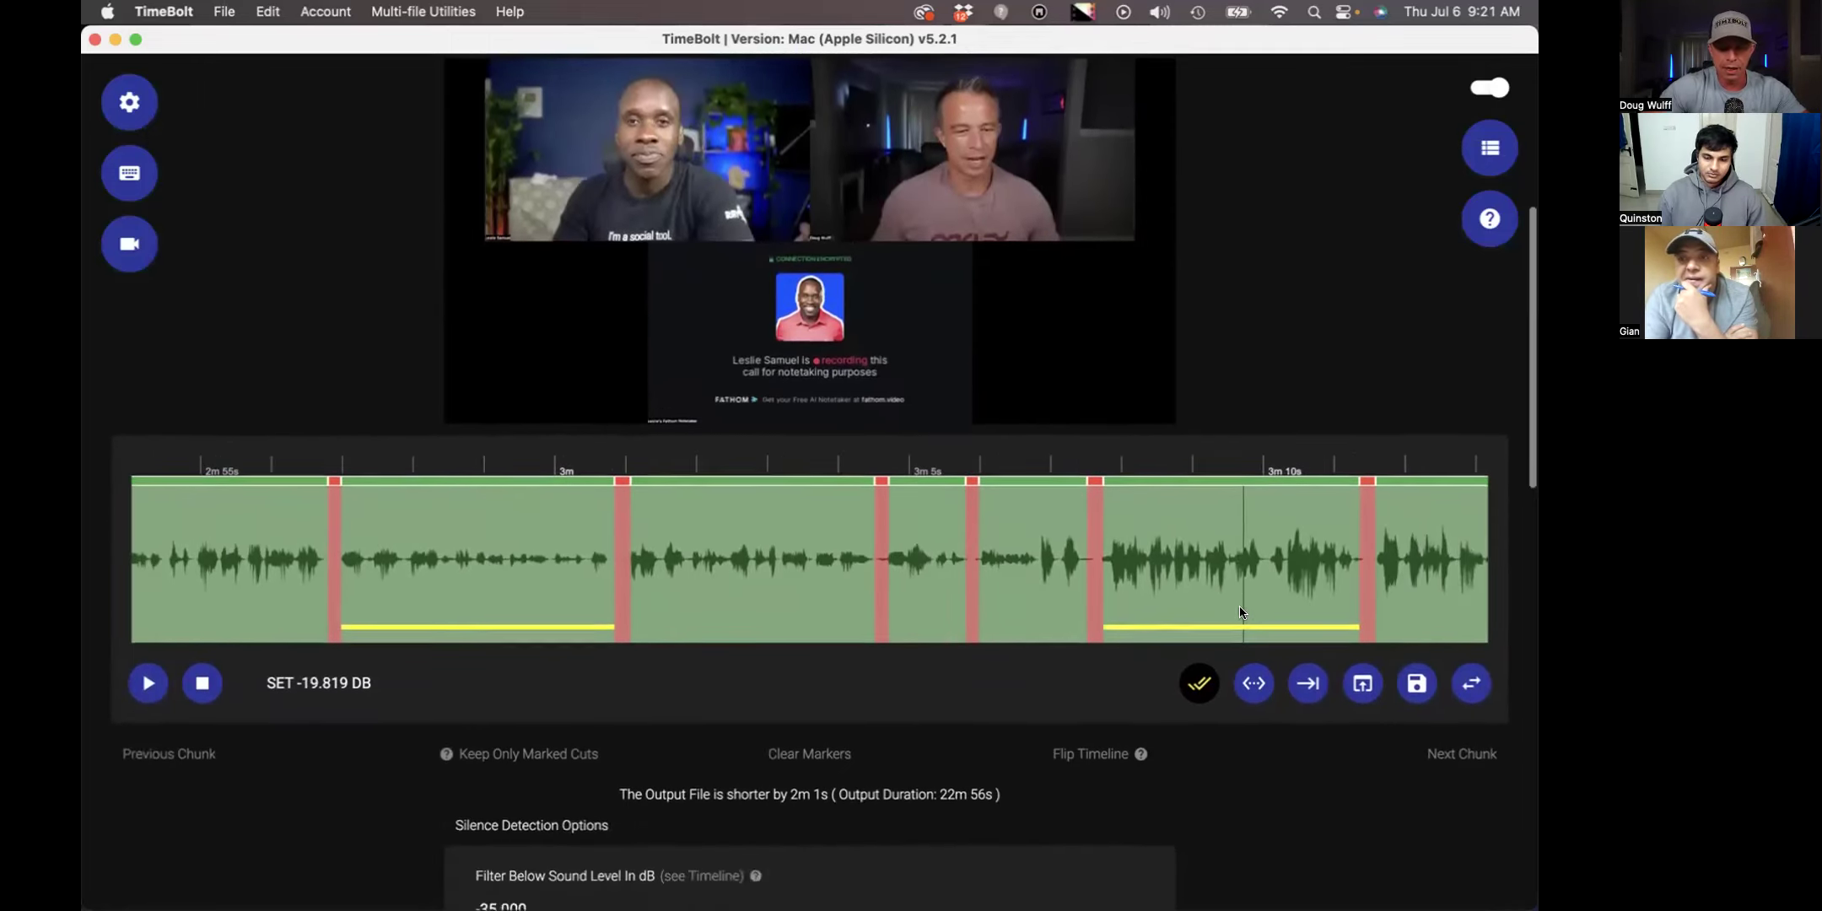
{"action": "scroll", "coordinate": [1189, 628], "scroll_direction": "right", "scroll_amount": 8}
{"action": "left_click", "coordinate": [1169, 623]}
{"action": "scroll", "coordinate": [1169, 623], "scroll_direction": "down", "scroll_amount": 3}
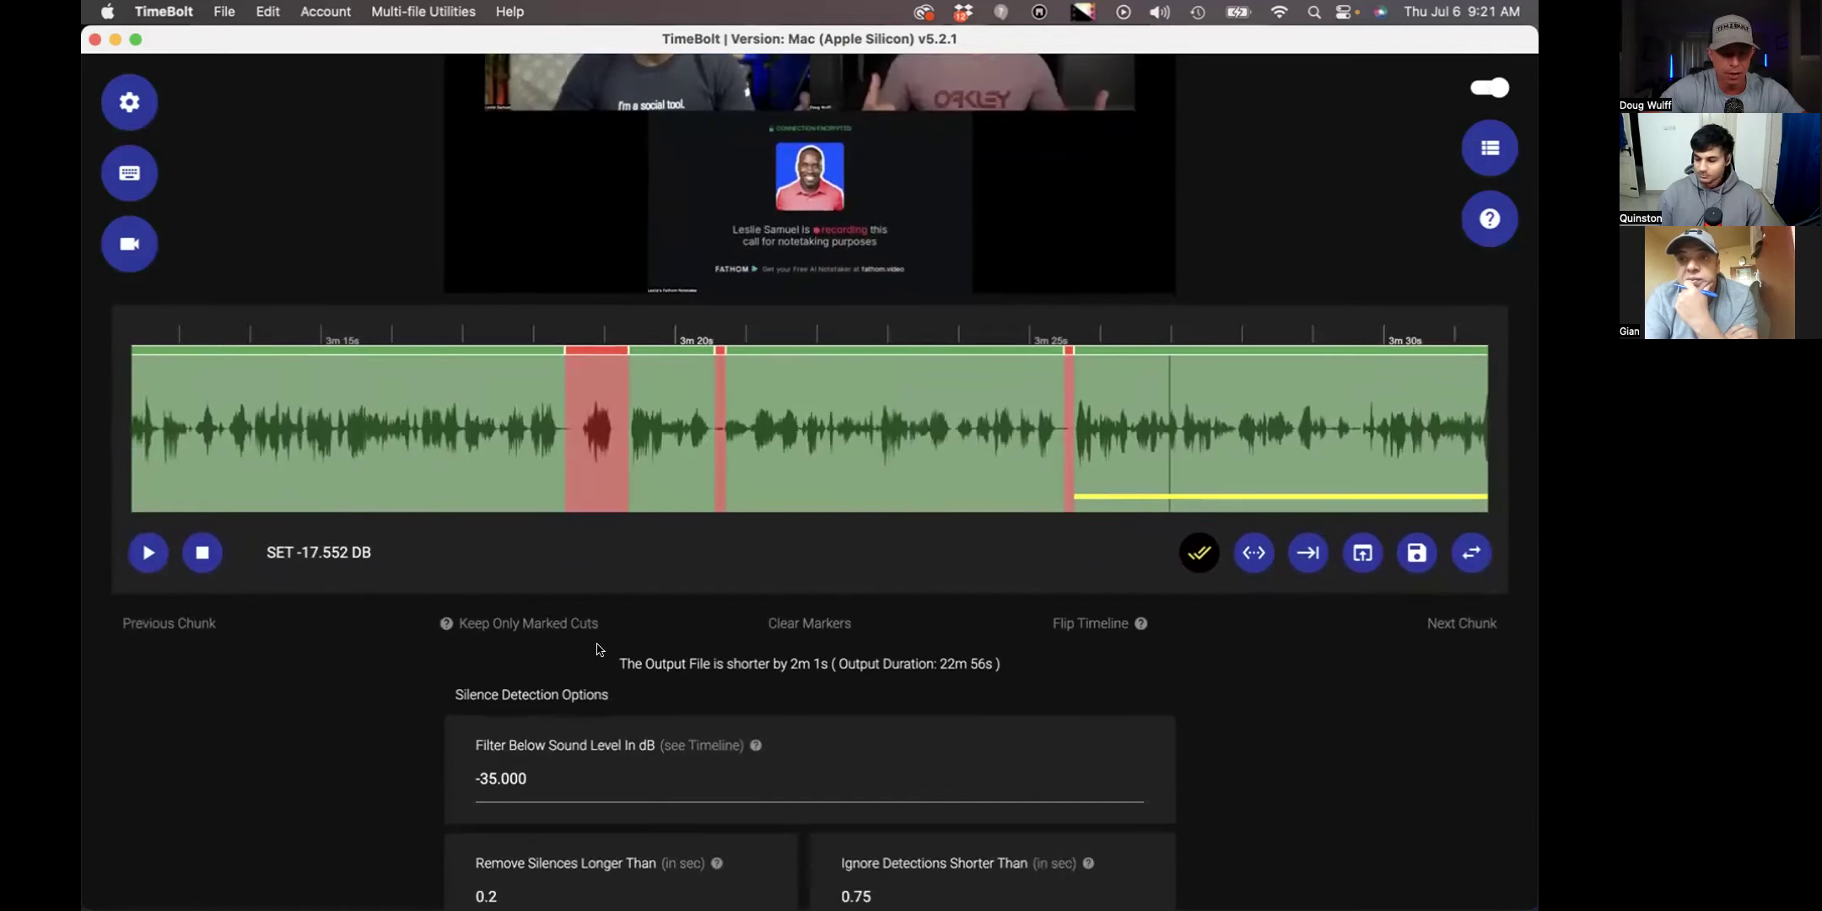
{"action": "left_click", "coordinate": [572, 624]}
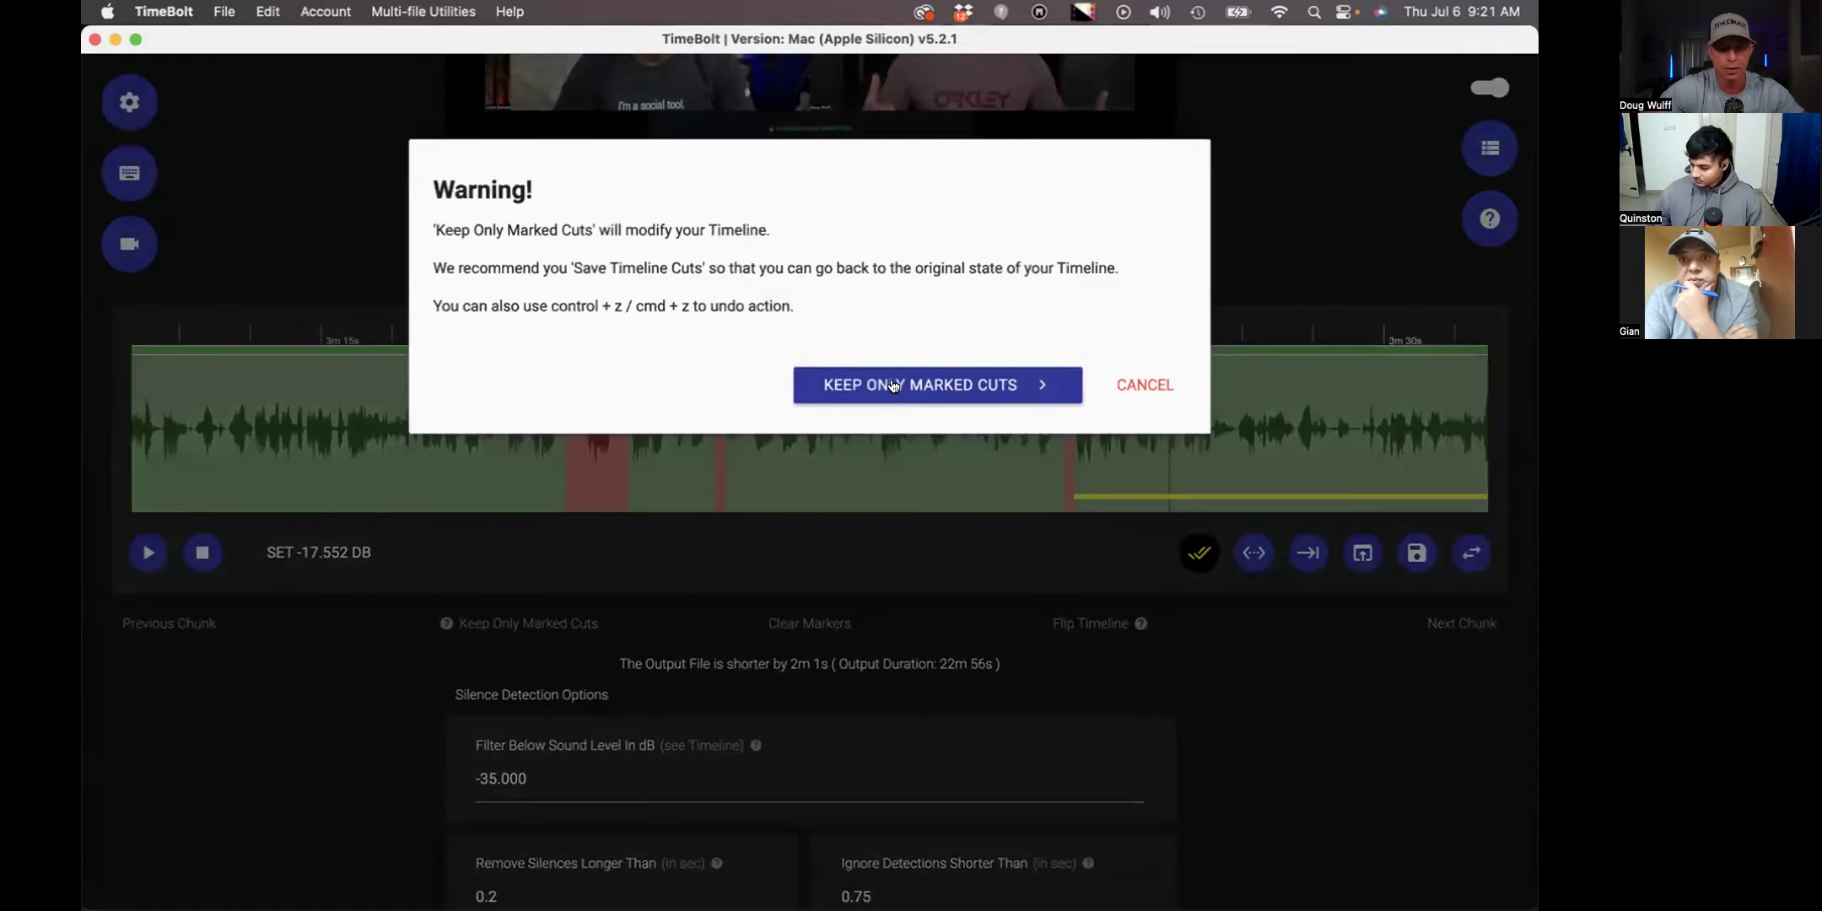
{"action": "left_click", "coordinate": [898, 381]}
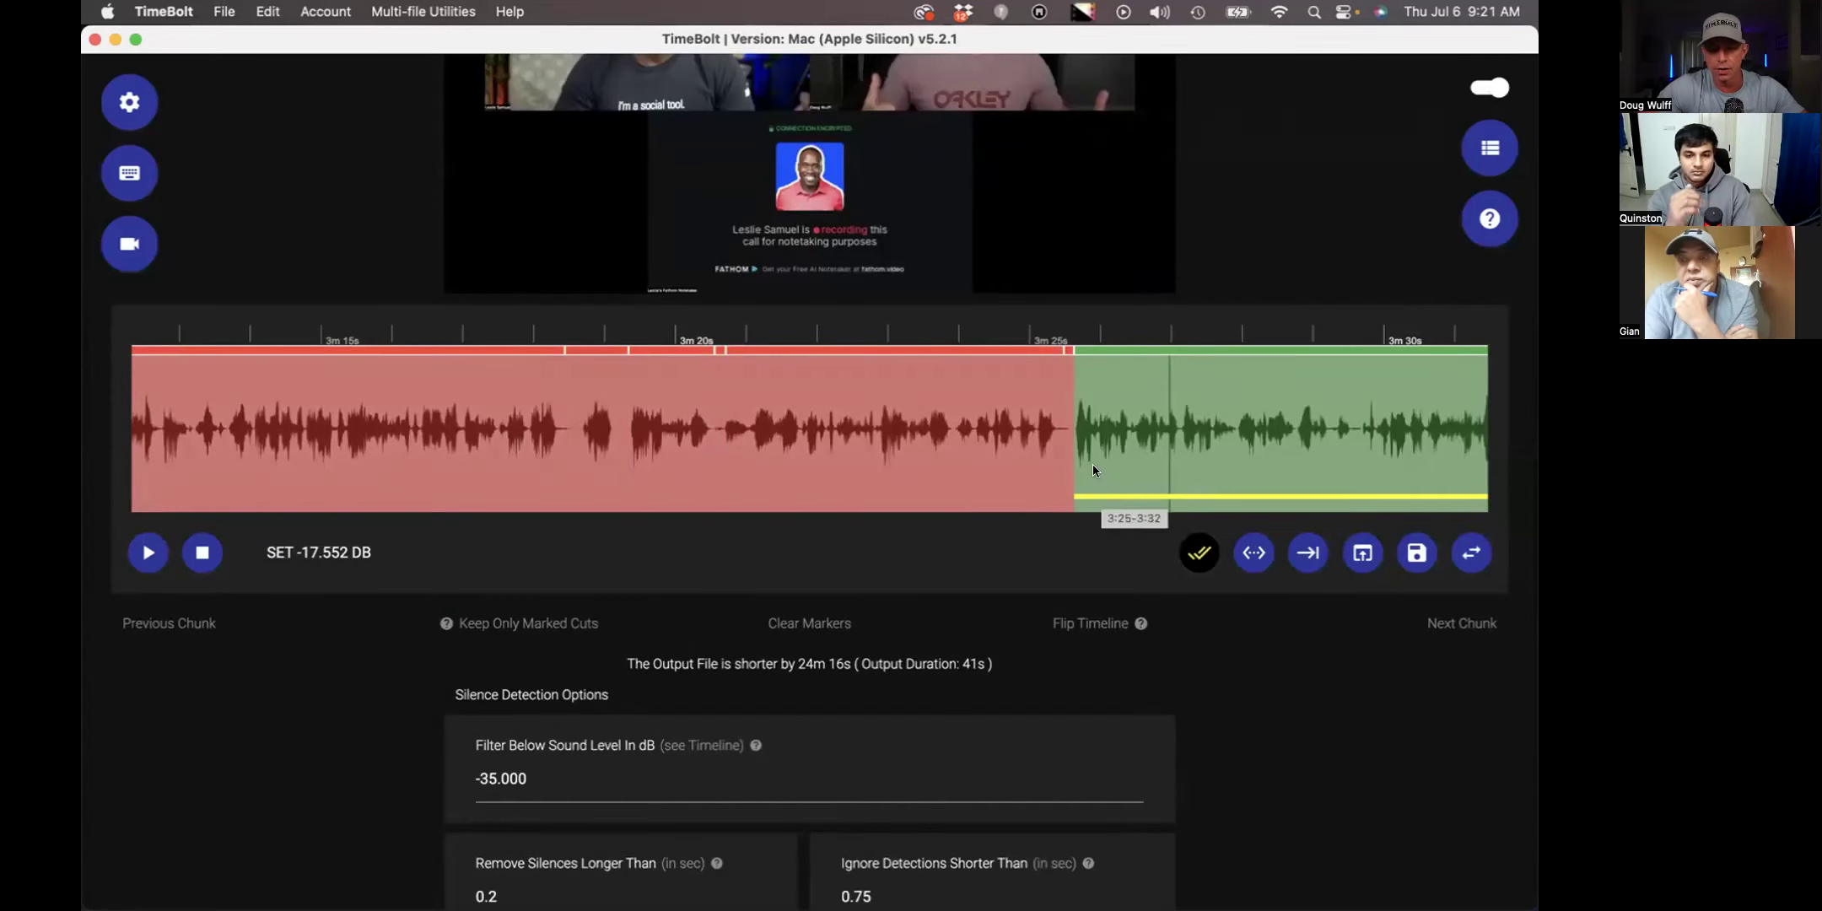
- Activate Turbo Mode with a time limit of 30 seconds and add the video to the render queue
{"action": "scroll", "coordinate": [1092, 464], "scroll_direction": "up", "scroll_amount": 3}
{"action": "scroll", "coordinate": [1183, 625], "scroll_direction": "down", "scroll_amount": 10}
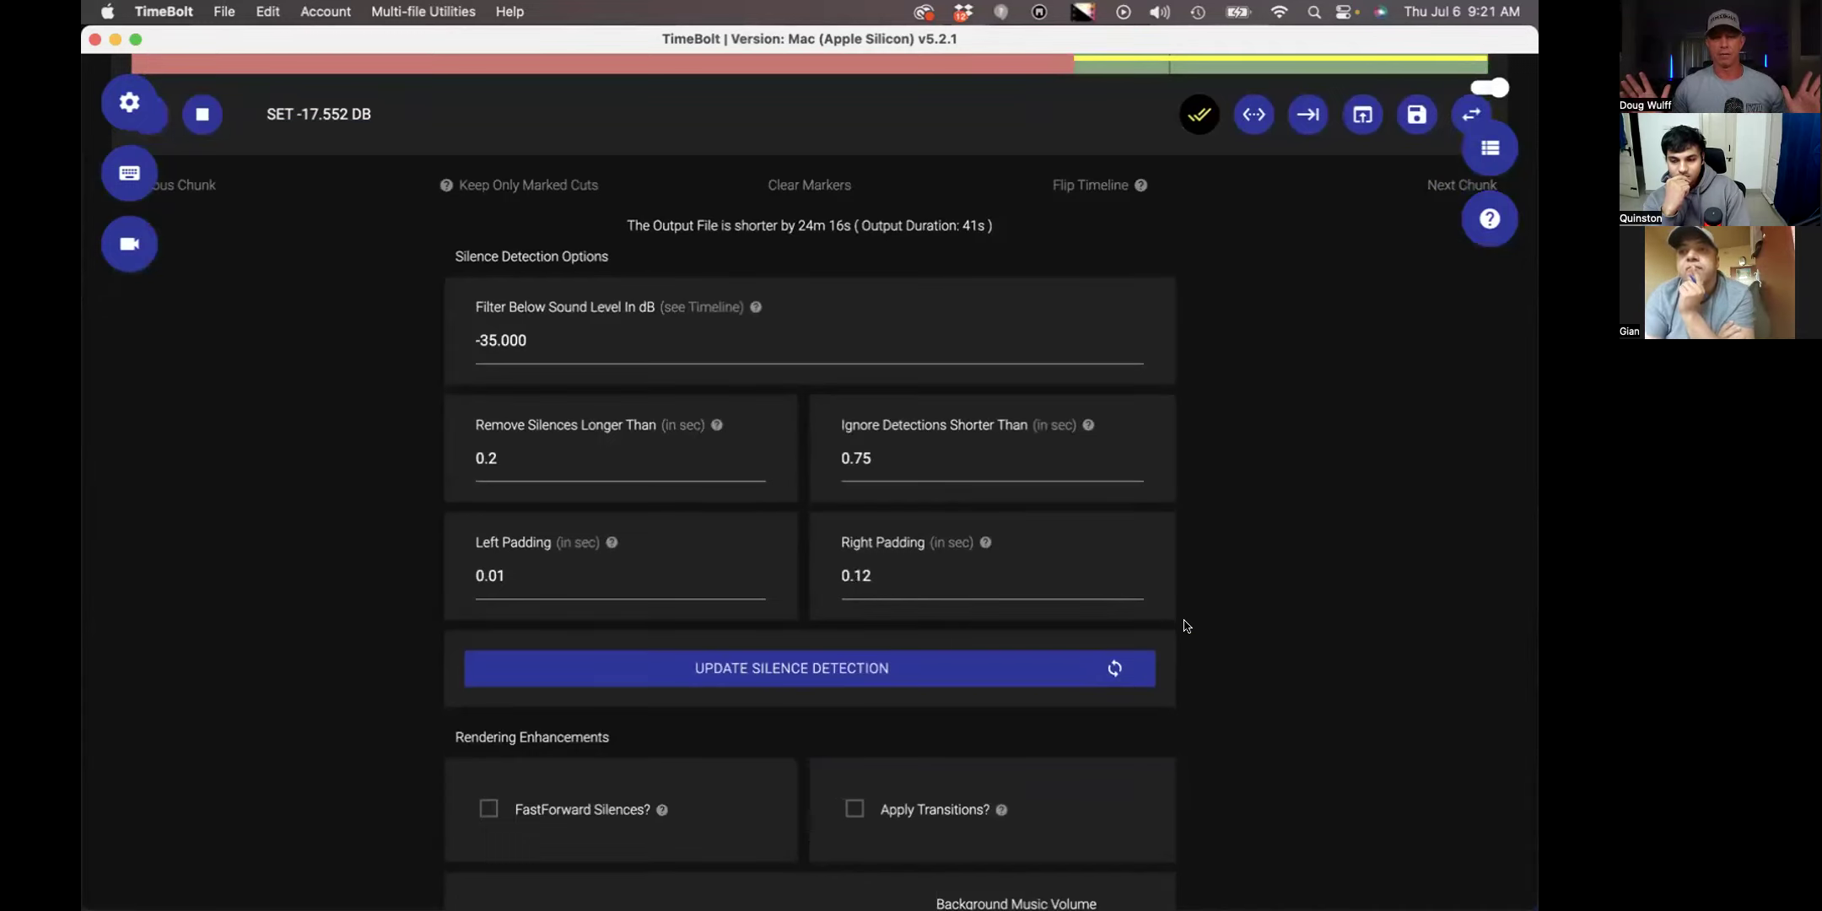
{"action": "scroll", "coordinate": [1183, 624], "scroll_direction": "down", "scroll_amount": 5}
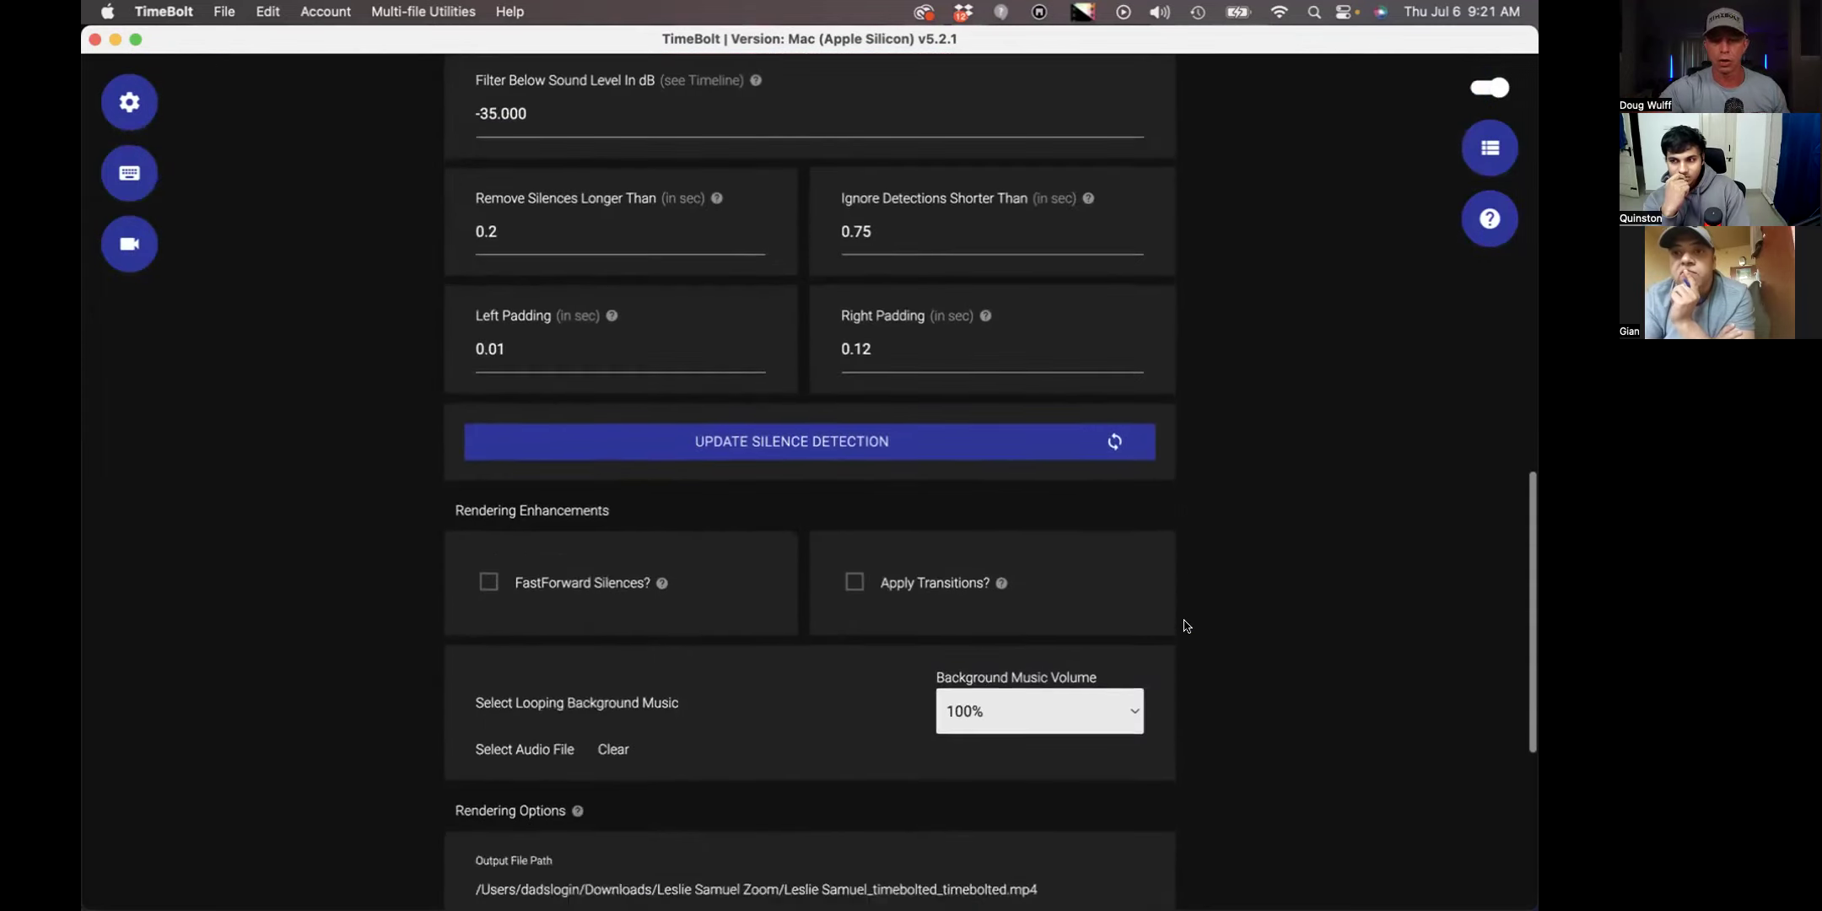
{"action": "scroll", "coordinate": [1183, 622], "scroll_direction": "up", "scroll_amount": 8}
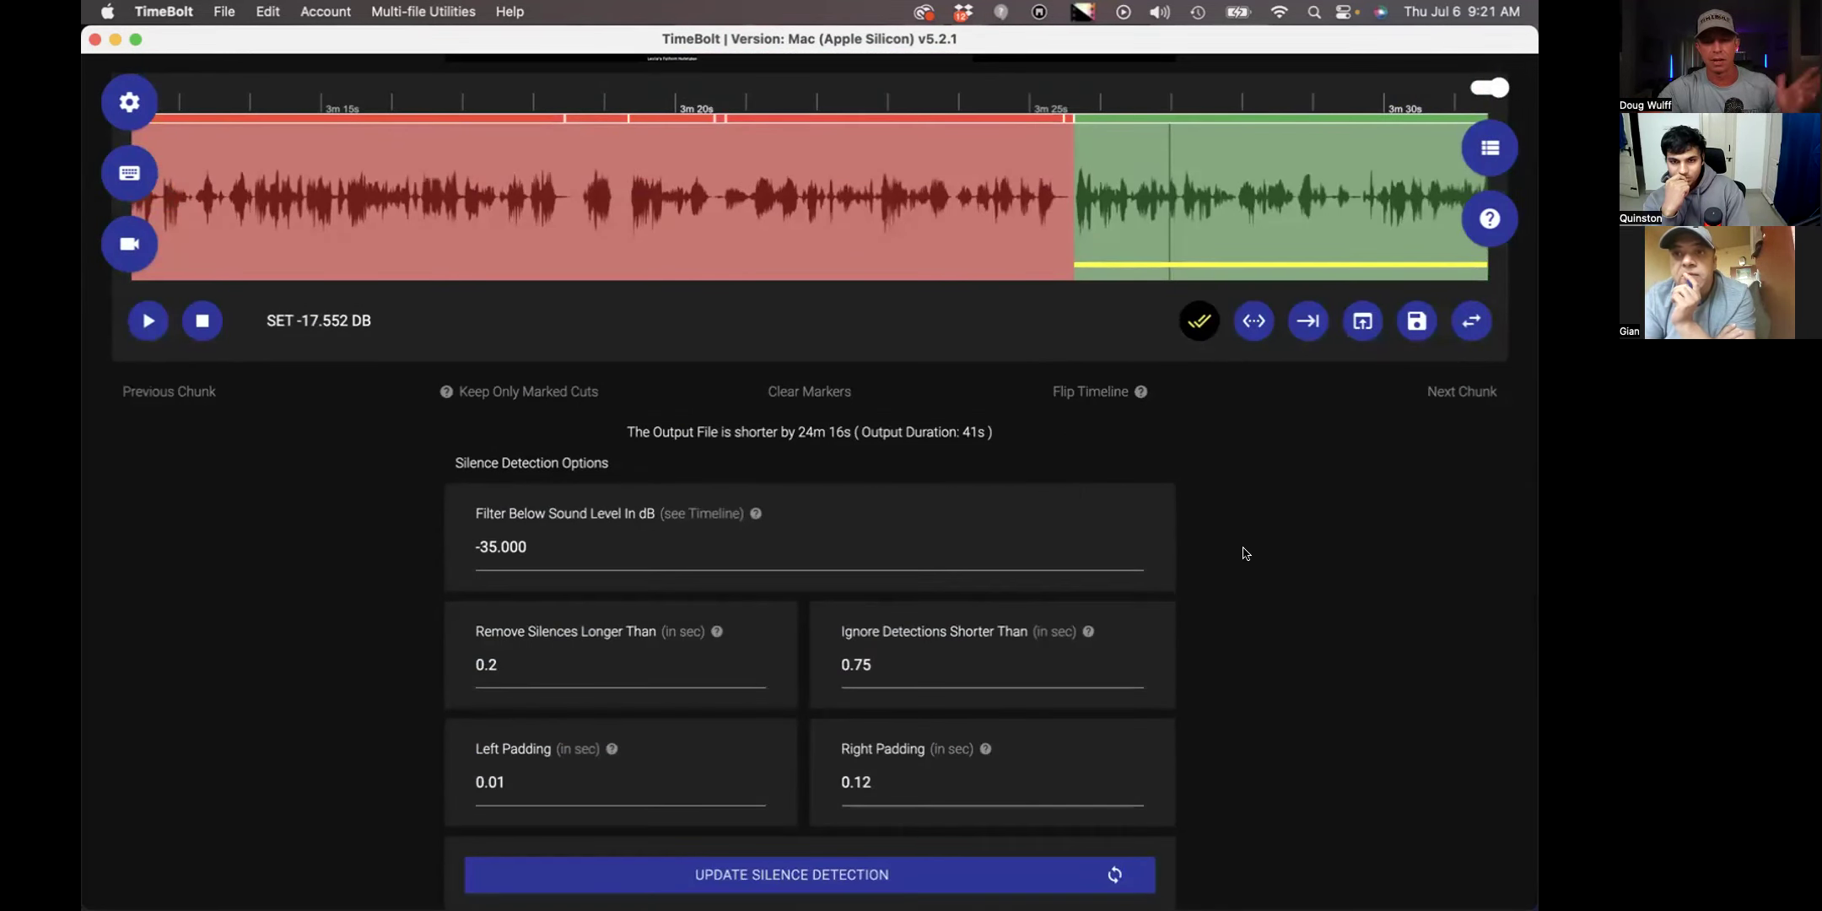
{"action": "scroll", "coordinate": [1243, 555], "scroll_direction": "down", "scroll_amount": 10}
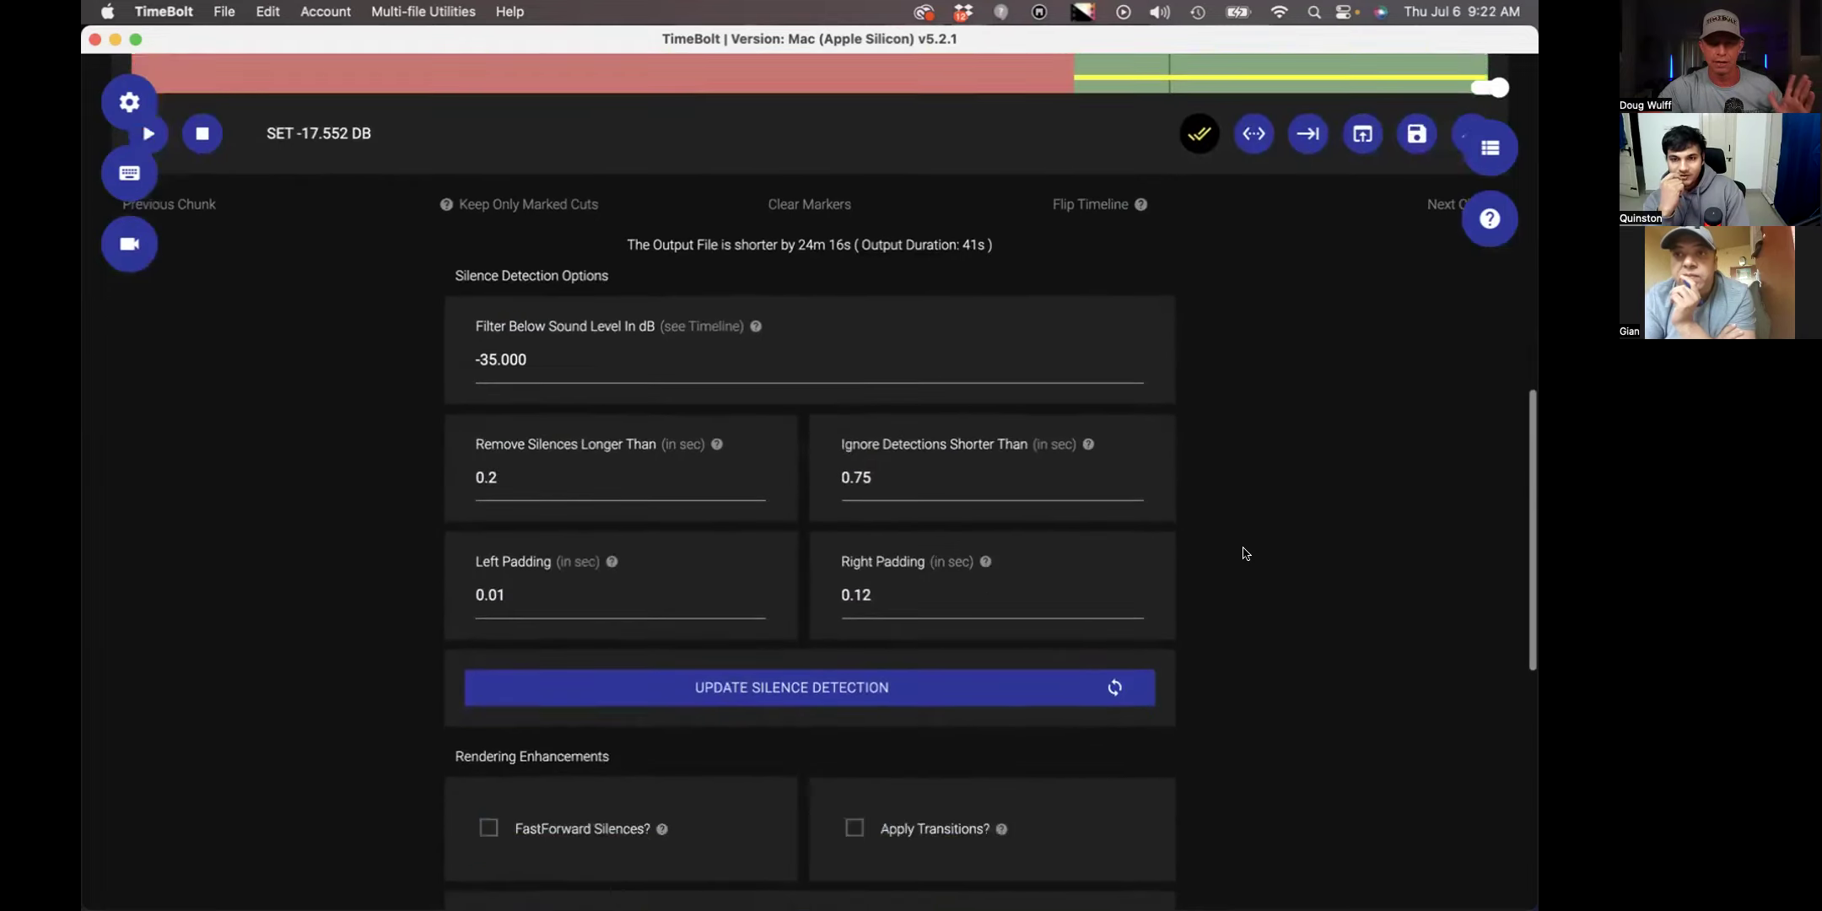
{"action": "scroll", "coordinate": [1243, 561], "scroll_direction": "down", "scroll_amount": 1}
{"action": "left_click", "coordinate": [1140, 679]}
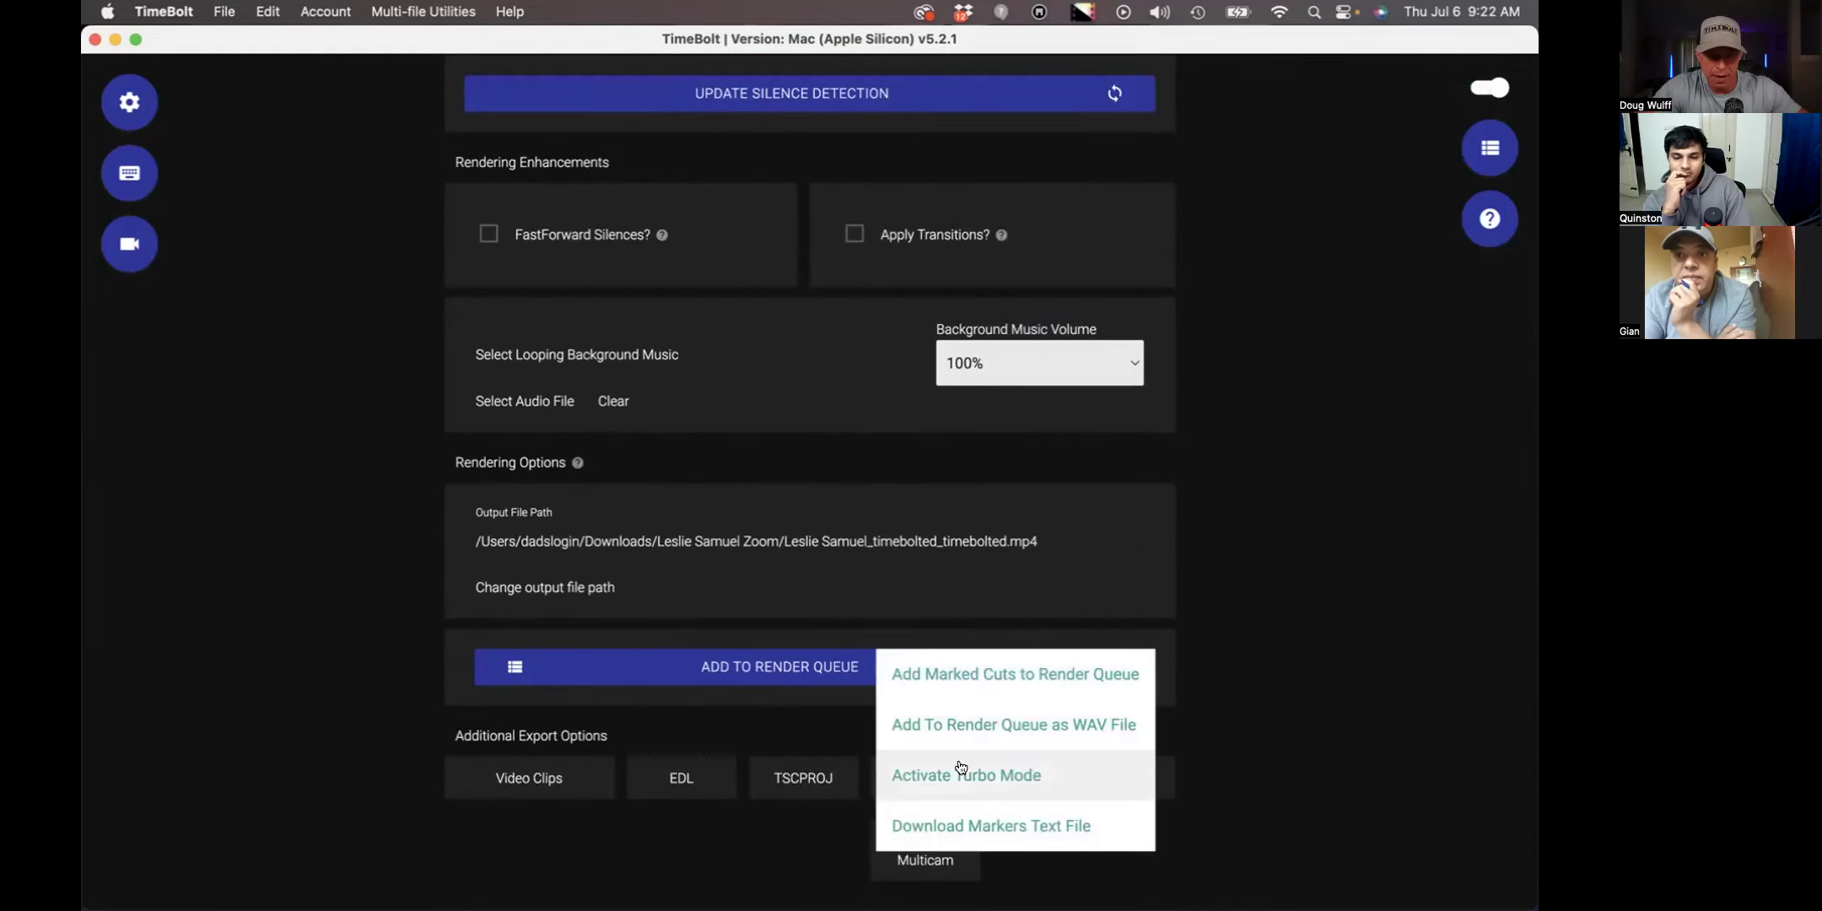
{"action": "left_click", "coordinate": [961, 769]}
{"action": "left_click_drag", "start_coordinate": [493, 294], "coordinate": [436, 291]}
{"action": "type", "text": "30"}
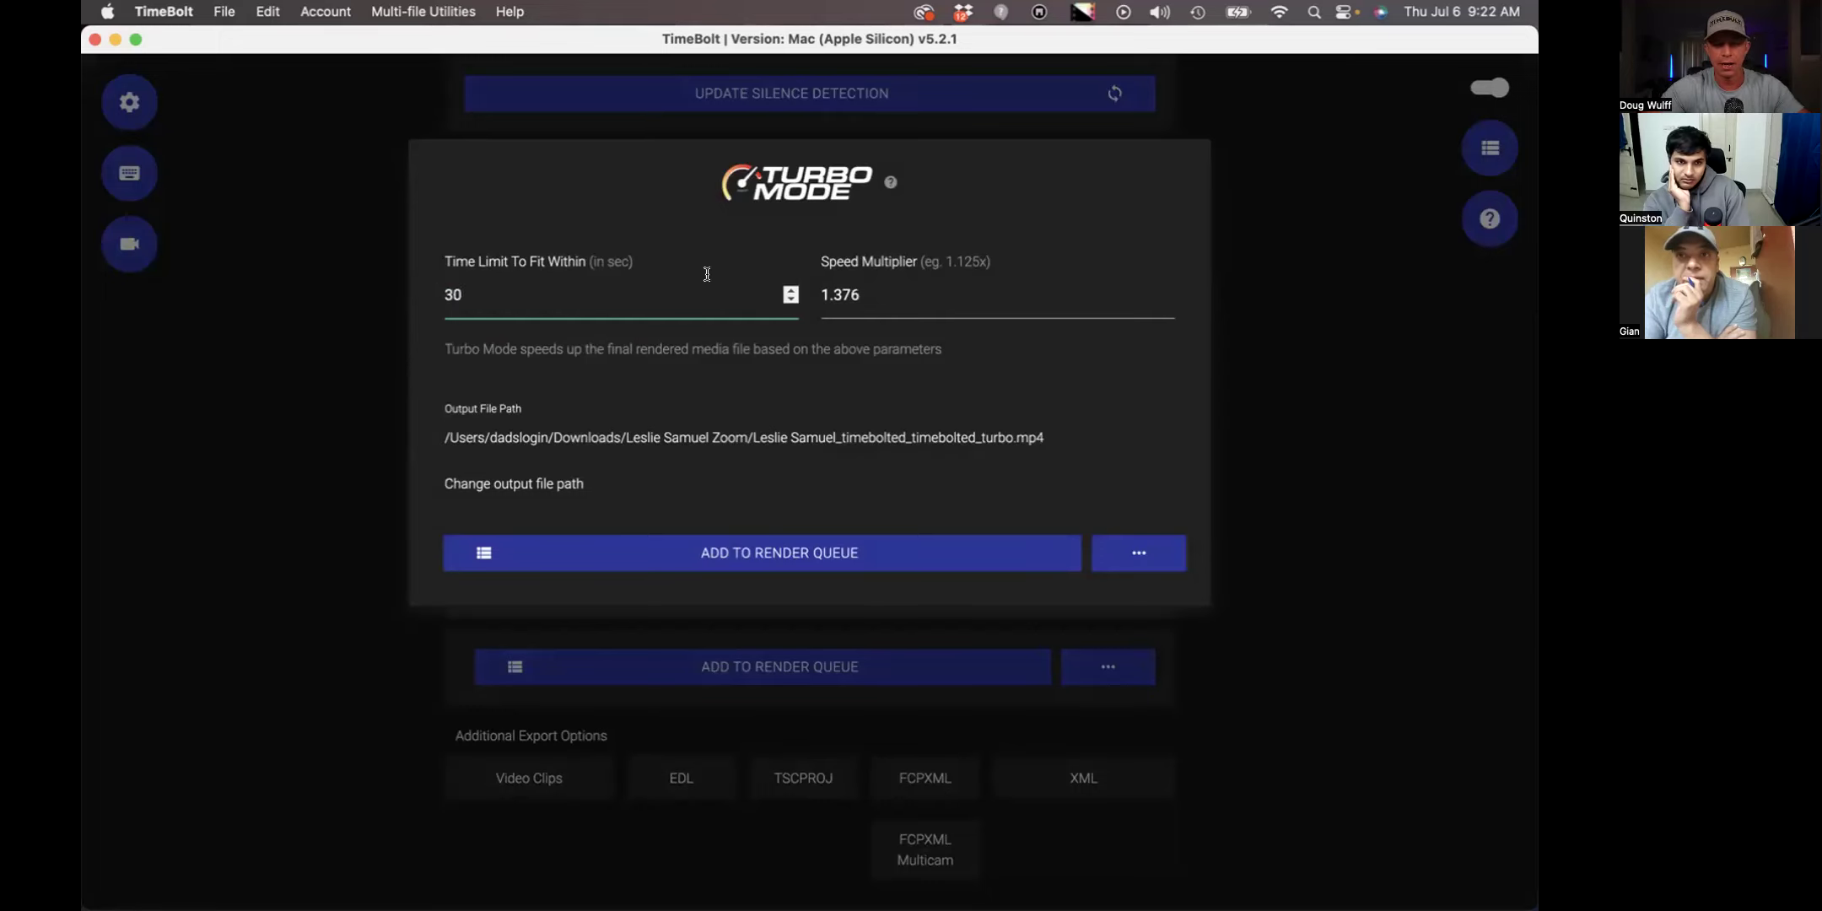
{"action": "left_click", "coordinate": [759, 557]}
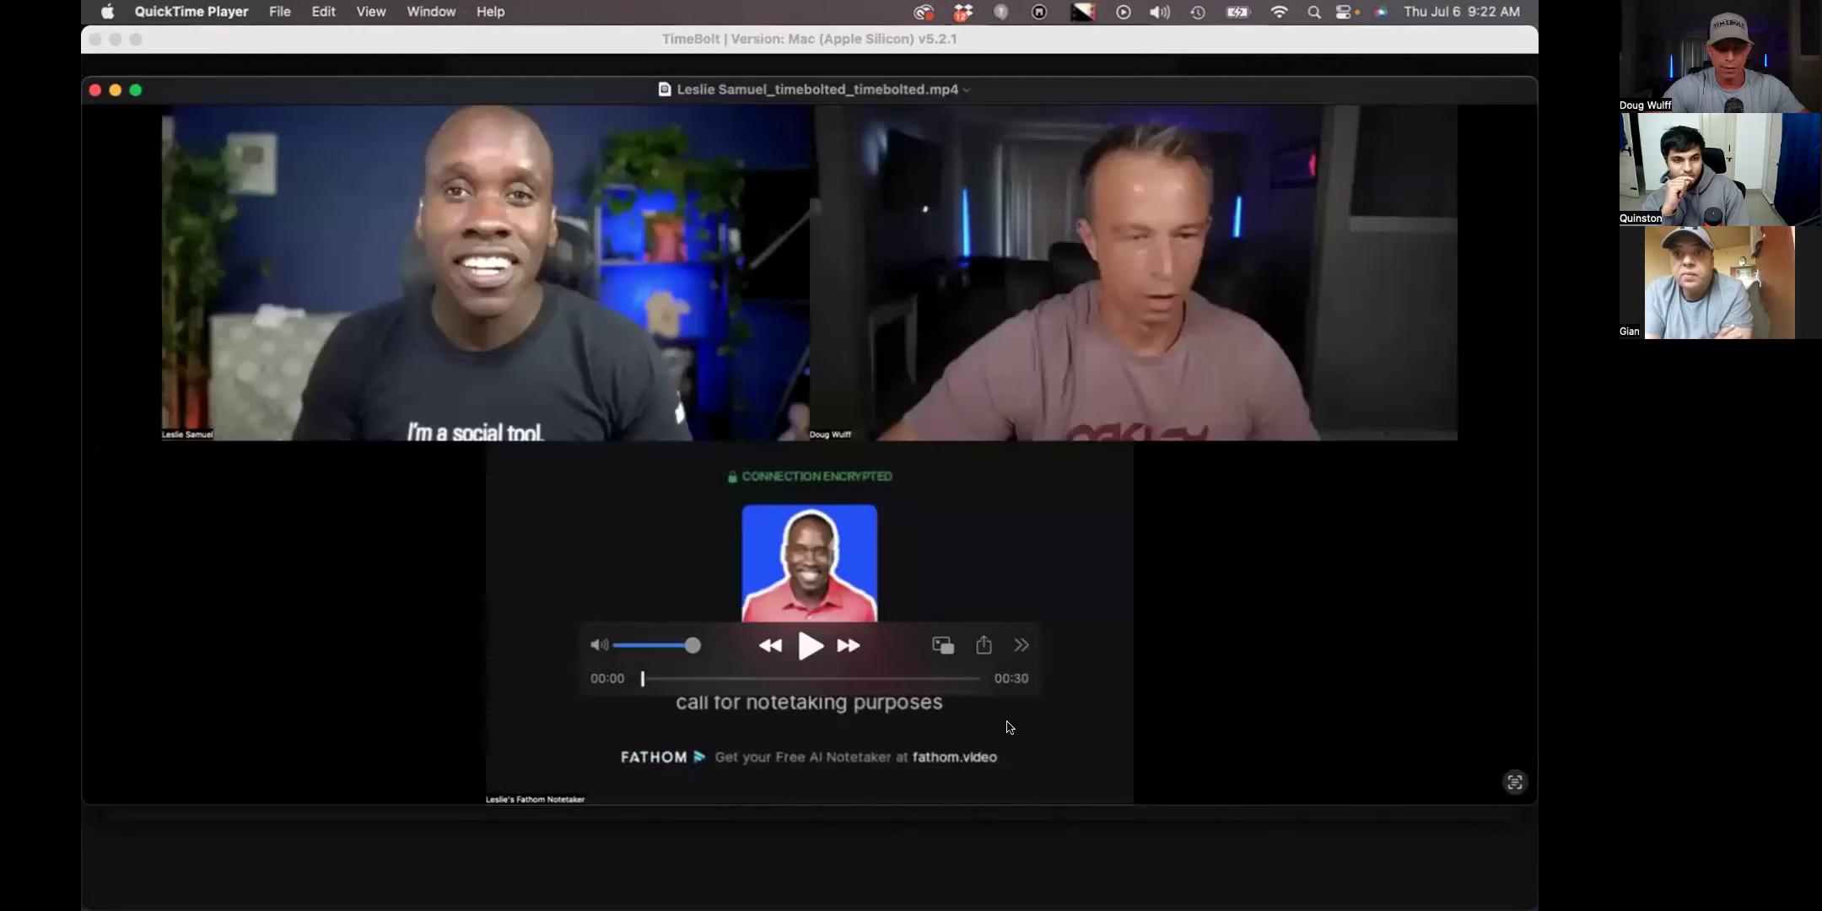
- Play the start of the rendered video in QuickTime Player, skip to about 0:09, and return to TimeBolt with the task queue dismissed
{"action": "left_click", "coordinate": [813, 643]}
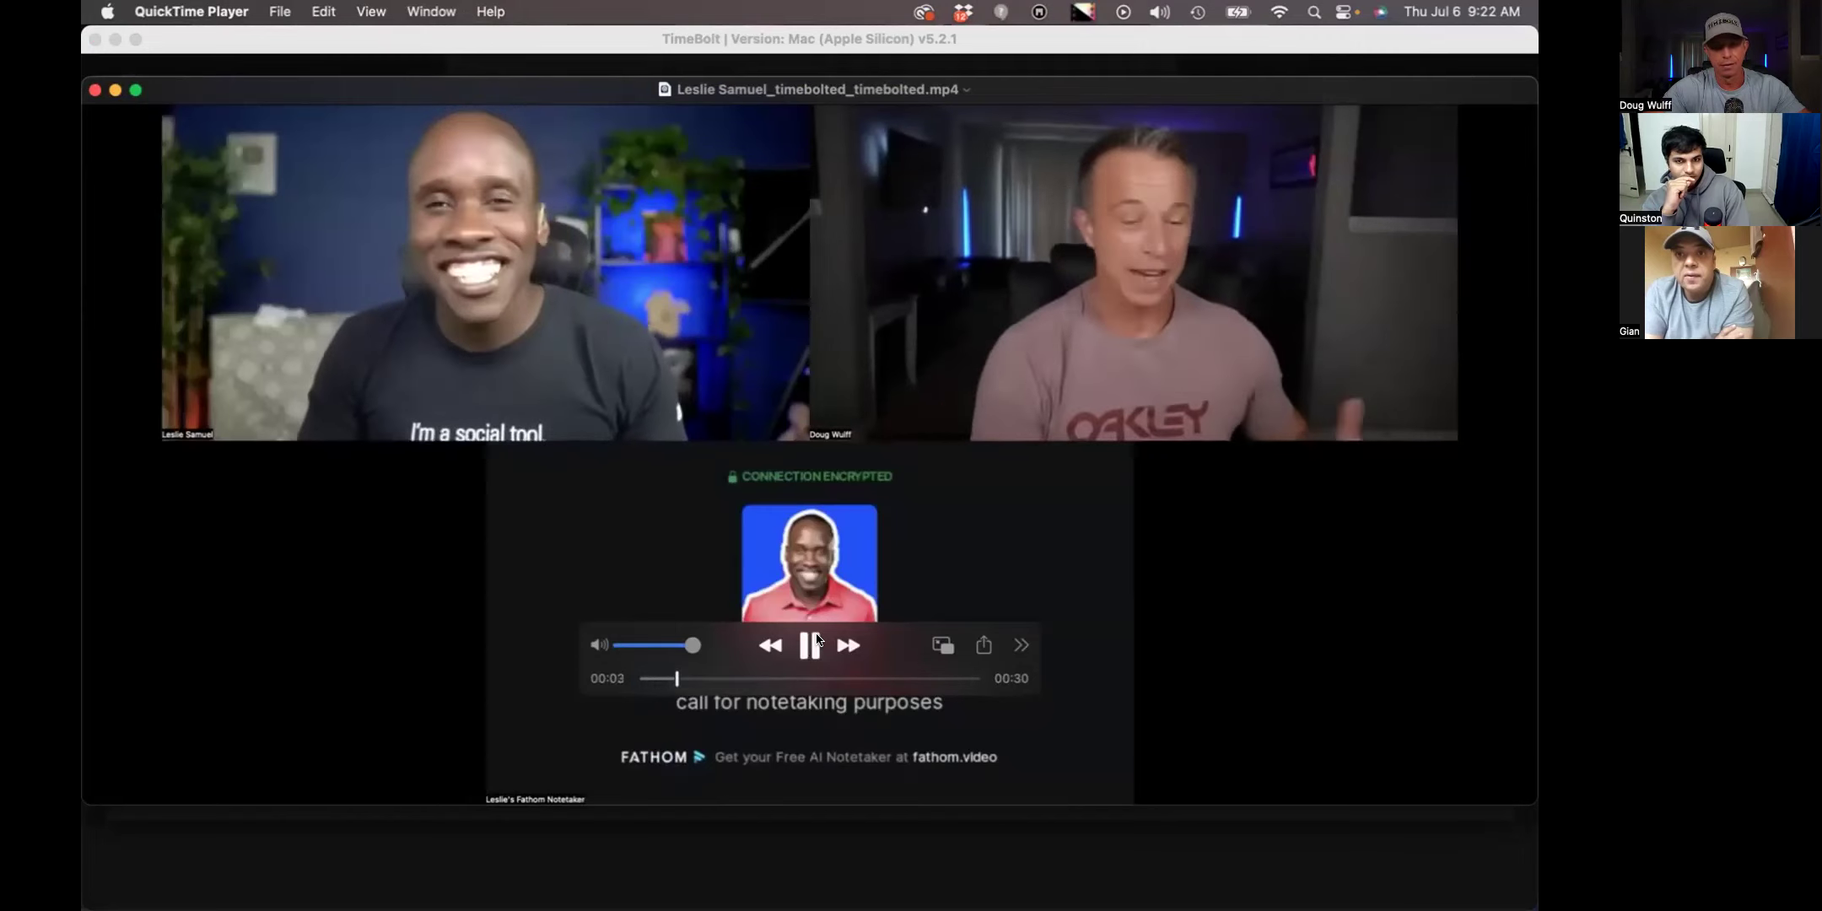
{"action": "left_click", "coordinate": [813, 643]}
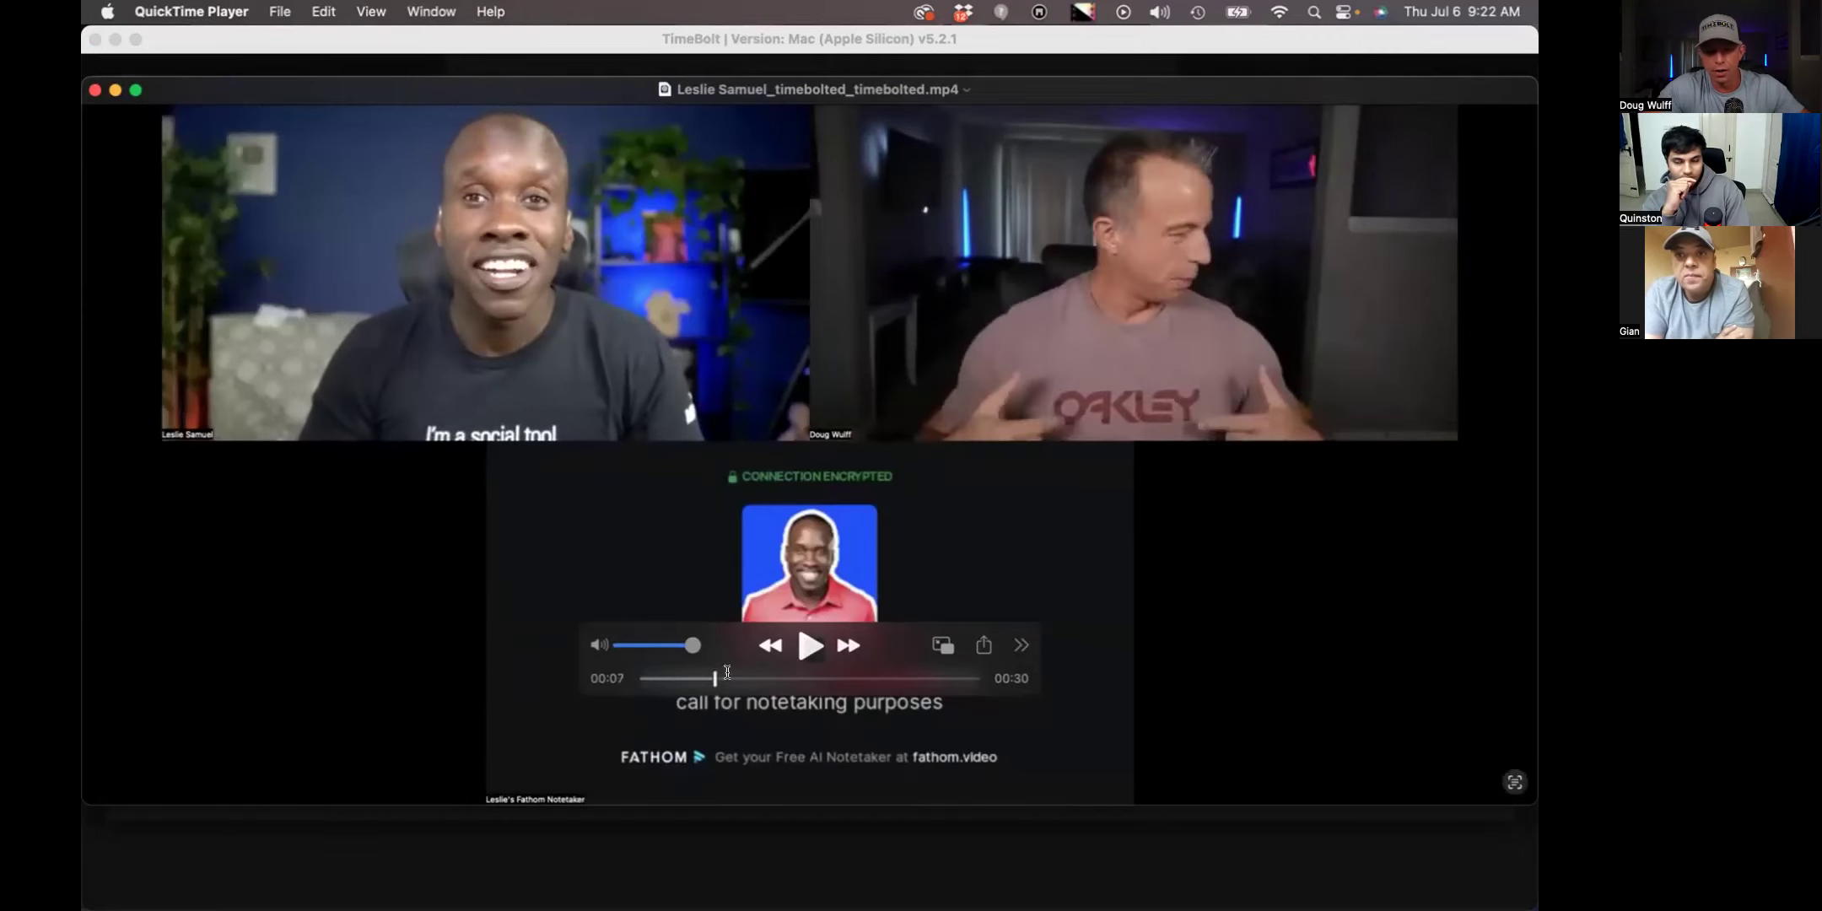
{"action": "left_click", "coordinate": [737, 677]}
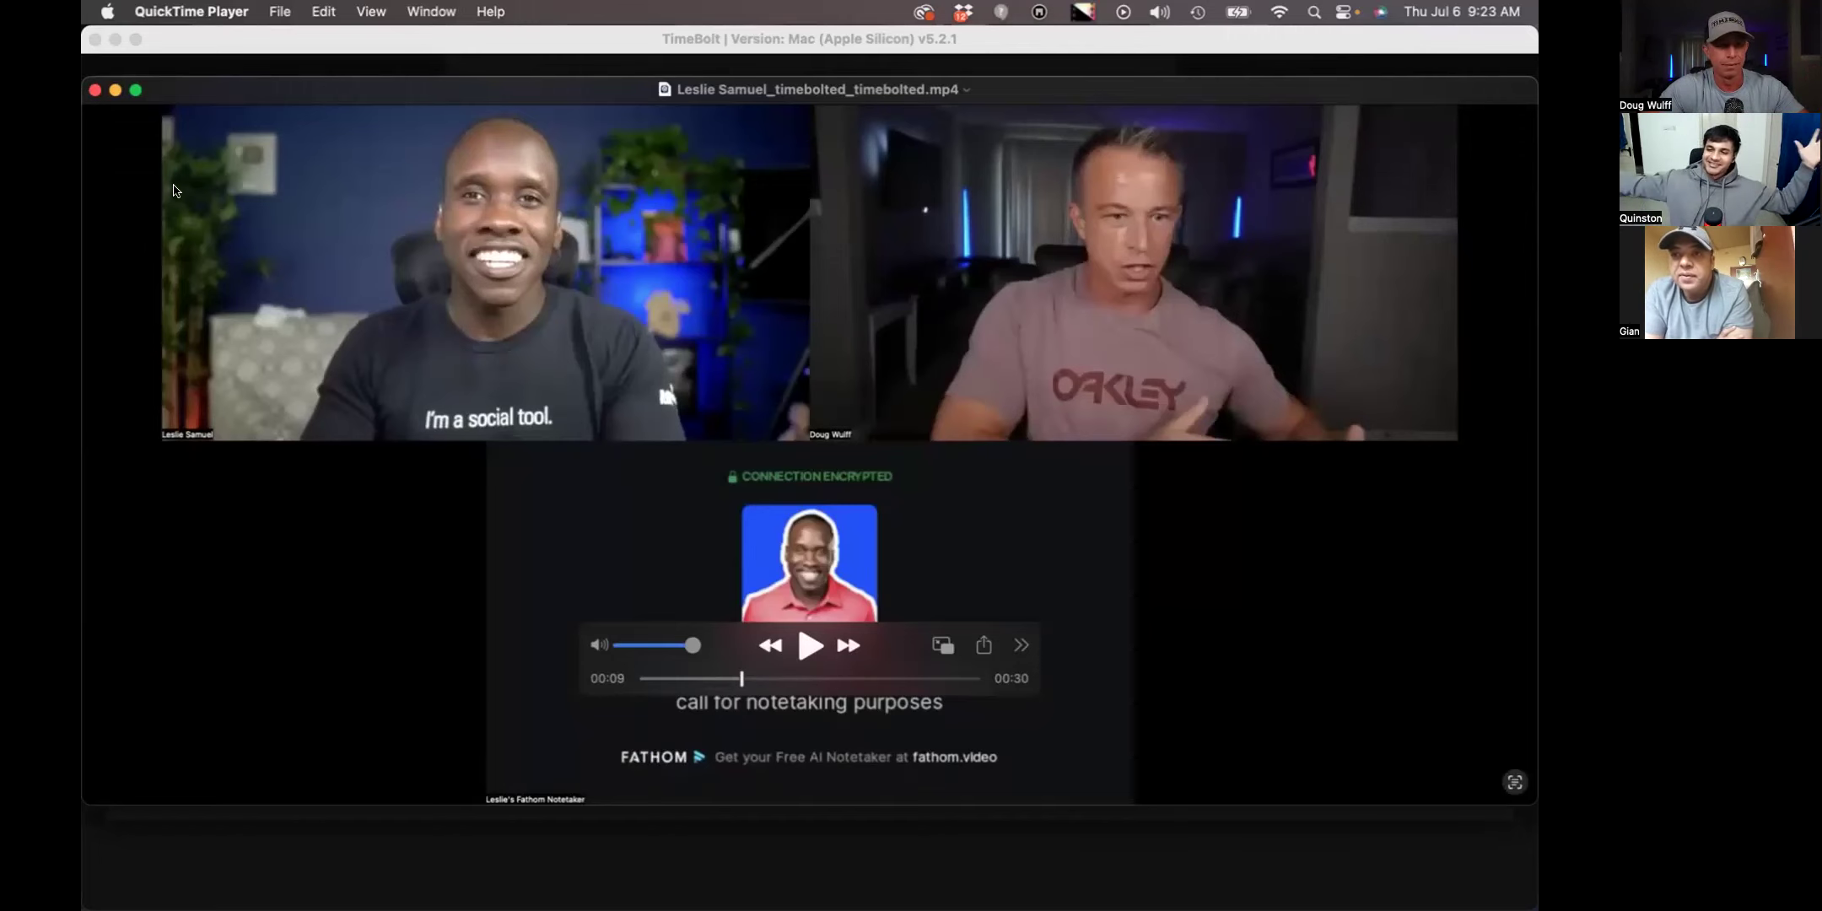
{"action": "left_click", "coordinate": [95, 89]}
{"action": "left_click", "coordinate": [572, 546]}
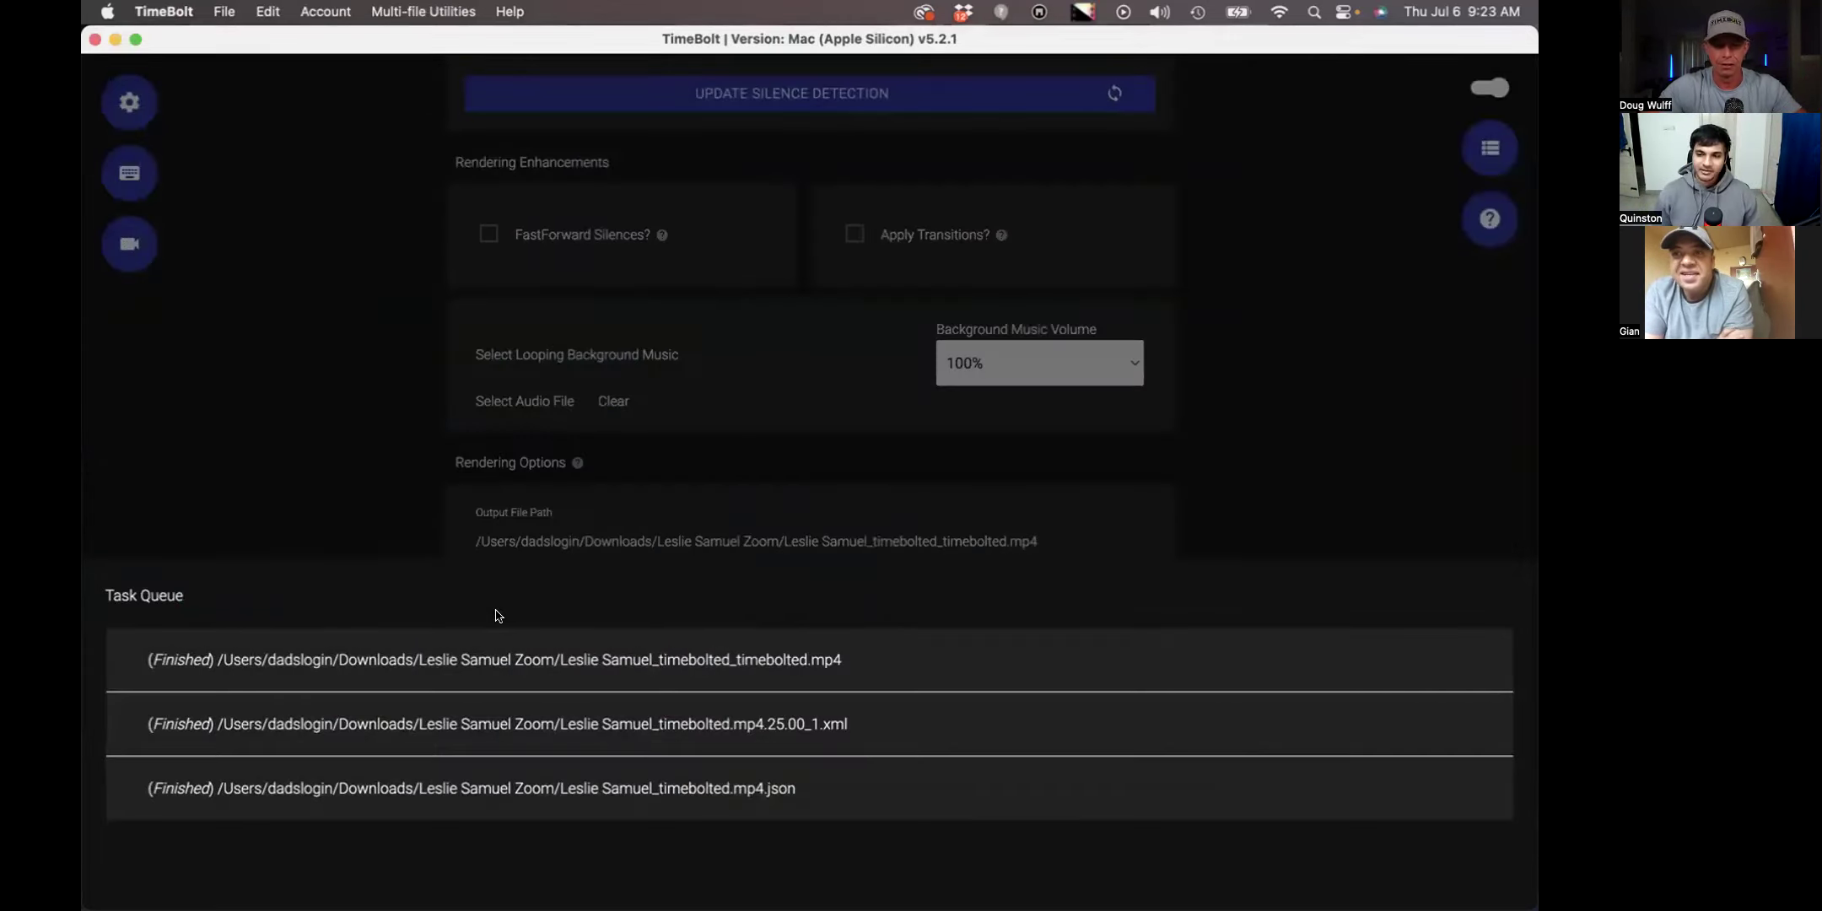
- Try a Turbo Mode speed multiplier of 1.125 and leave the dialog without rendering
{"action": "scroll", "coordinate": [609, 610], "scroll_direction": "up", "scroll_amount": 10}
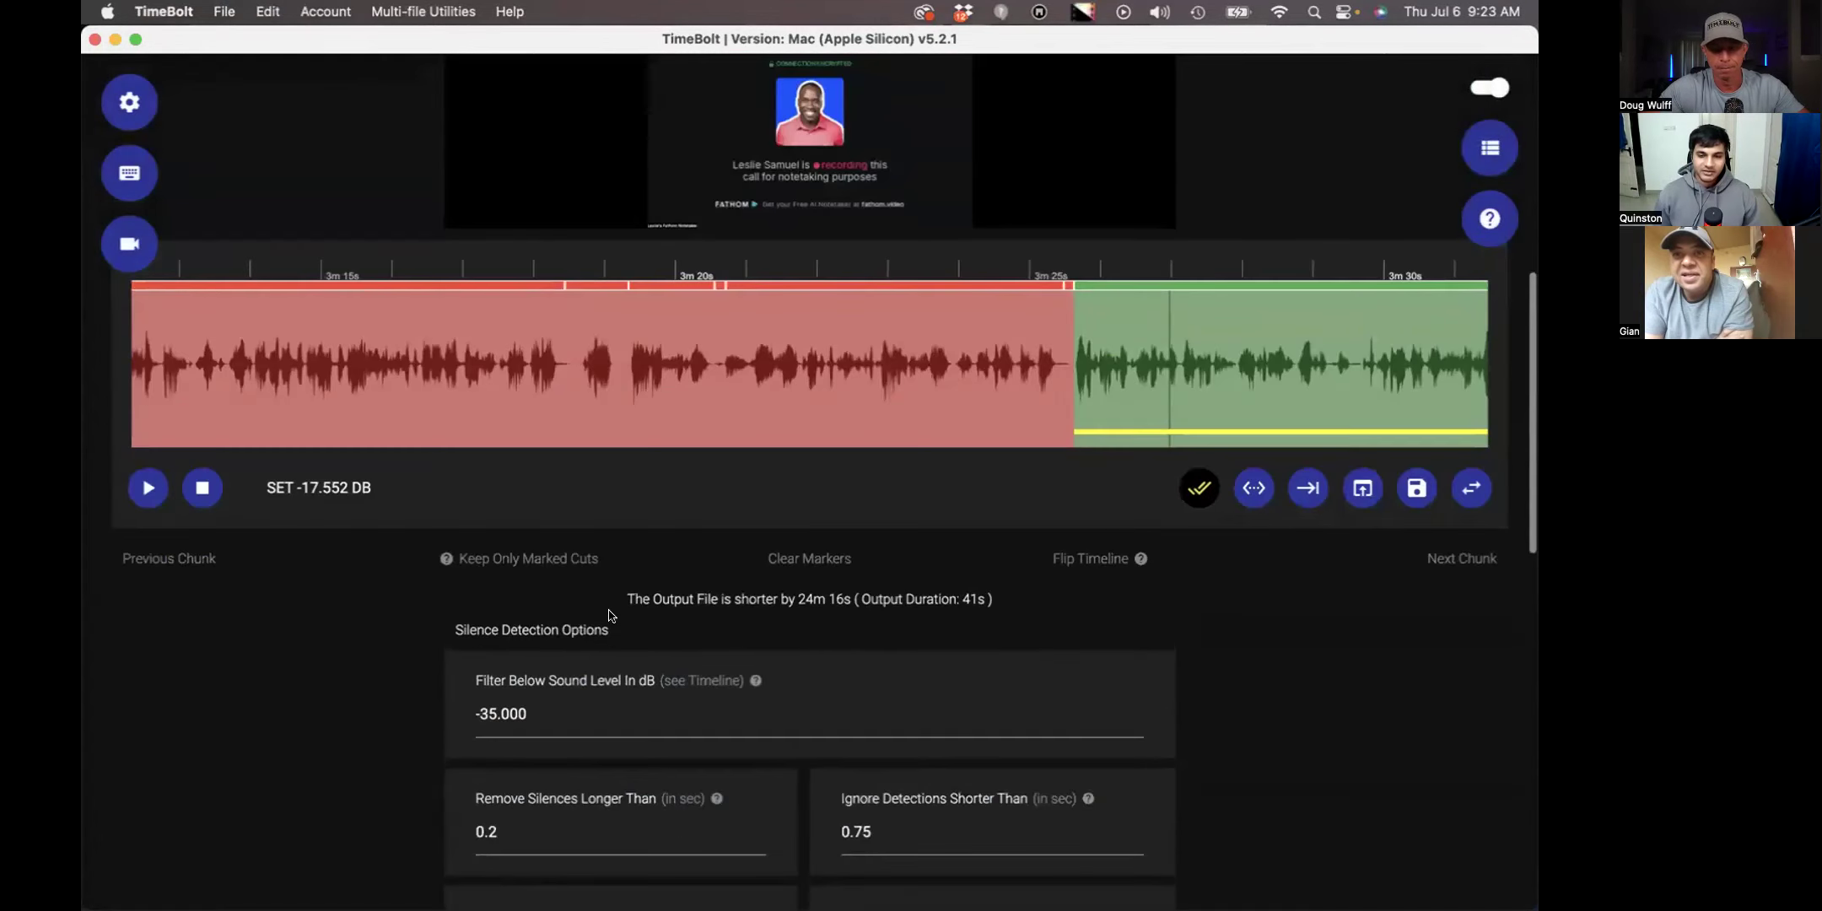
{"action": "scroll", "coordinate": [744, 657], "scroll_direction": "down", "scroll_amount": 3}
{"action": "scroll", "coordinate": [744, 658], "scroll_direction": "down", "scroll_amount": 7}
{"action": "left_click", "coordinate": [1108, 782]}
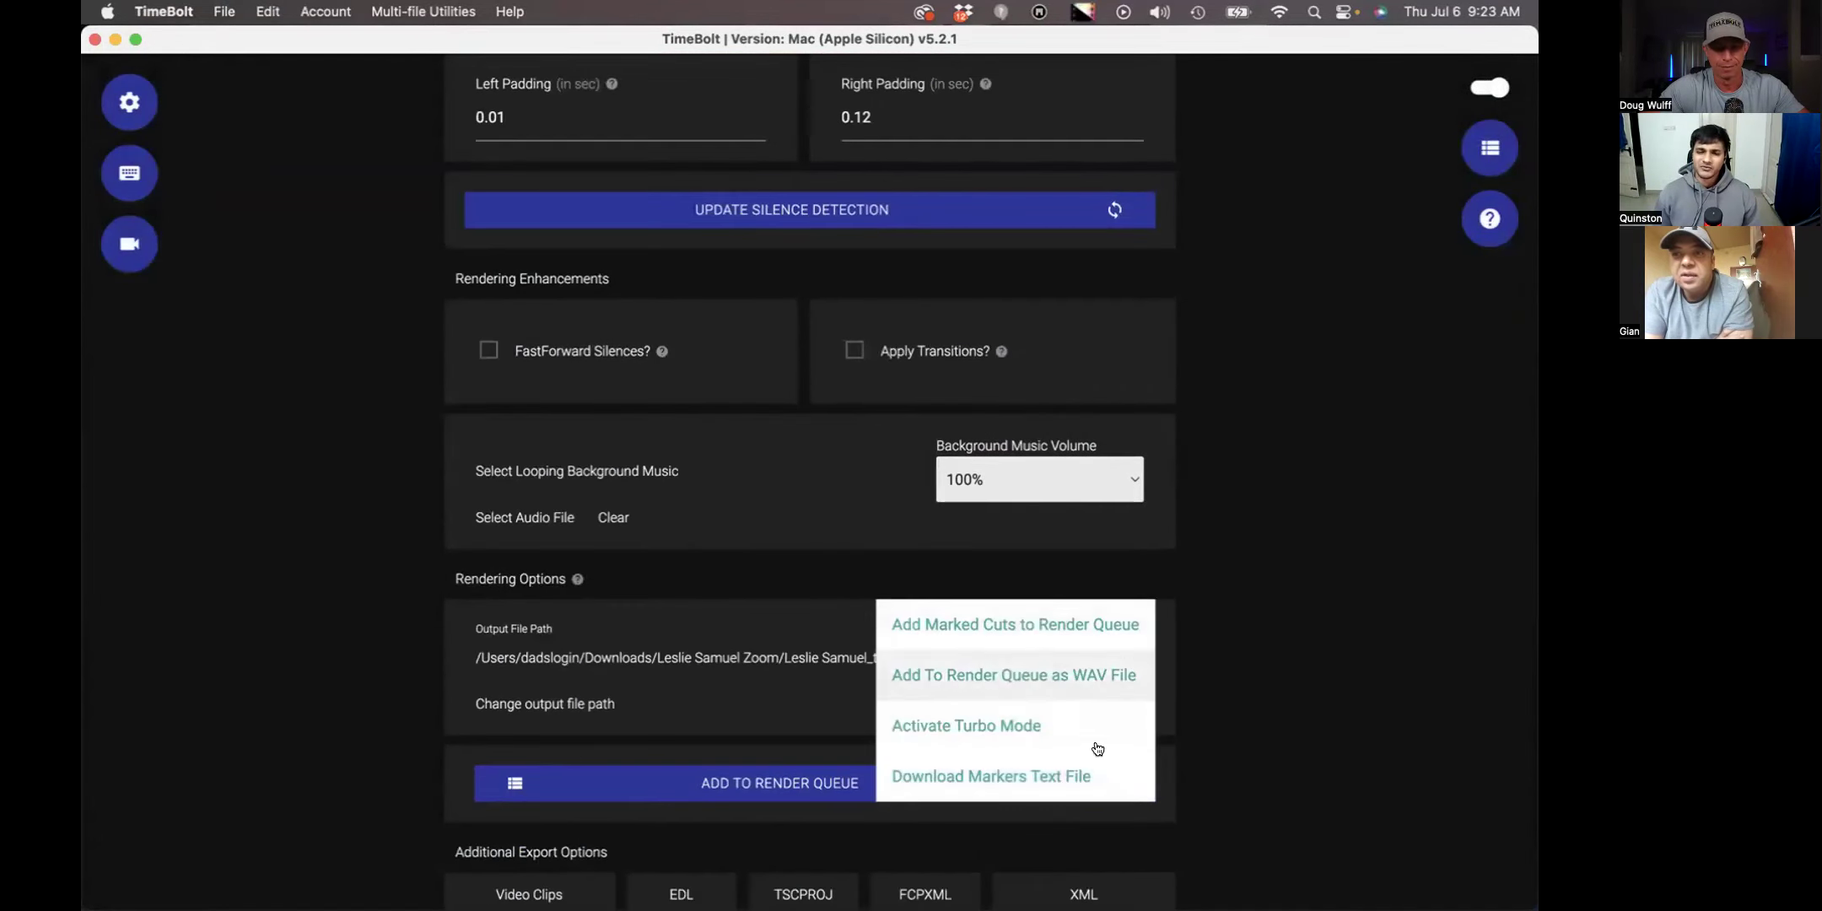
{"action": "left_click", "coordinate": [978, 723]}
{"action": "left_click", "coordinate": [866, 295]}
{"action": "key", "text": "super+a"}
{"action": "type", "text": "1.125"}
{"action": "left_click", "coordinate": [1101, 415]}
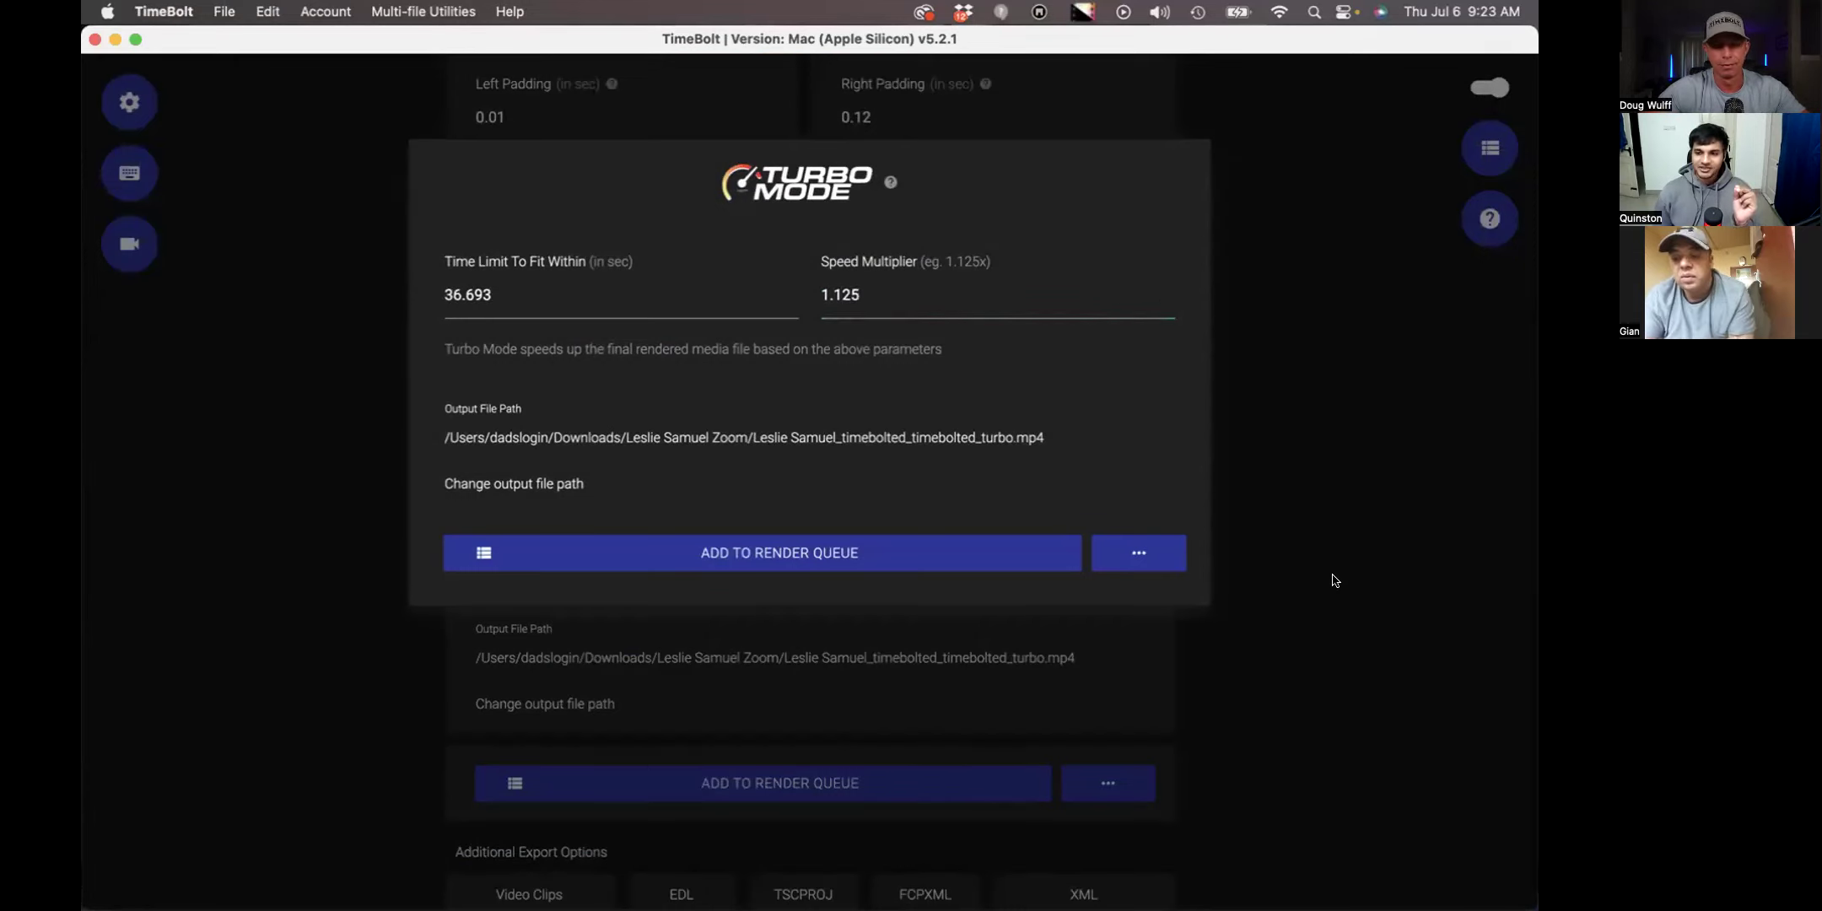
{"action": "left_click", "coordinate": [1240, 665]}
- Undo Keep Only Marked Cuts to bring back the full set of cuts, and clear all markers from the timeline
{"action": "scroll", "coordinate": [1240, 664], "scroll_direction": "up", "scroll_amount": 3}
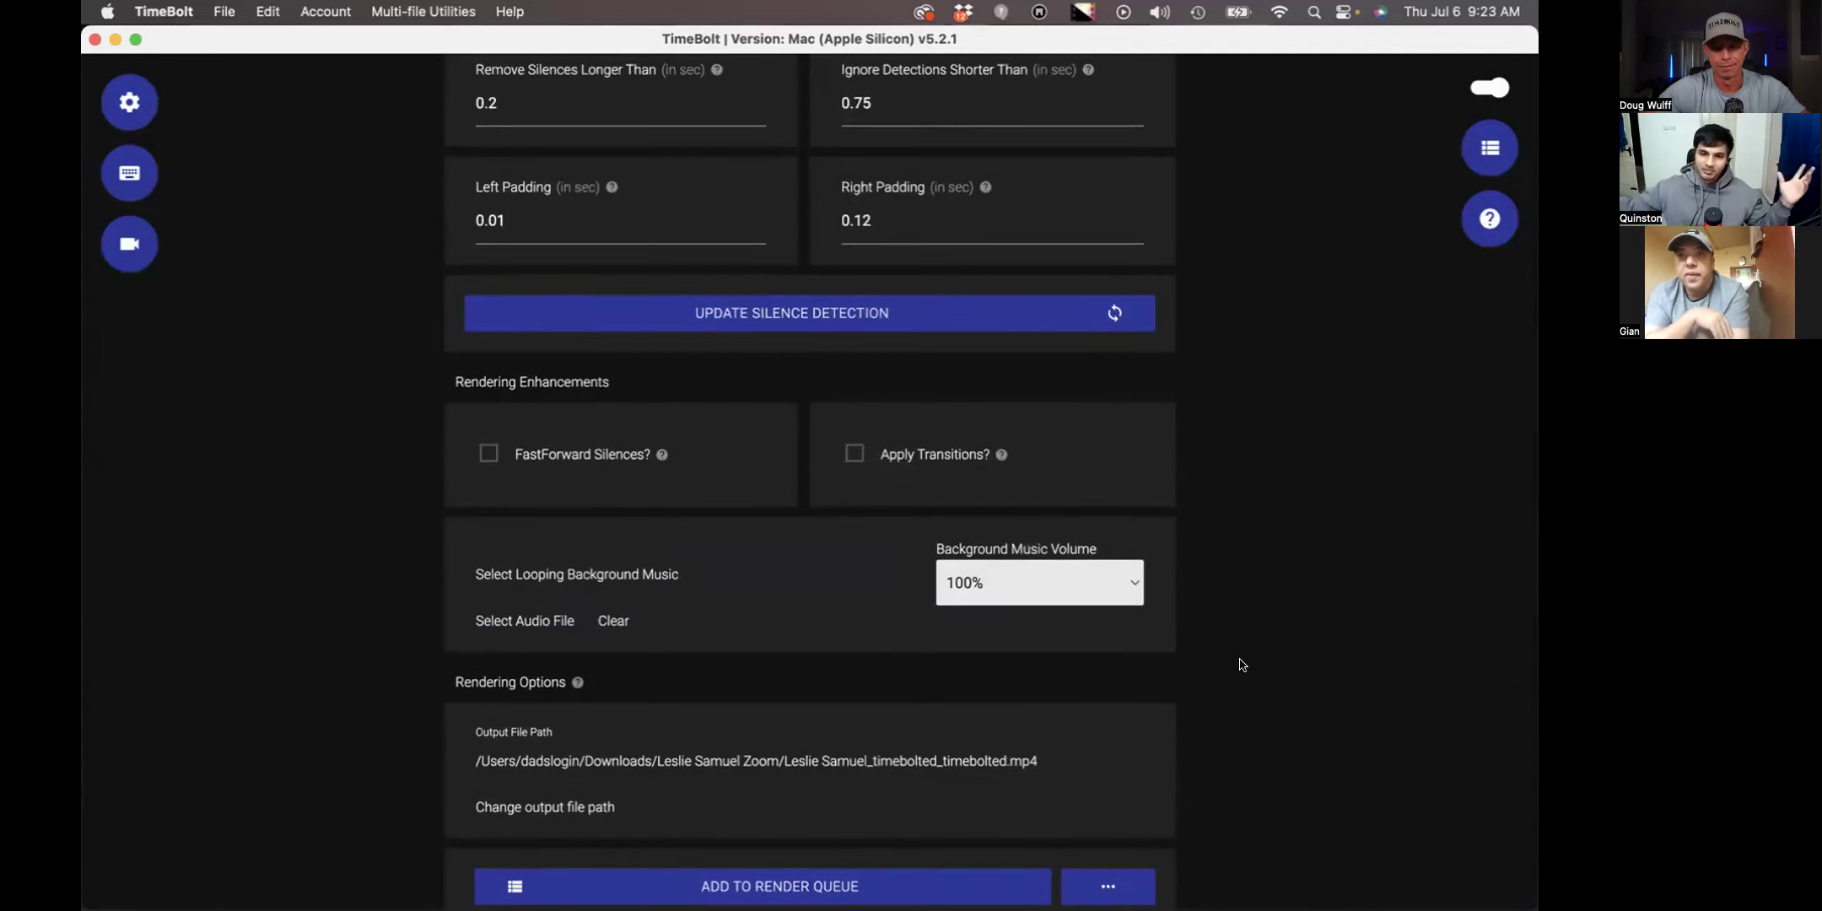
{"action": "scroll", "coordinate": [1240, 665], "scroll_direction": "up", "scroll_amount": 5}
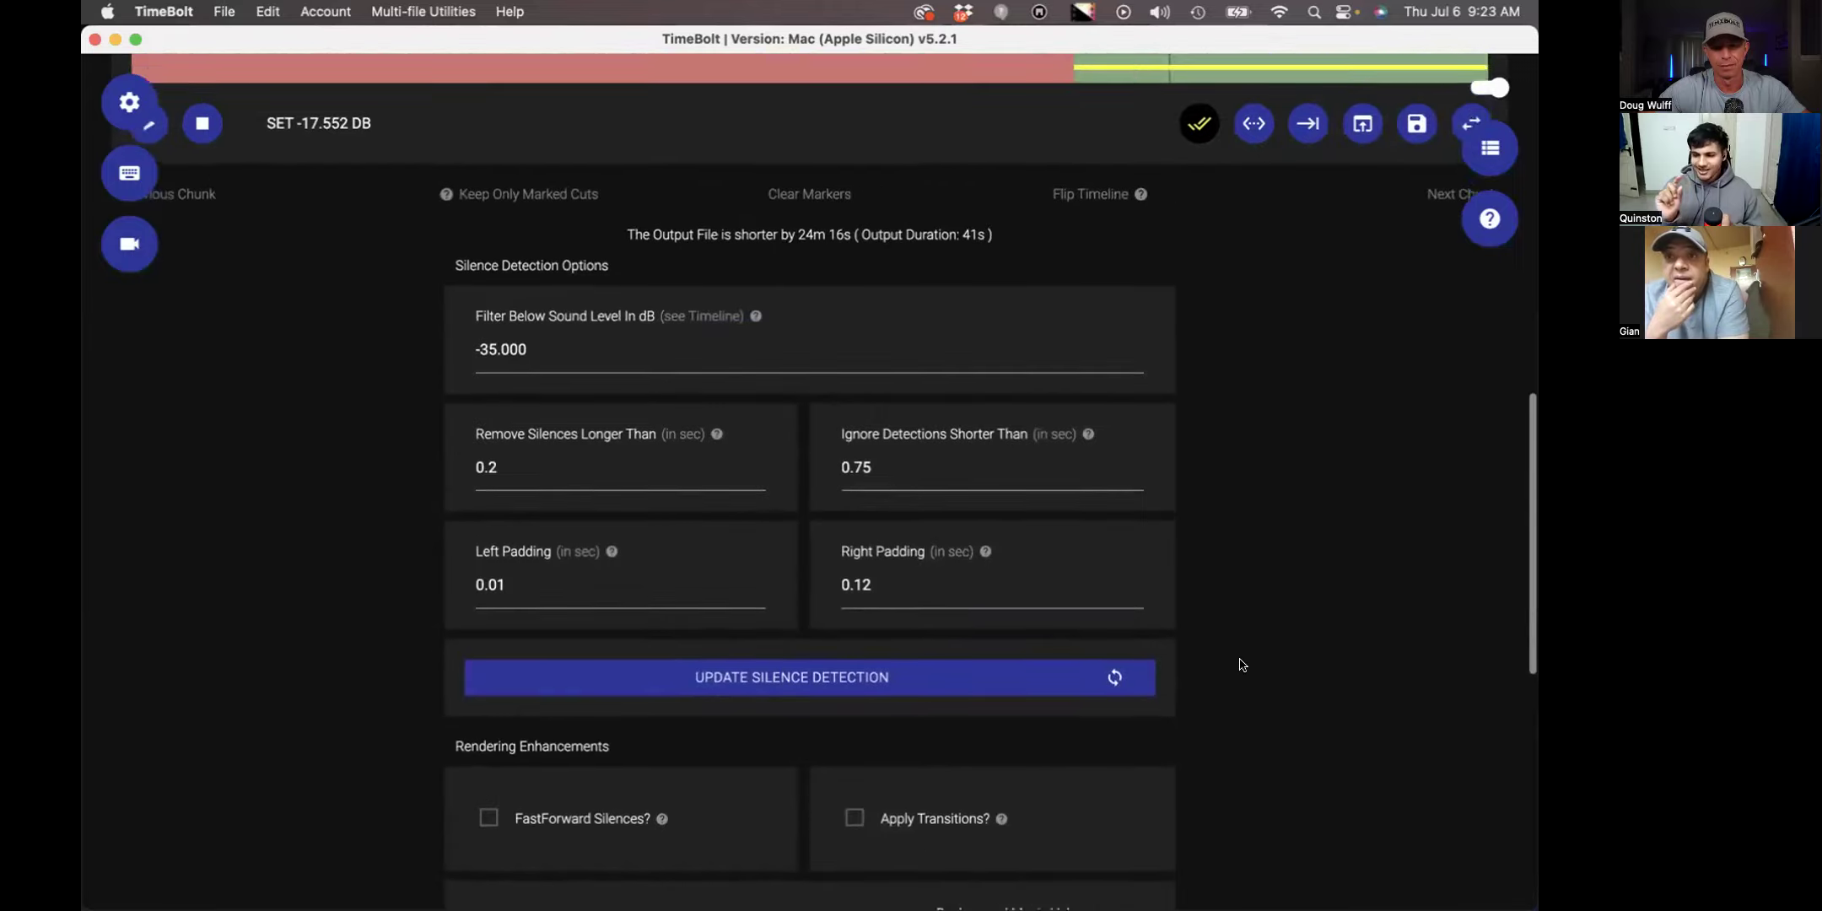
{"action": "scroll", "coordinate": [1239, 664], "scroll_direction": "up", "scroll_amount": 7}
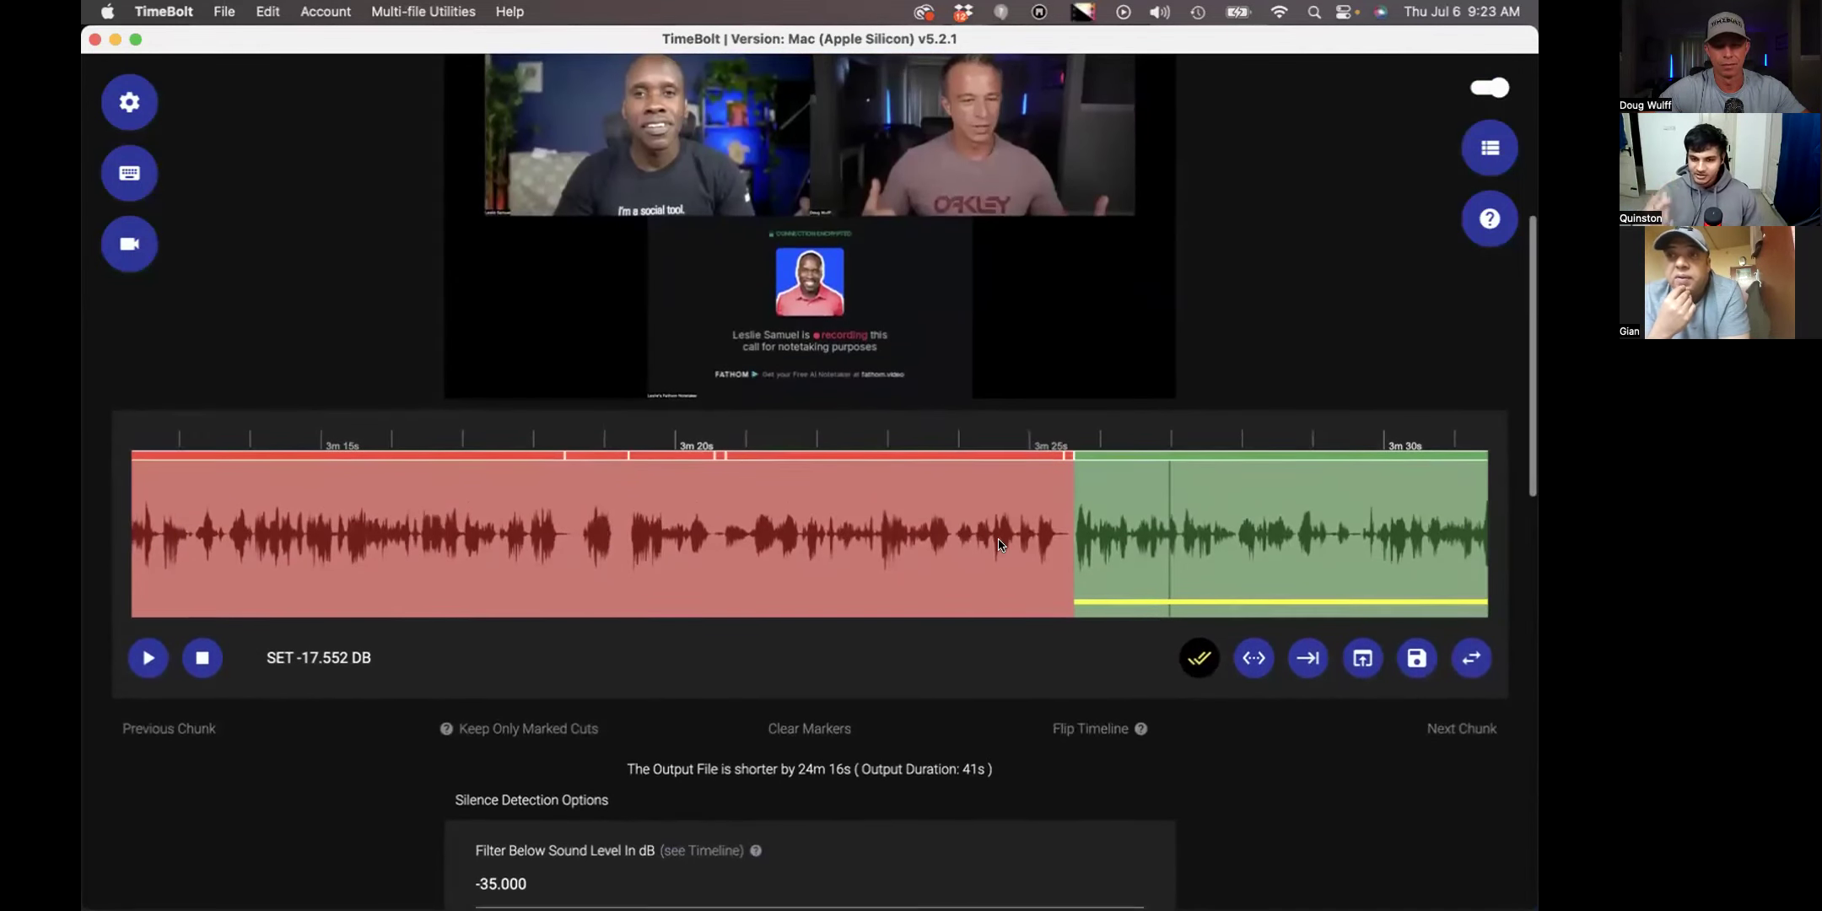
{"action": "scroll", "coordinate": [999, 544], "scroll_direction": "up", "scroll_amount": 1}
{"action": "scroll", "coordinate": [978, 561], "scroll_direction": "up", "scroll_amount": 1}
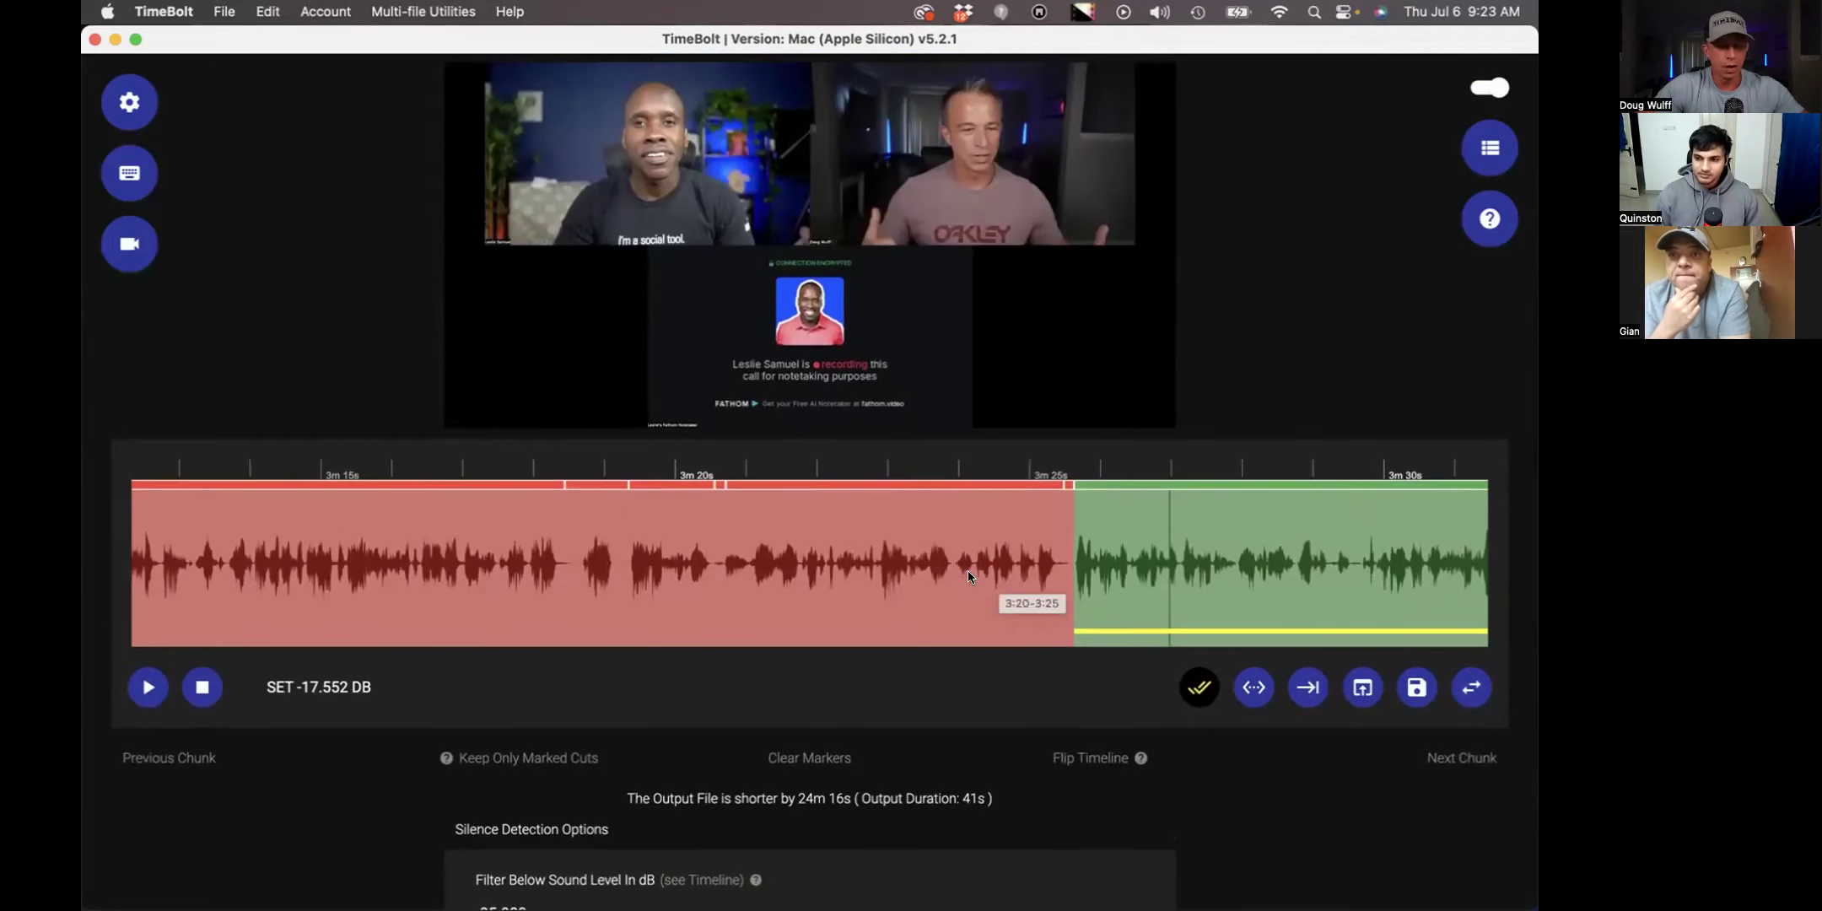
{"action": "left_click", "coordinate": [969, 571]}
{"action": "scroll", "coordinate": [944, 610], "scroll_direction": "down", "scroll_amount": 3}
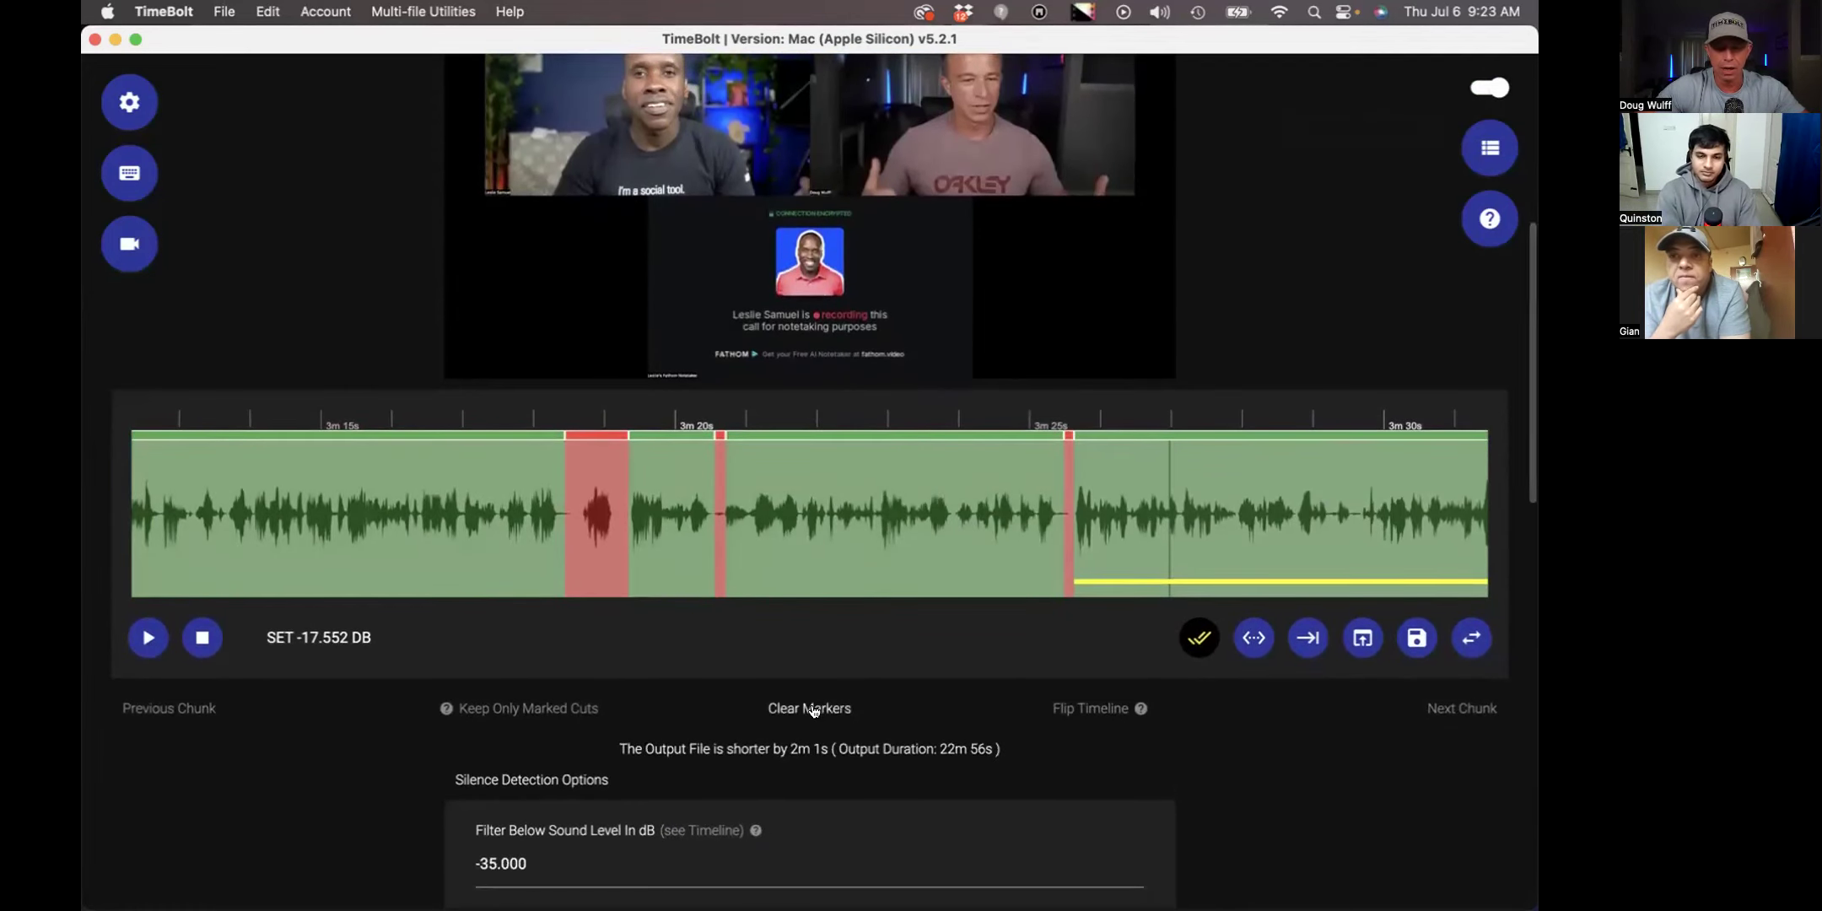
{"action": "left_click", "coordinate": [812, 711]}
{"action": "left_click", "coordinate": [970, 305]}
- Review the silence detection options and open the Remove Silences Longer Than value for editing
{"action": "scroll", "coordinate": [1046, 489], "scroll_direction": "down", "scroll_amount": 3}
{"action": "scroll", "coordinate": [1046, 496], "scroll_direction": "down", "scroll_amount": 2}
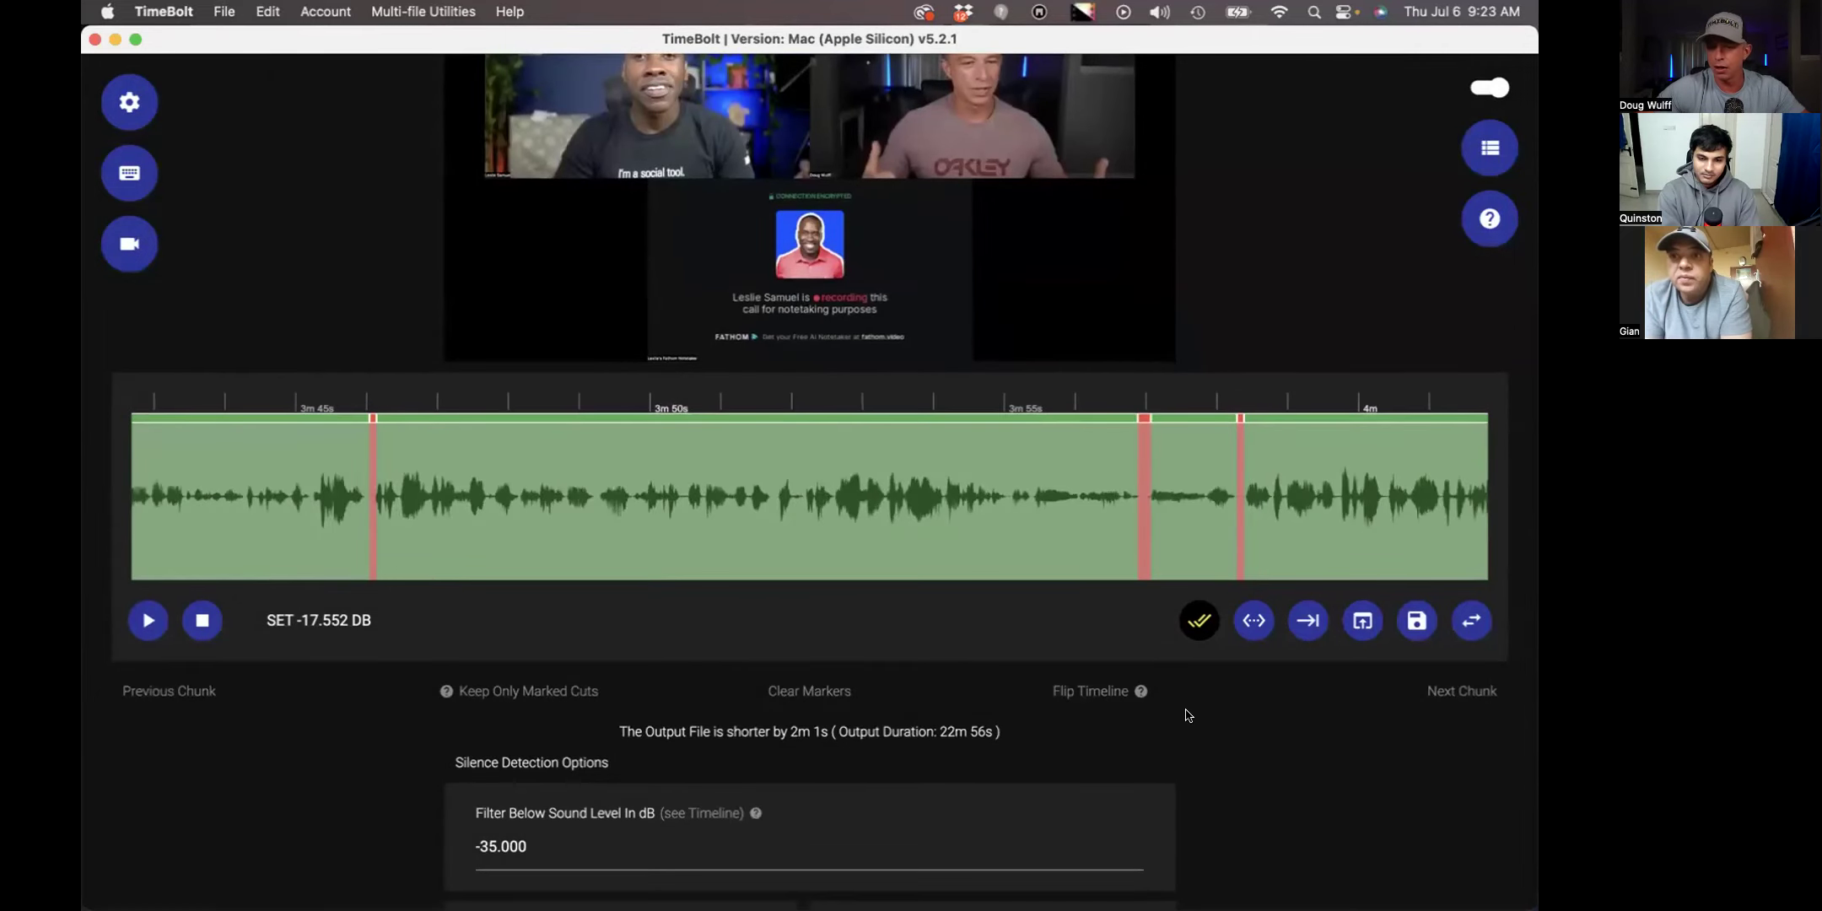
{"action": "scroll", "coordinate": [1181, 709], "scroll_direction": "up", "scroll_amount": 5}
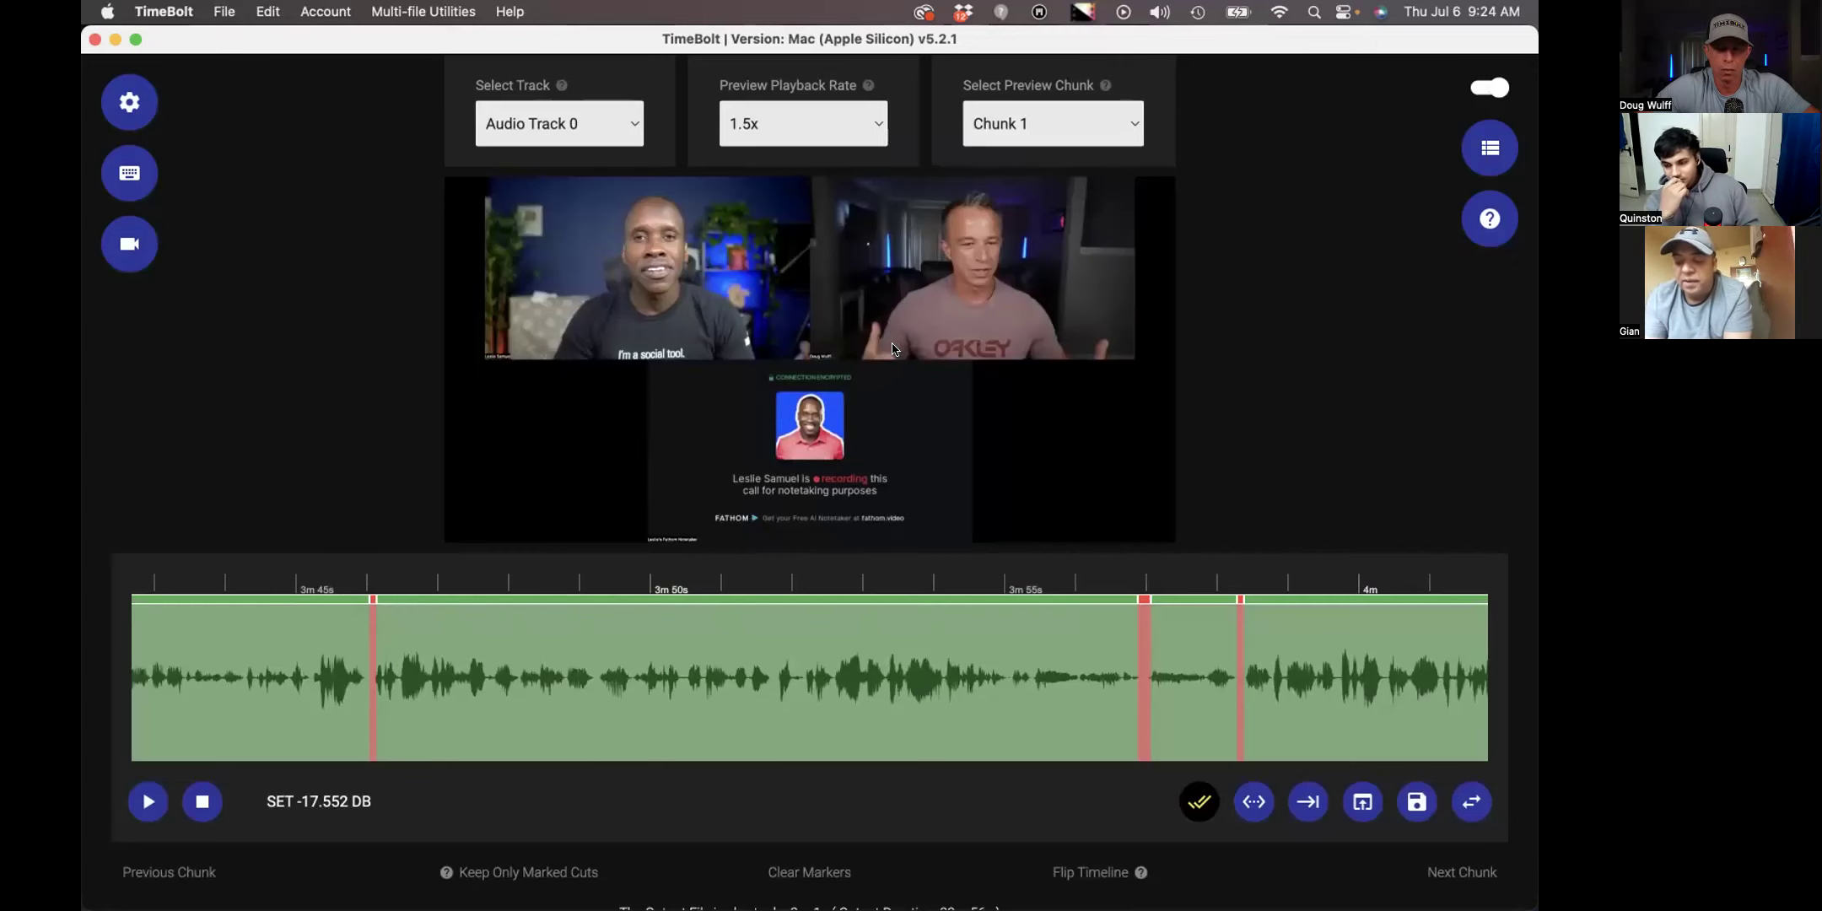
{"action": "scroll", "coordinate": [1012, 472], "scroll_direction": "down", "scroll_amount": 6}
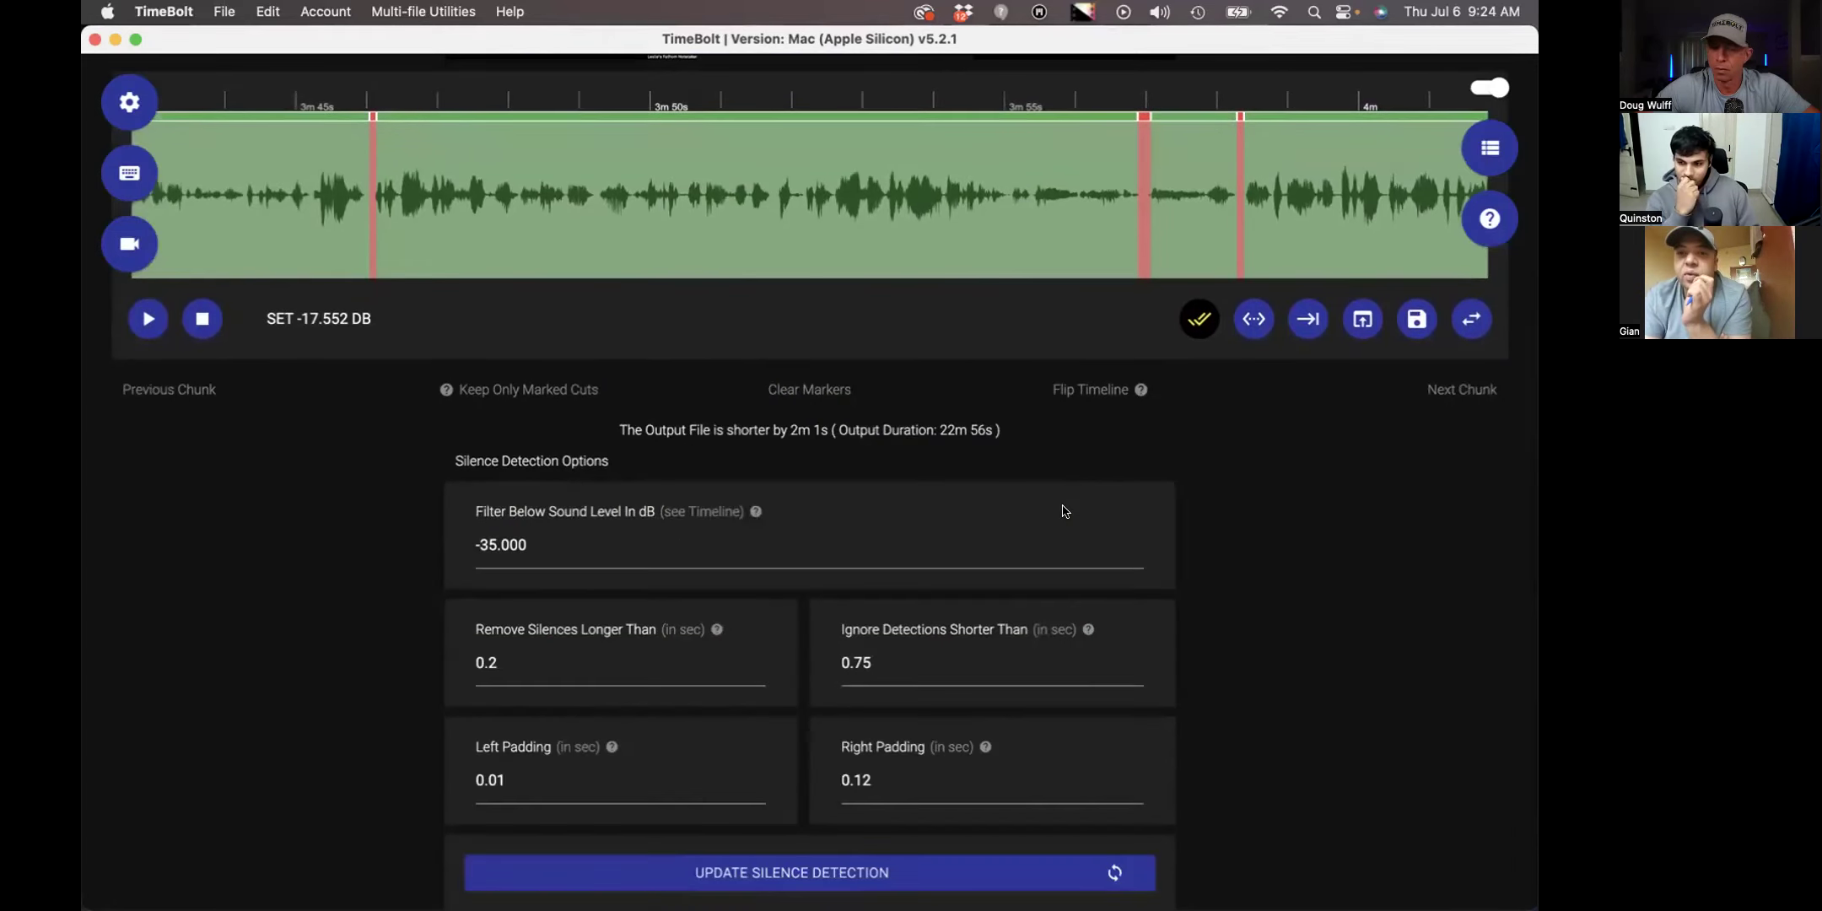
{"action": "left_click", "coordinate": [541, 657]}
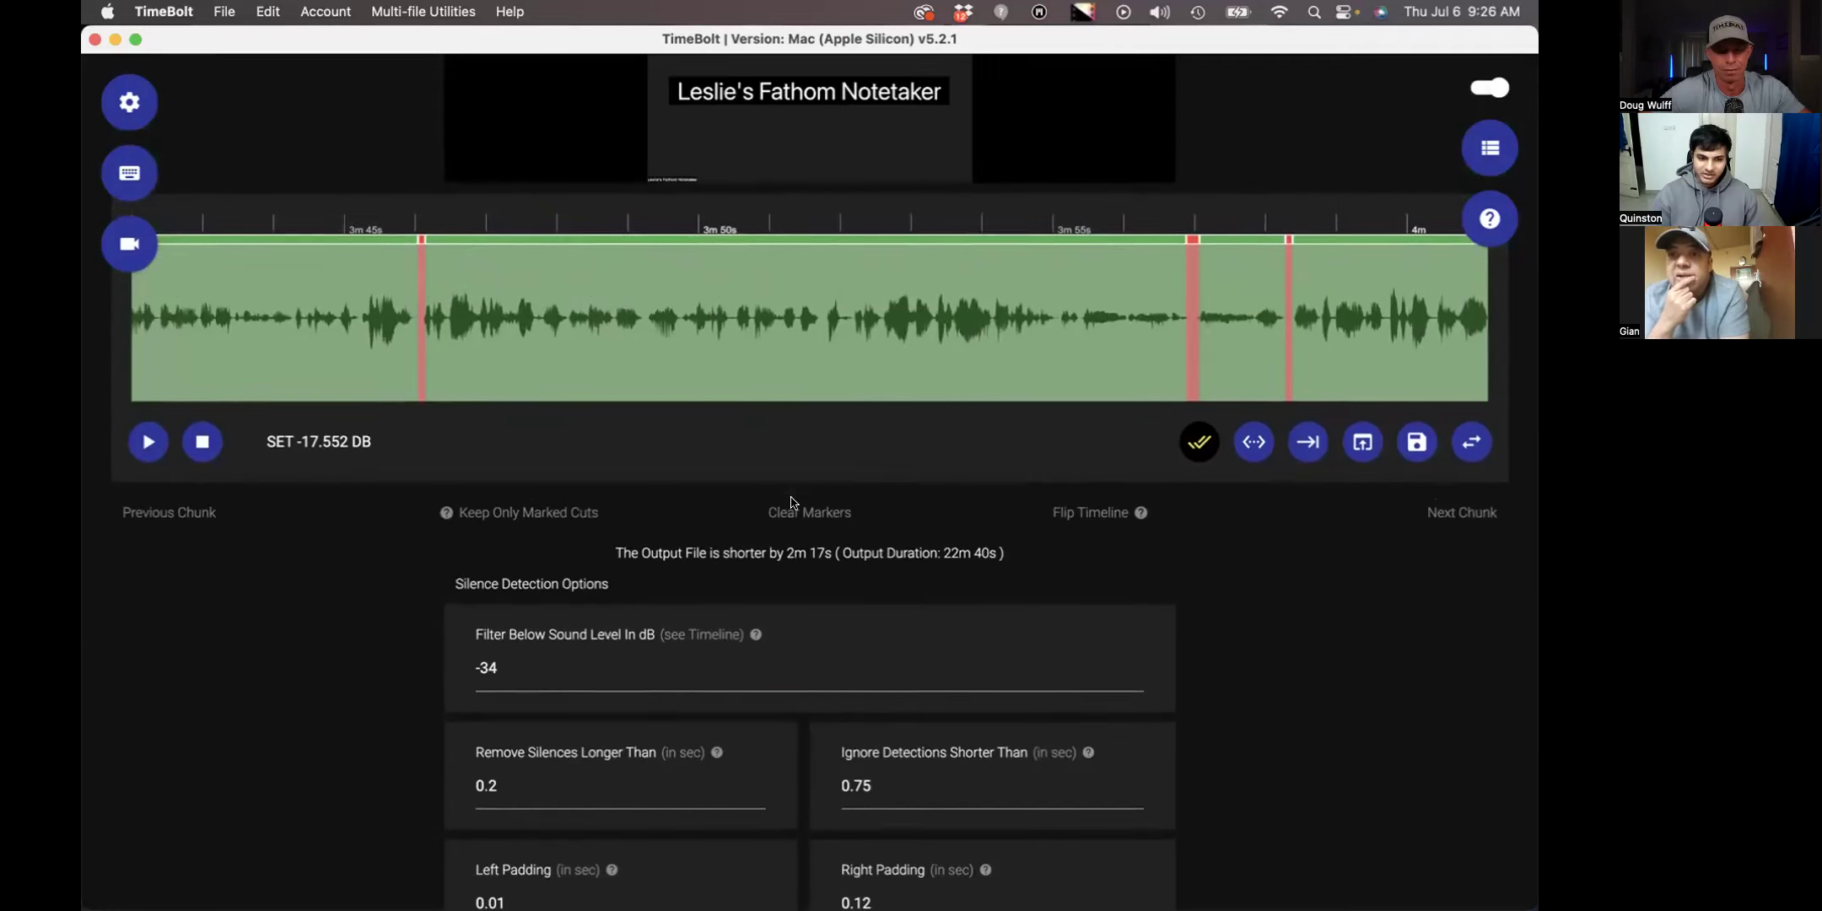
{"action": "scroll", "coordinate": [662, 406], "scroll_direction": "up", "scroll_amount": 2}
{"action": "scroll", "coordinate": [661, 405], "scroll_direction": "left", "scroll_amount": 5}
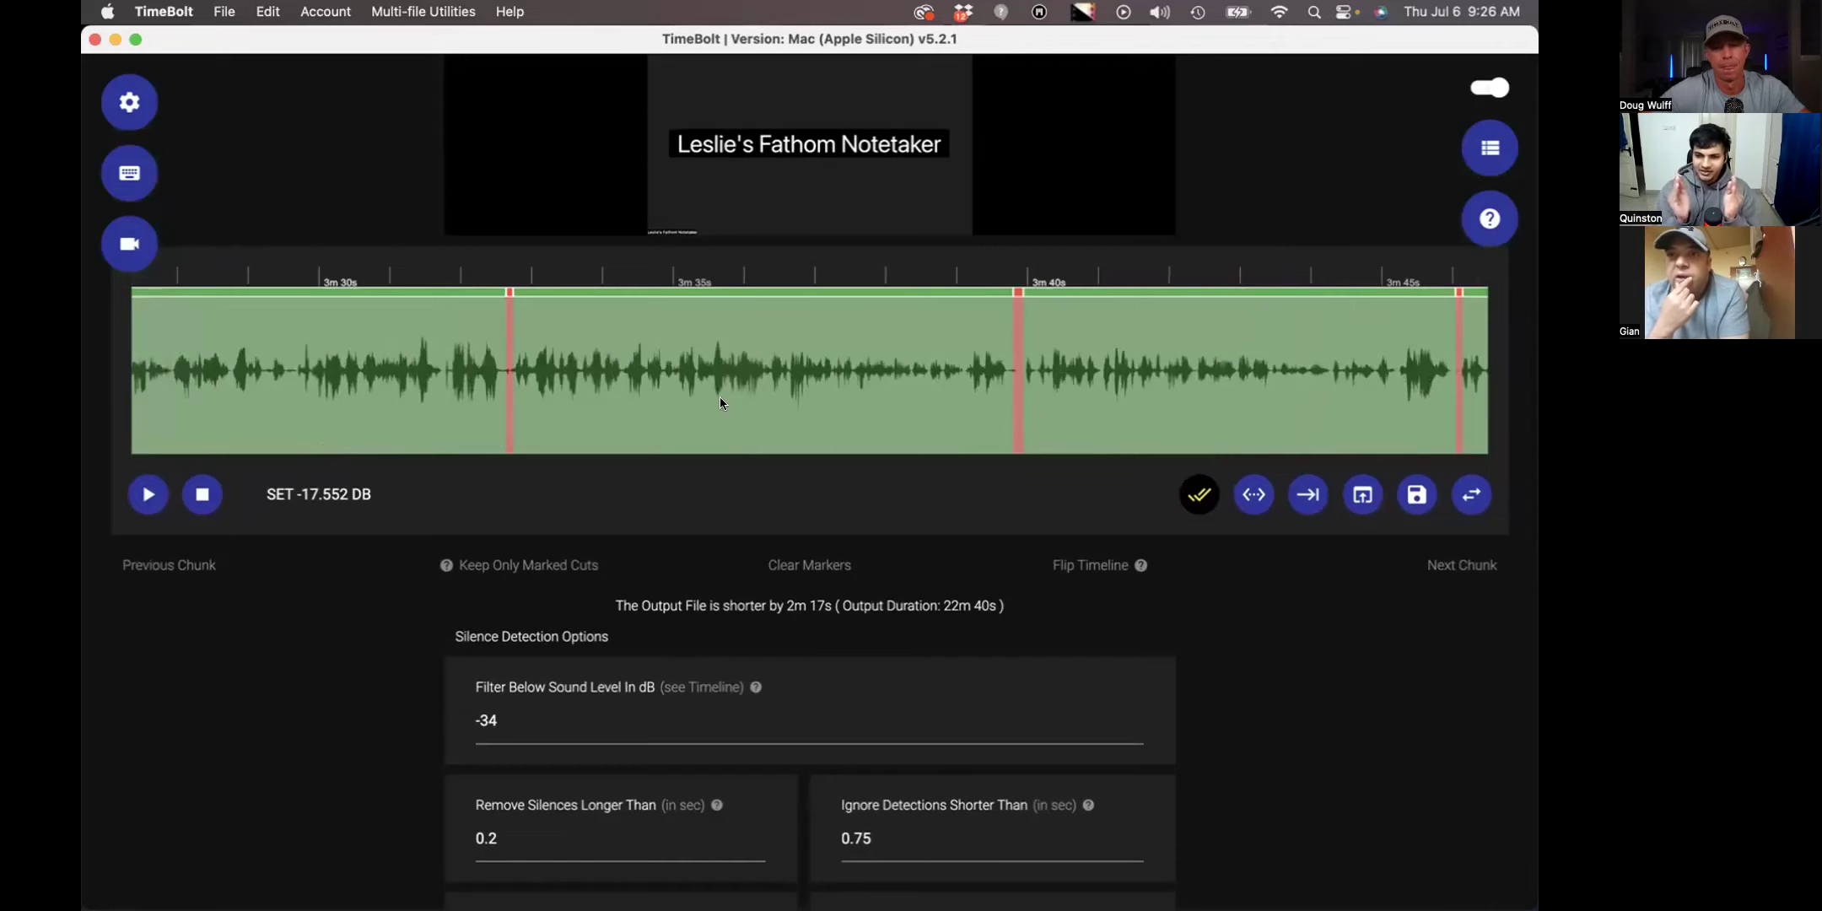
{"action": "scroll", "coordinate": [720, 400], "scroll_direction": "right", "scroll_amount": 1}
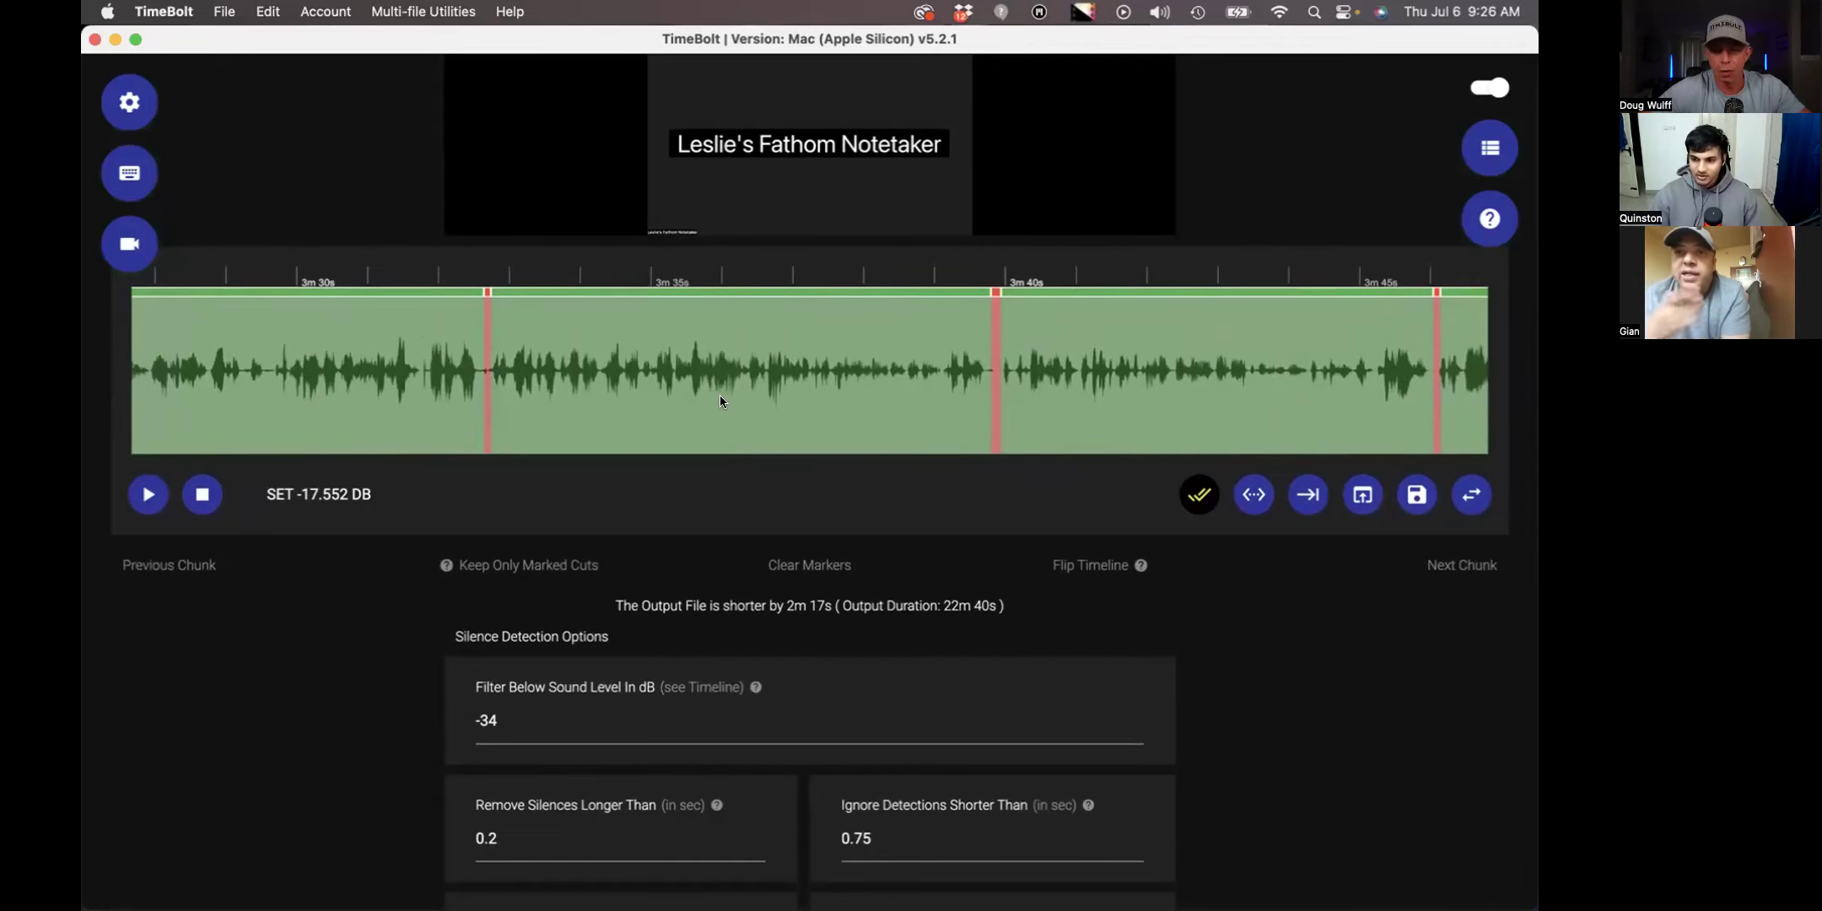
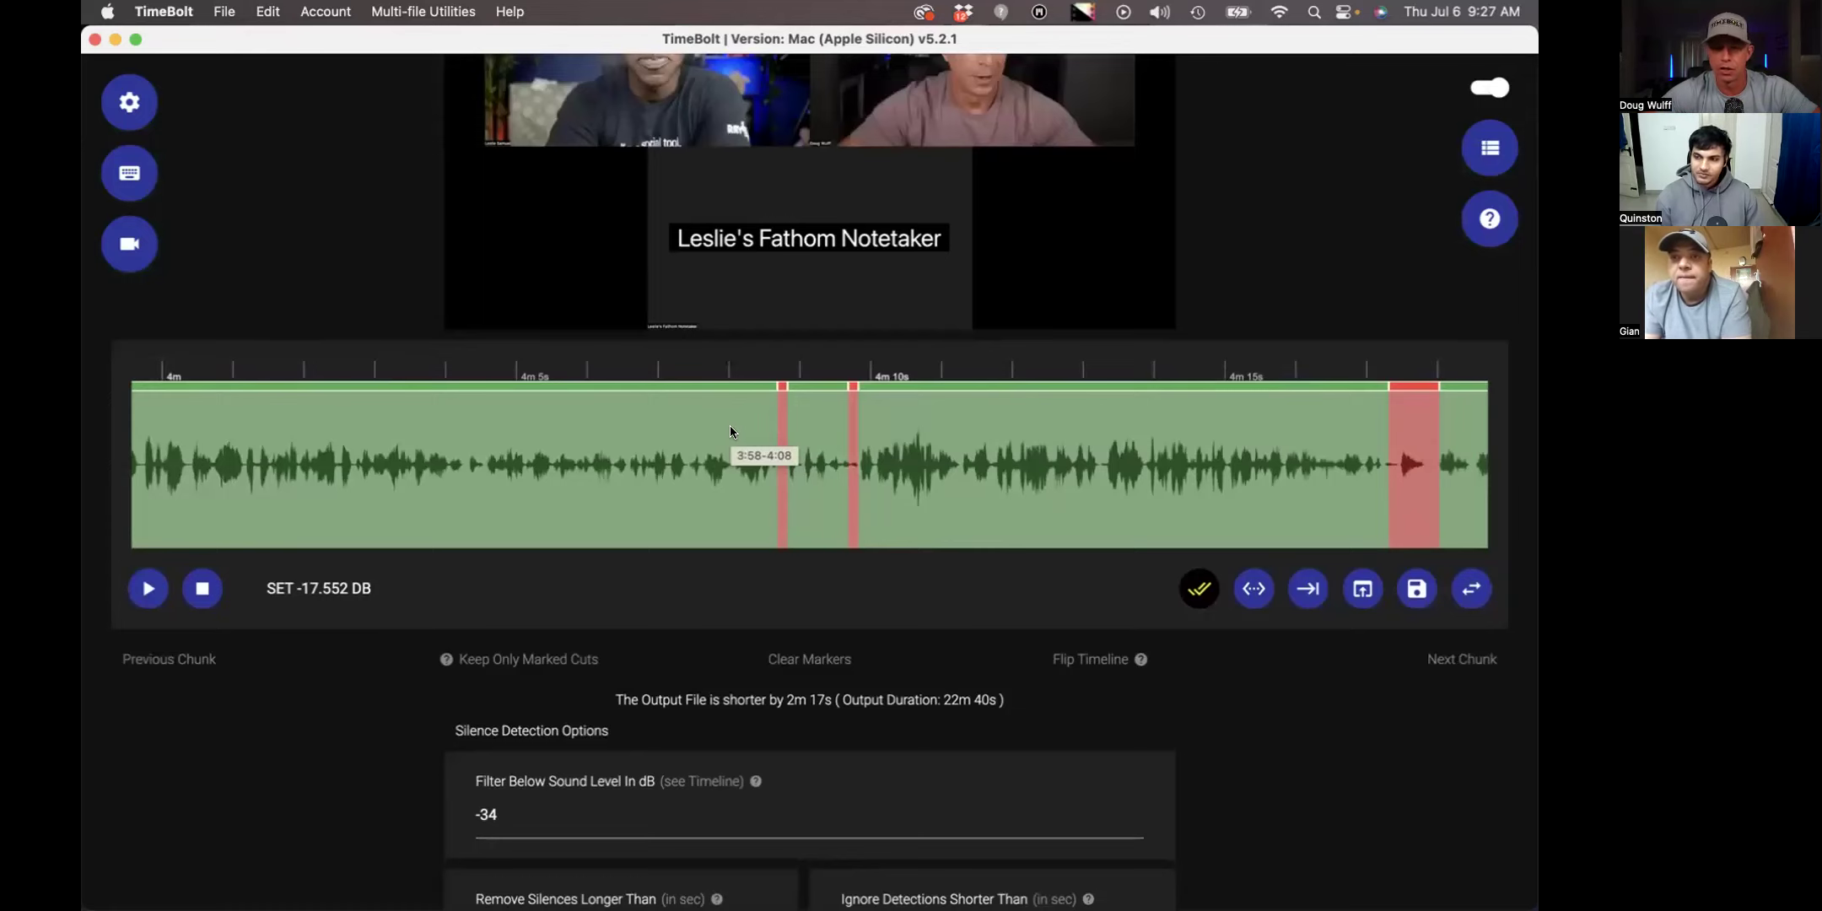
{"action": "scroll", "coordinate": [725, 439], "scroll_direction": "left", "scroll_amount": 3}
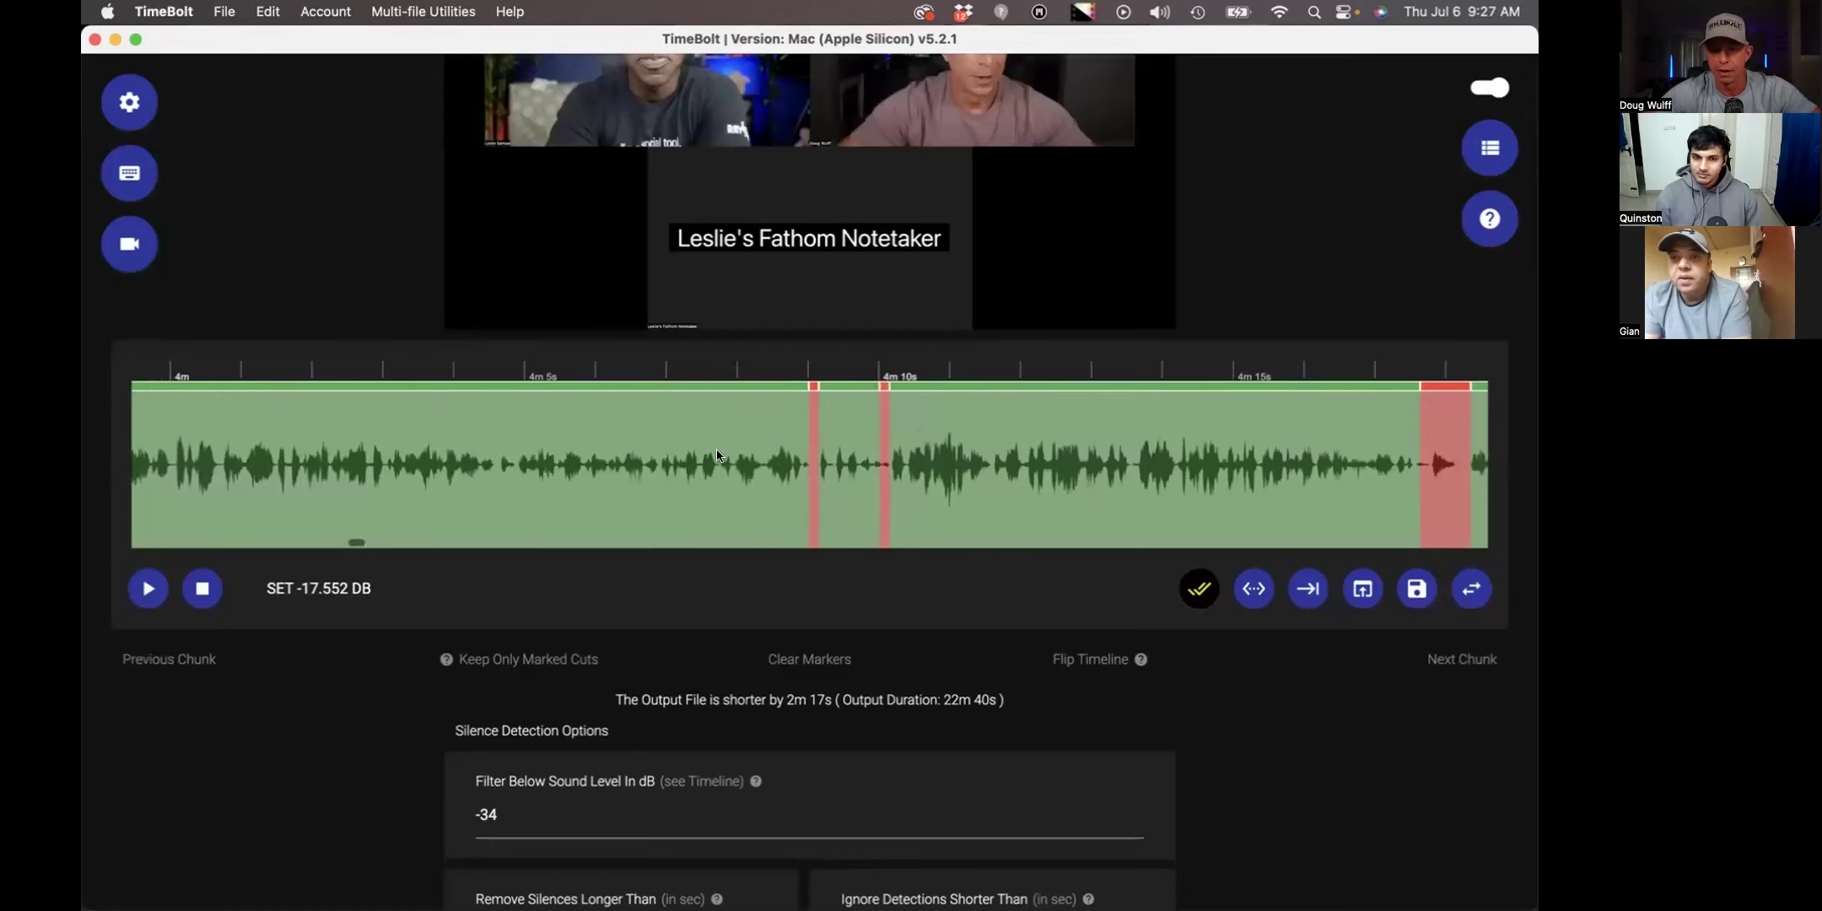
{"action": "scroll", "coordinate": [721, 453], "scroll_direction": "right", "scroll_amount": 1}
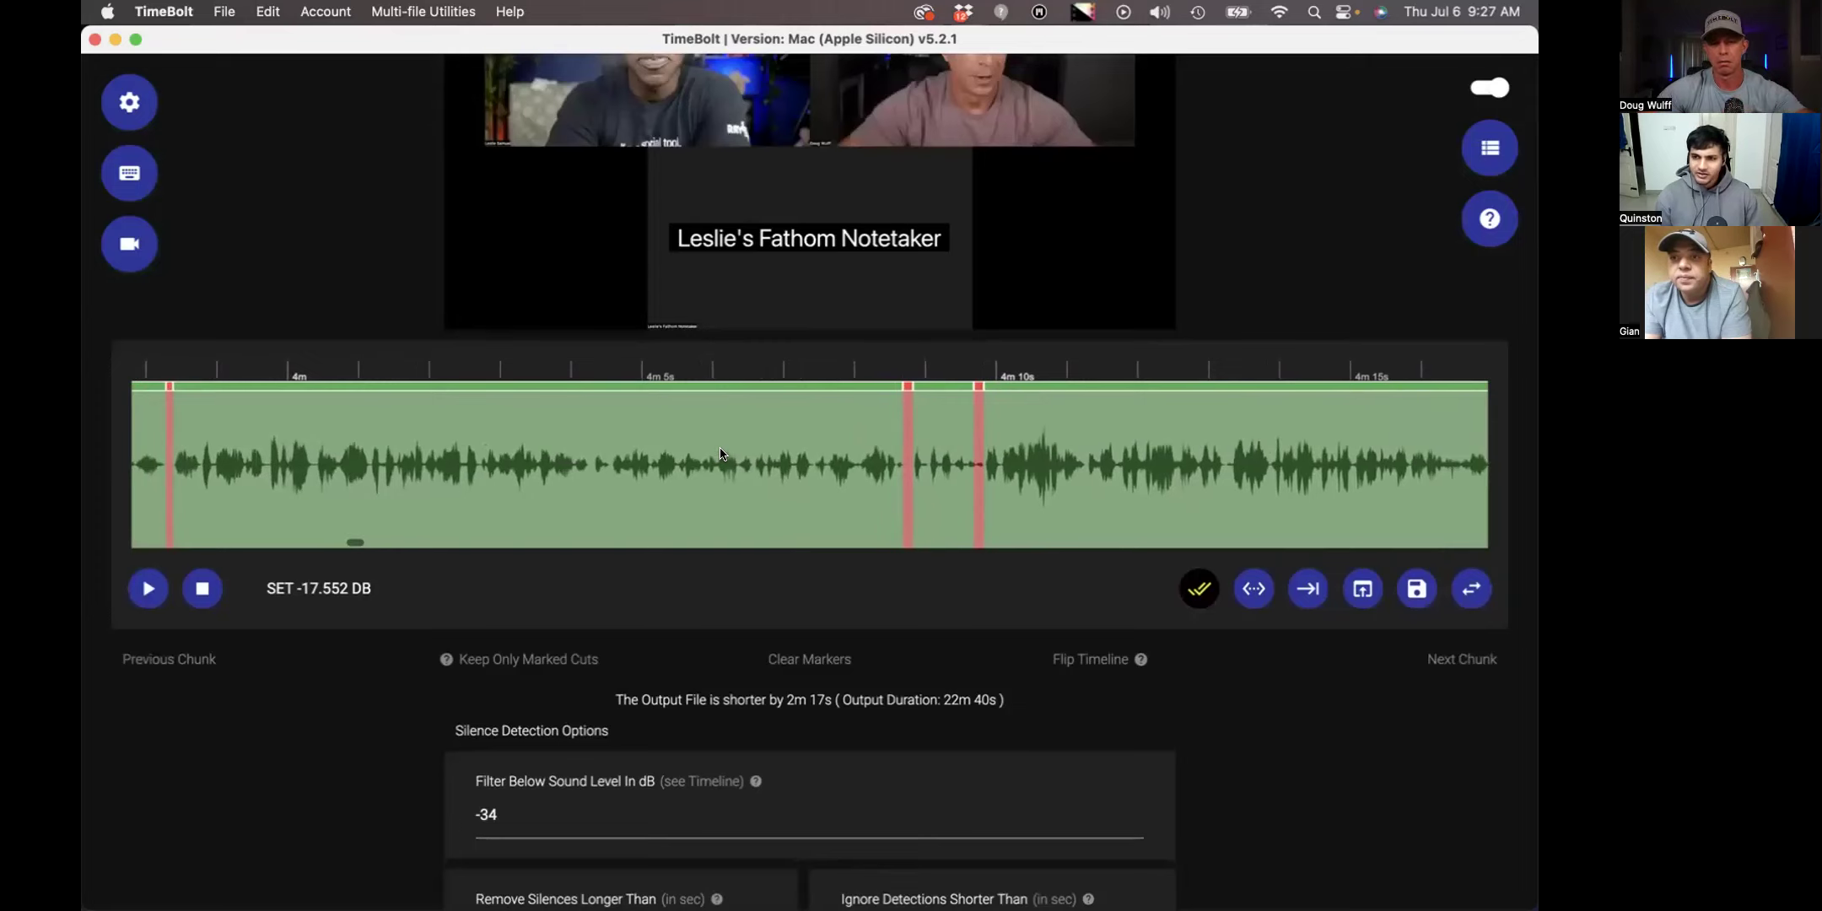
{"action": "scroll", "coordinate": [721, 454], "scroll_direction": "left", "scroll_amount": 2}
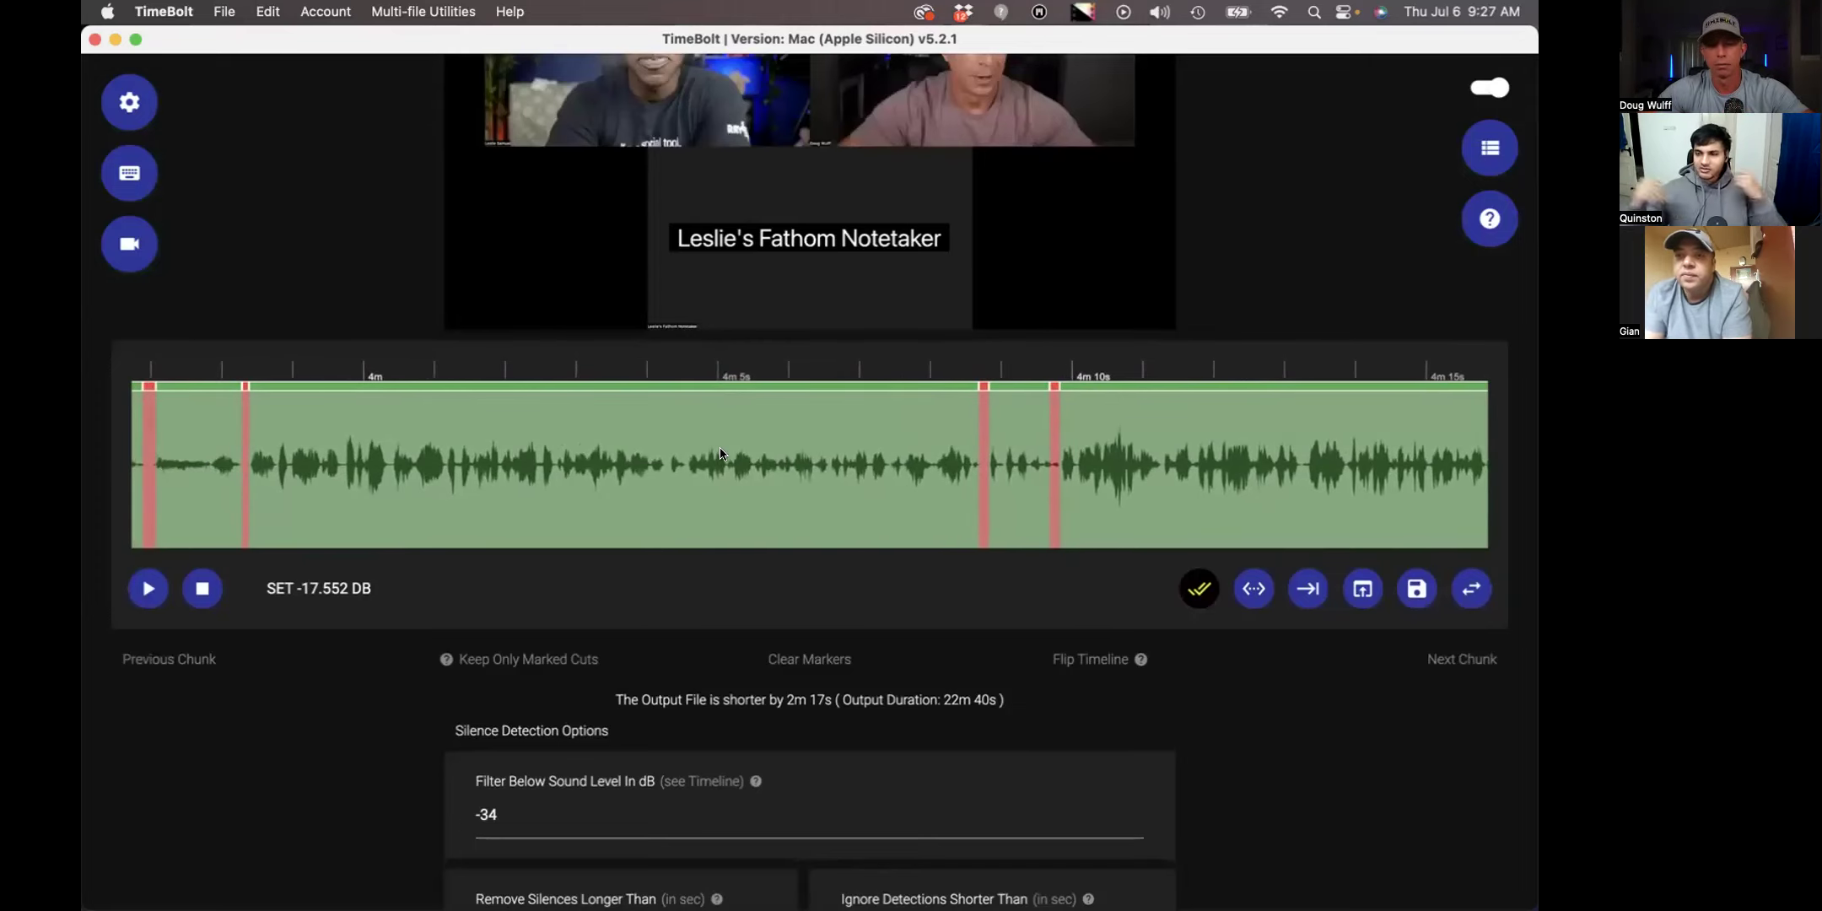
- Set Remove Silences Longer Than to 0.5 seconds and update the silence detection
{"action": "scroll", "coordinate": [721, 454], "scroll_direction": "left", "scroll_amount": 1}
{"action": "scroll", "coordinate": [606, 721], "scroll_direction": "down", "scroll_amount": 2}
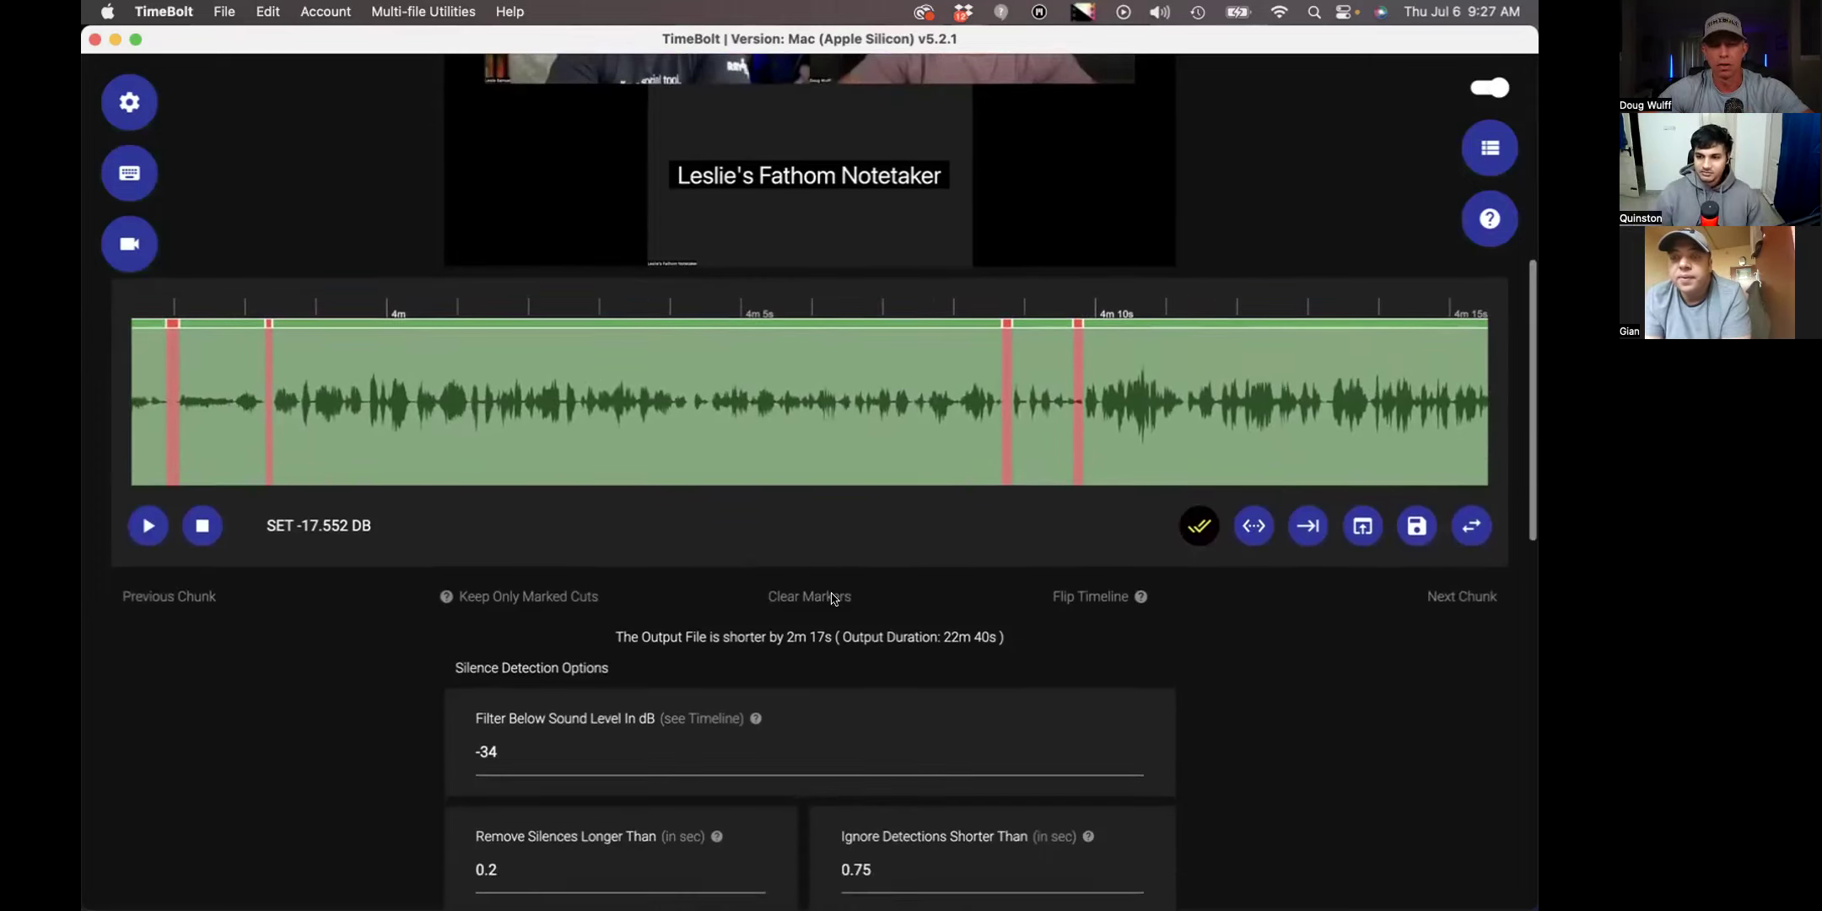
{"action": "double_click", "coordinate": [626, 866]}
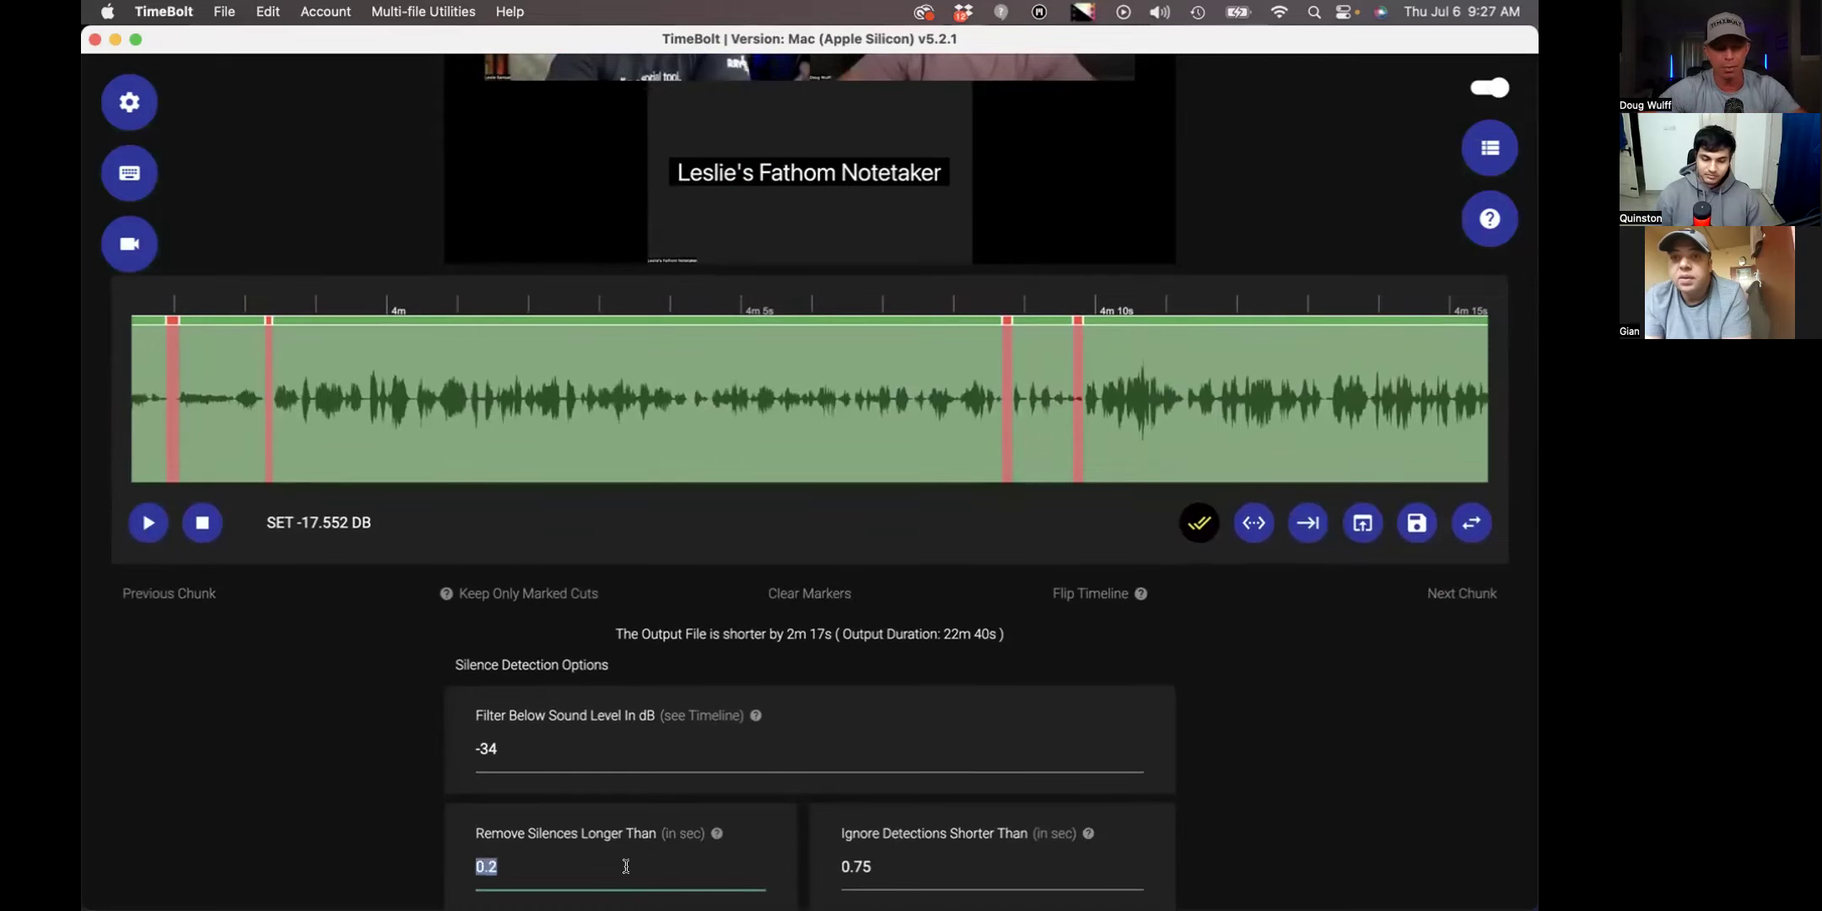
{"action": "type", "text": "0.5"}
{"action": "key", "text": "BackSpace"}
{"action": "type", "text": "5"}
{"action": "scroll", "coordinate": [687, 662], "scroll_direction": "down", "scroll_amount": 5}
{"action": "left_click", "coordinate": [711, 719]}
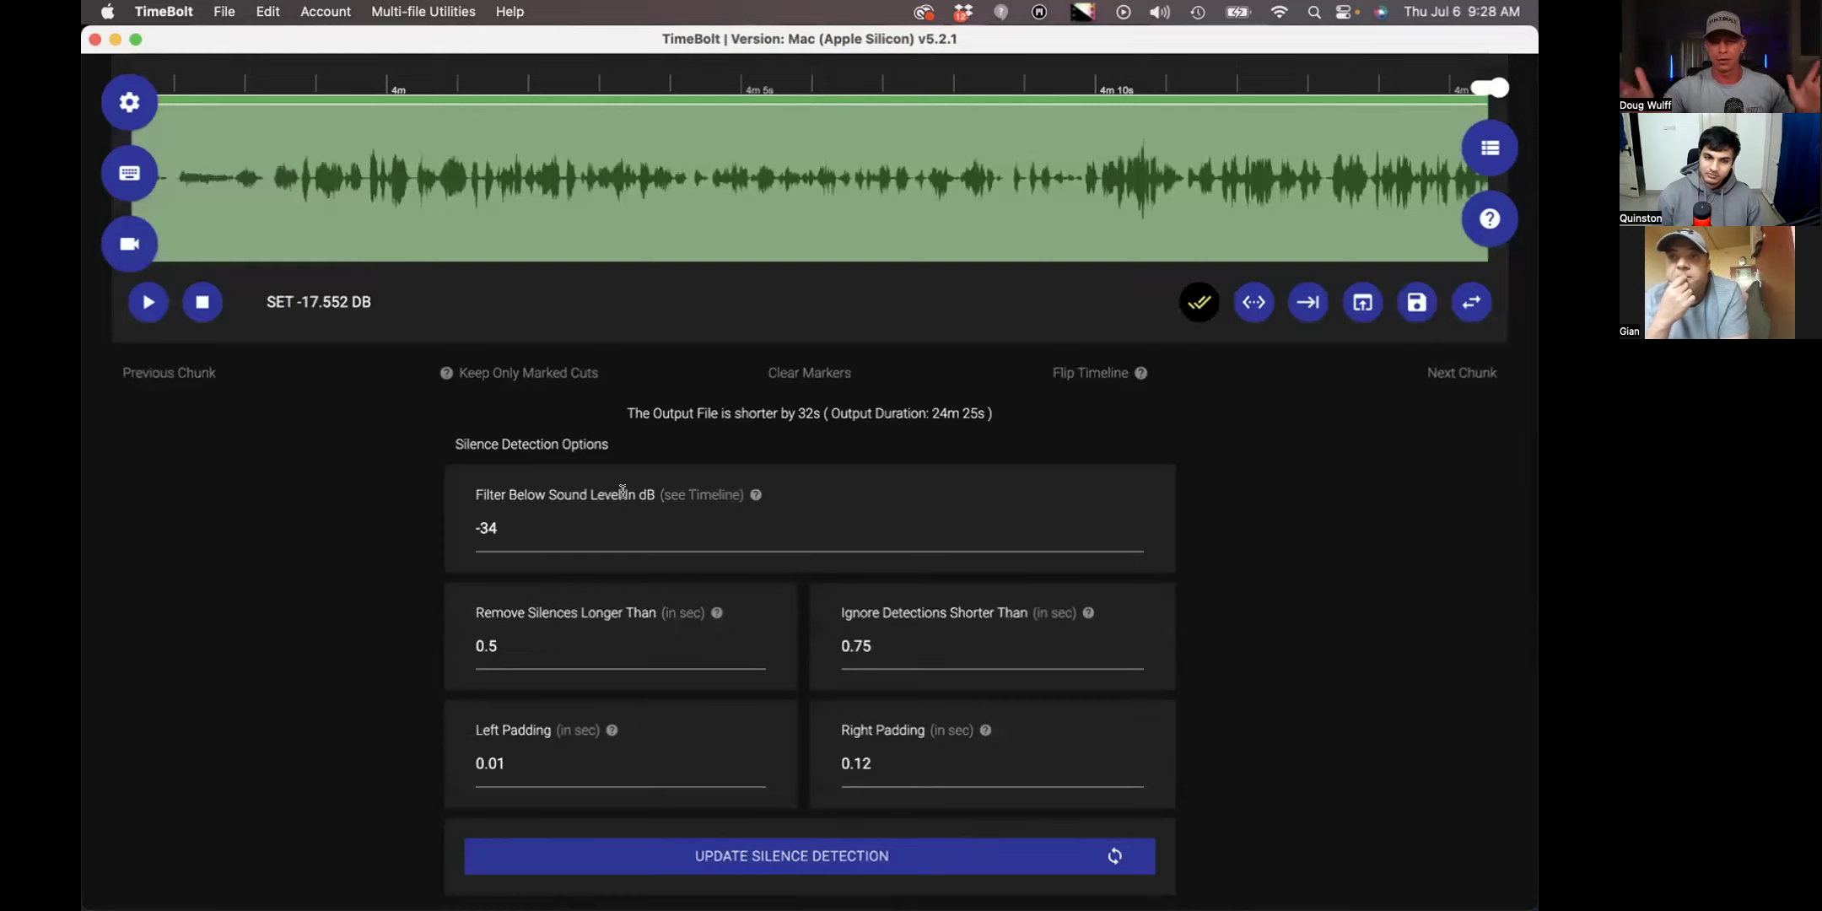
- Play the timeline from about 3m 56s, then split off and mark the section between about 3m 58s and 4m 4s
{"action": "scroll", "coordinate": [628, 496], "scroll_direction": "up", "scroll_amount": 2}
{"action": "scroll", "coordinate": [635, 500], "scroll_direction": "up", "scroll_amount": 4}
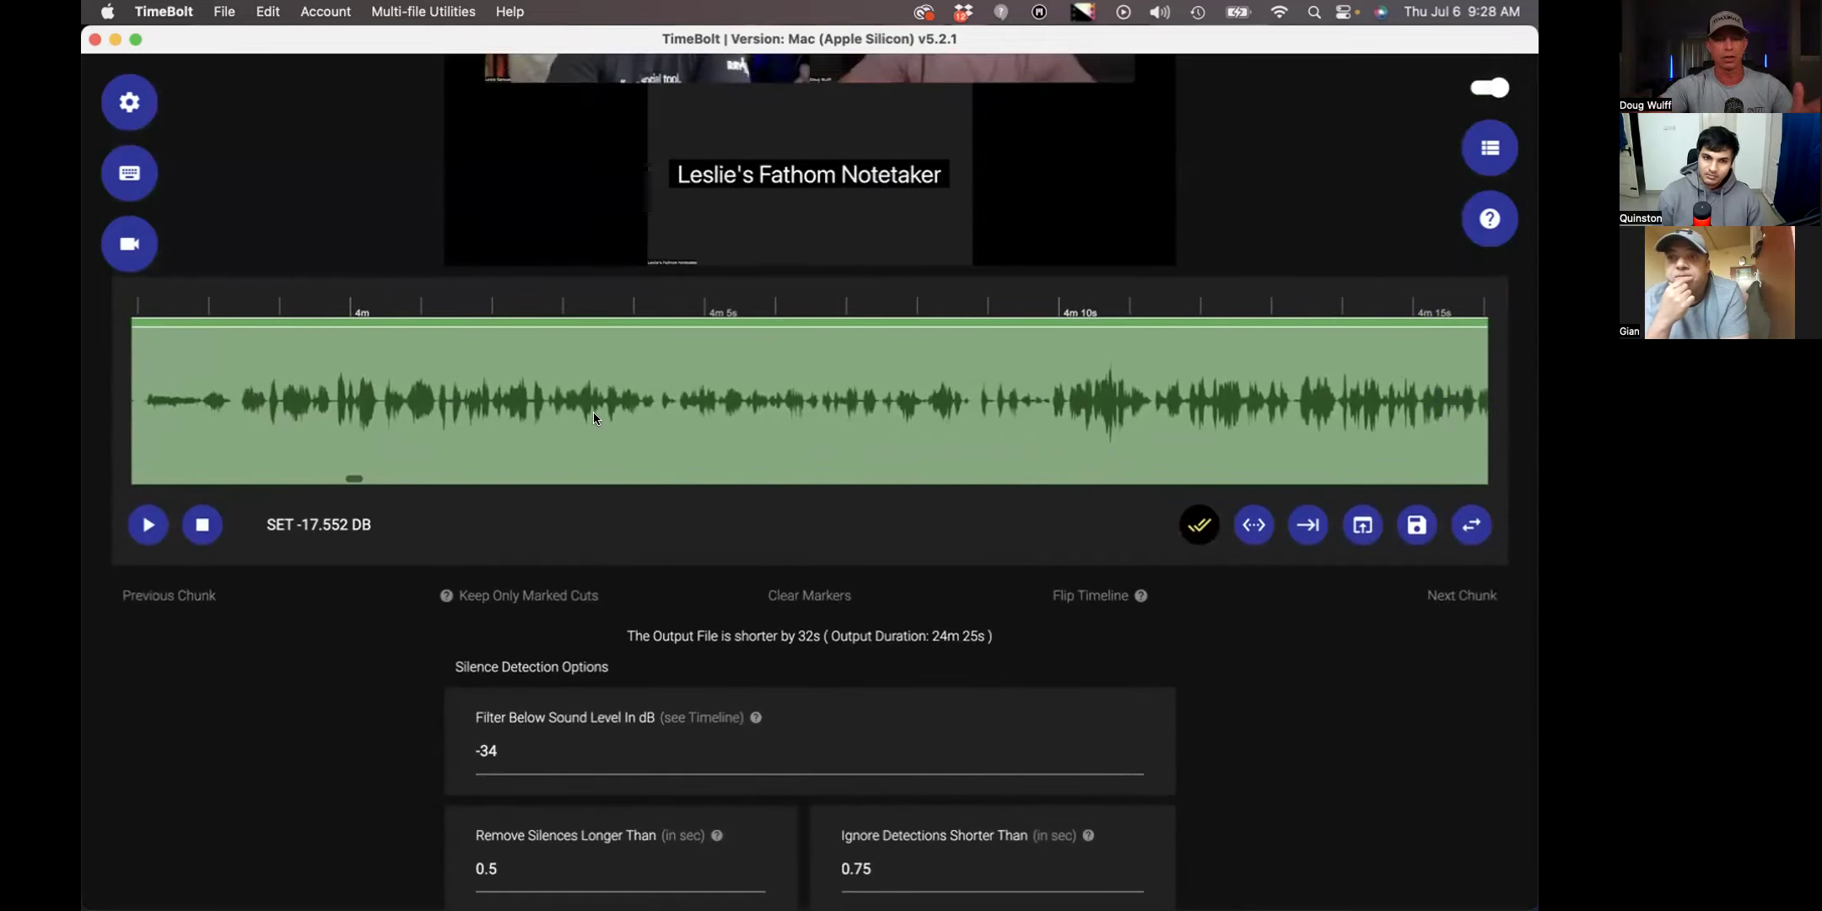
{"action": "scroll", "coordinate": [594, 412], "scroll_direction": "left", "scroll_amount": 5}
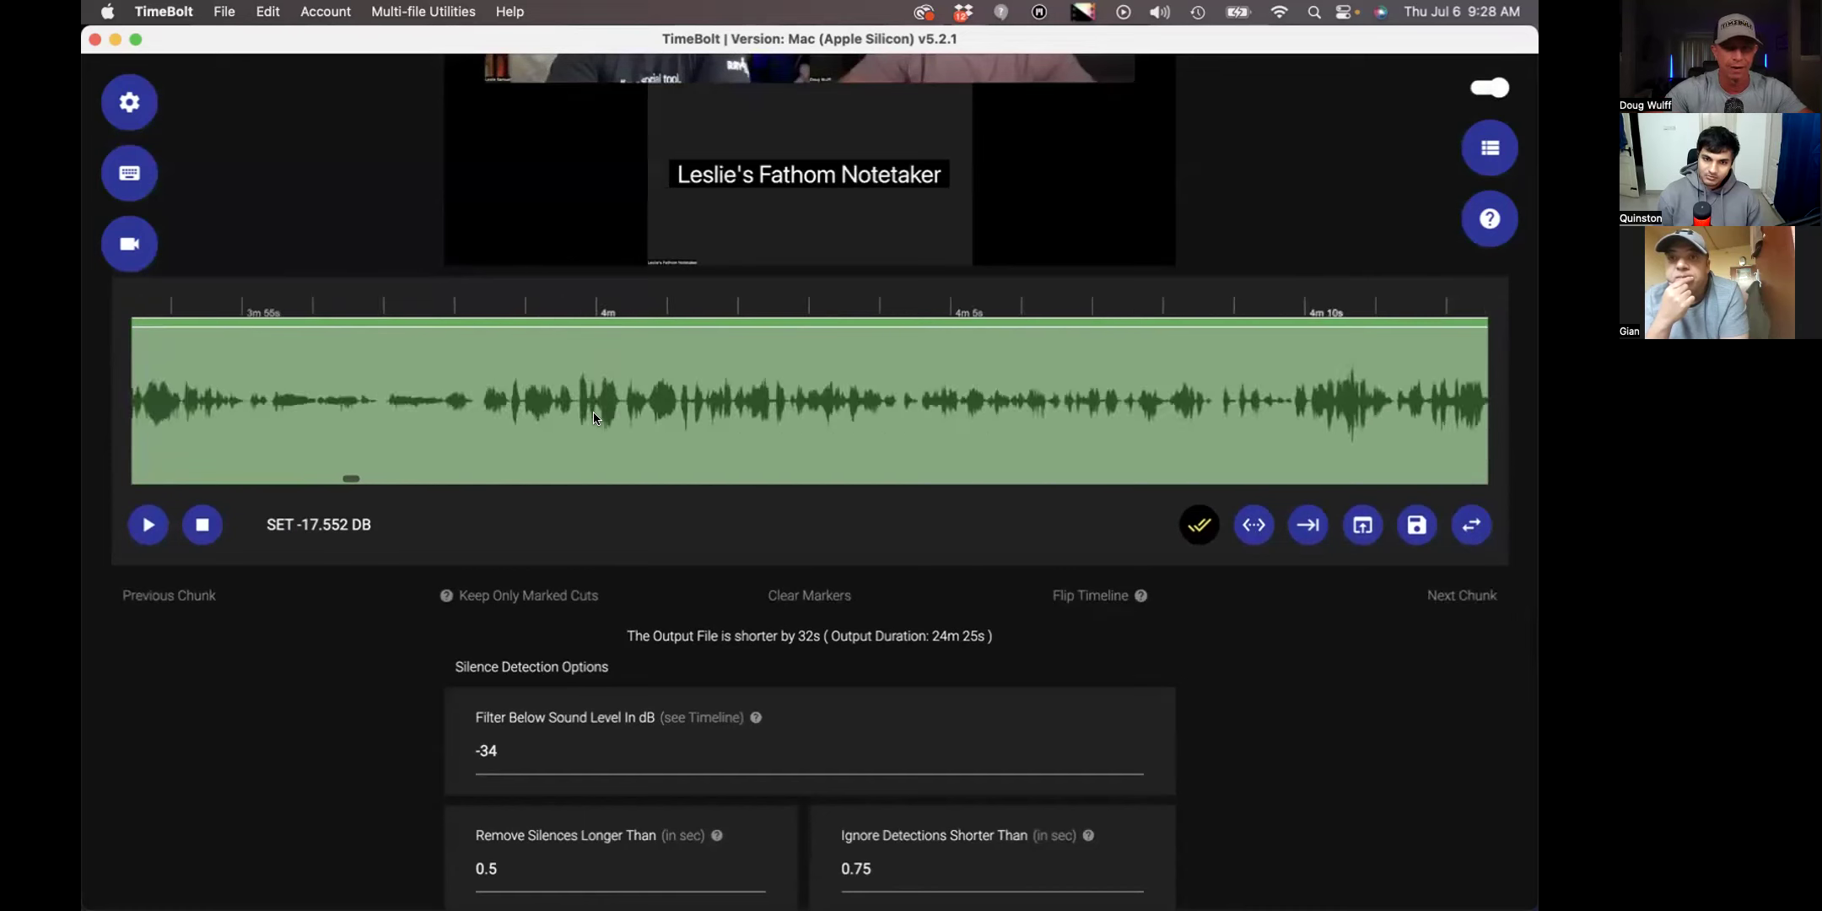
{"action": "left_click", "coordinate": [350, 408]}
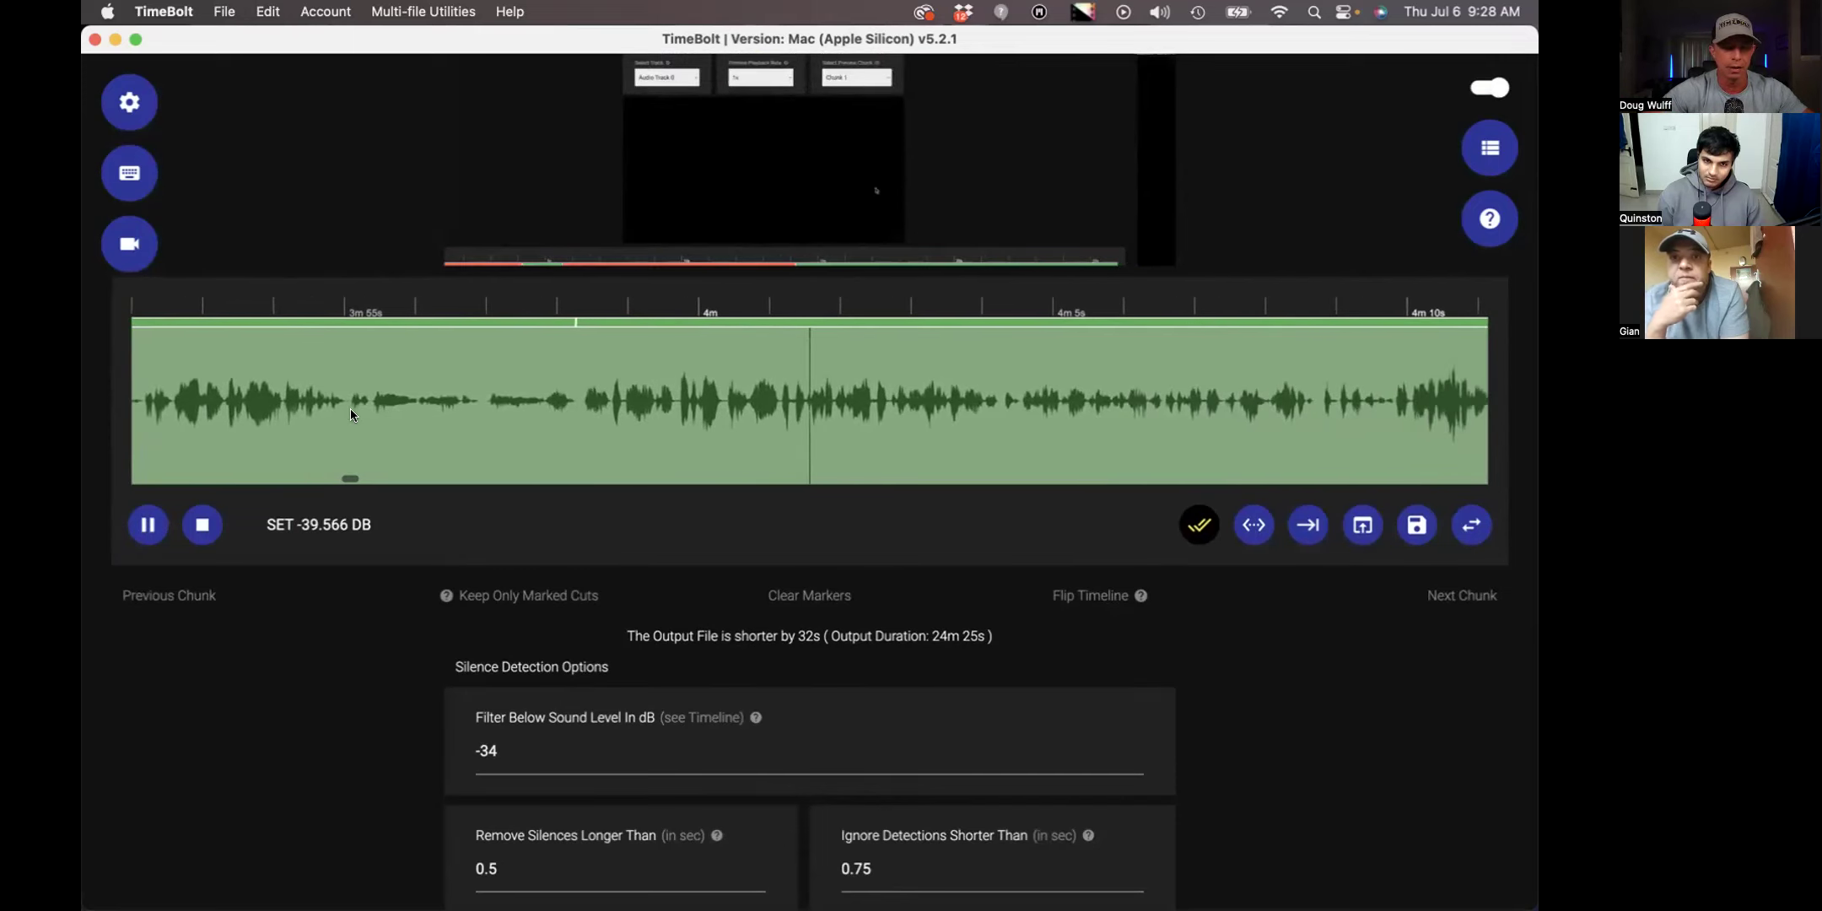
{"action": "key", "text": "space"}
{"action": "left_click", "coordinate": [507, 369]}
{"action": "left_click", "coordinate": [507, 367]}
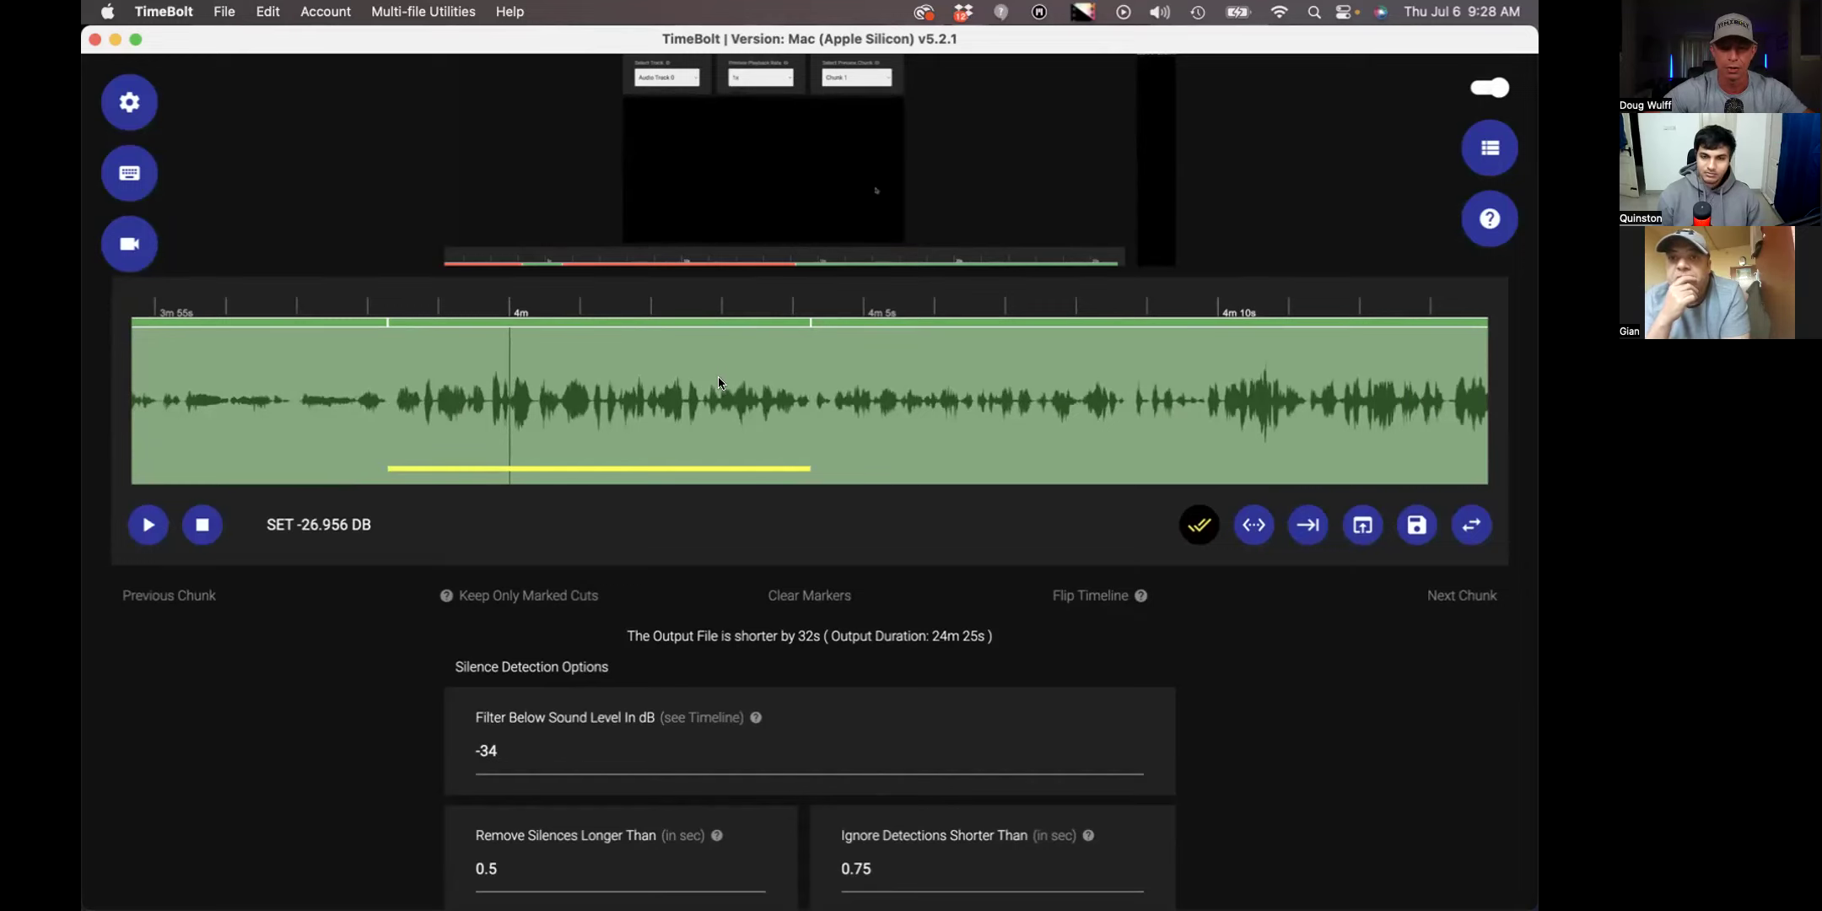
- Split the timeline at about 4m 33.5s and 4m 36s and remove the section between the two splits
{"action": "scroll", "coordinate": [721, 380], "scroll_direction": "right", "scroll_amount": 5}
{"action": "scroll", "coordinate": [725, 382], "scroll_direction": "right", "scroll_amount": 7}
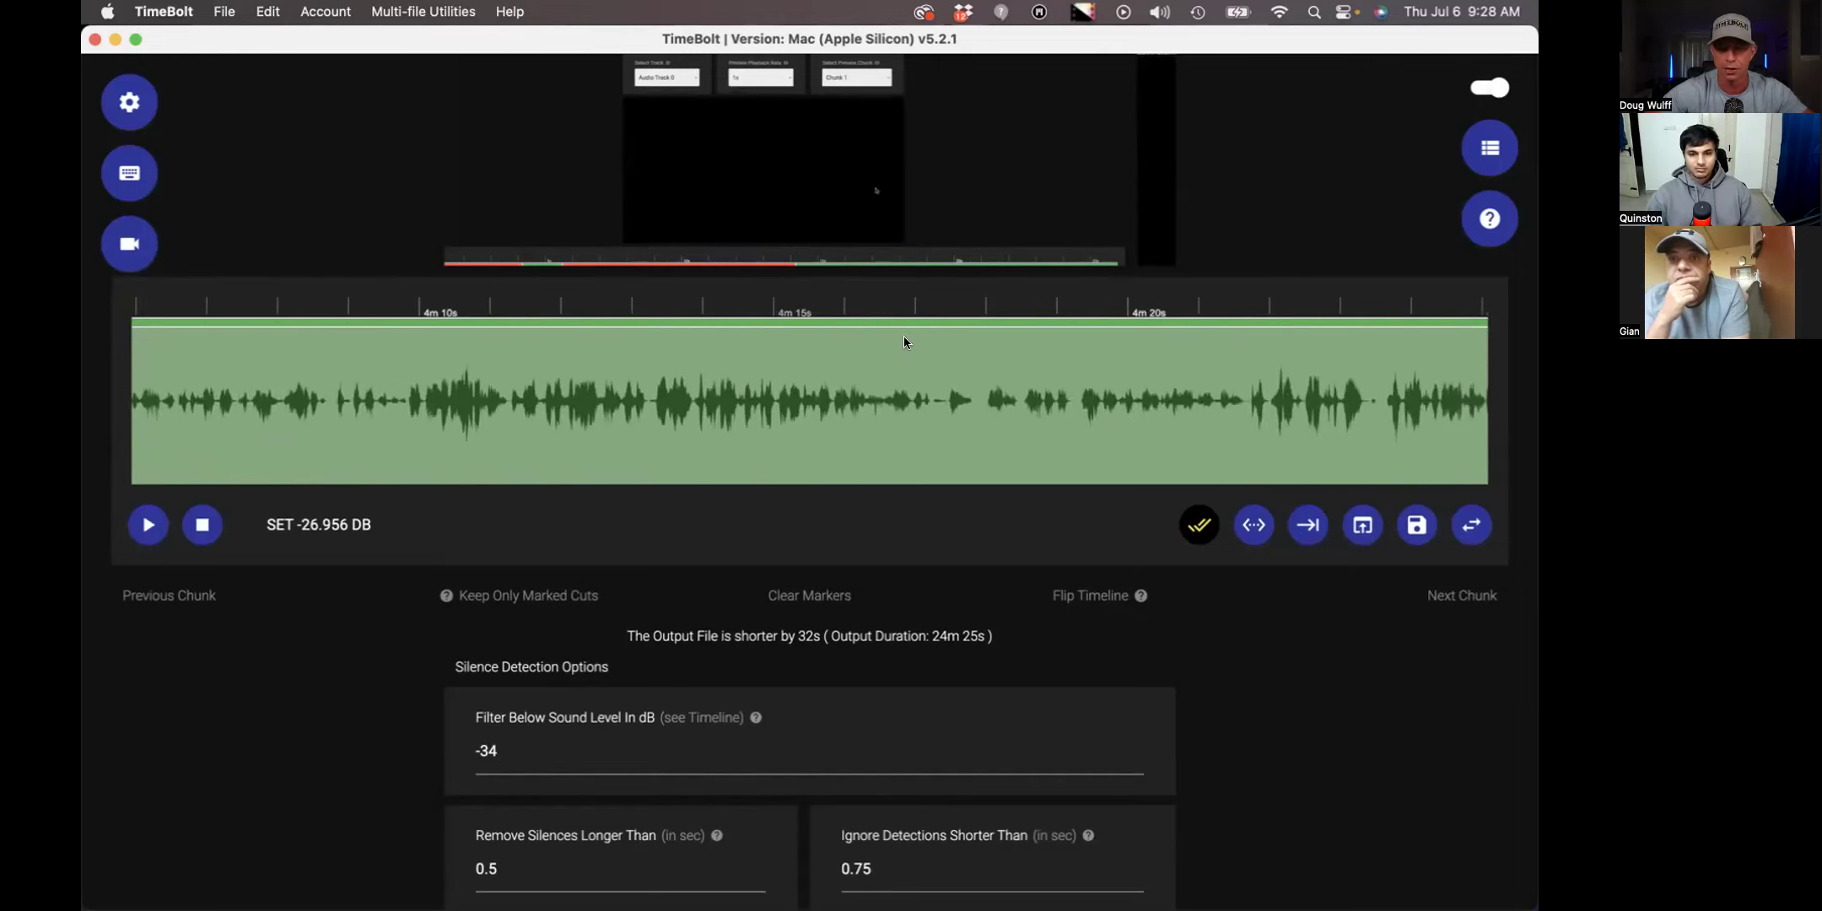
{"action": "scroll", "coordinate": [904, 342], "scroll_direction": "left", "scroll_amount": 10}
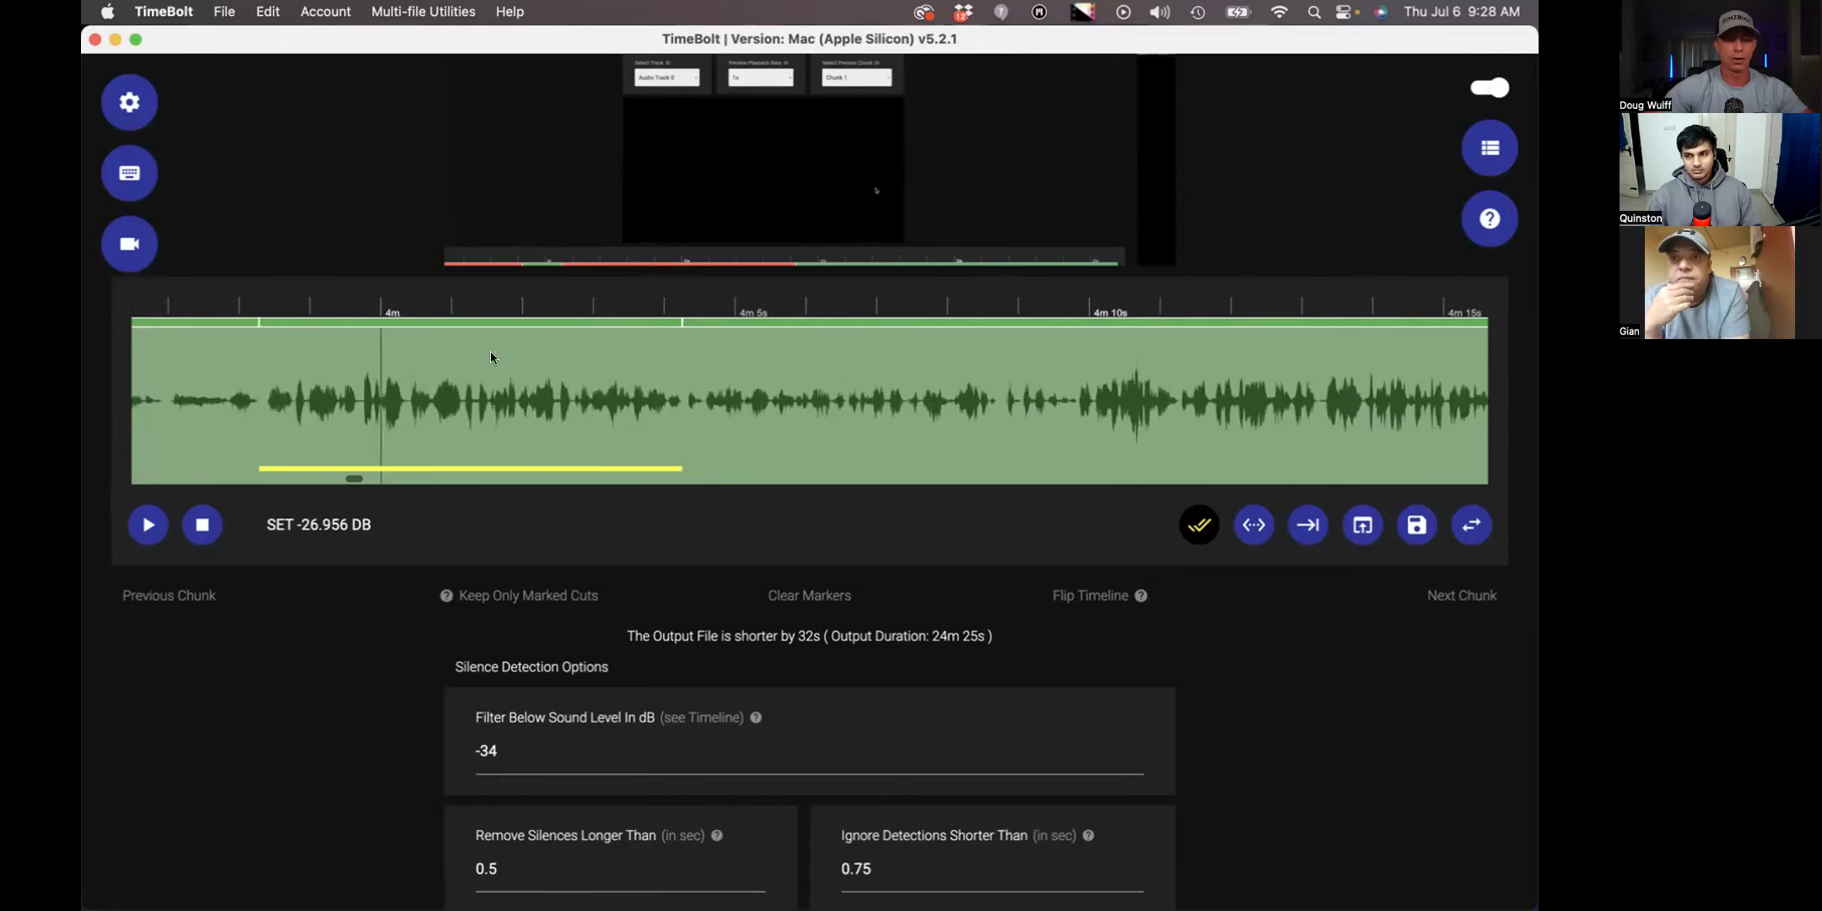
{"action": "scroll", "coordinate": [693, 377], "scroll_direction": "right", "scroll_amount": 20}
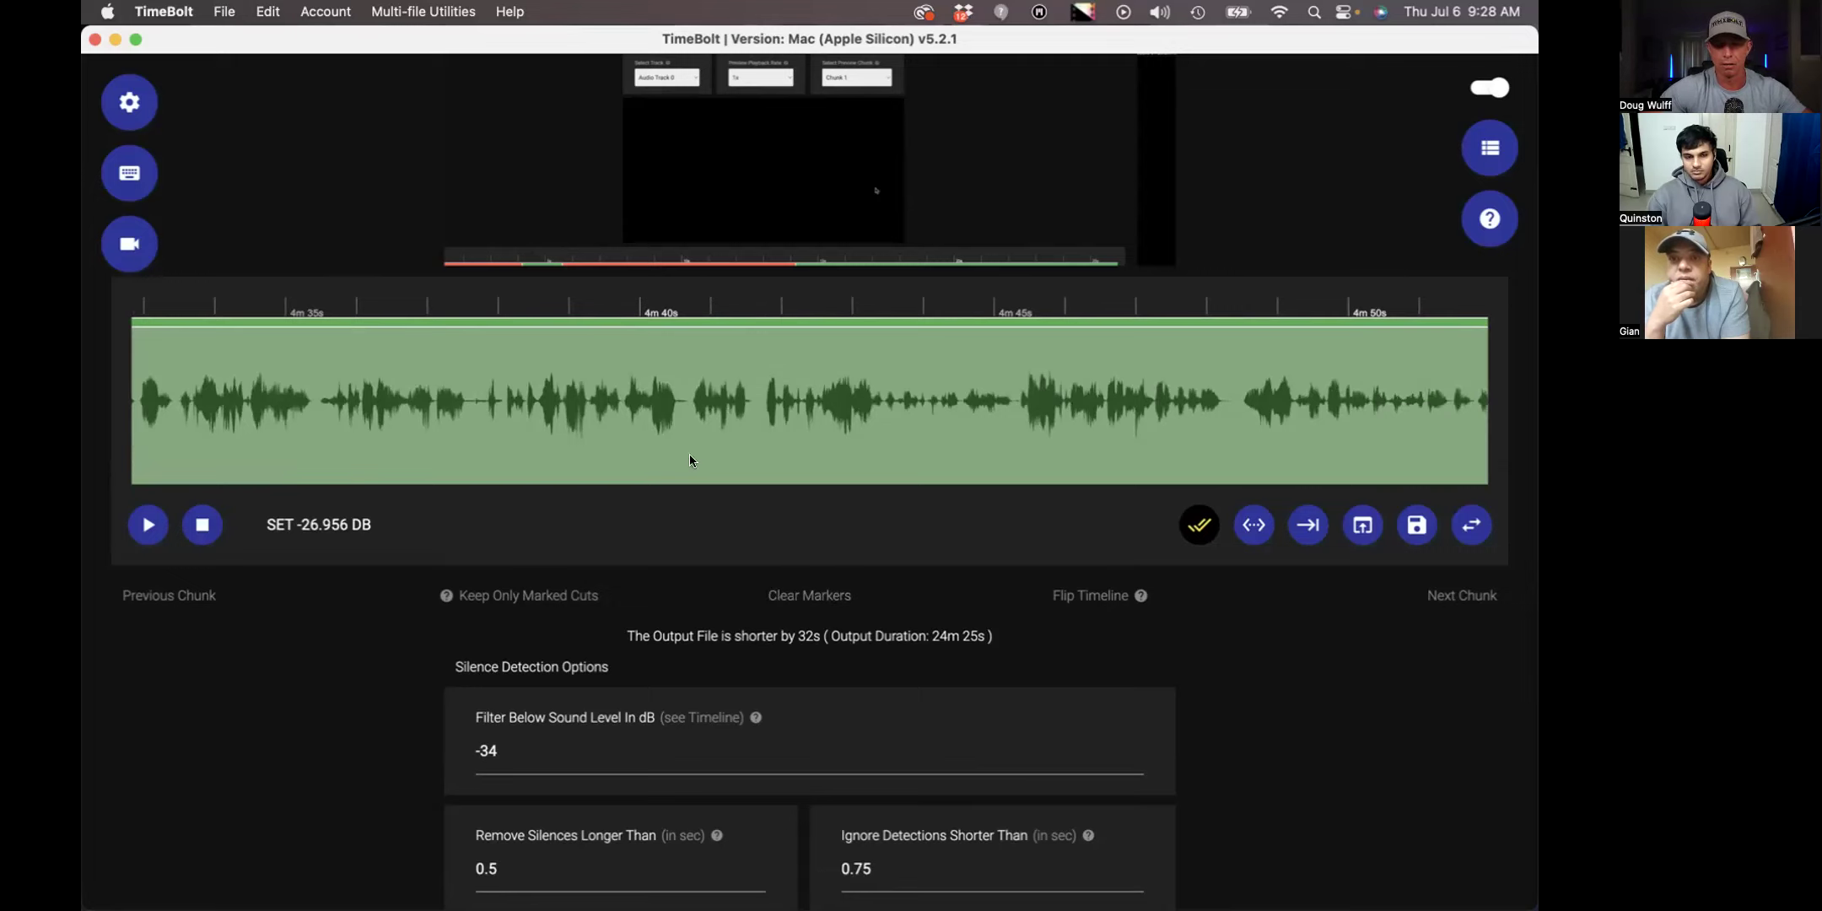
{"action": "scroll", "coordinate": [868, 433], "scroll_direction": "left", "scroll_amount": 8}
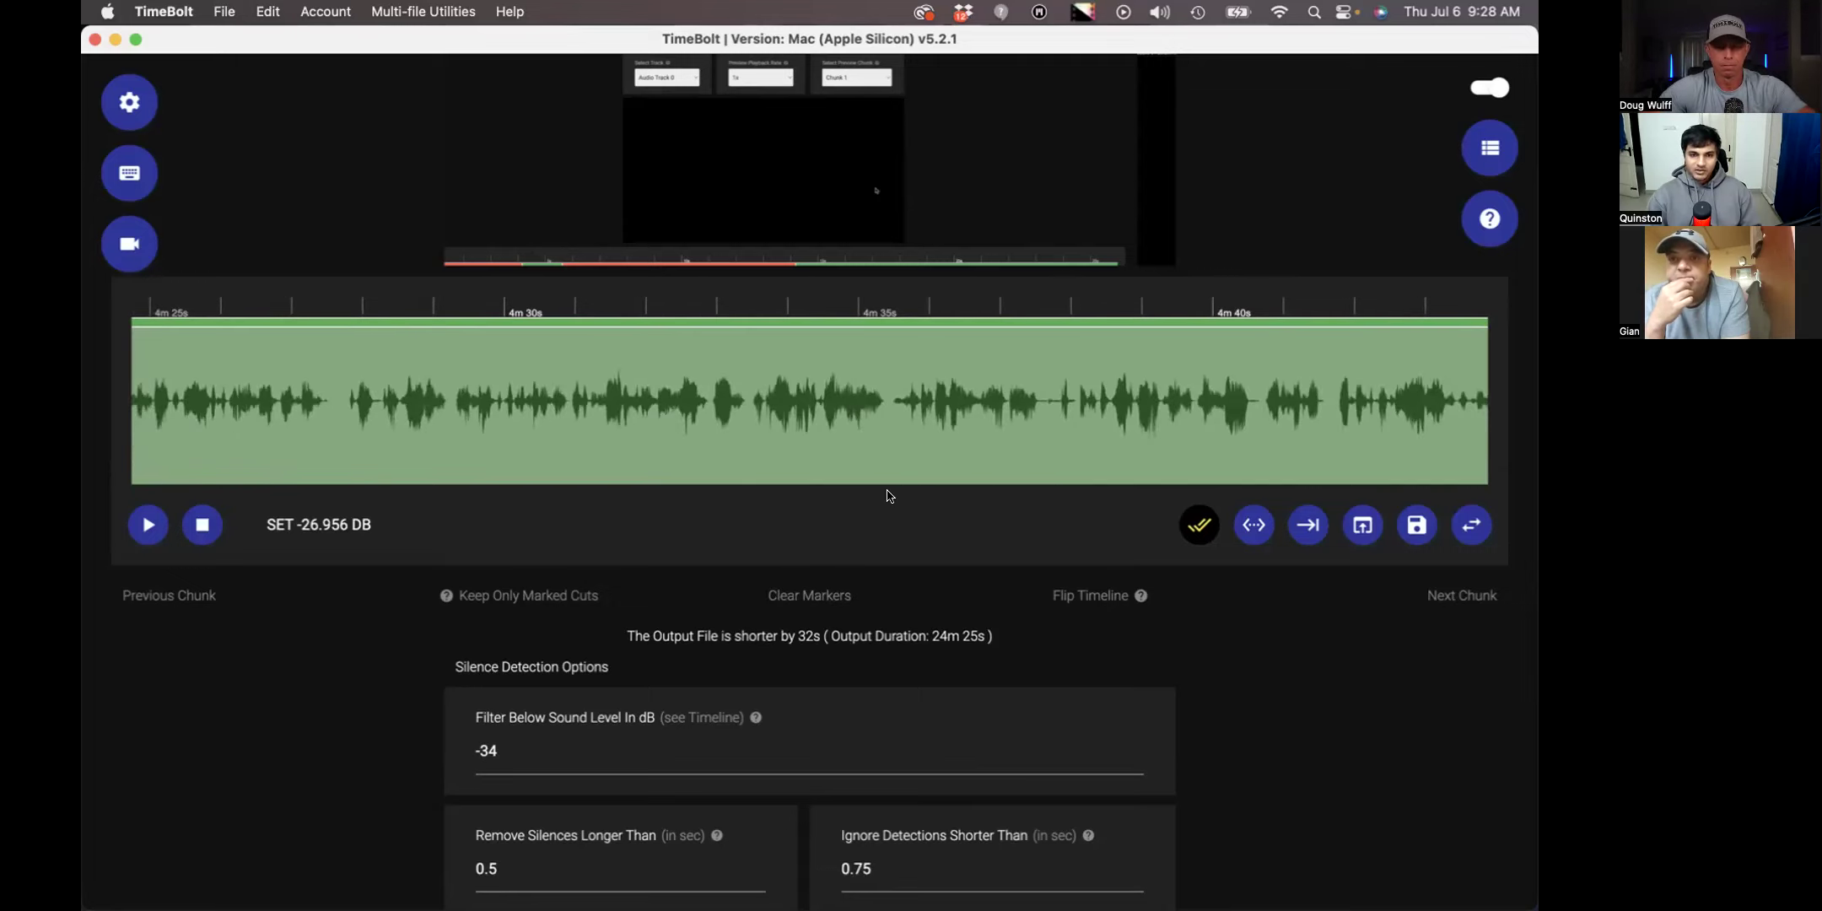
{"action": "scroll", "coordinate": [885, 472], "scroll_direction": "up", "scroll_amount": 5}
{"action": "scroll", "coordinate": [886, 496], "scroll_direction": "up", "scroll_amount": 2}
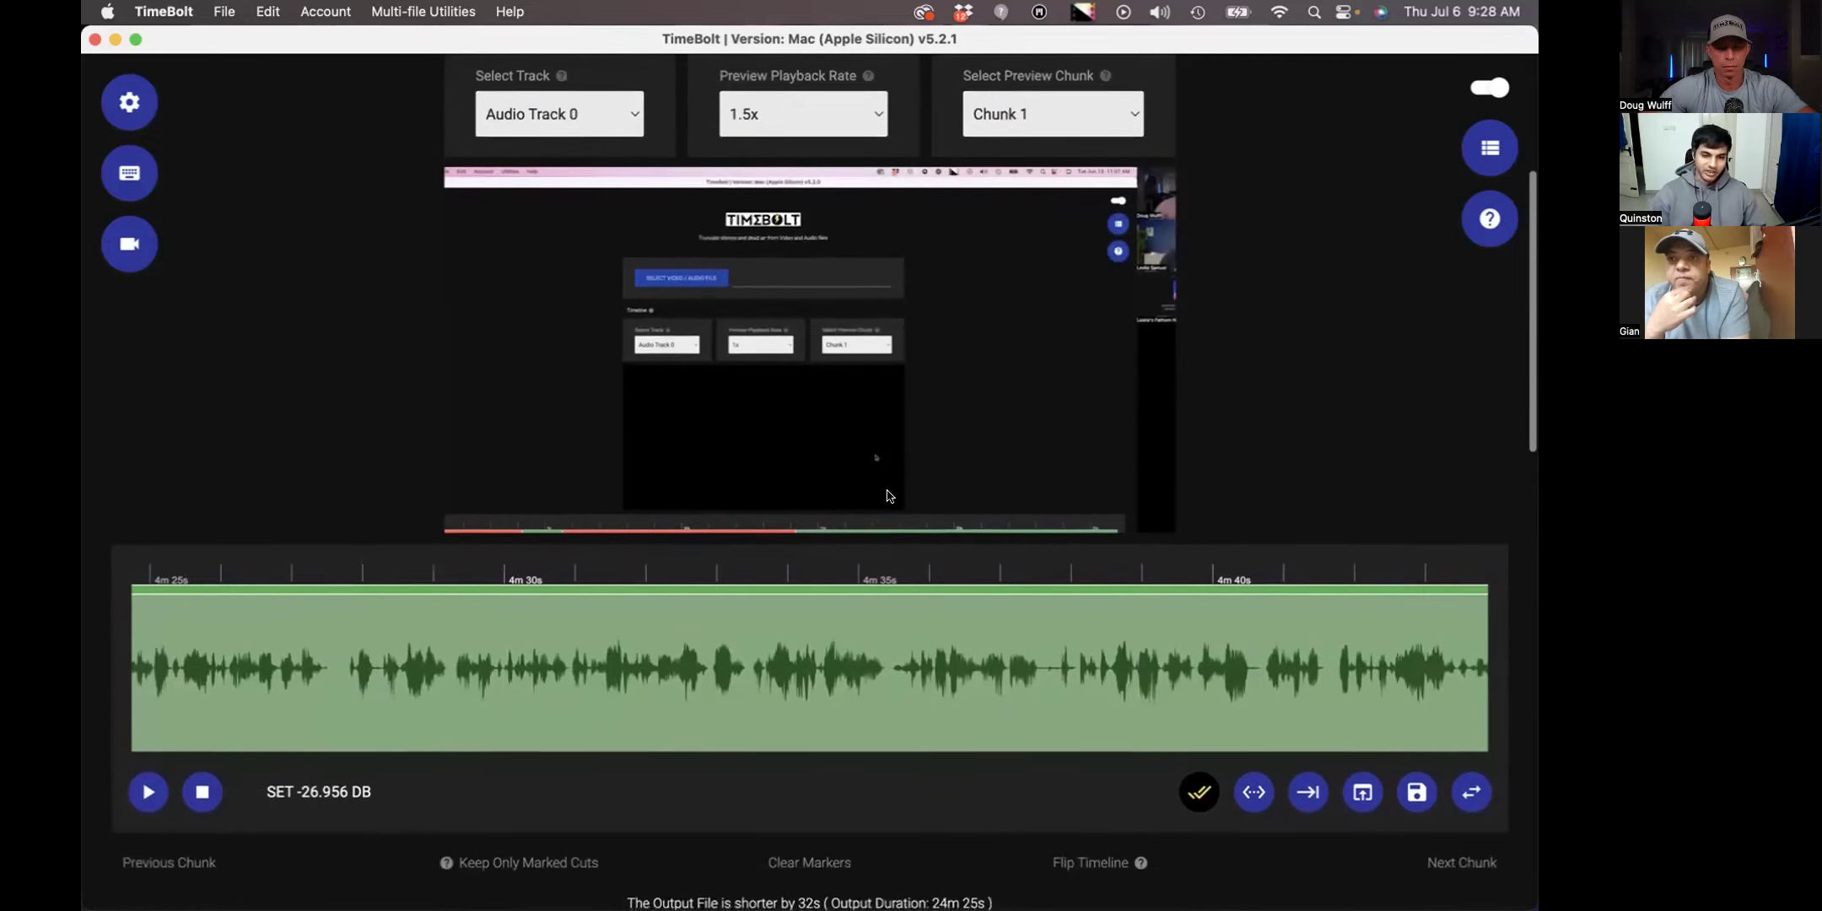
{"action": "left_click", "coordinate": [785, 659]}
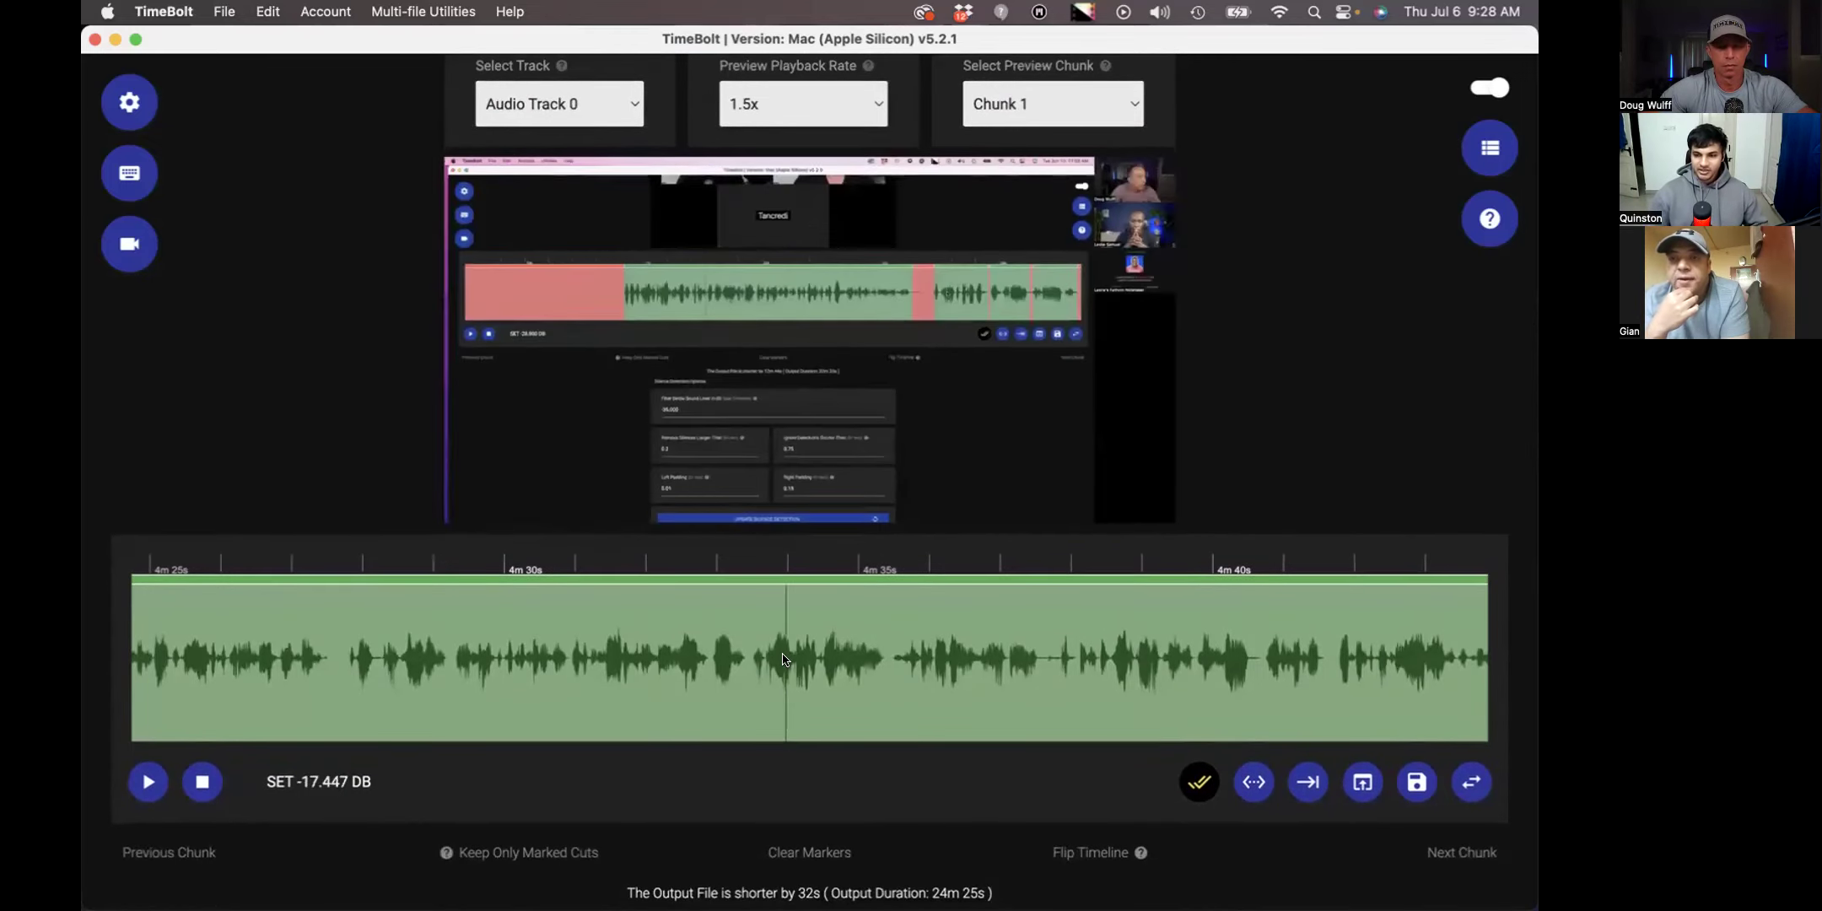
{"action": "scroll", "coordinate": [783, 659], "scroll_direction": "down", "scroll_amount": 1}
{"action": "left_click", "coordinate": [733, 650]}
{"action": "left_click", "coordinate": [754, 649]}
{"action": "left_click", "coordinate": [933, 654]}
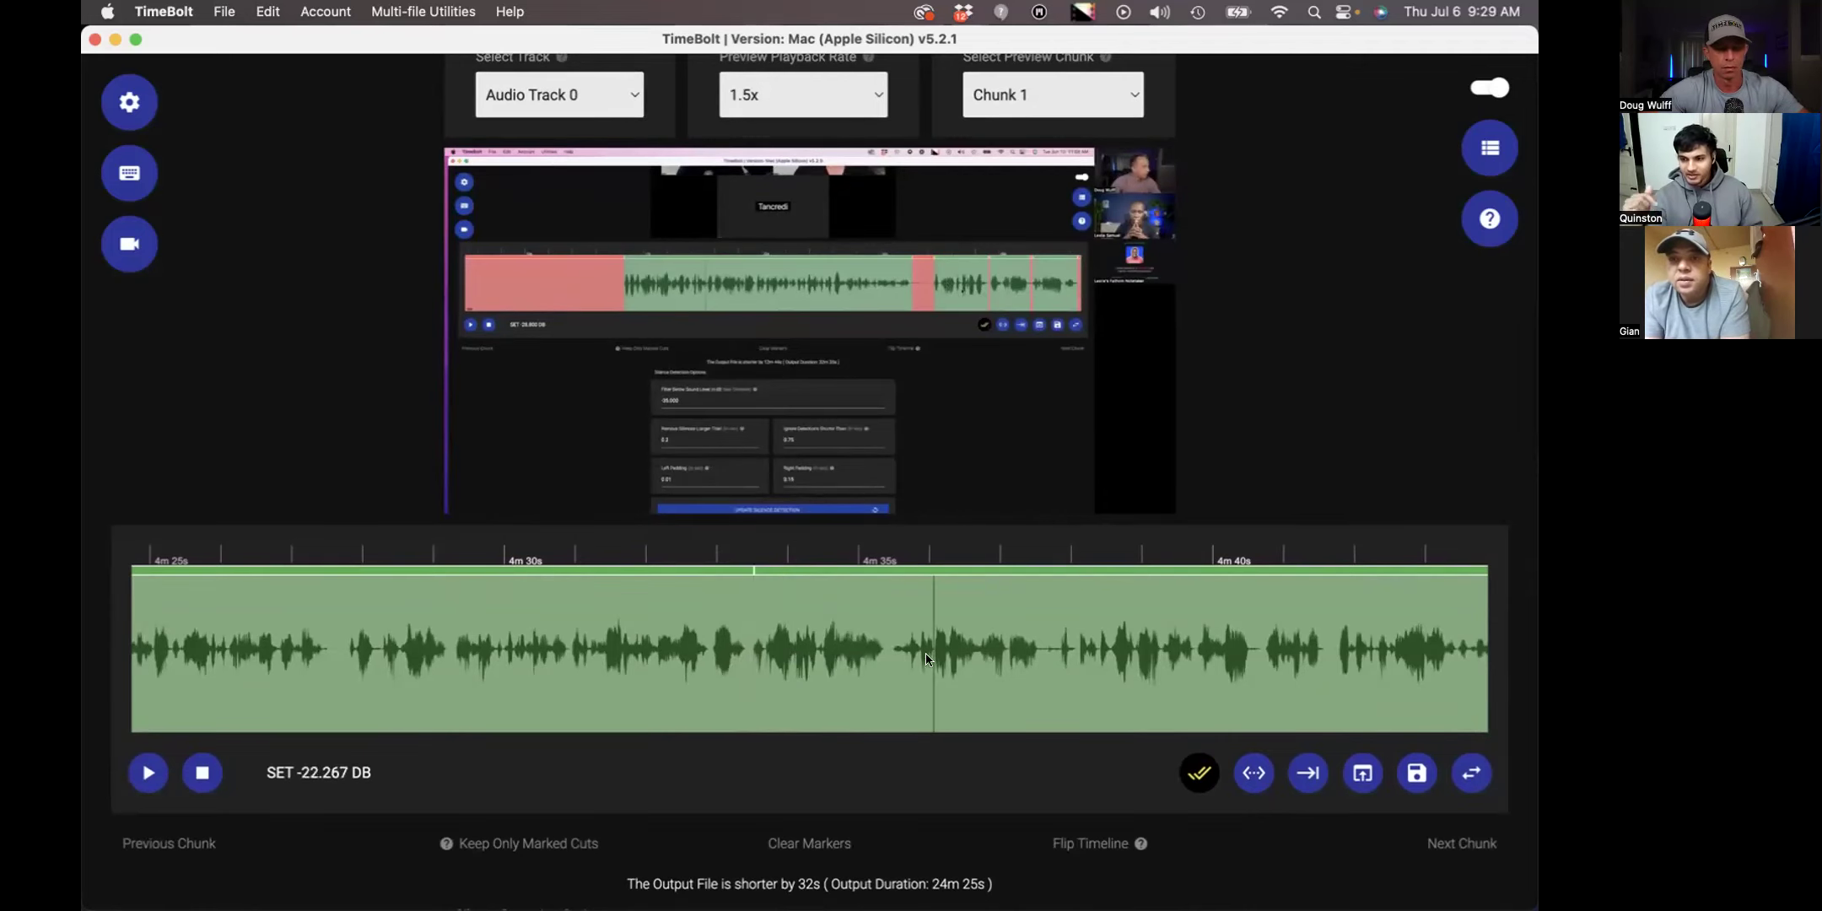
{"action": "left_click", "coordinate": [844, 647]}
{"action": "key", "text": "Delete"}
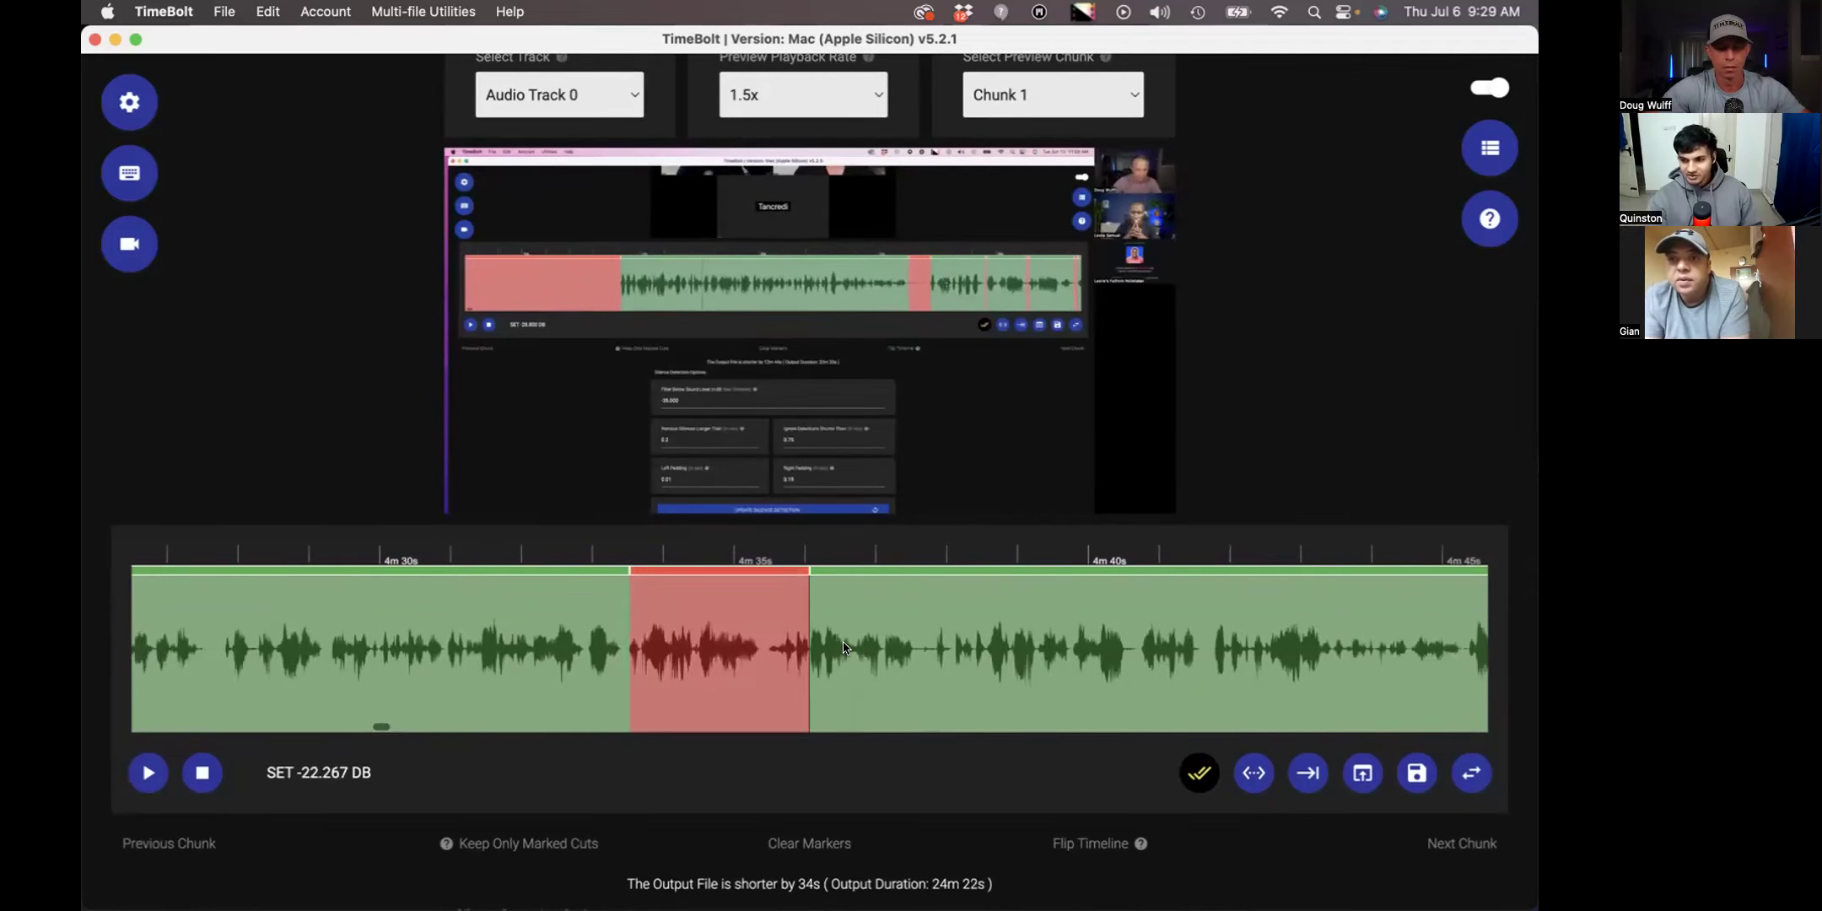
- Set Remove Silences Longer Than to 0.2 seconds and update the silence detection
{"action": "scroll", "coordinate": [843, 648], "scroll_direction": "down", "scroll_amount": 5}
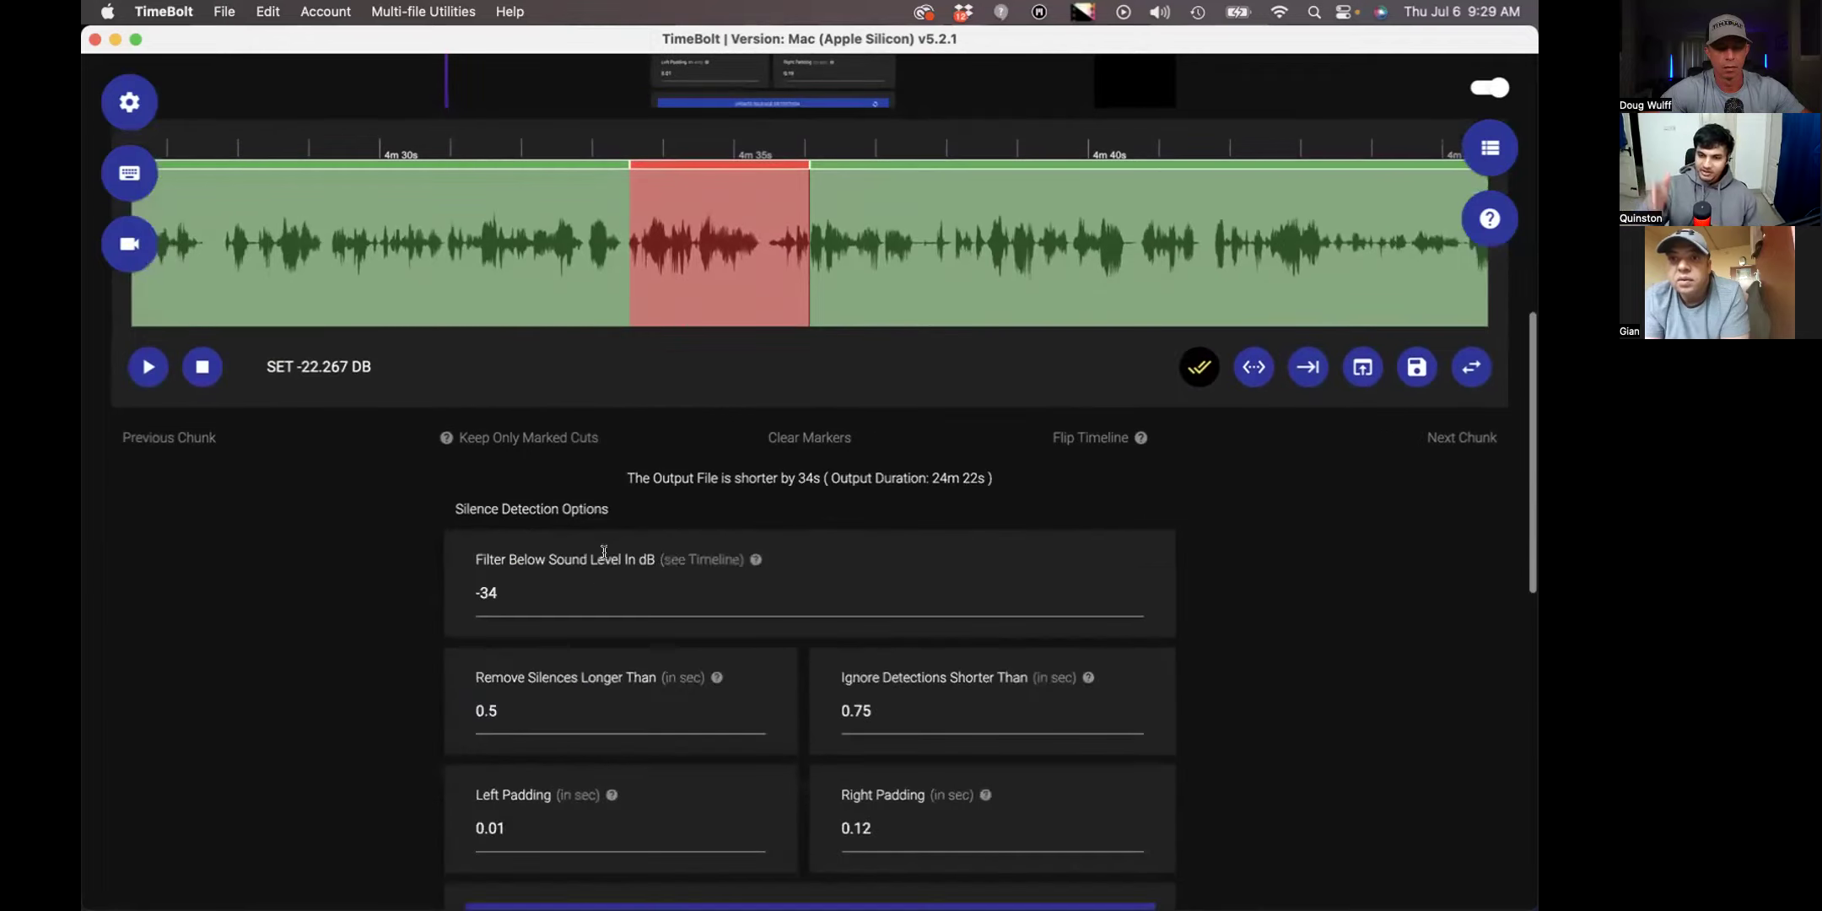
{"action": "left_click", "coordinate": [553, 706]}
{"action": "key", "text": "BackSpace"}
{"action": "scroll", "coordinate": [694, 421], "scroll_direction": "down", "scroll_amount": 5}
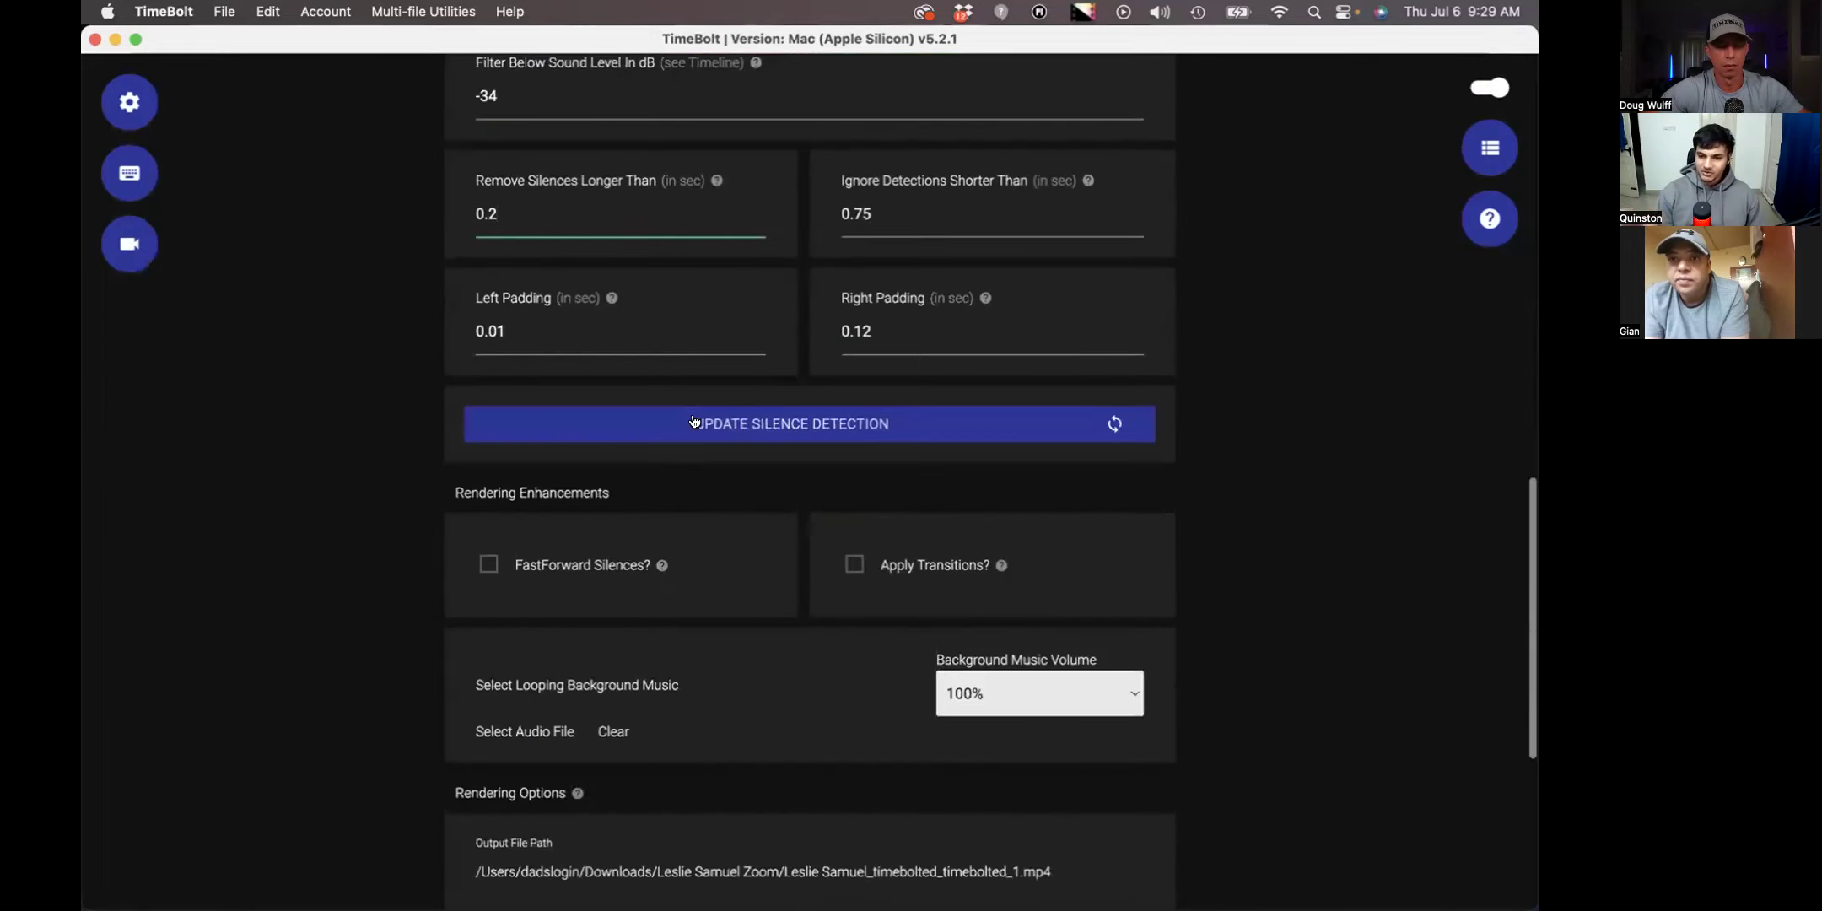
{"action": "left_click", "coordinate": [694, 423]}
- Step through the timeline cut by cut and remove the consecutive clips from about 3m 40s to 8m 30s
{"action": "left_click", "coordinate": [987, 310]}
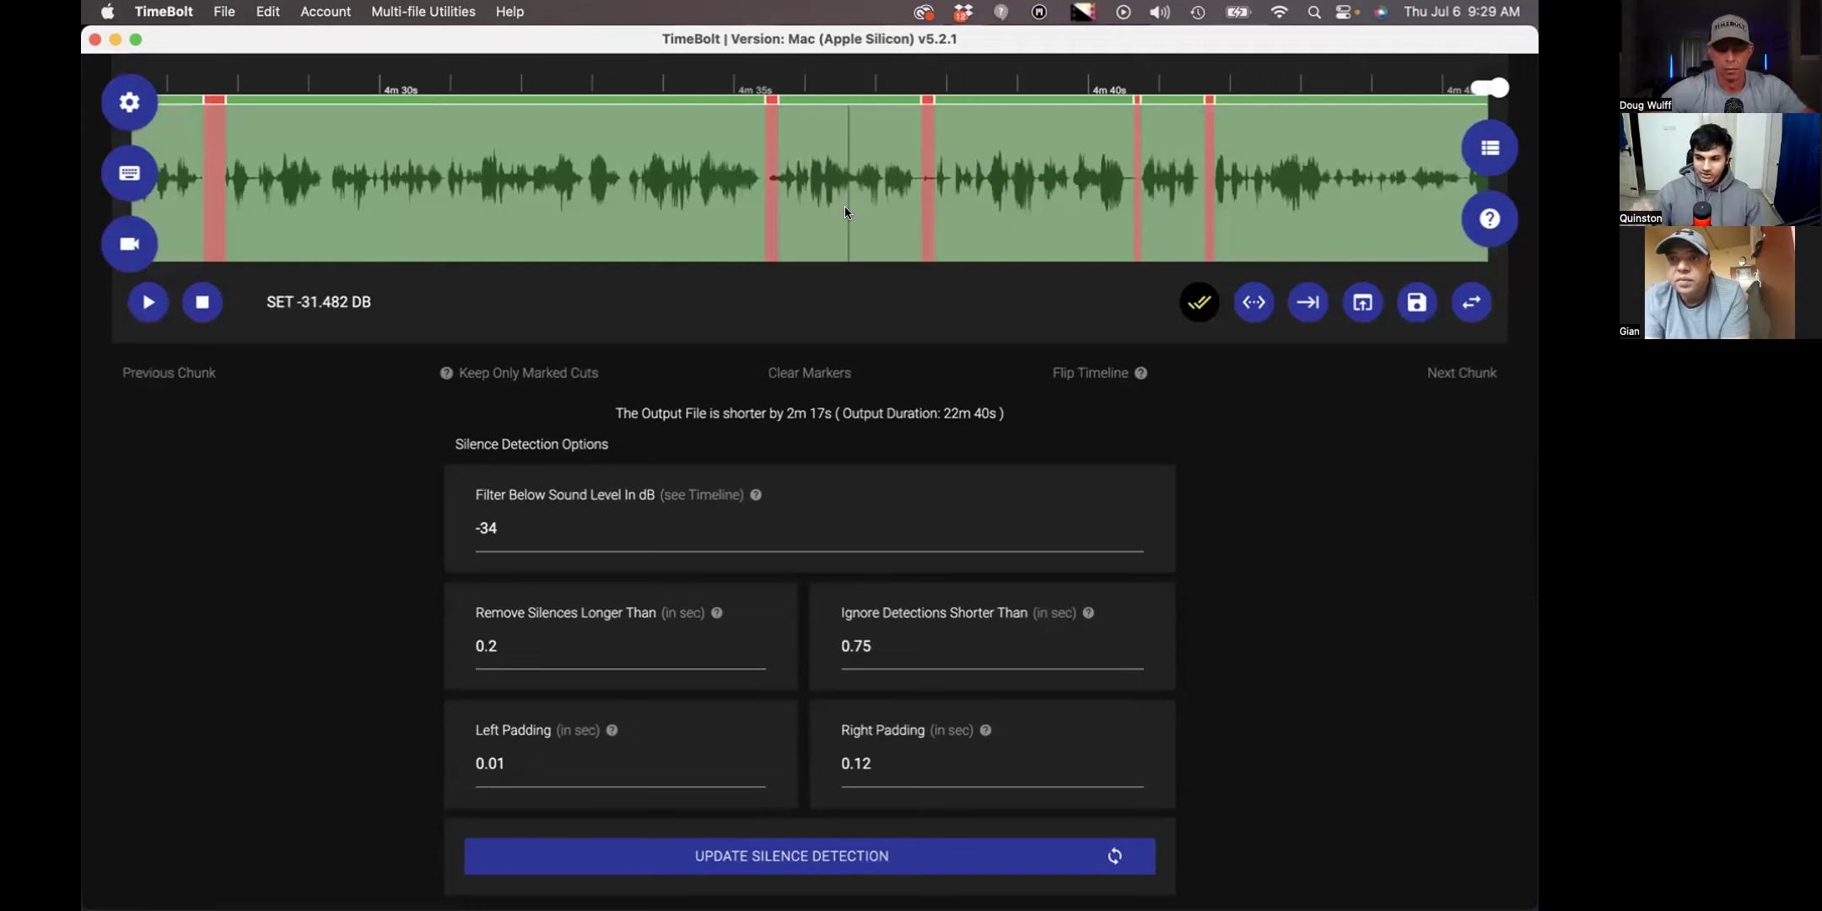
{"action": "scroll", "coordinate": [845, 207], "scroll_direction": "right", "scroll_amount": 2}
{"action": "scroll", "coordinate": [844, 207], "scroll_direction": "right", "scroll_amount": 5}
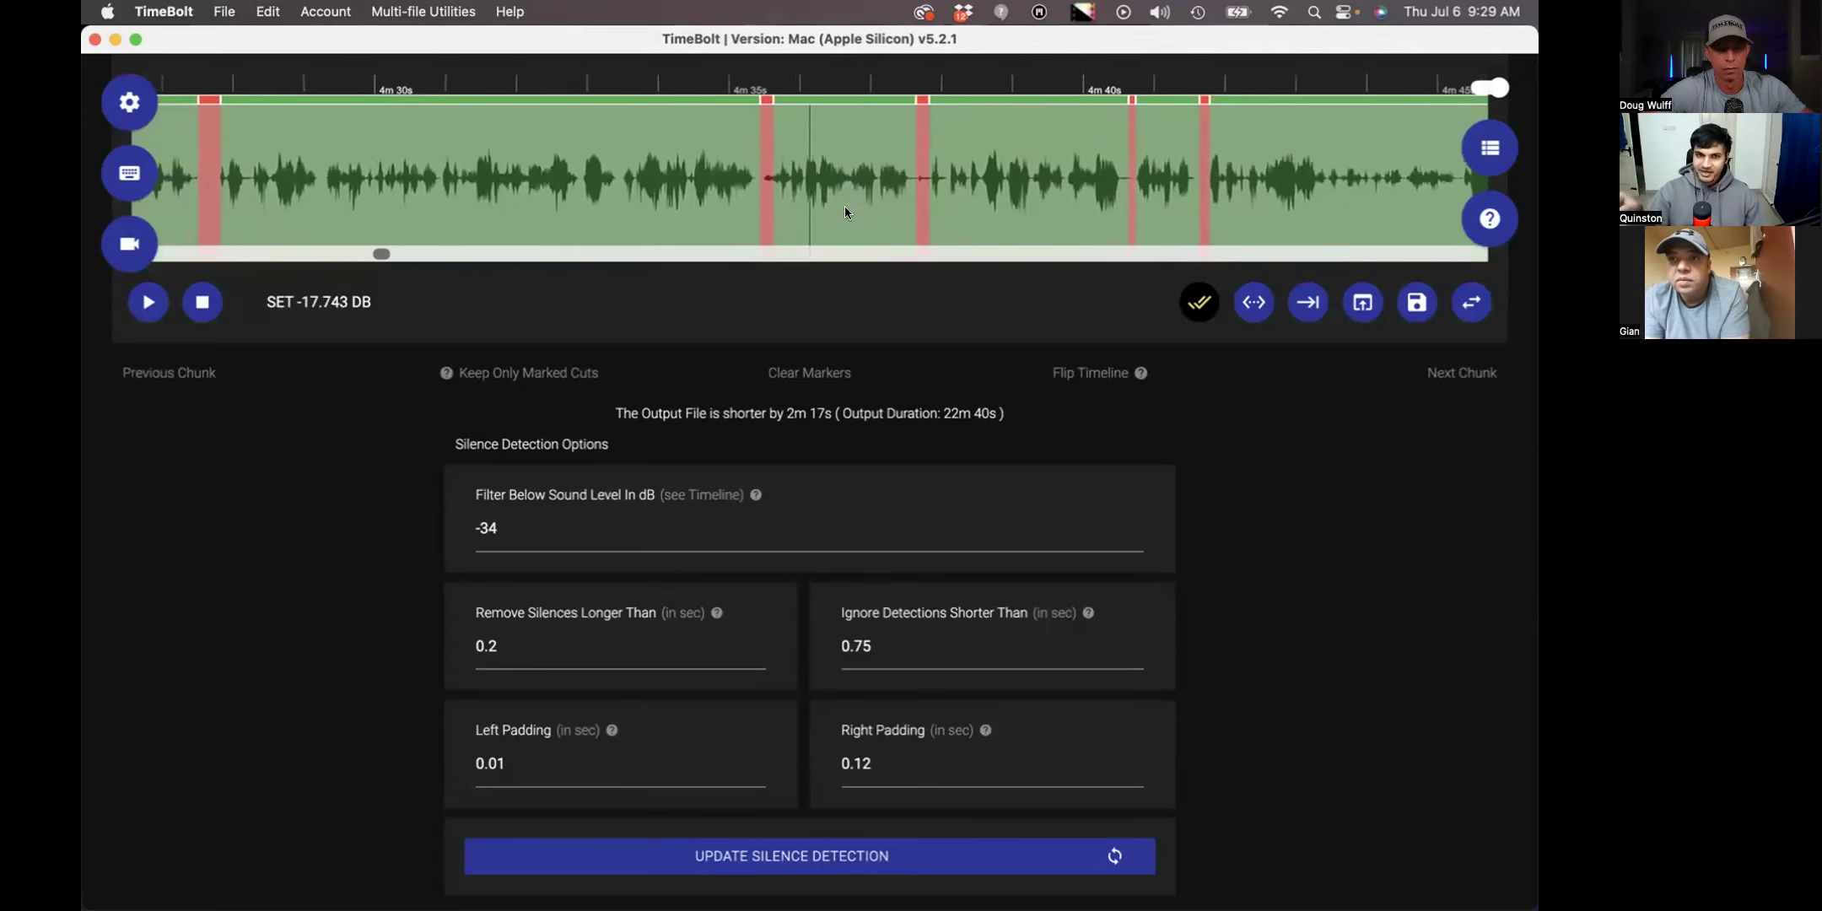
{"action": "scroll", "coordinate": [845, 207], "scroll_direction": "right", "scroll_amount": 5}
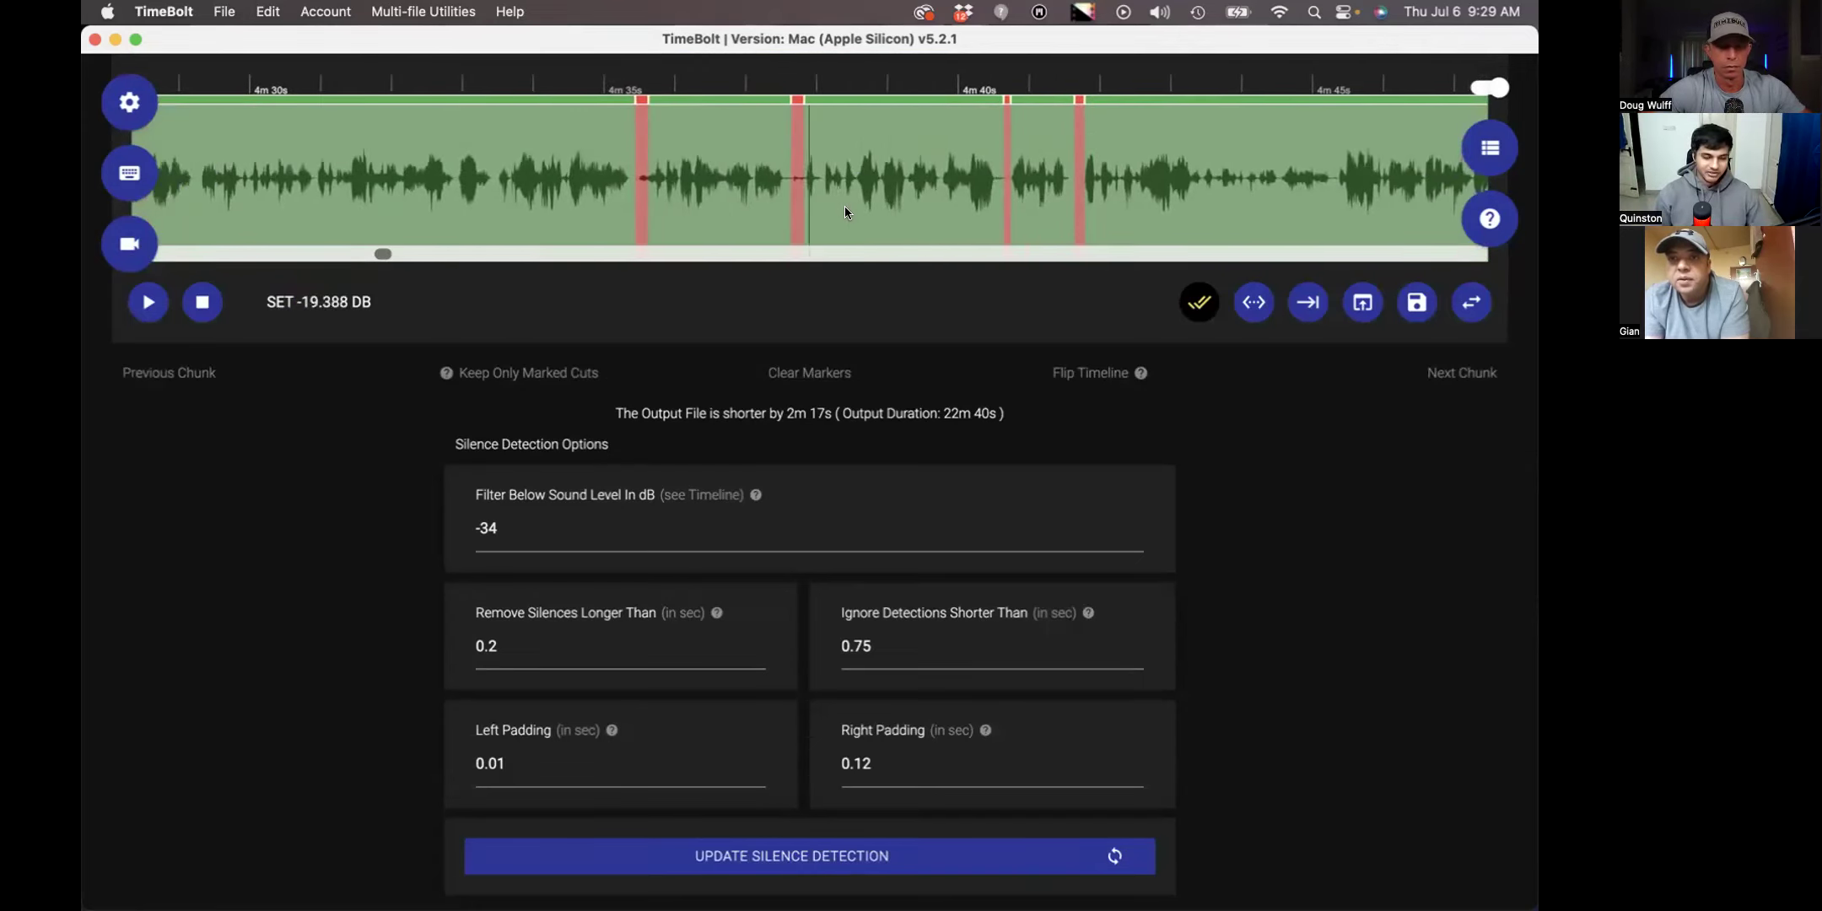
{"action": "key", "text": "space"}
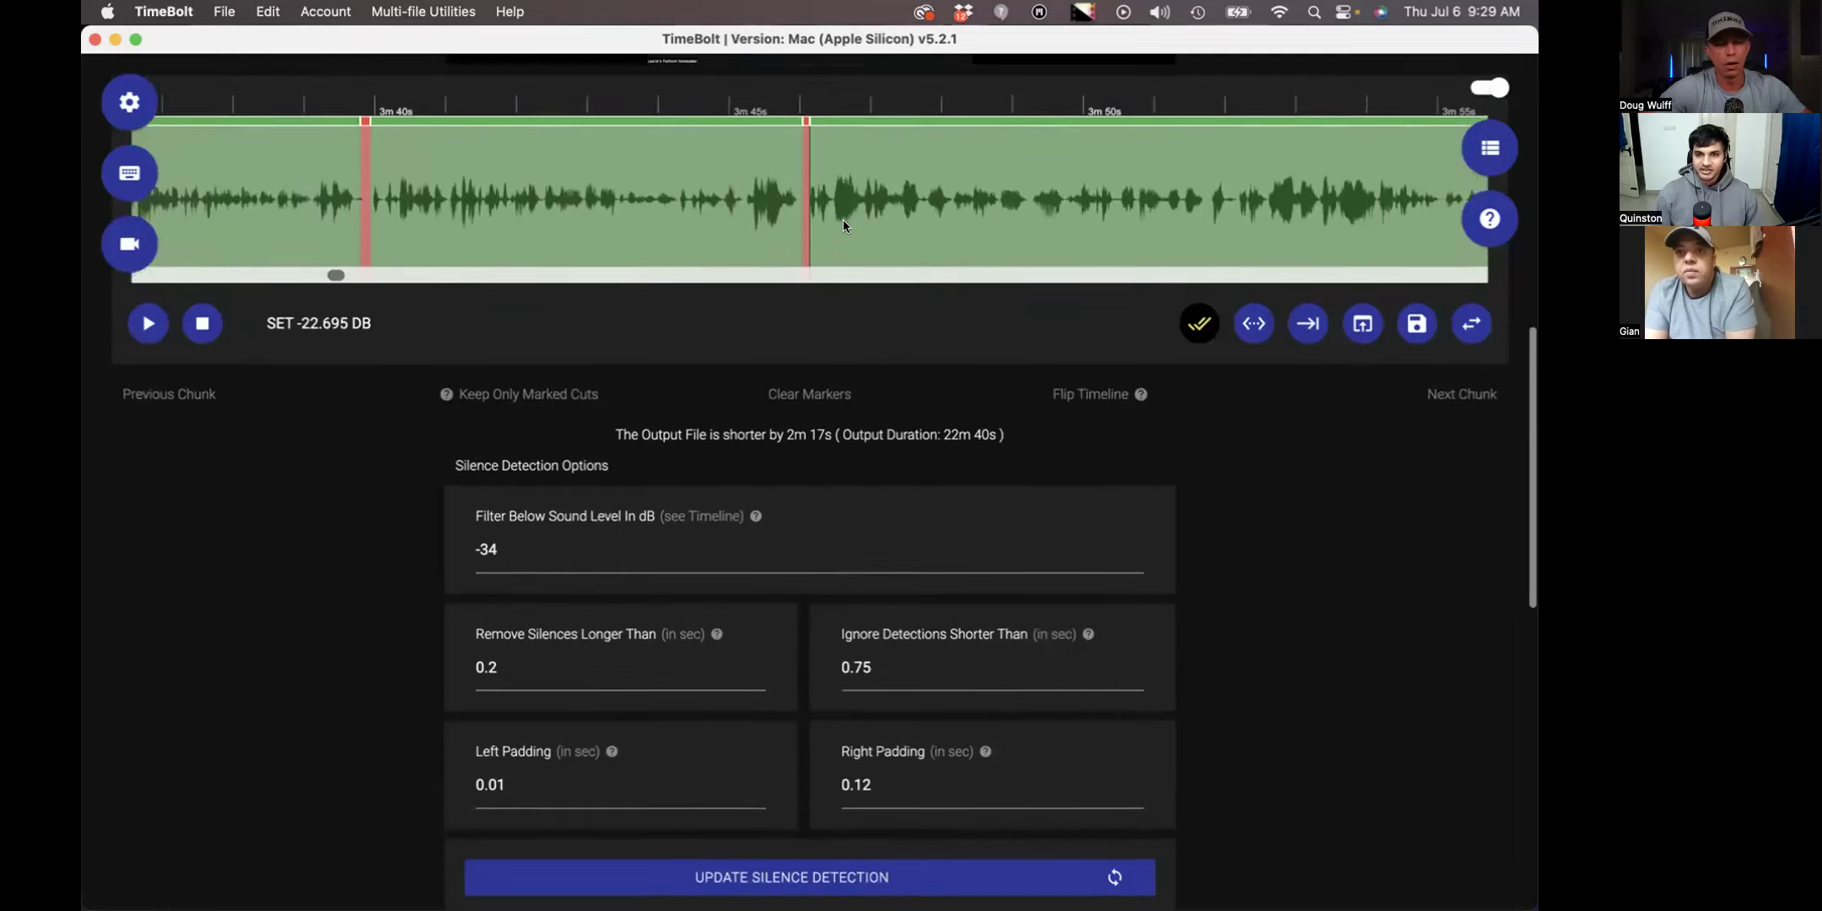
{"action": "scroll", "coordinate": [701, 333], "scroll_direction": "left", "scroll_amount": 10}
{"action": "scroll", "coordinate": [701, 333], "scroll_direction": "right", "scroll_amount": 10}
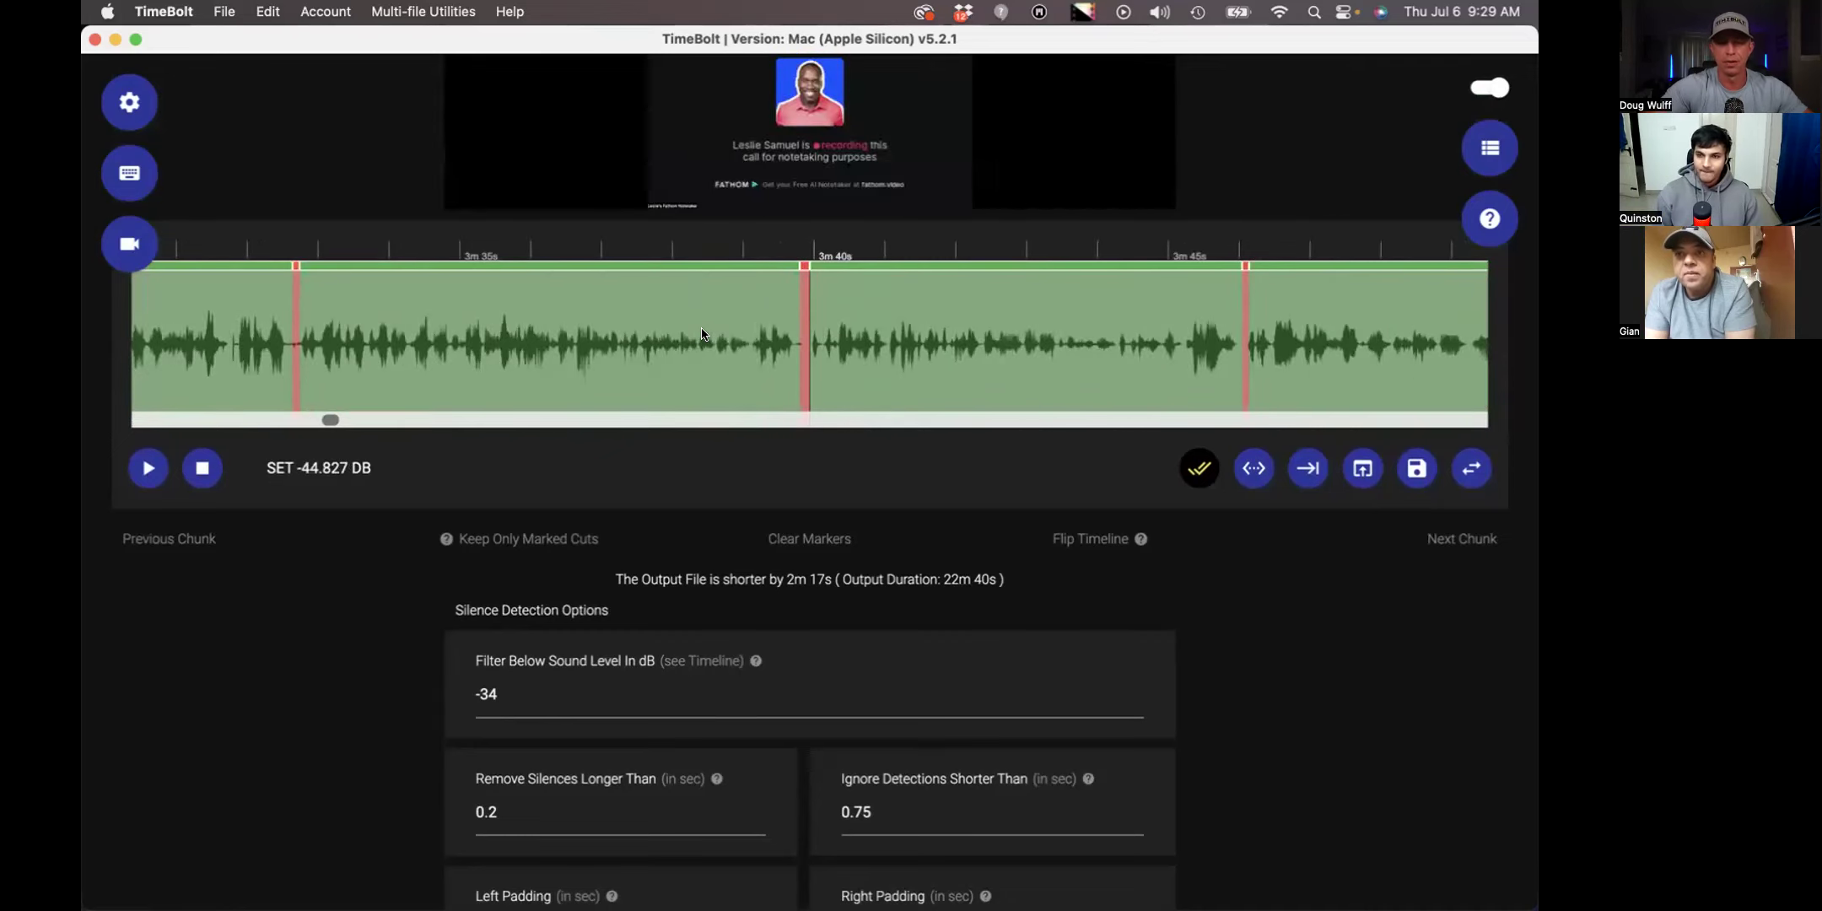
{"action": "scroll", "coordinate": [702, 333], "scroll_direction": "right", "scroll_amount": 15}
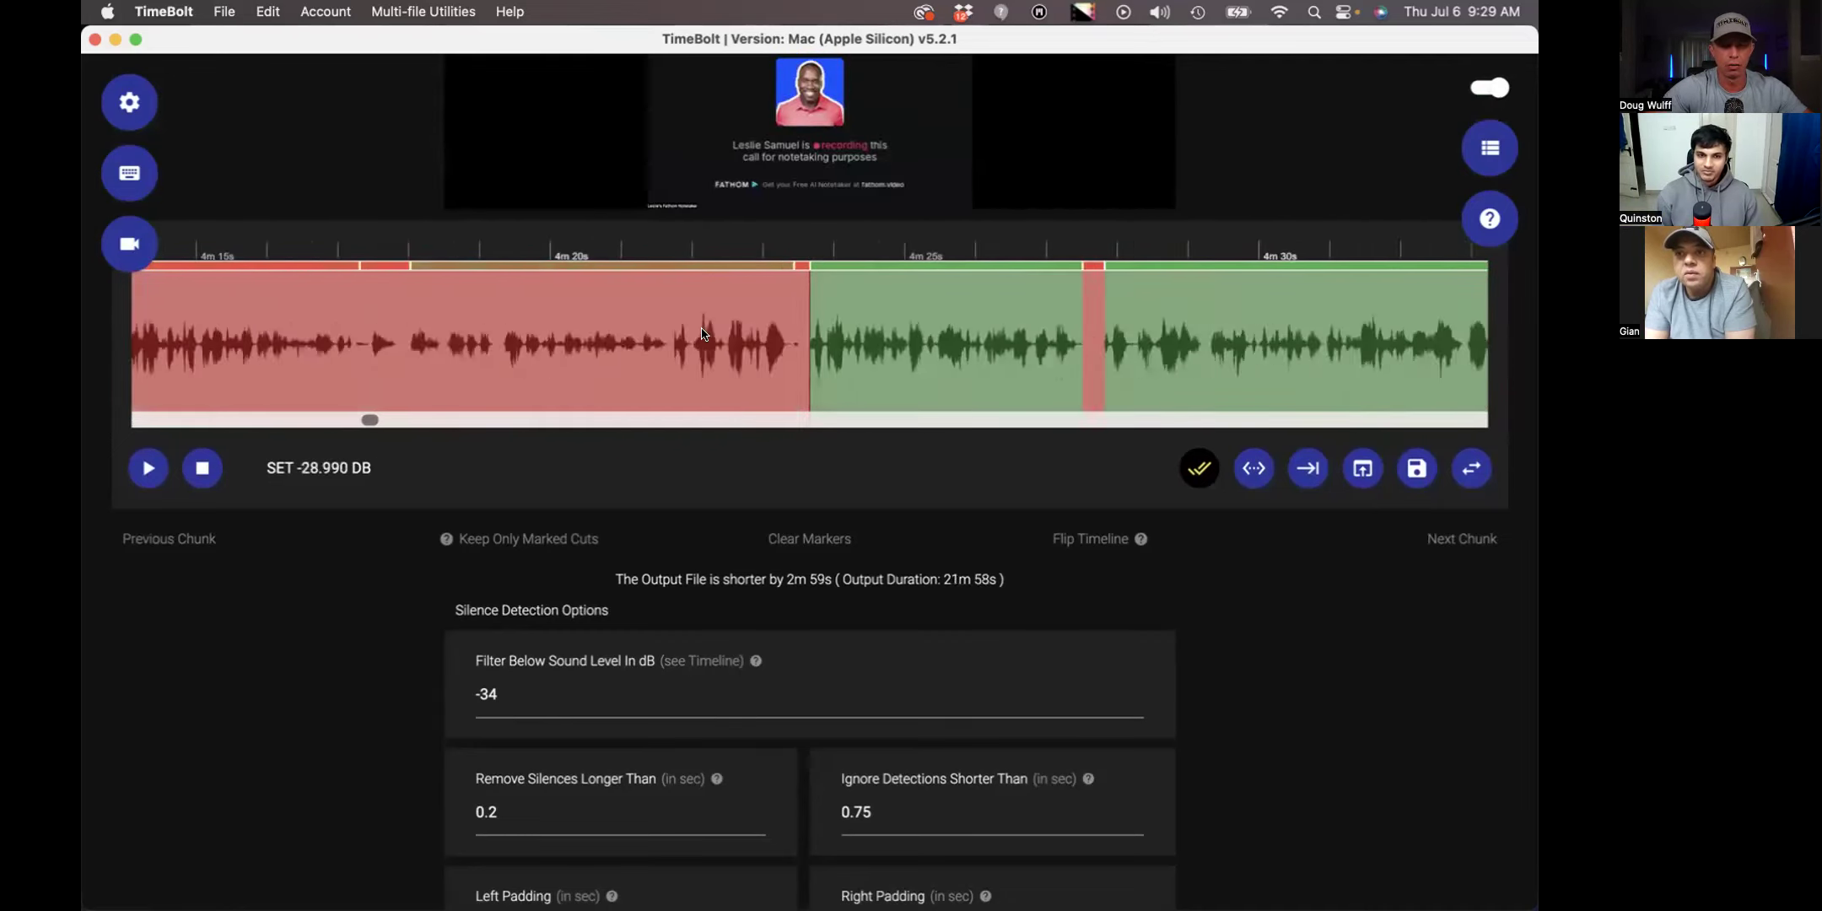
{"action": "scroll", "coordinate": [702, 333], "scroll_direction": "right", "scroll_amount": 20}
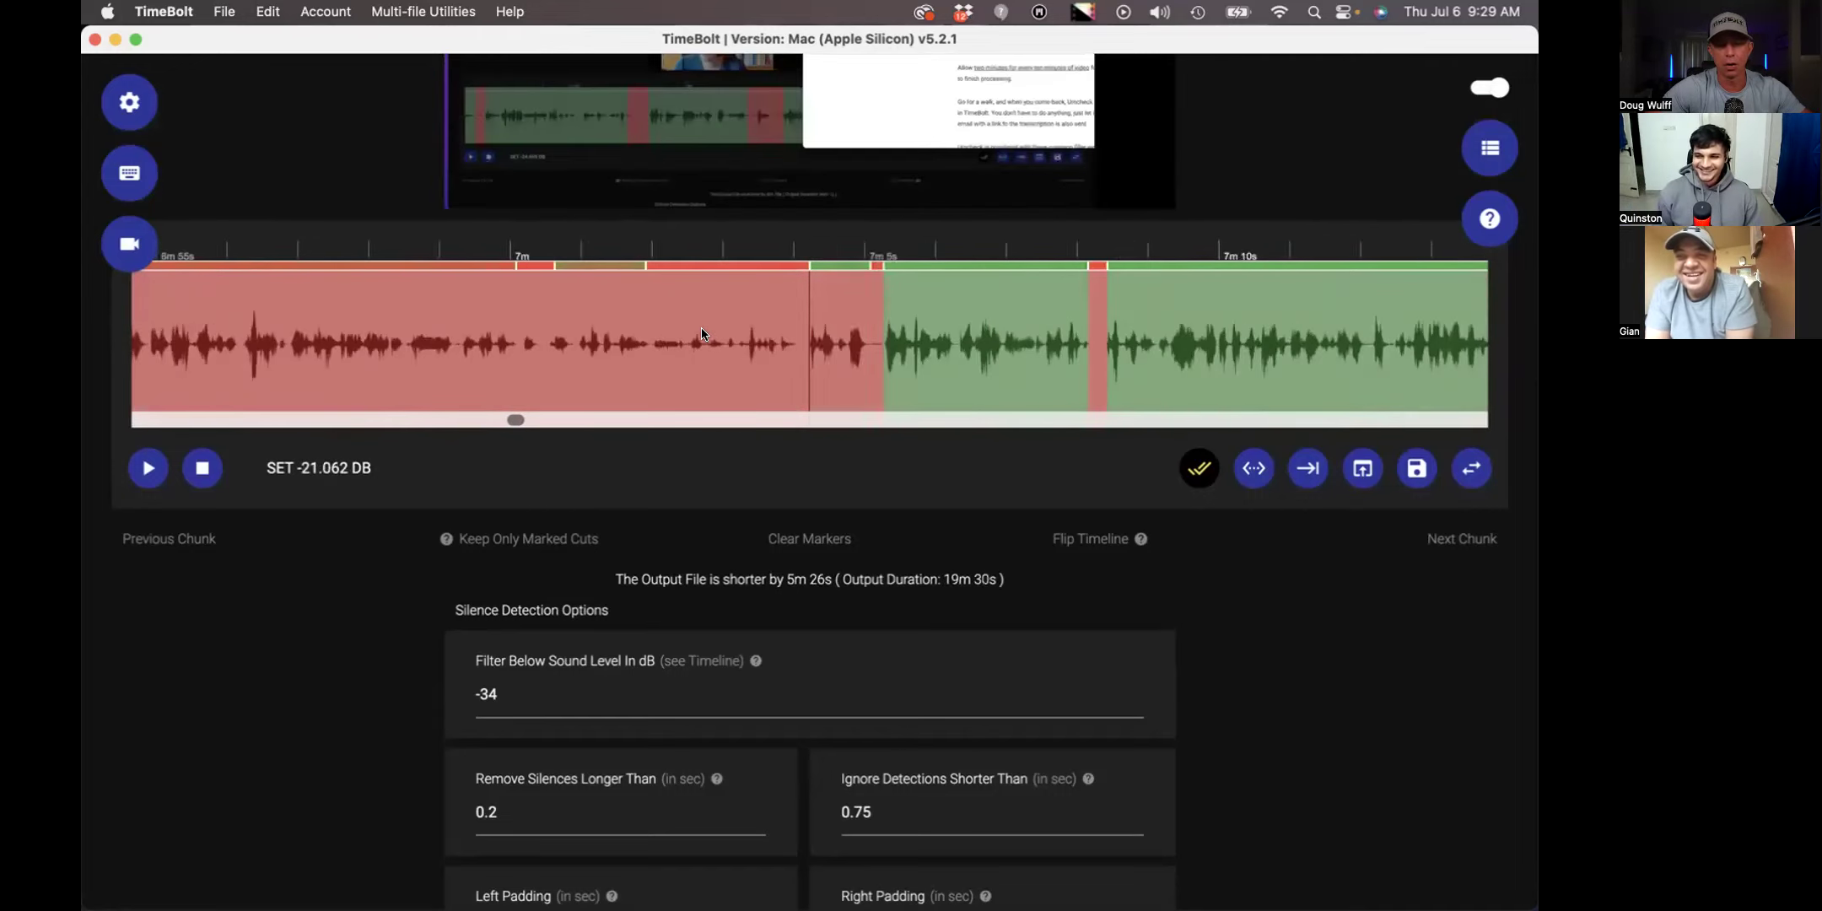
{"action": "scroll", "coordinate": [702, 333], "scroll_direction": "right", "scroll_amount": 8}
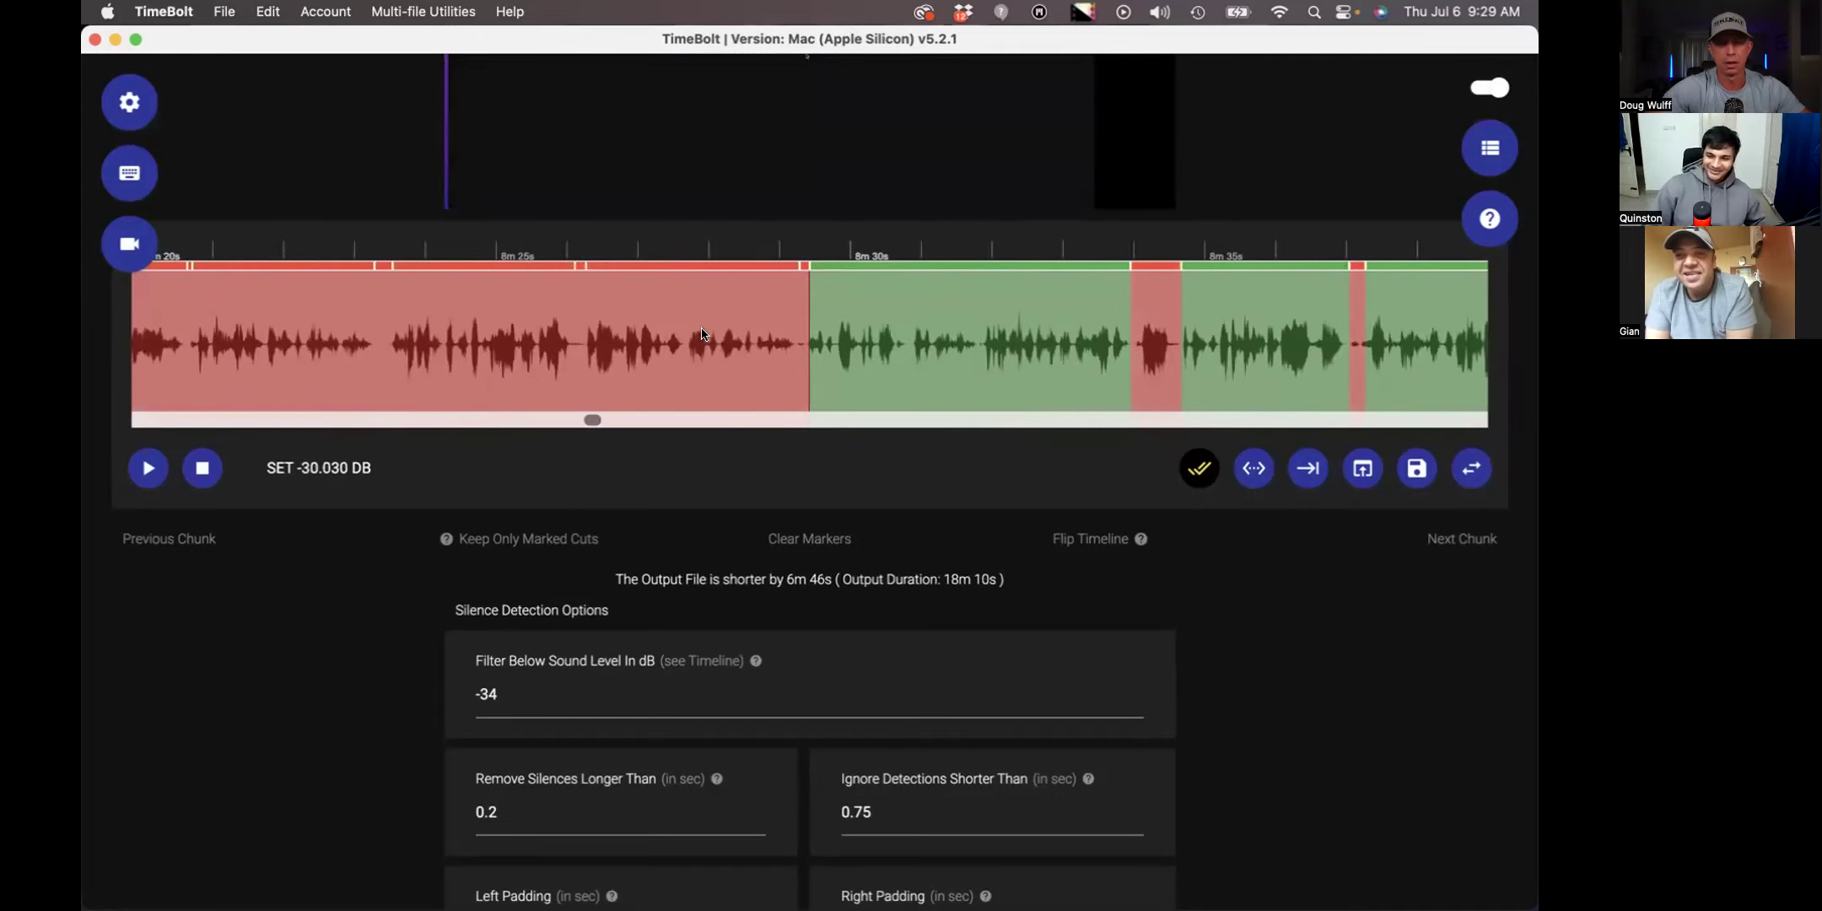
- Return to the early part of the timeline and place the playhead at about 1m 24s
{"action": "scroll", "coordinate": [702, 333], "scroll_direction": "left", "scroll_amount": 5}
{"action": "scroll", "coordinate": [327, 402], "scroll_direction": "right", "scroll_amount": 3}
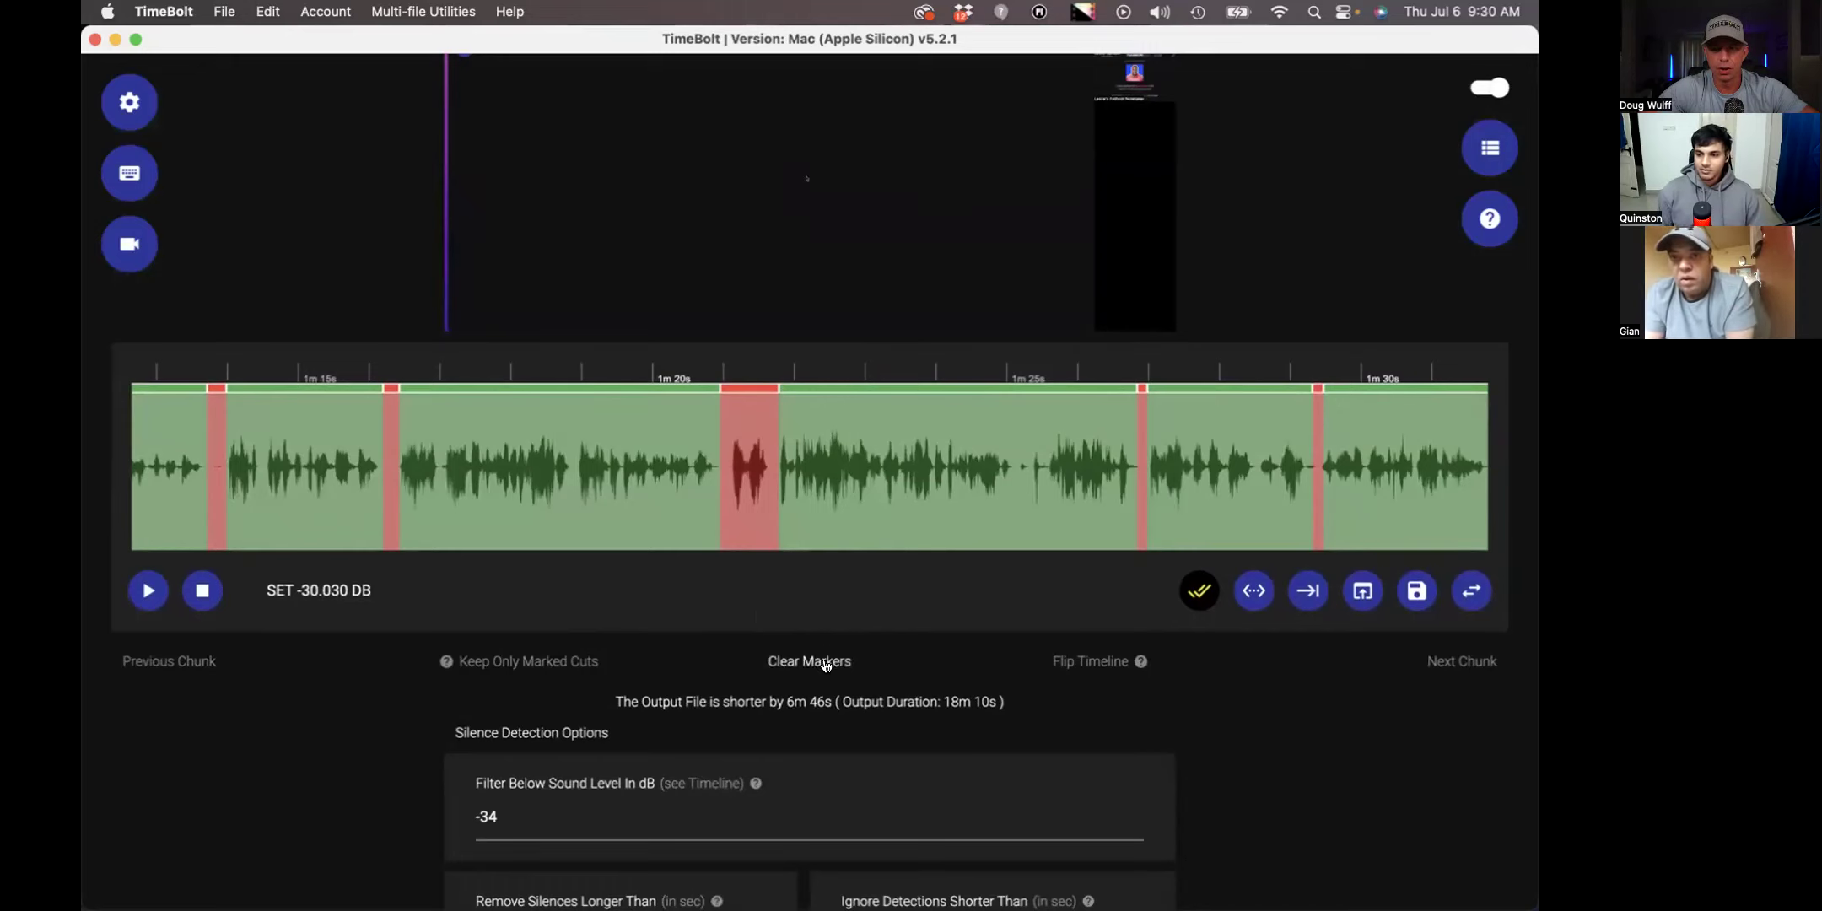
{"action": "scroll", "coordinate": [812, 660], "scroll_direction": "up", "scroll_amount": 2}
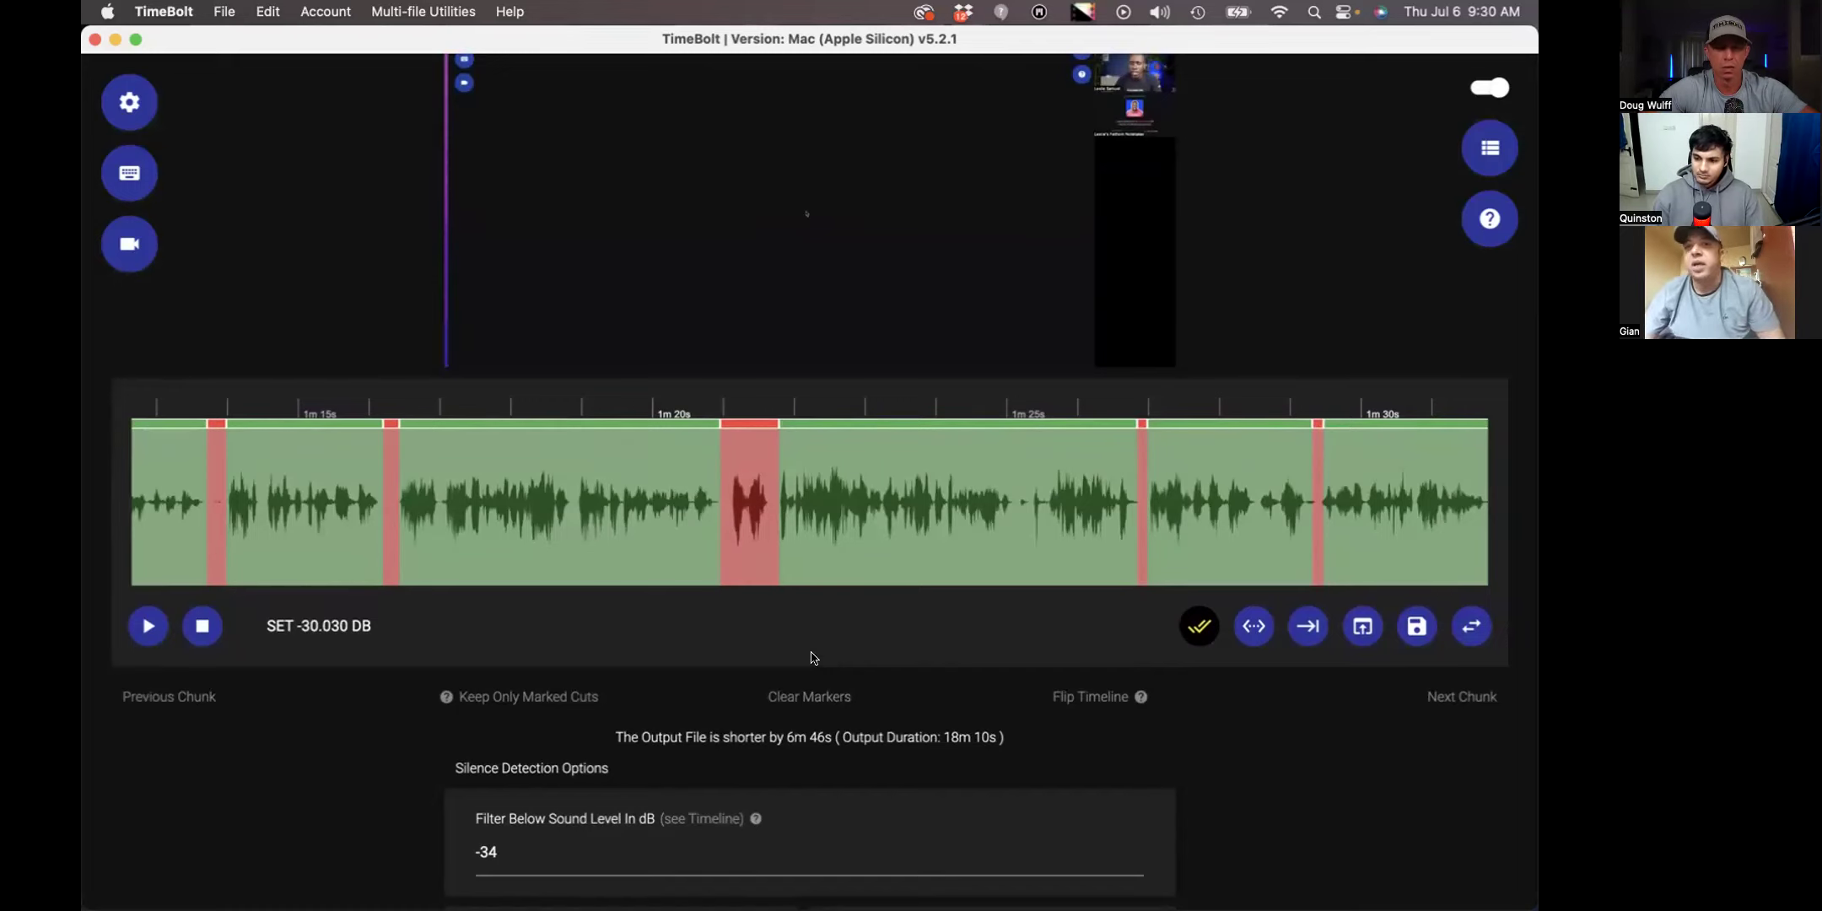
{"action": "scroll", "coordinate": [961, 723], "scroll_direction": "down", "scroll_amount": 1}
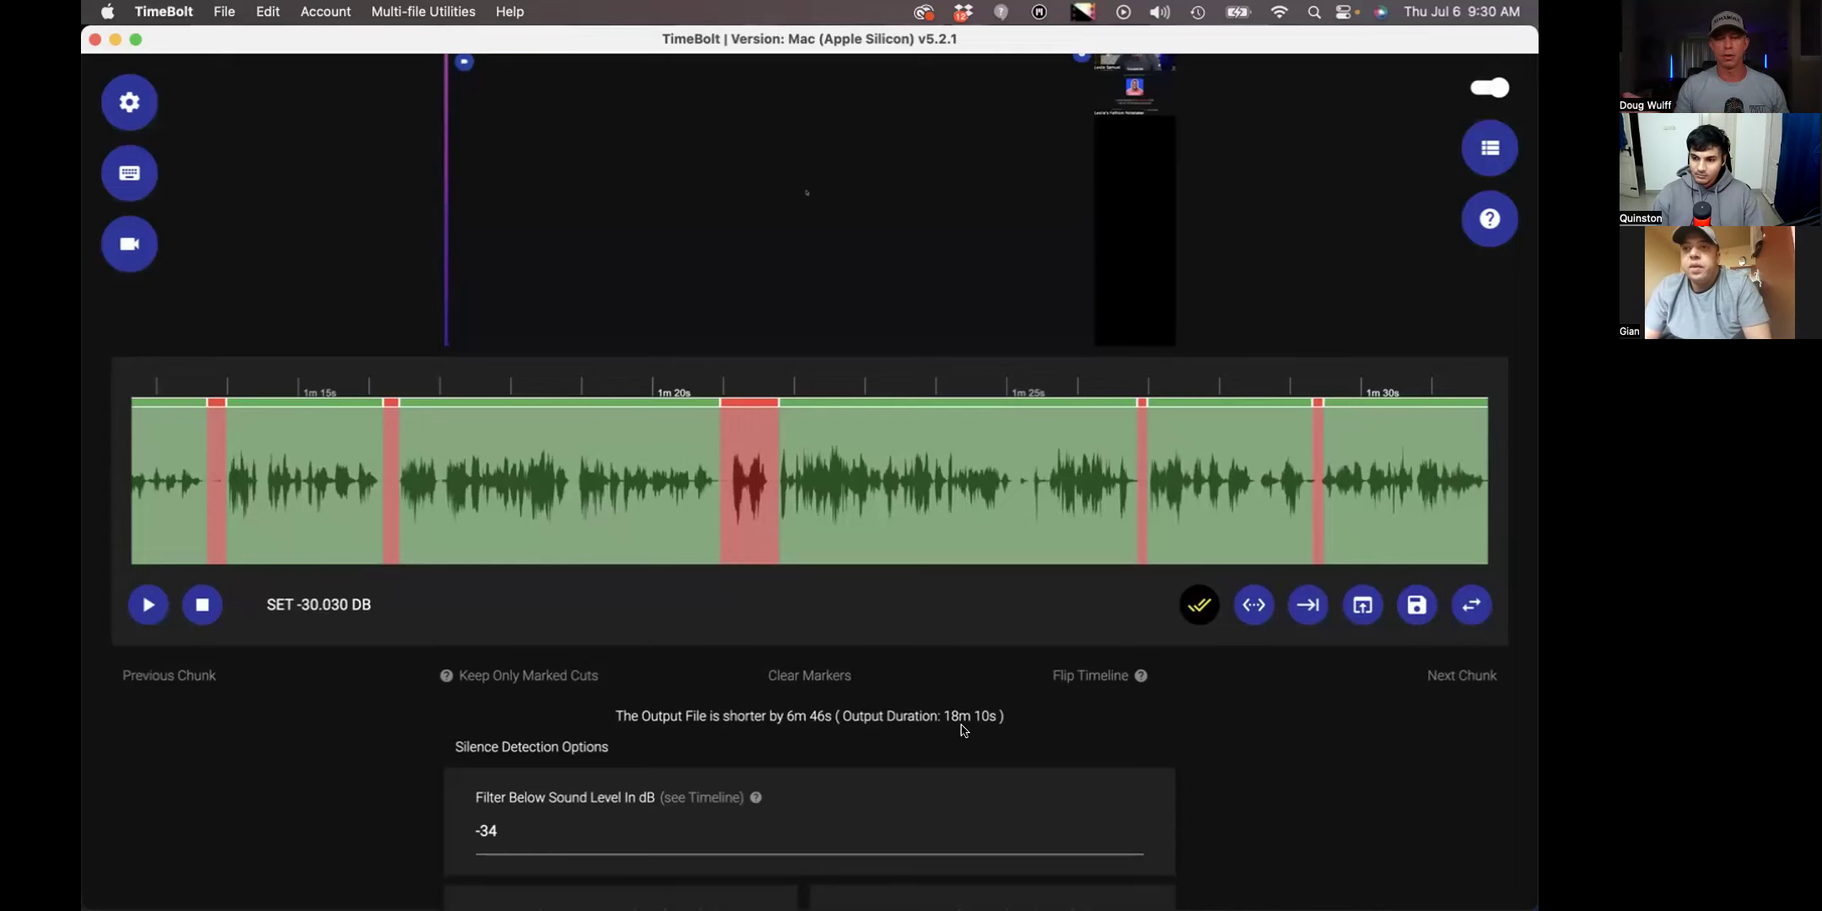
{"action": "scroll", "coordinate": [964, 730], "scroll_direction": "up", "scroll_amount": 3}
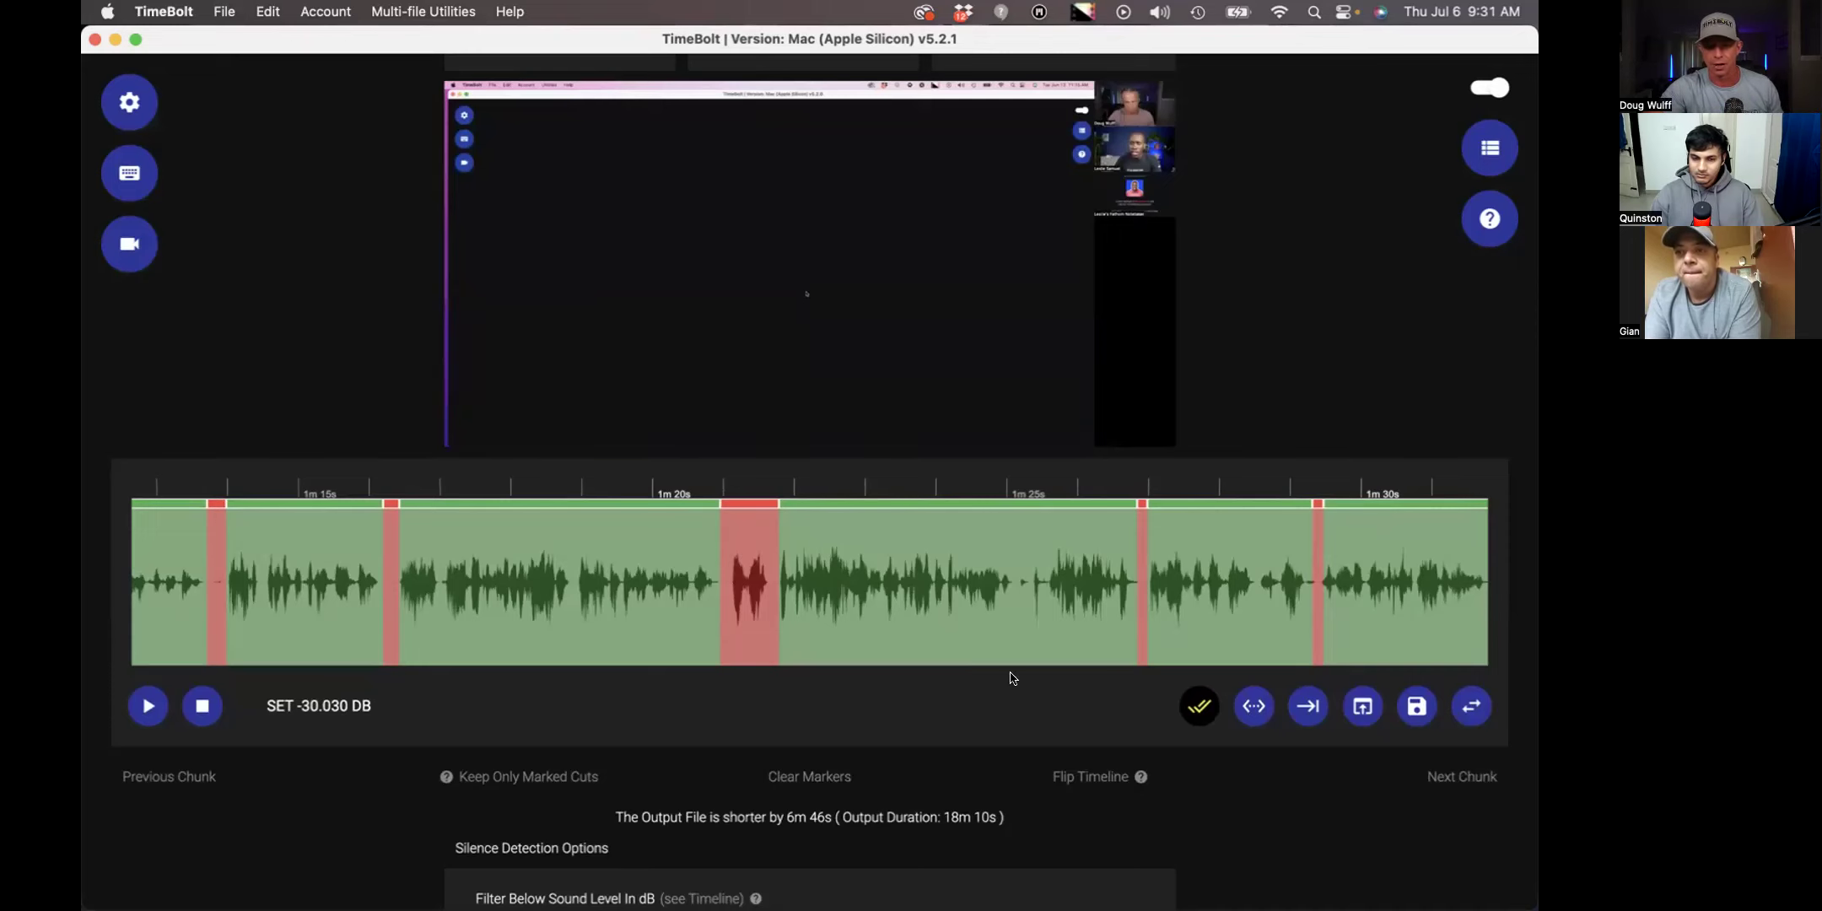
{"action": "left_click", "coordinate": [928, 593]}
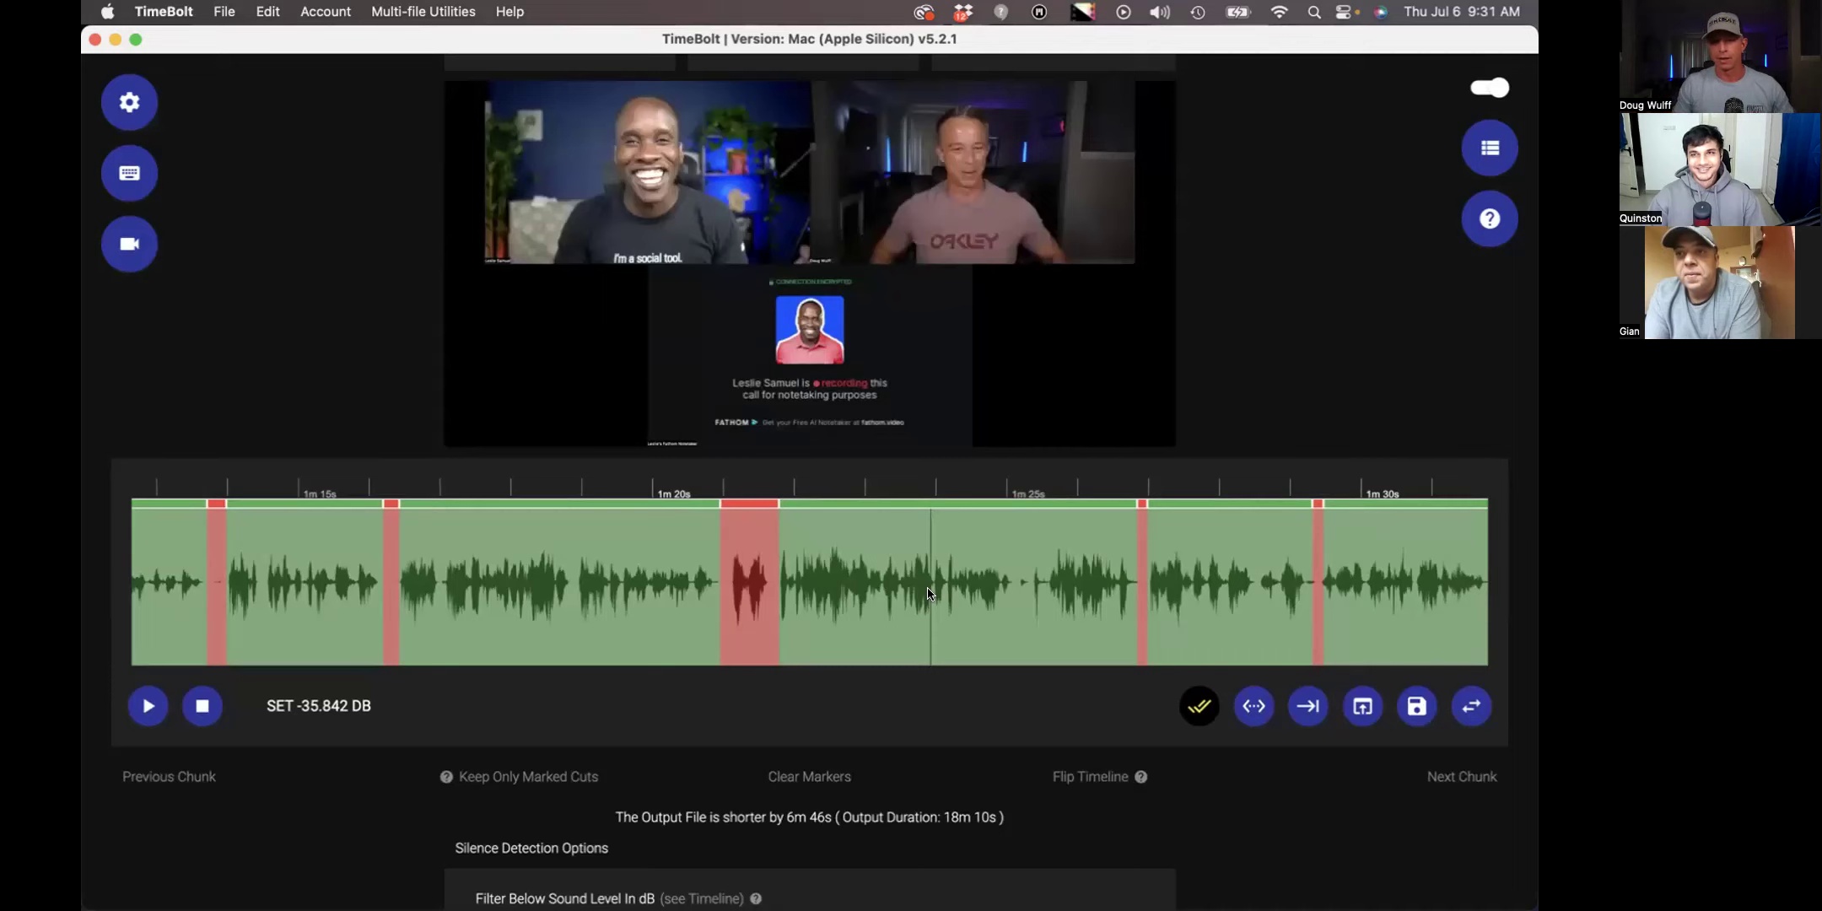
{"action": "scroll", "coordinate": [927, 593], "scroll_direction": "right", "scroll_amount": 3}
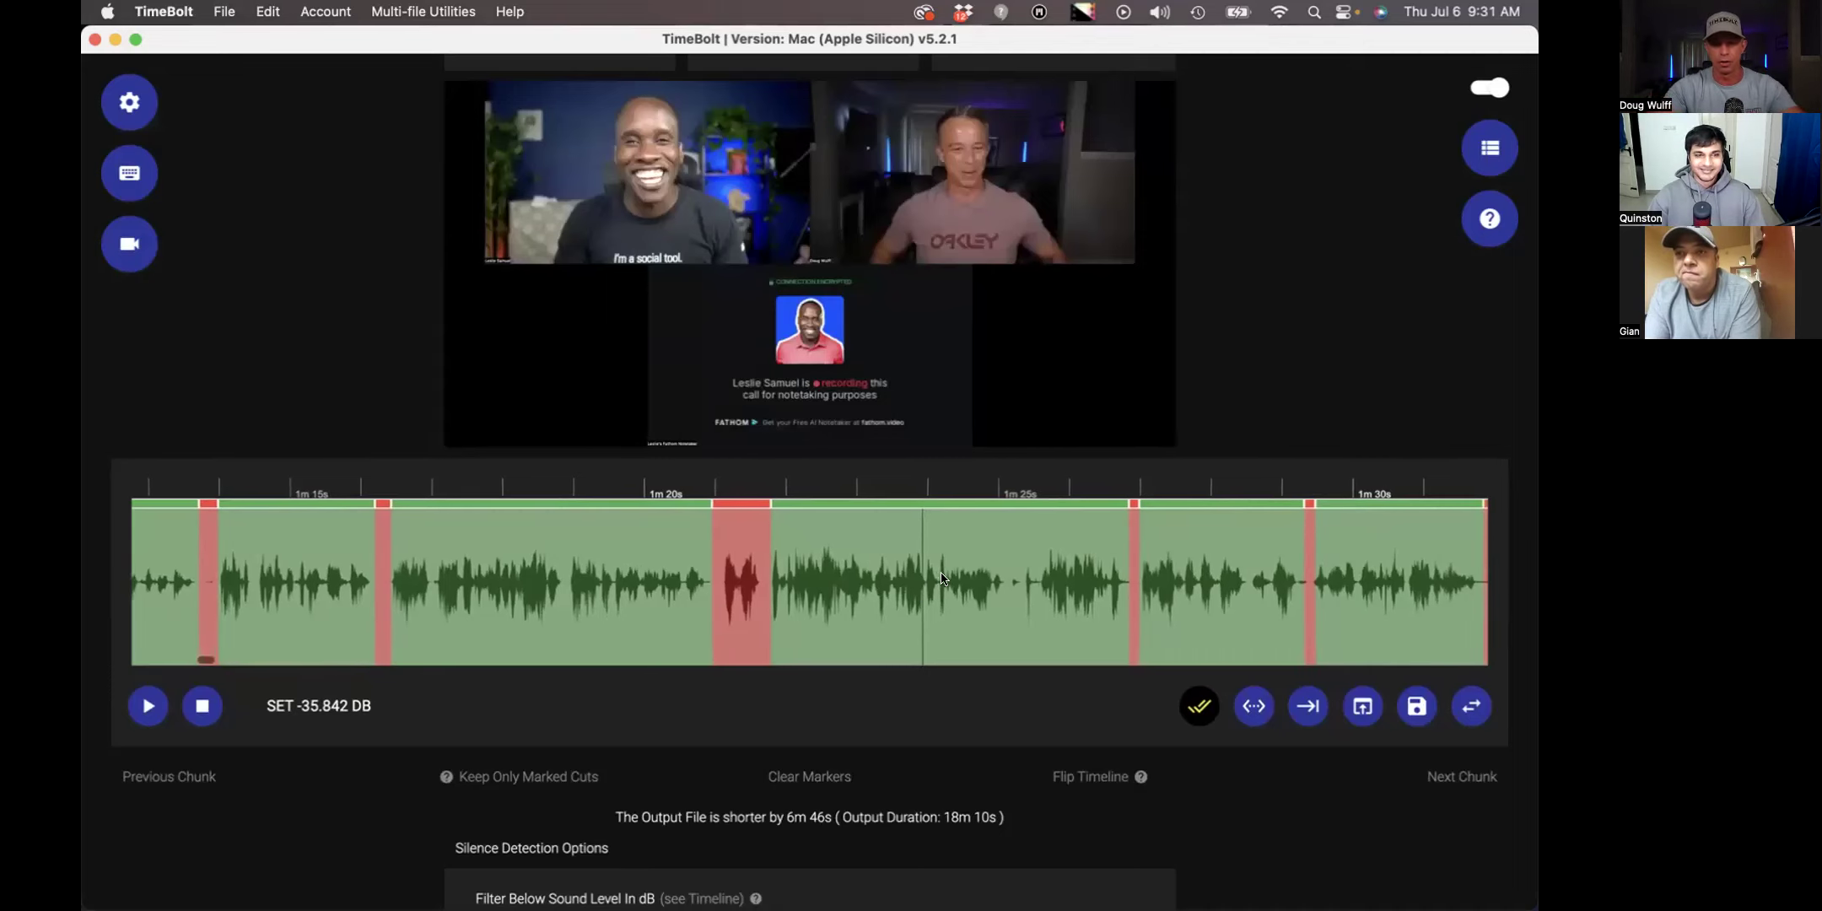
- Review the silence detection settings, the rendering options and the additional export options, including XML
{"action": "scroll", "coordinate": [1181, 542], "scroll_direction": "down", "scroll_amount": 3}
{"action": "scroll", "coordinate": [1182, 542], "scroll_direction": "up", "scroll_amount": 1}
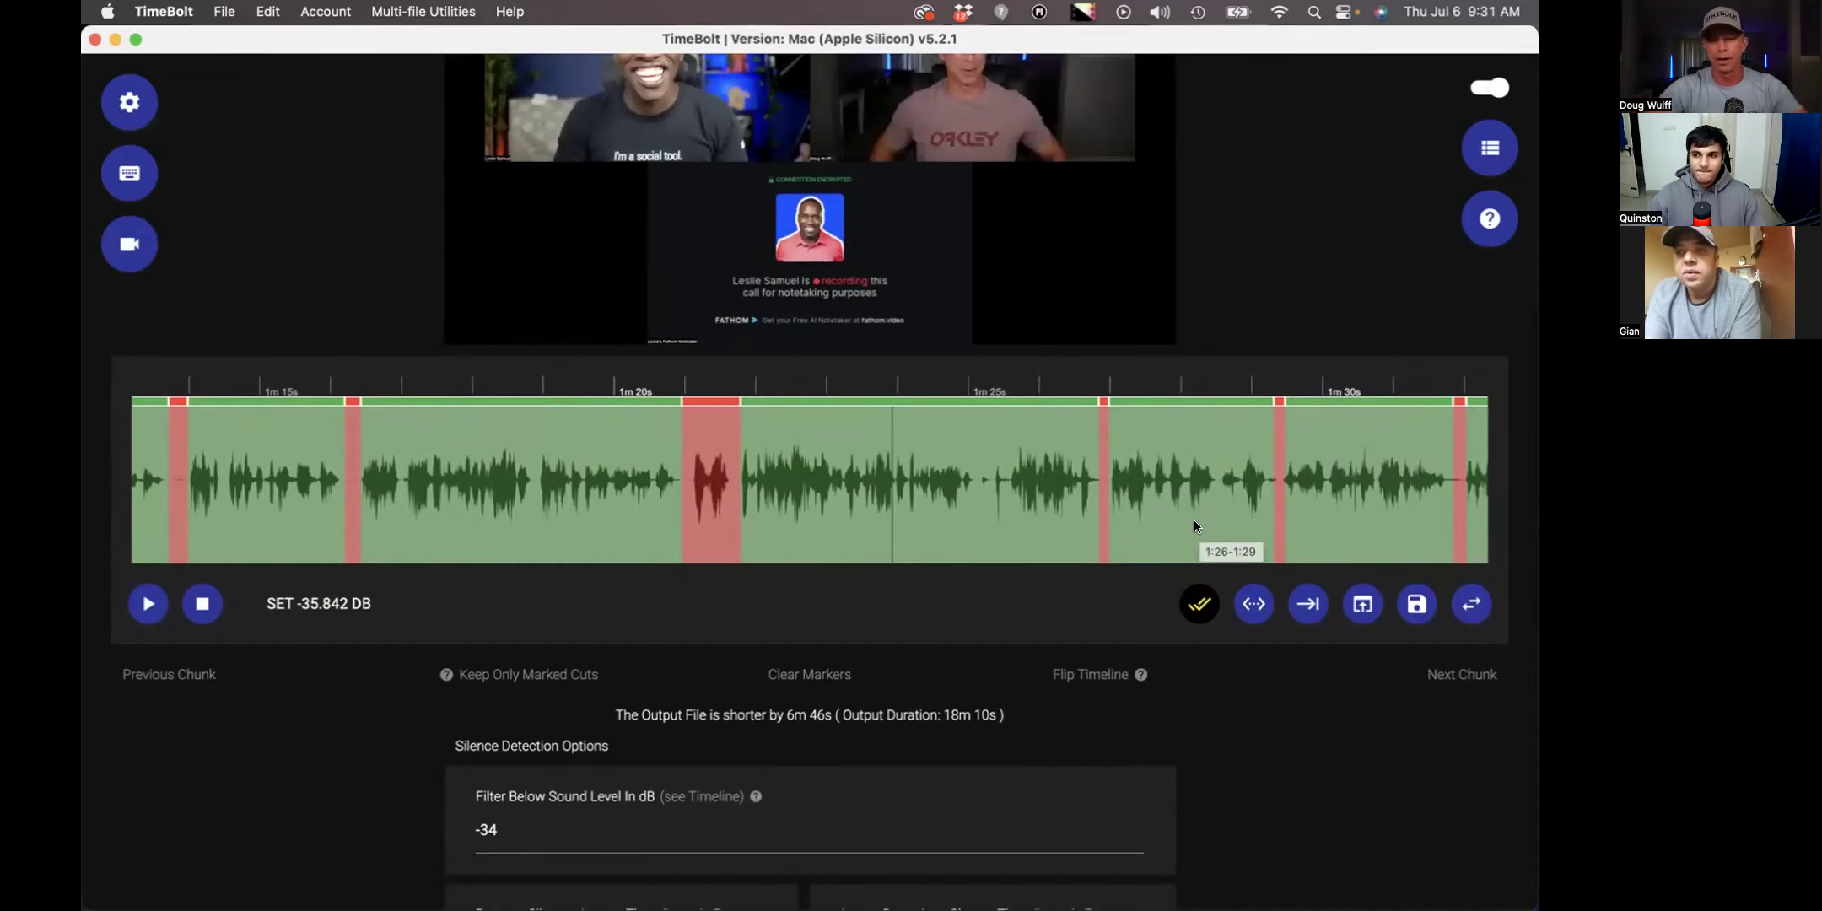
{"action": "scroll", "coordinate": [1059, 471], "scroll_direction": "right", "scroll_amount": 1}
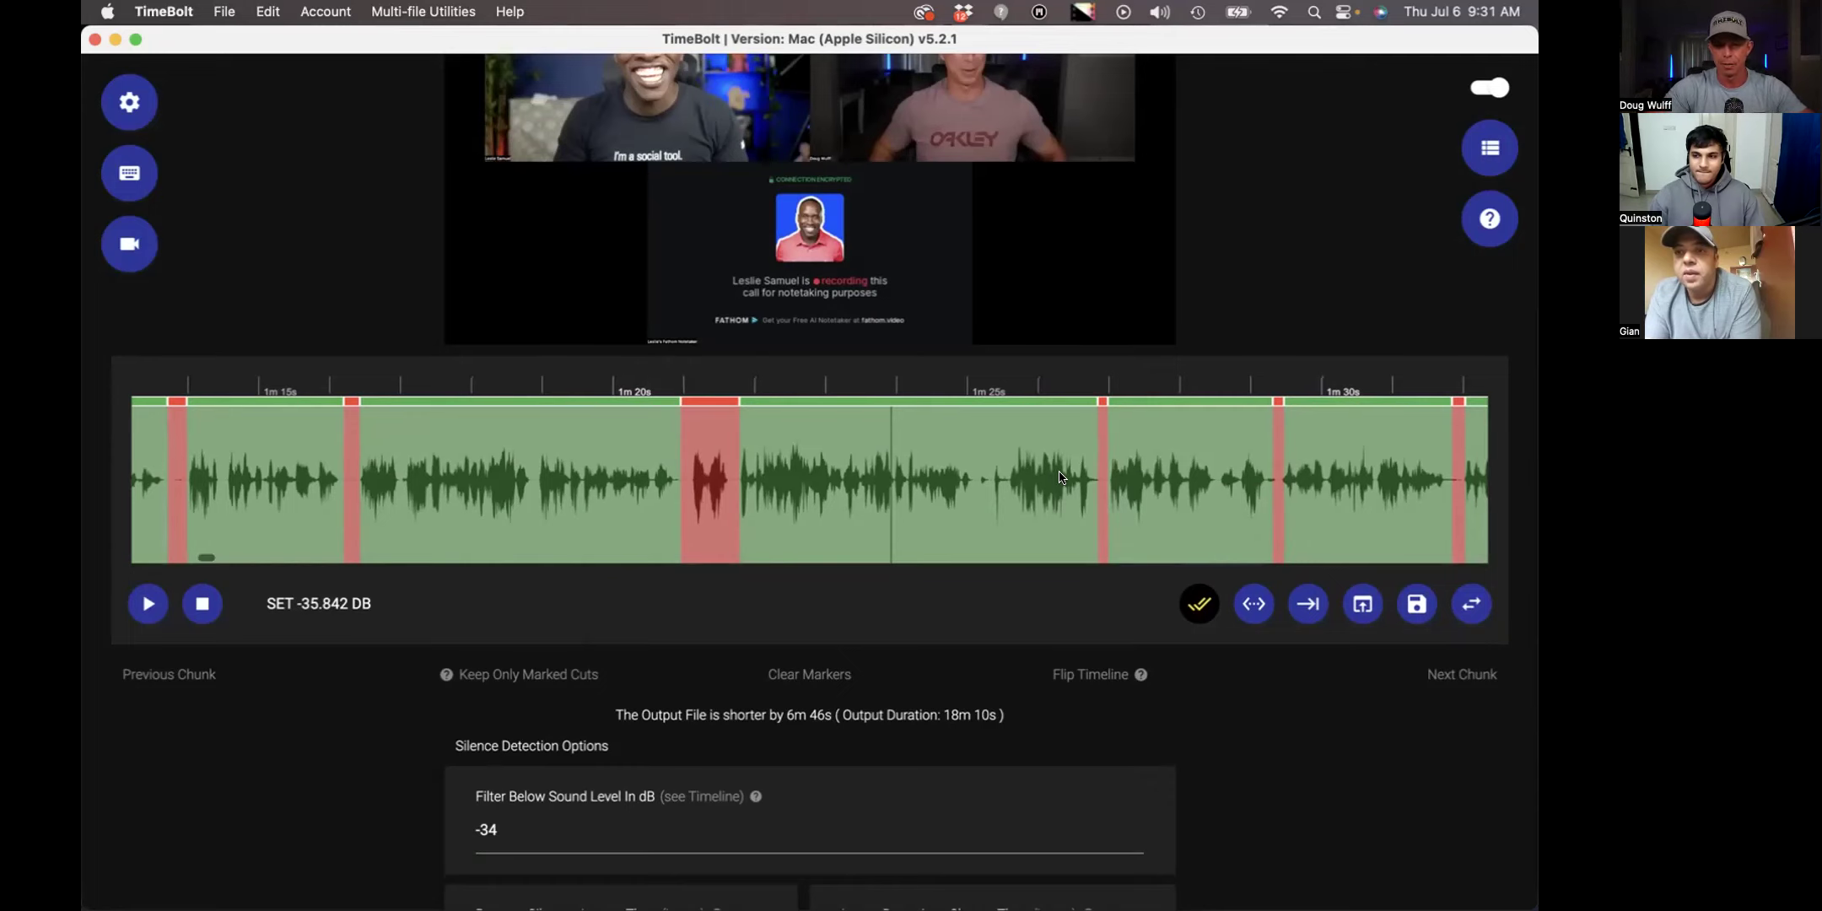
{"action": "scroll", "coordinate": [1191, 641], "scroll_direction": "down", "scroll_amount": 5}
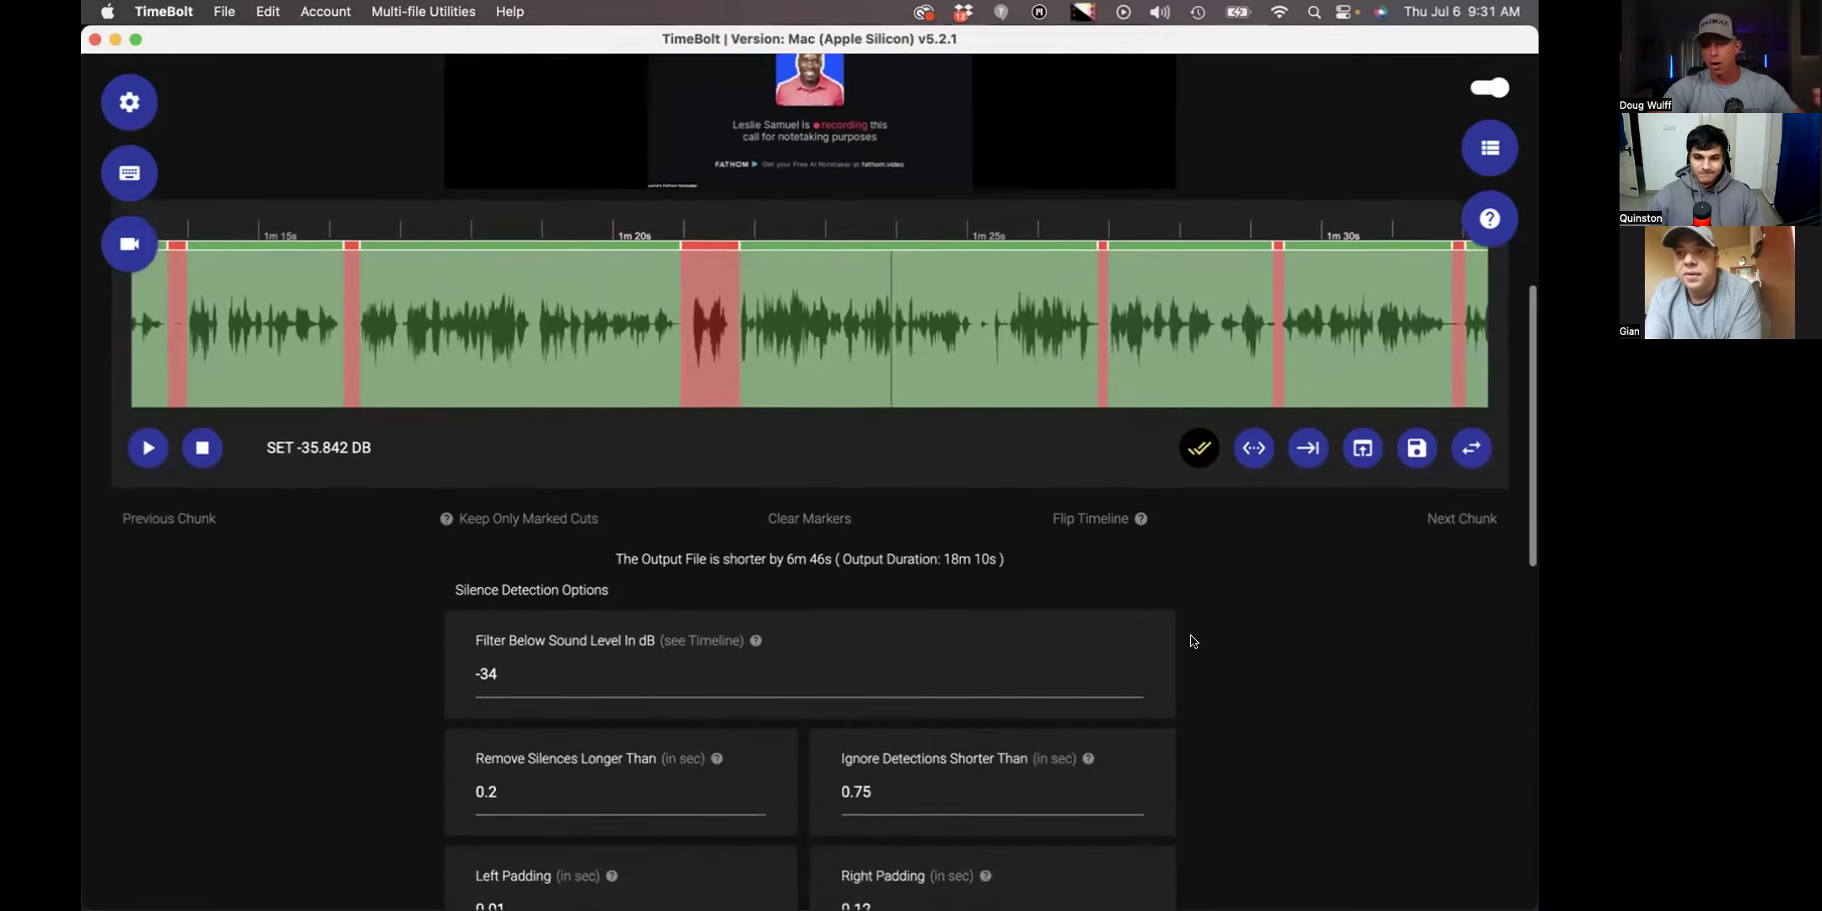
{"action": "scroll", "coordinate": [1194, 641], "scroll_direction": "down", "scroll_amount": 3}
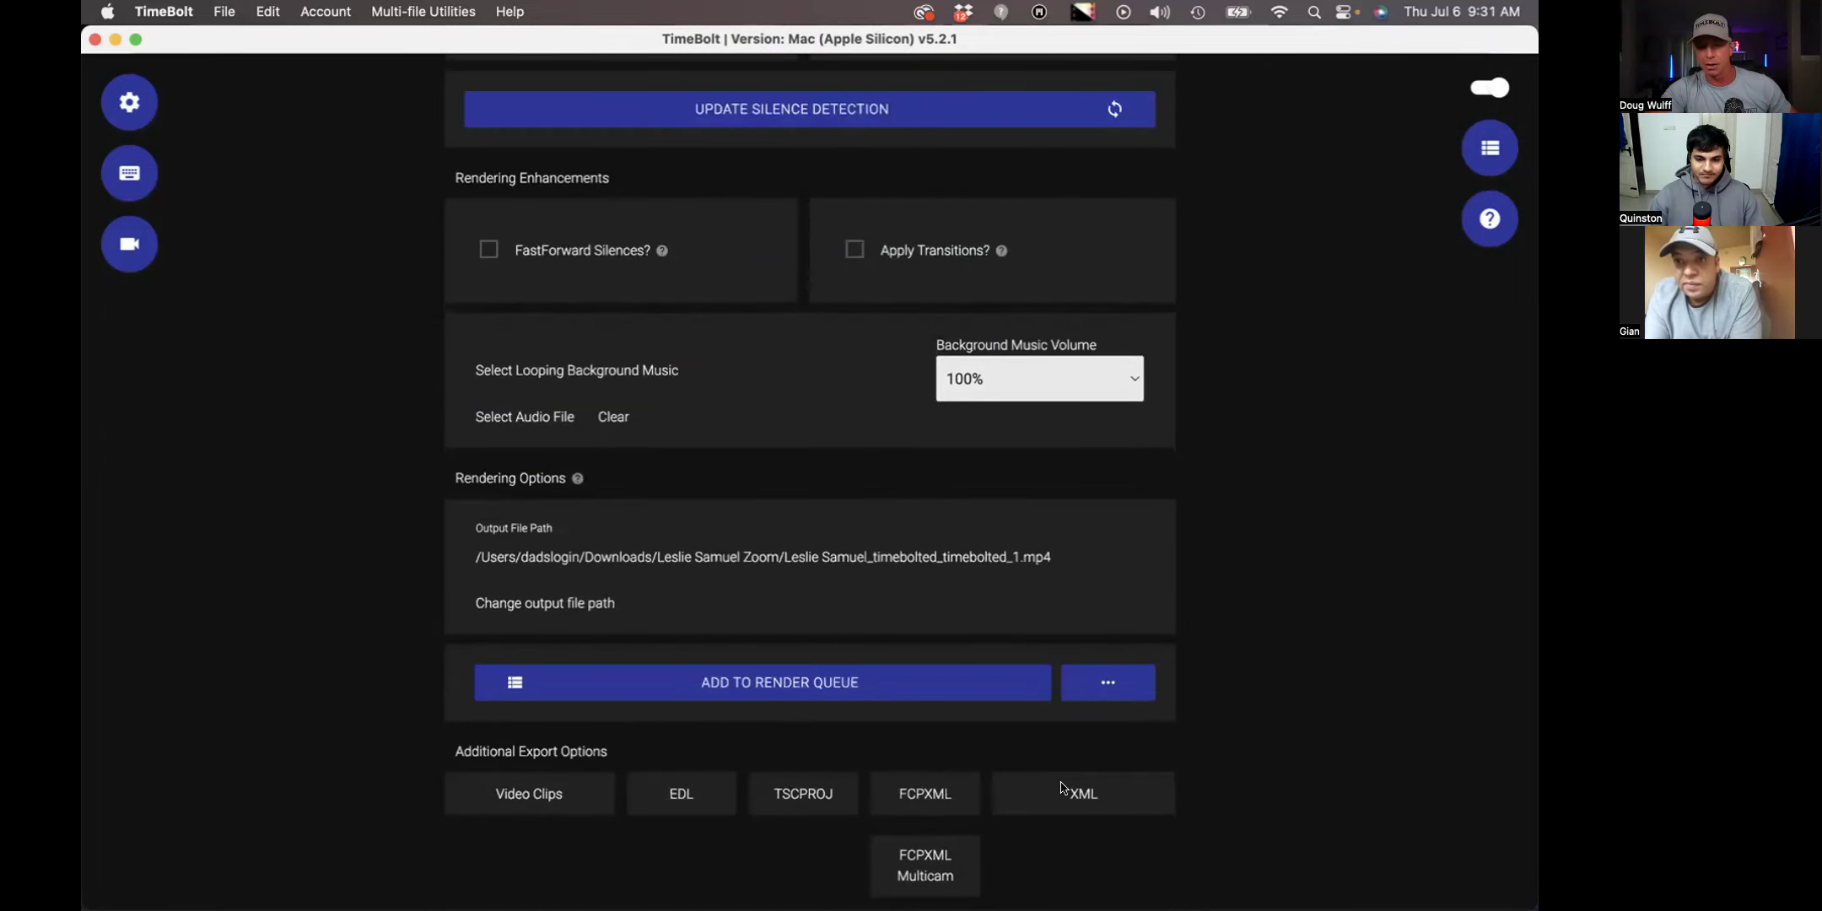
- Examine the Turbo Mode rendering settings, close them without queuing anything, and return to the timeline
{"action": "left_click", "coordinate": [1099, 681]}
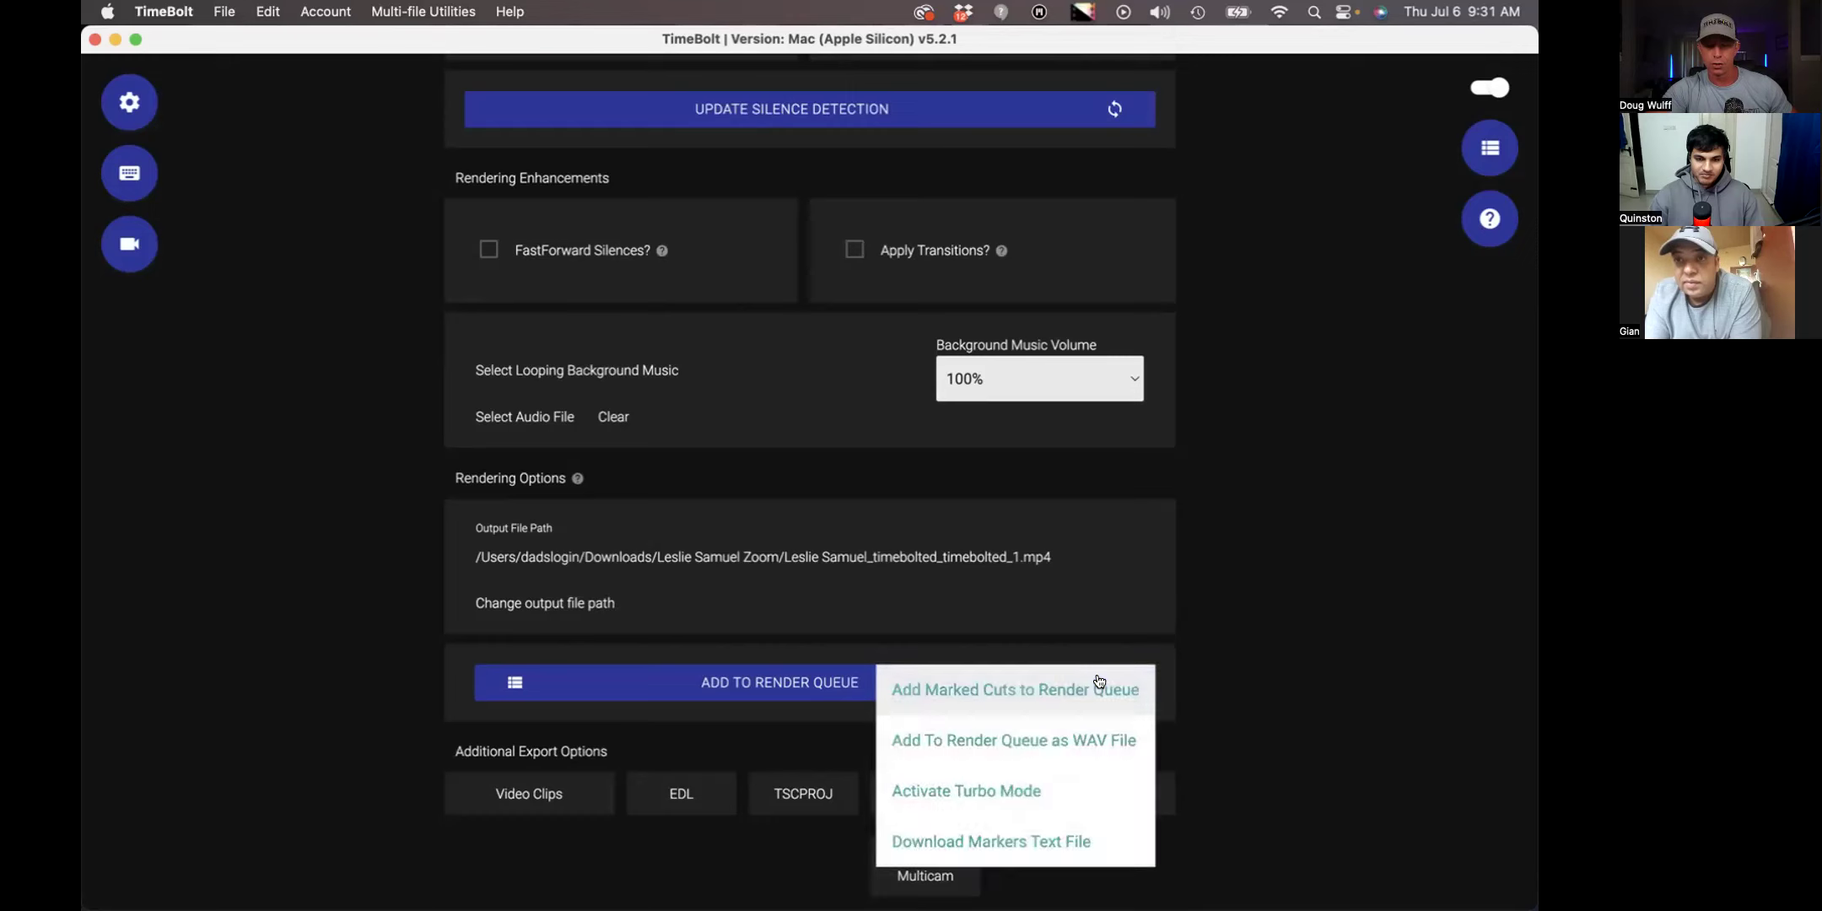
{"action": "left_click", "coordinate": [1044, 790]}
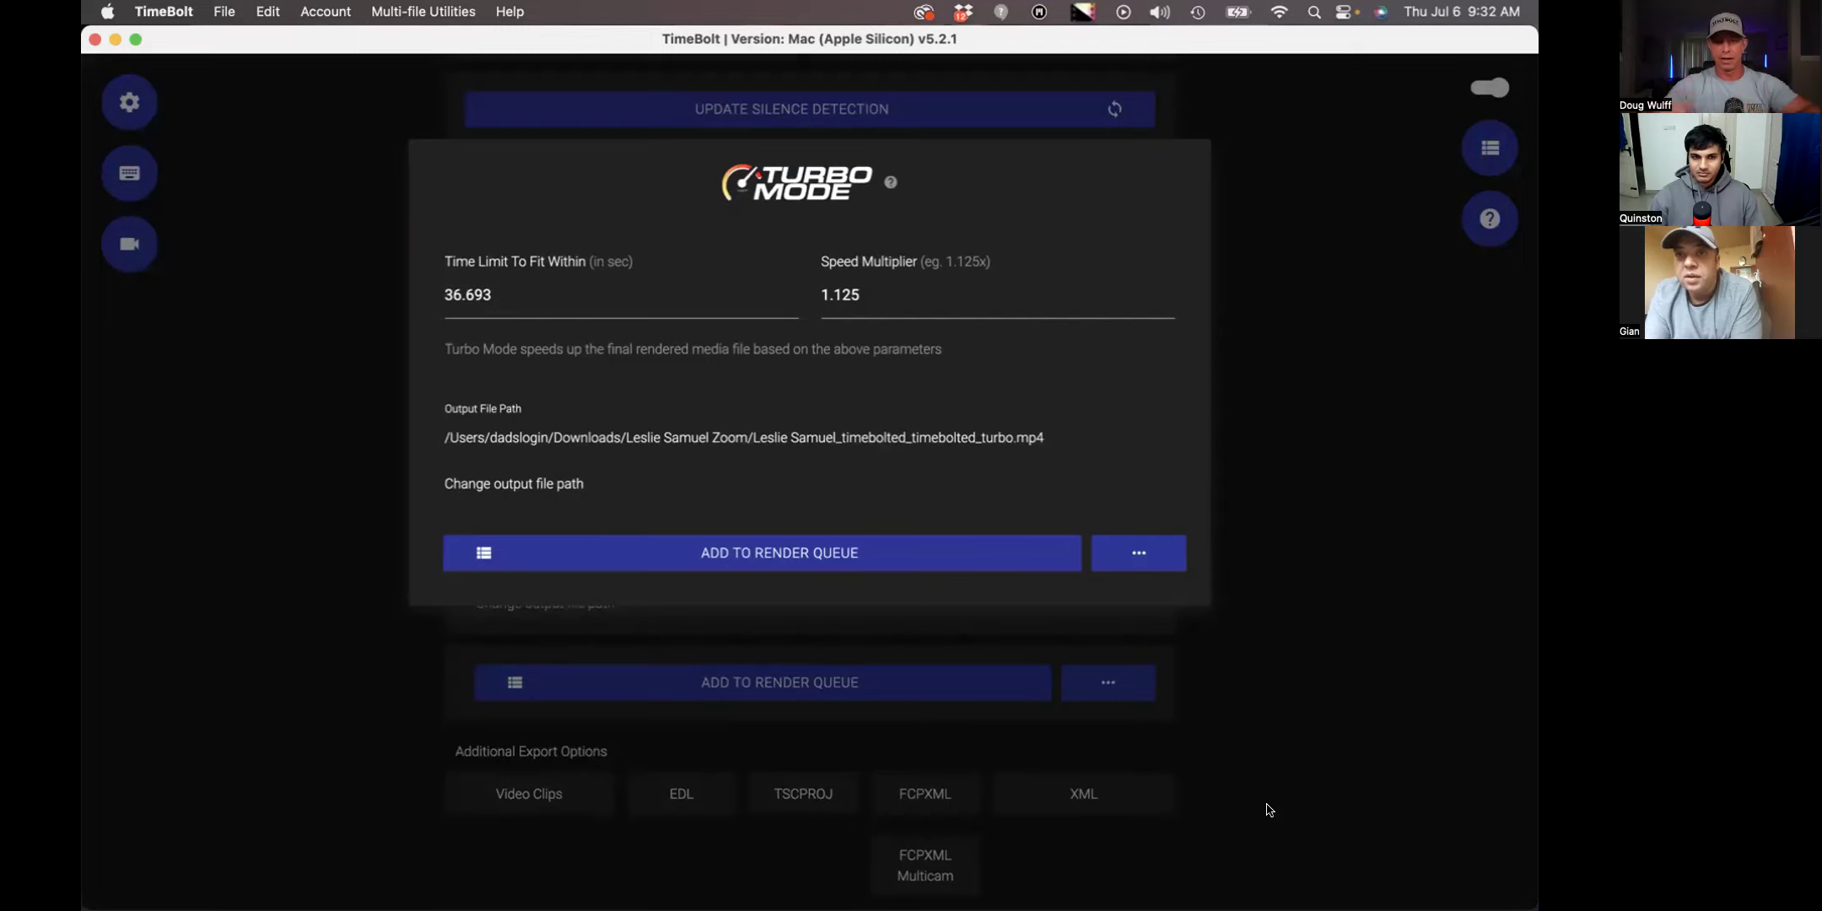
{"action": "left_click", "coordinate": [1225, 753]}
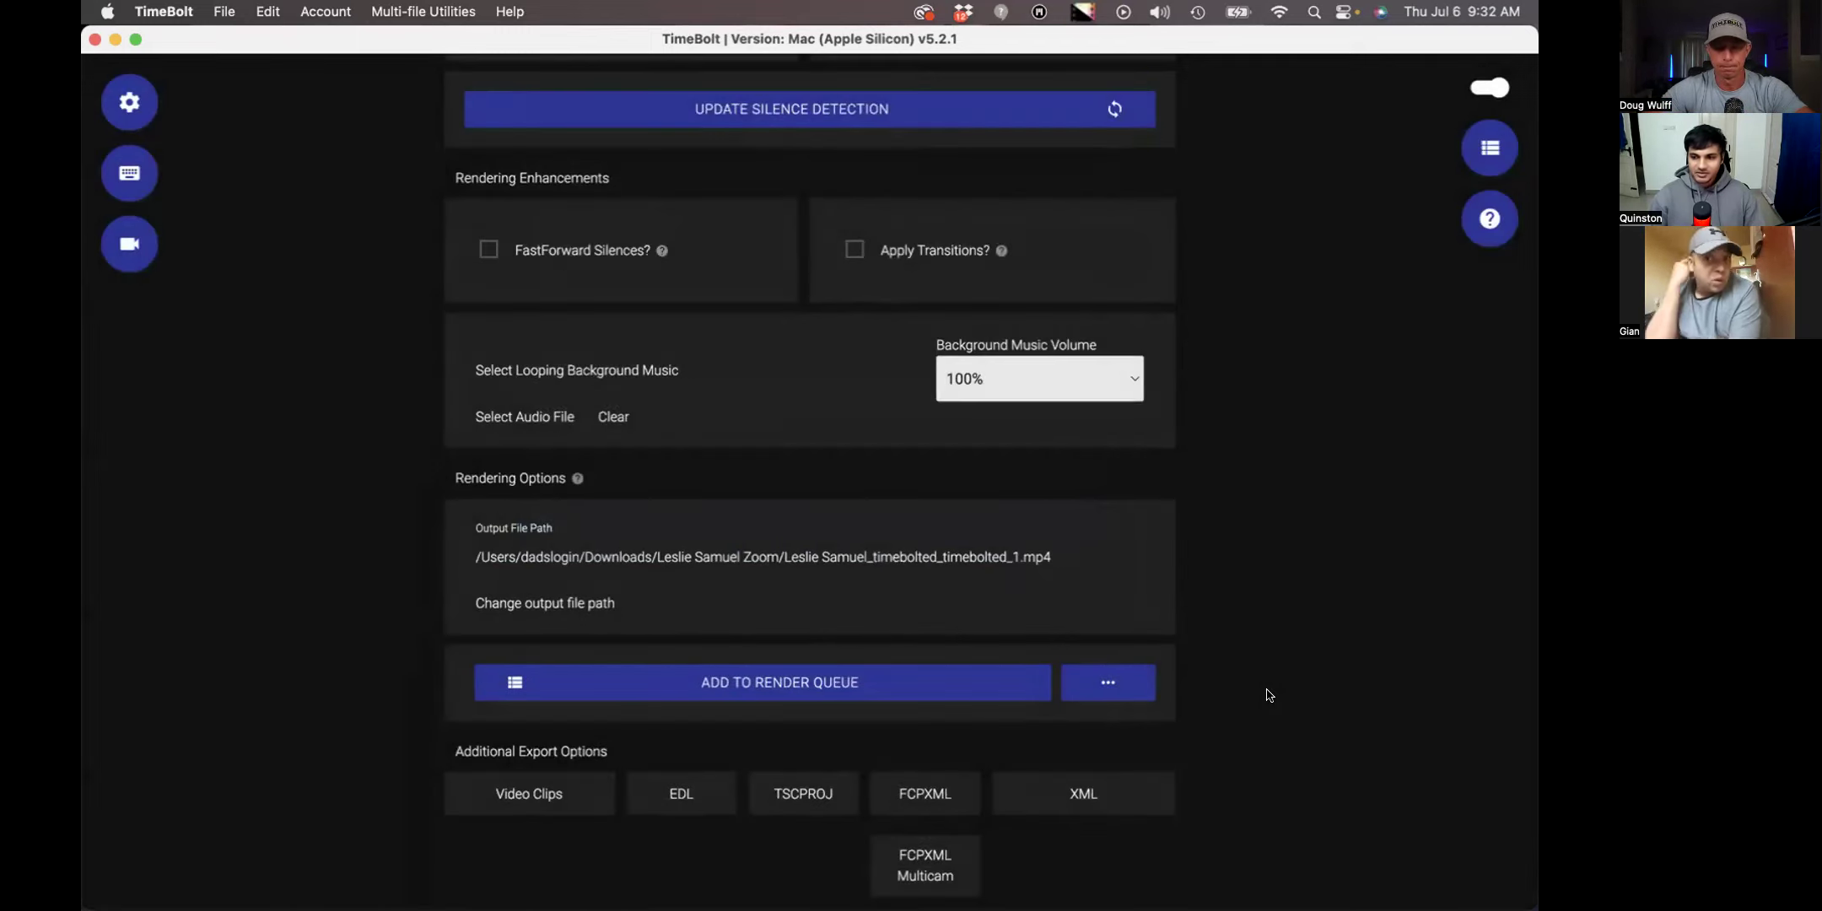
{"action": "scroll", "coordinate": [1265, 695], "scroll_direction": "up", "scroll_amount": 3}
{"action": "scroll", "coordinate": [1266, 694], "scroll_direction": "up", "scroll_amount": 10}
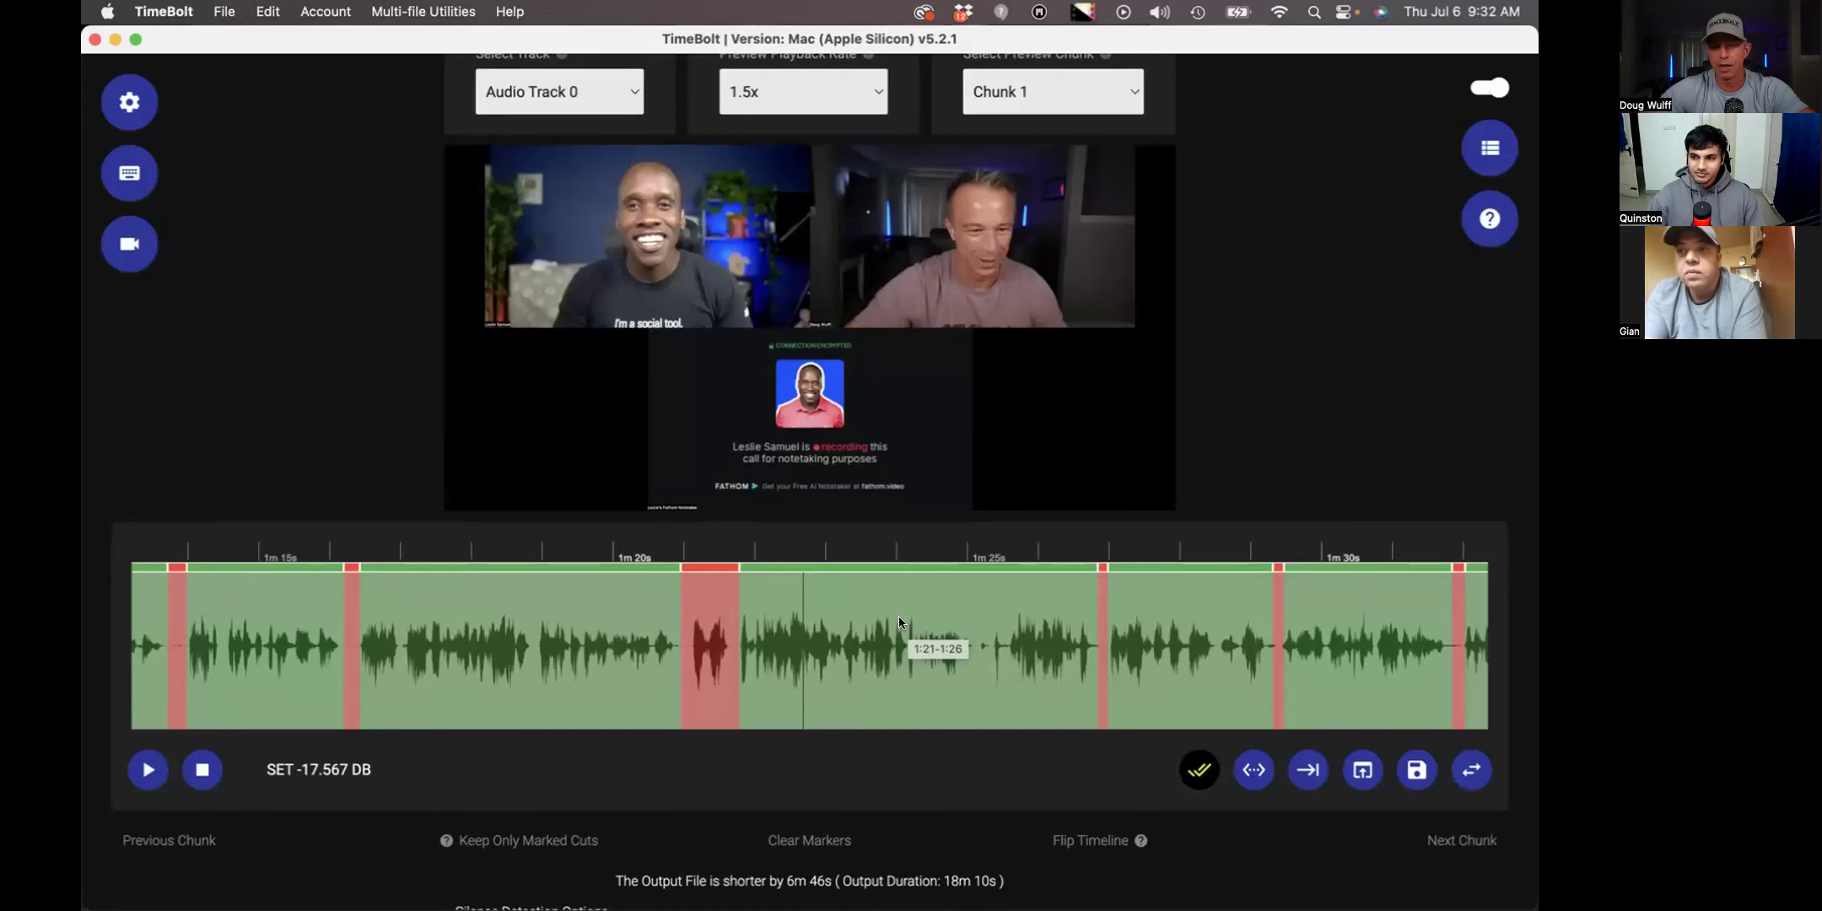
- Check in the Export Features for Notion spreadsheet which export options support Punch In and Markers, and return to TimeBolt
{"action": "key", "text": "super+Tab"}
{"action": "left_click", "coordinate": [420, 498]}
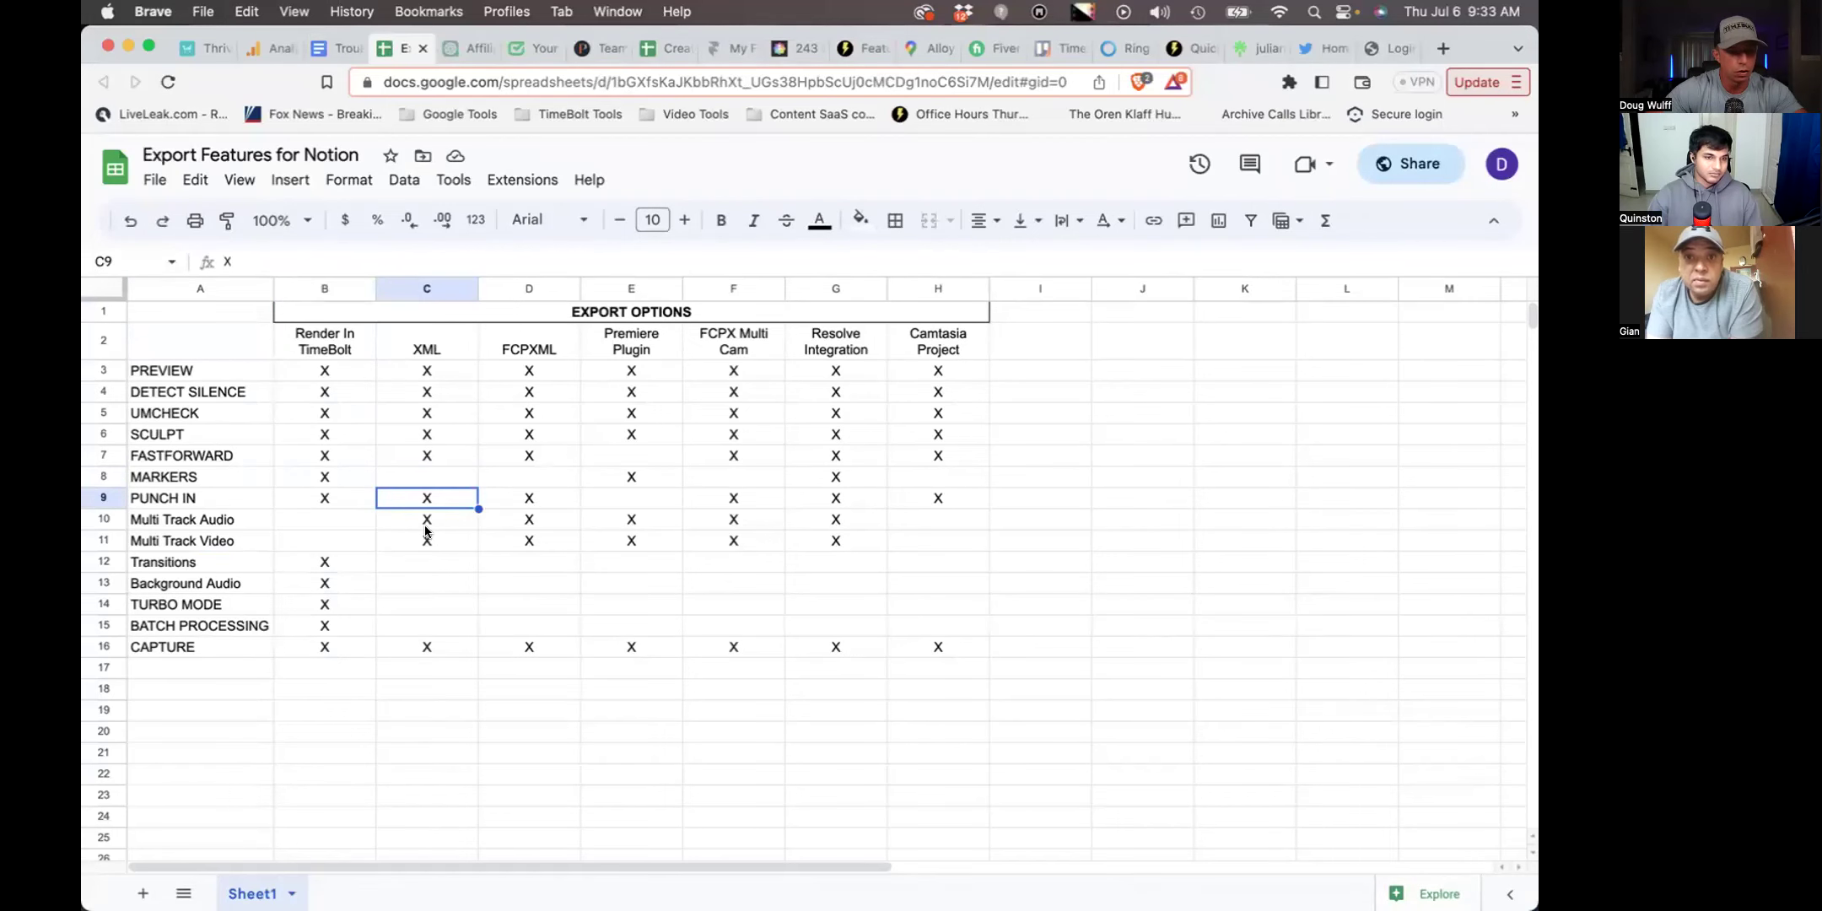
{"action": "left_click", "coordinate": [642, 474]}
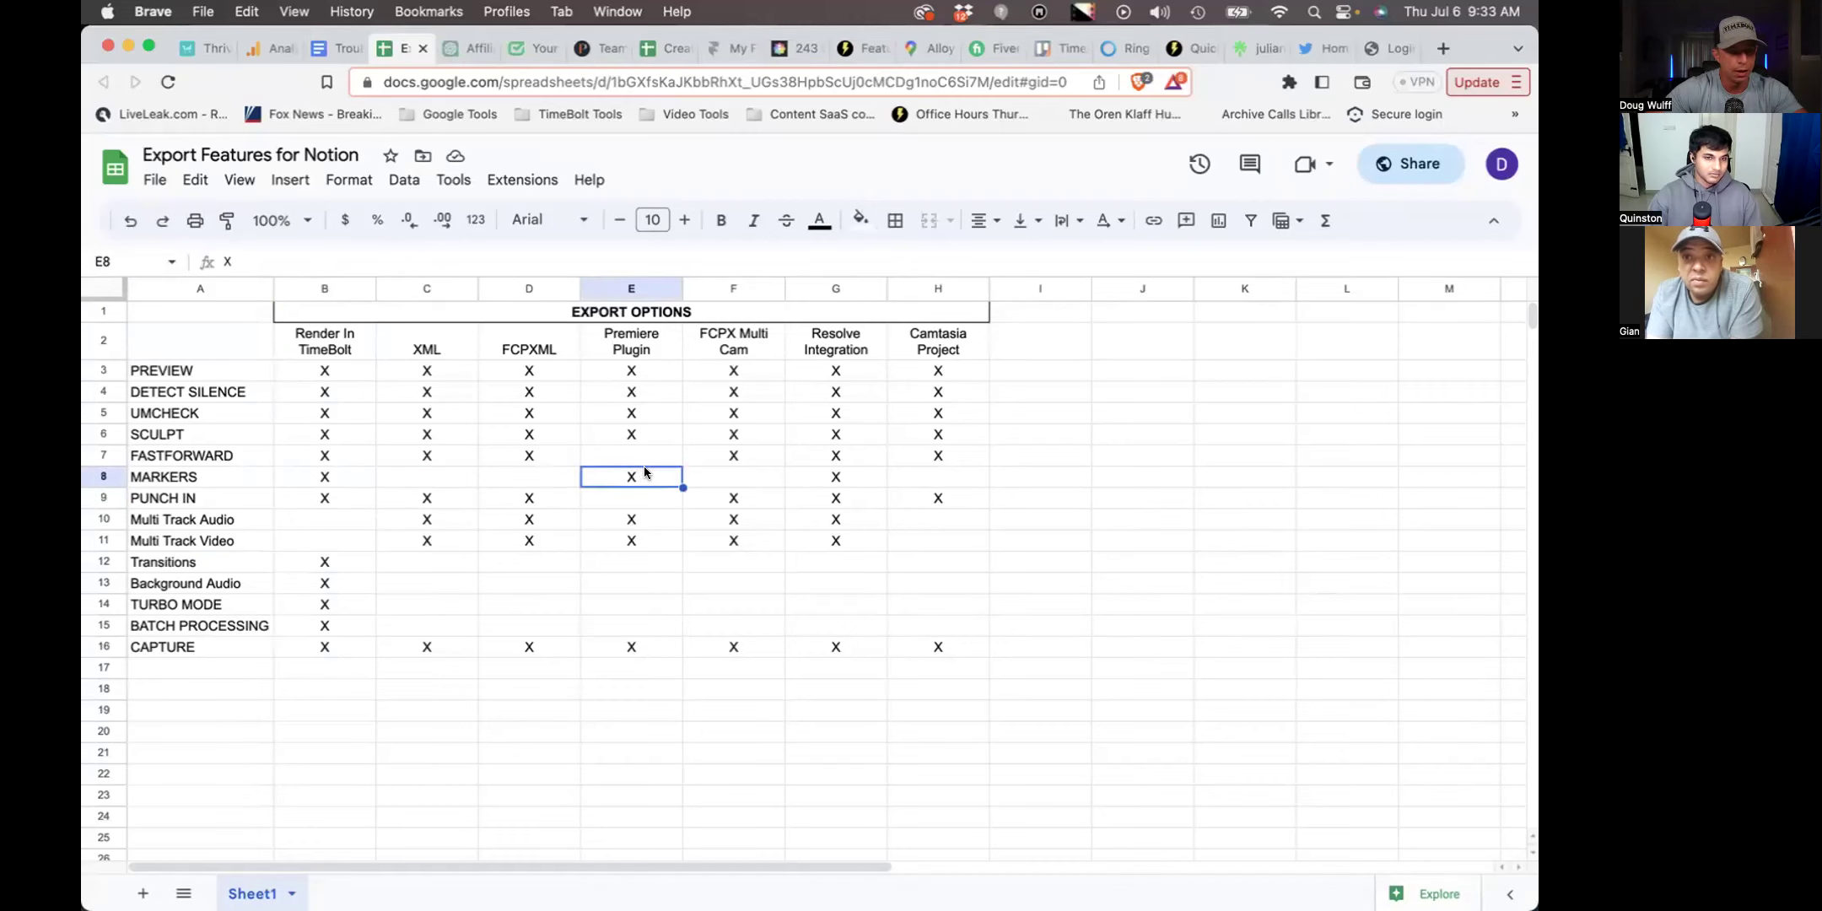
{"action": "left_click", "coordinate": [597, 502]}
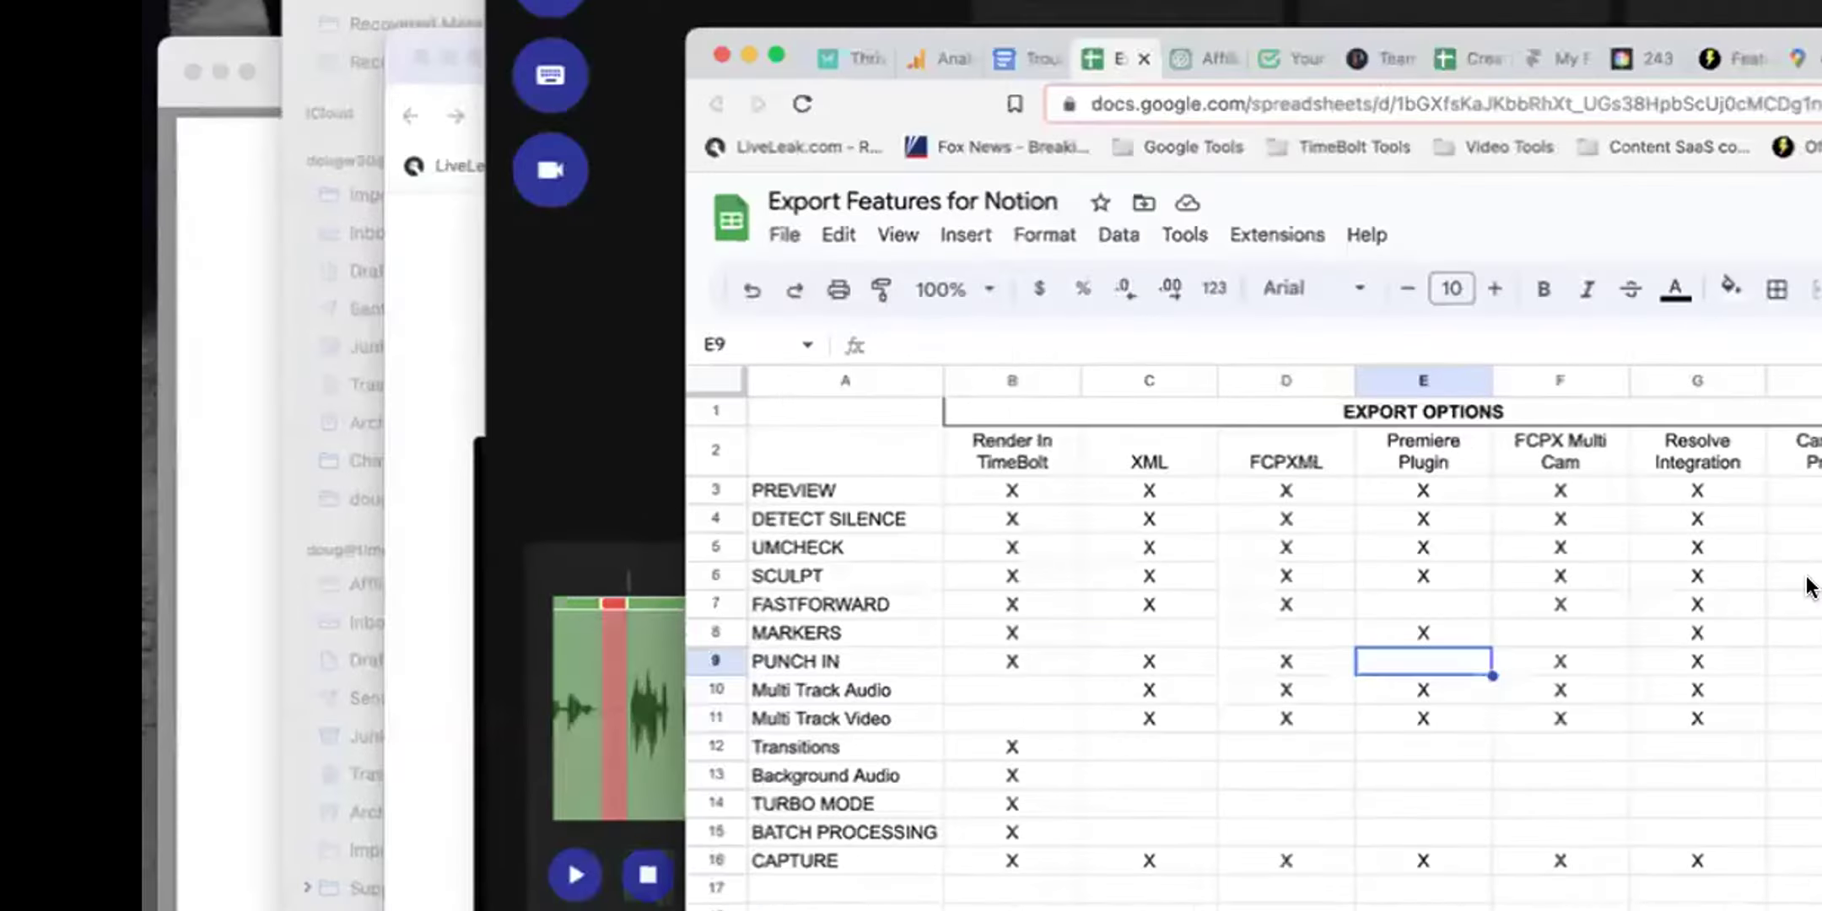
{"action": "key", "text": "super+Tab"}
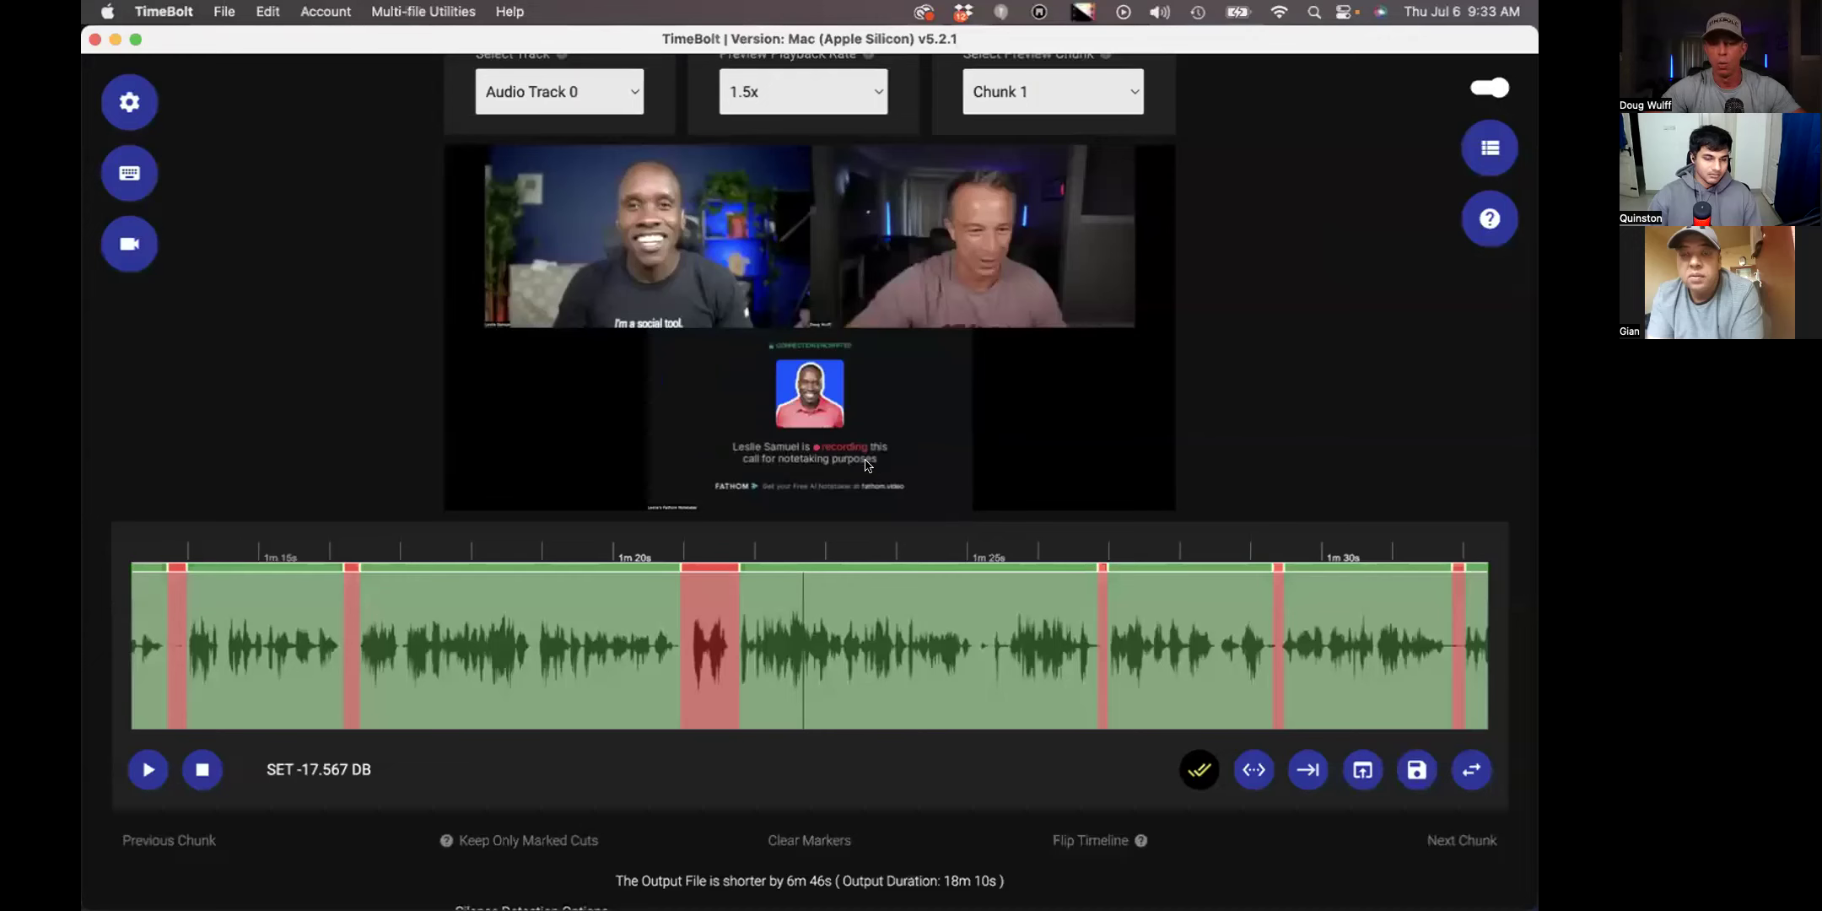
- Try centred punch-ins of 125%, 135% and 175% on the clip just before 1m 21s
{"action": "scroll", "coordinate": [531, 432], "scroll_direction": "up", "scroll_amount": 1}
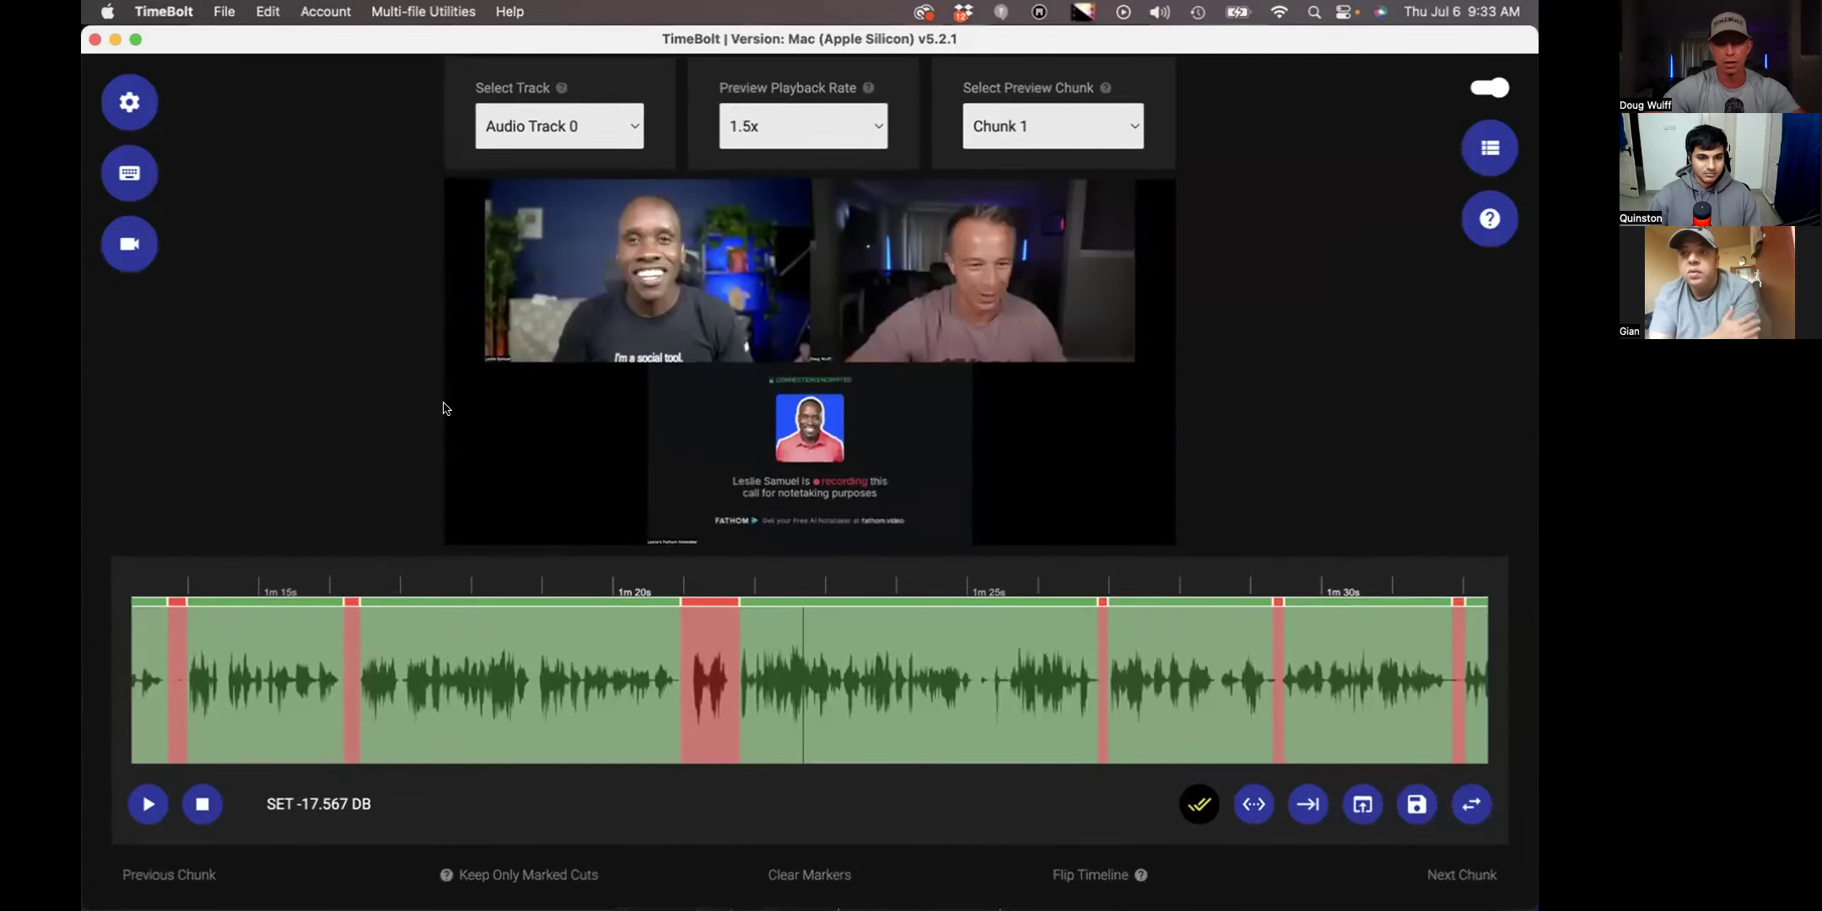
{"action": "scroll", "coordinate": [531, 432], "scroll_direction": "up", "scroll_amount": 2}
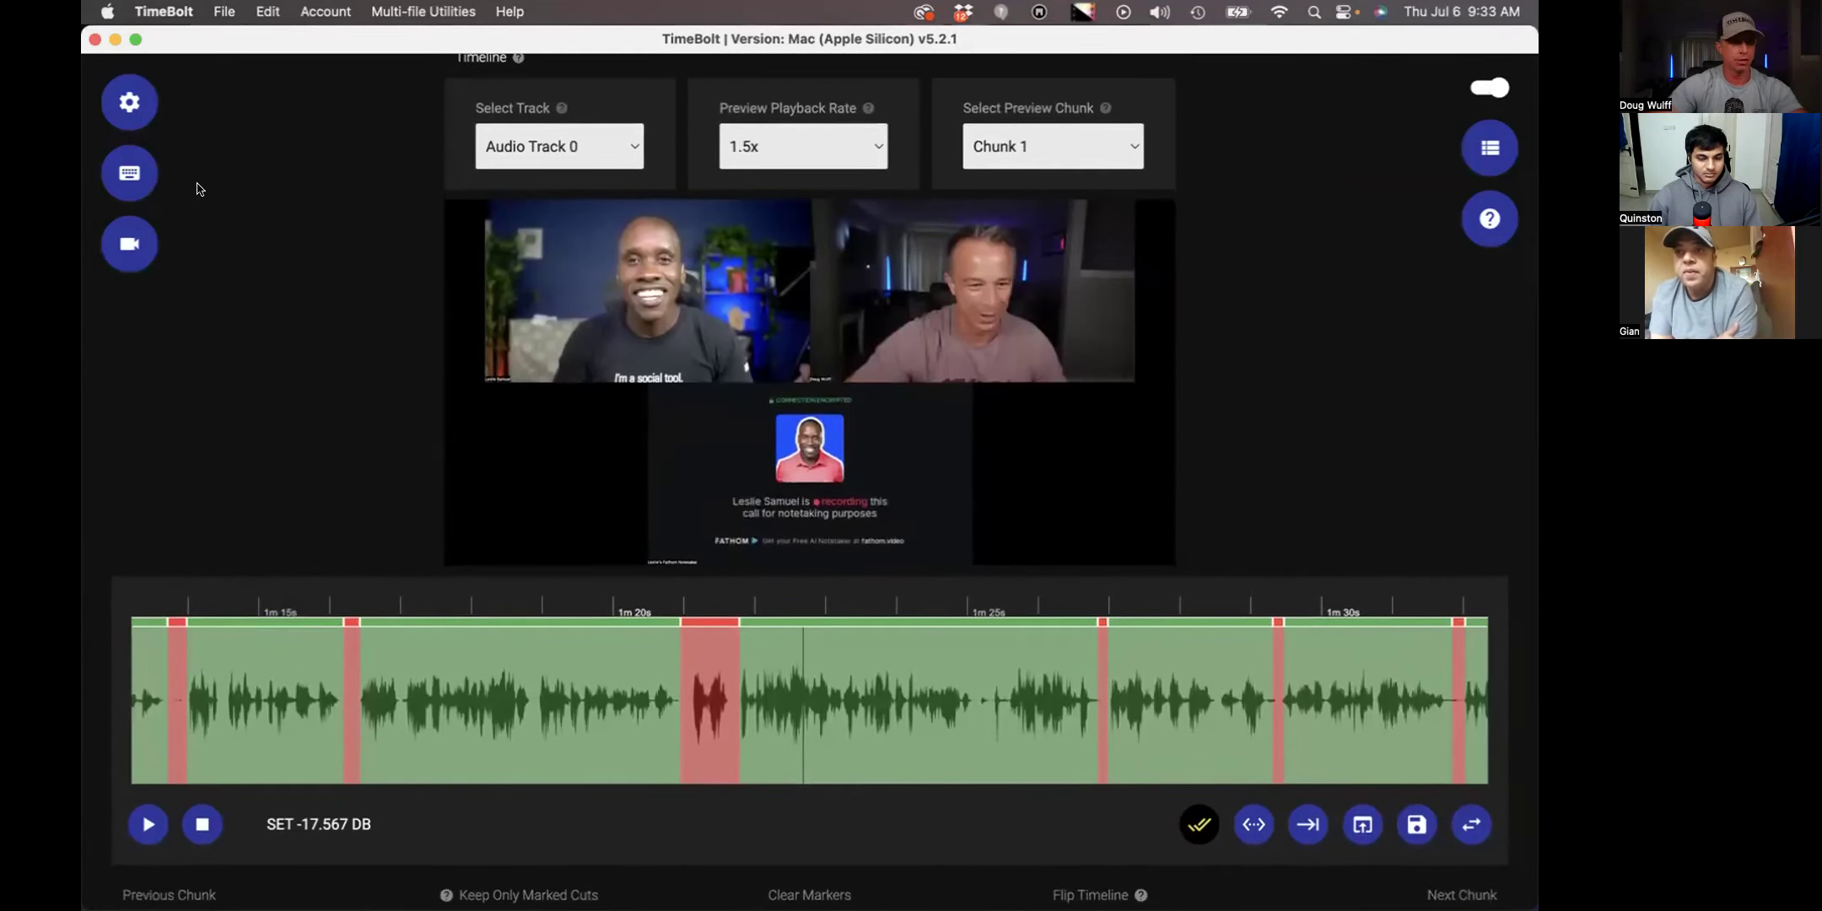
{"action": "left_click", "coordinate": [522, 656]}
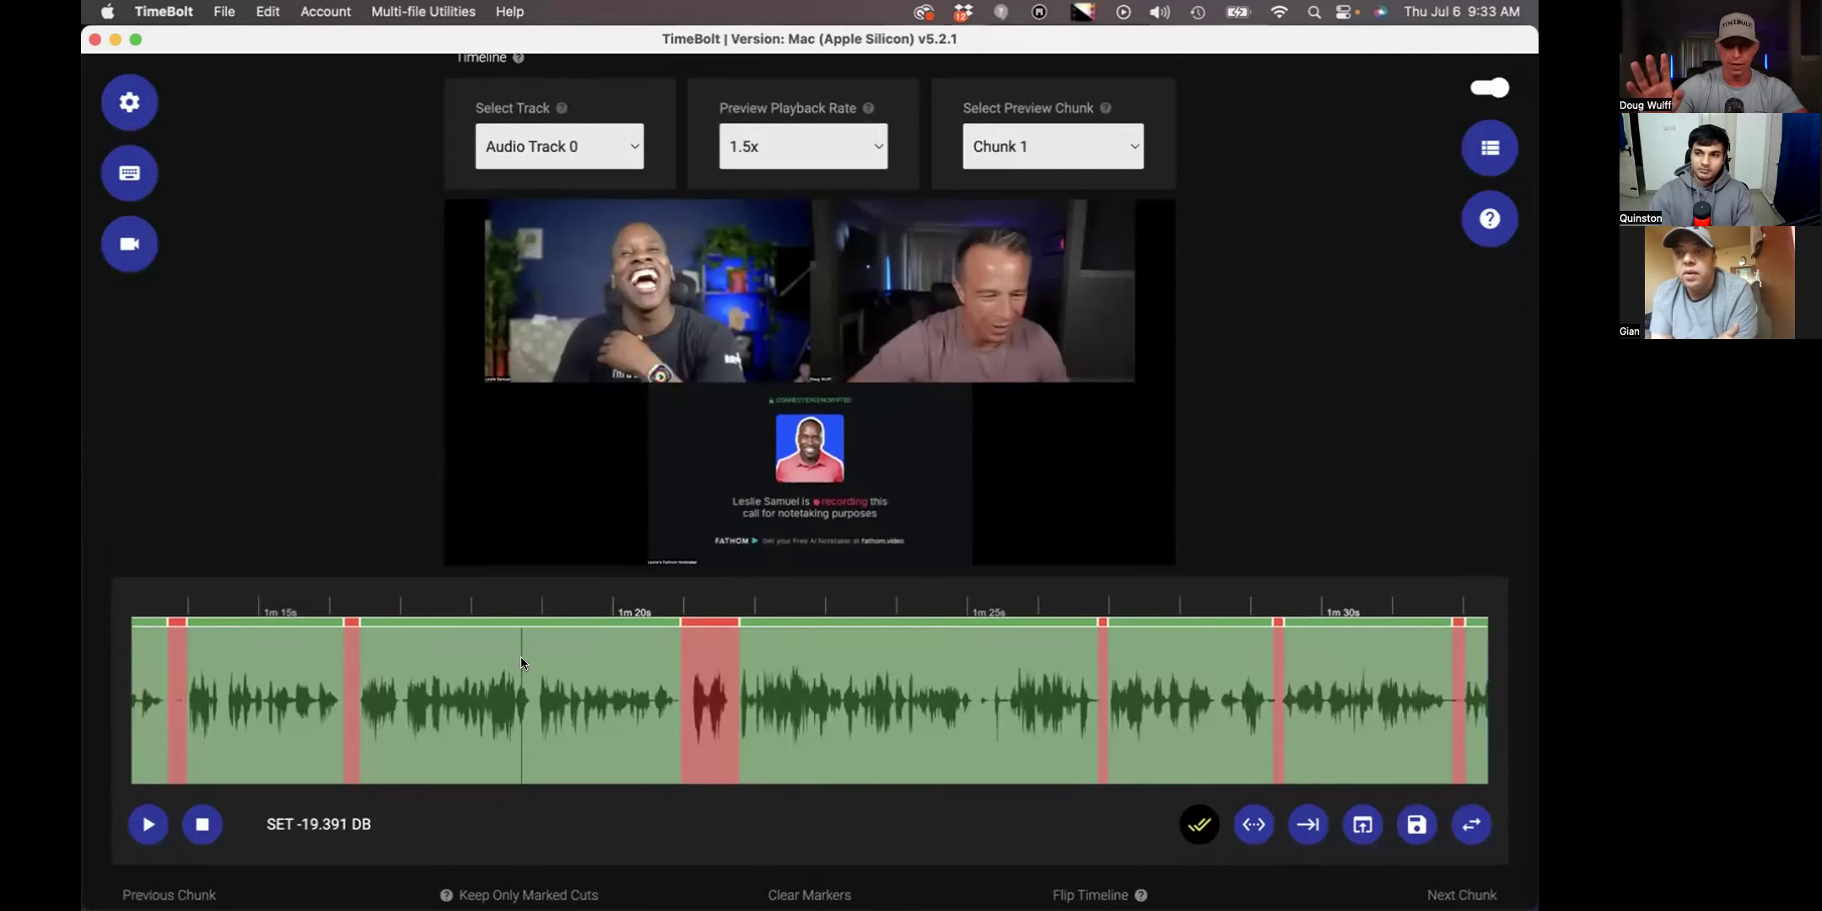
{"action": "key", "text": "z"}
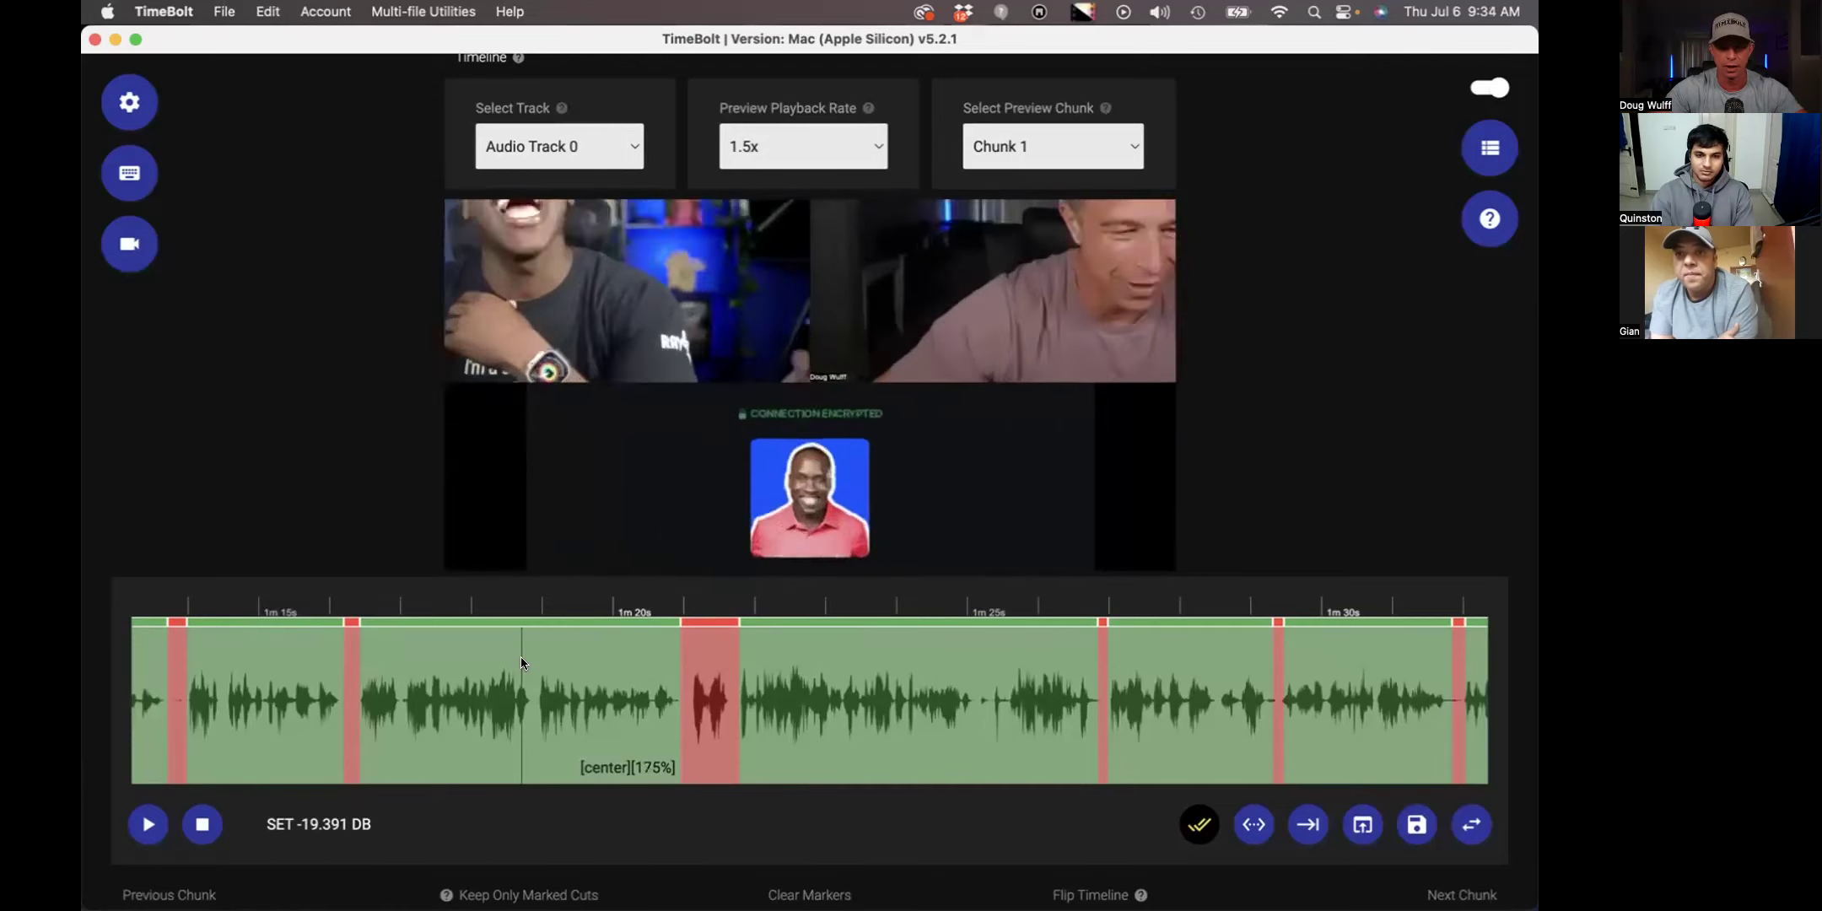
{"action": "key", "text": "z"}
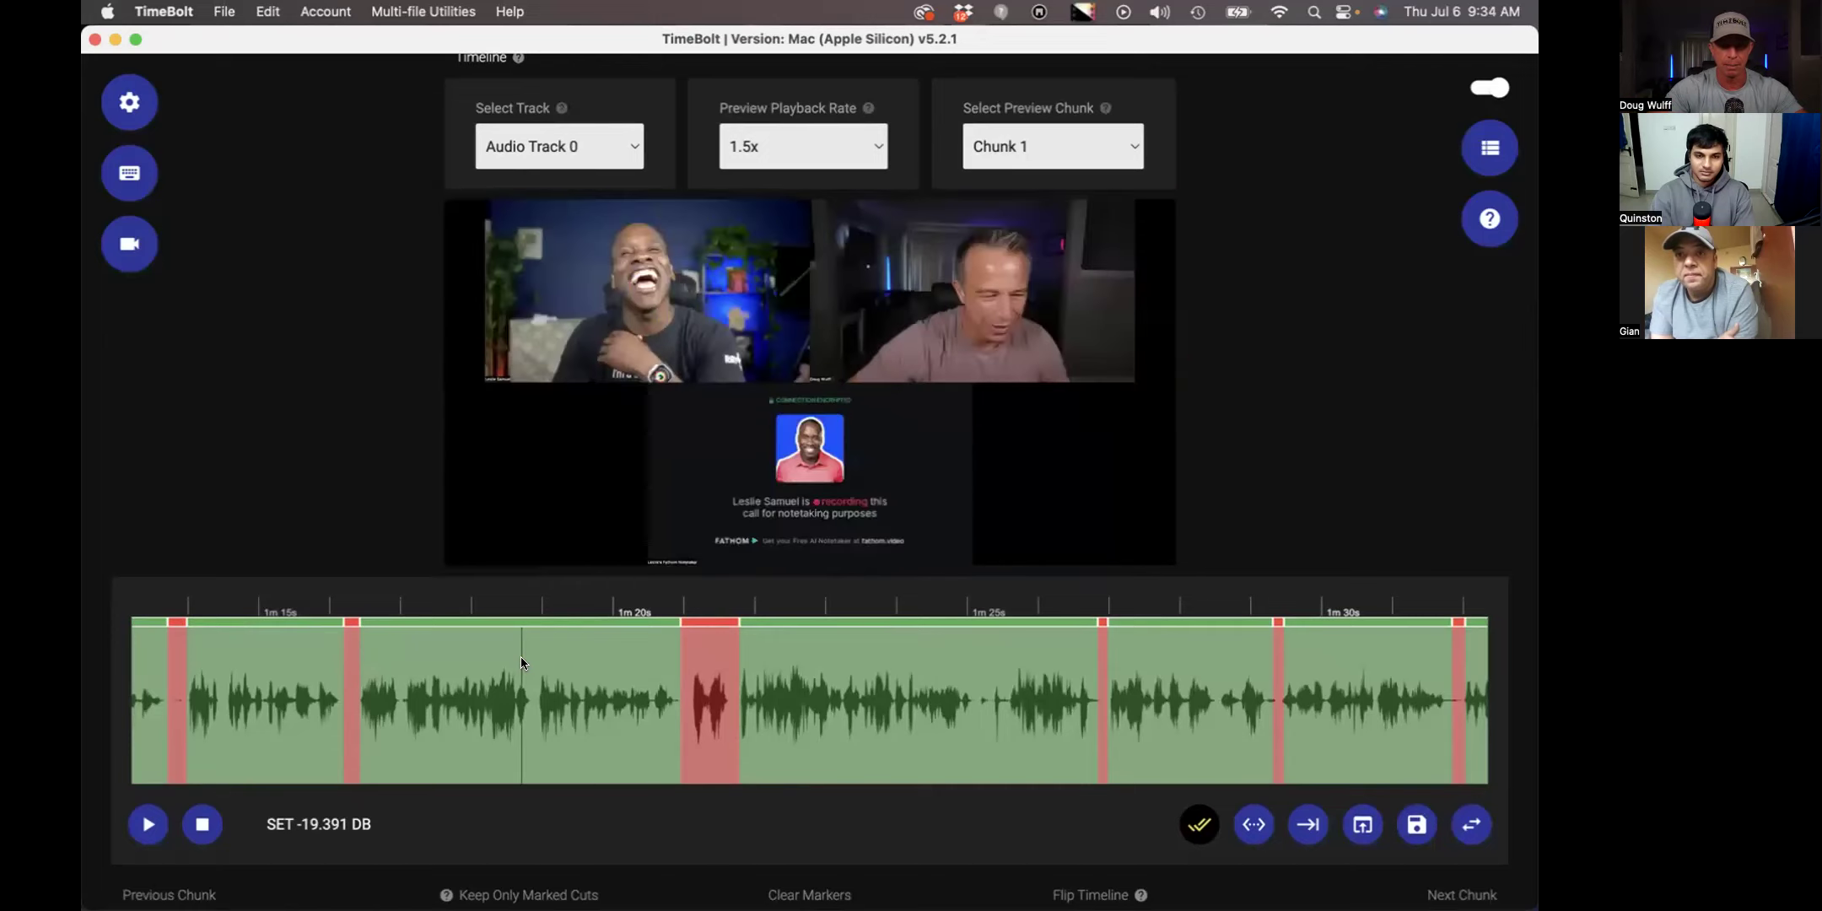
{"action": "key", "text": "z"}
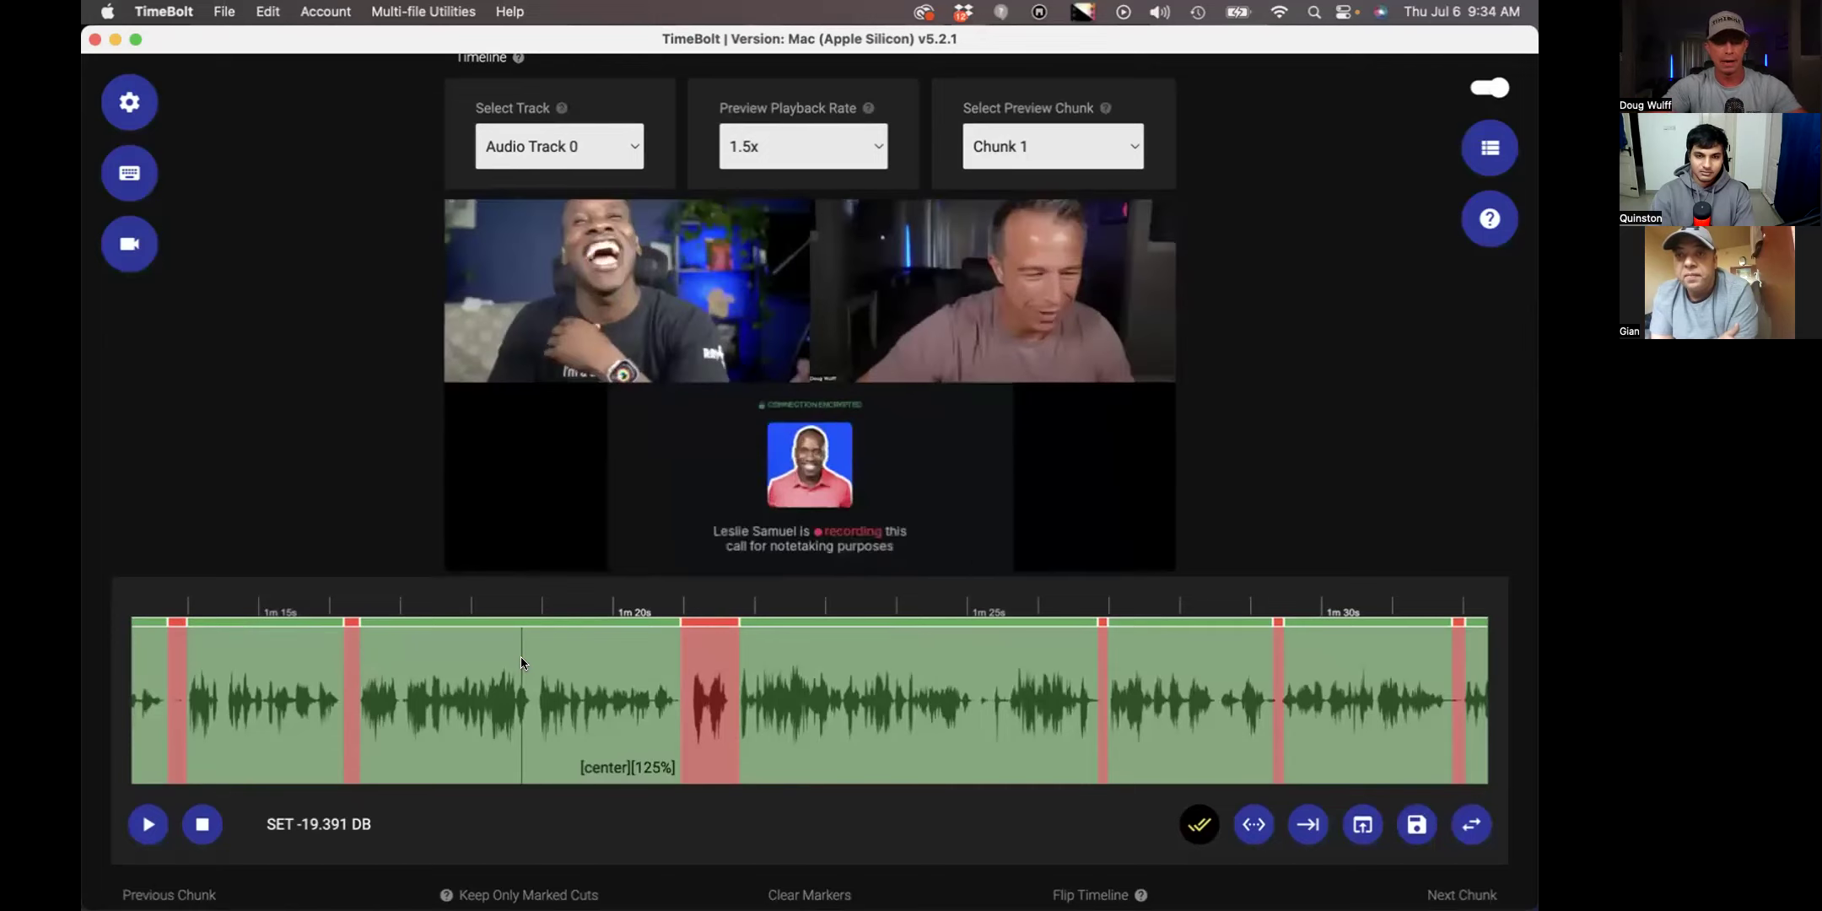
{"action": "scroll", "coordinate": [635, 788], "scroll_direction": "up", "scroll_amount": 2}
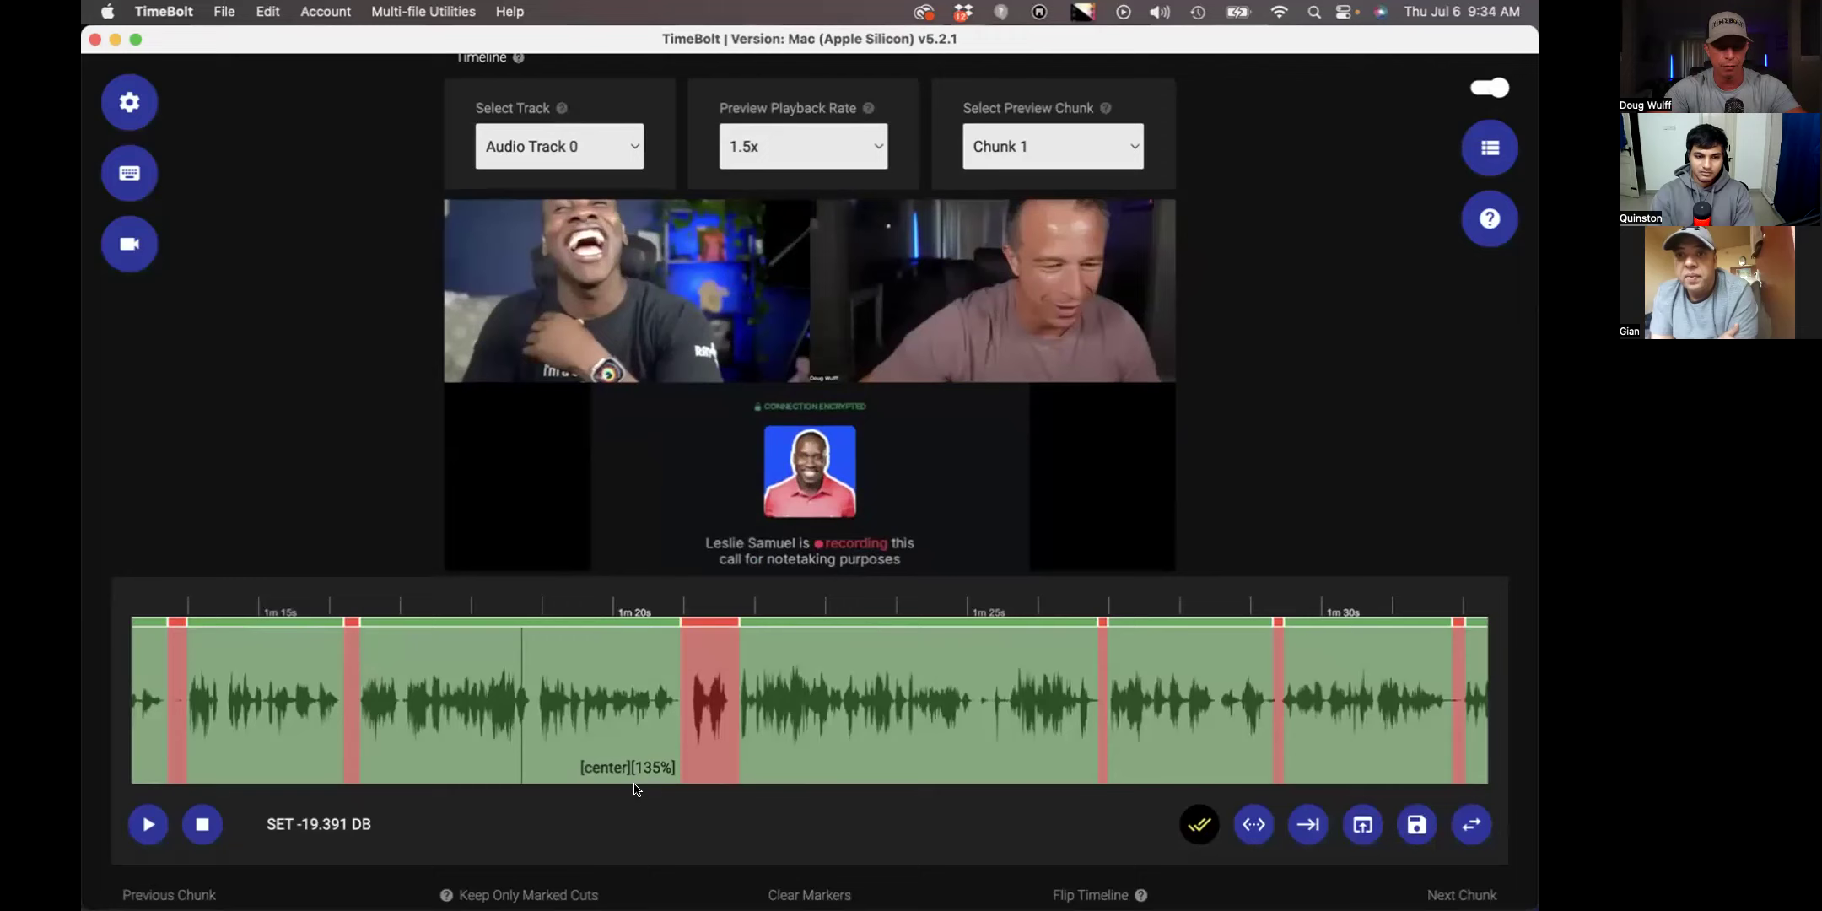
{"action": "scroll", "coordinate": [635, 788], "scroll_direction": "up", "scroll_amount": 4}
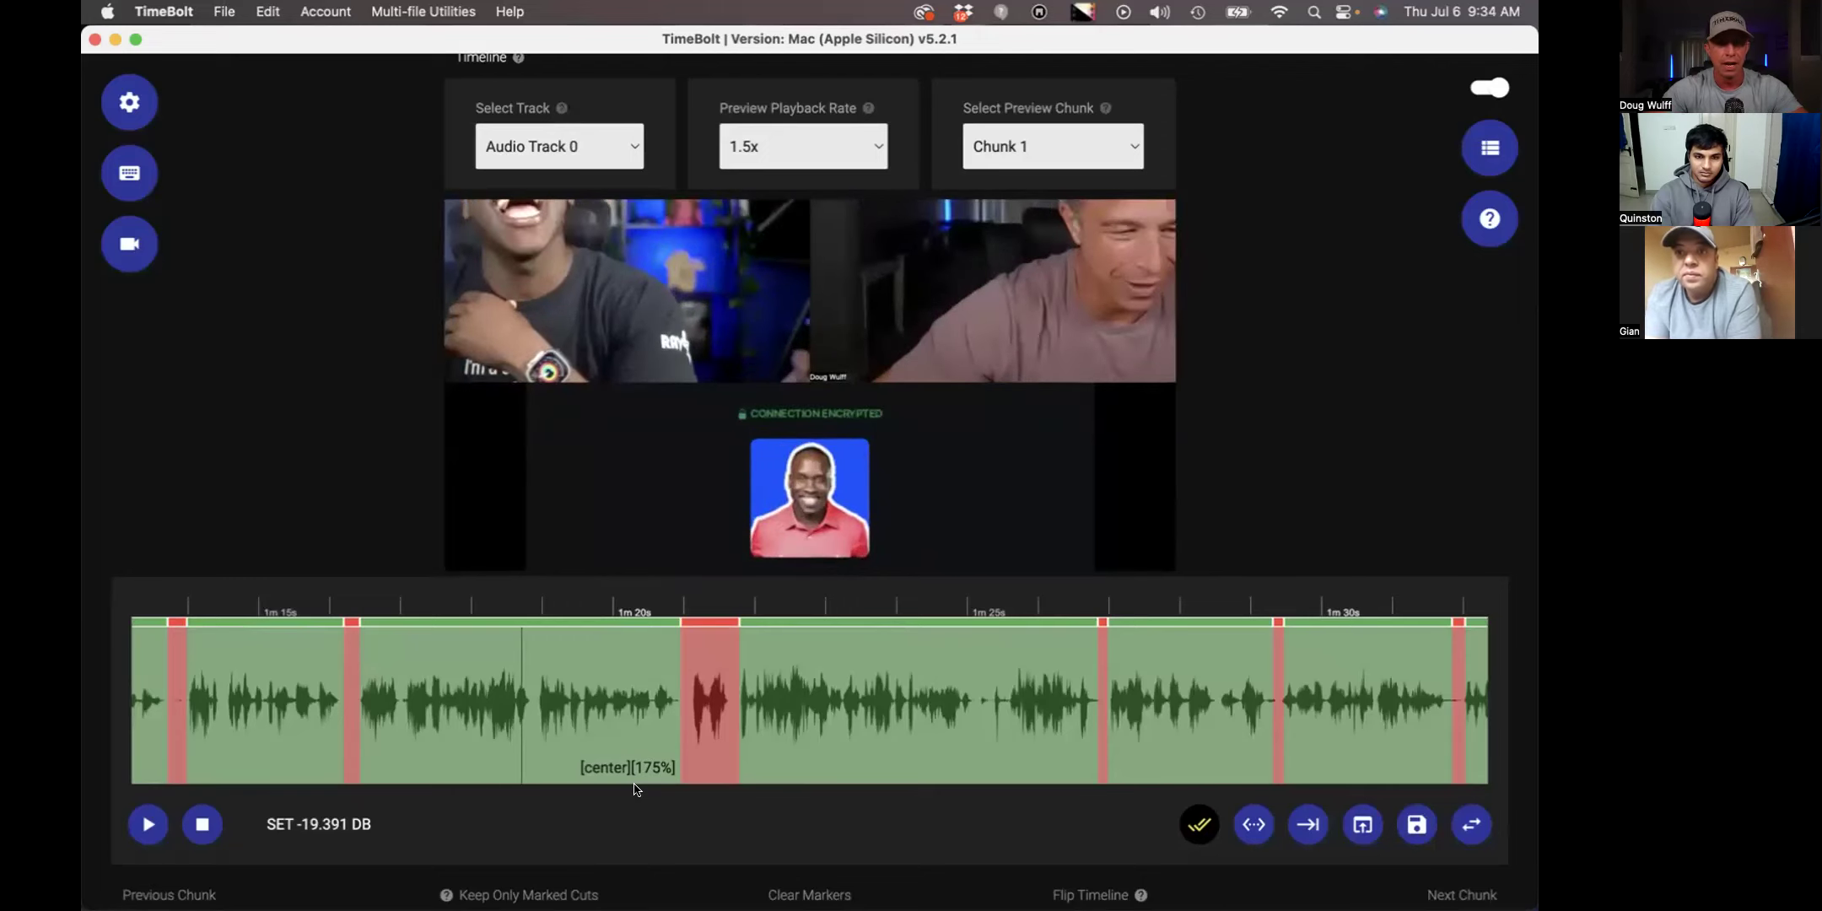
- Set the custom Punch B level to 150% in the settings and apply the change
{"action": "left_click", "coordinate": [127, 101]}
{"action": "scroll", "coordinate": [743, 594], "scroll_direction": "down", "scroll_amount": 1}
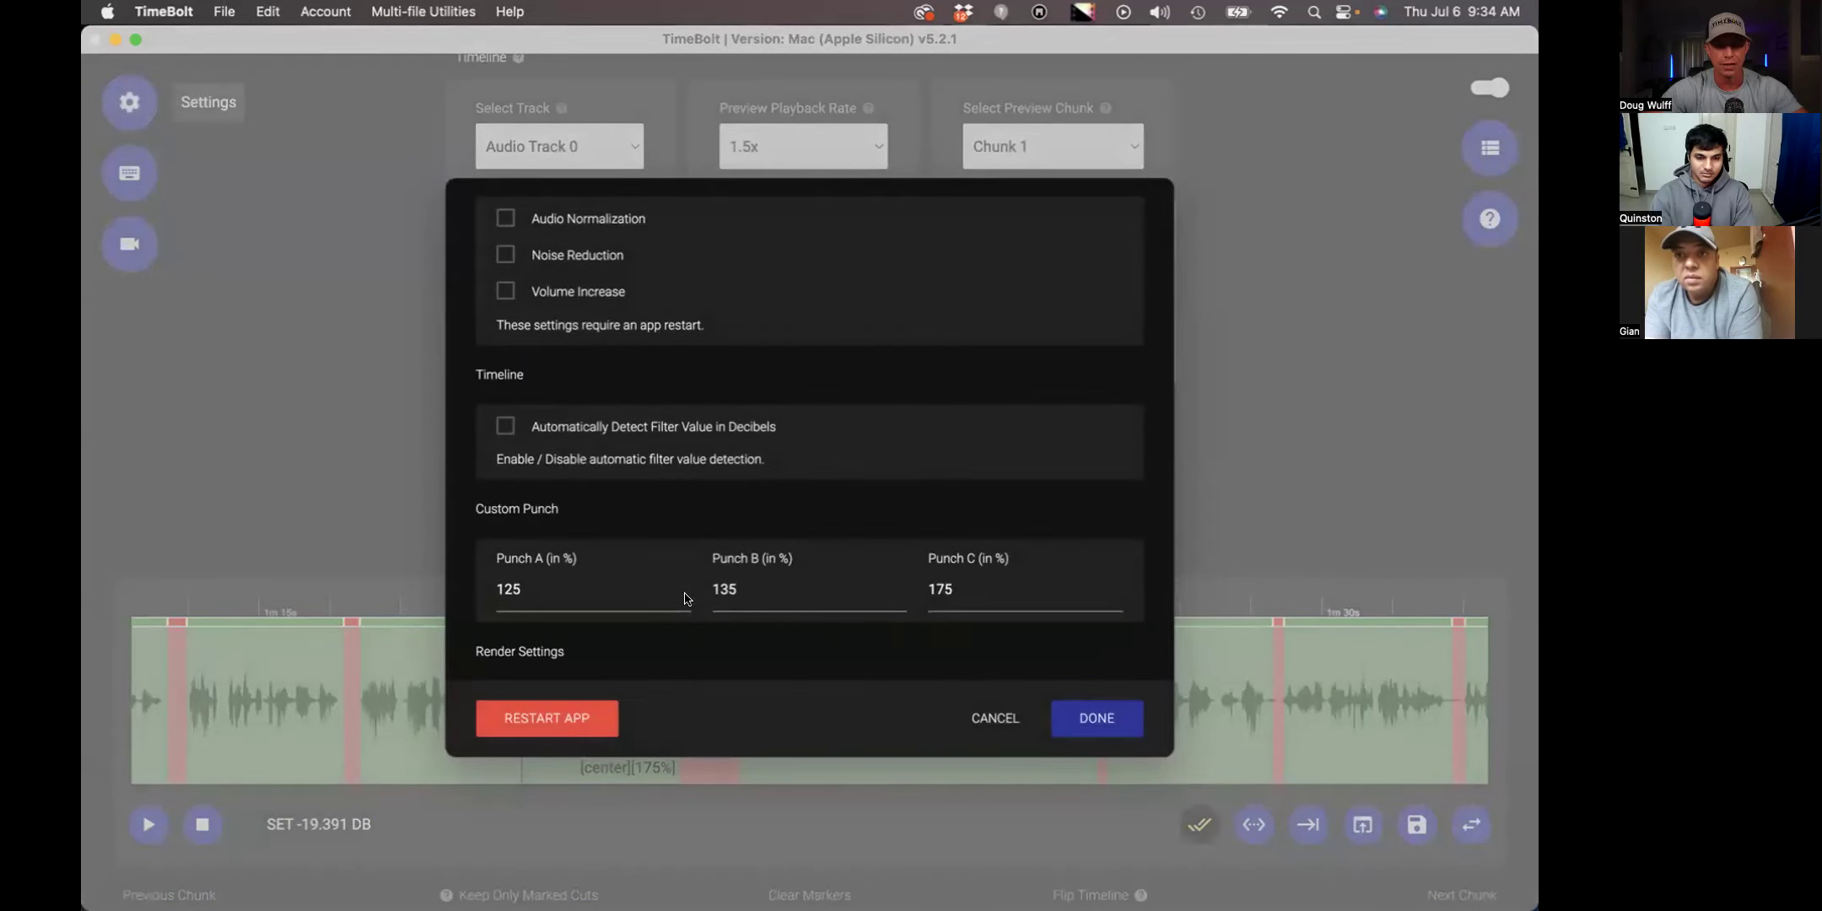
{"action": "left_click", "coordinate": [801, 596]}
{"action": "key", "text": "BackSpace"}
{"action": "key", "text": "BackSpace"}
{"action": "type", "text": "50"}
{"action": "left_click", "coordinate": [1095, 718]}
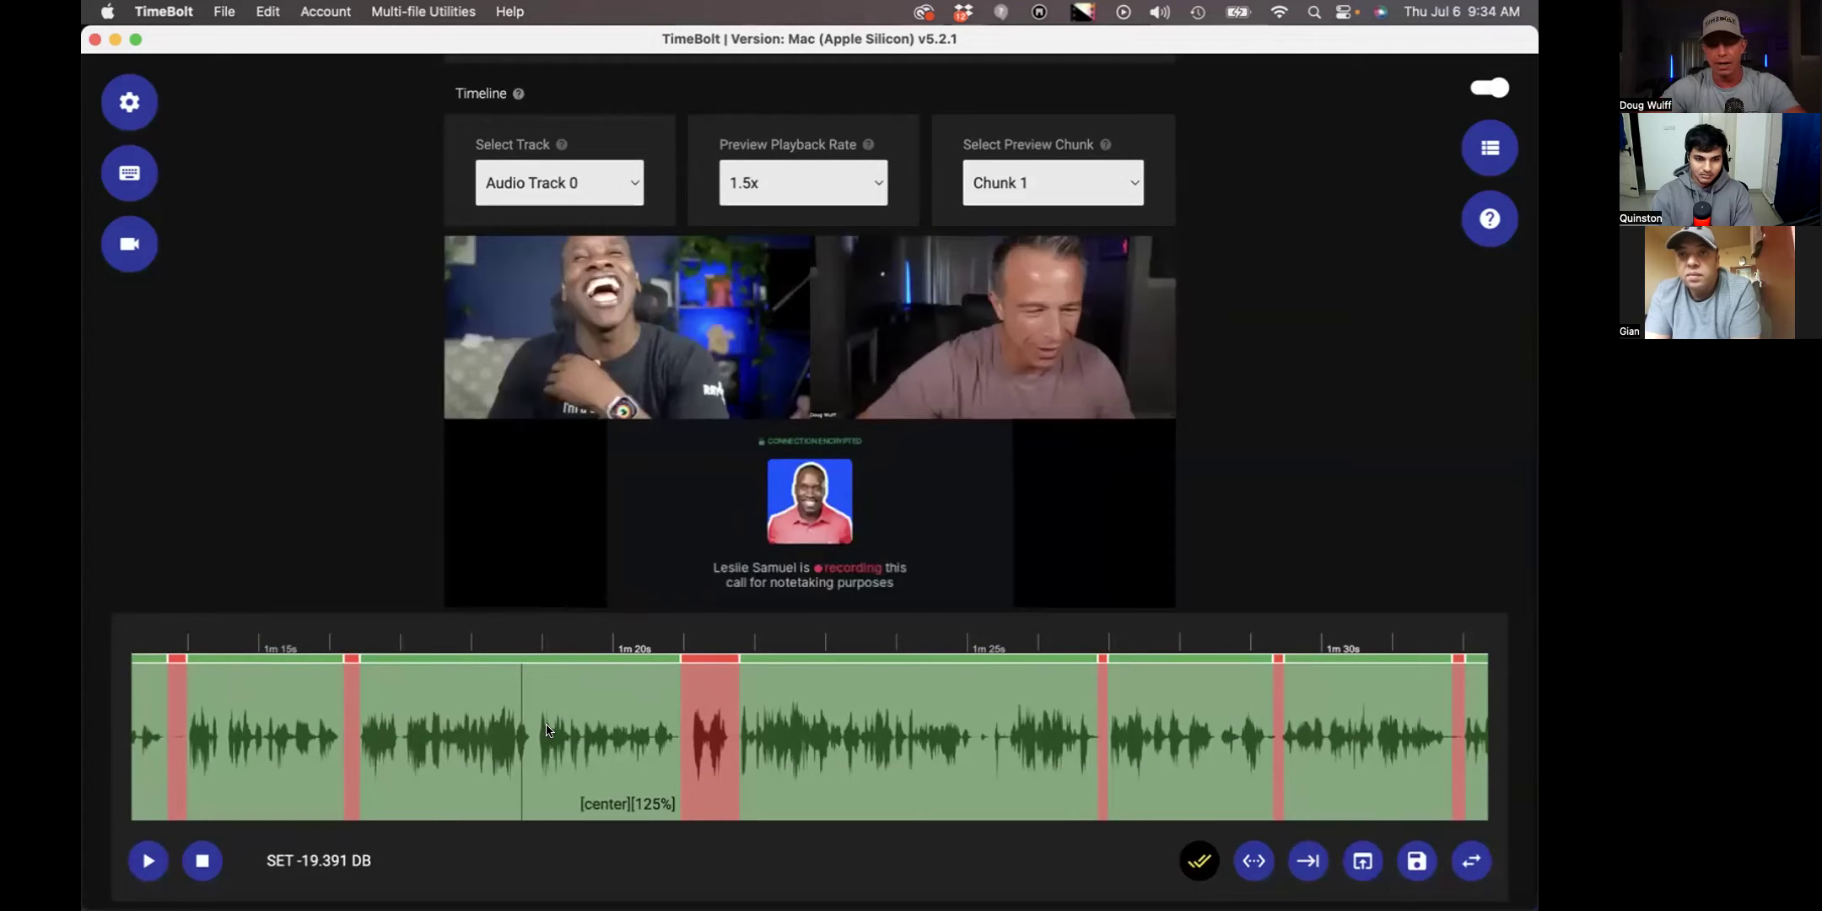
- Try the clip's 125% punch-in with top, top-right and left framing
{"action": "scroll", "coordinate": [547, 731], "scroll_direction": "down", "scroll_amount": 2}
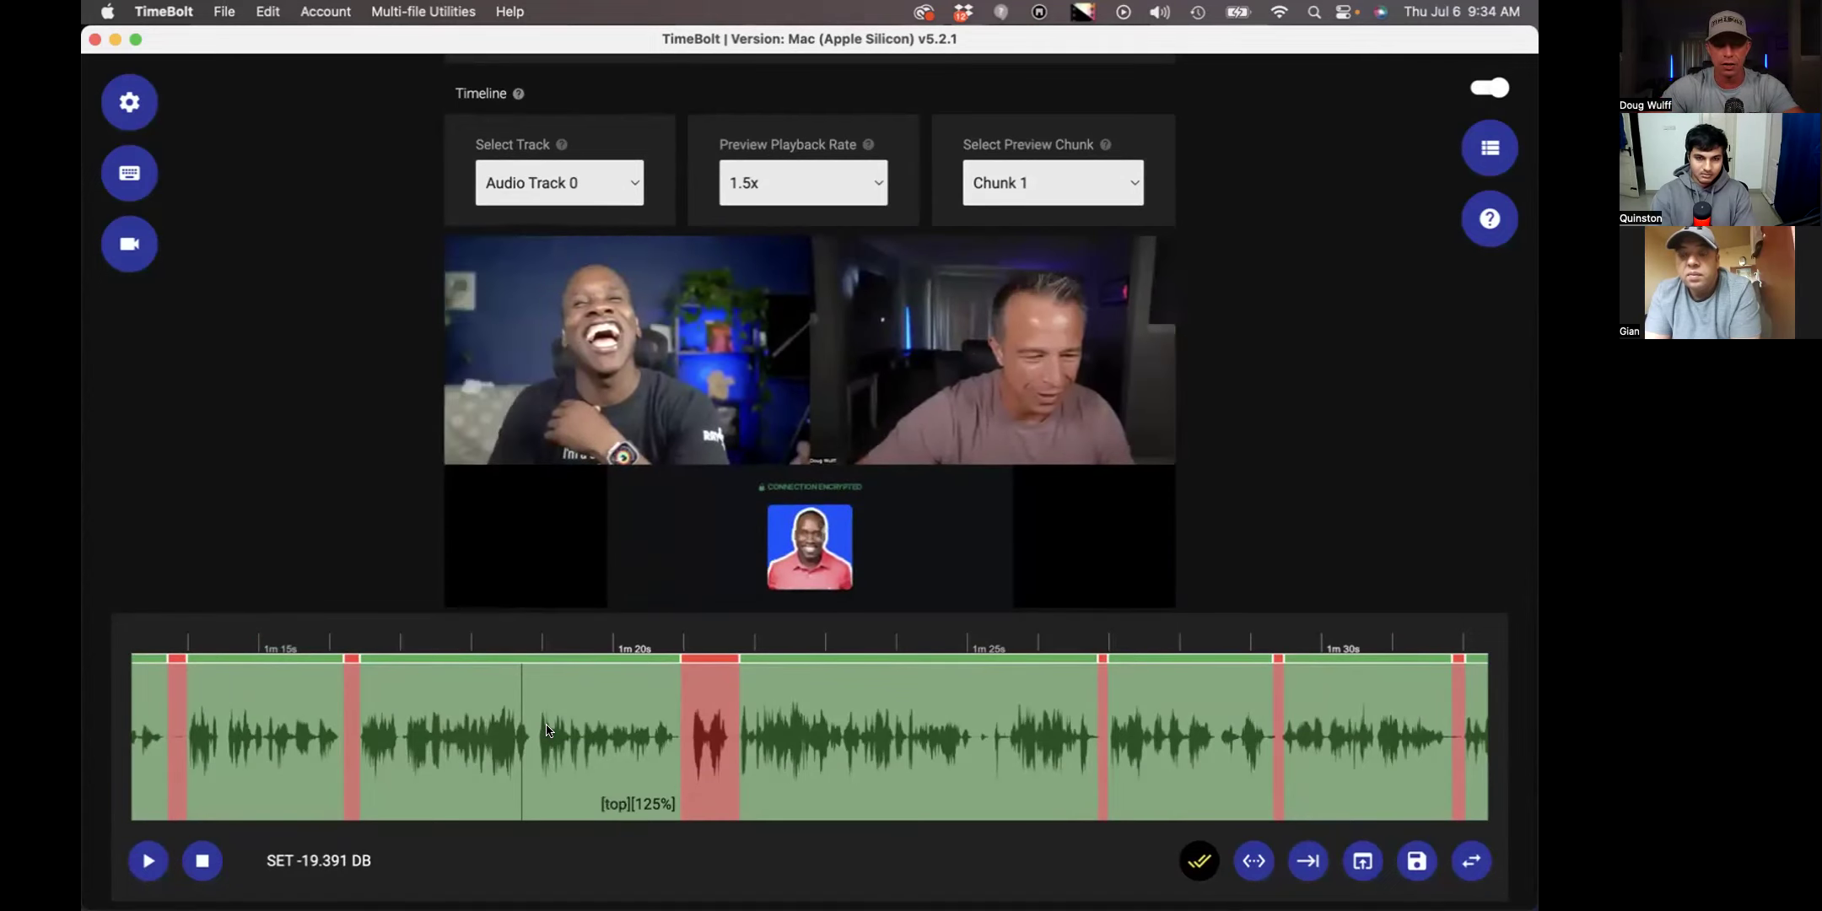
{"action": "scroll", "coordinate": [547, 731], "scroll_direction": "down", "scroll_amount": 3}
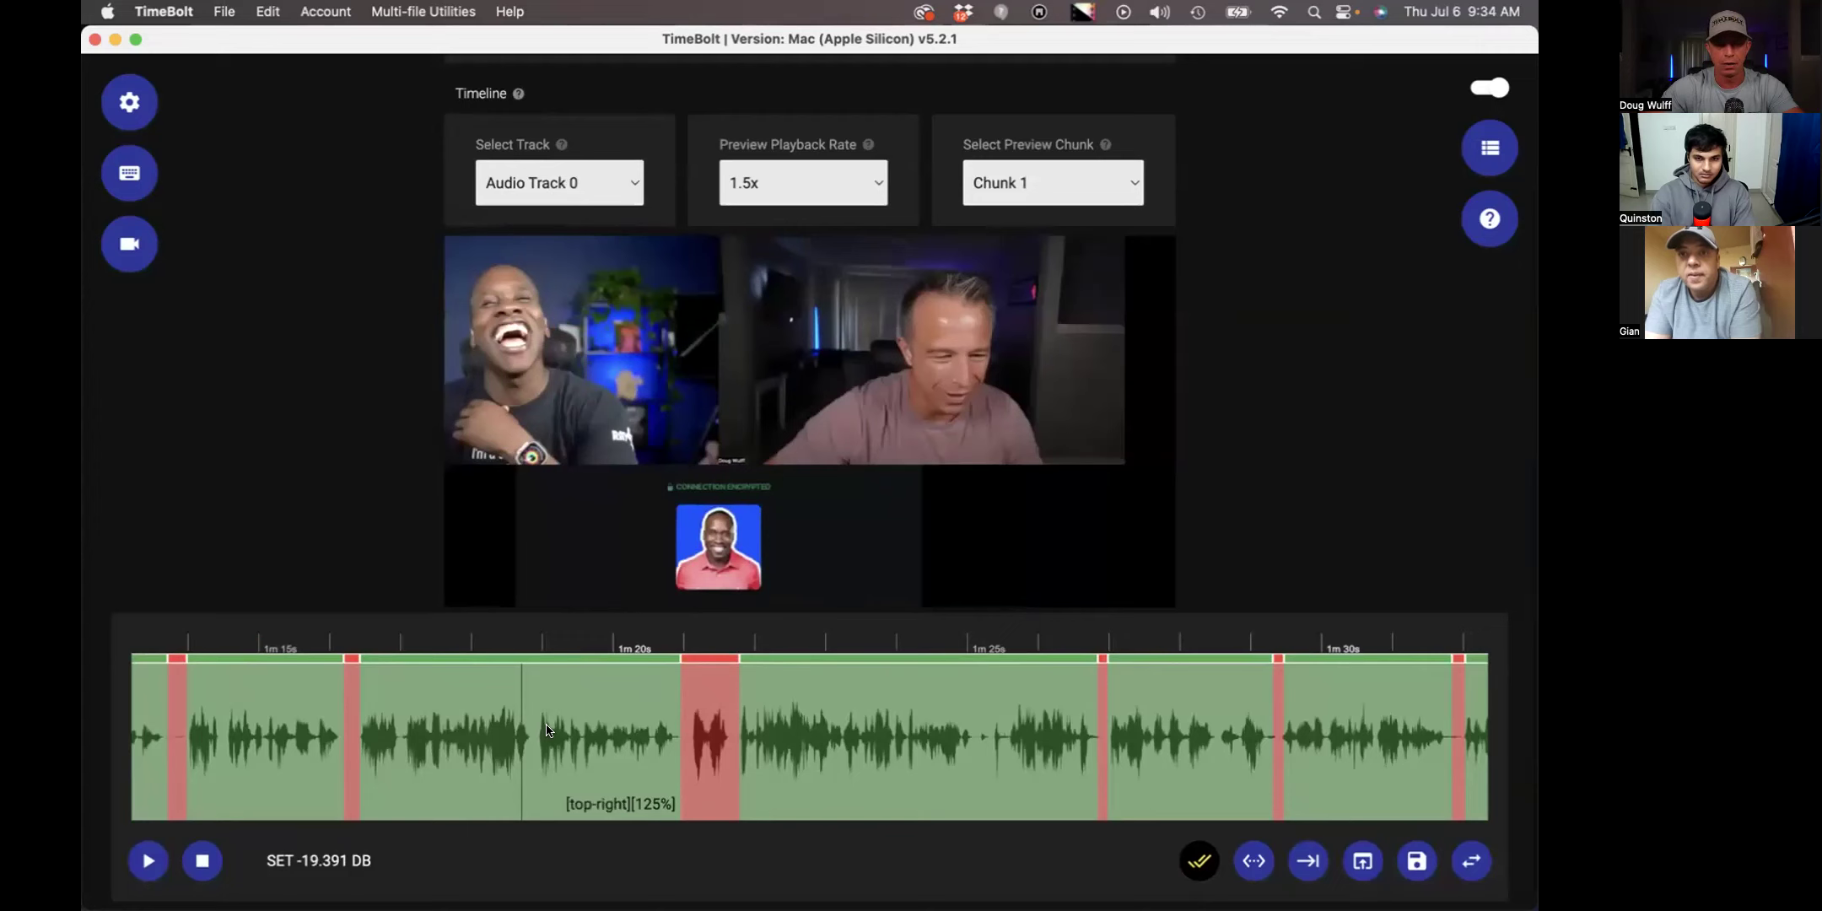
{"action": "scroll", "coordinate": [546, 730], "scroll_direction": "down", "scroll_amount": 1}
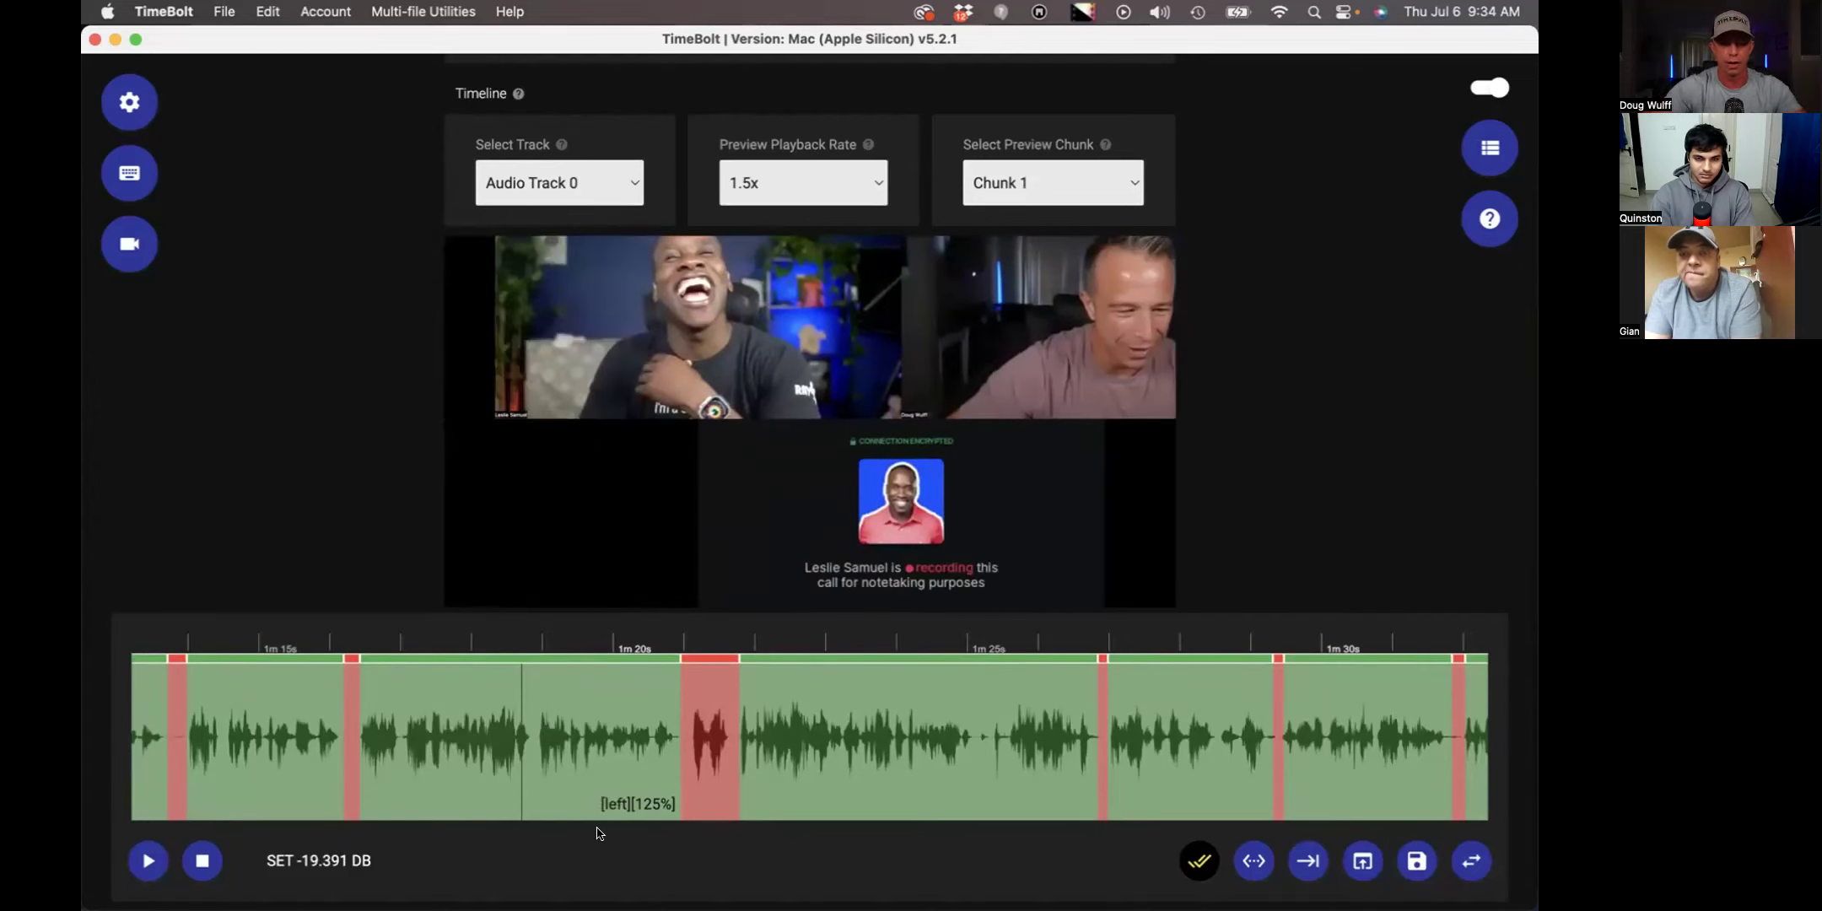
- Try Punch-in 75% with left framing on the clip, and switch its framing to top
{"action": "right_click", "coordinate": [587, 713]}
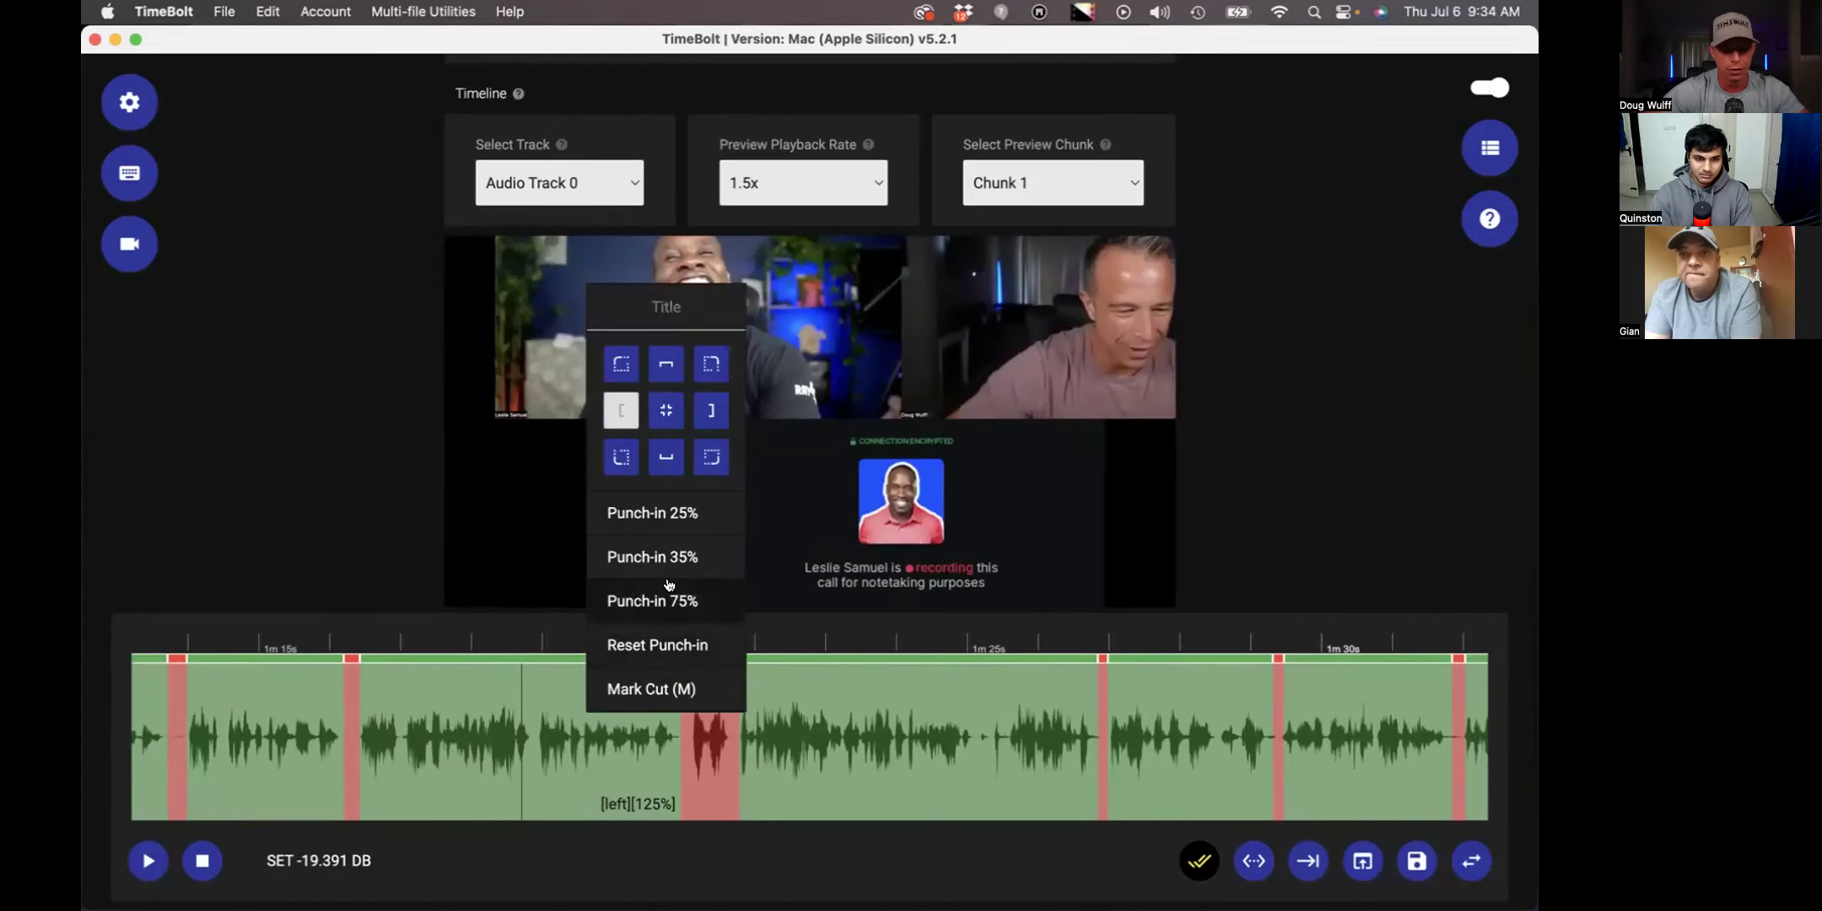
{"action": "left_click", "coordinate": [666, 601]}
{"action": "right_click", "coordinate": [571, 741]}
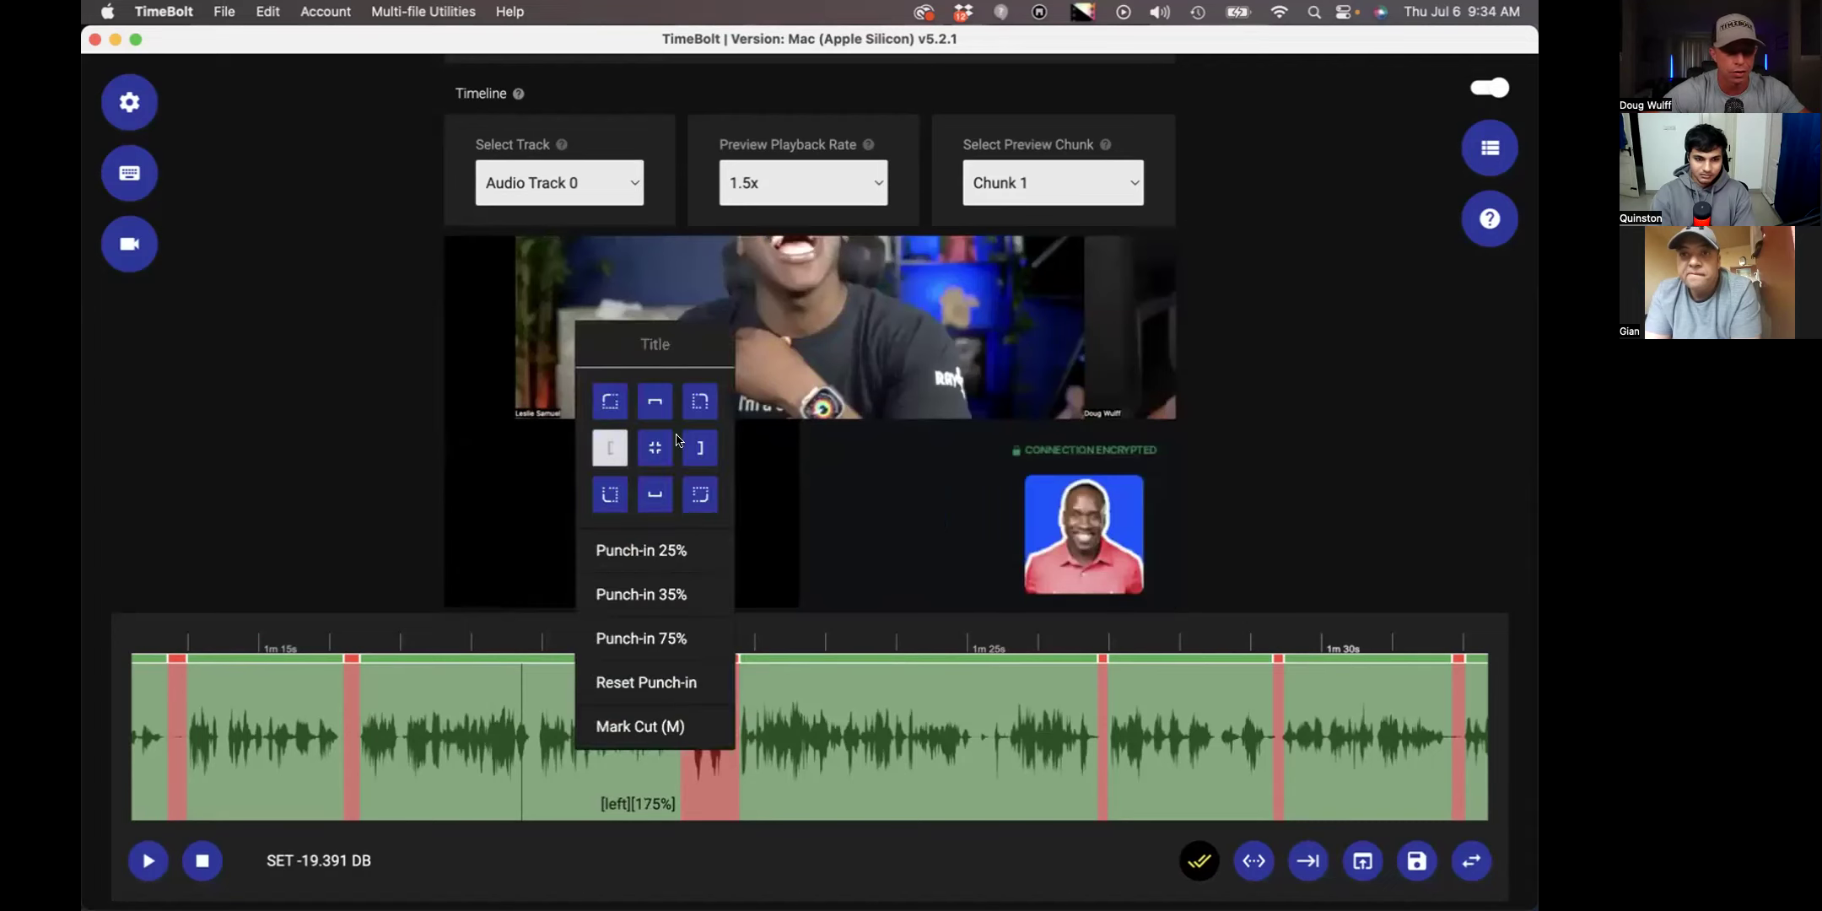
{"action": "left_click", "coordinate": [664, 404]}
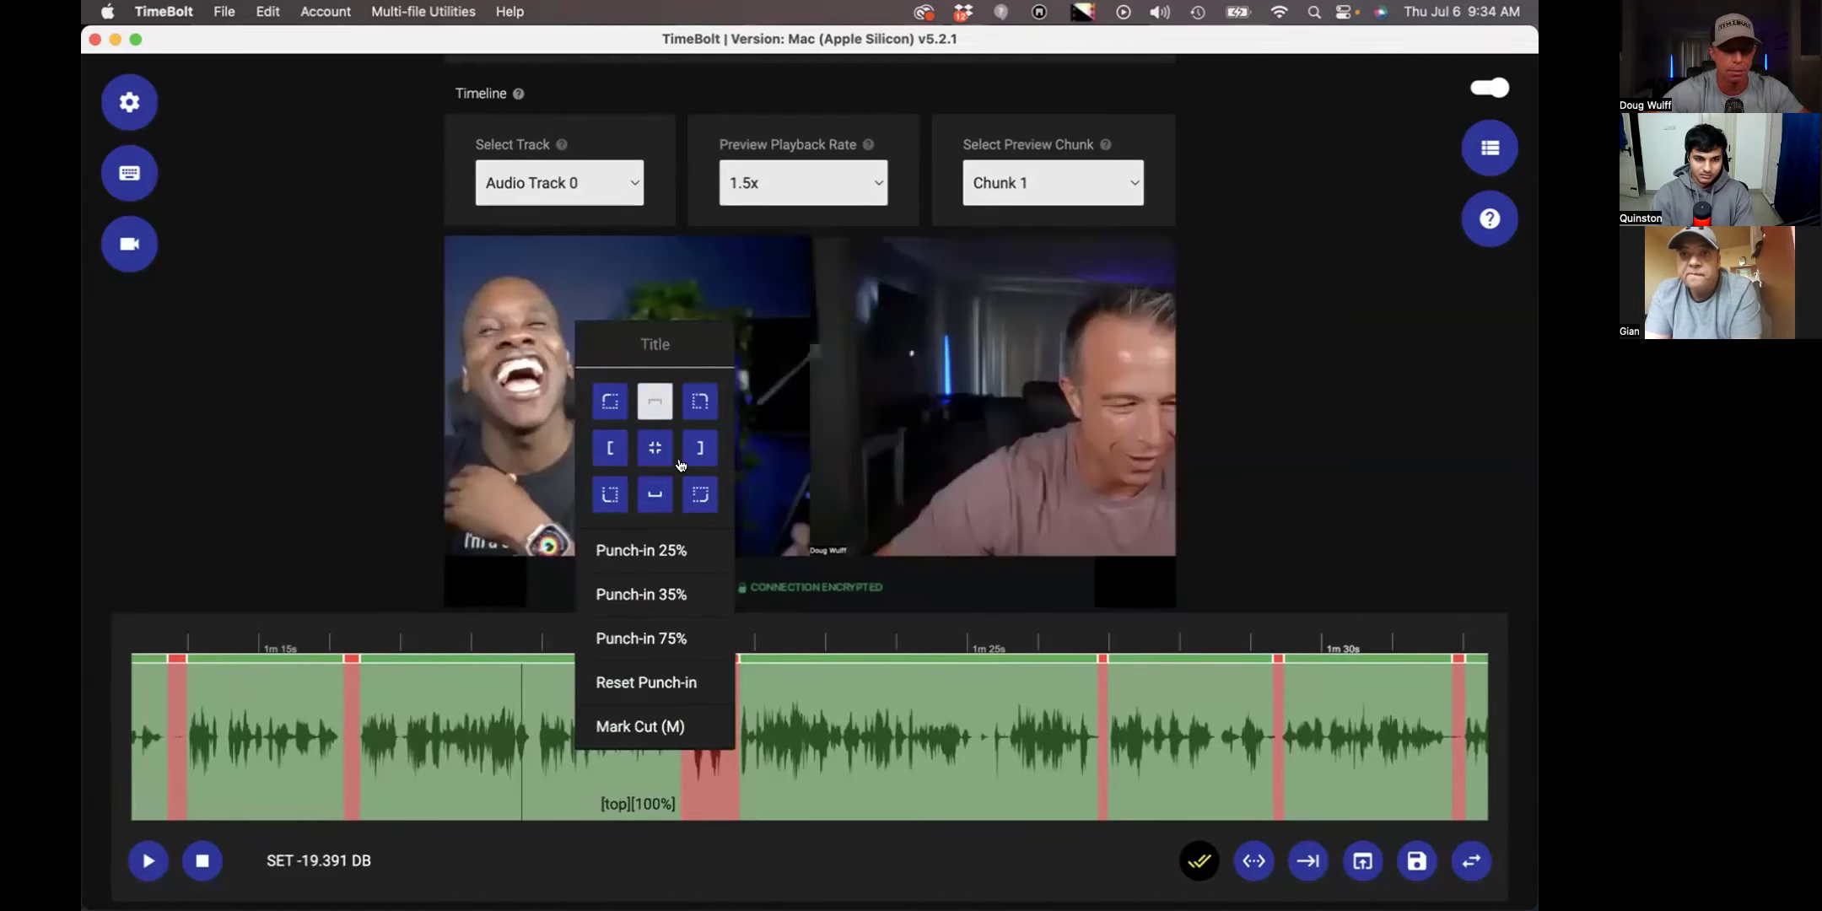
- Set the clip just before 1m 21s to a 125% punch-in with top-left framing
{"action": "left_click", "coordinate": [513, 703]}
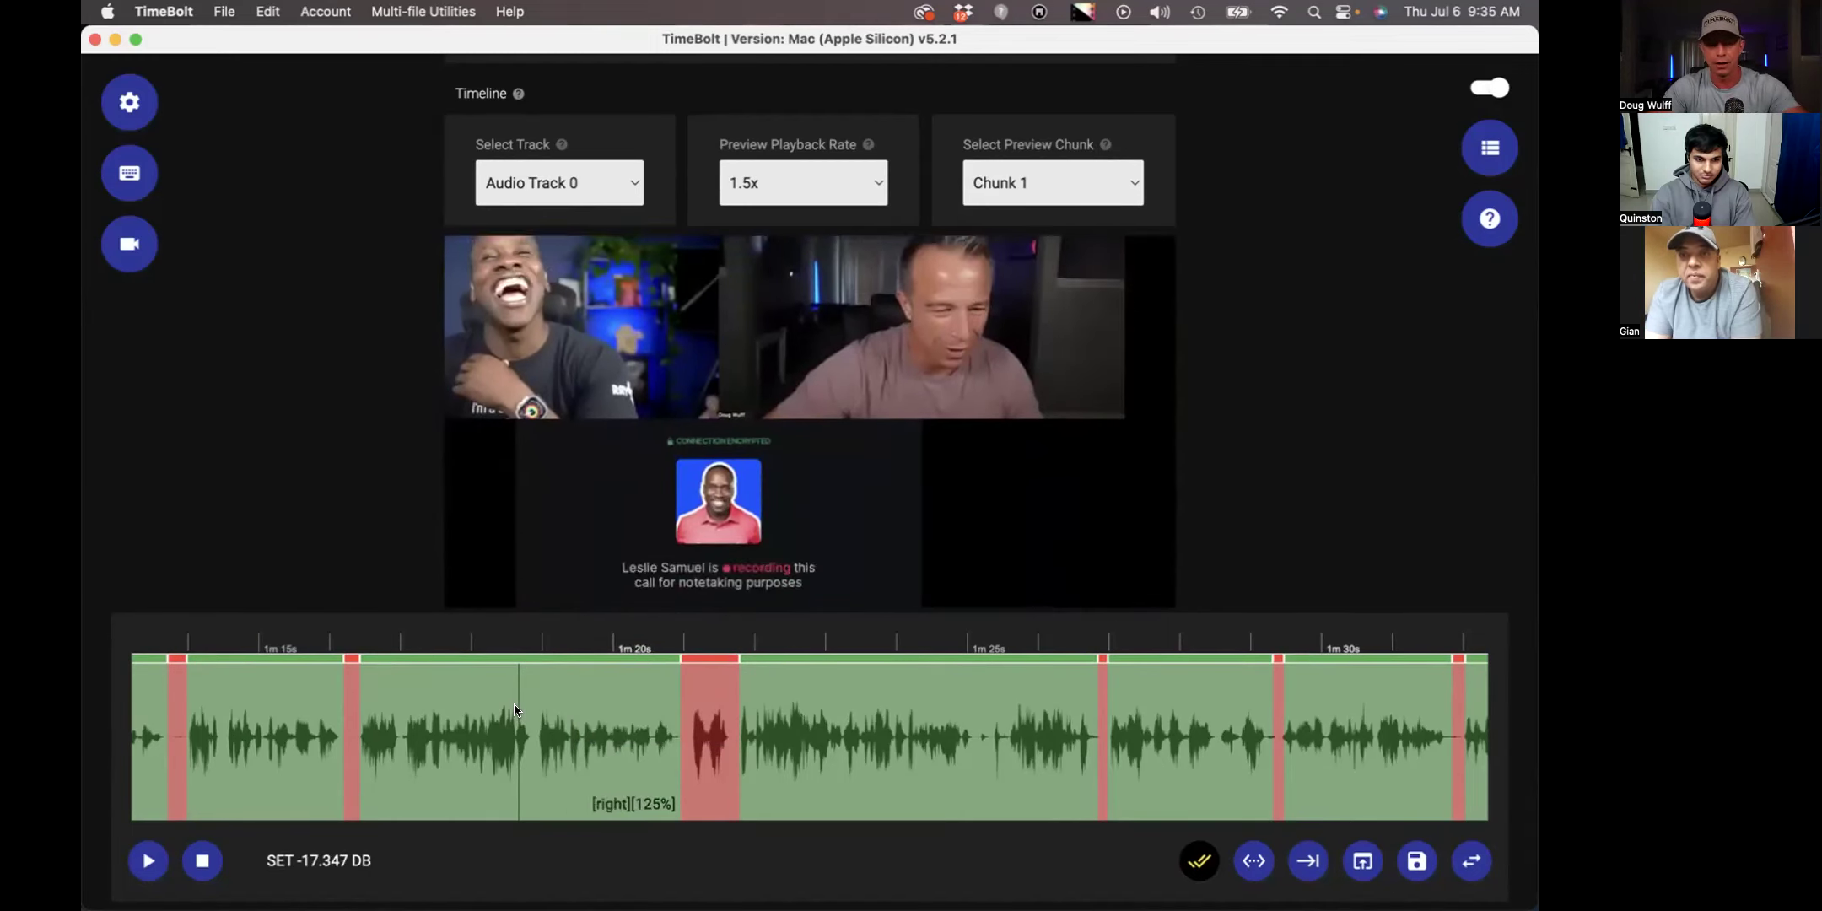
{"action": "key", "text": "Left"}
{"action": "key", "text": "Up"}
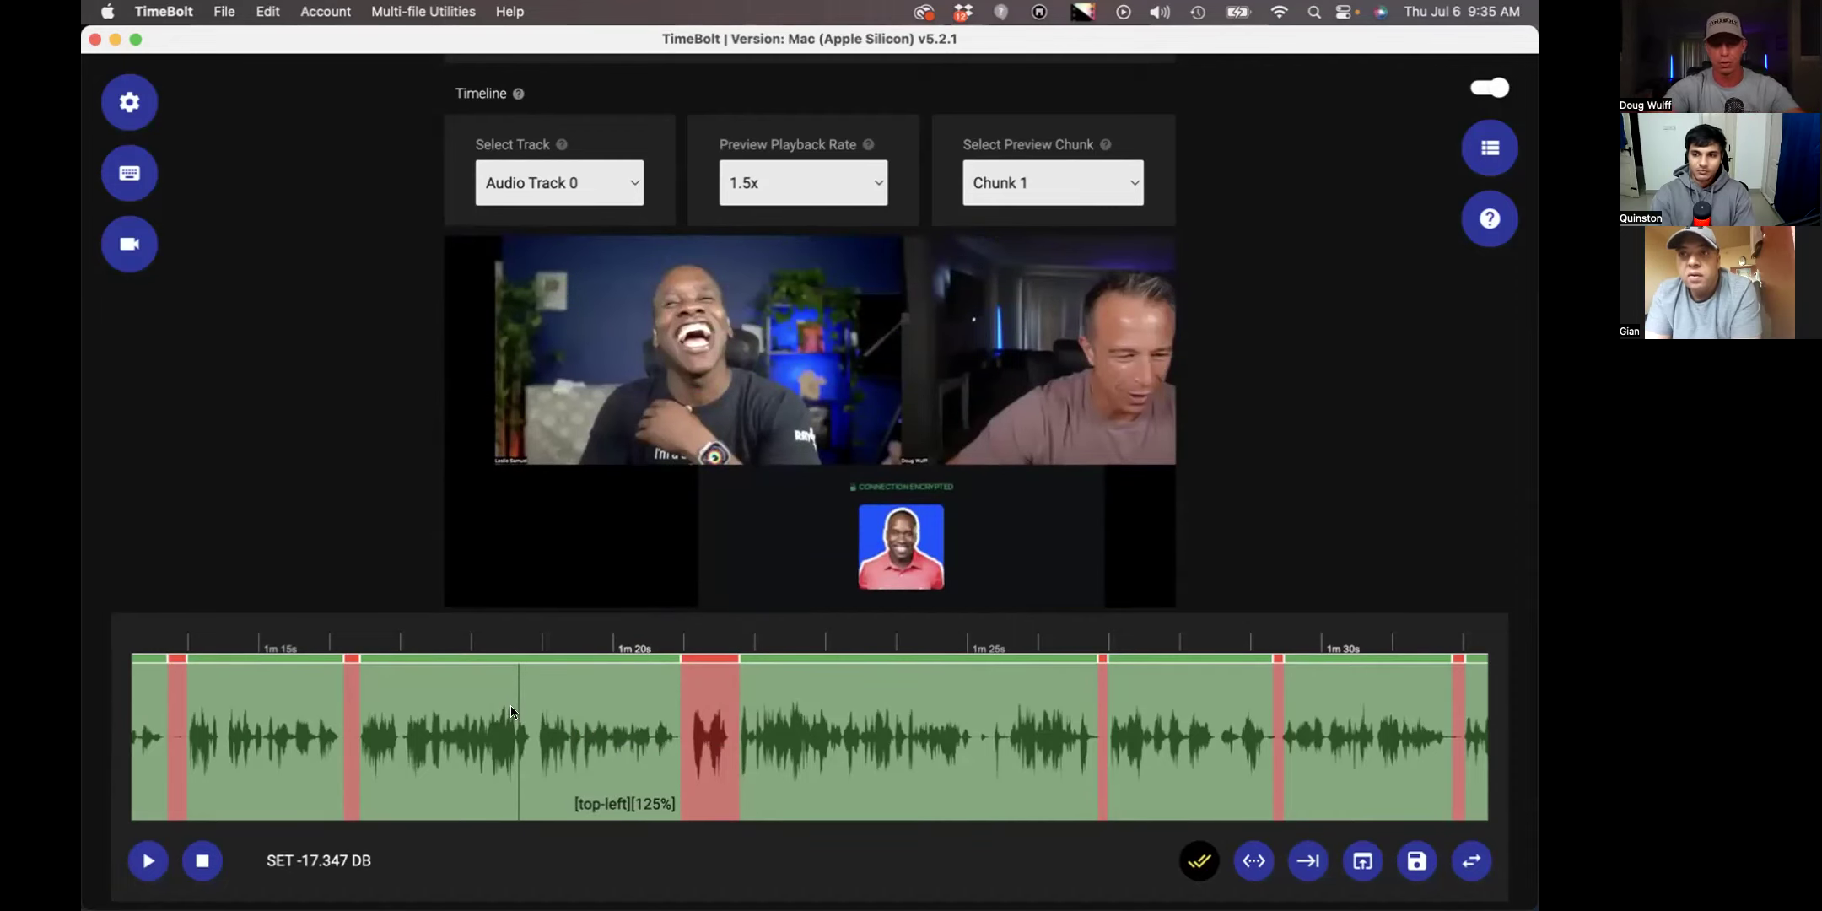
- Compare the preview of the following clip at about 1m 24s with the punched-in clip at about 1m 20s
{"action": "scroll", "coordinate": [635, 764], "scroll_direction": "down", "scroll_amount": 2}
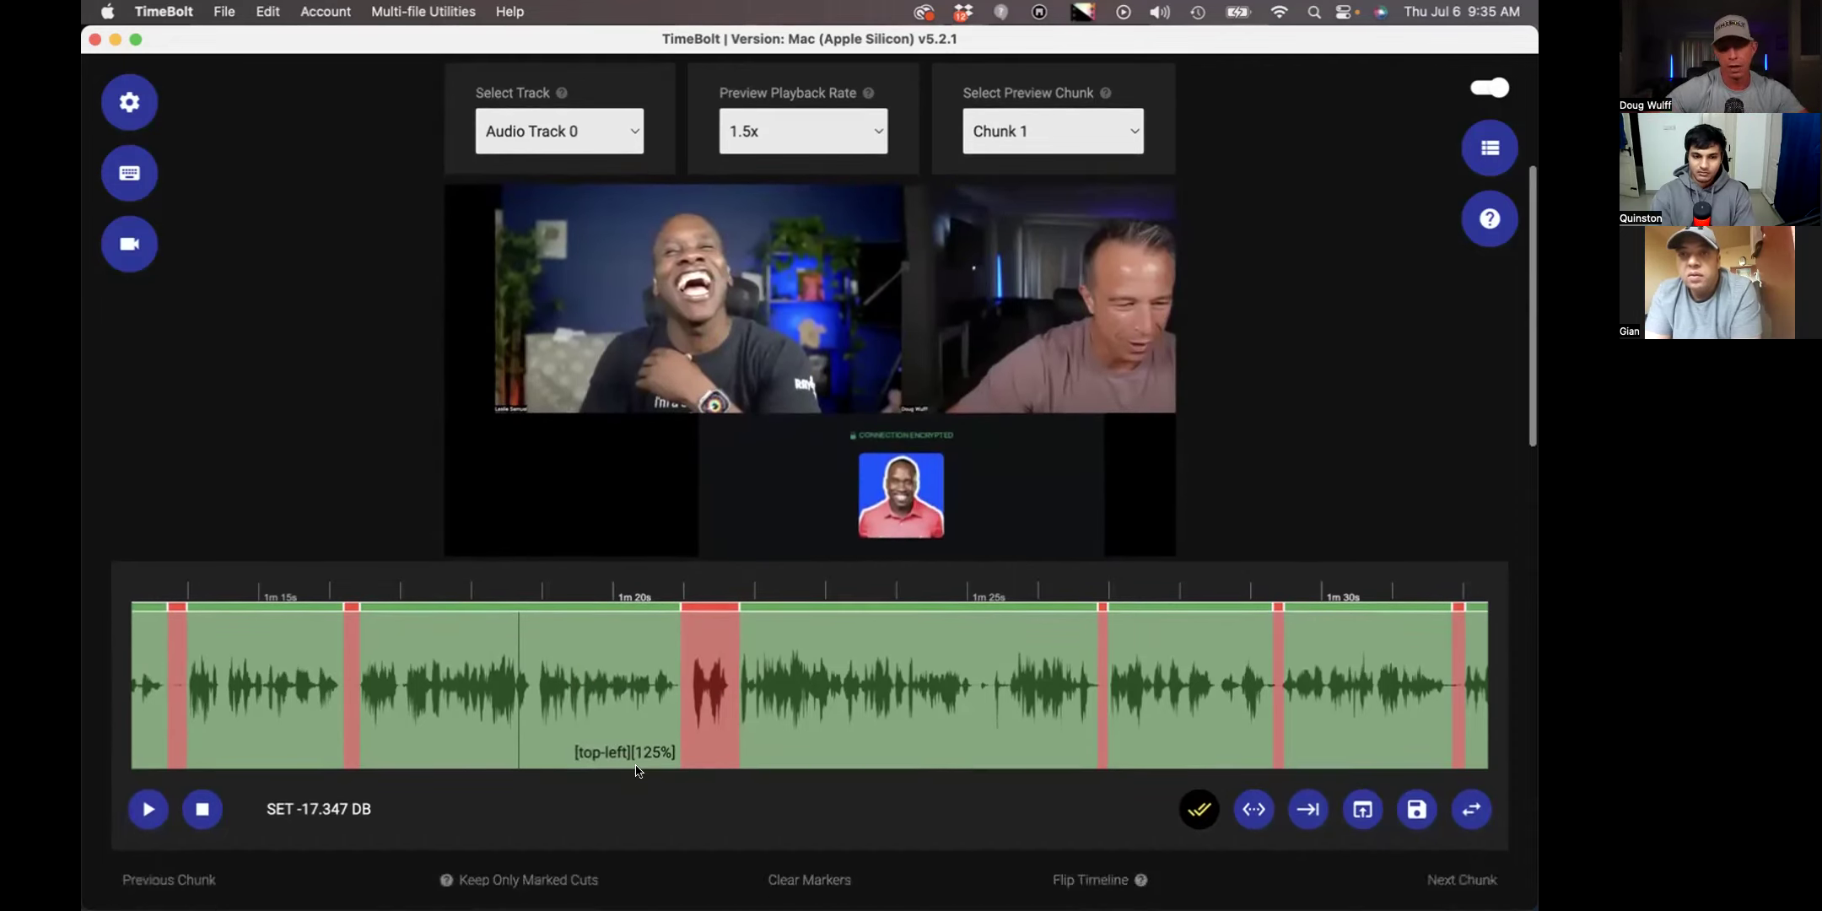
{"action": "scroll", "coordinate": [645, 716], "scroll_direction": "down", "scroll_amount": 5}
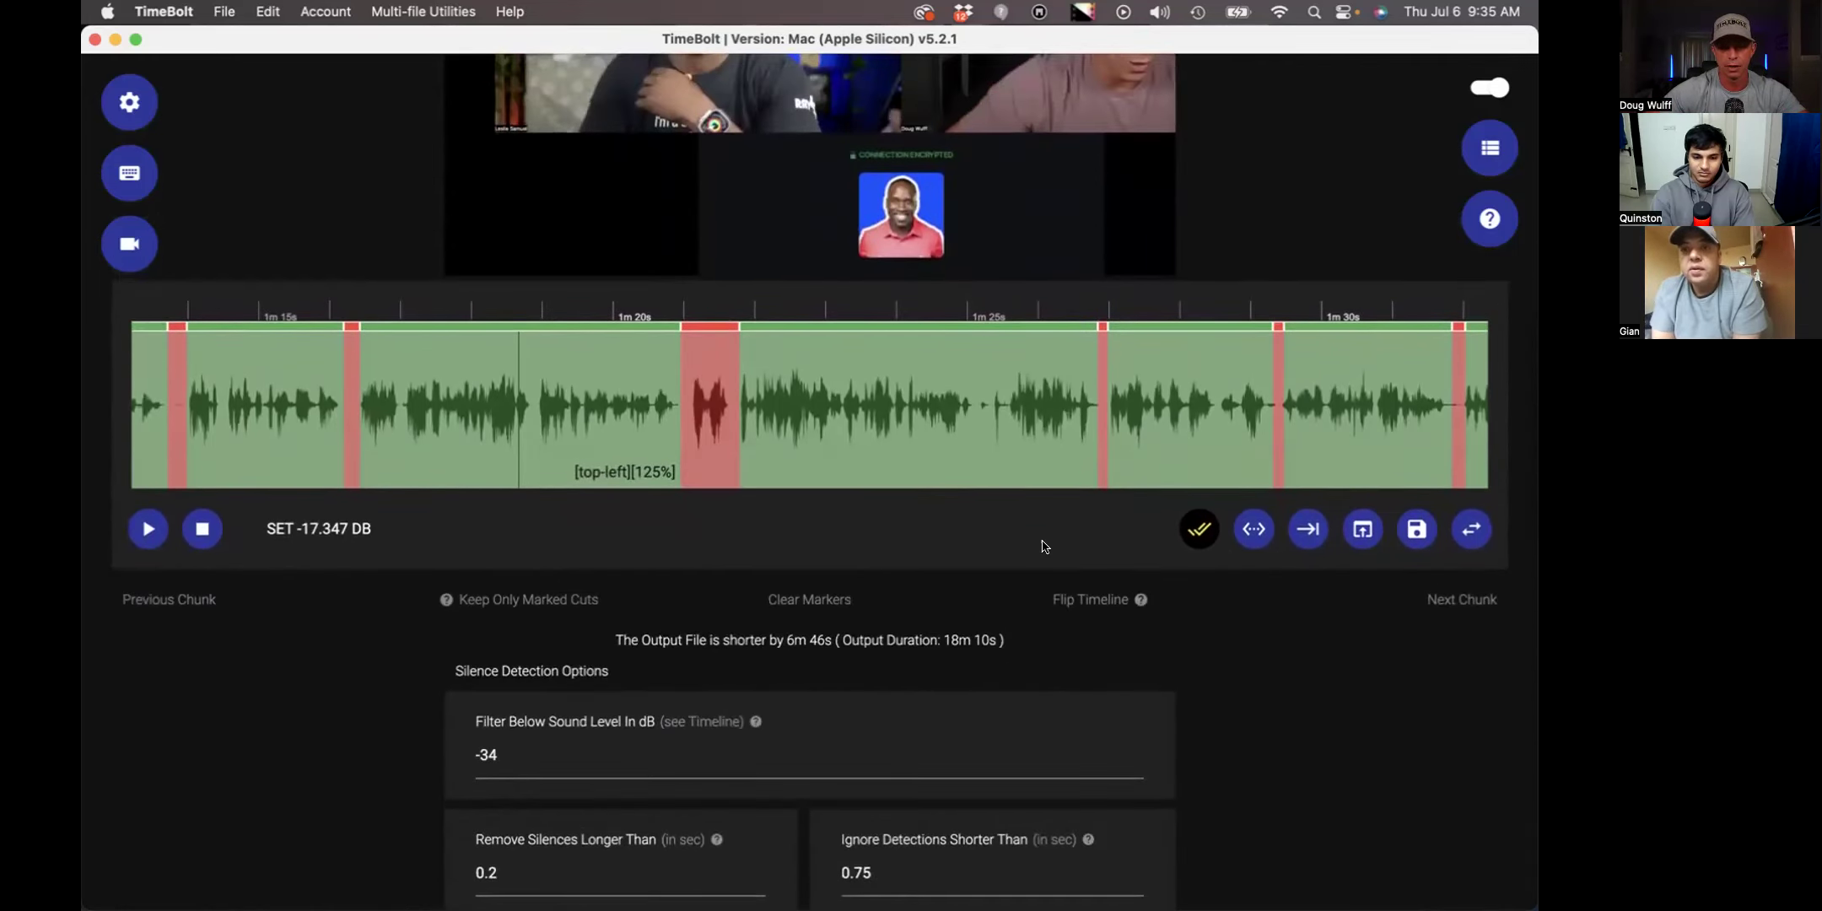
{"action": "scroll", "coordinate": [582, 396], "scroll_direction": "up", "scroll_amount": 1}
{"action": "scroll", "coordinate": [596, 397], "scroll_direction": "up", "scroll_amount": 4}
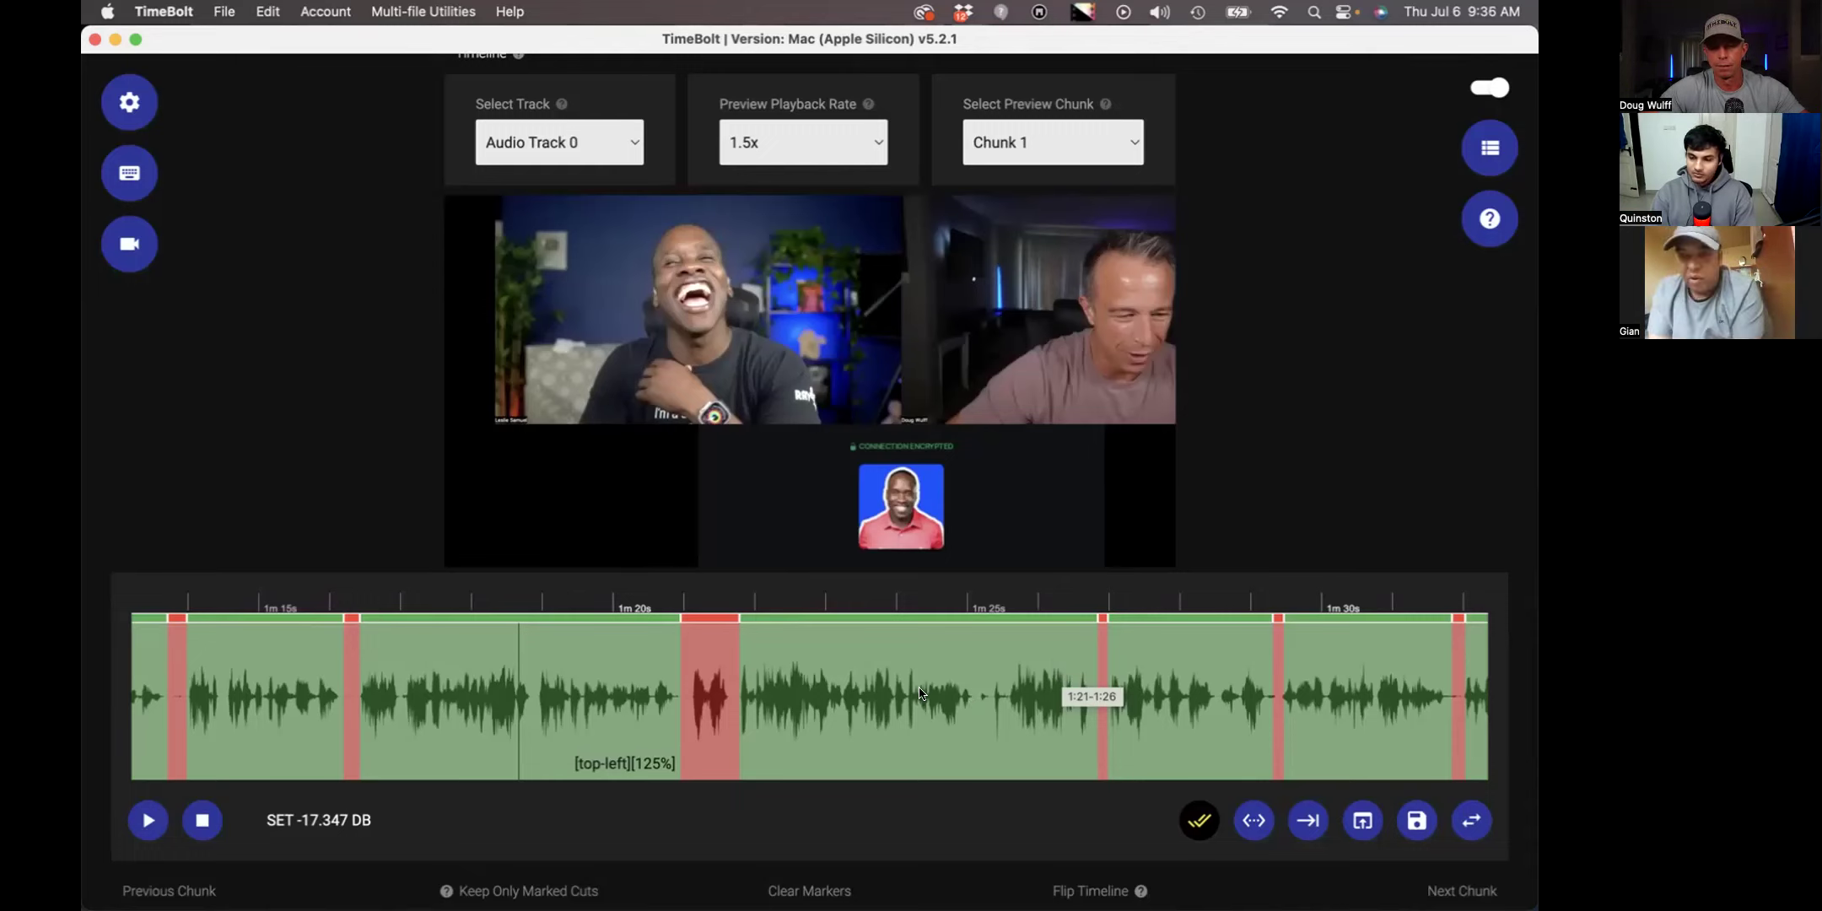
{"action": "left_click", "coordinate": [922, 692]}
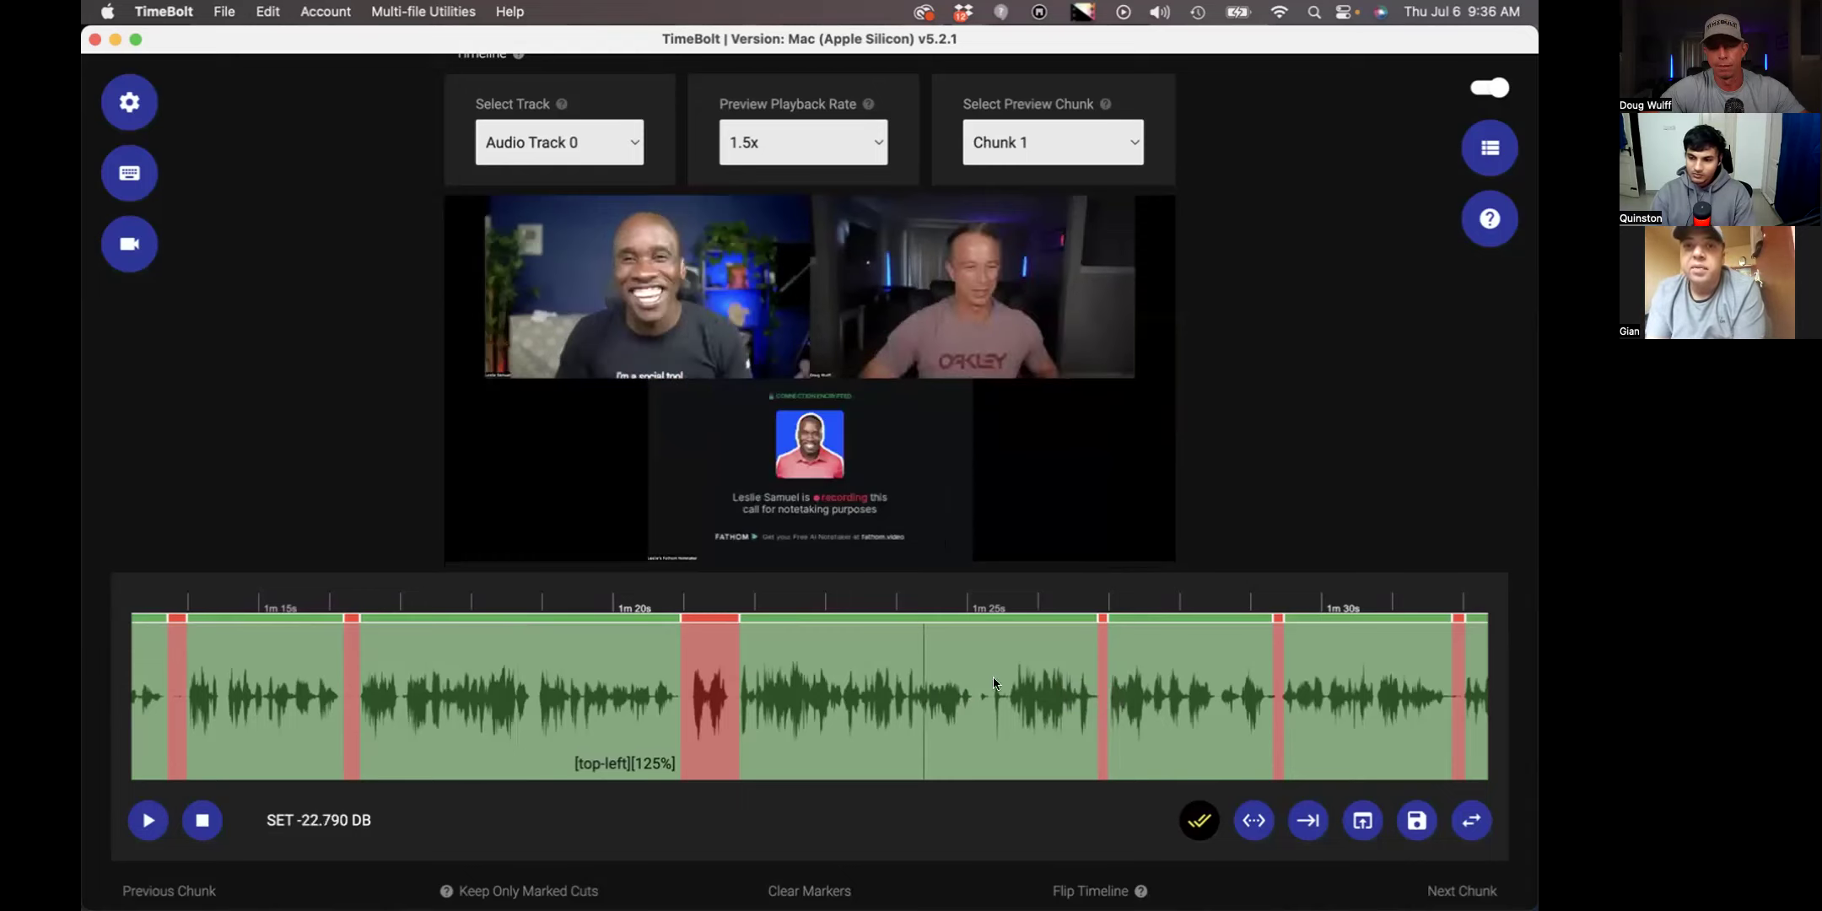
{"action": "left_click", "coordinate": [607, 692]}
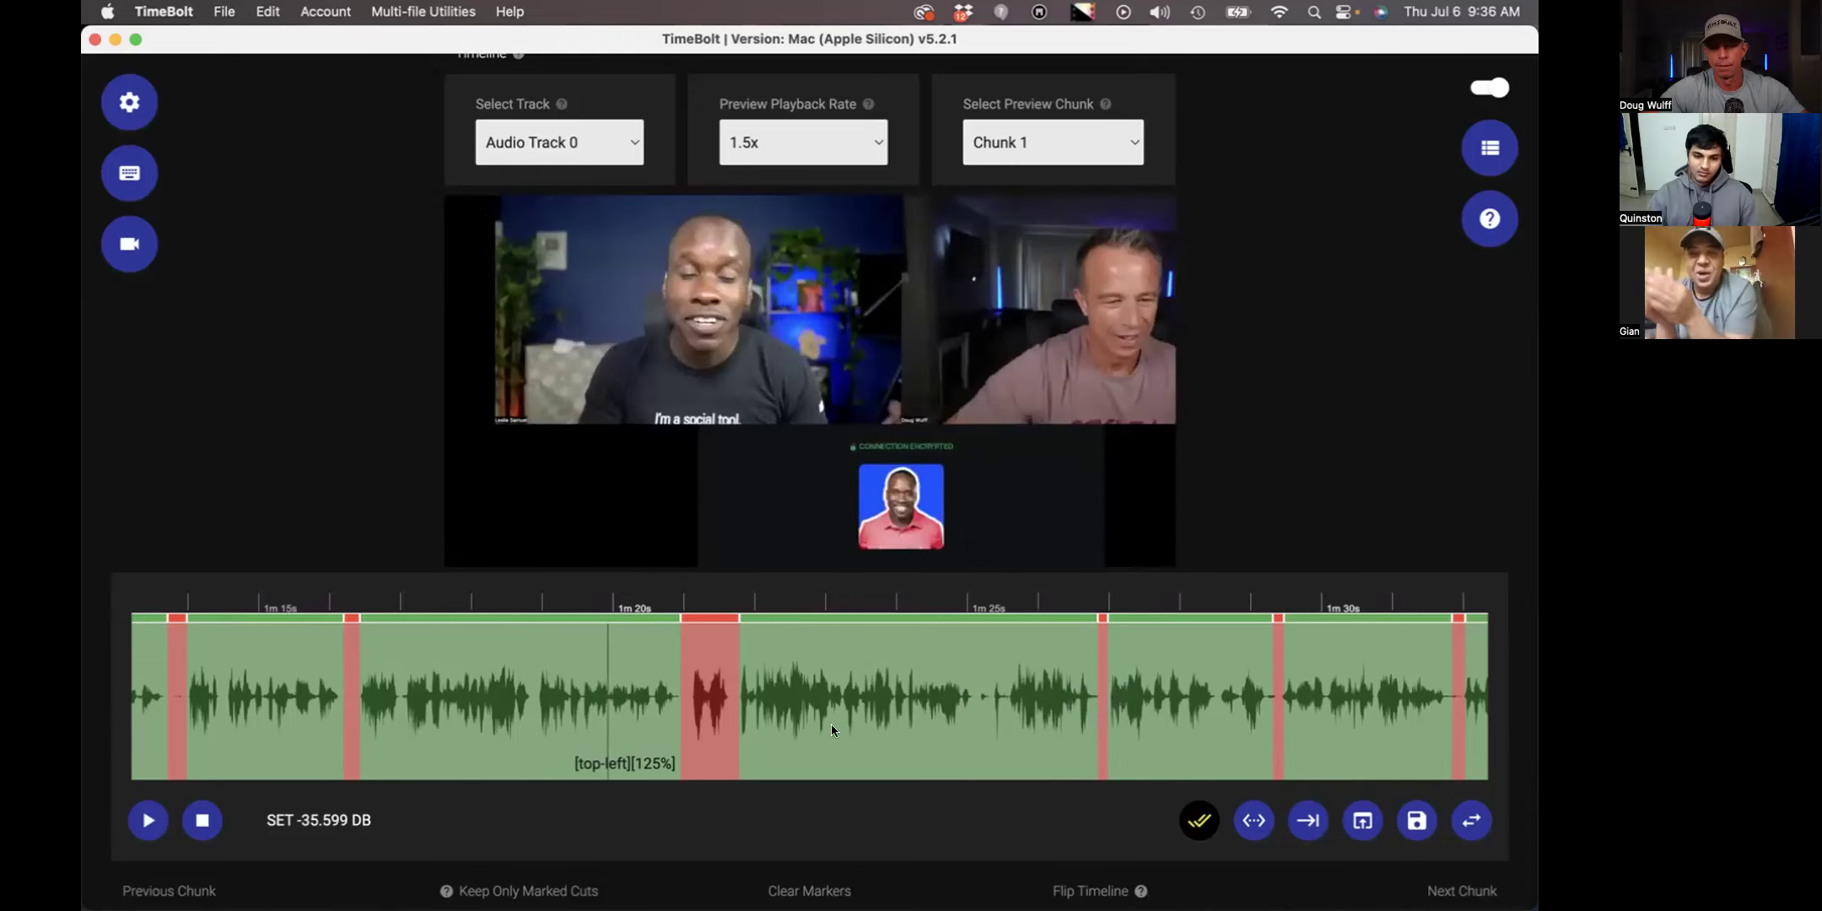
- Export the edited video as XML from the additional export options of the Windows version
{"action": "scroll", "coordinate": [1131, 708], "scroll_direction": "down", "scroll_amount": 1}
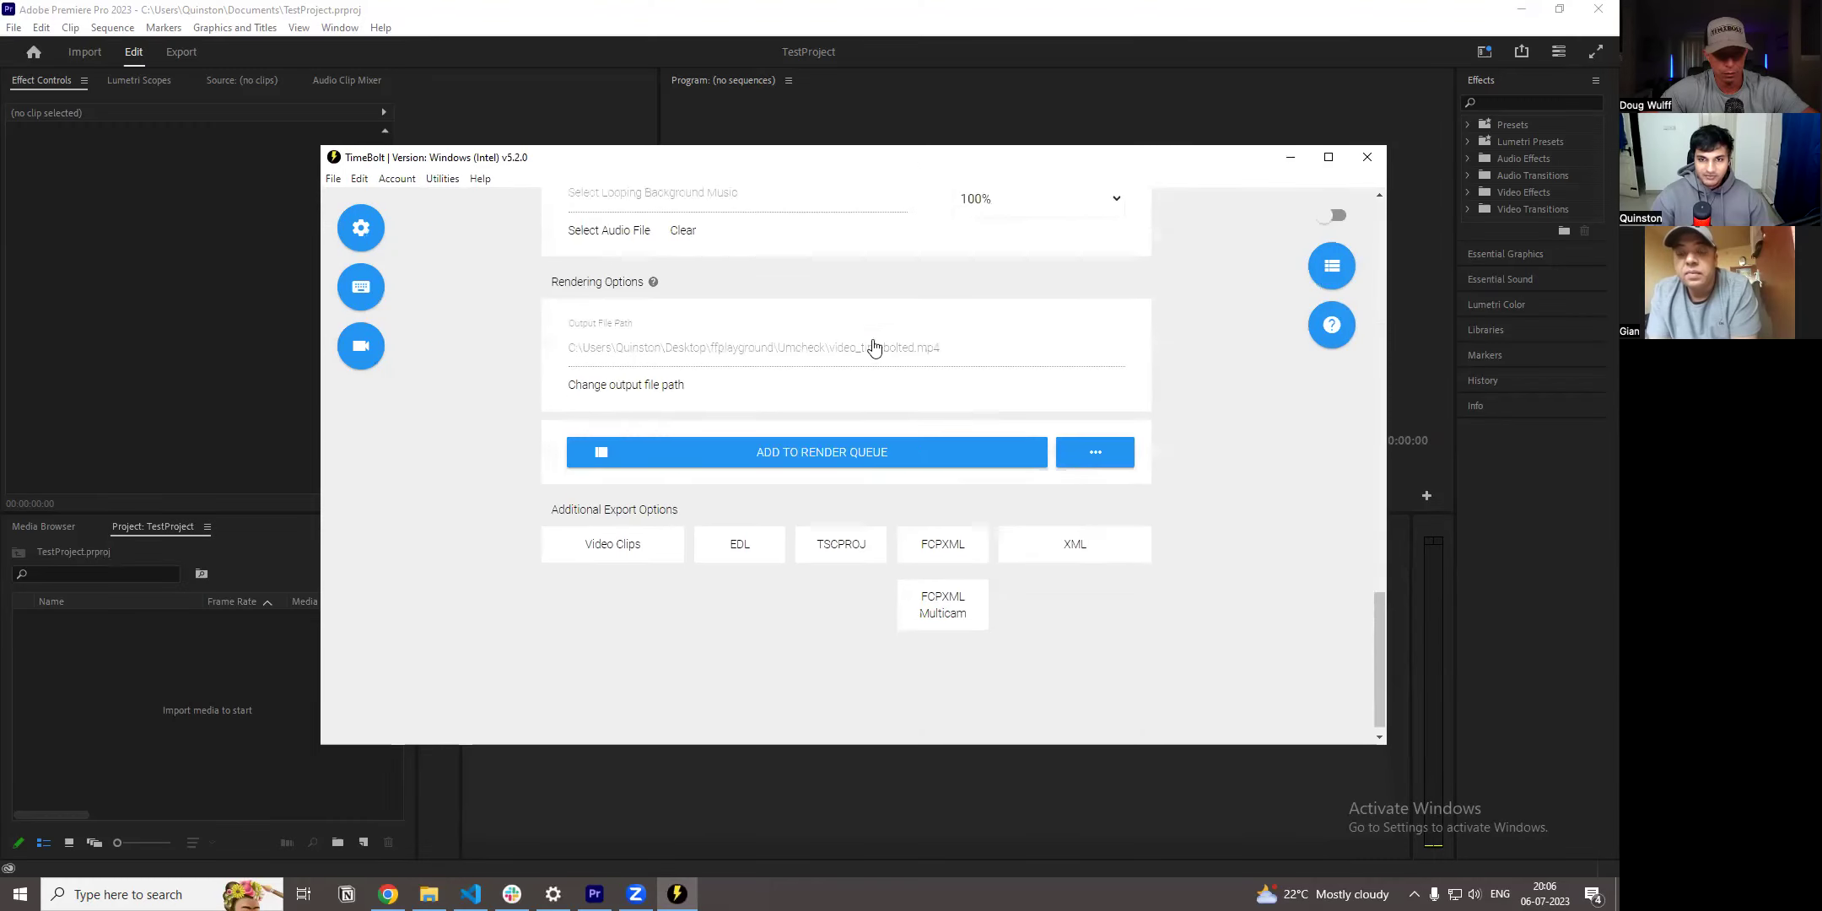
{"action": "scroll", "coordinate": [874, 347], "scroll_direction": "up", "scroll_amount": 15}
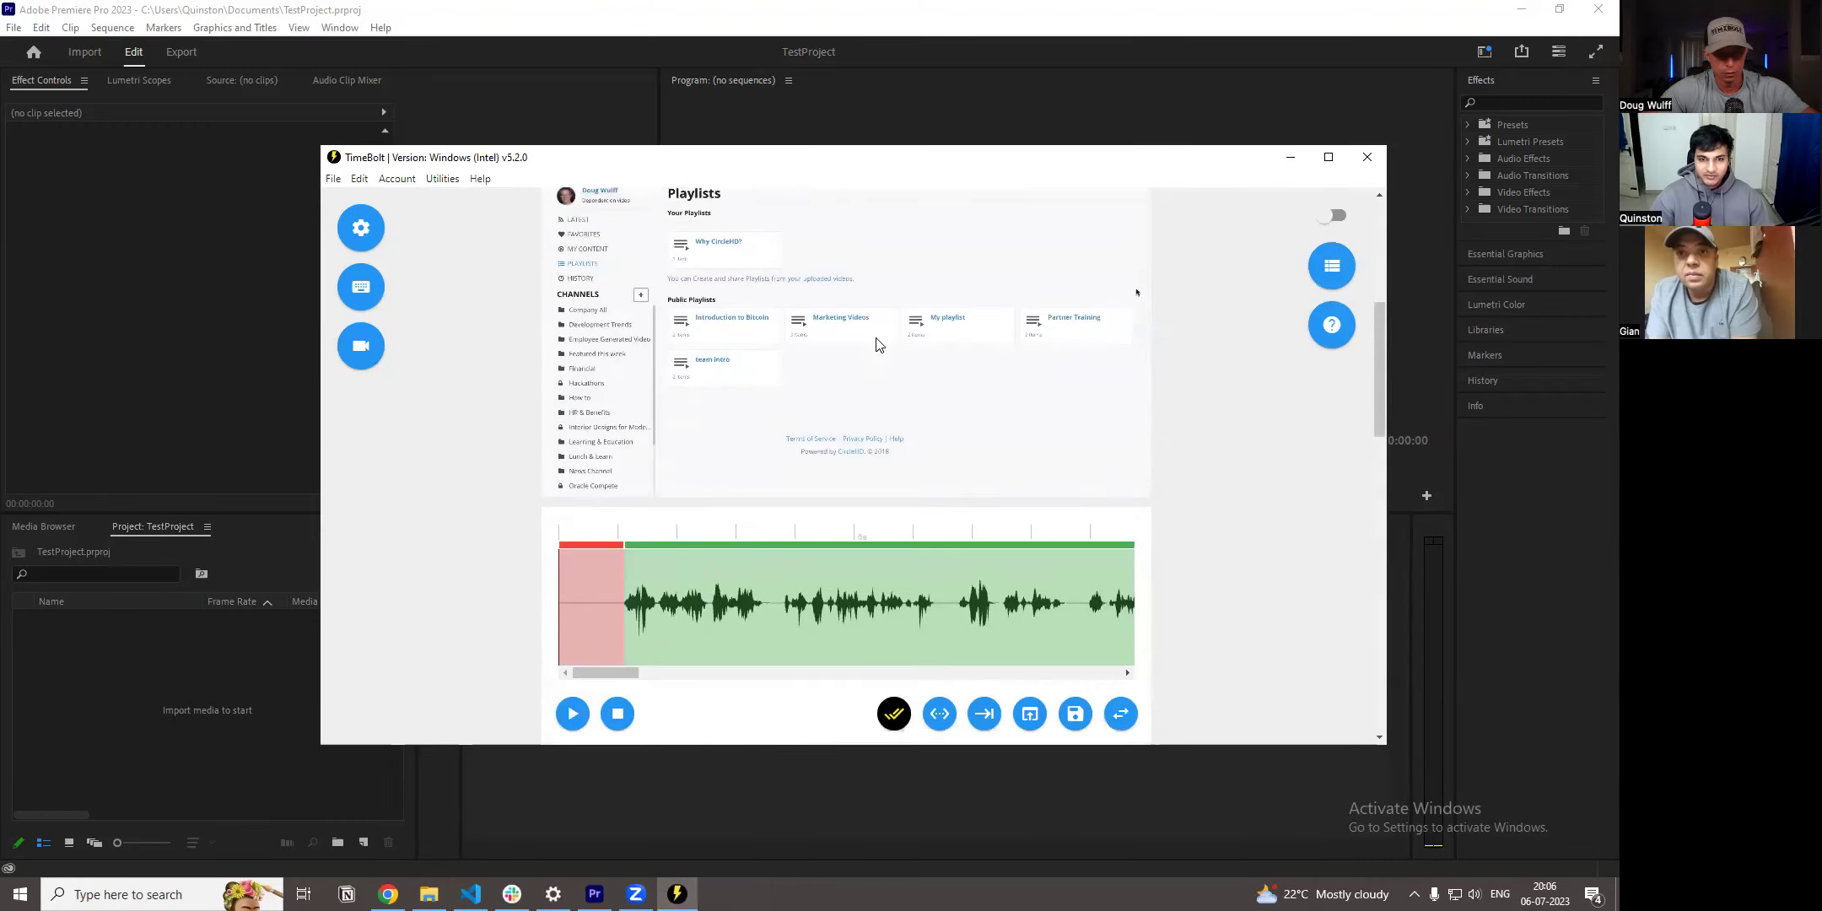
{"action": "scroll", "coordinate": [874, 347], "scroll_direction": "down", "scroll_amount": 8}
{"action": "scroll", "coordinate": [1166, 380], "scroll_direction": "down", "scroll_amount": 6}
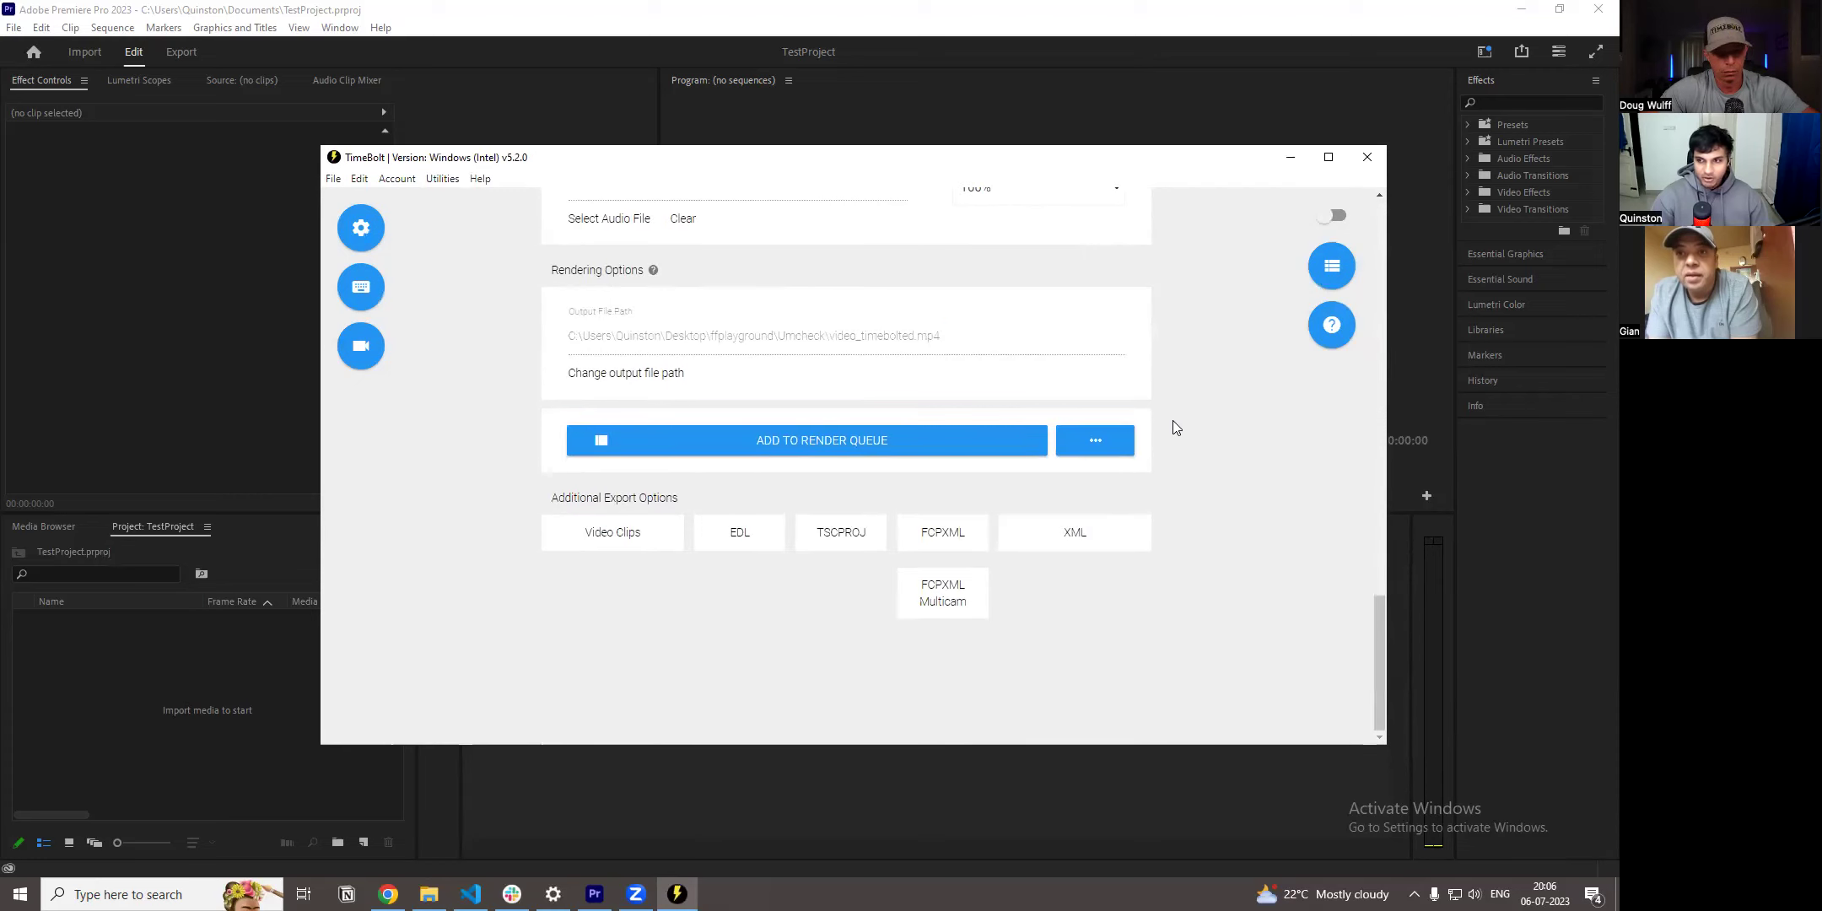
{"action": "left_click", "coordinate": [1069, 540]}
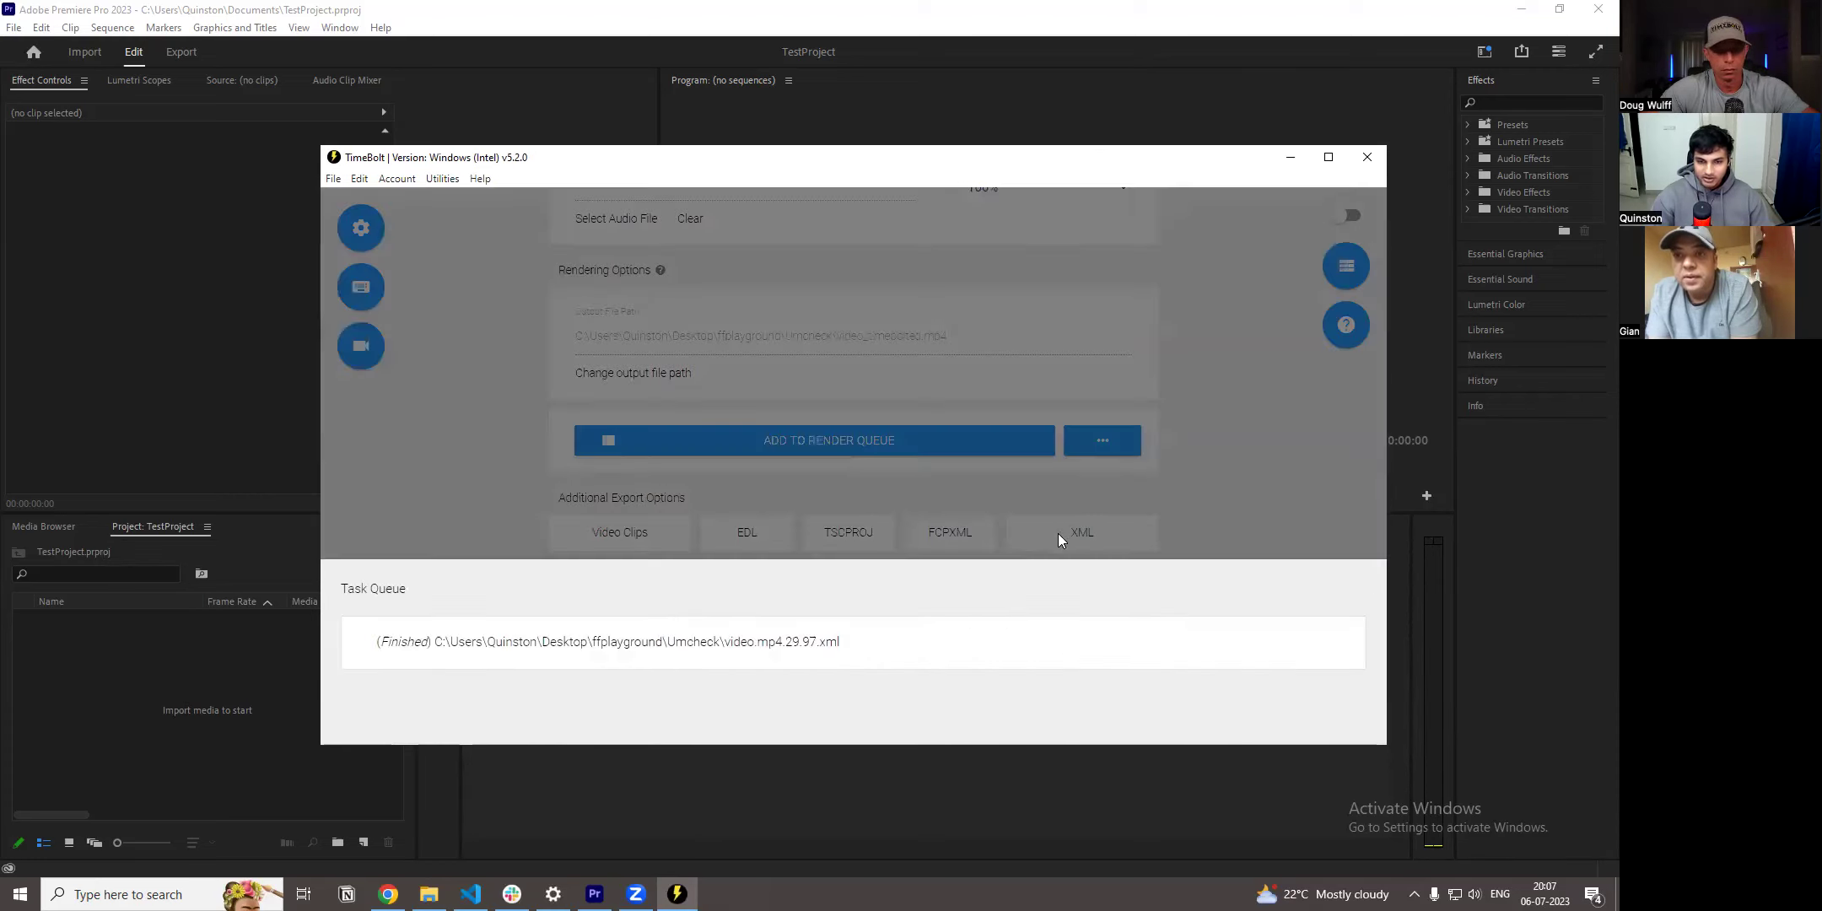
- Locate the exported video.mp4.29.97.xml on disk and import it into the TestProject project in Premiere Pro
{"action": "left_click", "coordinate": [712, 643]}
{"action": "left_click_drag", "start_coordinate": [279, 158], "coordinate": [581, 179]}
{"action": "left_click_drag", "start_coordinate": [584, 586], "coordinate": [199, 702]}
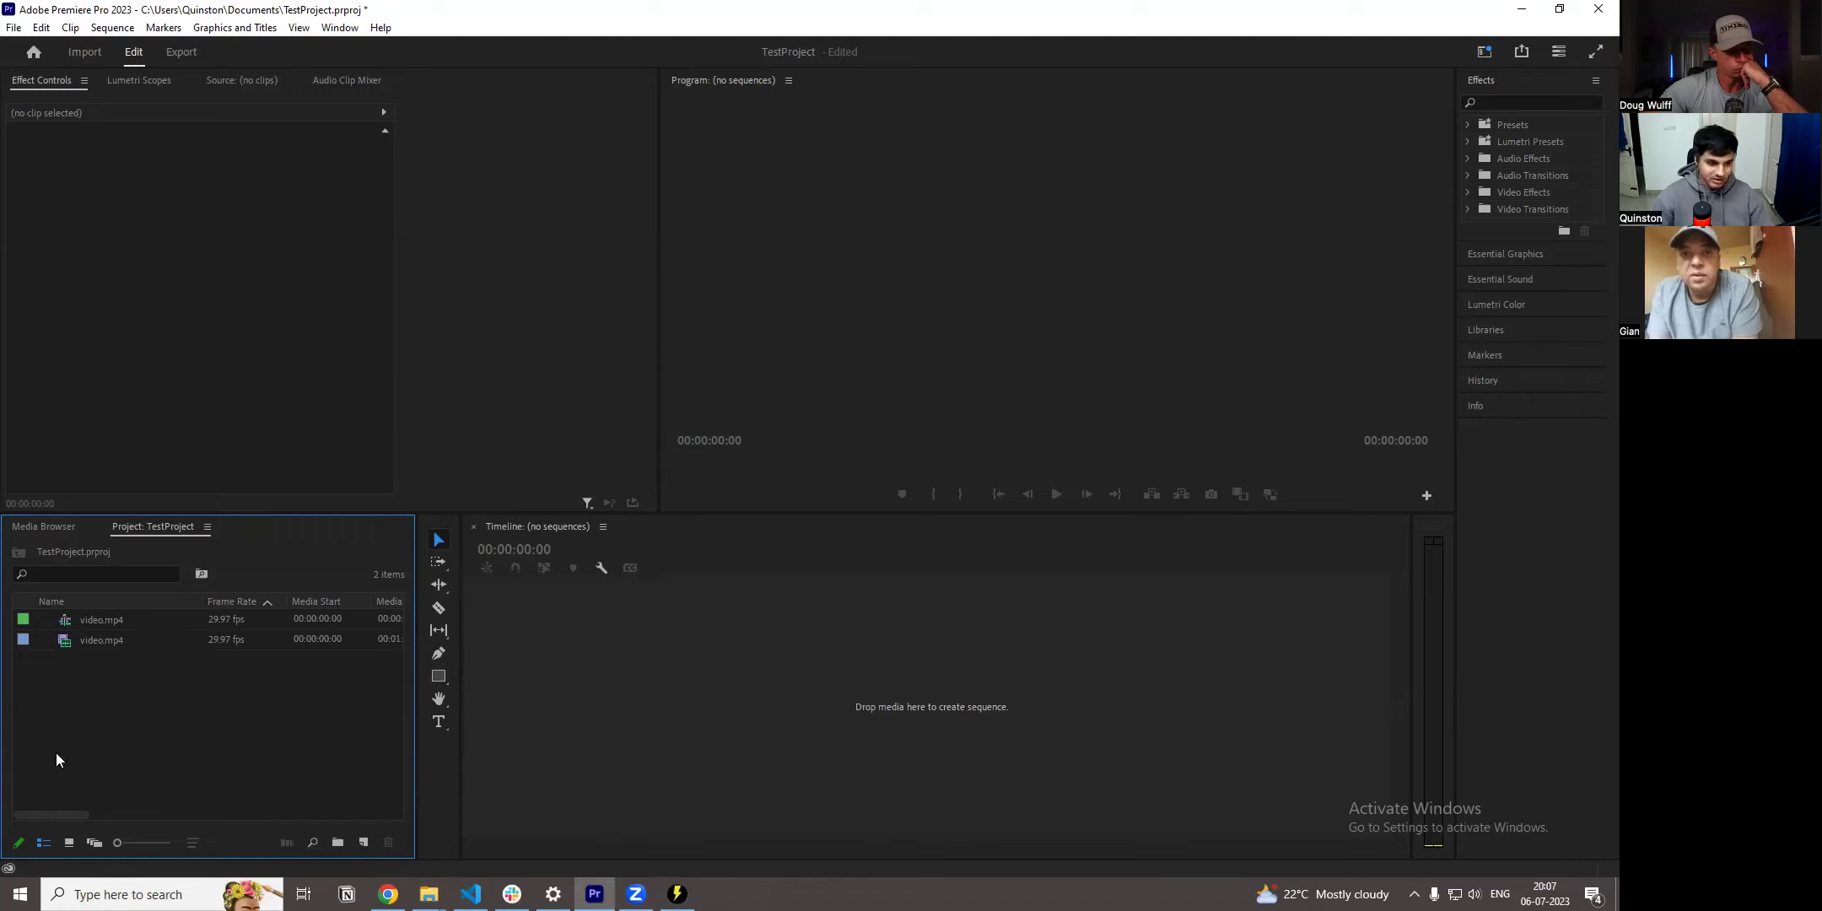
- Show the project items as a list and open the imported video.mp4 sequence in the timeline
{"action": "left_click", "coordinate": [56, 845]}
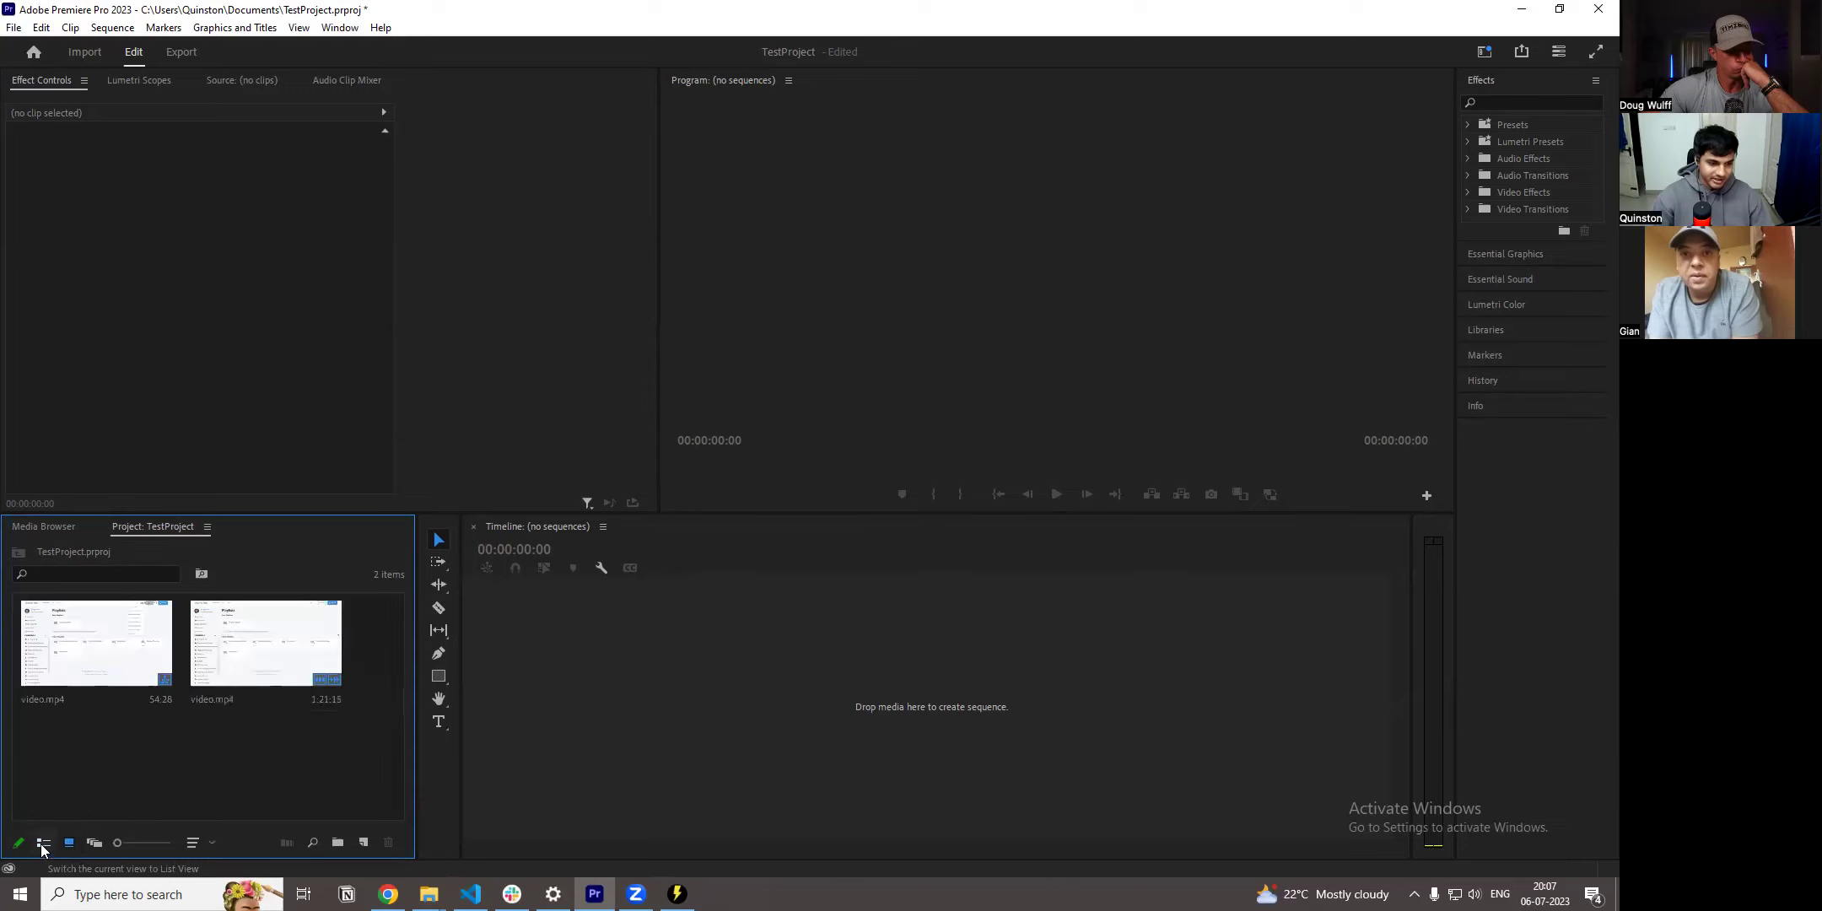
{"action": "left_click", "coordinate": [42, 845]}
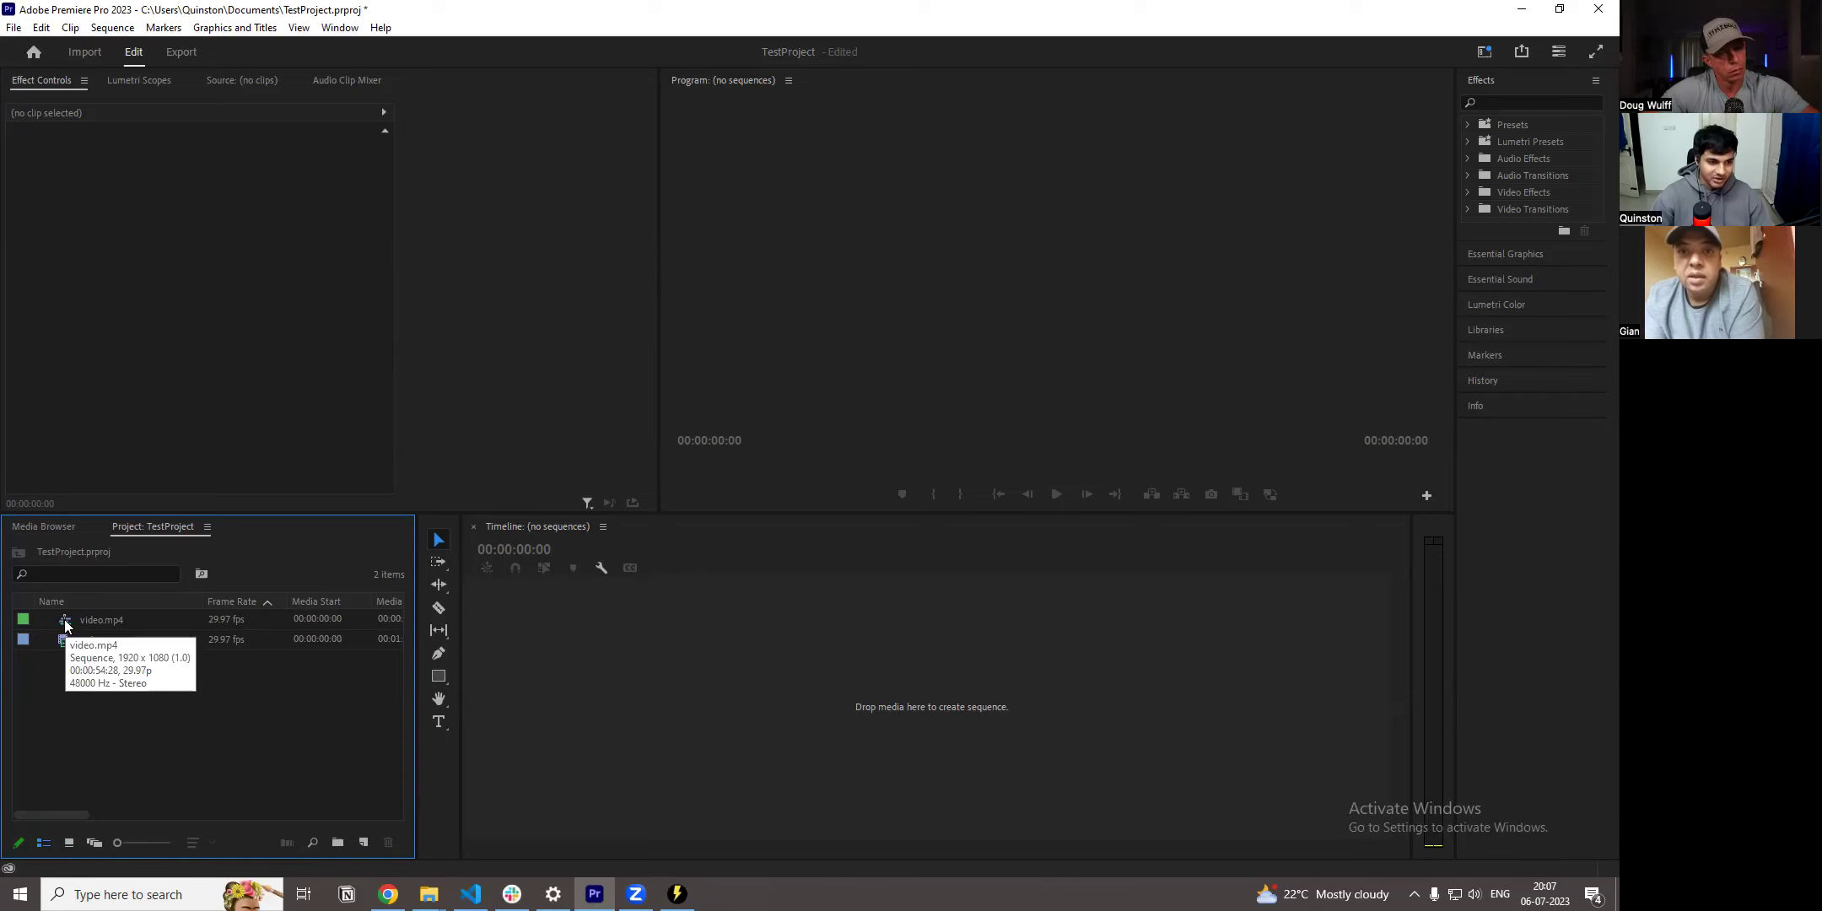
{"action": "double_click", "coordinate": [66, 625]}
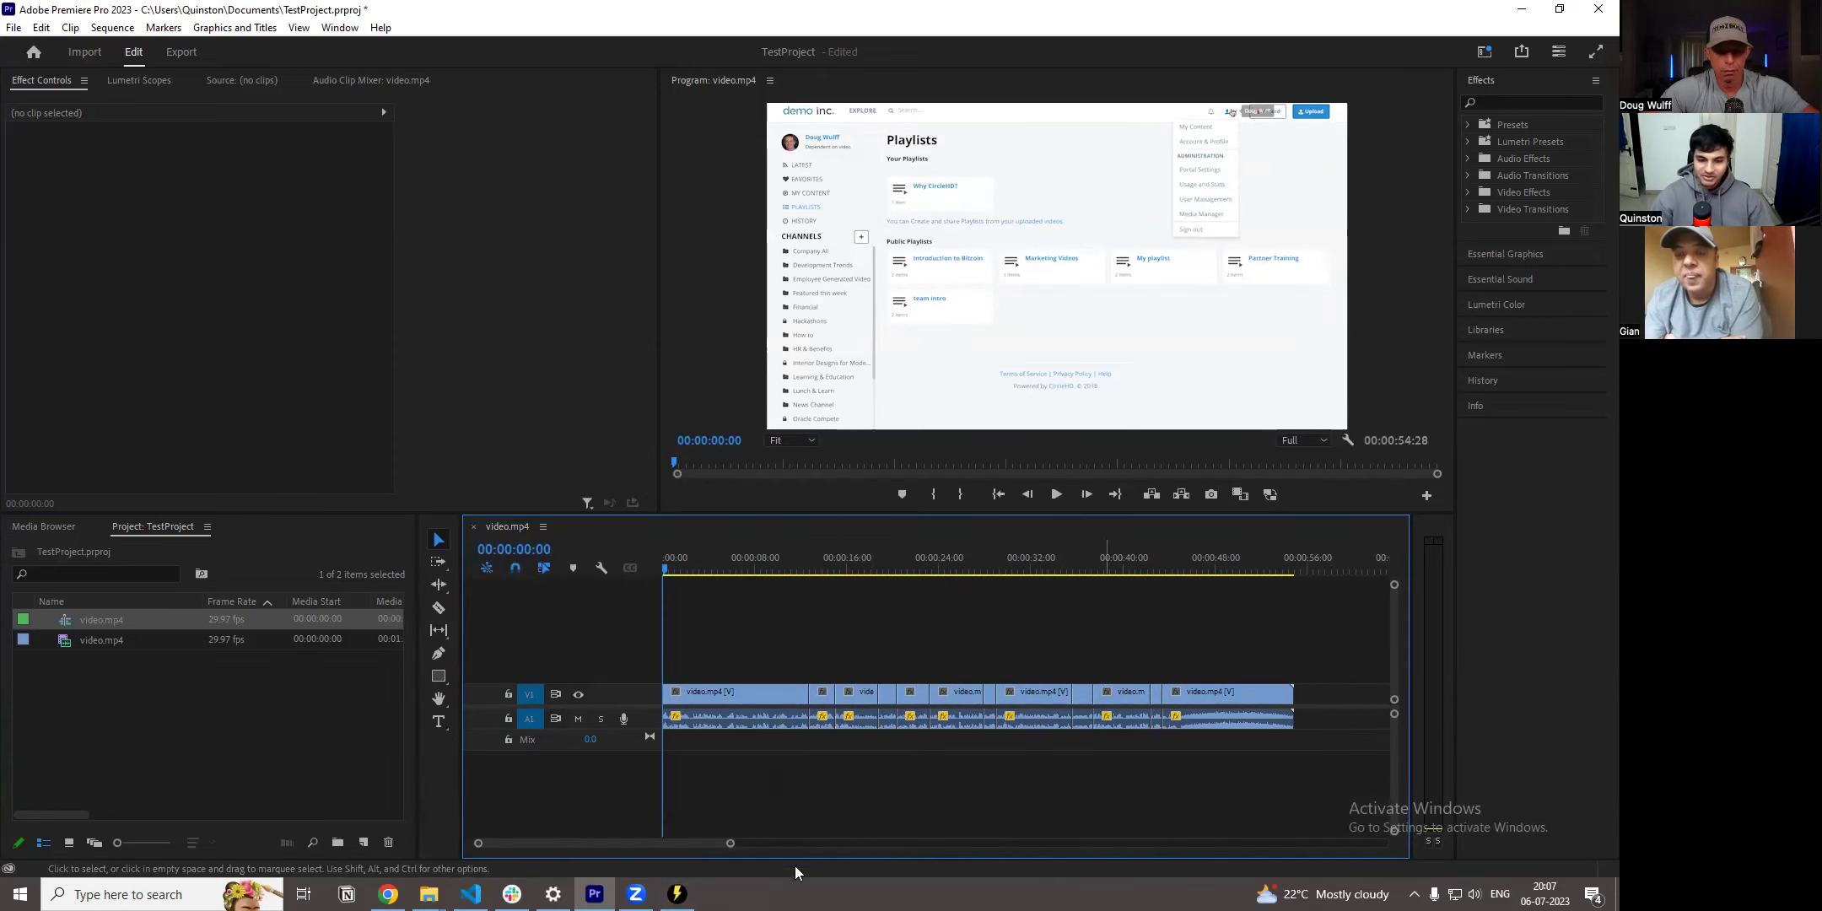
- Switch back to TimeBolt and load the long recording video1468093551.mp4
{"action": "key", "text": "alt+Tab"}
{"action": "left_click", "coordinate": [707, 396]}
{"action": "double_click", "coordinate": [699, 311]}
{"action": "double_click", "coordinate": [795, 310]}
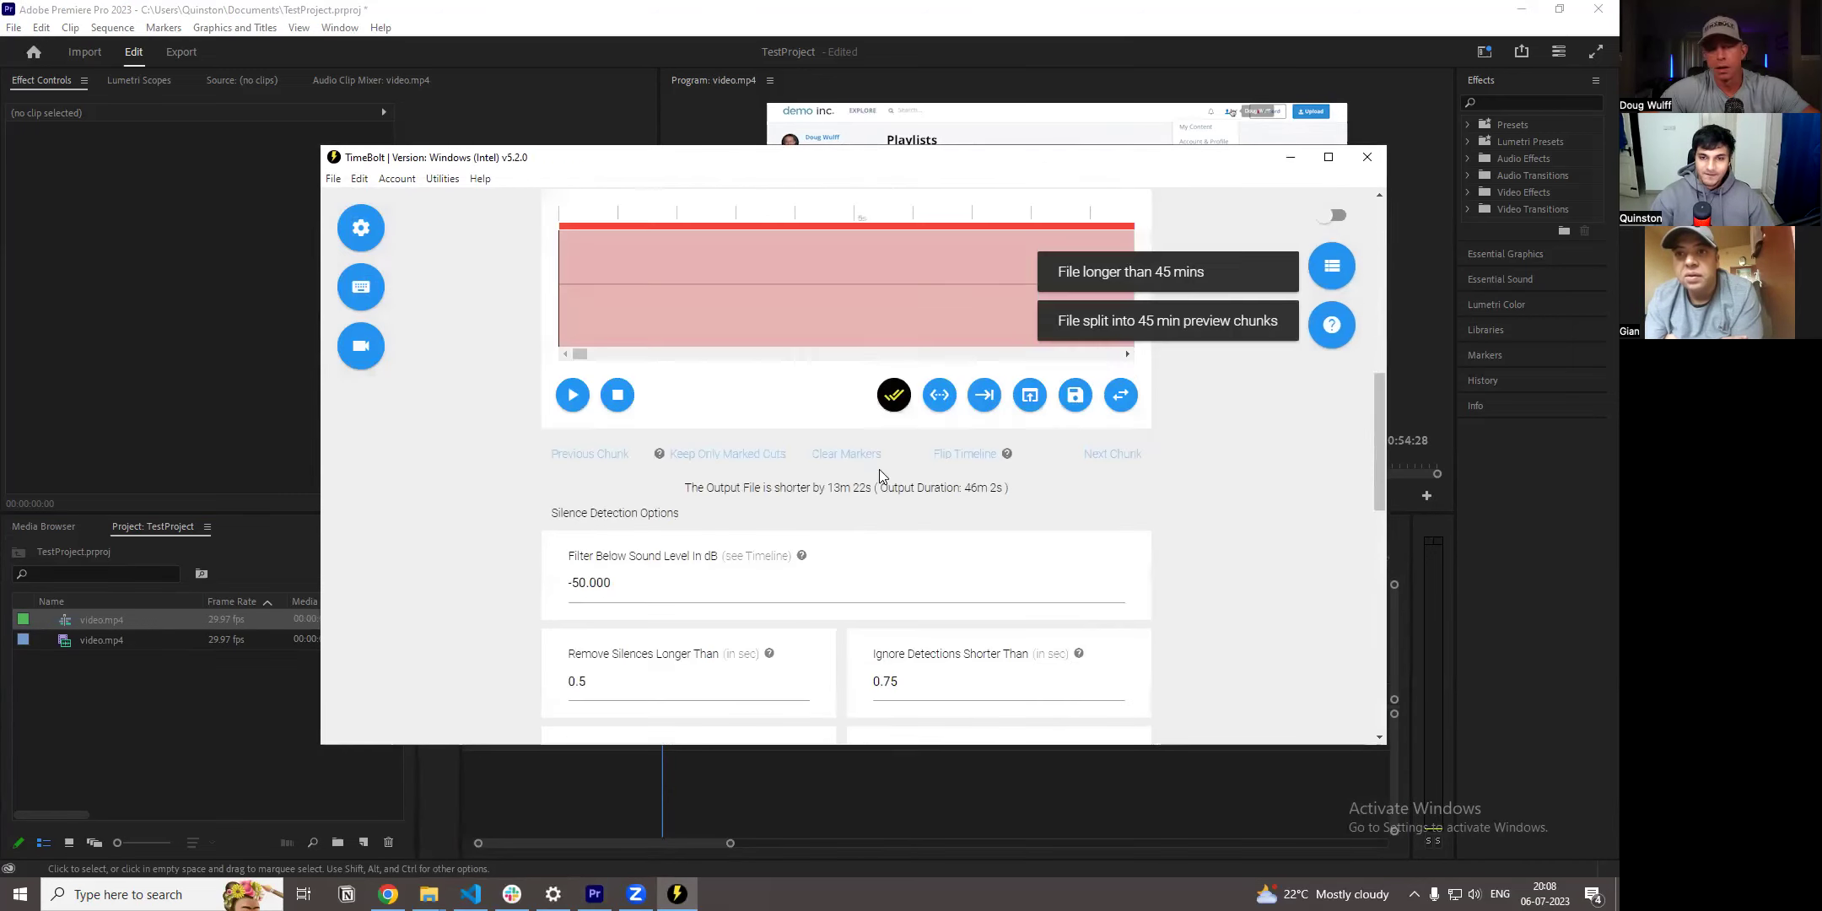
- Export the newly loaded recording as XML and close the task queue
{"action": "scroll", "coordinate": [878, 468], "scroll_direction": "down", "scroll_amount": 10}
{"action": "left_click", "coordinate": [1082, 540]}
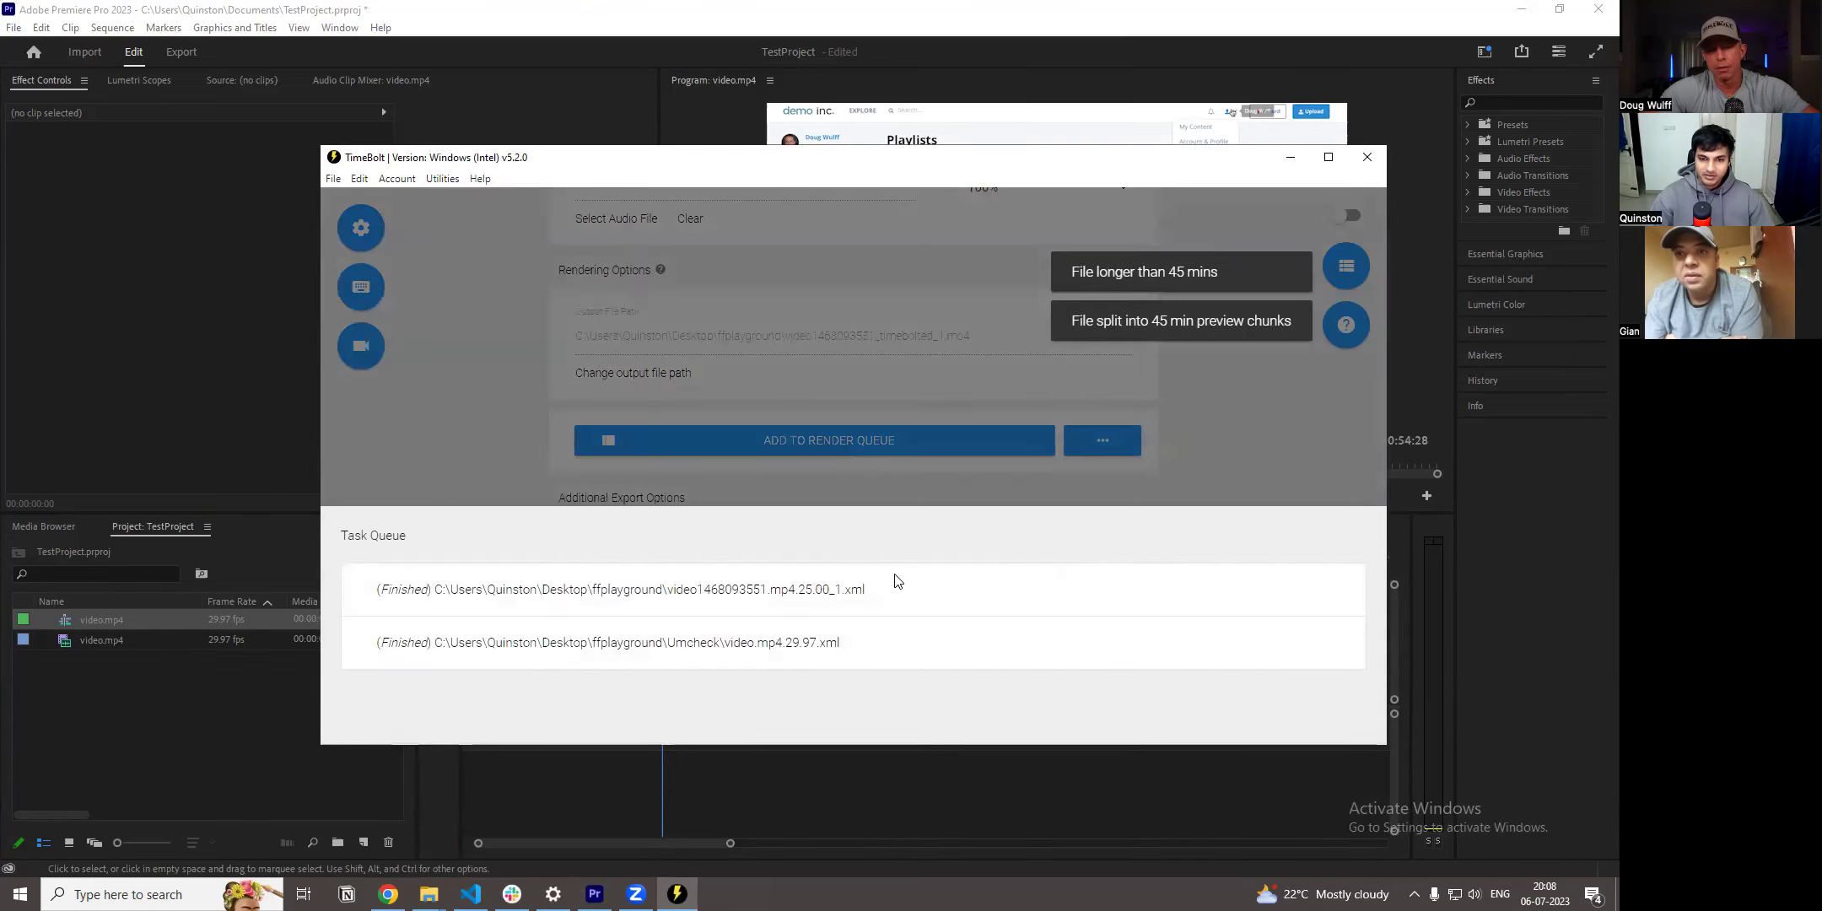
{"action": "left_click", "coordinate": [494, 443]}
- Give two neighbouring speaking clips 150% punch-ins, framing the first one left and the second one right
{"action": "scroll", "coordinate": [499, 462], "scroll_direction": "up", "scroll_amount": 10}
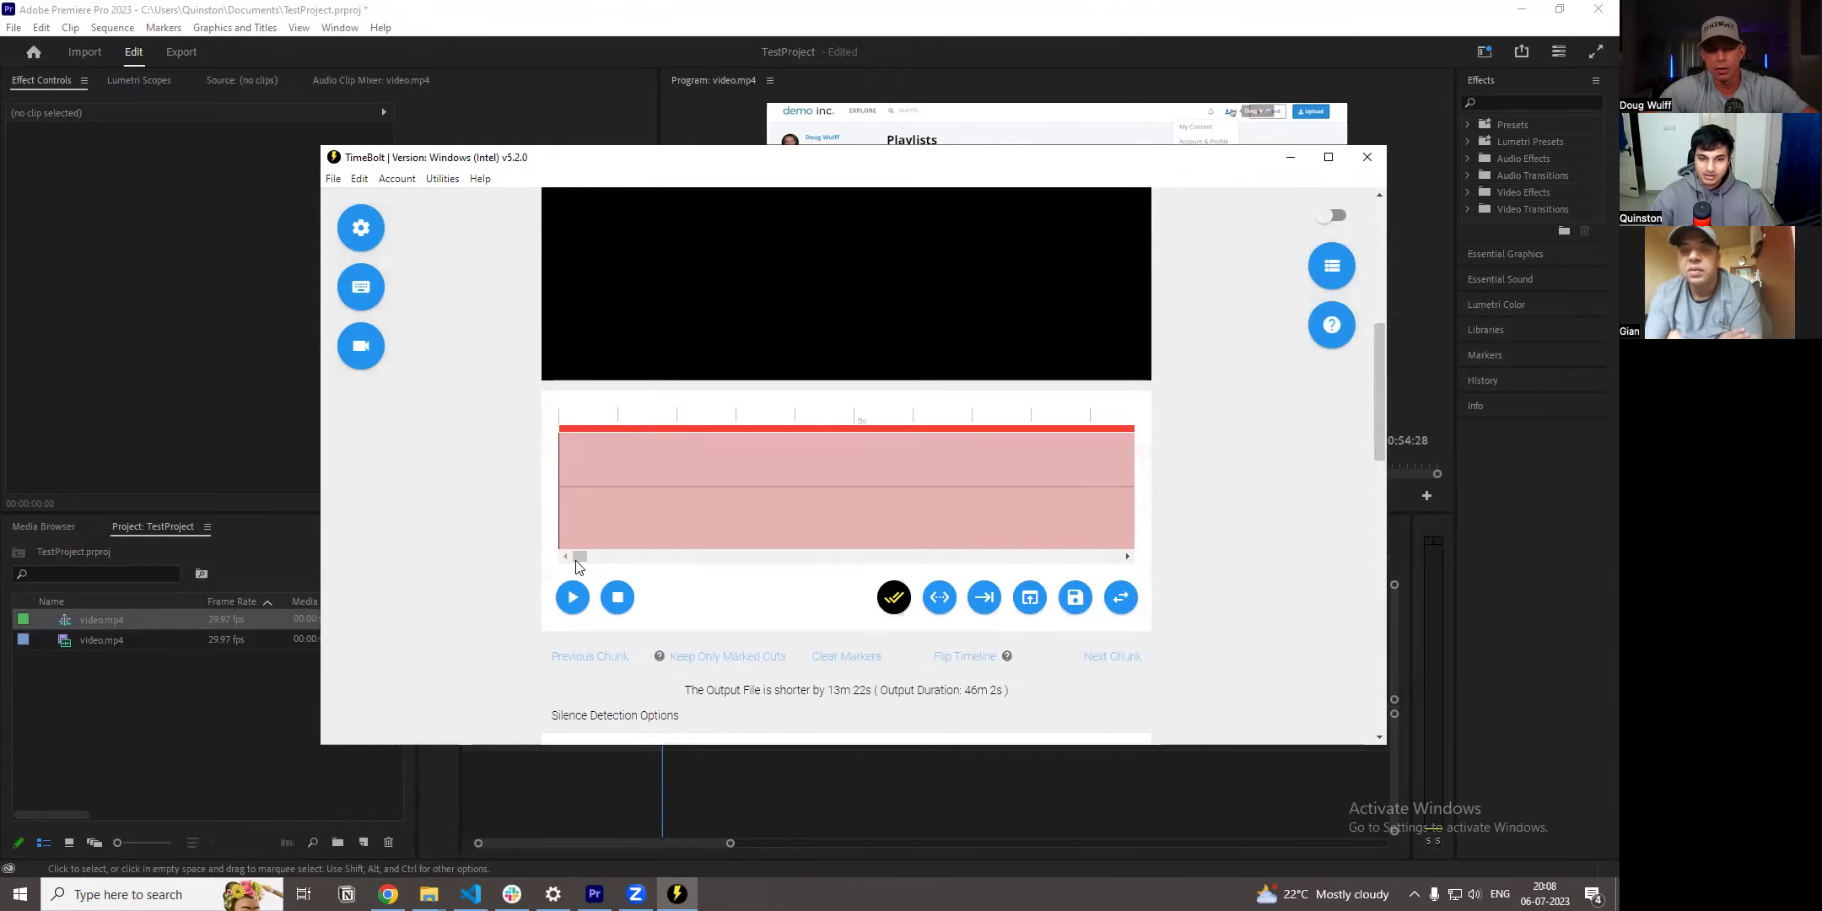
{"action": "left_click", "coordinate": [656, 557]}
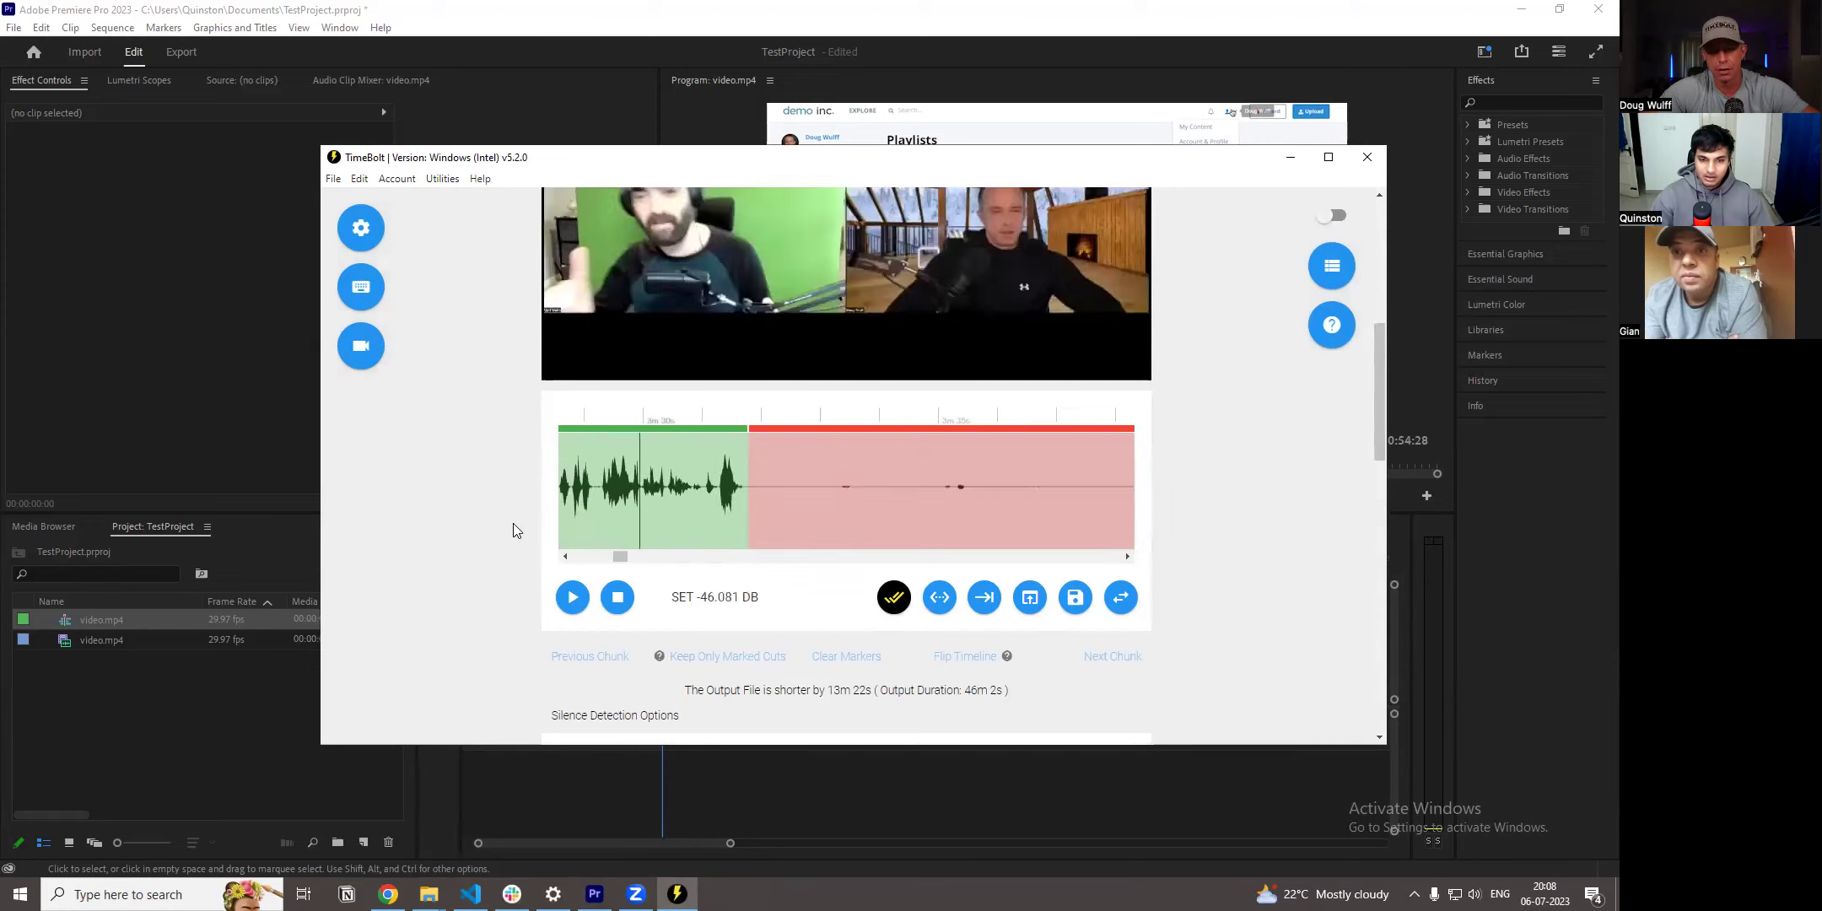
{"action": "scroll", "coordinate": [513, 522], "scroll_direction": "up", "scroll_amount": 4}
{"action": "scroll", "coordinate": [527, 534], "scroll_direction": "down", "scroll_amount": 3}
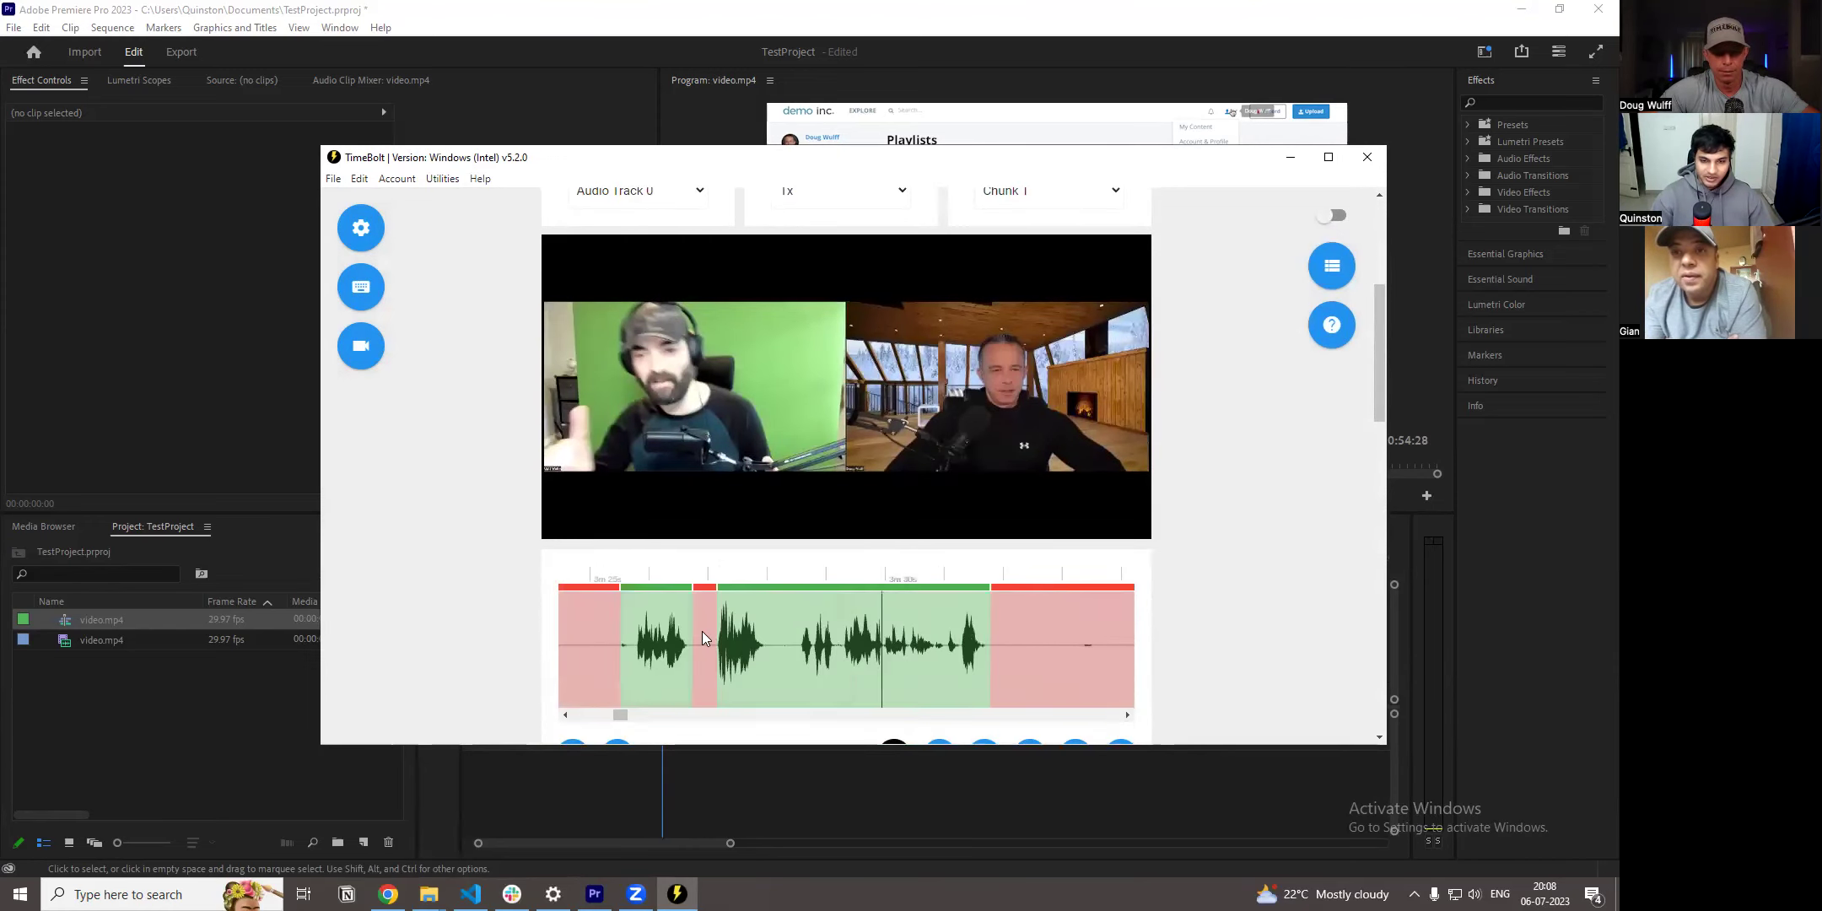
{"action": "left_click", "coordinate": [733, 643]}
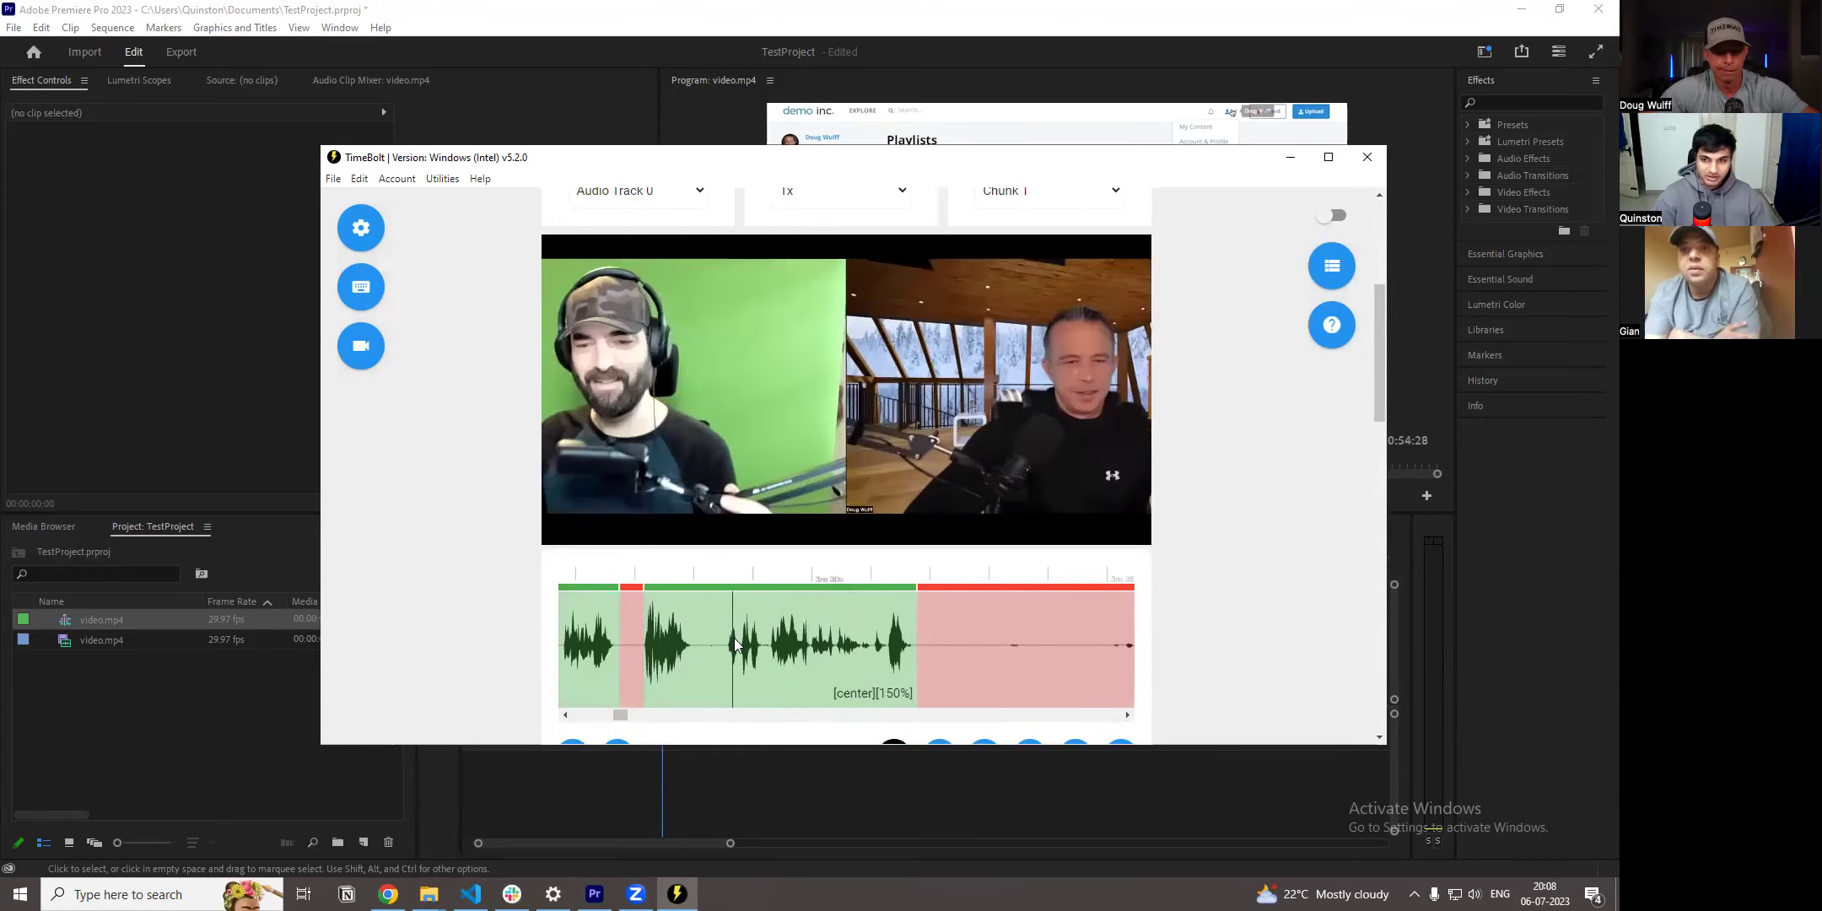
{"action": "scroll", "coordinate": [759, 643], "scroll_direction": "up", "scroll_amount": 2}
{"action": "left_click", "coordinate": [830, 638]}
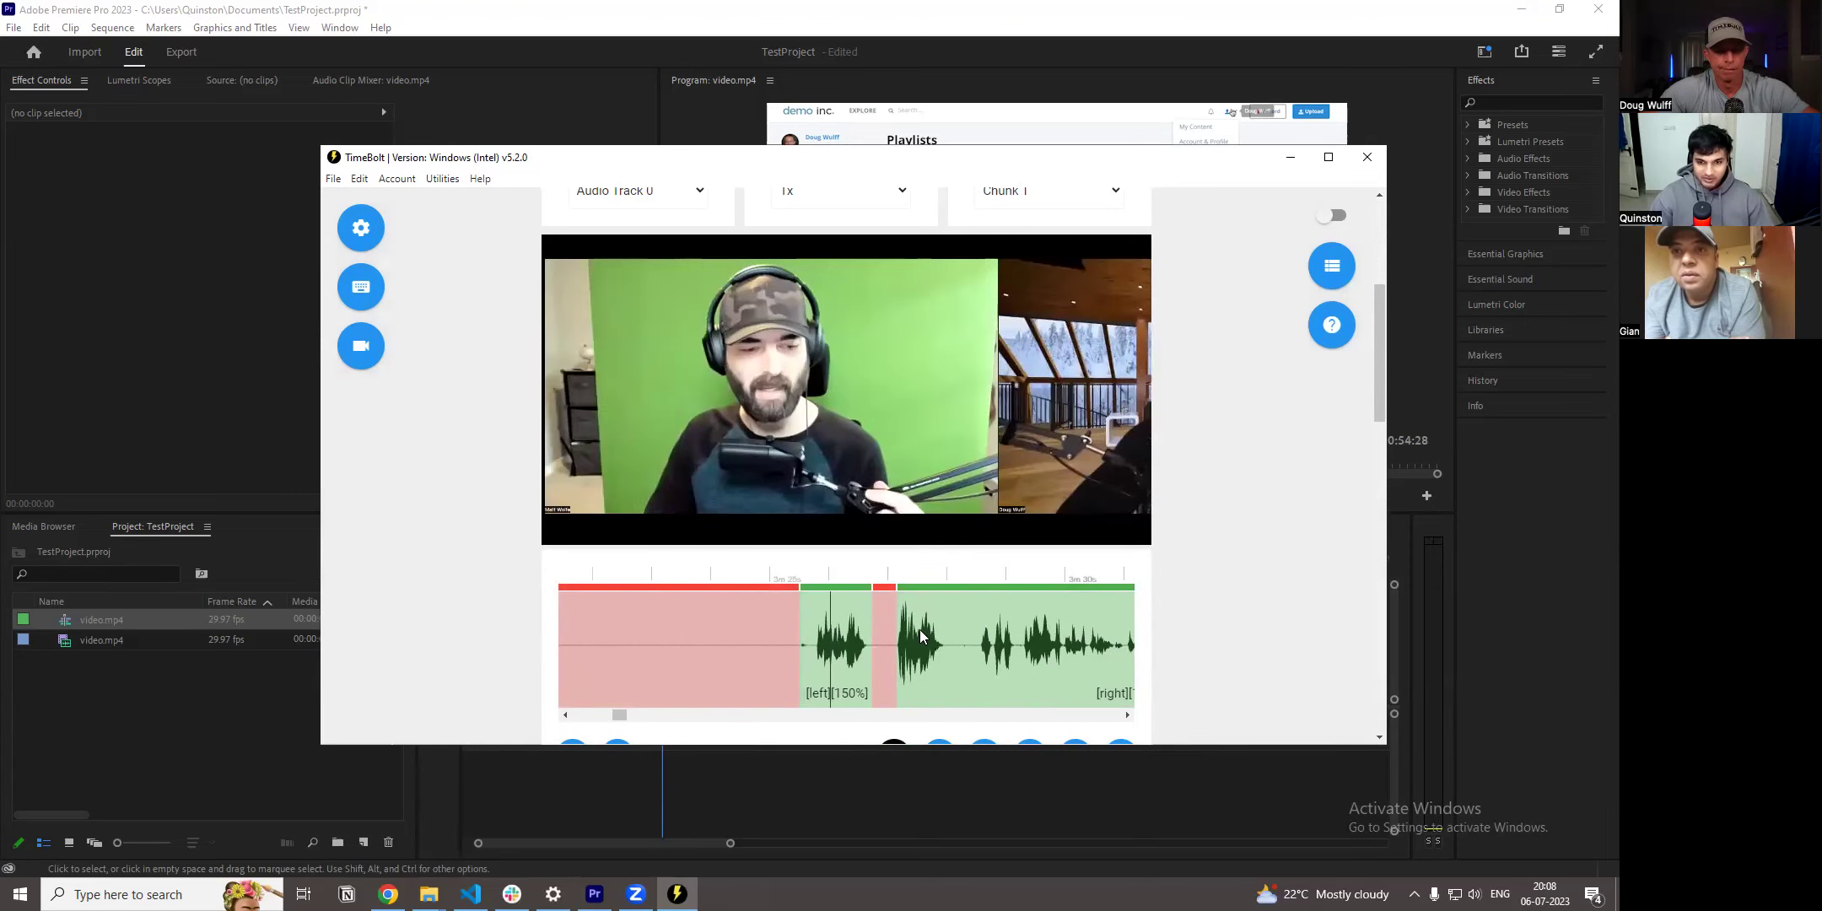
- Turn the long silent cut before the punched-in clips into a 300% fast-forward section
{"action": "scroll", "coordinate": [915, 632], "scroll_direction": "down", "scroll_amount": 3}
{"action": "scroll", "coordinate": [848, 599], "scroll_direction": "down", "scroll_amount": 8}
{"action": "left_click", "coordinate": [625, 582]}
{"action": "scroll", "coordinate": [701, 582], "scroll_direction": "down", "scroll_amount": 2}
{"action": "scroll", "coordinate": [799, 489], "scroll_direction": "up", "scroll_amount": 10}
{"action": "scroll", "coordinate": [797, 493], "scroll_direction": "up", "scroll_amount": 5}
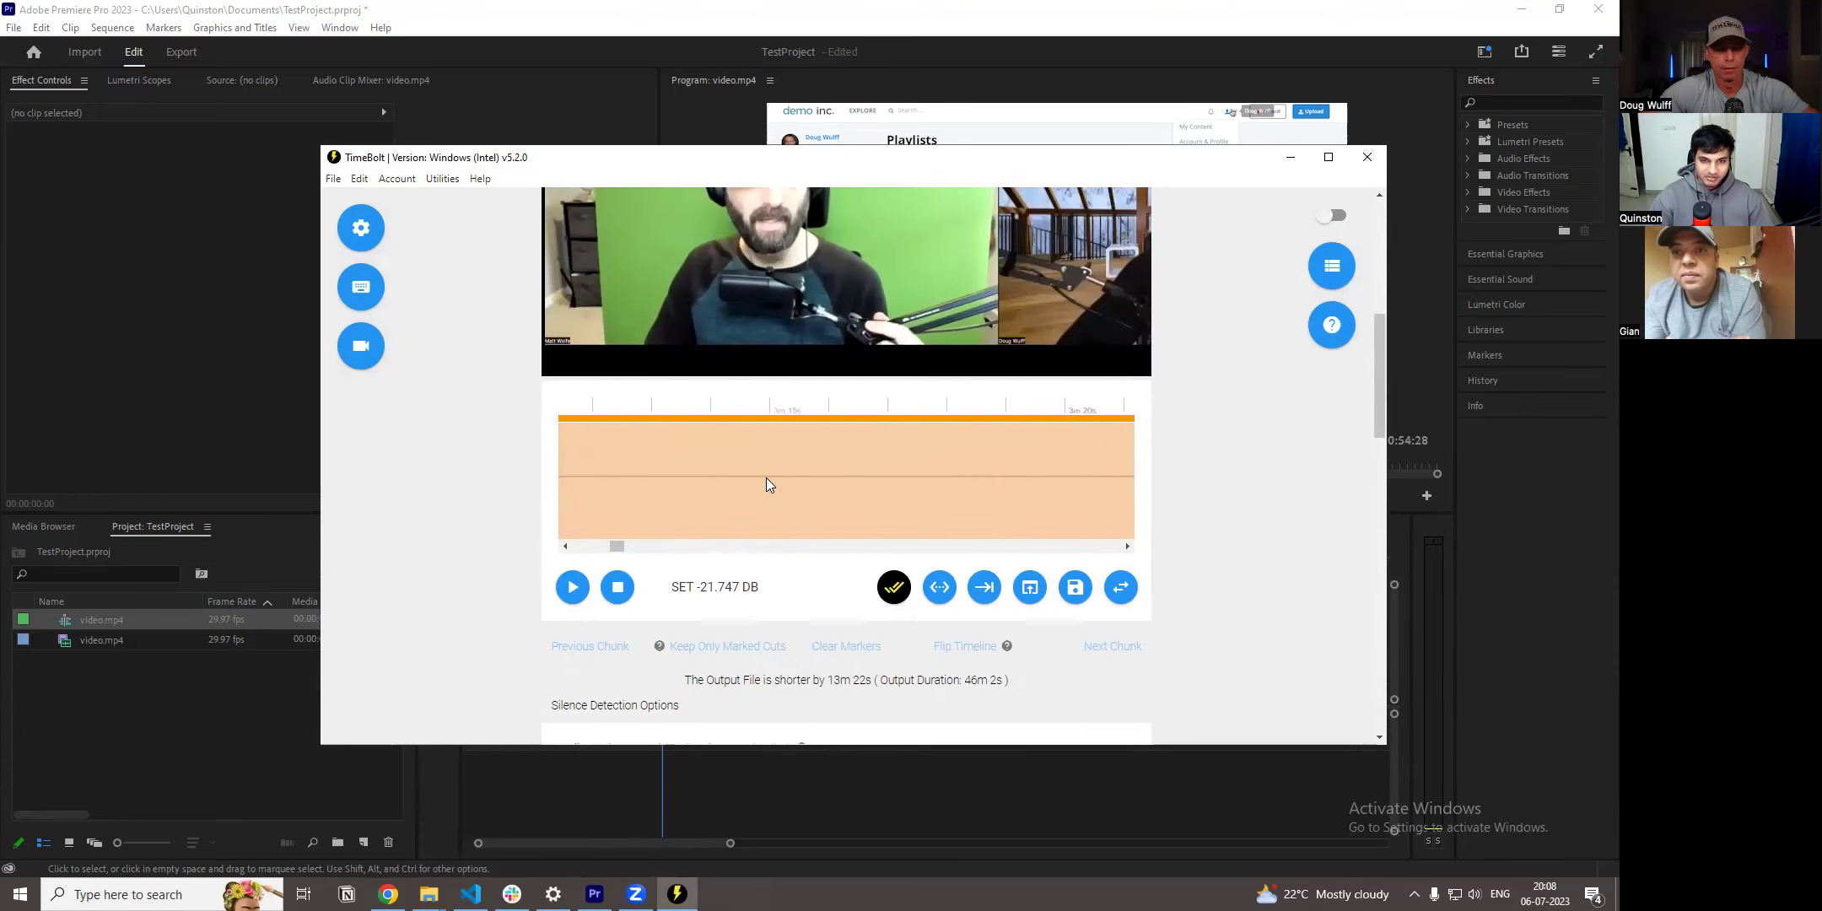
{"action": "scroll", "coordinate": [884, 476], "scroll_direction": "down", "scroll_amount": 3}
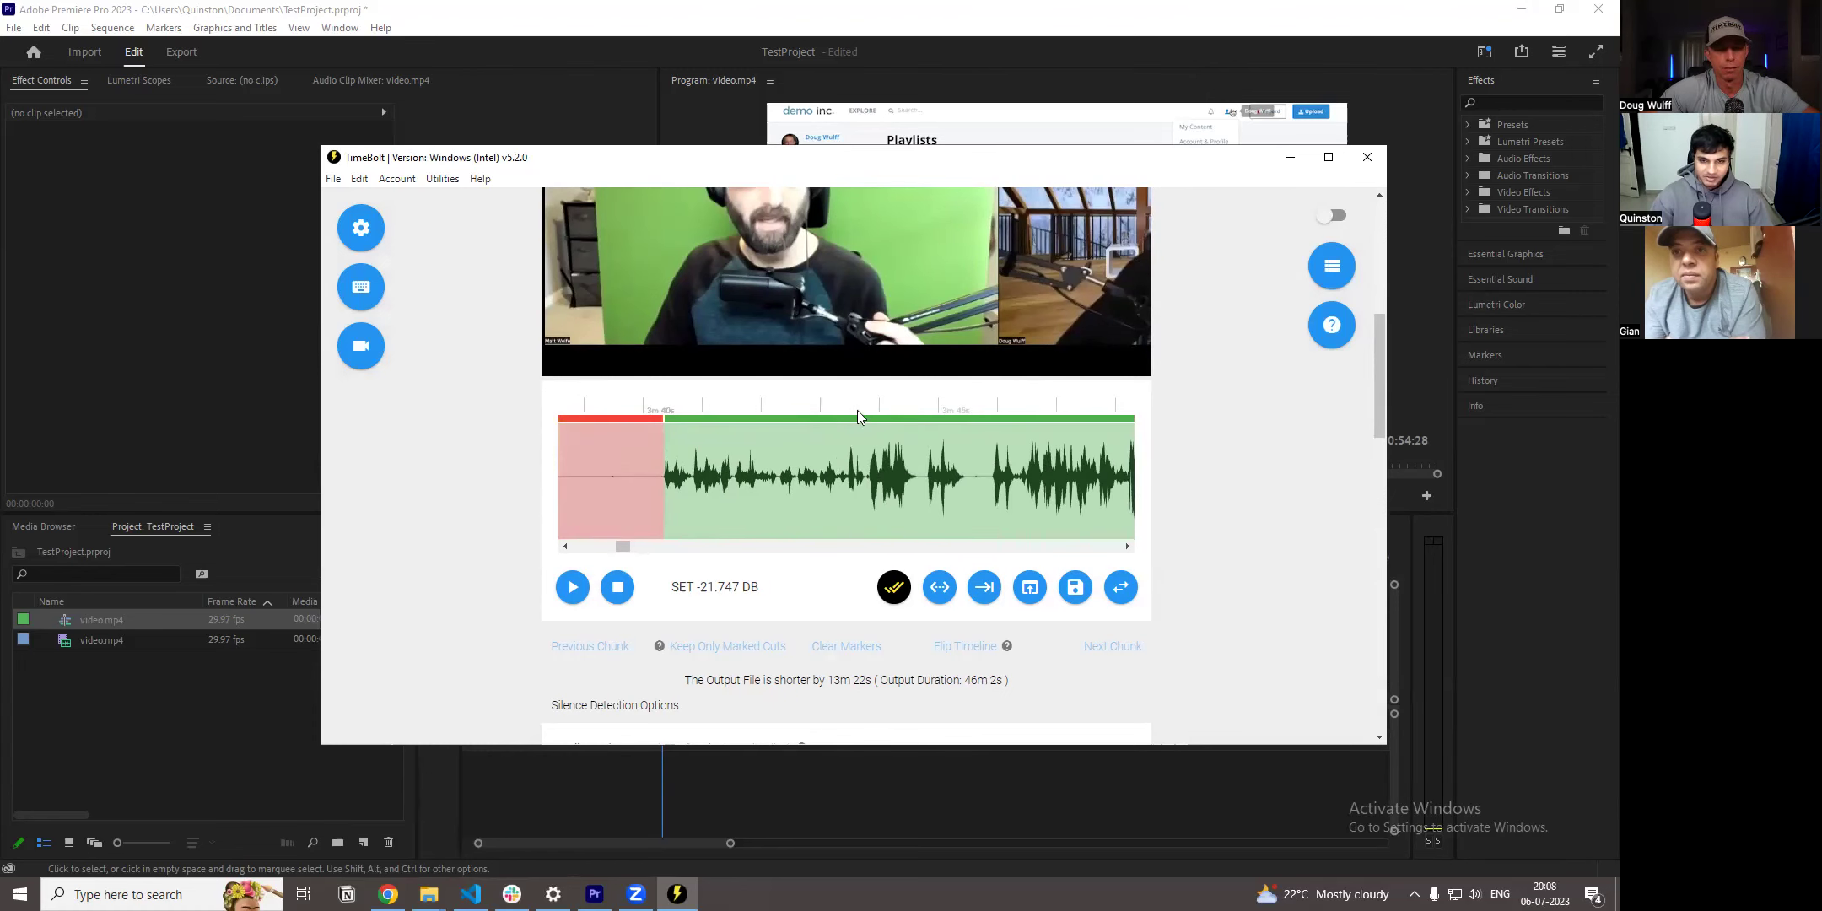
- Export the edited recording as XML, import it into the Premiere Pro project and open its video1468093551.mp4 sequence
{"action": "scroll", "coordinate": [1211, 479], "scroll_direction": "down", "scroll_amount": 15}
{"action": "left_click", "coordinate": [1071, 532]}
{"action": "left_click_drag", "start_coordinate": [841, 515], "coordinate": [200, 735]}
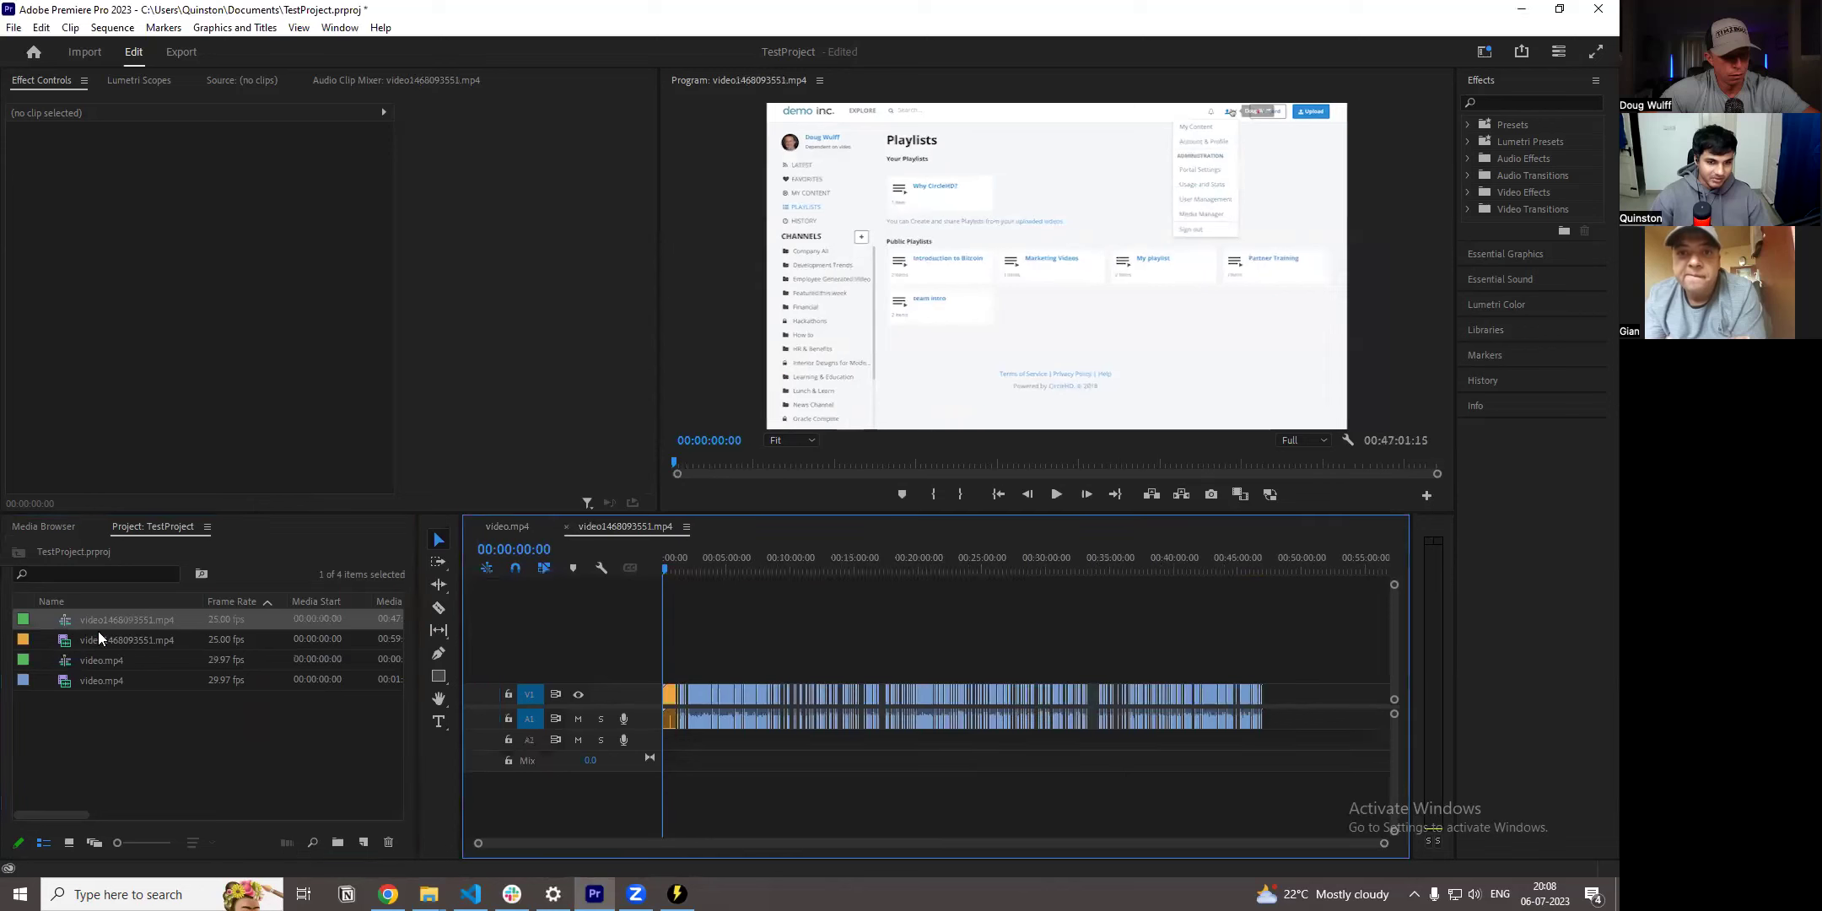
- Zoom in on the start of the imported sequence and preview the punched-in clips at about 00:01:09 and 00:01:10
{"action": "left_click_drag", "start_coordinate": [614, 844], "coordinate": [695, 841]}
{"action": "left_click", "coordinate": [948, 564]}
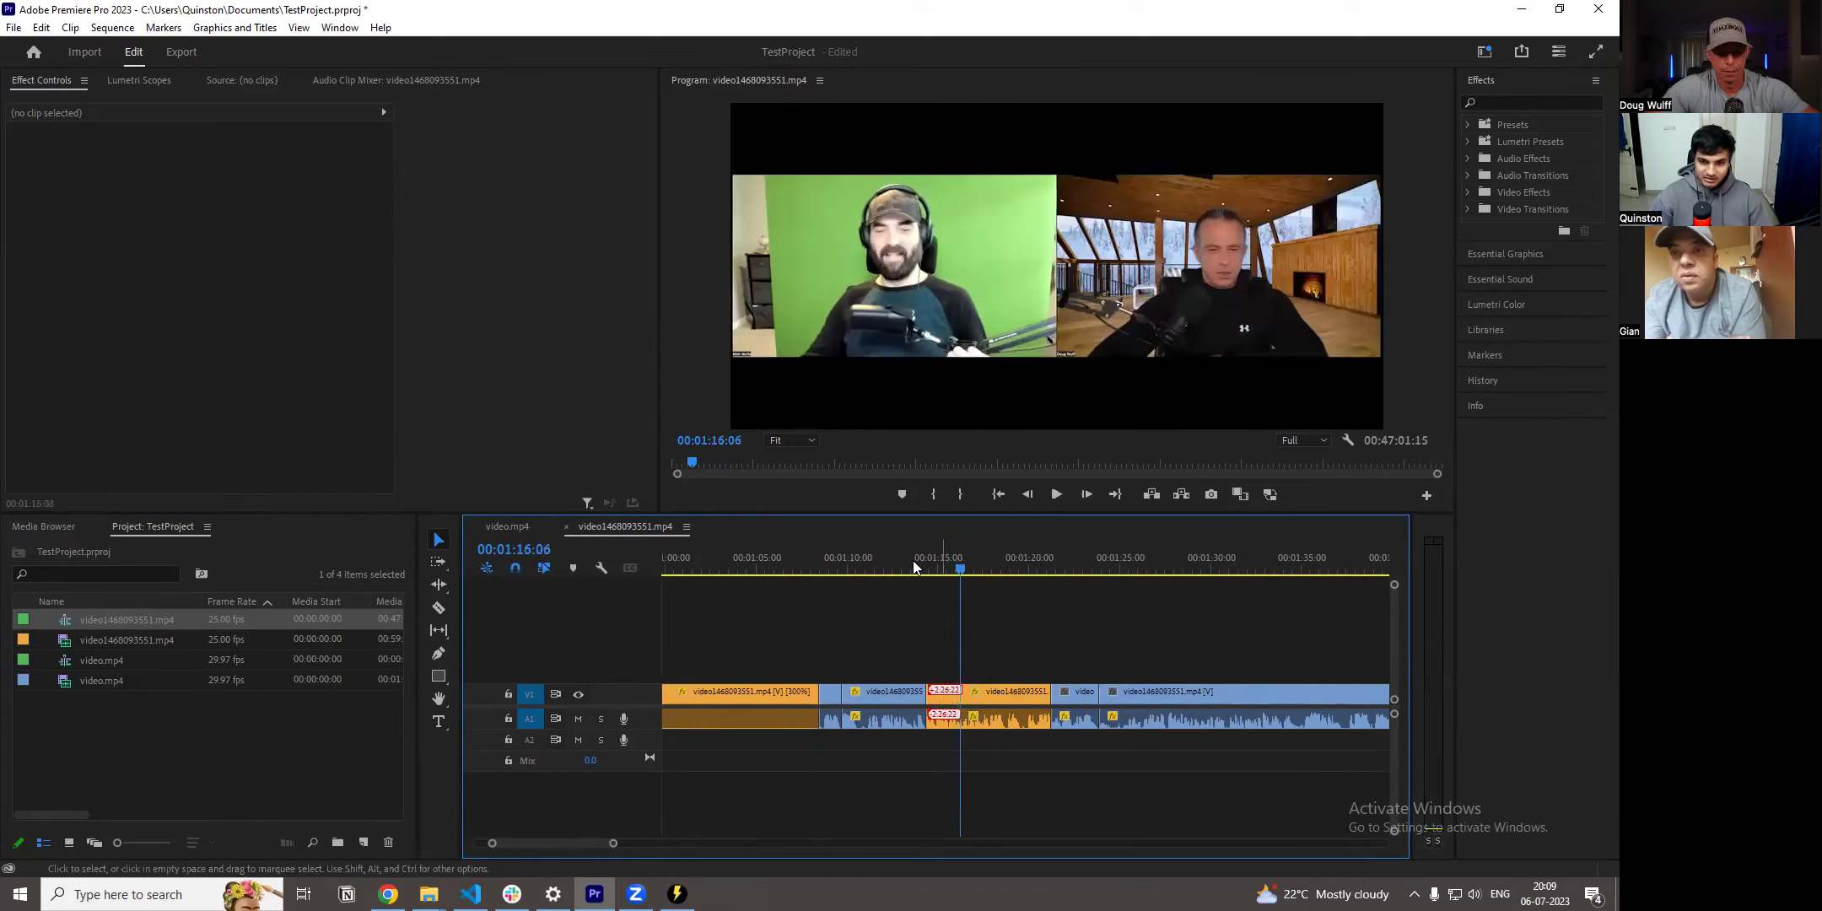
{"action": "left_click", "coordinate": [852, 564]}
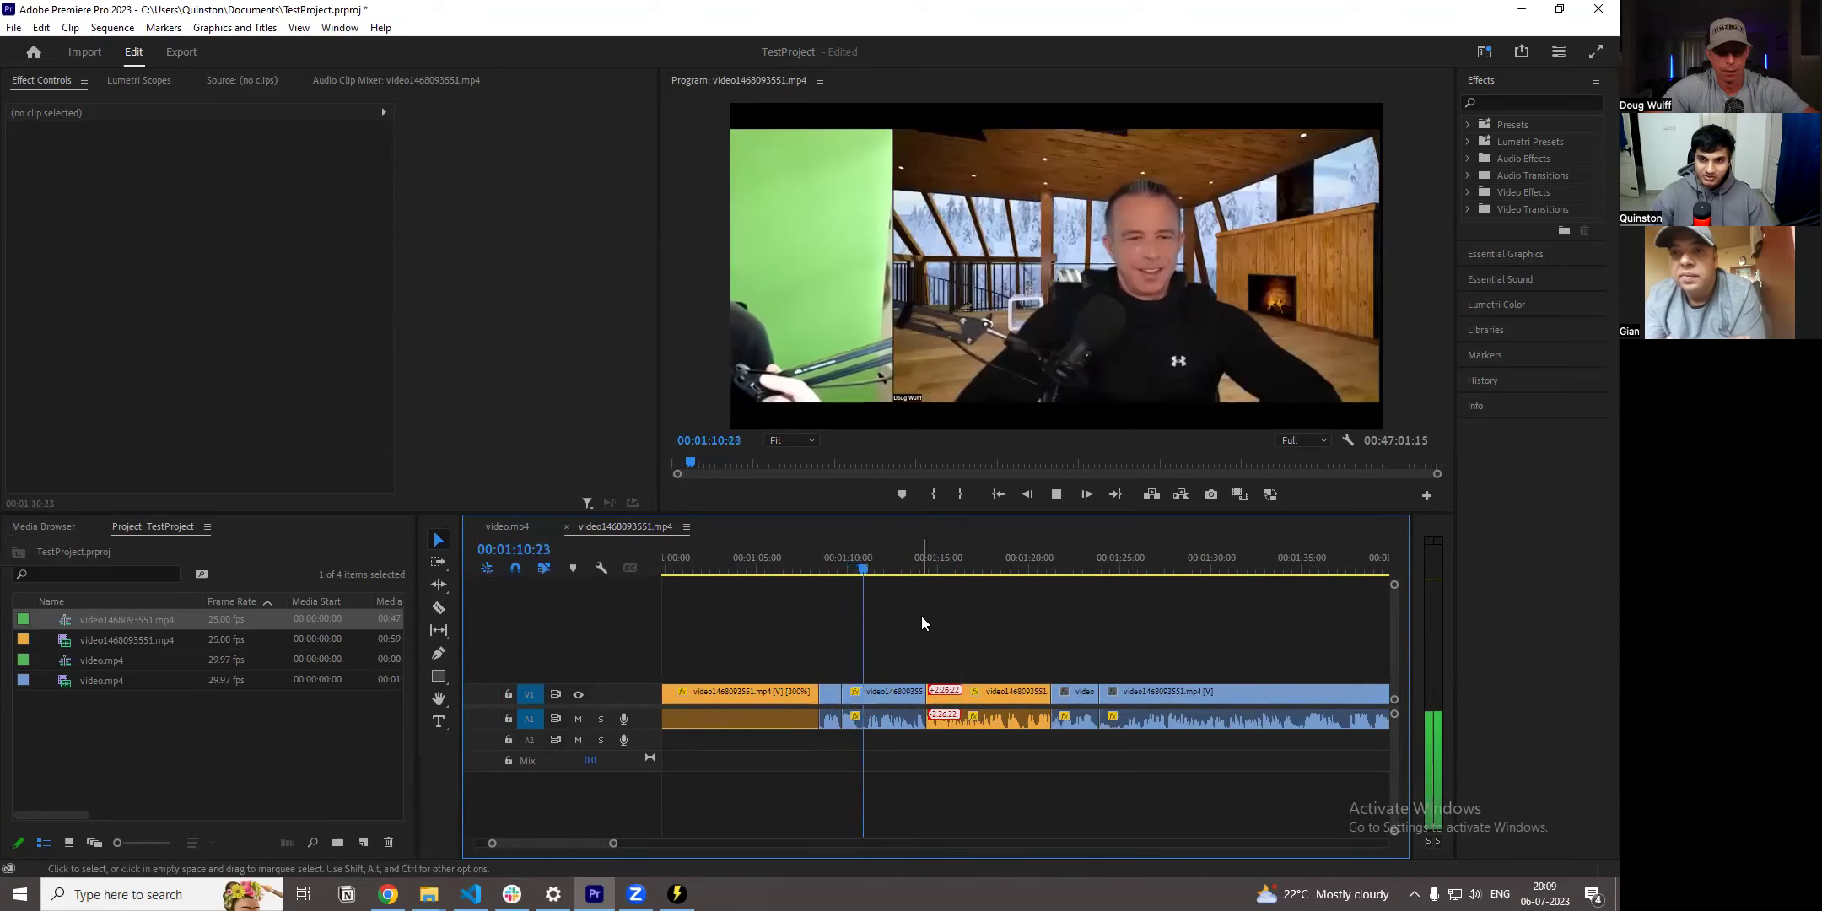
{"action": "left_click", "coordinate": [835, 567]}
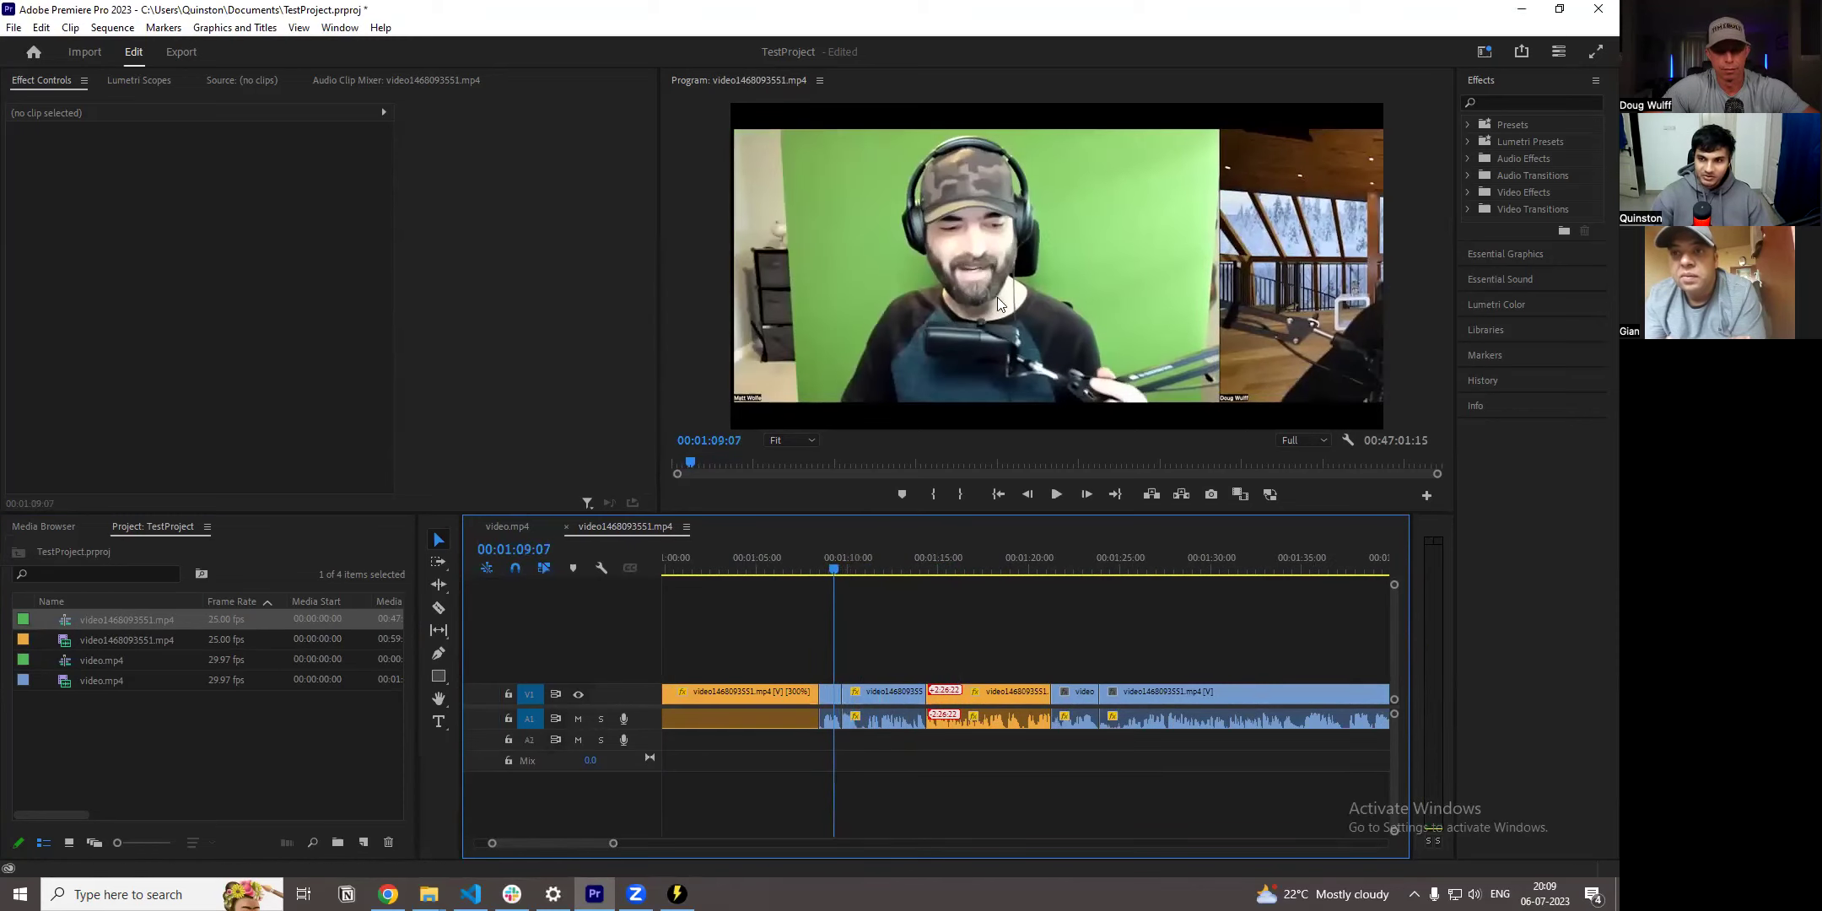
- Play the sped-up clips from about 00:01:15 and preview the cut at 00:01:24:19
{"action": "left_click", "coordinate": [937, 573]}
{"action": "key", "text": "space"}
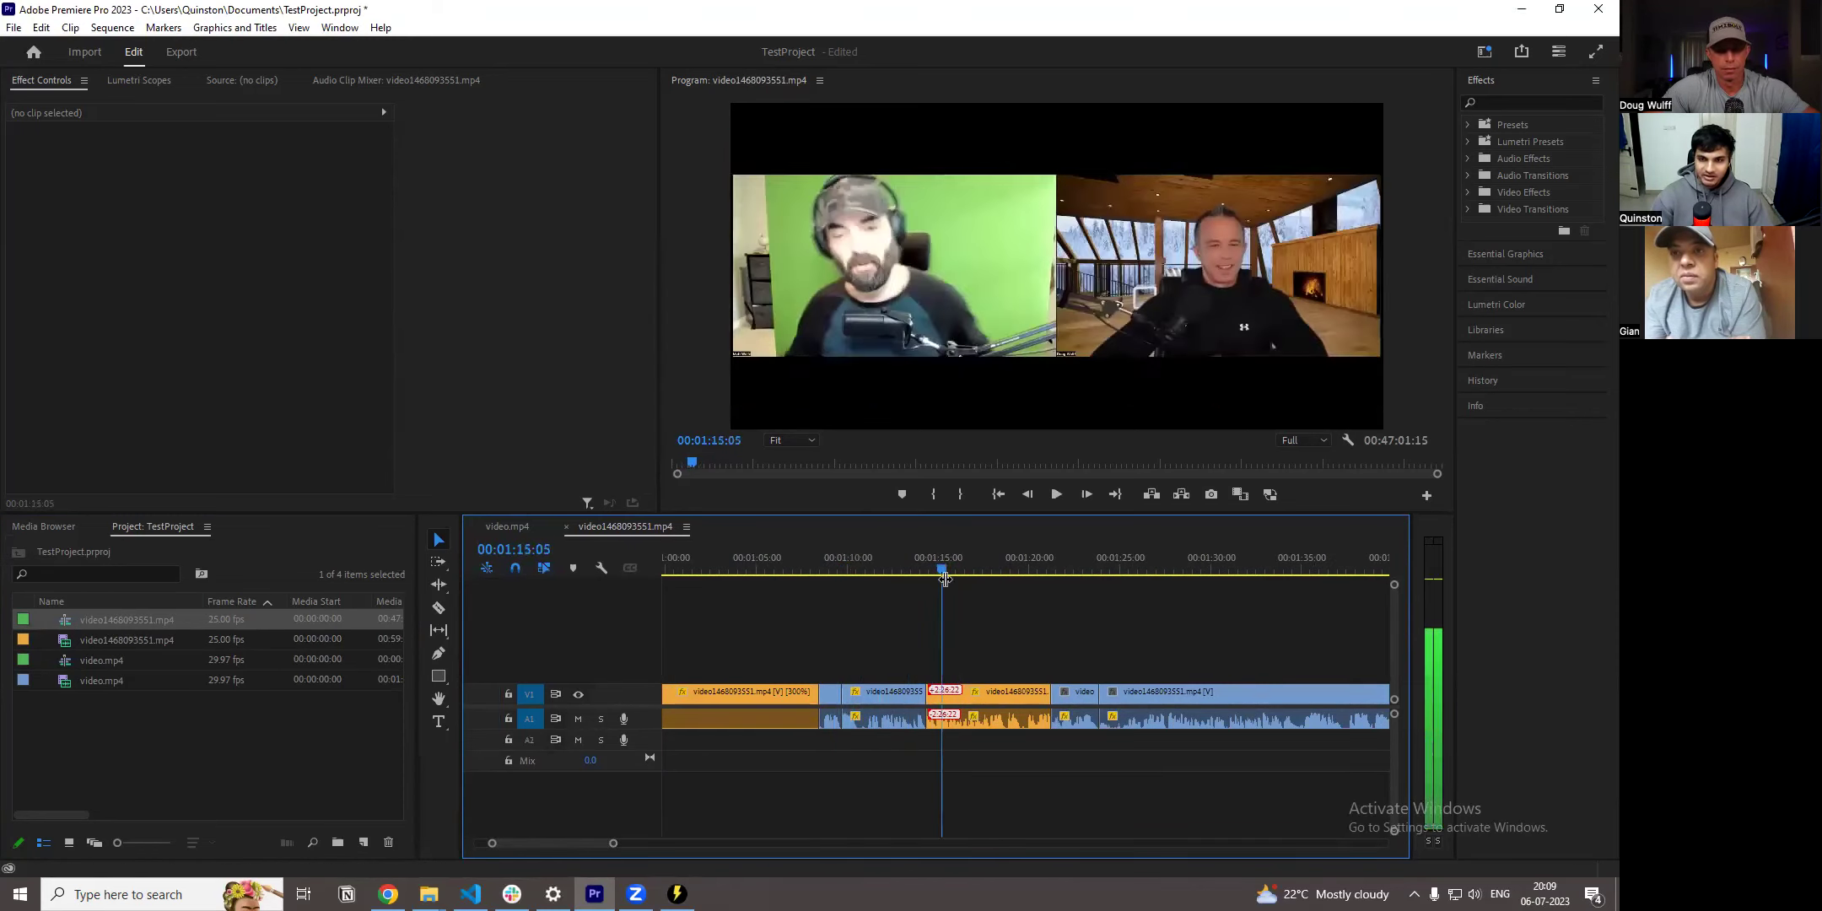
{"action": "key", "text": "Down"}
{"action": "key", "text": "space"}
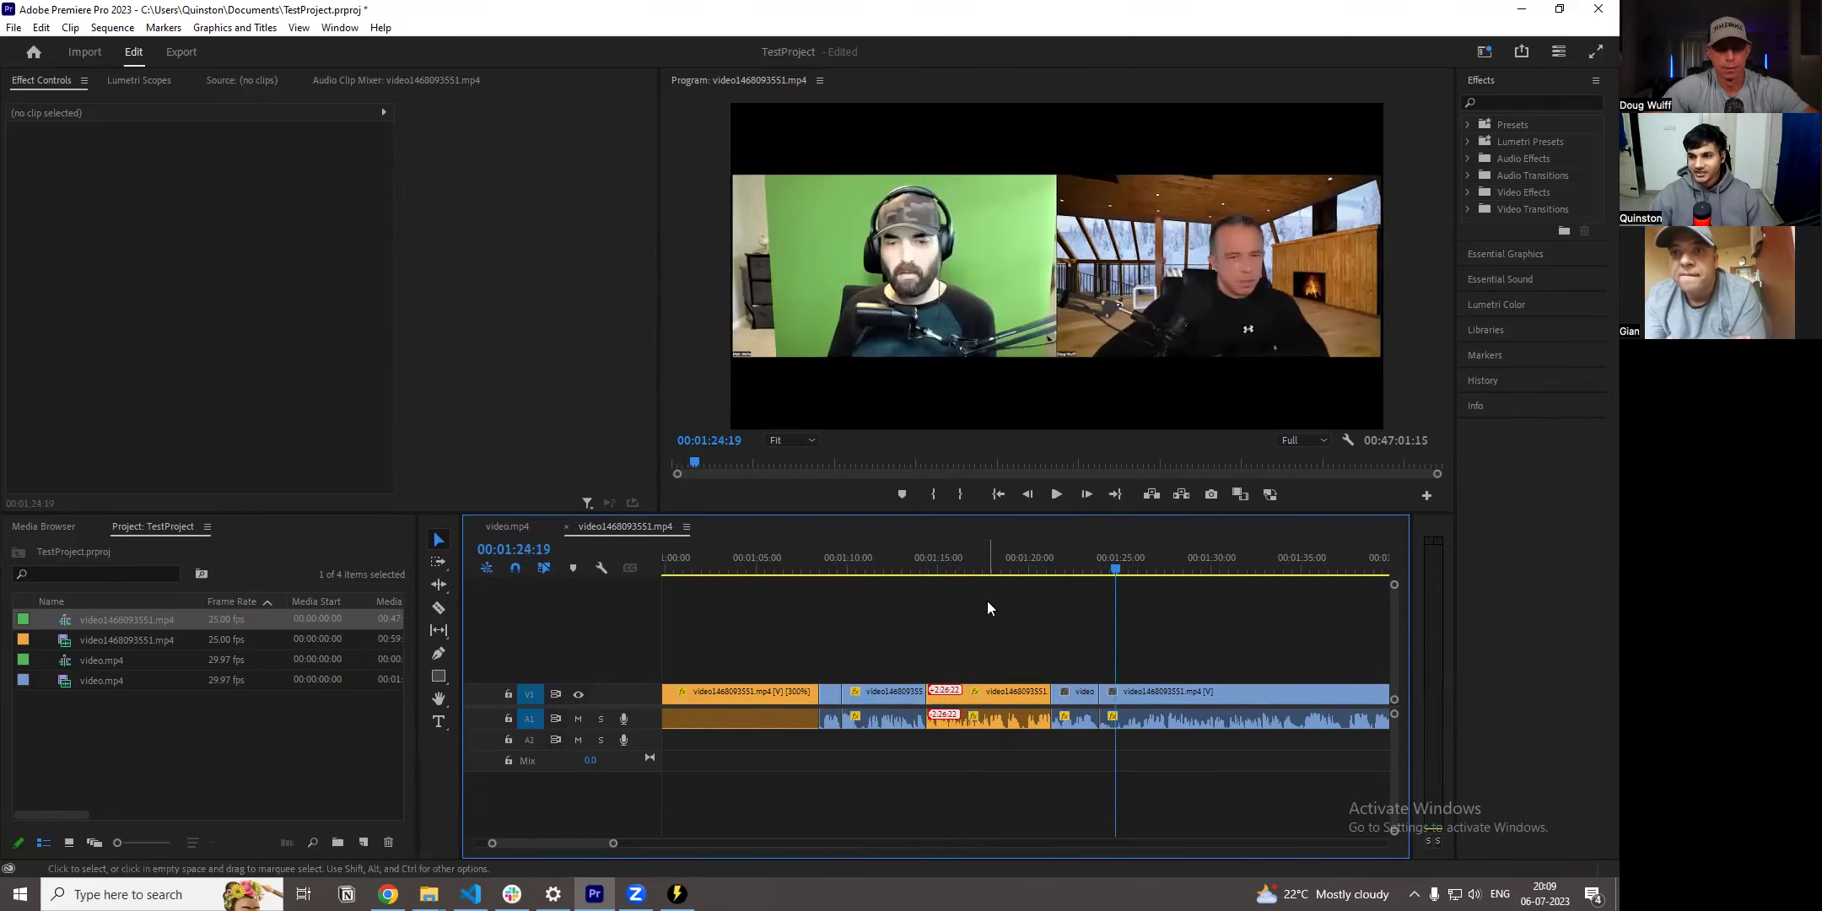
- Step back frame by frame to 00:01:24:03 and compare it with the right-framed punch-in between 00:01:10:01 and 00:01:12:23
{"action": "key", "text": "Left"}
{"action": "key", "text": "Left"}
{"action": "key", "text": "Left"}
{"action": "key", "text": "Left"}
{"action": "key", "text": "Left"}
{"action": "key", "text": "Left"}
{"action": "key", "text": "Left"}
{"action": "key", "text": "Left"}
{"action": "key", "text": "Left"}
{"action": "key", "text": "Left"}
{"action": "key", "text": "Left"}
{"action": "key", "text": "Left"}
{"action": "key", "text": "Left"}
{"action": "key", "text": "Left"}
{"action": "key", "text": "Left"}
{"action": "key", "text": "Left"}
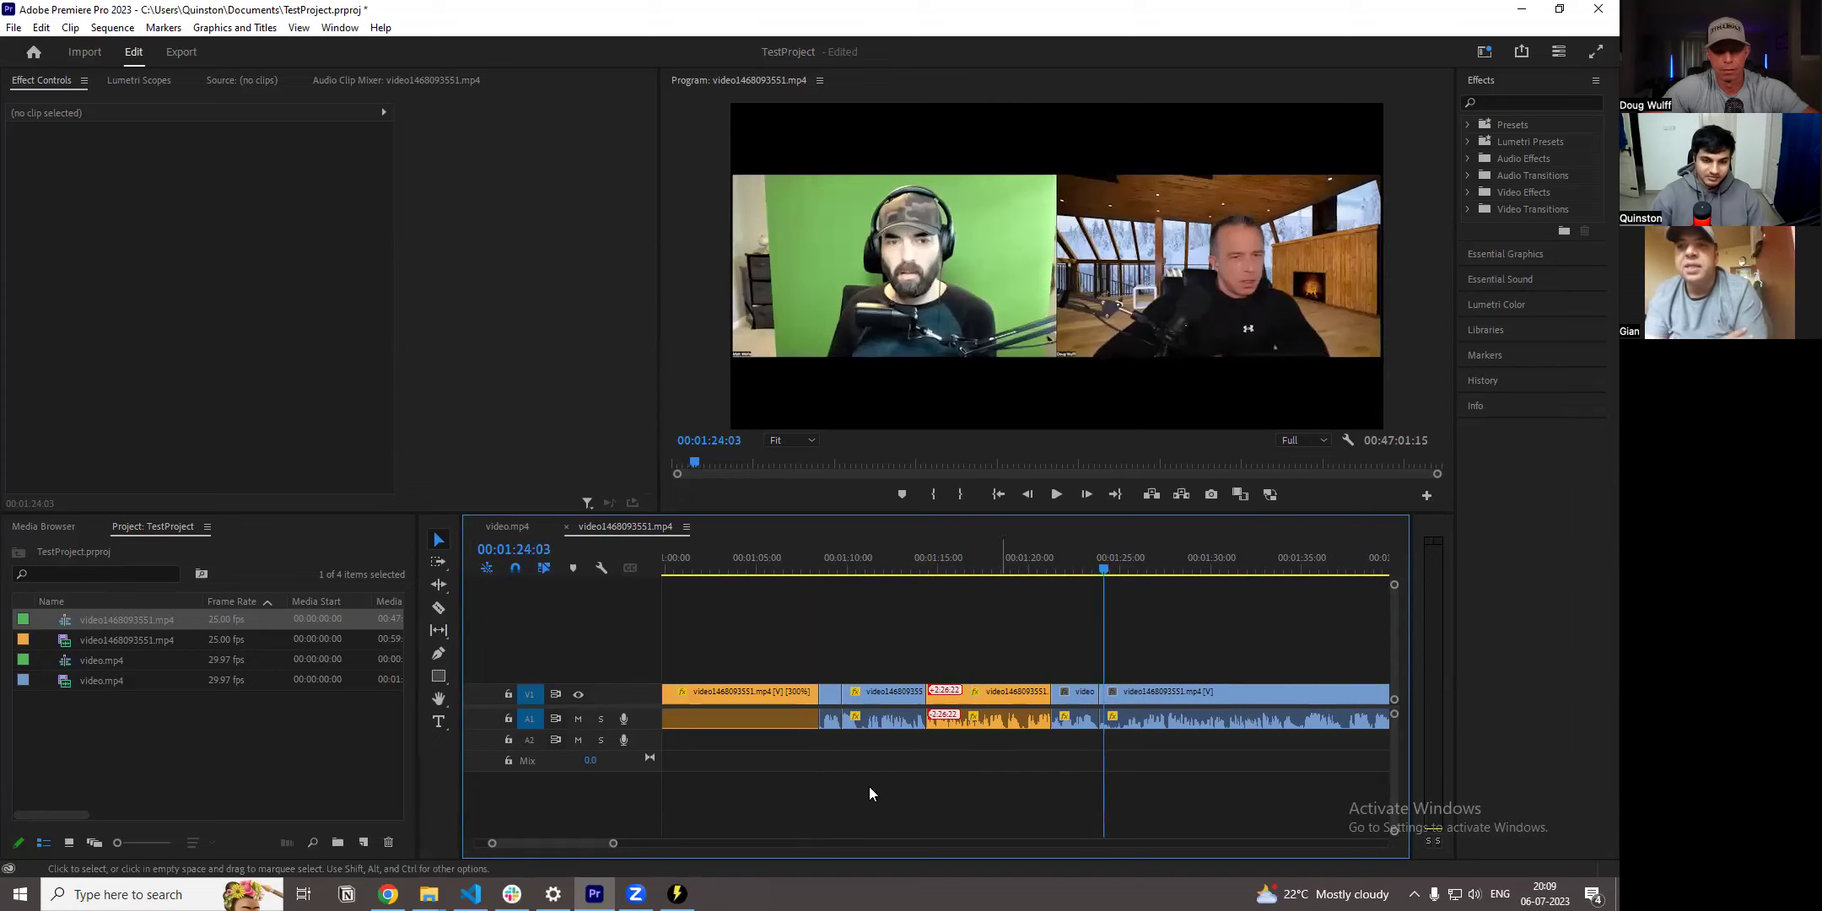
{"action": "left_click", "coordinate": [900, 565]}
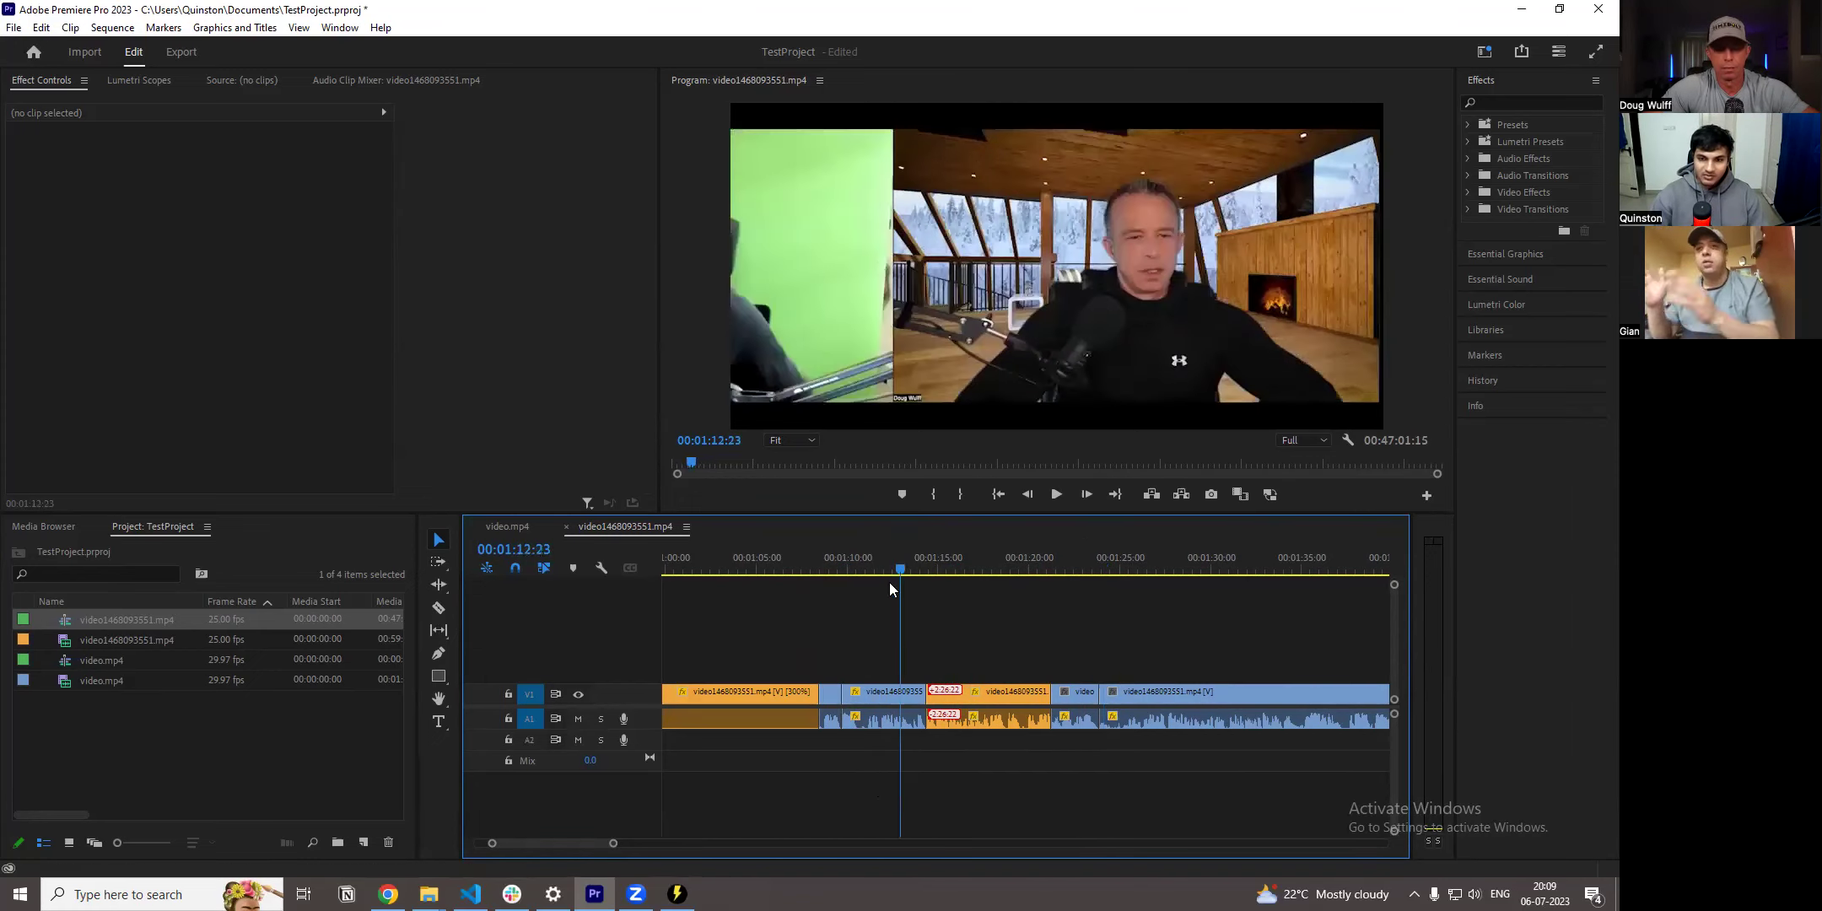
{"action": "left_click", "coordinate": [841, 565]}
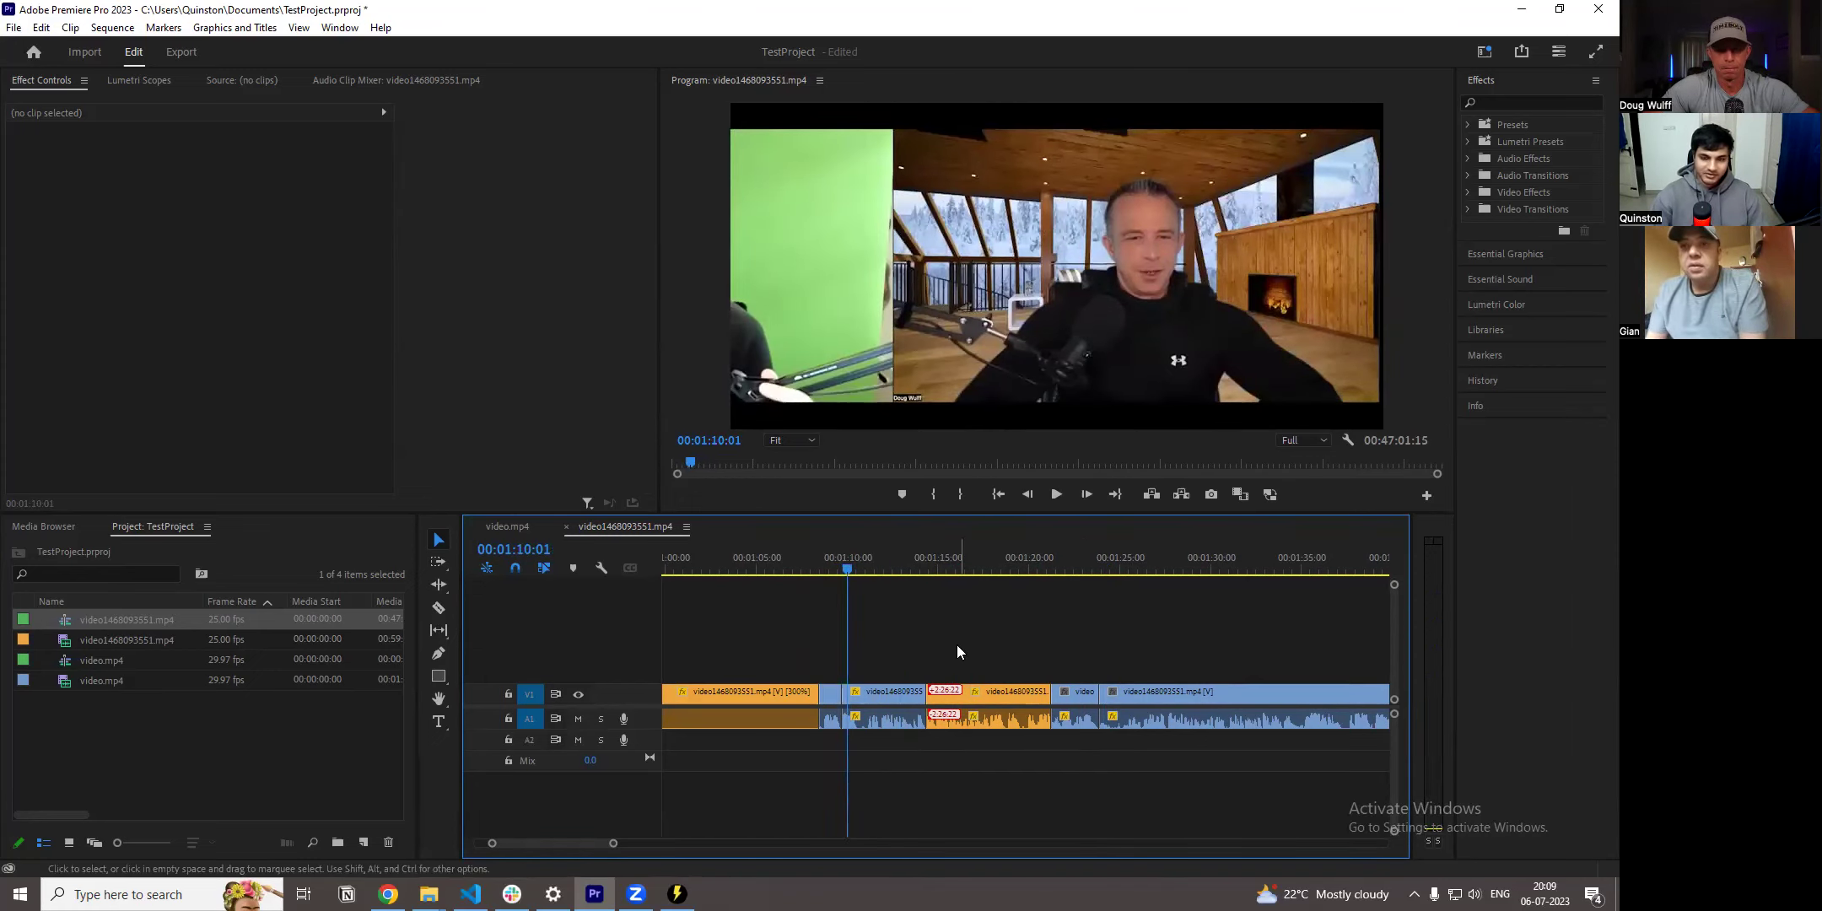